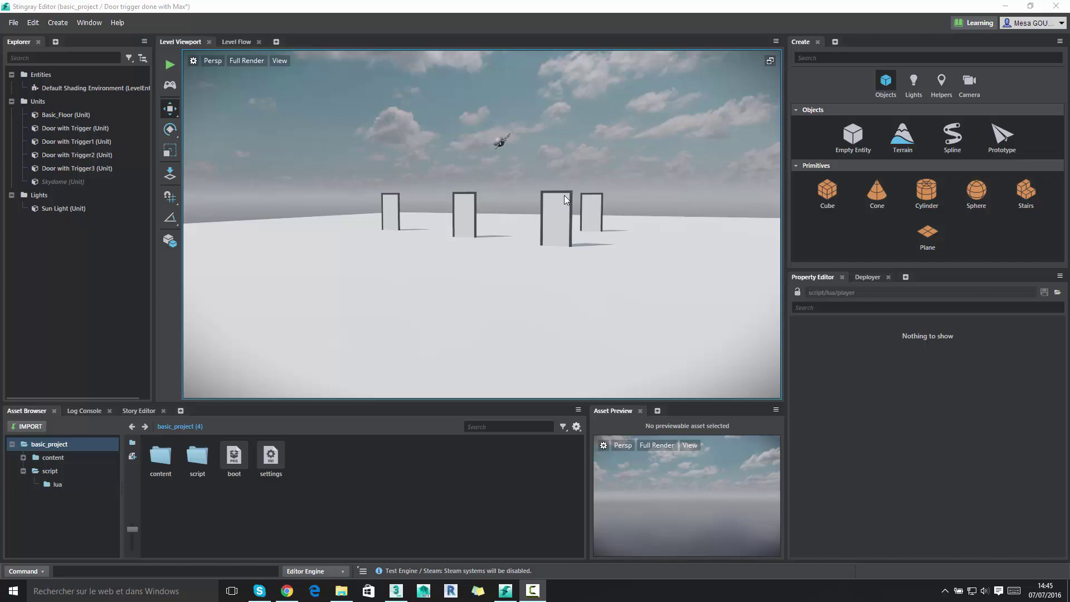
- Move the viewport camera closer to the four doors and launch the test level
{"action": "mouse_move", "coordinate": [564, 195]}
{"action": "right_mouse_down", "text": "alt"}
{"action": "mouse_move", "coordinate": [501, 276]}
{"action": "mouse_move", "coordinate": [496, 246]}
{"action": "mouse_move", "coordinate": [557, 246]}
{"action": "right_mouse_up", "text": "alt"}
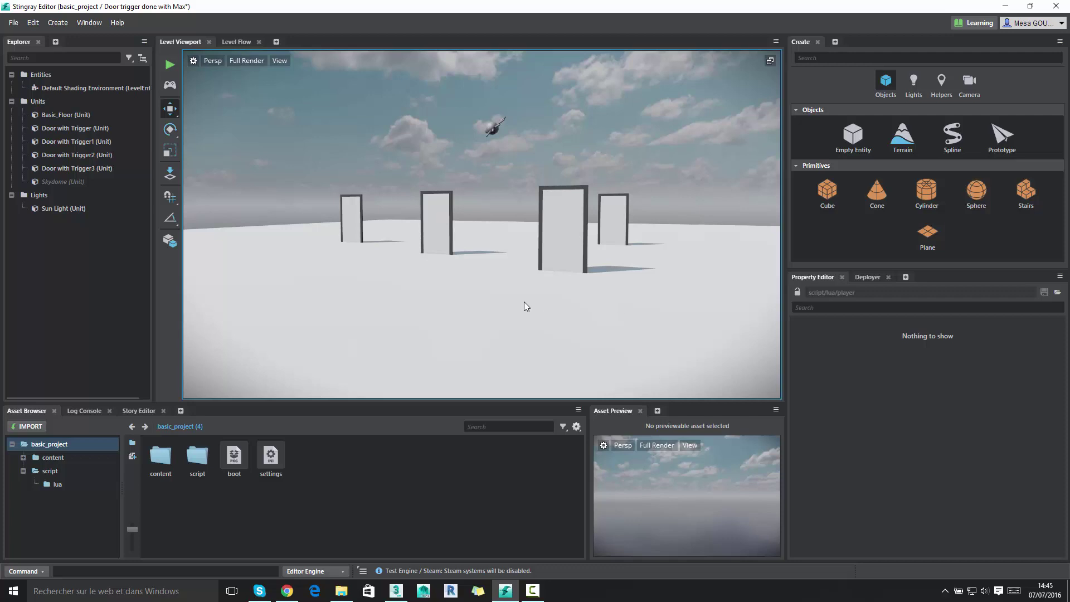
{"action": "left_click", "coordinate": [170, 64]}
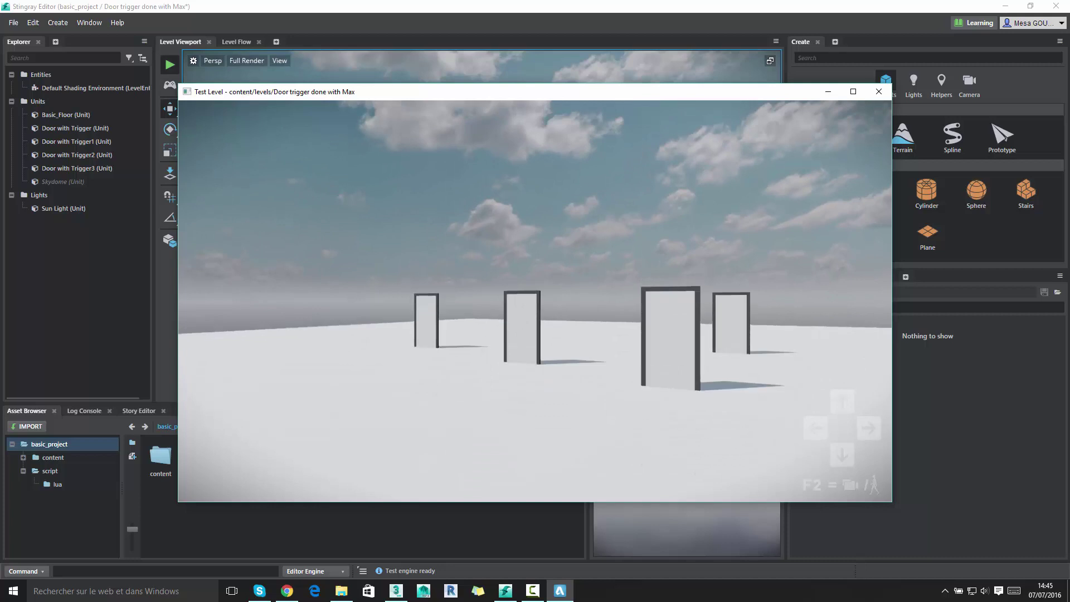
- Walk forward through the door frames in the test level, then exit with Esc
{"action": "key", "text": "w"}
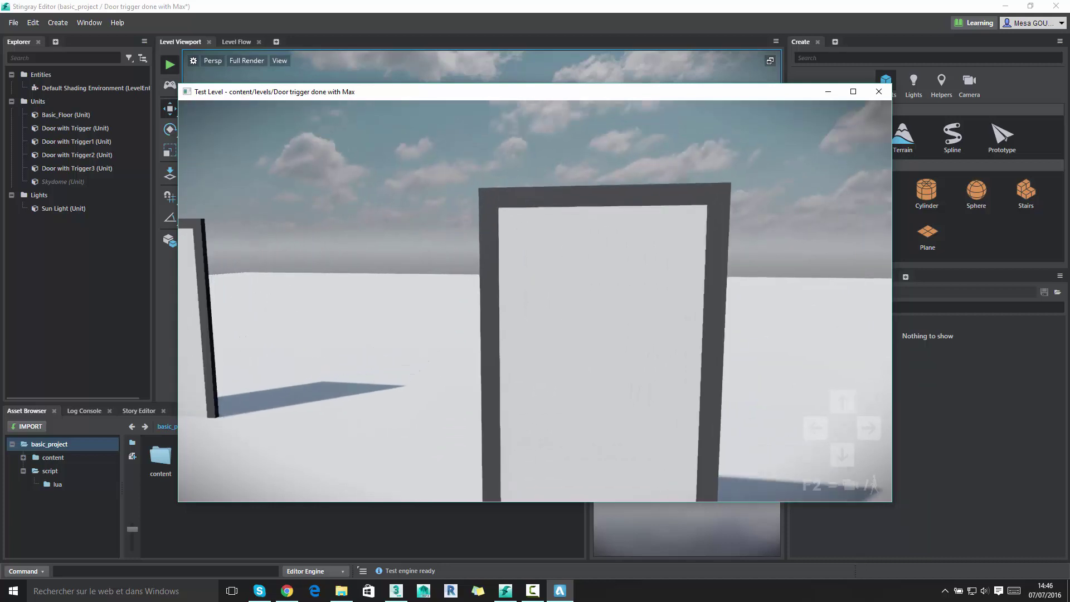
{"action": "key", "text": "w"}
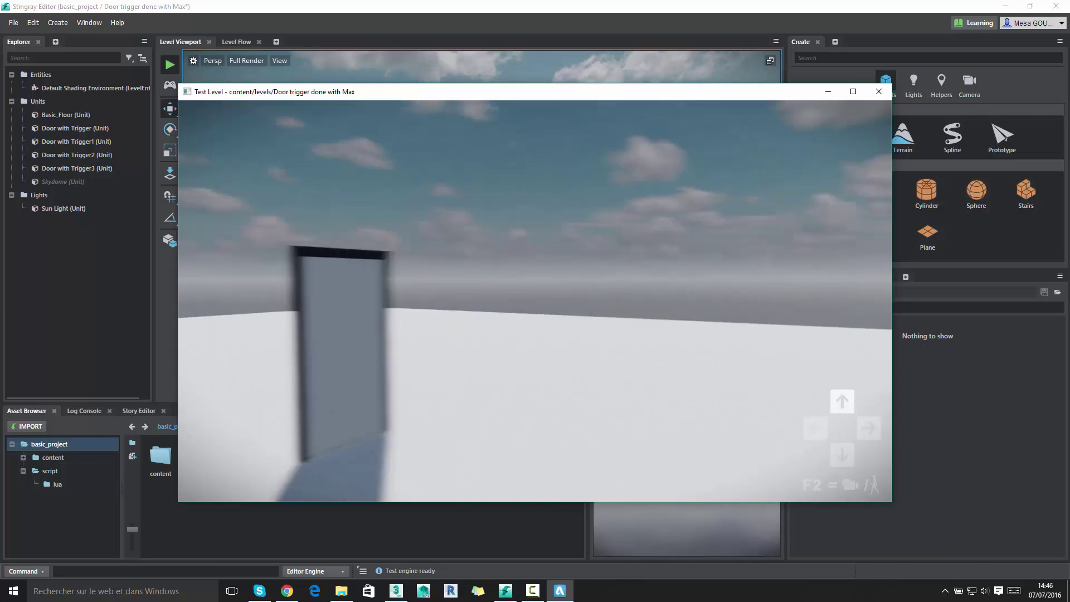
{"action": "key", "text": "w"}
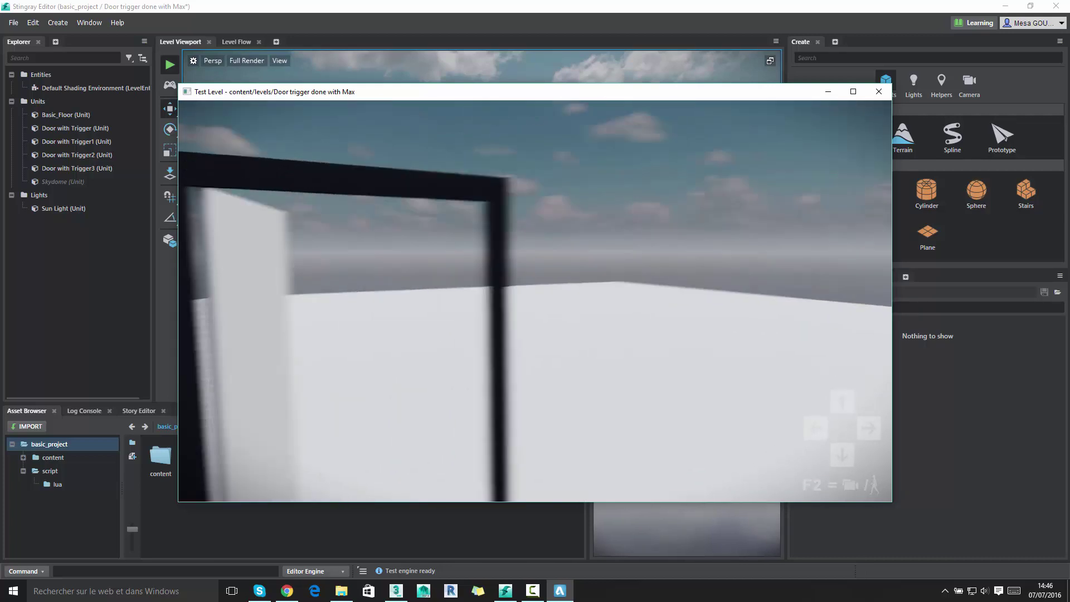
{"action": "key", "text": "w"}
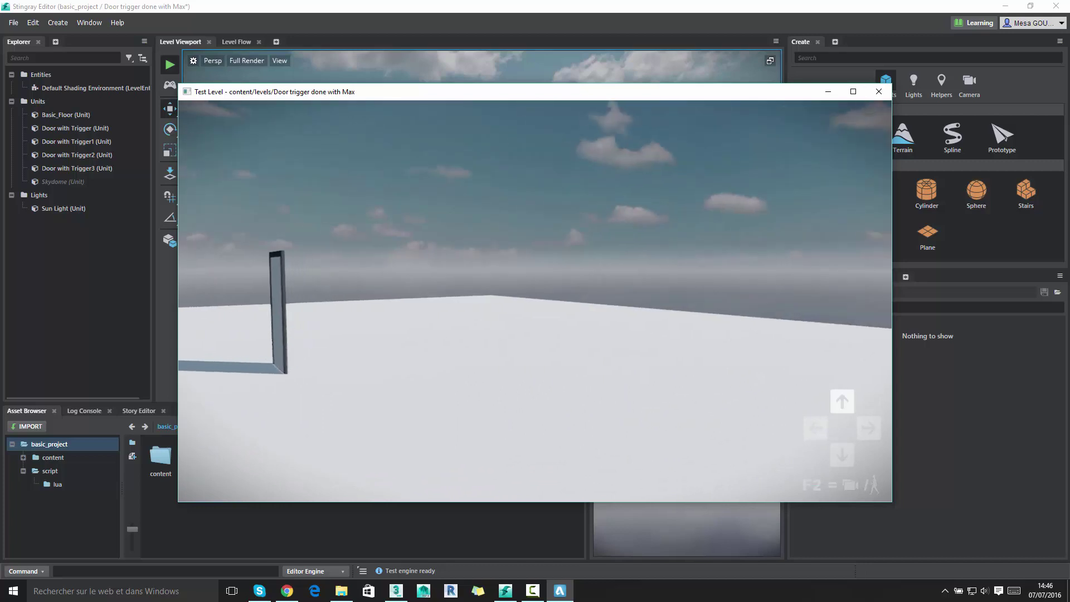
{"action": "key", "text": "w"}
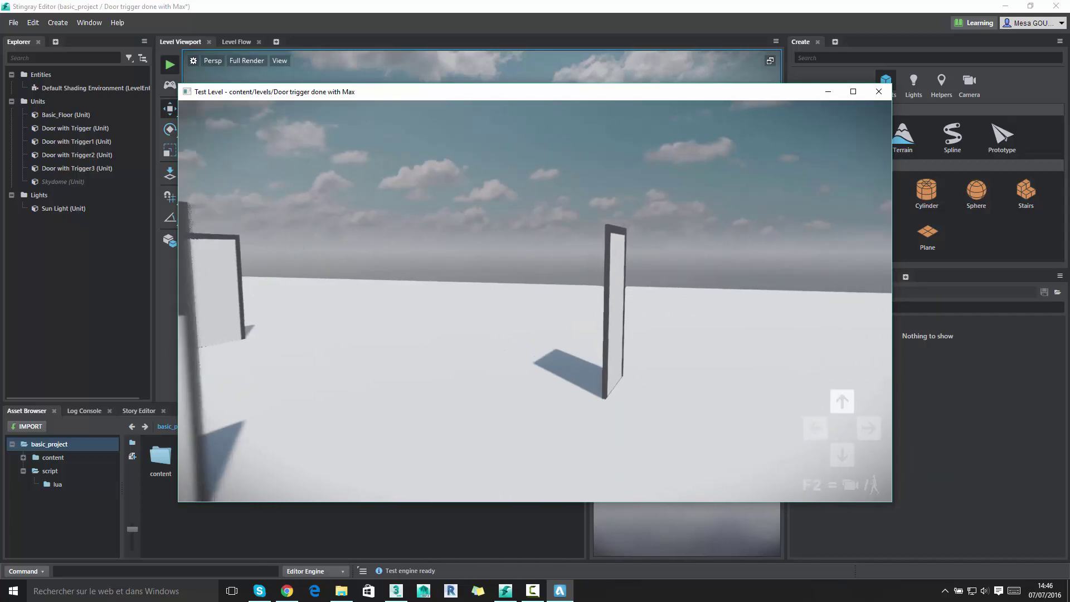
{"action": "key", "text": "w"}
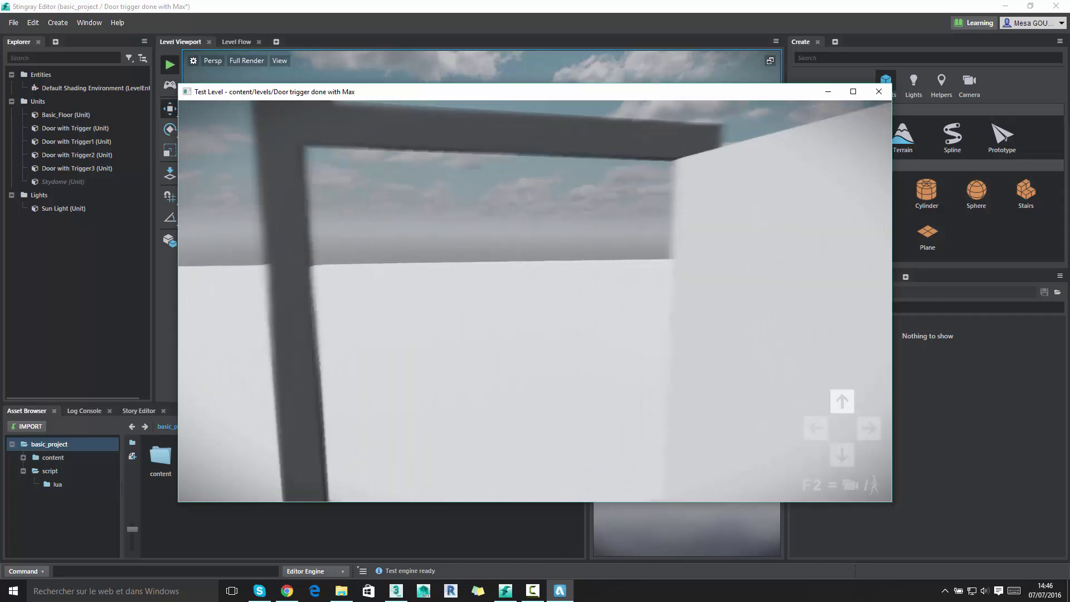
{"action": "key", "text": "Escape"}
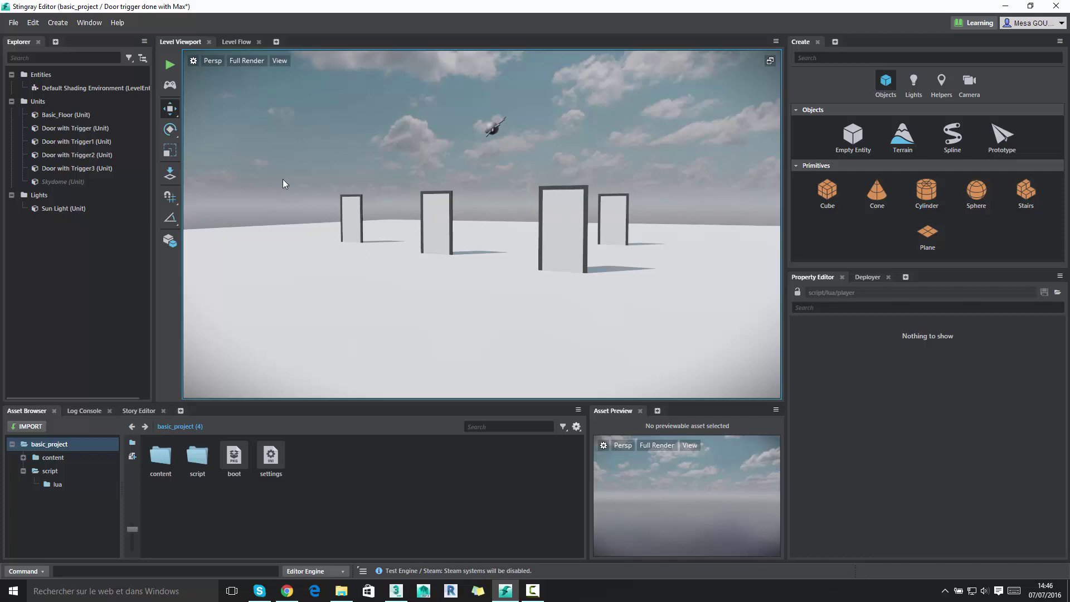
- In 3ds Max, scrub the timeline to watch the door swing open
{"action": "left_click", "coordinate": [396, 590]}
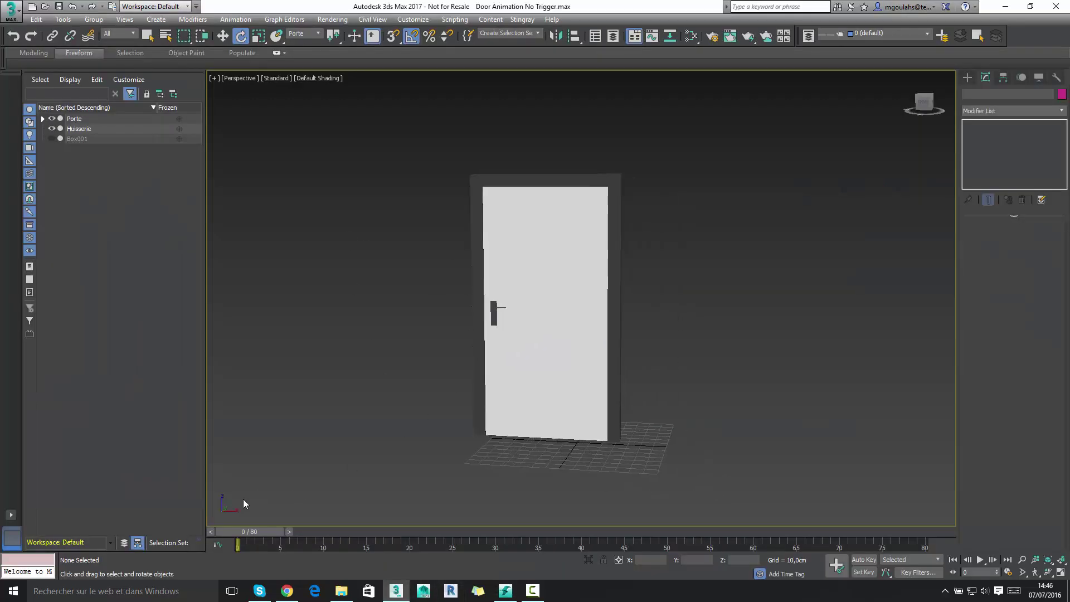
{"action": "mouse_move", "coordinate": [250, 532]}
{"action": "left_mouse_down"}
{"action": "mouse_move", "coordinate": [501, 541]}
{"action": "mouse_move", "coordinate": [285, 543]}
{"action": "mouse_move", "coordinate": [574, 540]}
{"action": "mouse_move", "coordinate": [254, 540]}
{"action": "mouse_move", "coordinate": [245, 530]}
{"action": "left_mouse_up"}
{"action": "key", "text": "e"}
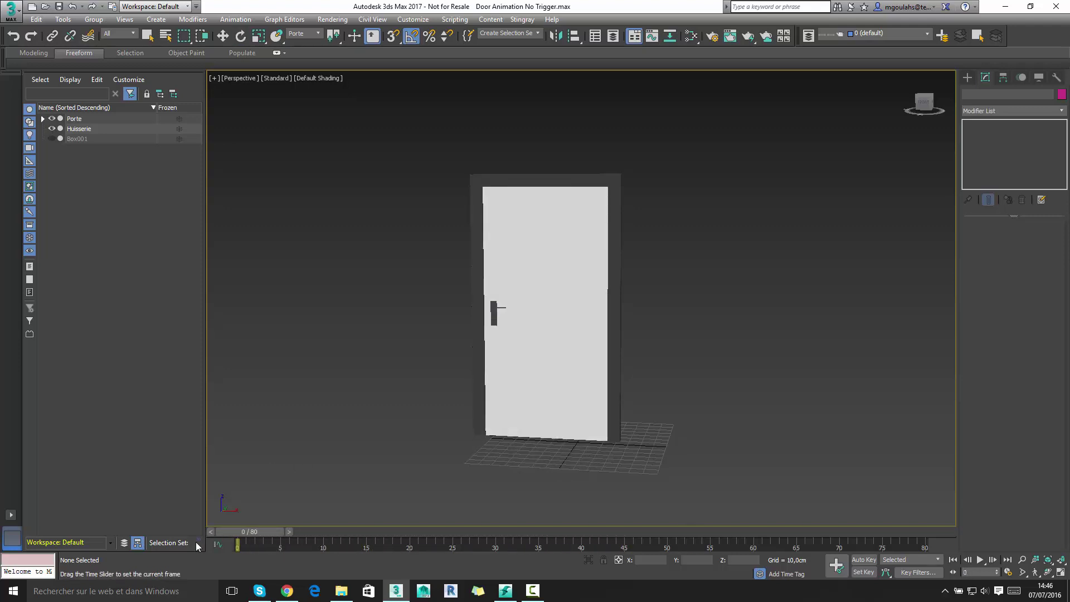
- Select the Huisserie frame and Porte door, then select everything and zoom into the door's corner
{"action": "left_click", "coordinate": [472, 201]}
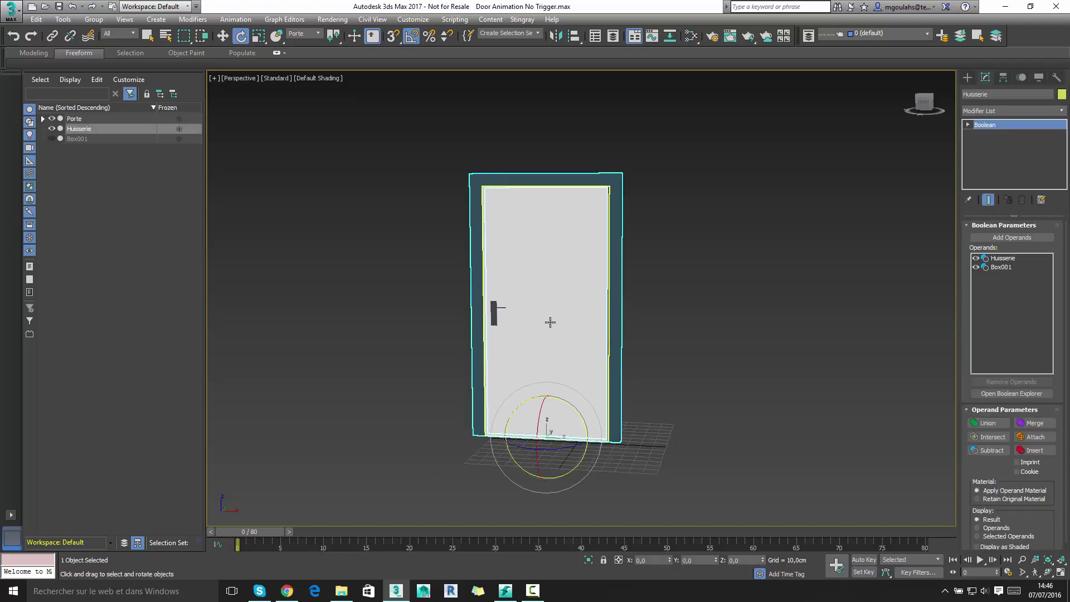
{"action": "middle_click_drag", "start_coordinate": [662, 354], "coordinate": [642, 363], "text": "alt"}
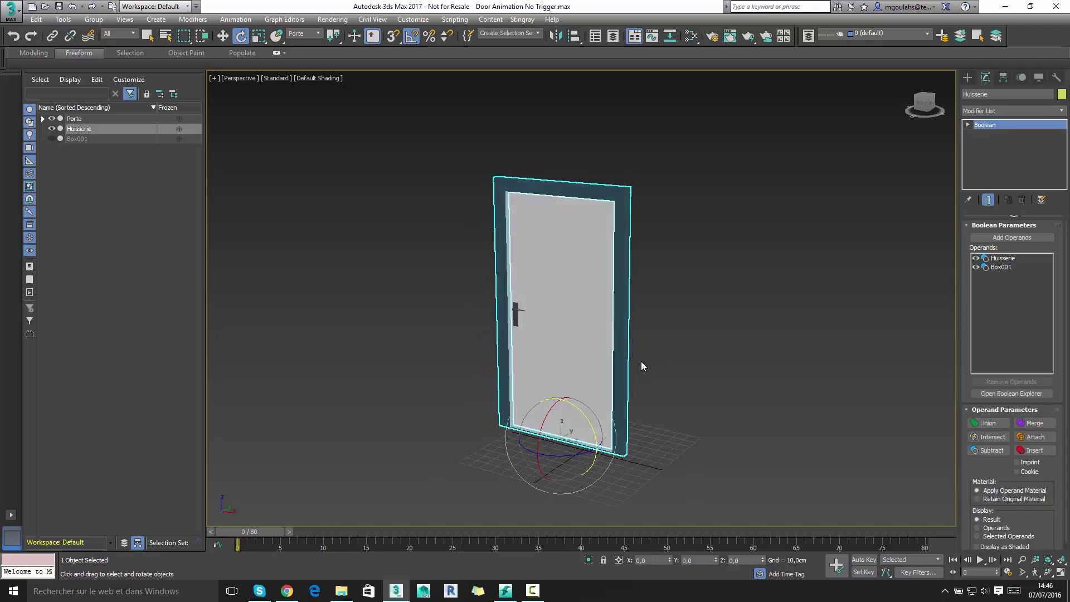
{"action": "left_click", "coordinate": [580, 290]}
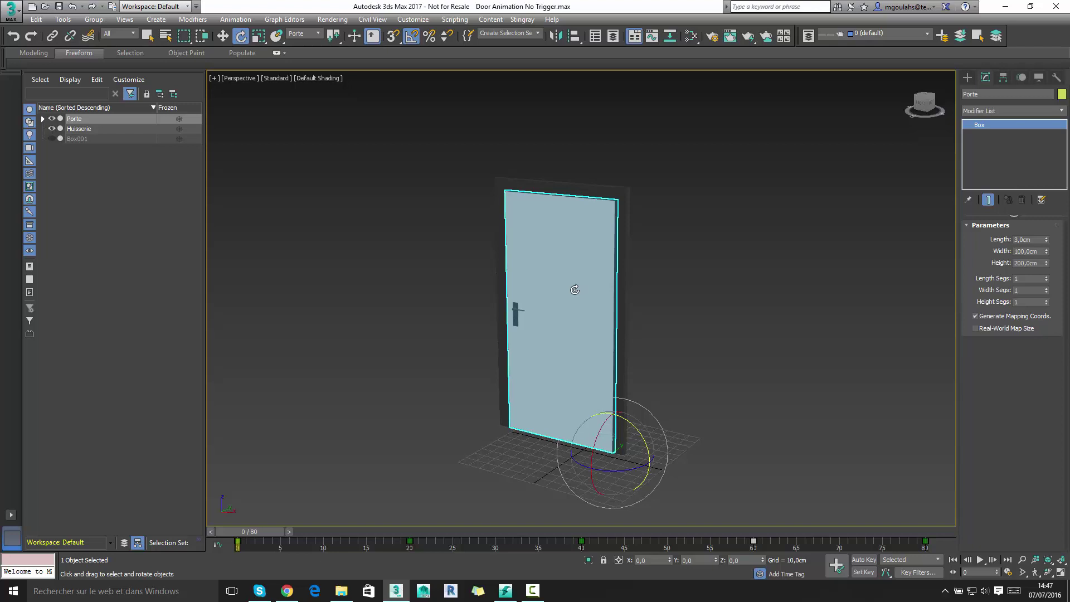
{"action": "scroll", "coordinate": [632, 343], "scroll_direction": "up", "scroll_amount": 3}
{"action": "scroll", "coordinate": [653, 329], "scroll_direction": "down", "scroll_amount": 5}
{"action": "key", "text": "ctrl+a"}
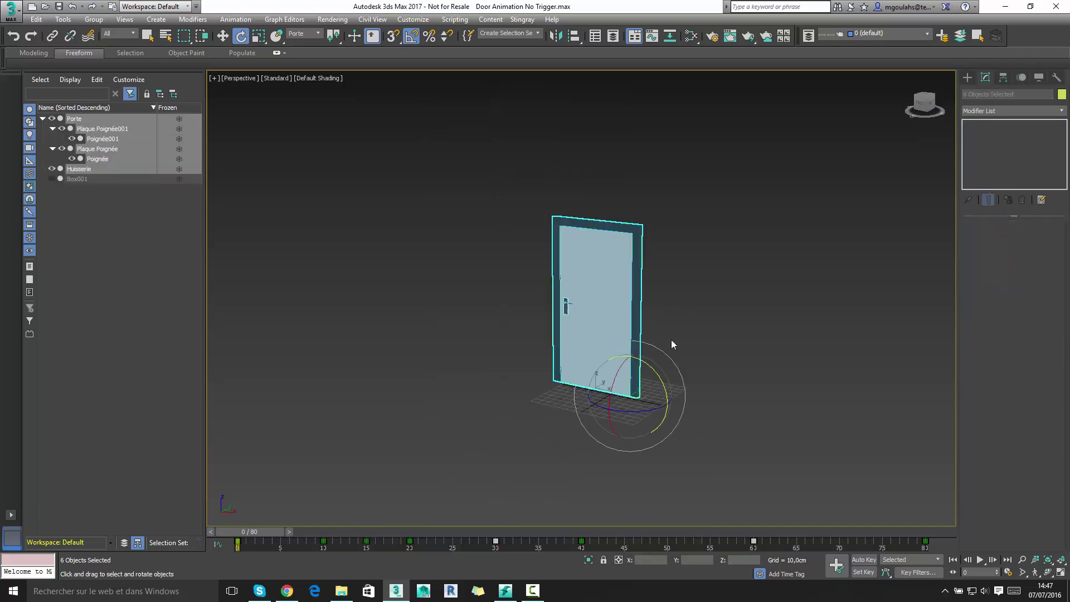
{"action": "scroll", "coordinate": [672, 342], "scroll_direction": "up", "scroll_amount": 3}
{"action": "scroll", "coordinate": [673, 343], "scroll_direction": "up", "scroll_amount": 2}
{"action": "scroll", "coordinate": [616, 311], "scroll_direction": "up", "scroll_amount": 2}
{"action": "scroll", "coordinate": [617, 311], "scroll_direction": "up", "scroll_amount": 2}
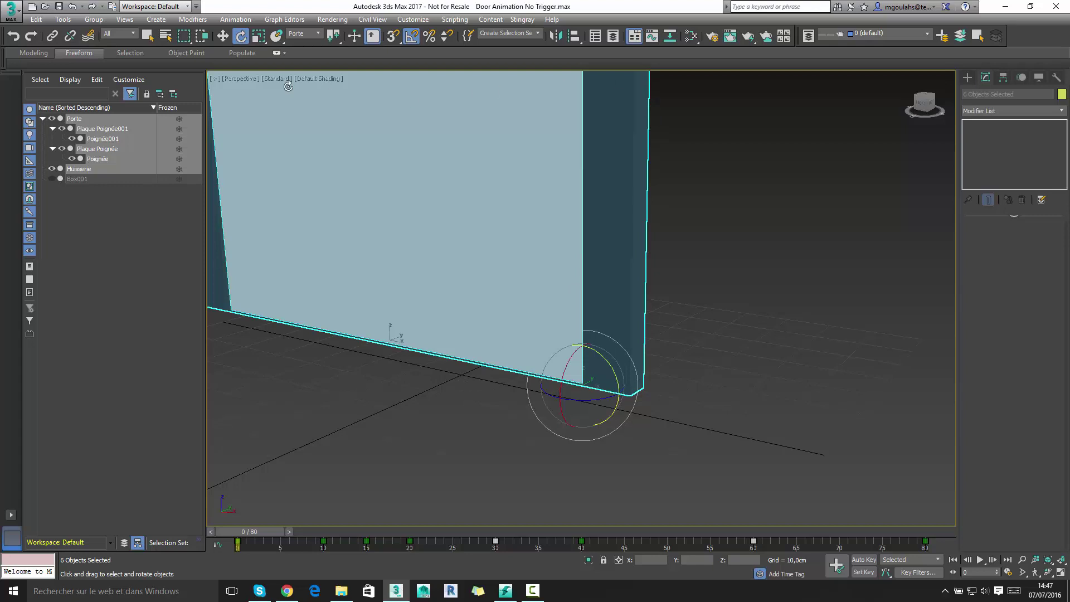
- Switch to Select and Move, checking then closing its exact move values window
{"action": "left_click", "coordinate": [223, 36]}
{"action": "right_click", "coordinate": [223, 36]}
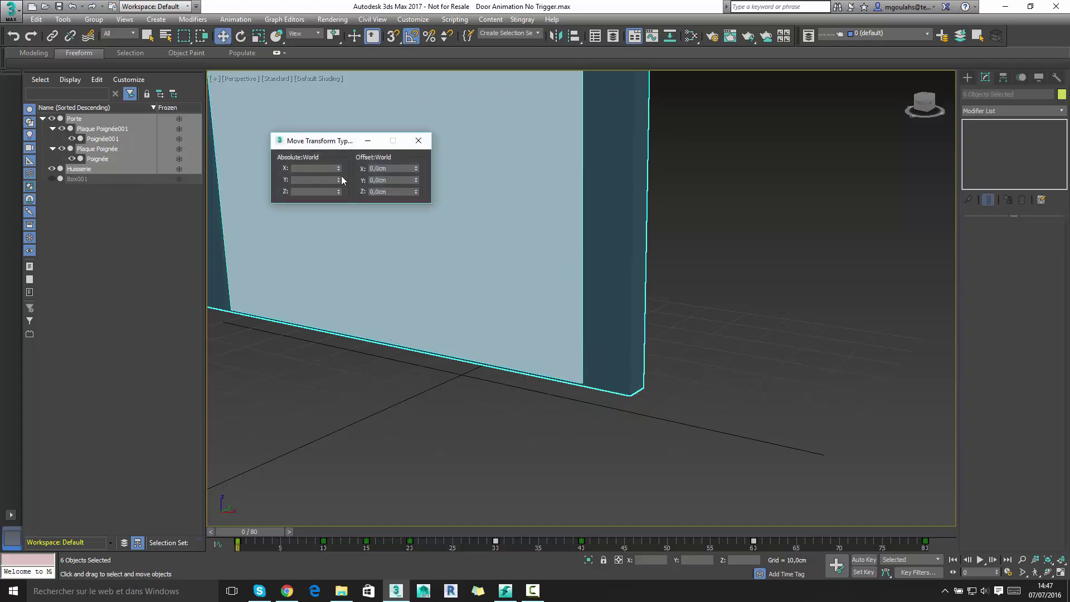
{"action": "left_click", "coordinate": [417, 141]}
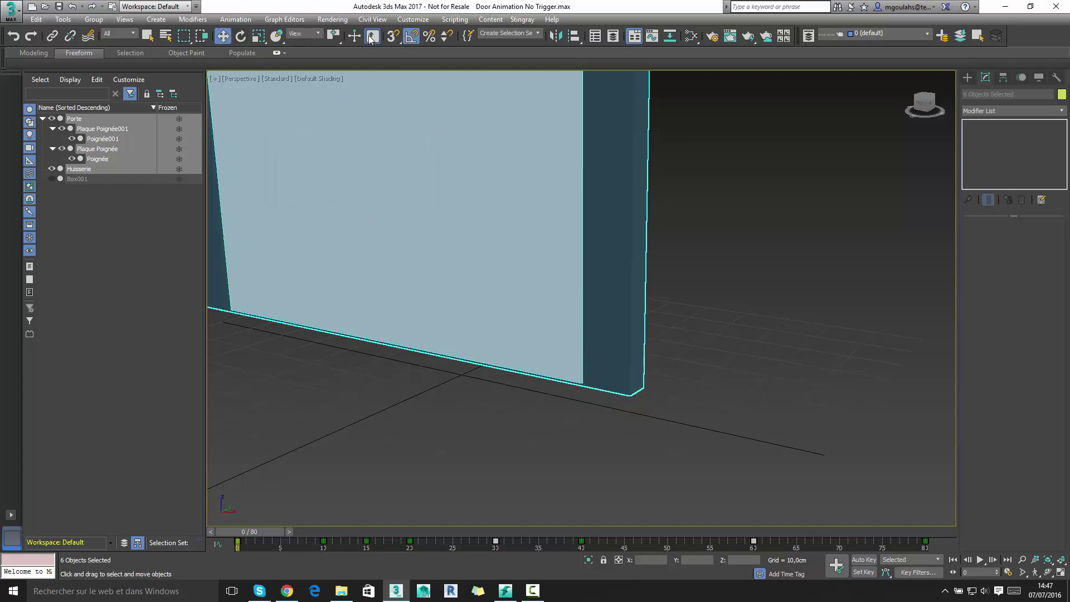
- Turn on 3D snapping with Vertex snapping enabled, and select the Huisserie frame
{"action": "left_click", "coordinate": [394, 38]}
{"action": "right_click", "coordinate": [394, 39]}
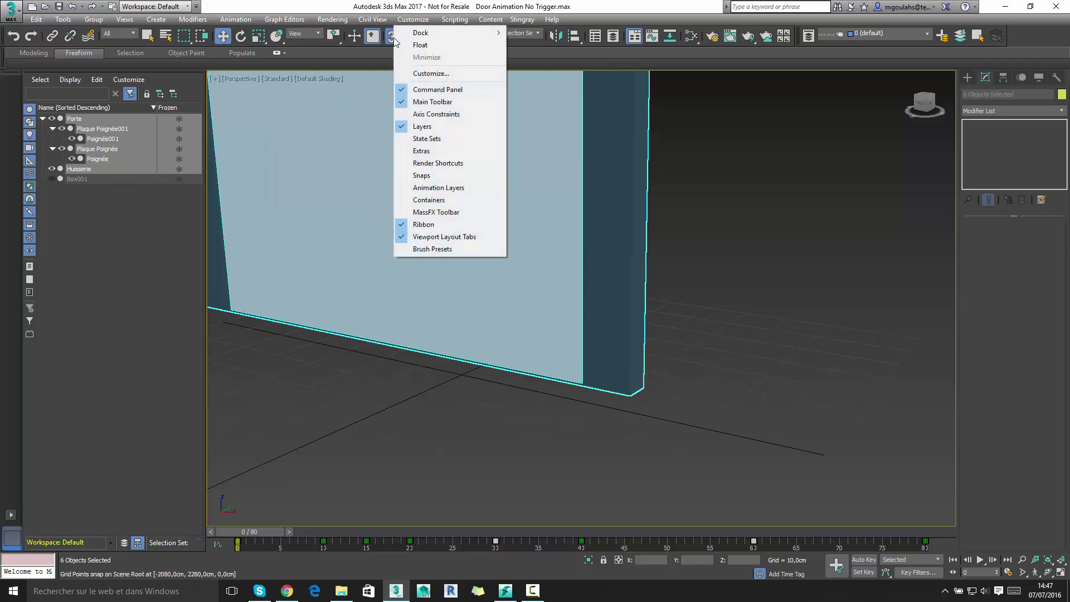
{"action": "key", "text": "Escape"}
{"action": "right_click", "coordinate": [392, 39]}
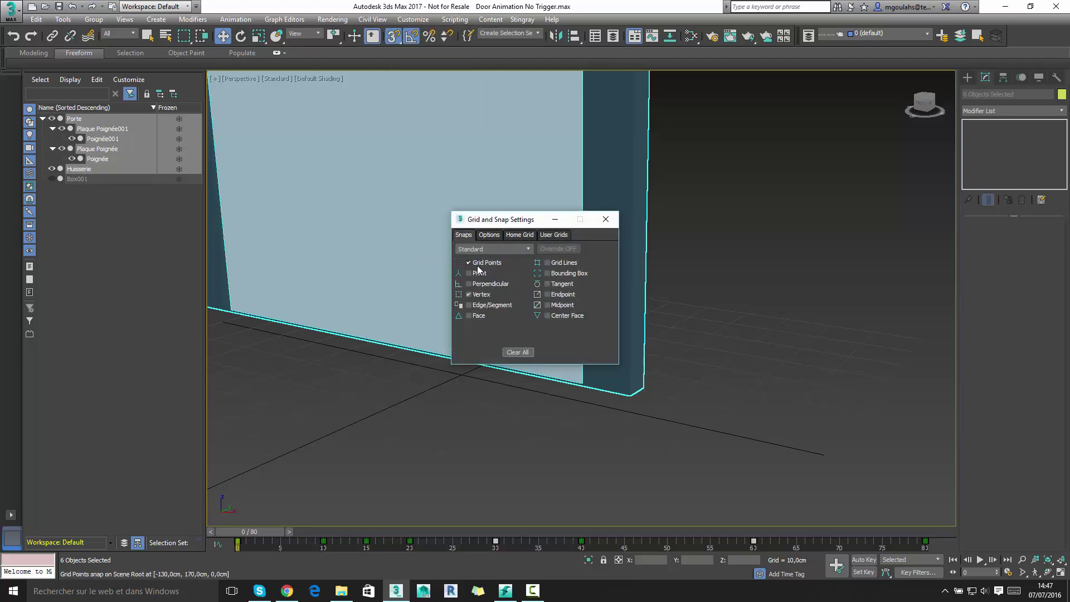
{"action": "left_click", "coordinate": [478, 293]}
{"action": "left_click", "coordinate": [596, 316]}
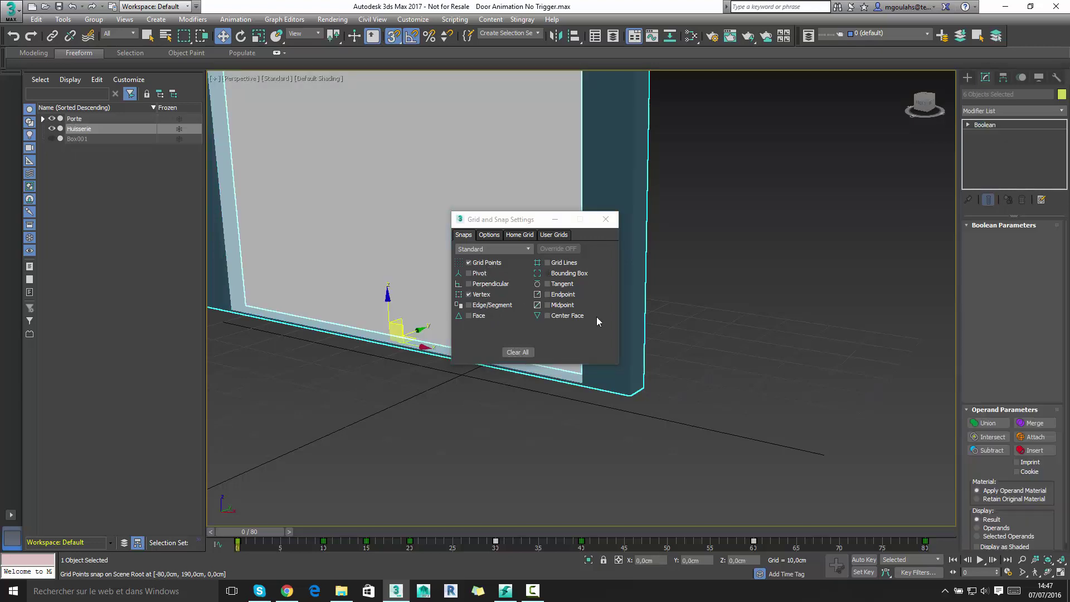
{"action": "left_click", "coordinate": [606, 219]}
{"action": "mouse_move", "coordinate": [606, 223]}
{"action": "middle_mouse_down", "text": "alt"}
{"action": "mouse_move", "coordinate": [612, 271]}
{"action": "mouse_move", "coordinate": [588, 249]}
{"action": "mouse_move", "coordinate": [429, 307]}
{"action": "middle_mouse_up", "text": "alt"}
- Slide the Porte door left, look around the Huisserie corner, and scrub the door opening
{"action": "left_click", "coordinate": [578, 250]}
{"action": "left_click_drag", "start_coordinate": [430, 307], "coordinate": [387, 330]}
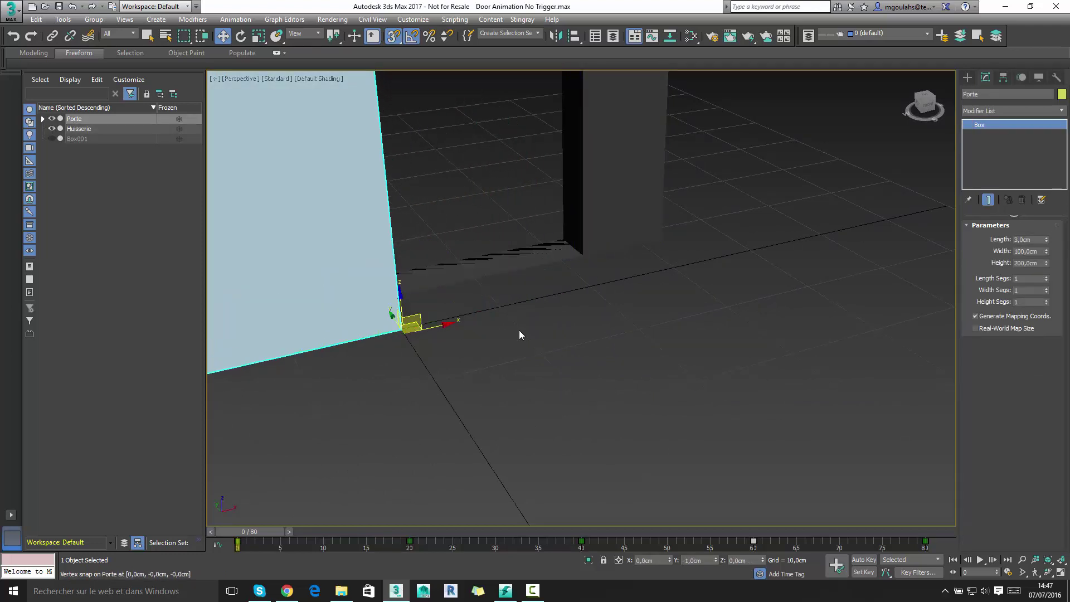
{"action": "left_click", "coordinate": [581, 253]}
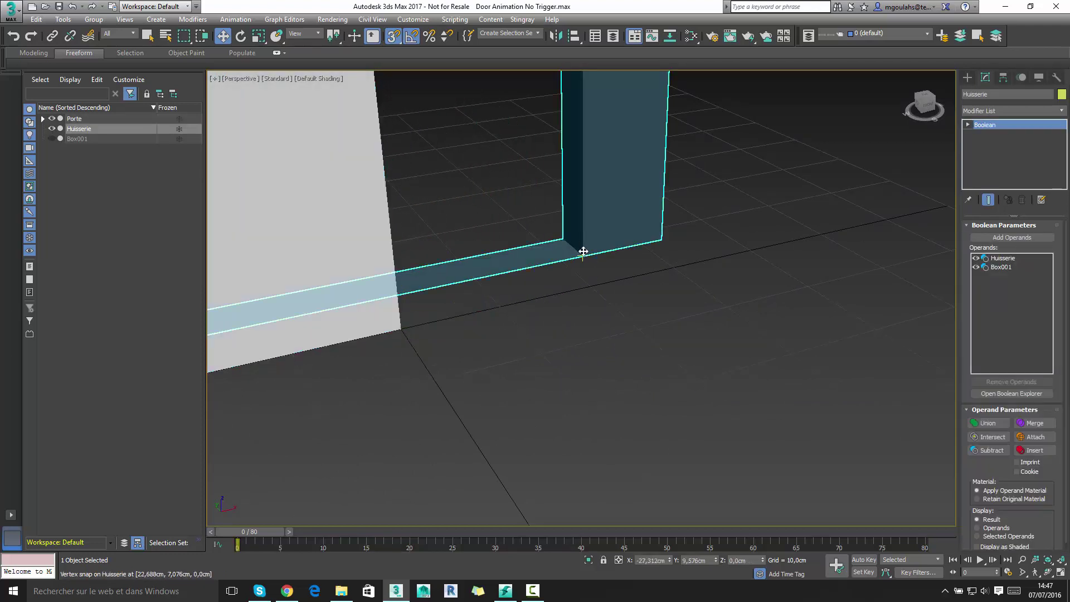
{"action": "mouse_move", "coordinate": [583, 251]}
{"action": "middle_mouse_down", "text": "alt"}
{"action": "mouse_move", "coordinate": [545, 364]}
{"action": "mouse_move", "coordinate": [529, 346]}
{"action": "middle_mouse_up", "text": "alt"}
{"action": "left_click", "coordinate": [528, 346]}
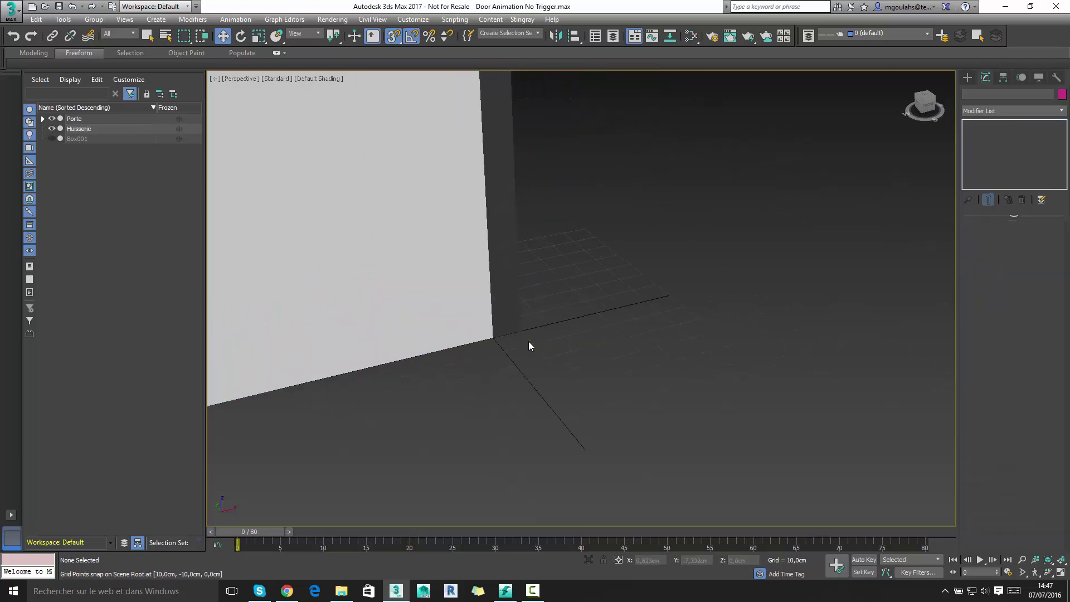
{"action": "scroll", "coordinate": [529, 341], "scroll_direction": "down", "scroll_amount": 10}
{"action": "scroll", "coordinate": [485, 334], "scroll_direction": "up", "scroll_amount": 2}
{"action": "scroll", "coordinate": [507, 313], "scroll_direction": "up", "scroll_amount": 5}
{"action": "scroll", "coordinate": [520, 385], "scroll_direction": "up", "scroll_amount": 3}
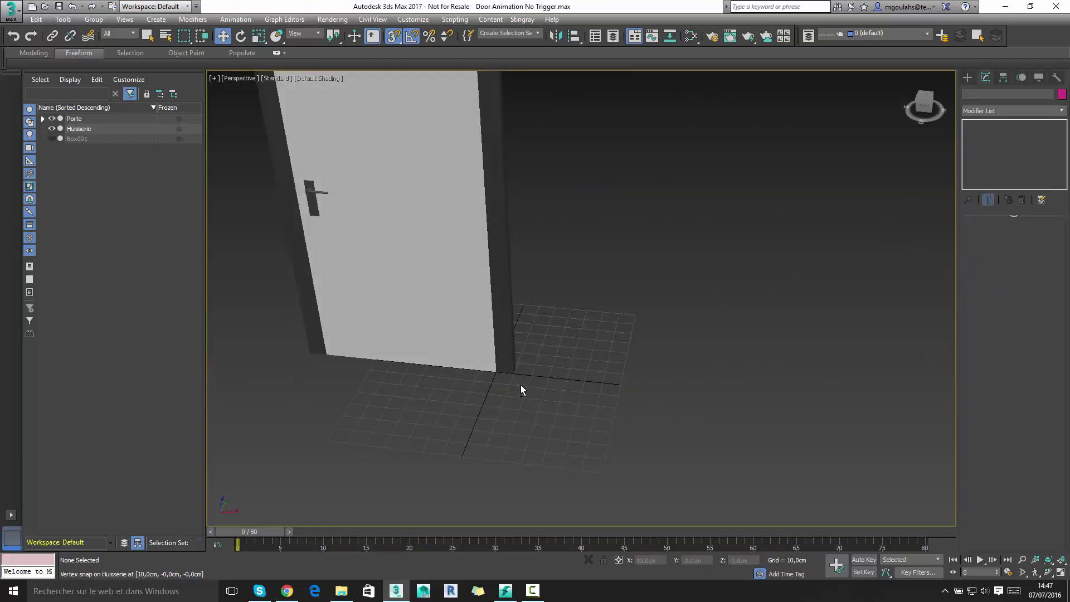
{"action": "scroll", "coordinate": [520, 384], "scroll_direction": "up", "scroll_amount": 3}
{"action": "scroll", "coordinate": [517, 390], "scroll_direction": "up", "scroll_amount": 3}
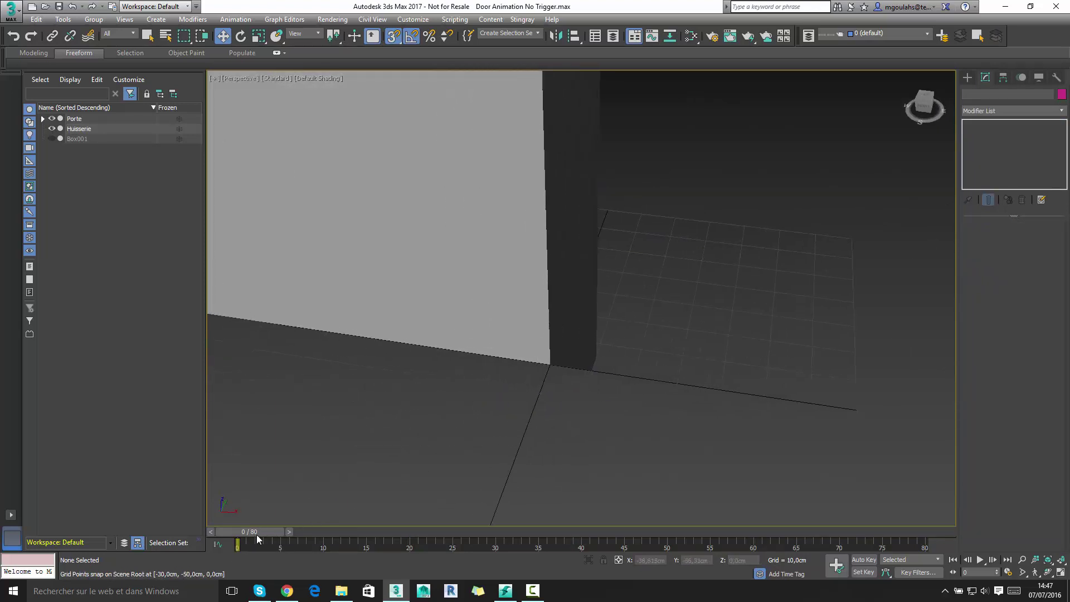
{"action": "mouse_move", "coordinate": [257, 535]}
{"action": "left_mouse_down"}
{"action": "mouse_move", "coordinate": [282, 511]}
{"action": "mouse_move", "coordinate": [226, 496]}
{"action": "left_mouse_up"}
- Select the Huisserie frame, inspect its lower corner from several angles, and scrub to frame 36
{"action": "key", "text": "w"}
{"action": "scroll", "coordinate": [596, 368], "scroll_direction": "down", "scroll_amount": 3}
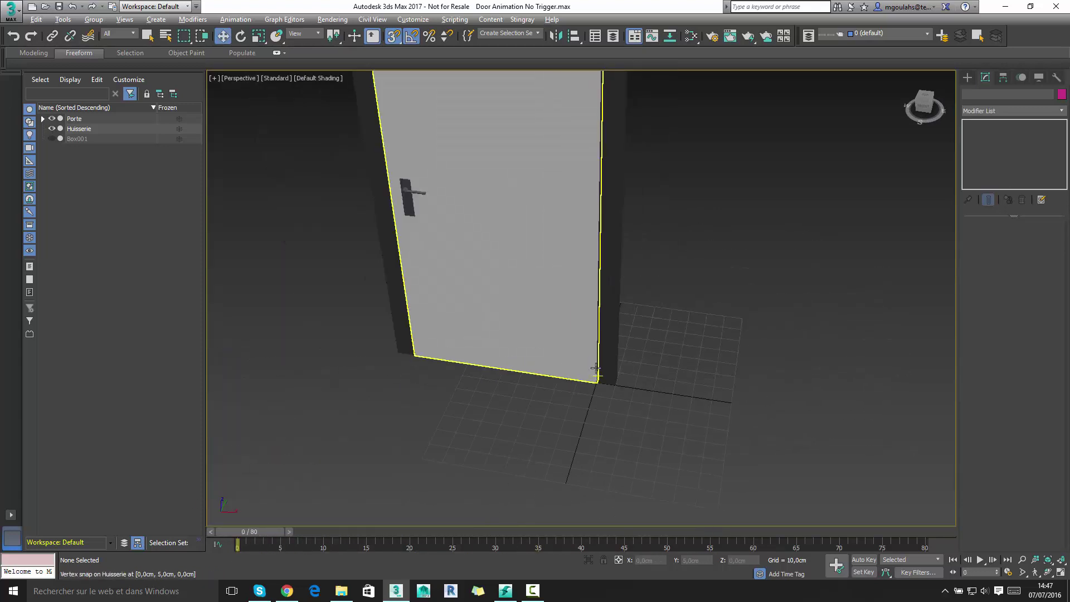
{"action": "middle_click_drag", "start_coordinate": [596, 368], "coordinate": [600, 379], "text": "alt"}
{"action": "scroll", "coordinate": [600, 379], "scroll_direction": "up", "scroll_amount": 2}
{"action": "scroll", "coordinate": [573, 363], "scroll_direction": "up", "scroll_amount": 3}
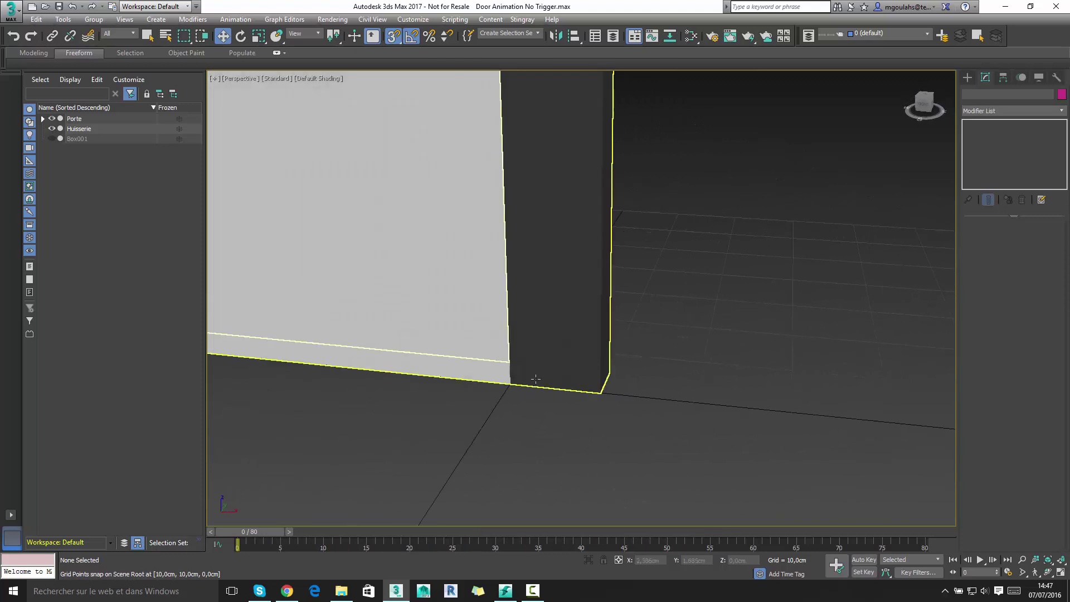
{"action": "left_click", "coordinate": [536, 379]}
{"action": "middle_click_drag", "start_coordinate": [499, 396], "coordinate": [707, 353]}
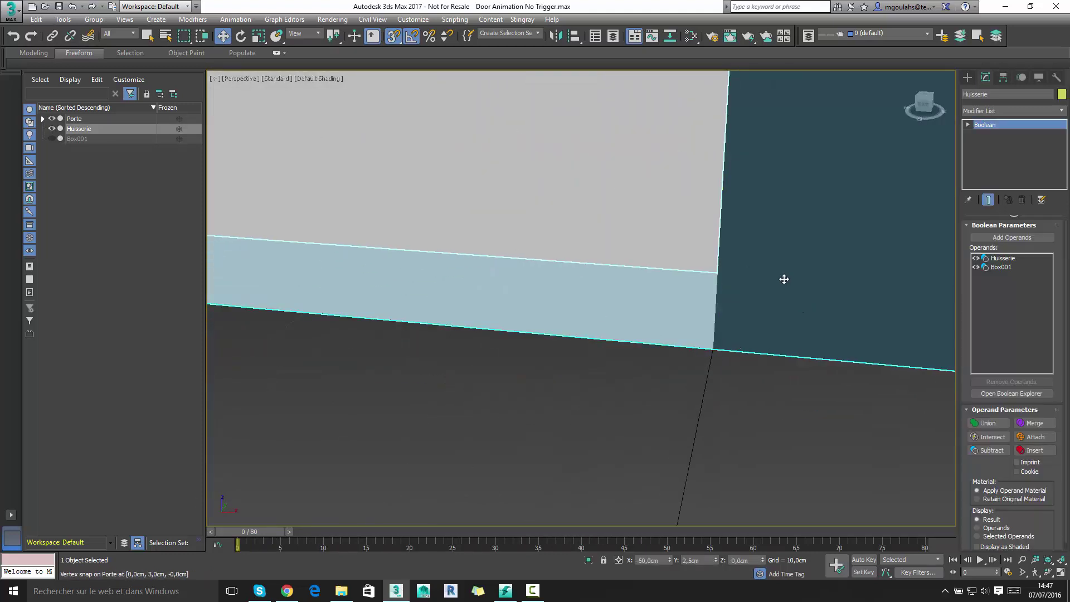
{"action": "scroll", "coordinate": [741, 352], "scroll_direction": "down", "scroll_amount": 5}
{"action": "middle_click_drag", "start_coordinate": [624, 354], "coordinate": [671, 368], "text": "alt"}
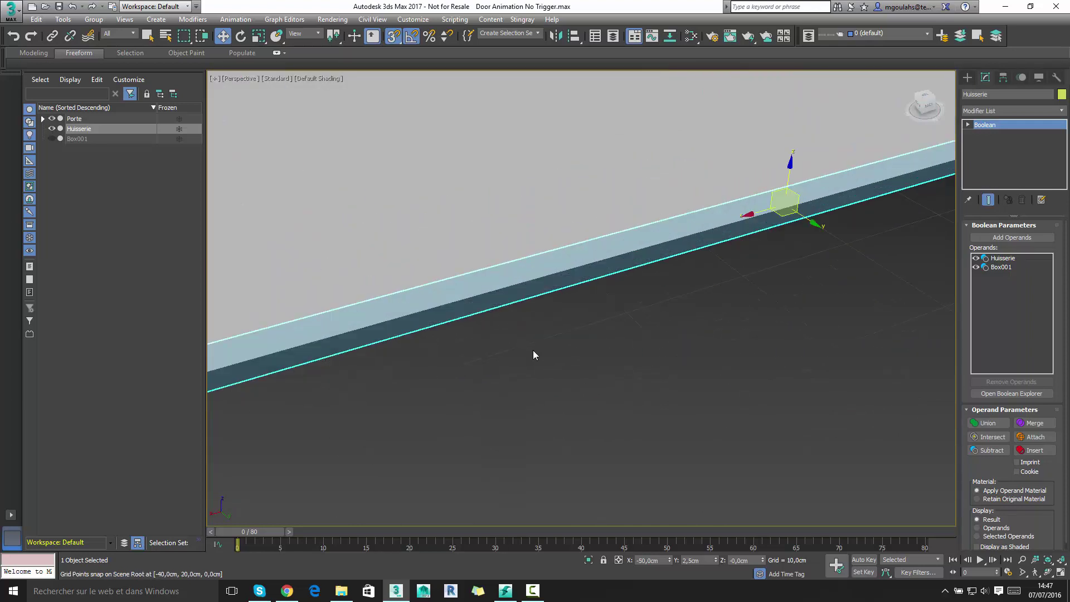
{"action": "scroll", "coordinate": [670, 368], "scroll_direction": "down", "scroll_amount": 4}
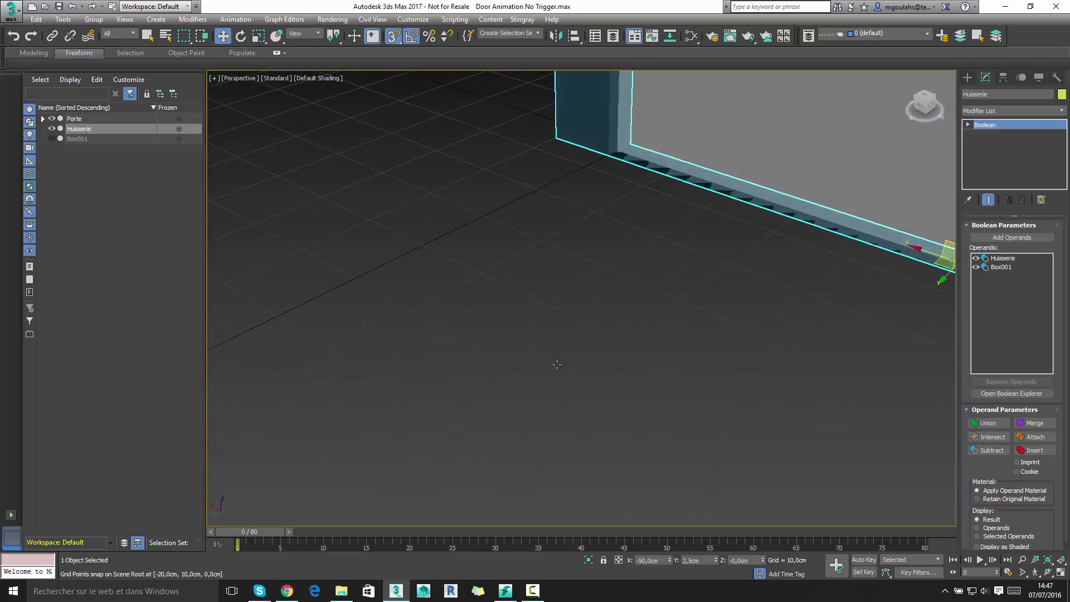
{"action": "scroll", "coordinate": [557, 365], "scroll_direction": "up", "scroll_amount": 5}
{"action": "middle_click_drag", "start_coordinate": [612, 373], "coordinate": [710, 444], "text": "alt"}
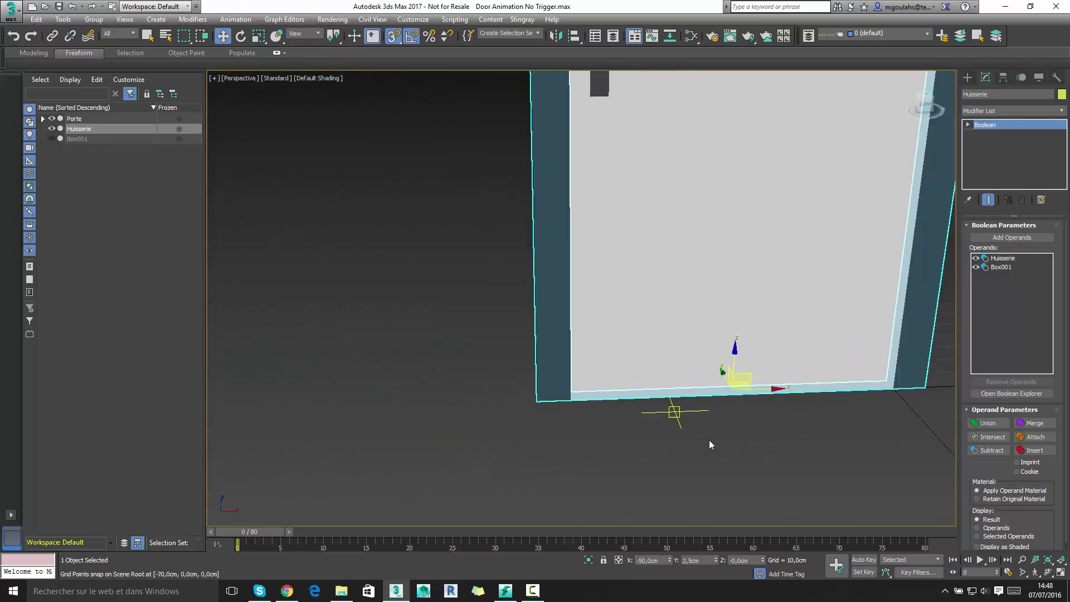
{"action": "mouse_move", "coordinate": [257, 532]}
{"action": "left_mouse_down"}
{"action": "mouse_move", "coordinate": [570, 536]}
{"action": "mouse_move", "coordinate": [333, 536]}
{"action": "left_mouse_up"}
- Clear the selection, turn off snapping, and scrub the animation back to frame 0
{"action": "left_click", "coordinate": [379, 446]}
{"action": "key", "text": "w"}
{"action": "scroll", "coordinate": [406, 365], "scroll_direction": "down", "scroll_amount": 3}
{"action": "middle_click_drag", "start_coordinate": [406, 365], "coordinate": [364, 410]}
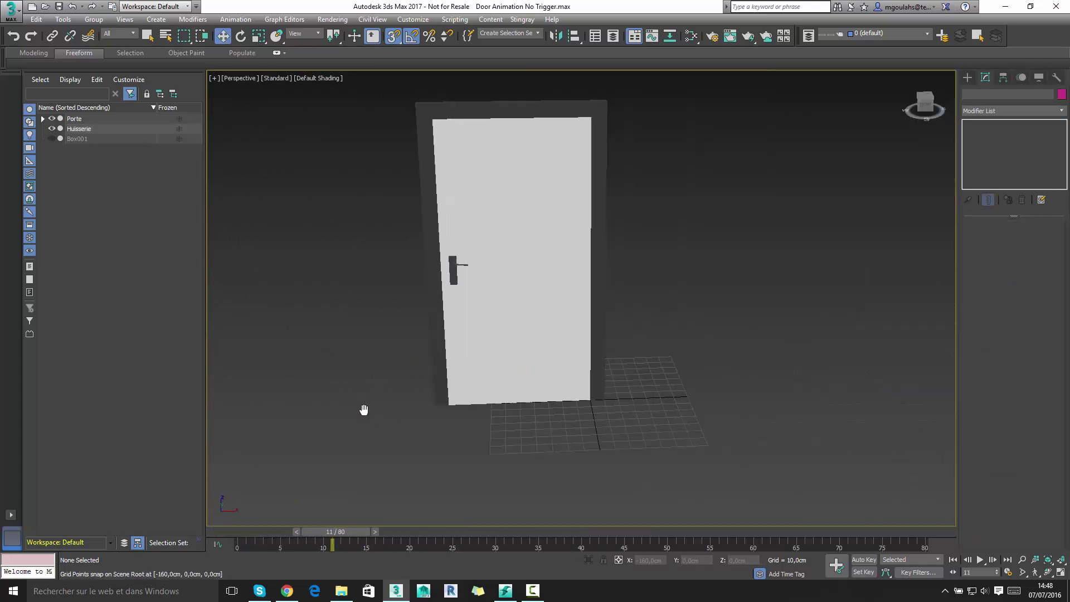
{"action": "key", "text": "s"}
{"action": "mouse_move", "coordinate": [329, 533]}
{"action": "left_mouse_down"}
{"action": "mouse_move", "coordinate": [231, 535]}
{"action": "mouse_move", "coordinate": [355, 506]}
{"action": "left_mouse_up"}
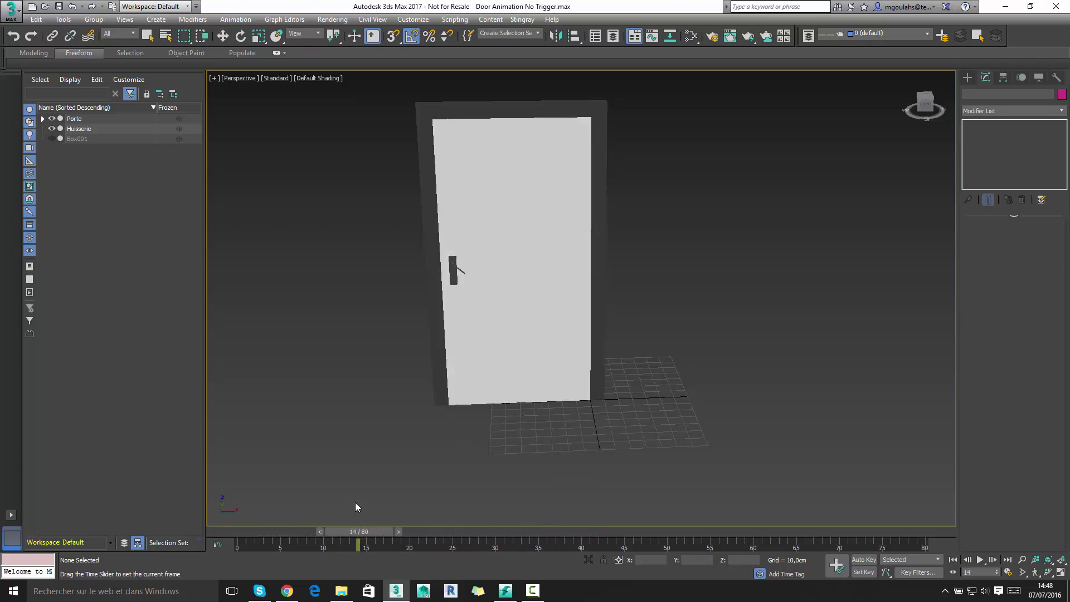
{"action": "key", "text": "w"}
{"action": "mouse_move", "coordinate": [568, 271]}
{"action": "middle_mouse_down", "text": "alt"}
{"action": "mouse_move", "coordinate": [595, 361]}
{"action": "mouse_move", "coordinate": [590, 340]}
{"action": "mouse_move", "coordinate": [641, 372]}
{"action": "mouse_move", "coordinate": [605, 360]}
{"action": "middle_mouse_up", "text": "alt"}
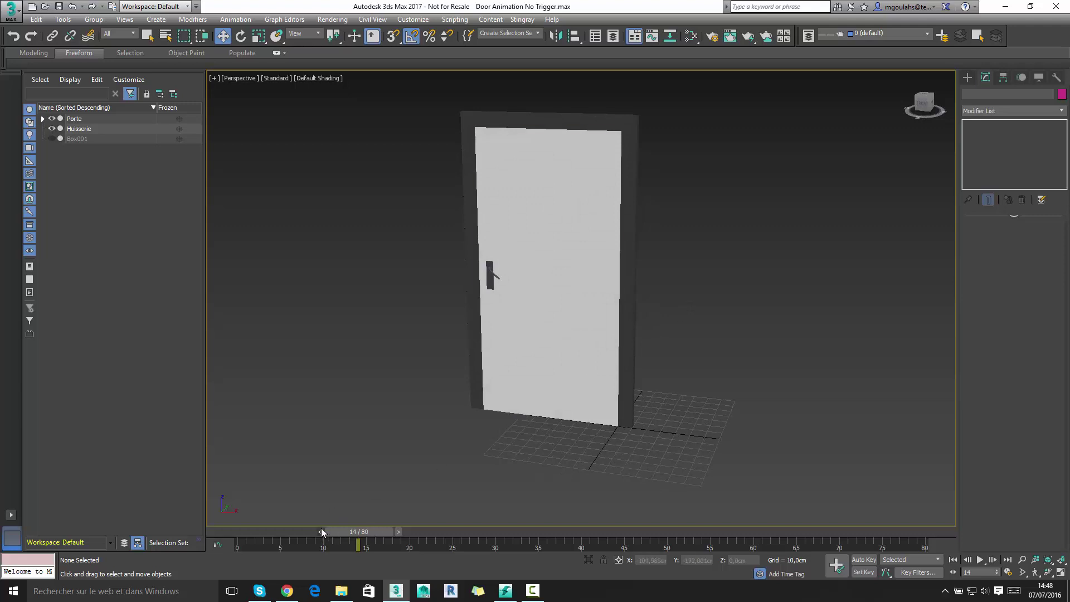
{"action": "left_click_drag", "start_coordinate": [309, 532], "coordinate": [221, 532]}
- Select Porte and Huisserie, scrub to frame 38 to see the door open, then return to frame 0
{"action": "left_click", "coordinate": [502, 157]}
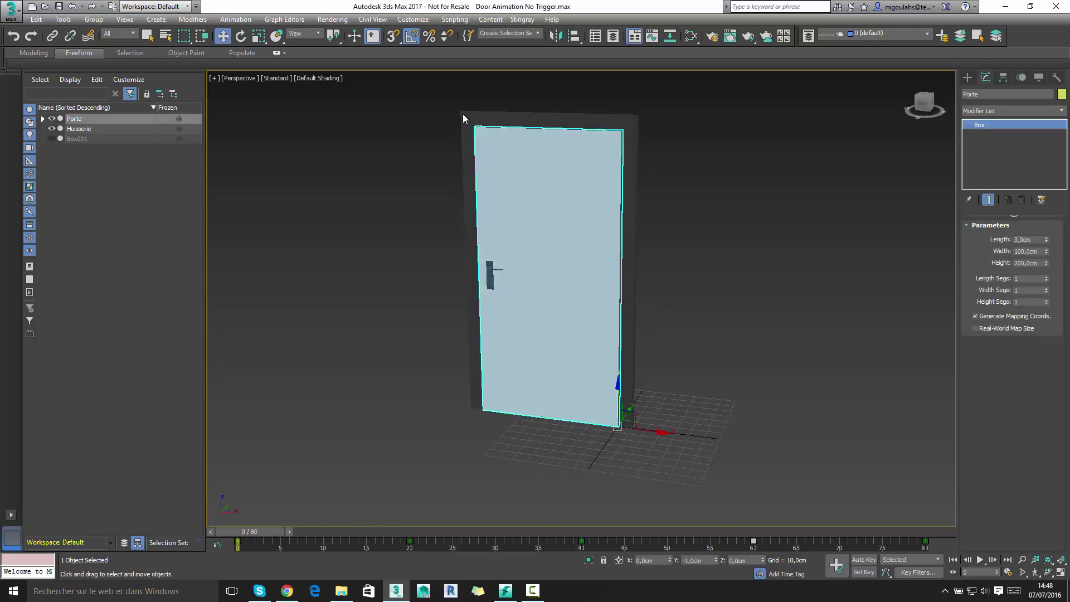
{"action": "left_click", "coordinate": [485, 117]}
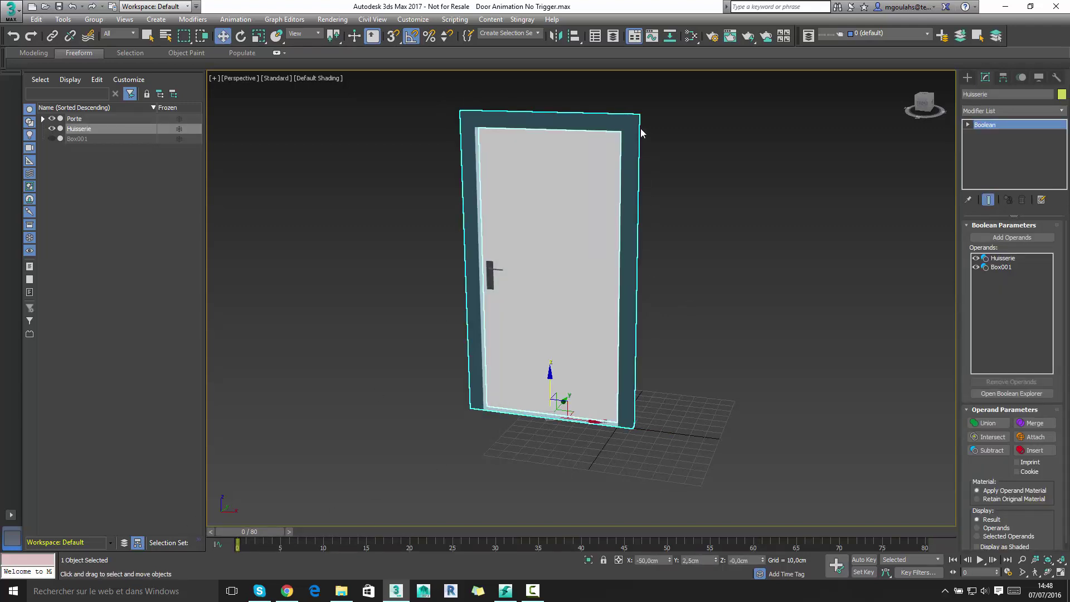
{"action": "left_click", "coordinate": [534, 184]}
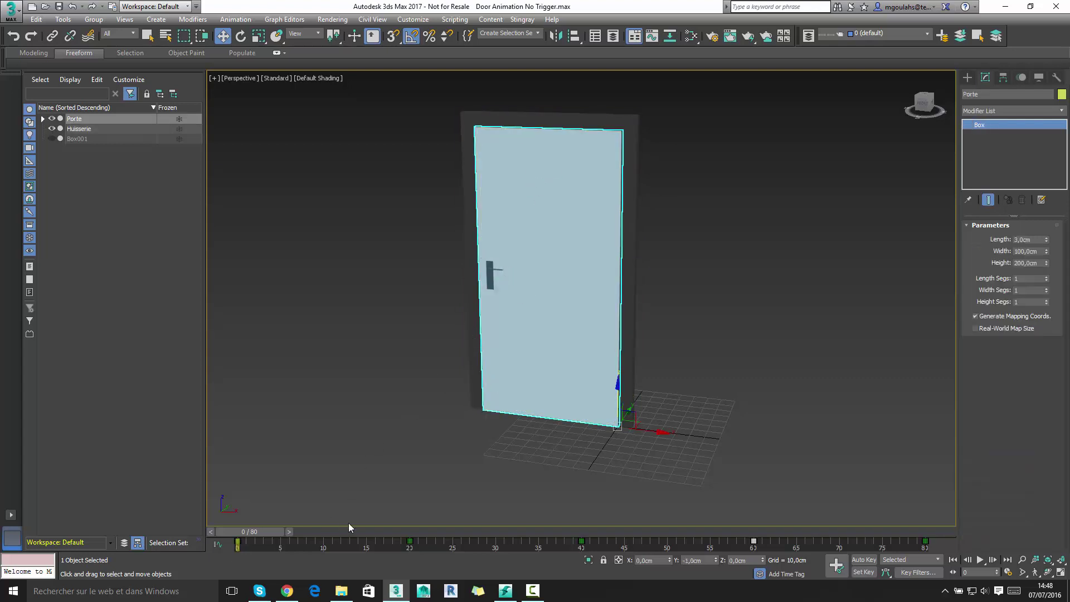
{"action": "mouse_move", "coordinate": [260, 530]}
{"action": "left_mouse_down"}
{"action": "mouse_move", "coordinate": [533, 523]}
{"action": "mouse_move", "coordinate": [239, 530]}
{"action": "left_mouse_up"}
{"action": "key", "text": "w"}
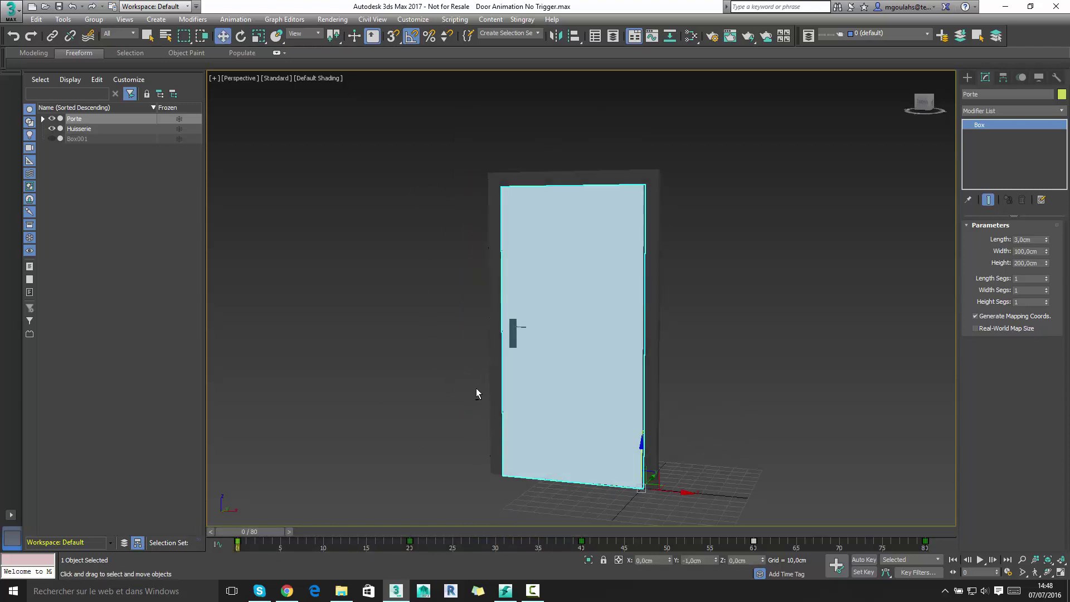
{"action": "middle_click_drag", "start_coordinate": [430, 337], "coordinate": [466, 397]}
{"action": "left_click", "coordinate": [643, 206]}
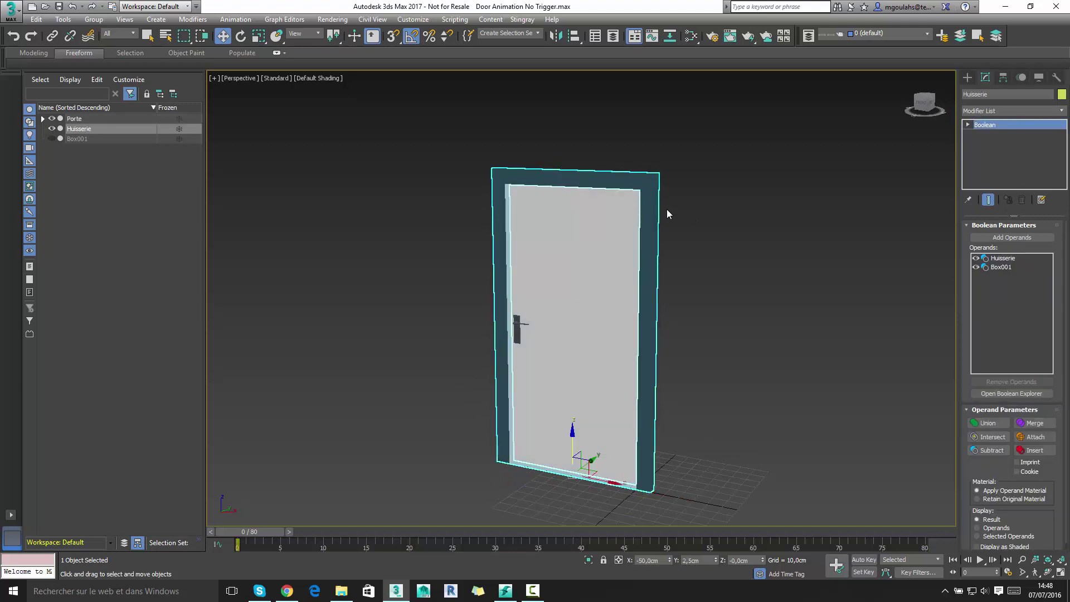
- In Stingray Editor, start a new project from the basic template in the Project Manager
{"action": "left_click", "coordinate": [506, 590]}
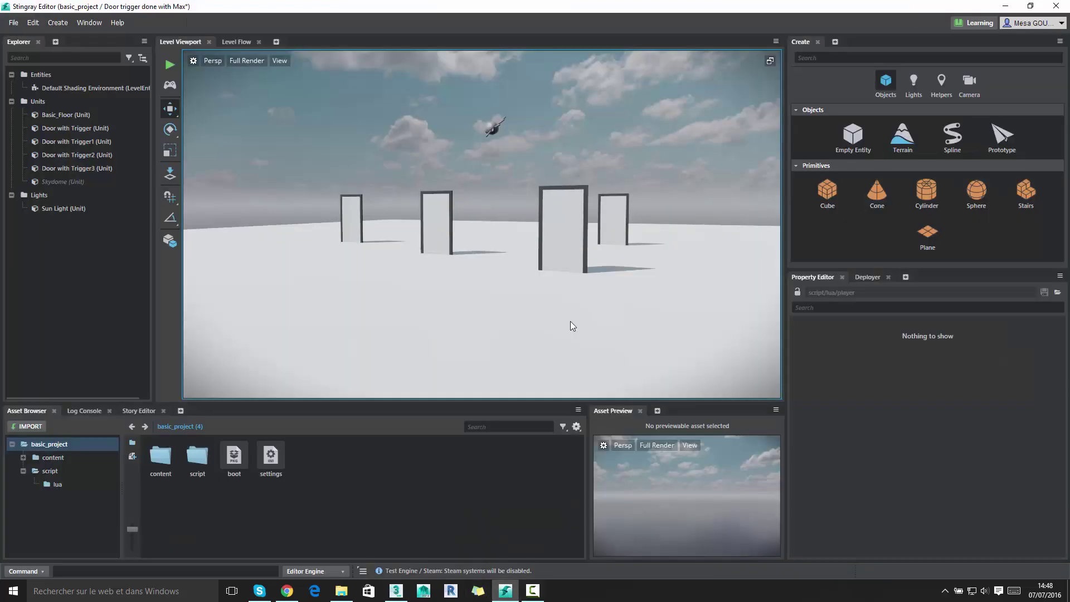
{"action": "left_click", "coordinate": [11, 22]}
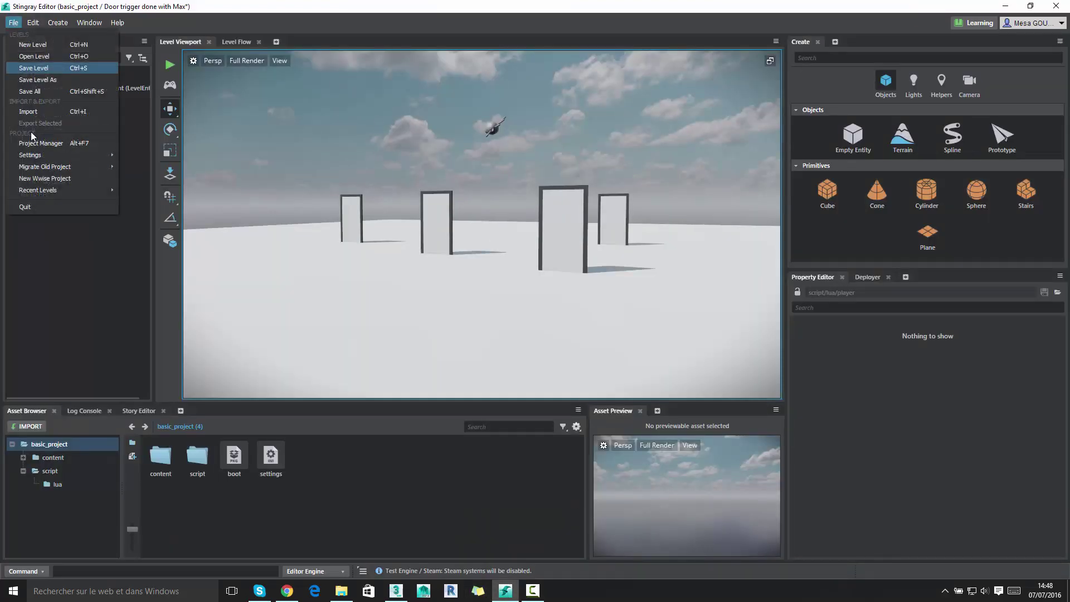
{"action": "left_click", "coordinate": [52, 143]}
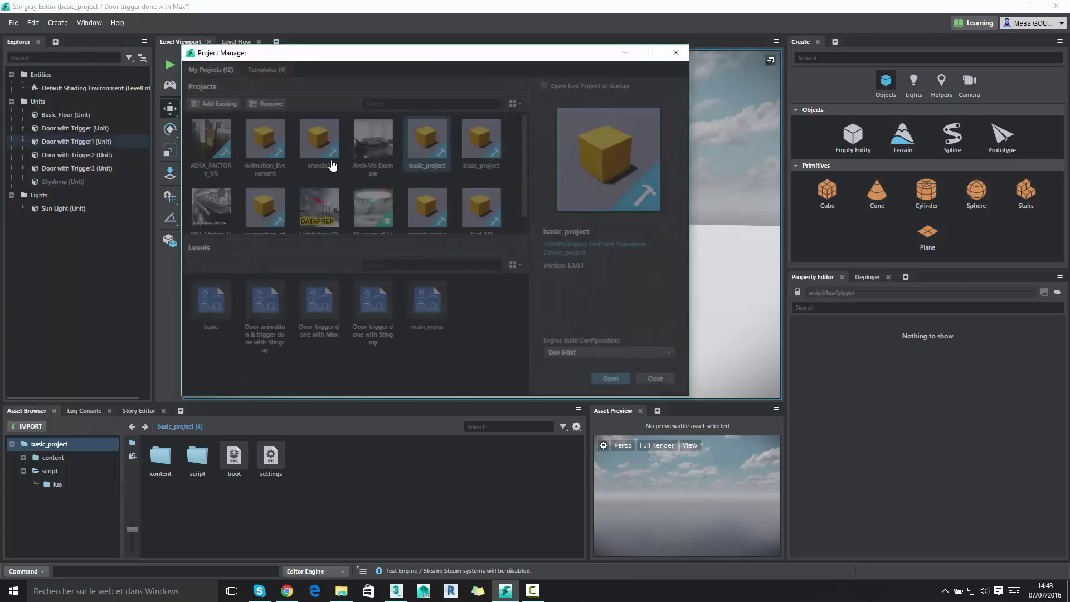
{"action": "left_click", "coordinate": [266, 69]}
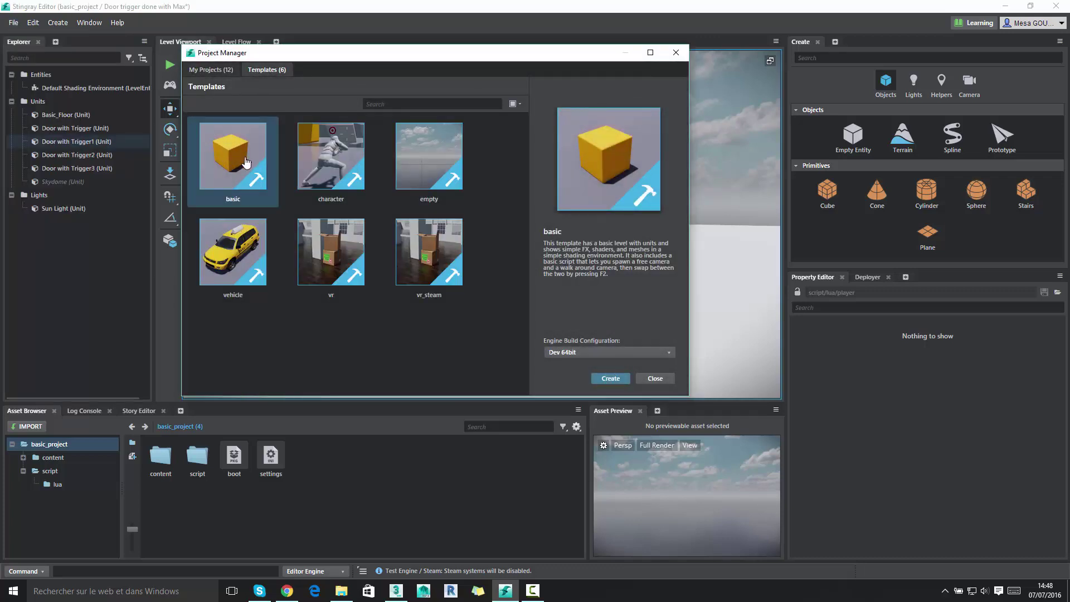
{"action": "left_click", "coordinate": [610, 379]}
- Create a new Tutorial Trigger folder under Stingray Test and choose it as the project location
{"action": "left_click", "coordinate": [518, 282]}
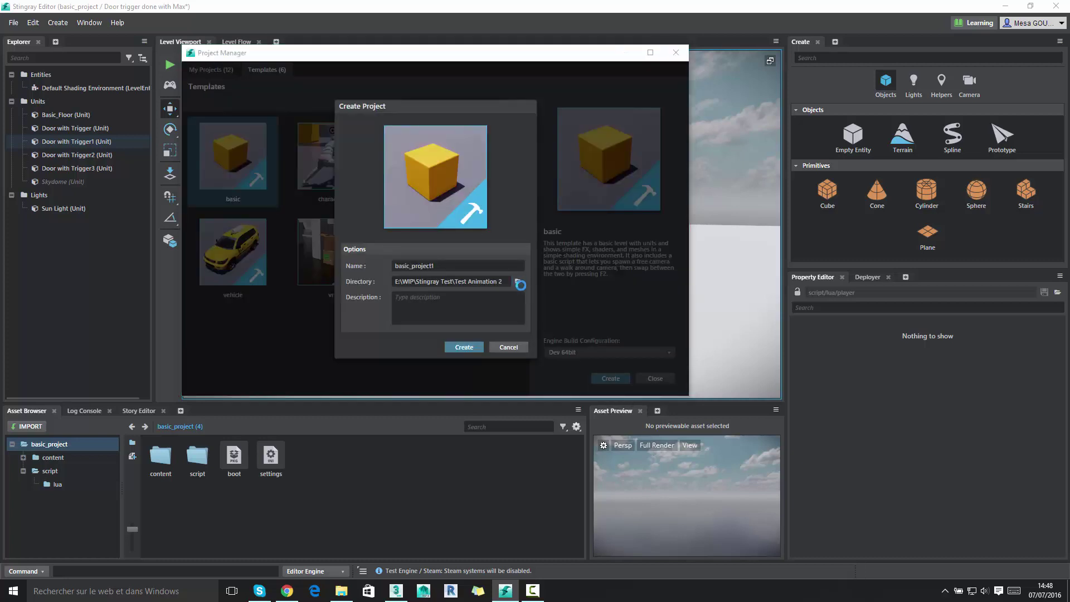
{"action": "left_click", "coordinate": [399, 88]}
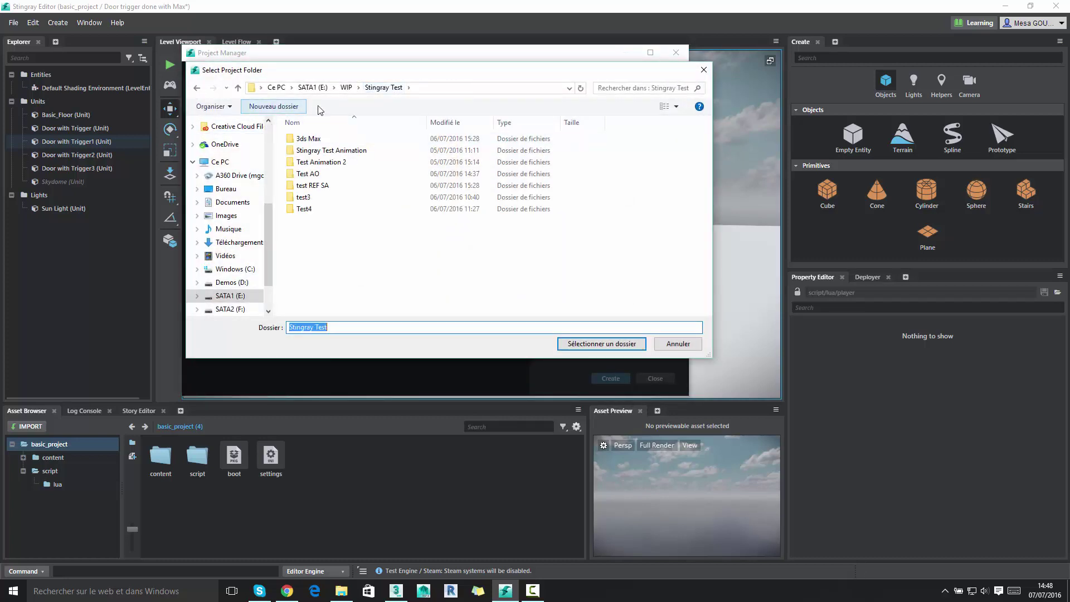
{"action": "left_click", "coordinate": [273, 107]}
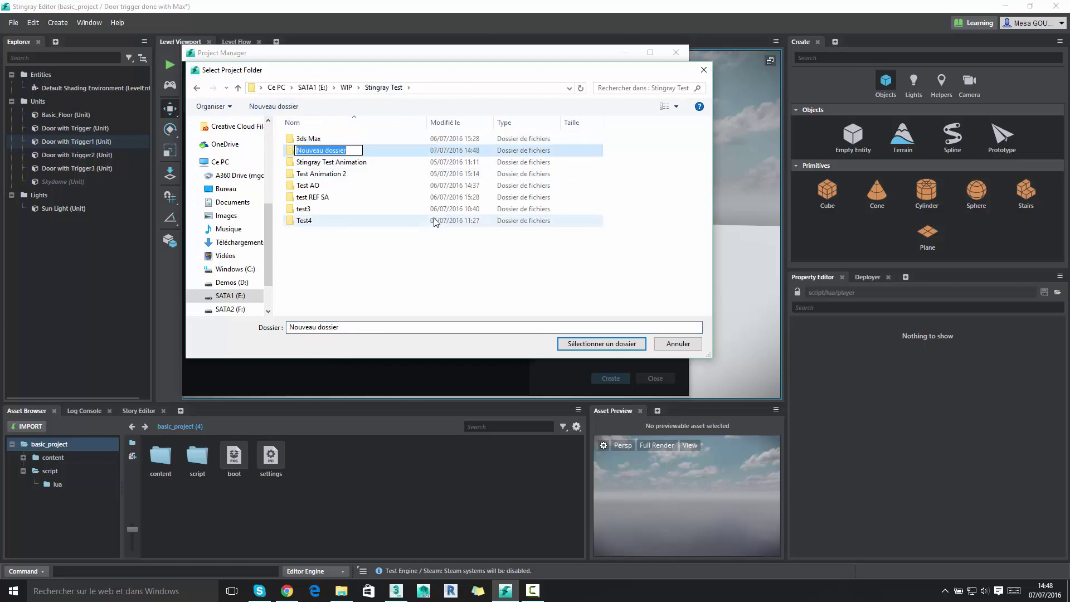
{"action": "type", "text": "Tut"}
{"action": "type", "text": "ori"}
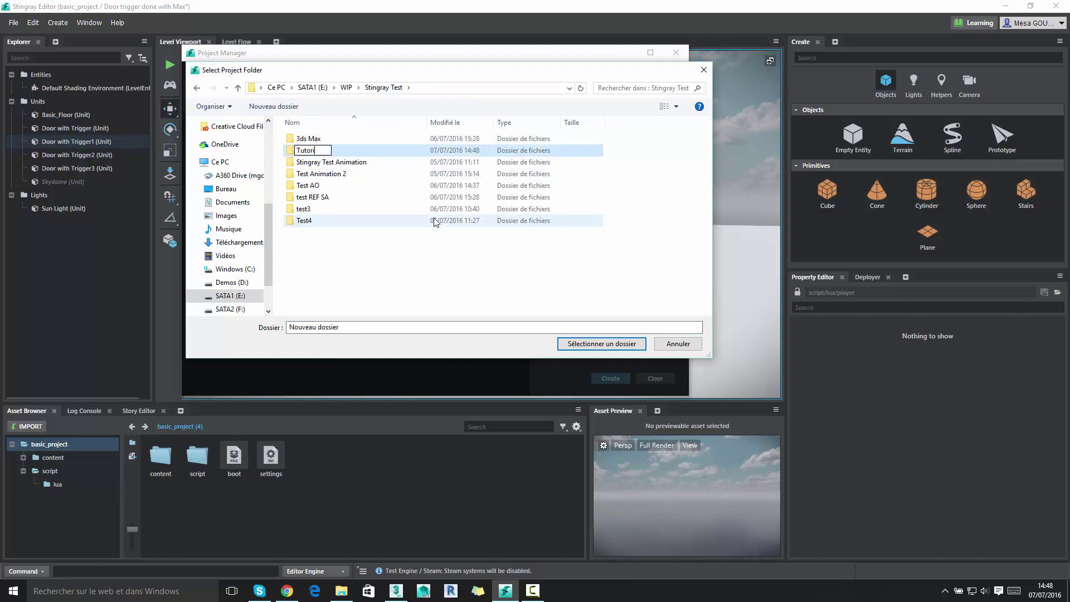
{"action": "type", "text": "al Trigger"}
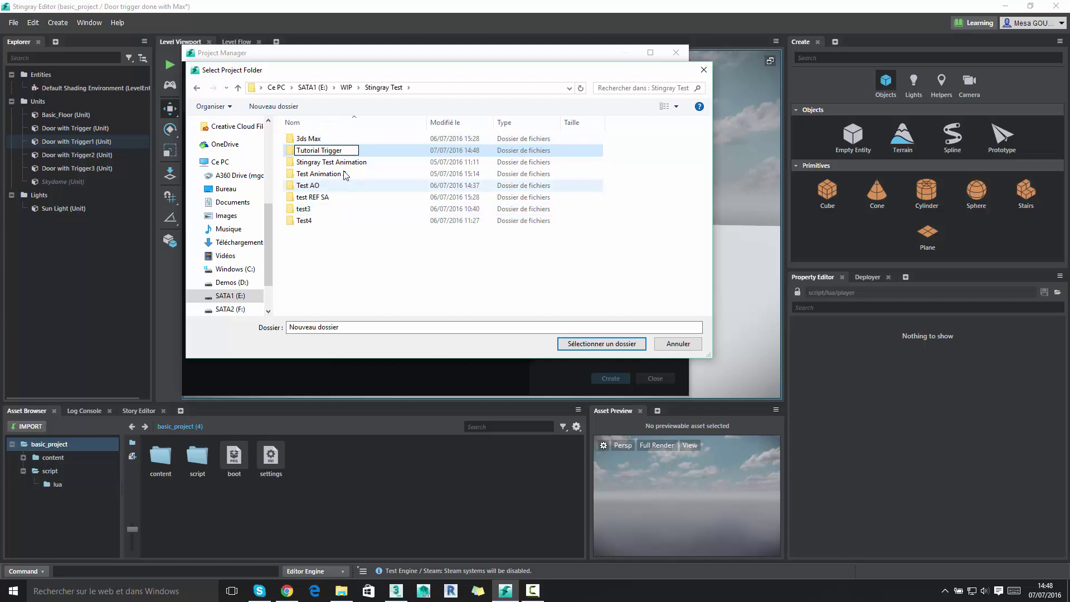
{"action": "left_click", "coordinate": [289, 155]}
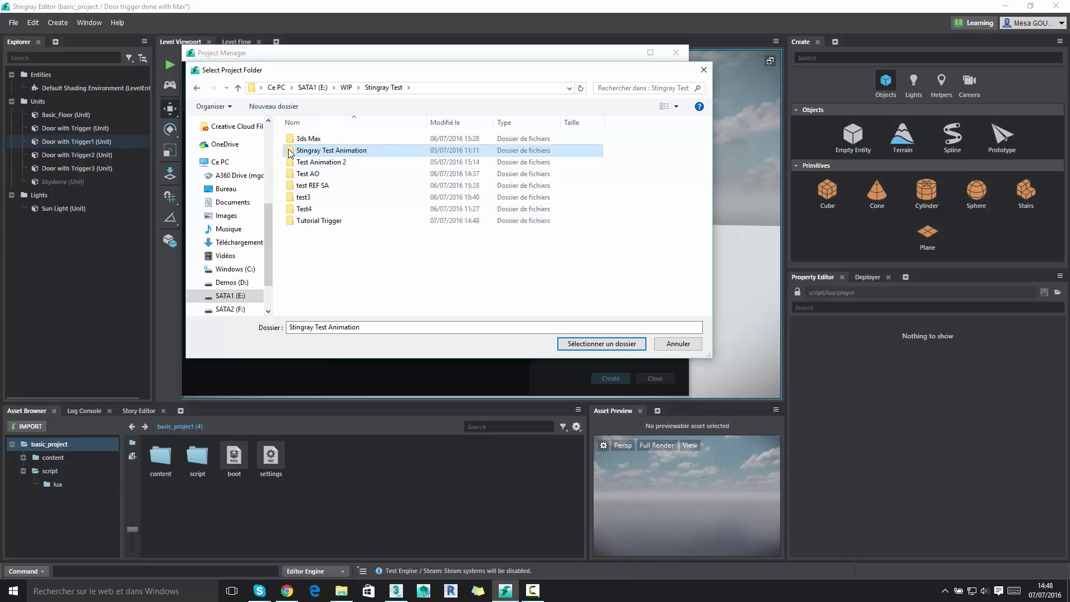
{"action": "double_click", "coordinate": [321, 221]}
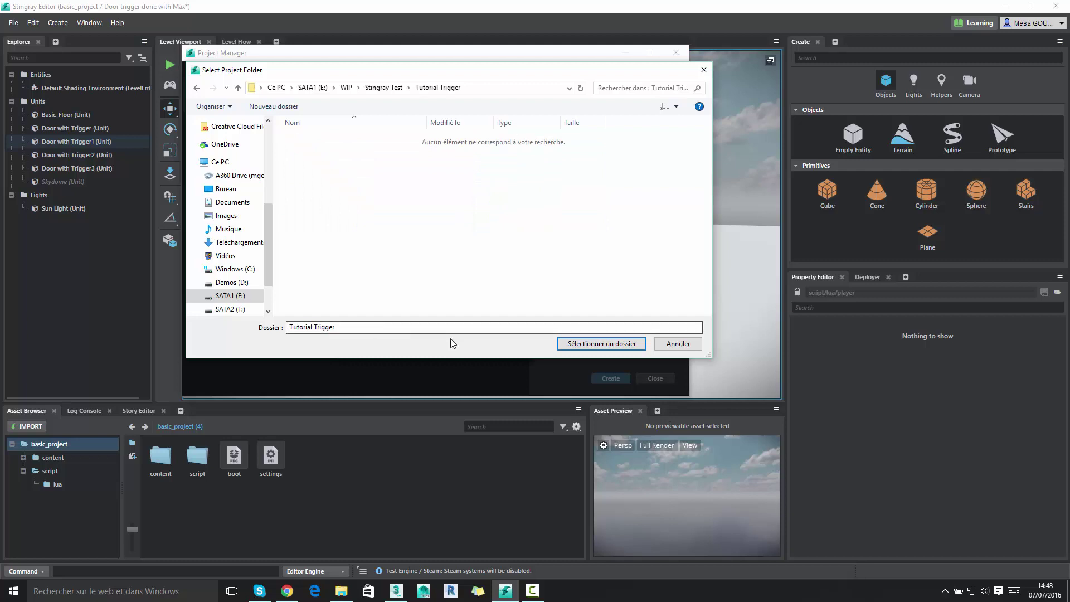
{"action": "left_click", "coordinate": [615, 344]}
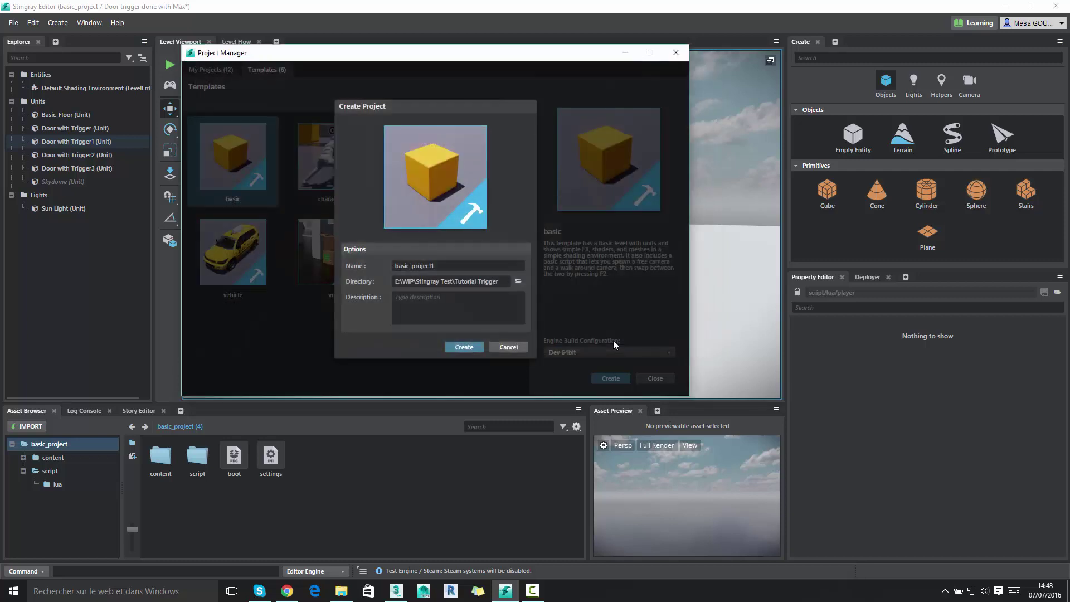
- Name the project Trigger Tutorial, create it, and discard unsaved changes to the old level
{"action": "double_click", "coordinate": [444, 272]}
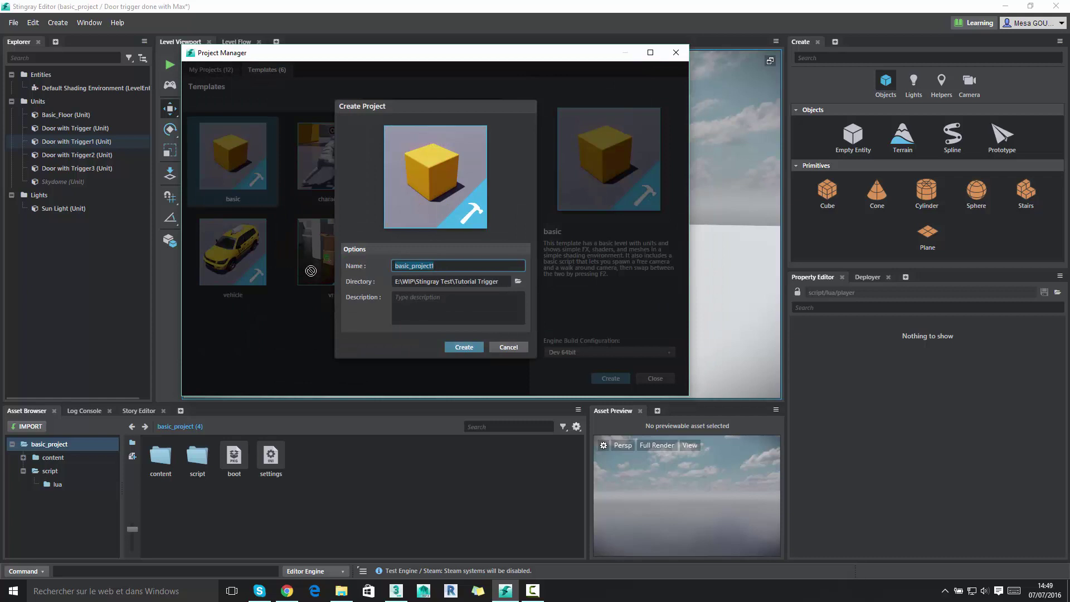
{"action": "type", "text": "Trigger Tutorial"}
{"action": "left_click", "coordinate": [463, 347]}
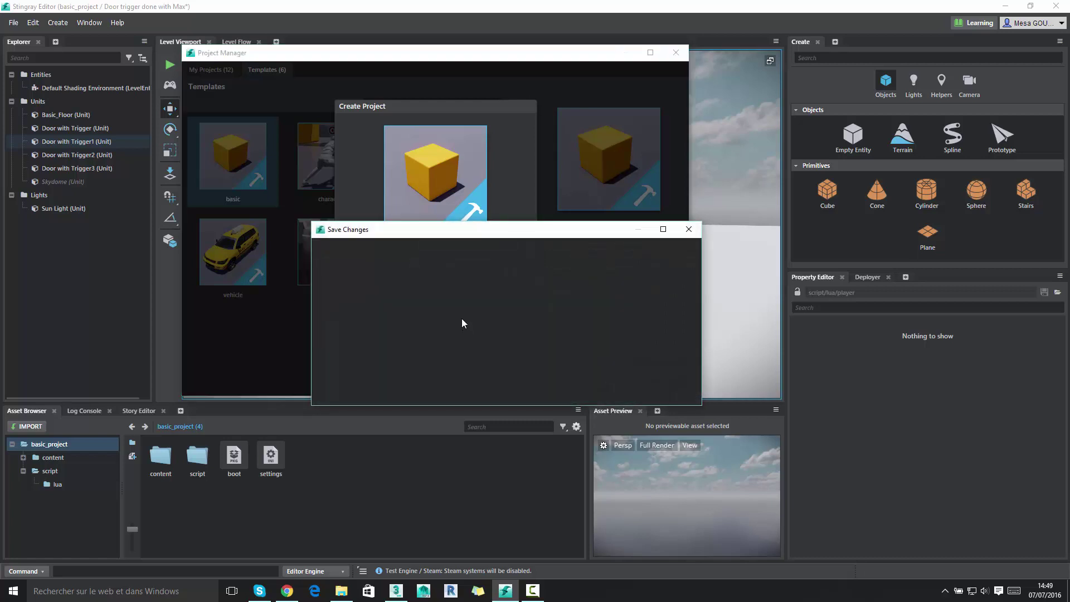
{"action": "left_click", "coordinate": [638, 393]}
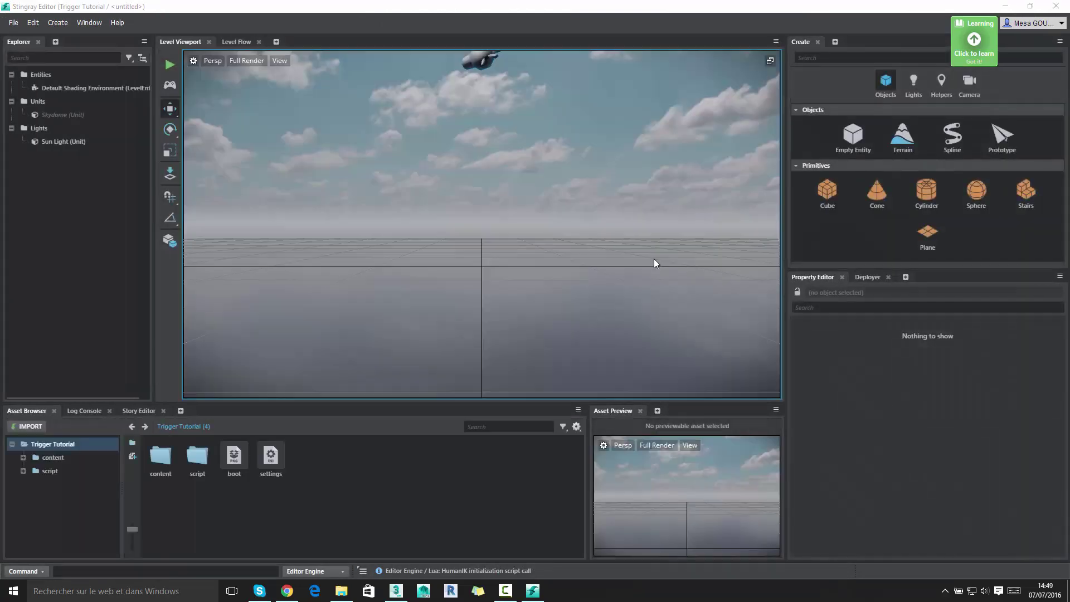
- Place Basic_Floor from content/models/floor into the level at 0, 0, 0 and hide the grid
{"action": "double_click", "coordinate": [160, 456]}
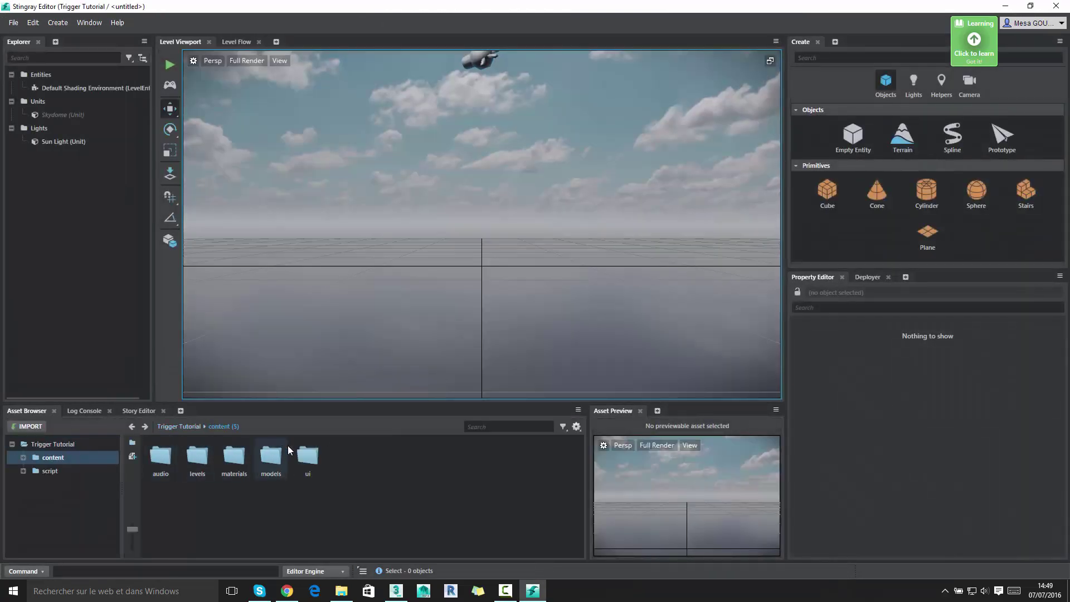
{"action": "double_click", "coordinate": [273, 455]}
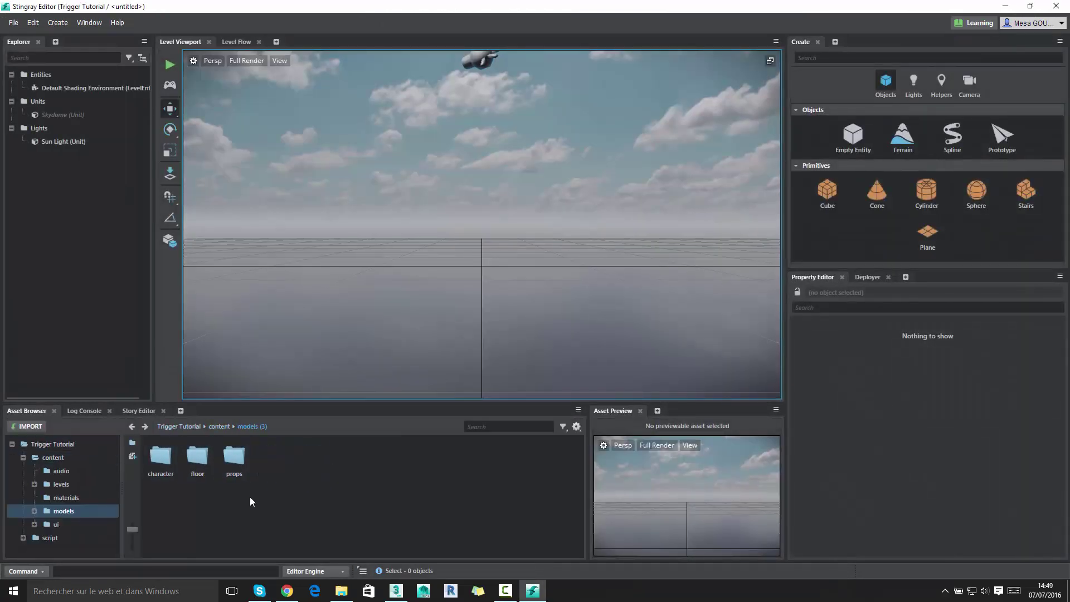
{"action": "double_click", "coordinate": [194, 454]}
{"action": "left_click", "coordinate": [160, 460]}
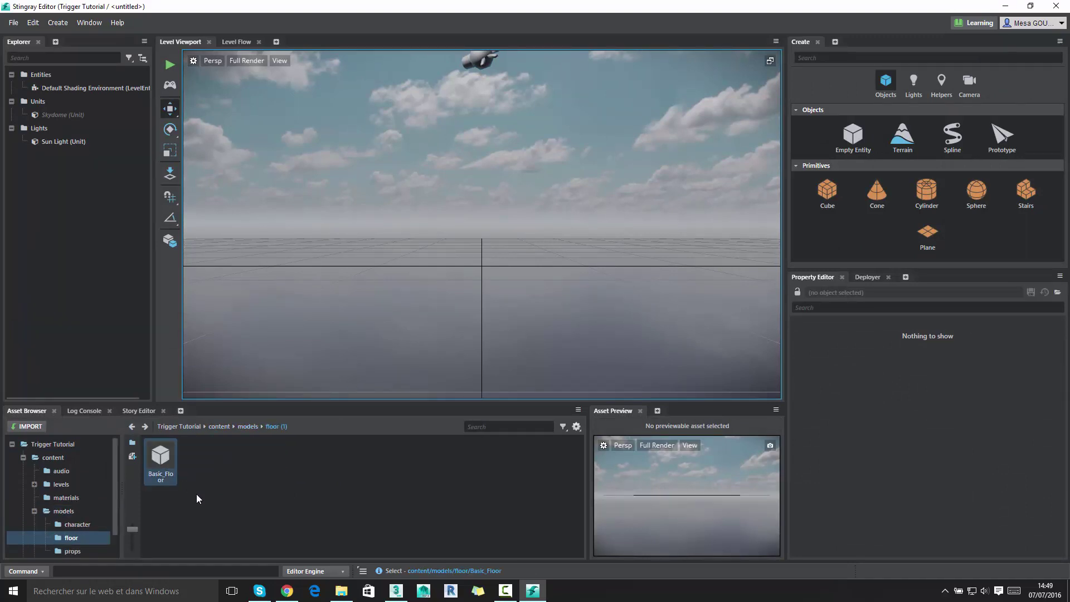
{"action": "left_click_drag", "start_coordinate": [161, 458], "coordinate": [420, 301]}
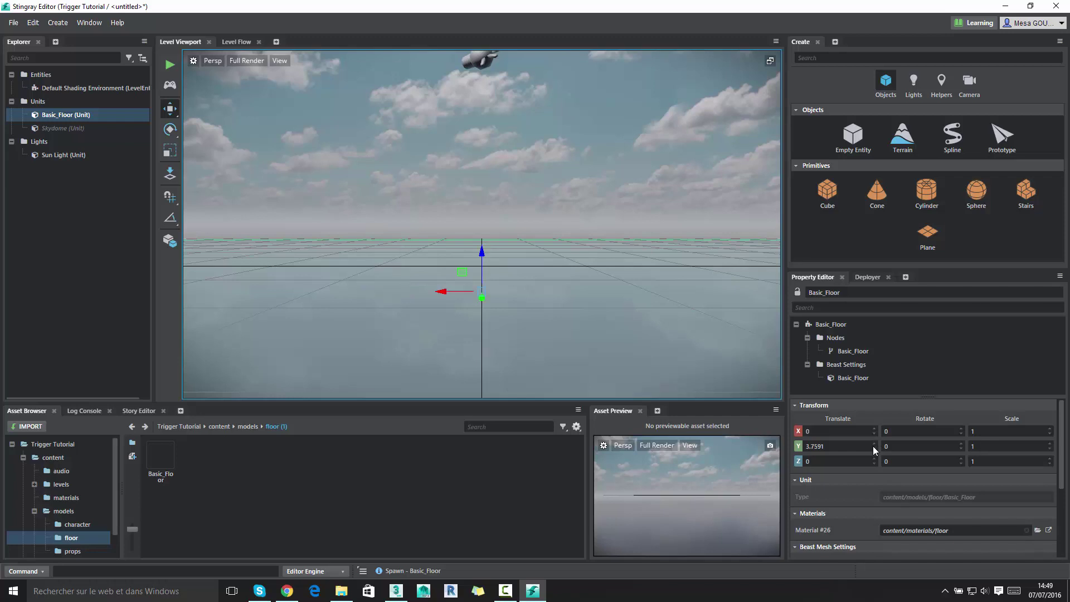
{"action": "key", "text": "f"}
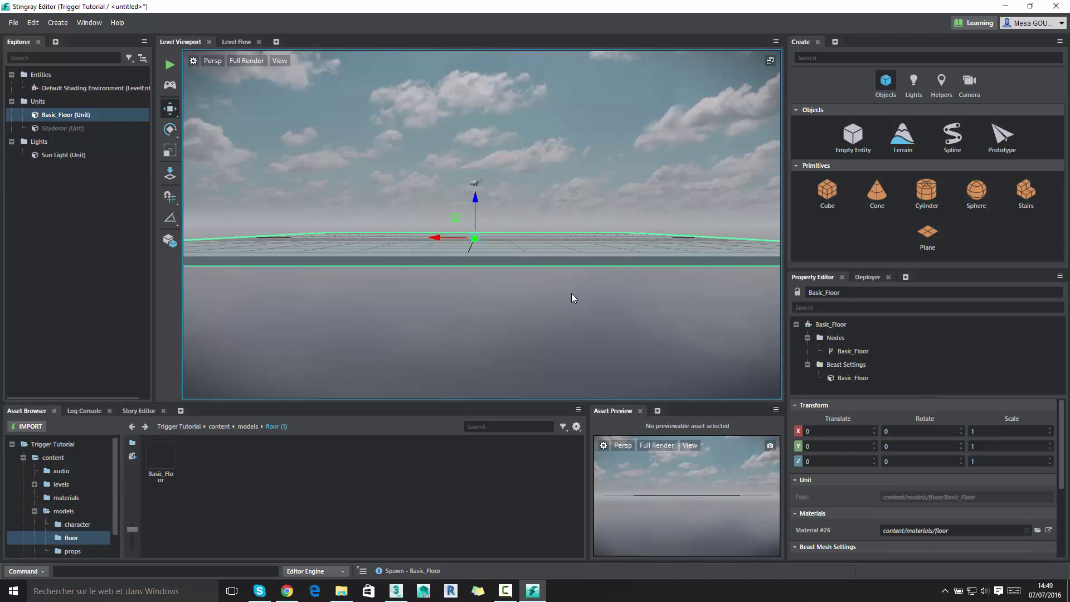
{"action": "left_click_drag", "start_coordinate": [531, 248], "coordinate": [510, 273], "text": "alt"}
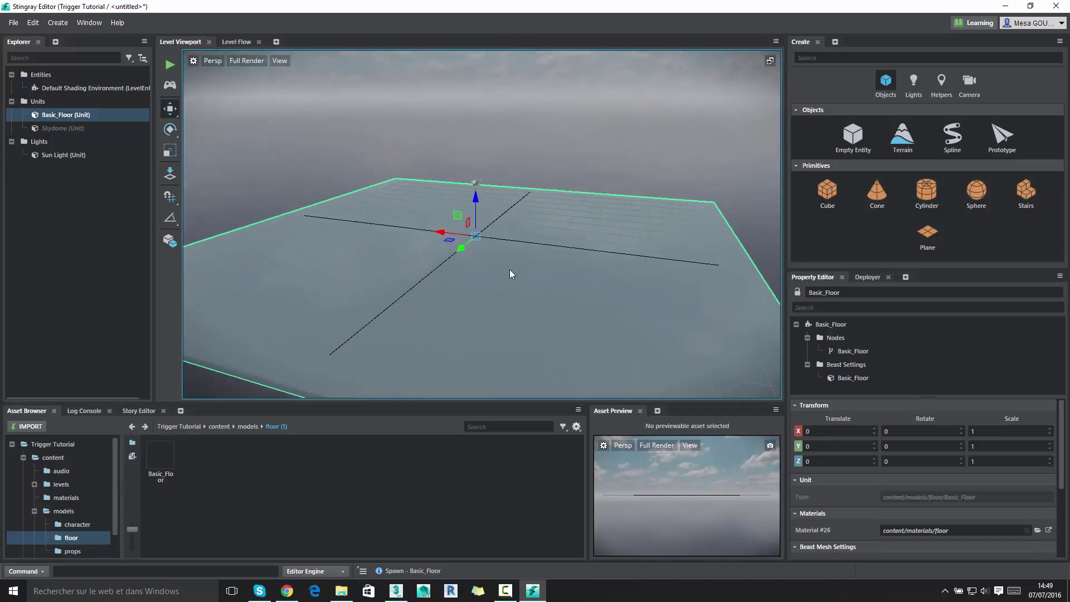
{"action": "key", "text": "g"}
{"action": "mouse_move", "coordinate": [510, 269]}
{"action": "right_mouse_down", "text": "alt"}
{"action": "mouse_move", "coordinate": [488, 203]}
{"action": "mouse_move", "coordinate": [494, 236]}
{"action": "right_mouse_up", "text": "alt"}
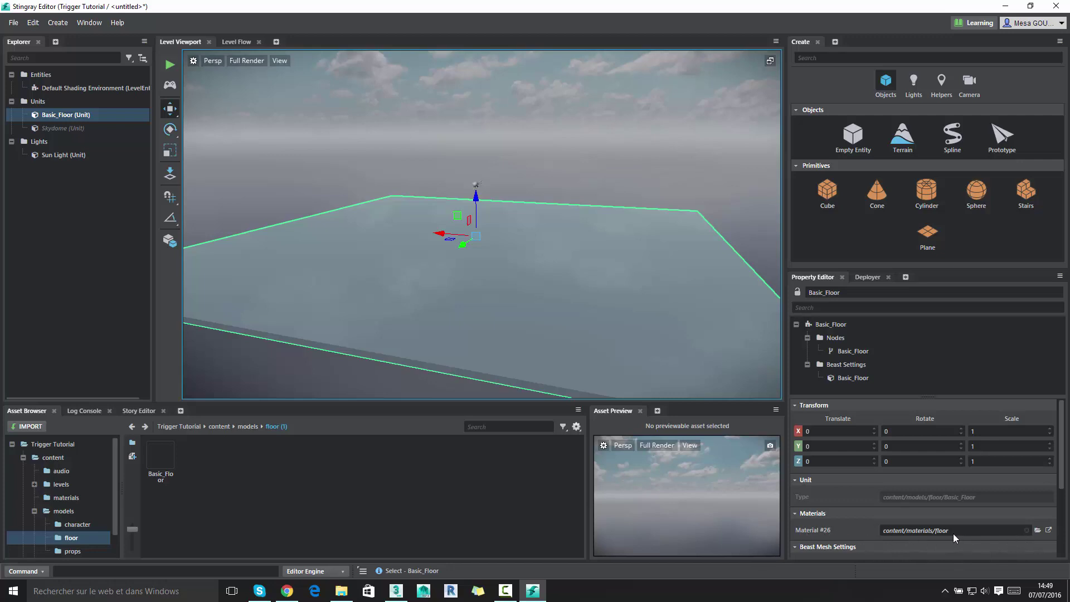
- Set the floor material's base colour to light grey (0.824) and save the material
{"action": "left_click", "coordinate": [1026, 531]}
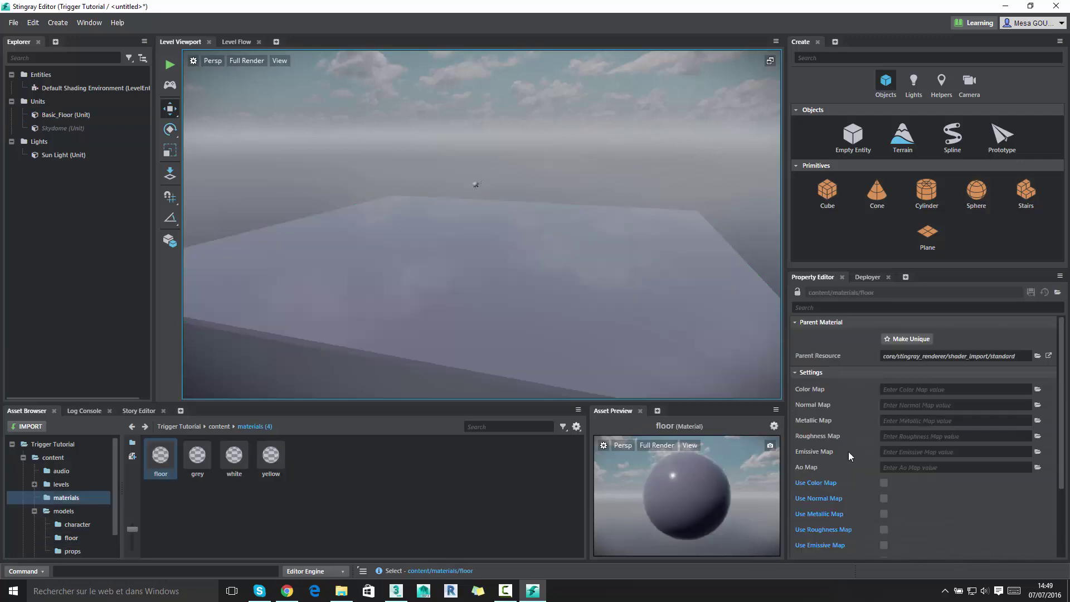
{"action": "scroll", "coordinate": [849, 451], "scroll_direction": "down", "scroll_amount": 5}
{"action": "left_click", "coordinate": [893, 484]}
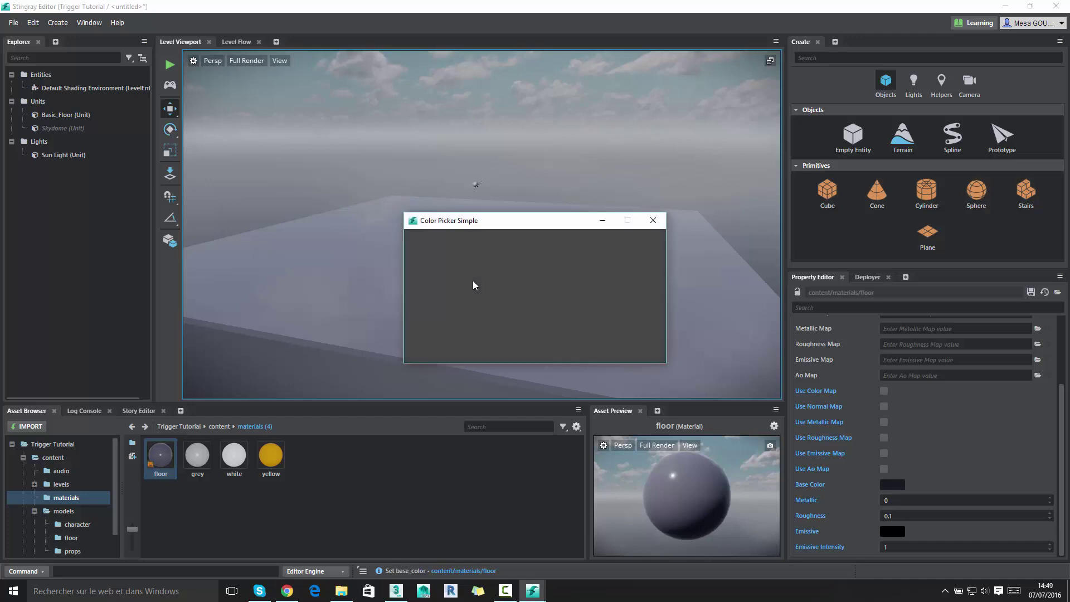
{"action": "left_click", "coordinate": [455, 272]}
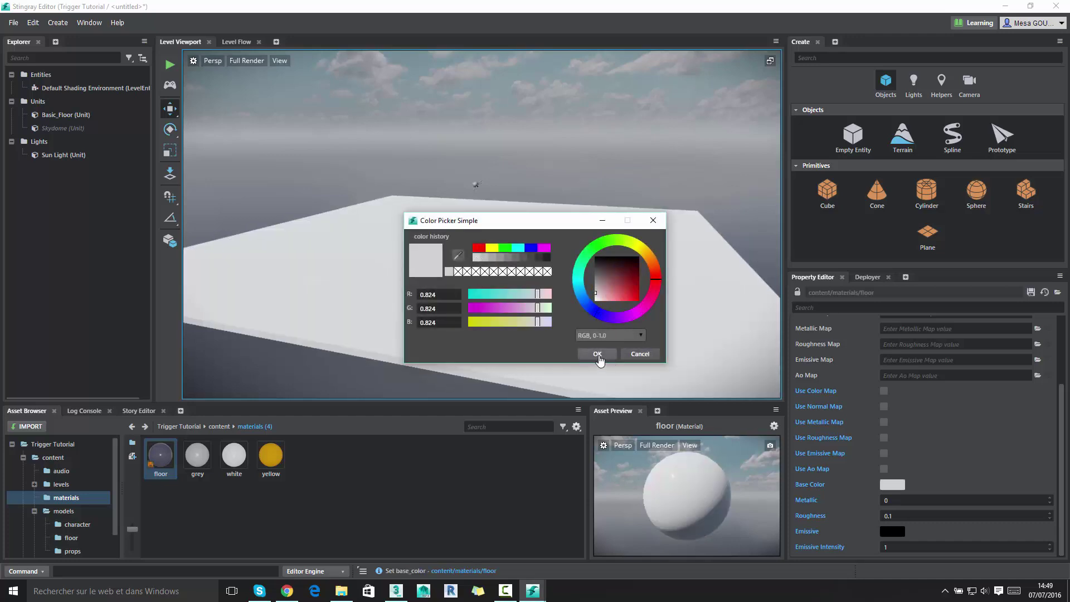
{"action": "left_click", "coordinate": [597, 353]}
{"action": "scroll", "coordinate": [488, 238], "scroll_direction": "up", "scroll_amount": 5}
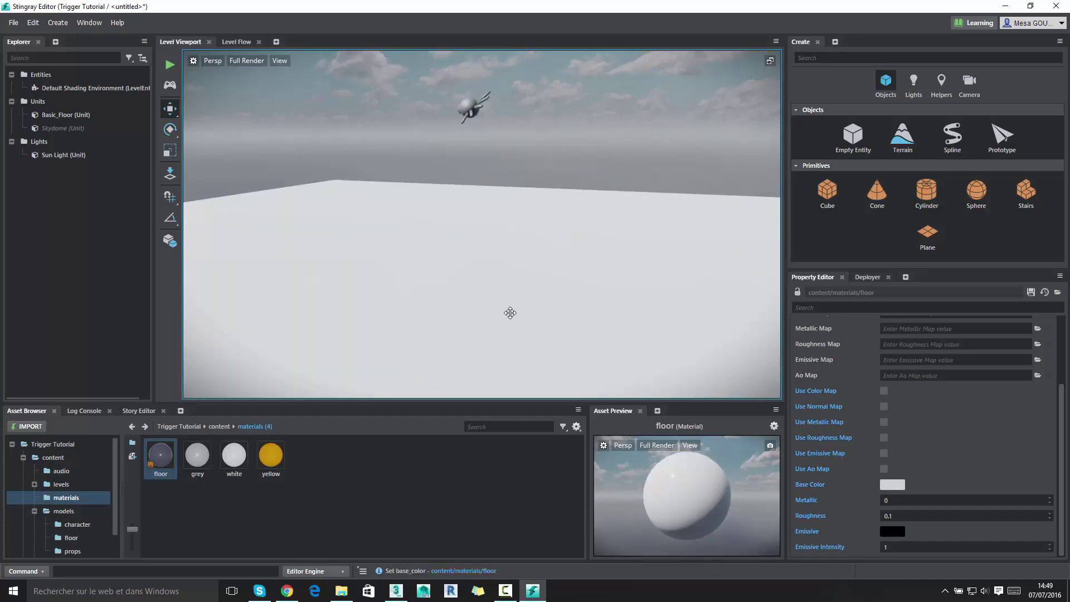
{"action": "right_click", "coordinate": [164, 467]}
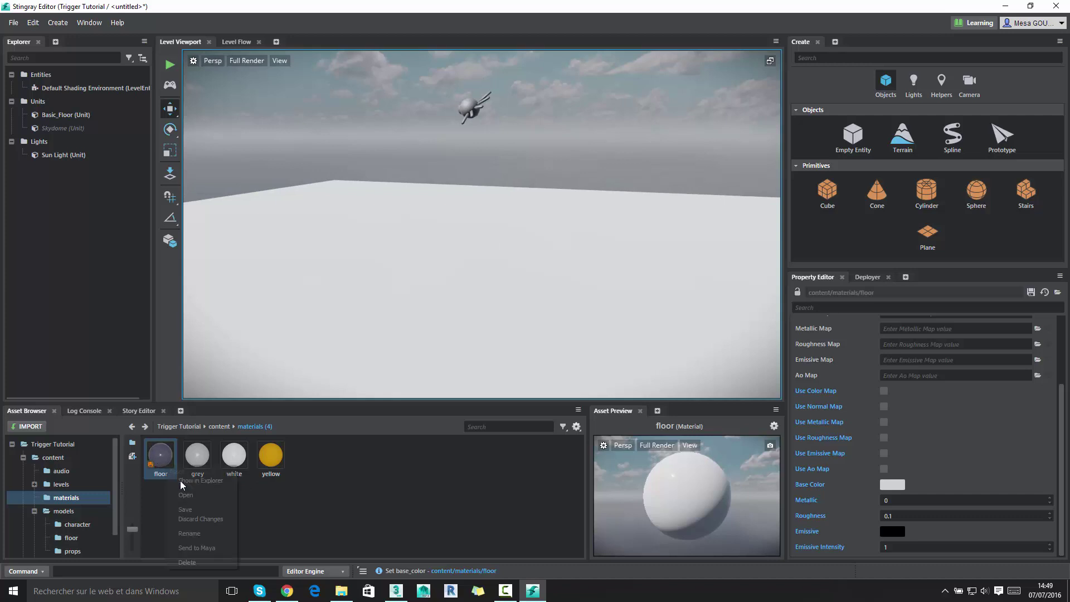
{"action": "left_click", "coordinate": [185, 510]}
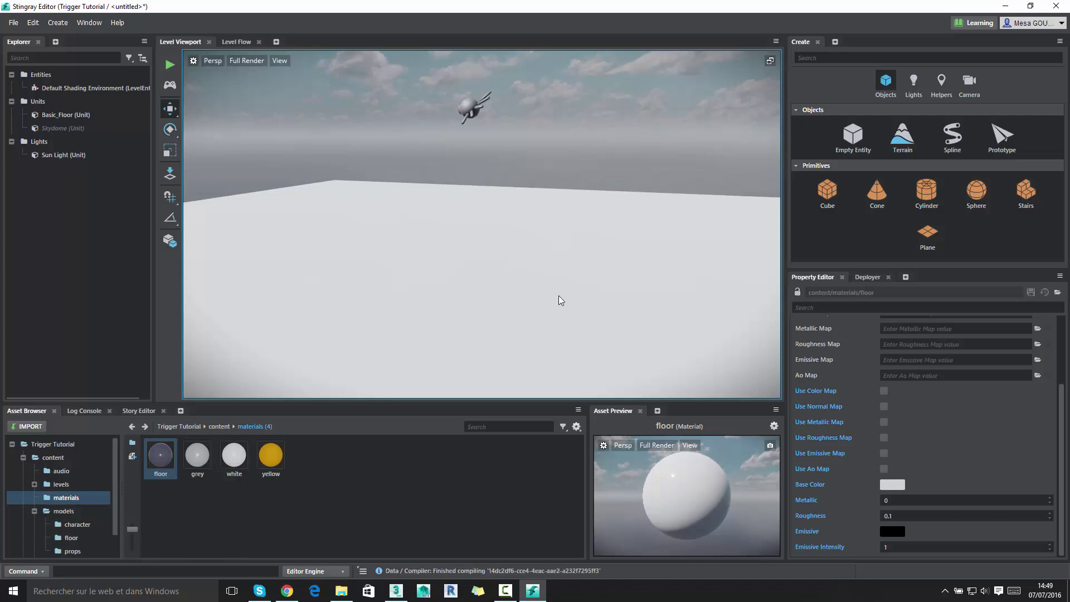
{"action": "left_click_drag", "start_coordinate": [354, 143], "coordinate": [396, 249], "text": "alt"}
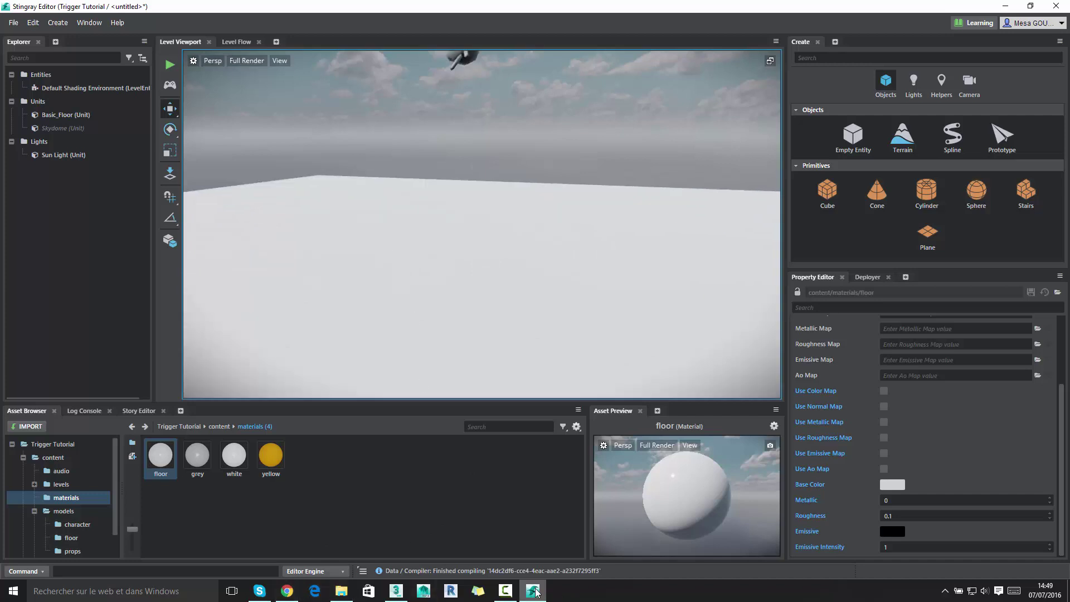
{"action": "mouse_move", "coordinate": [537, 589]}
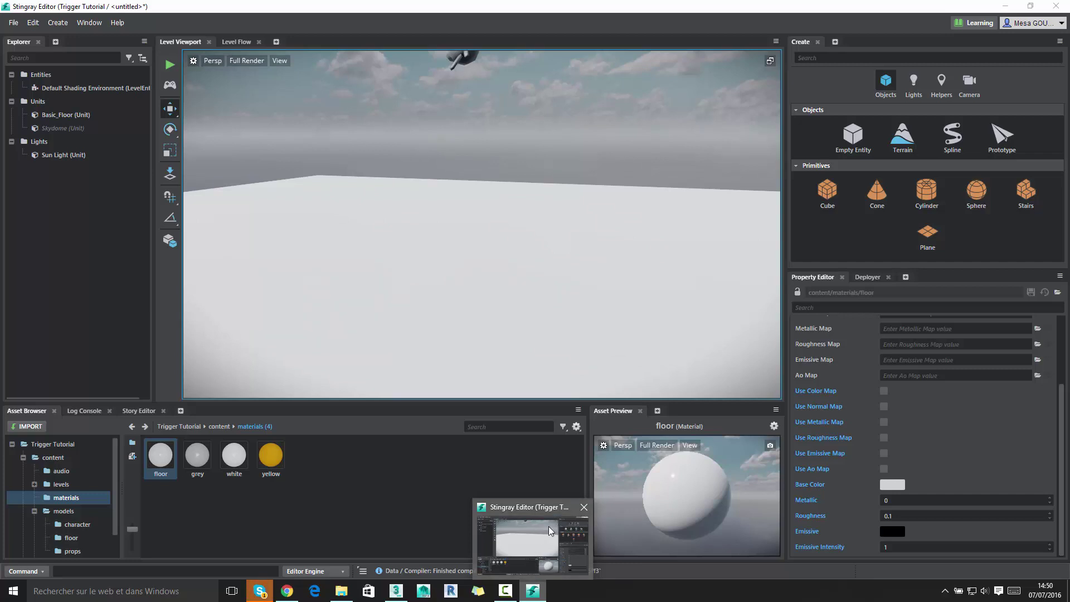
- Back in 3ds Max, select the Huisserie door frame and open the Stingray menu
{"action": "left_click", "coordinate": [548, 526]}
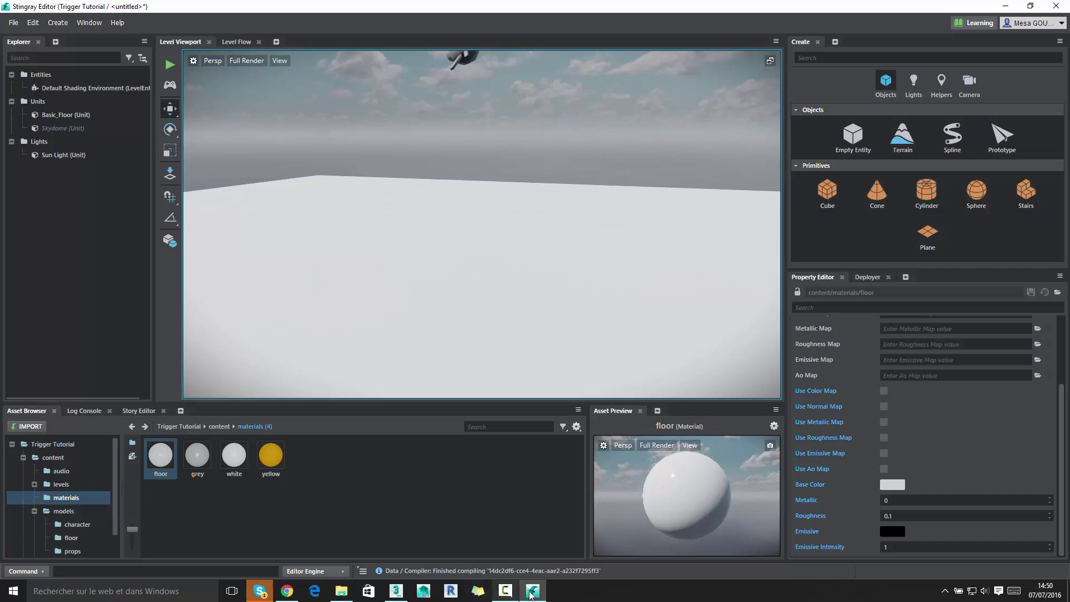
{"action": "left_click", "coordinate": [396, 591]}
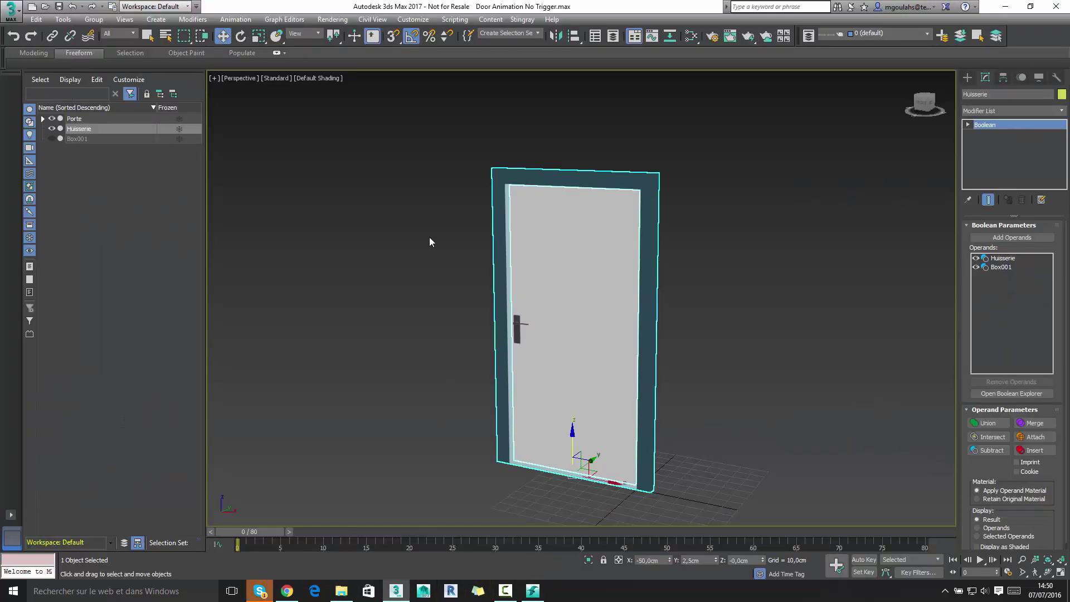
{"action": "middle_click_drag", "start_coordinate": [541, 374], "coordinate": [471, 358], "text": "alt"}
{"action": "left_click", "coordinate": [690, 266]}
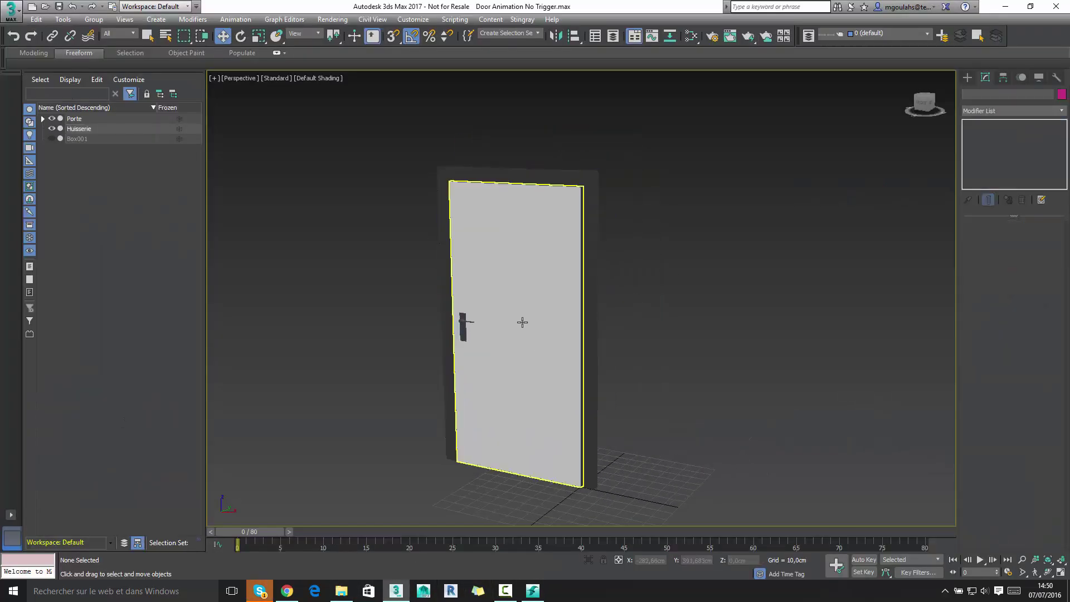
{"action": "middle_click_drag", "start_coordinate": [522, 320], "coordinate": [622, 146], "text": "alt"}
{"action": "left_click", "coordinate": [623, 146]}
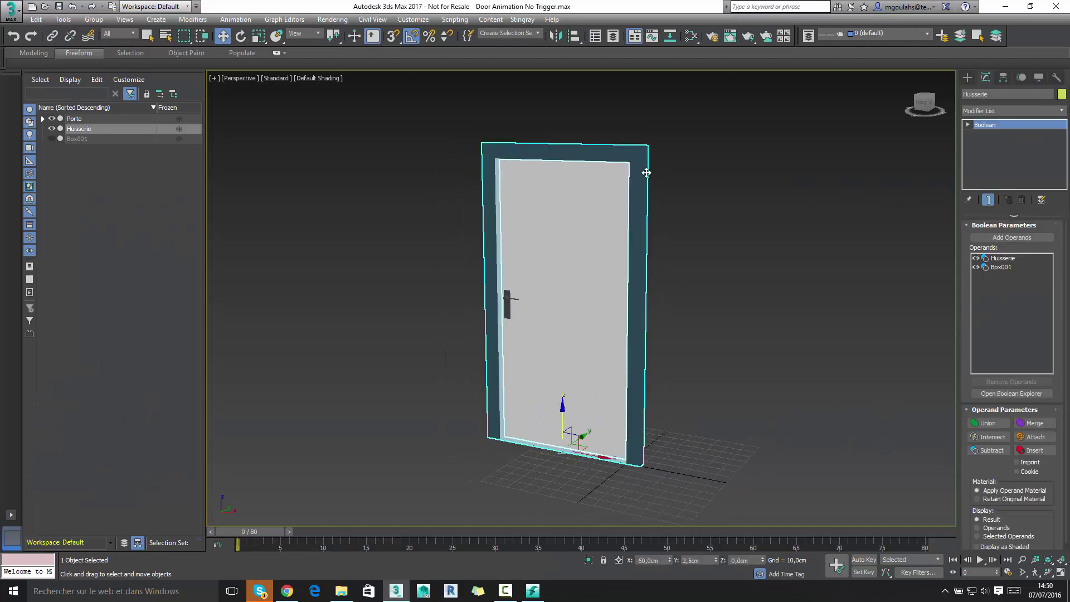
{"action": "left_click", "coordinate": [587, 273]}
{"action": "key", "text": "ctrl+z"}
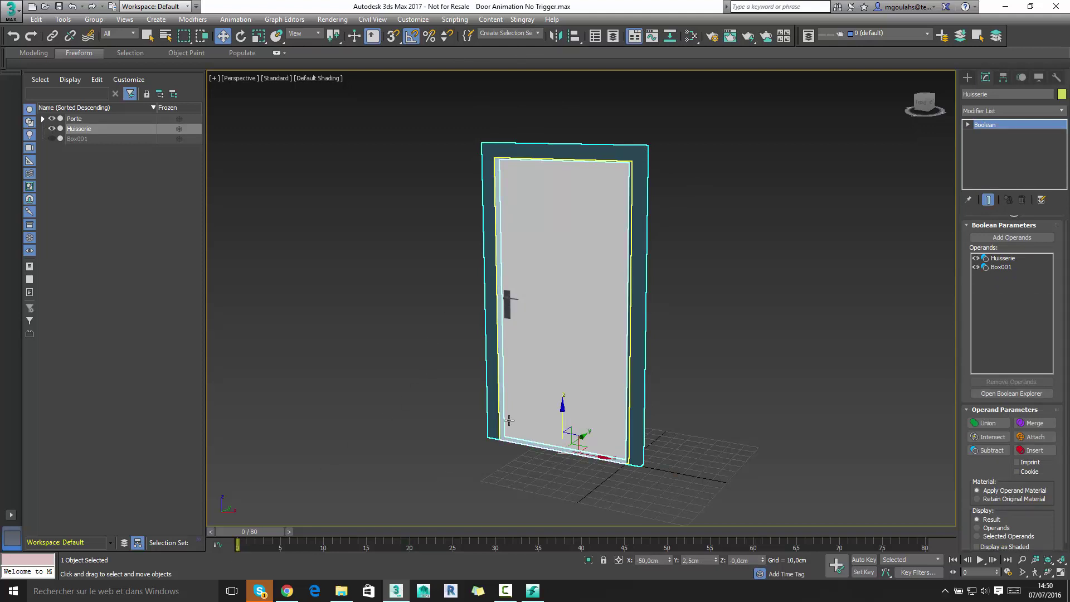
{"action": "left_click", "coordinate": [521, 21]}
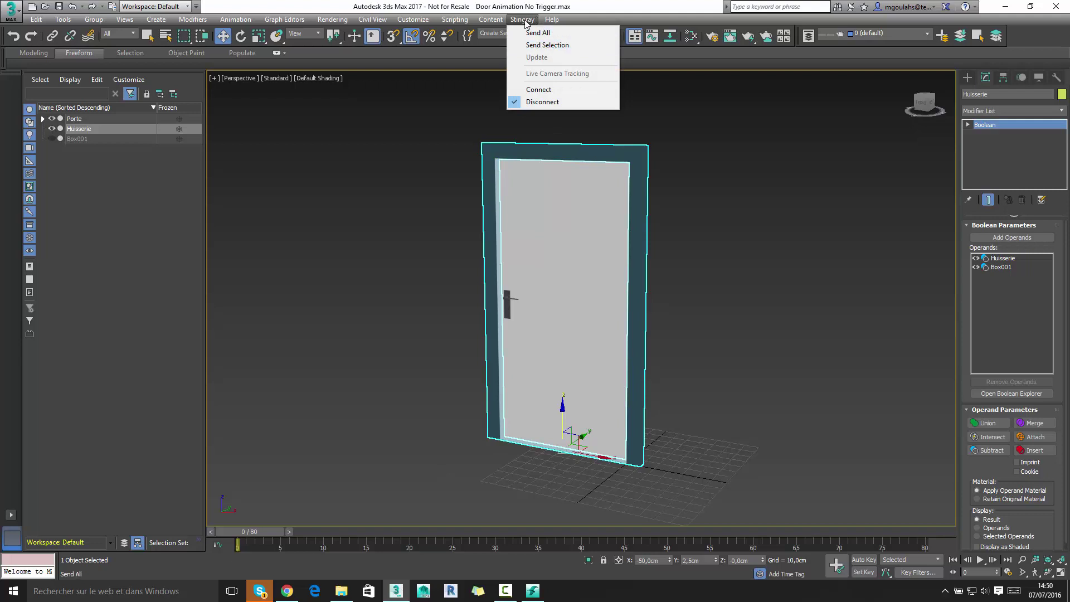
- Send the selected frame to Stingray in a new content/models/Porte01 folder, named Huisserie
{"action": "left_click", "coordinate": [542, 48]}
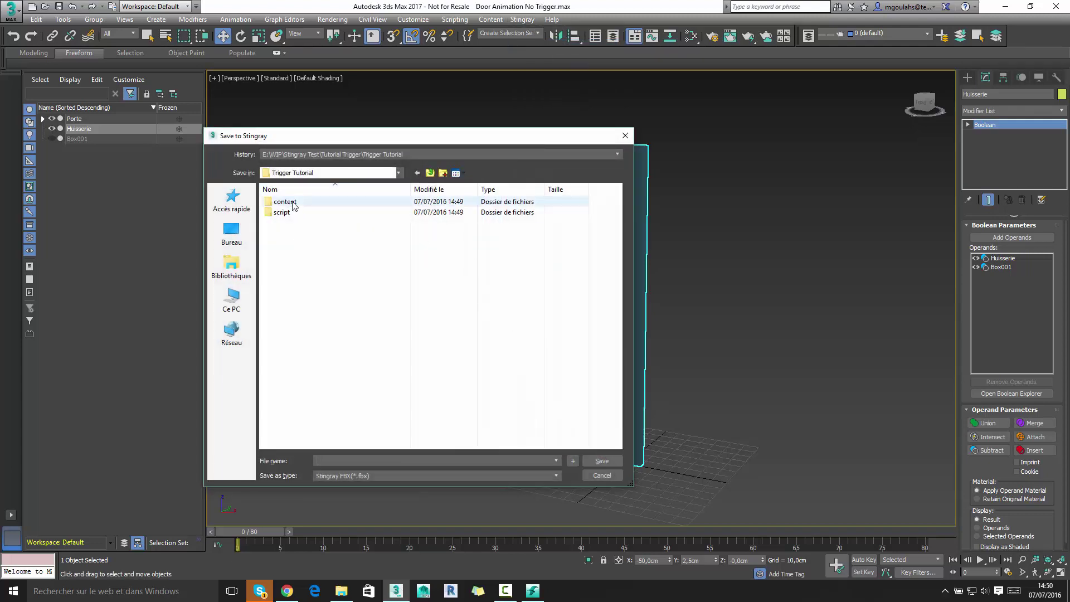
{"action": "double_click", "coordinate": [287, 201]}
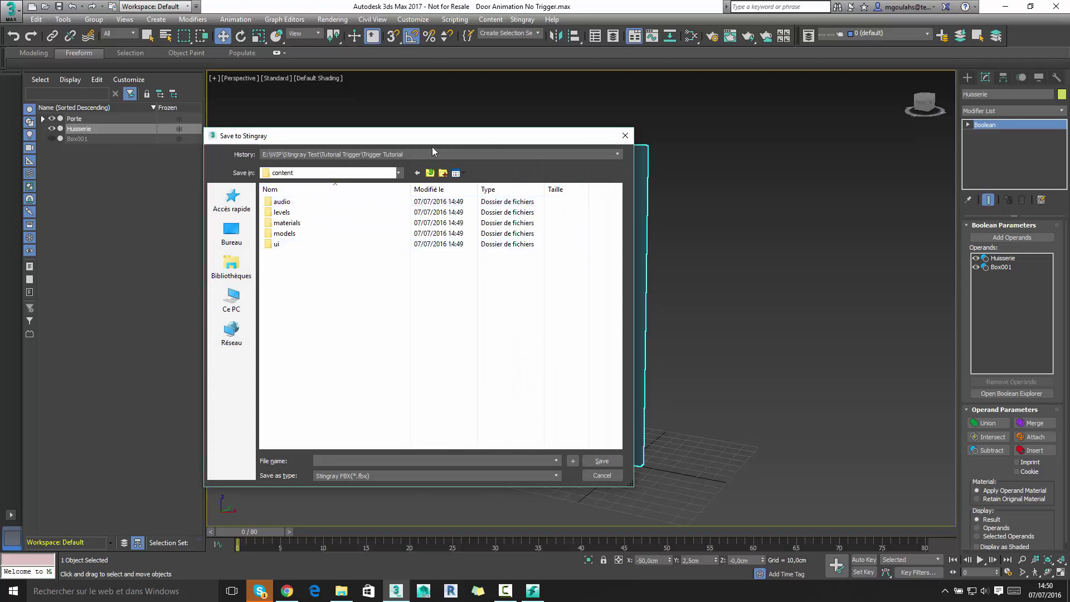
{"action": "left_click_drag", "start_coordinate": [478, 133], "coordinate": [583, 111]}
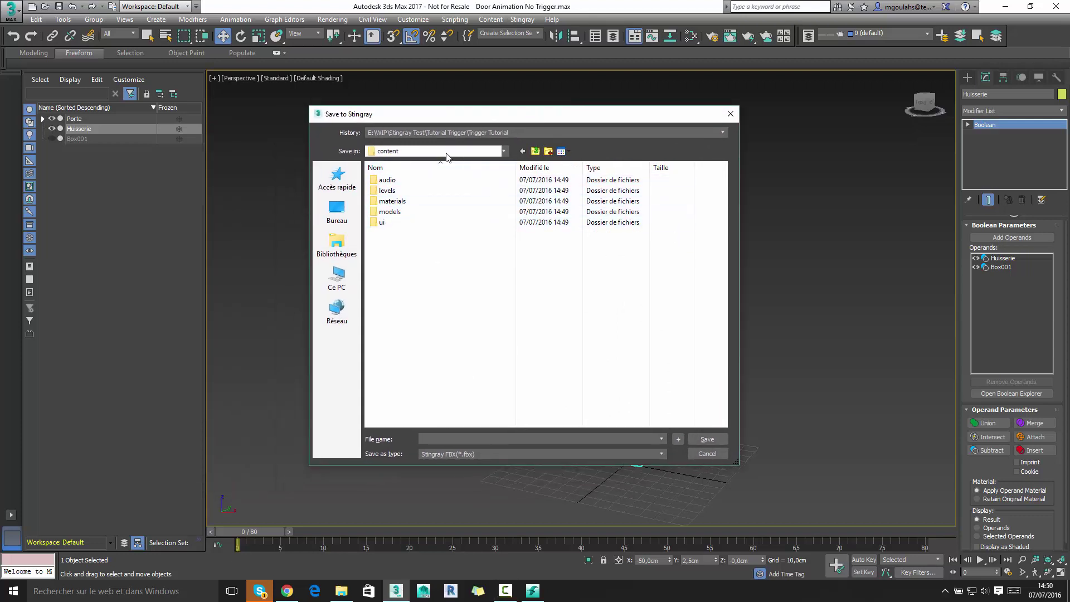
{"action": "double_click", "coordinate": [393, 213]}
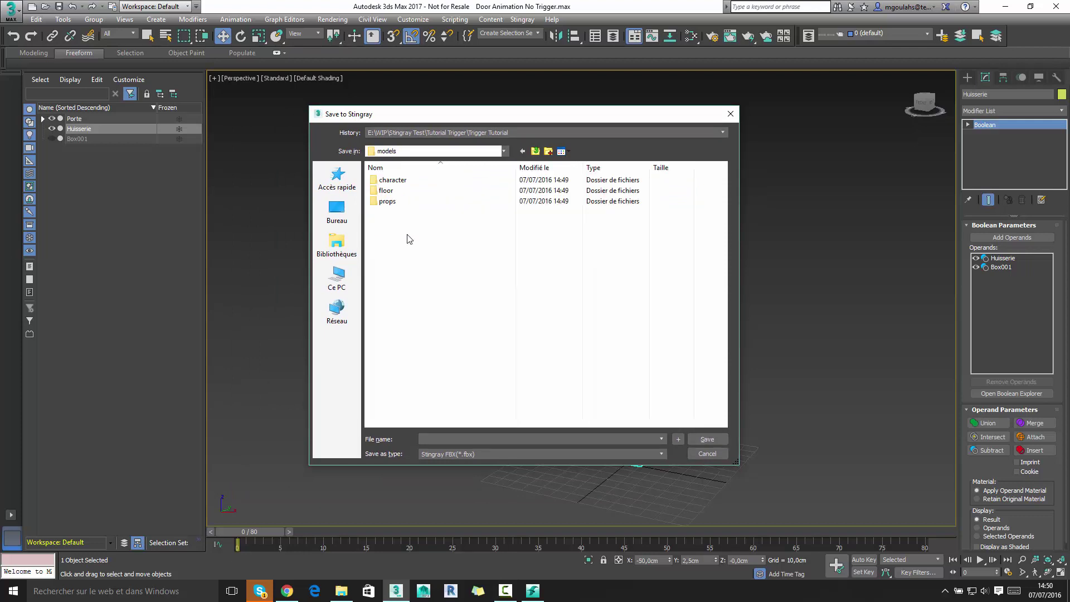
{"action": "left_click", "coordinate": [547, 153]}
{"action": "type", "text": "Por"}
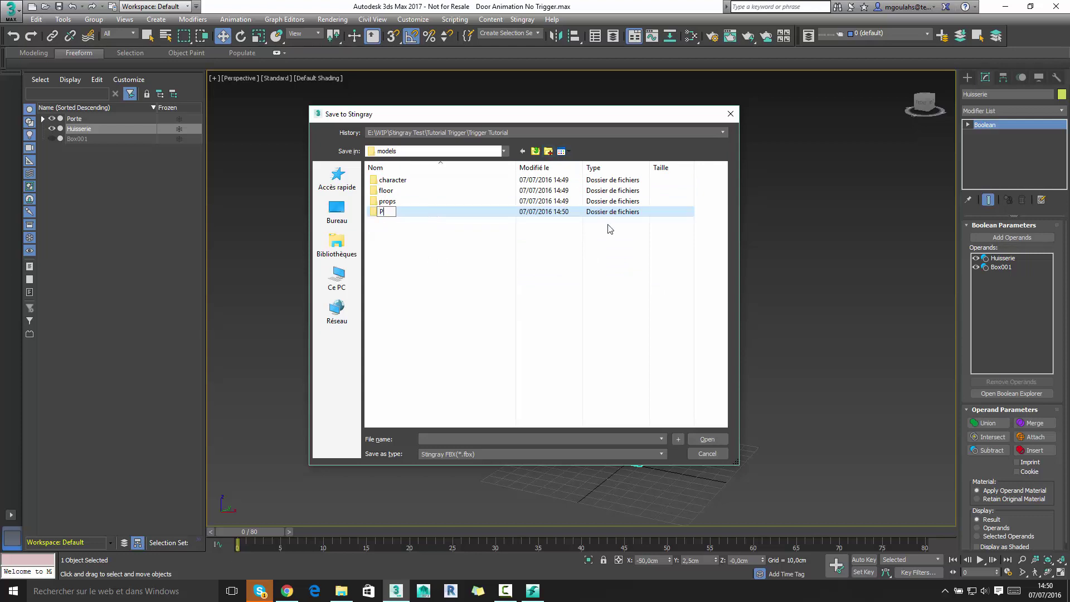
{"action": "type", "text": "te"}
{"action": "type", "text": "01"}
{"action": "key", "text": "Return"}
{"action": "double_click", "coordinate": [390, 212]}
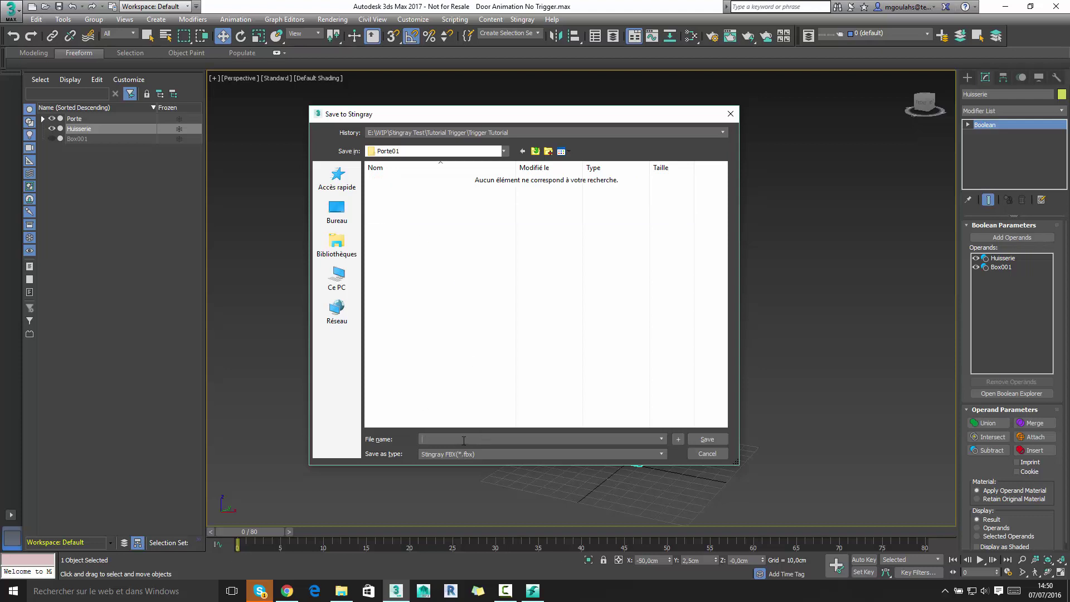
{"action": "type", "text": "Huisserie"}
- Save Huisserie and import it with Animation and Skeleton unchecked, then return to Stingray Editor
{"action": "left_click", "coordinate": [717, 440]}
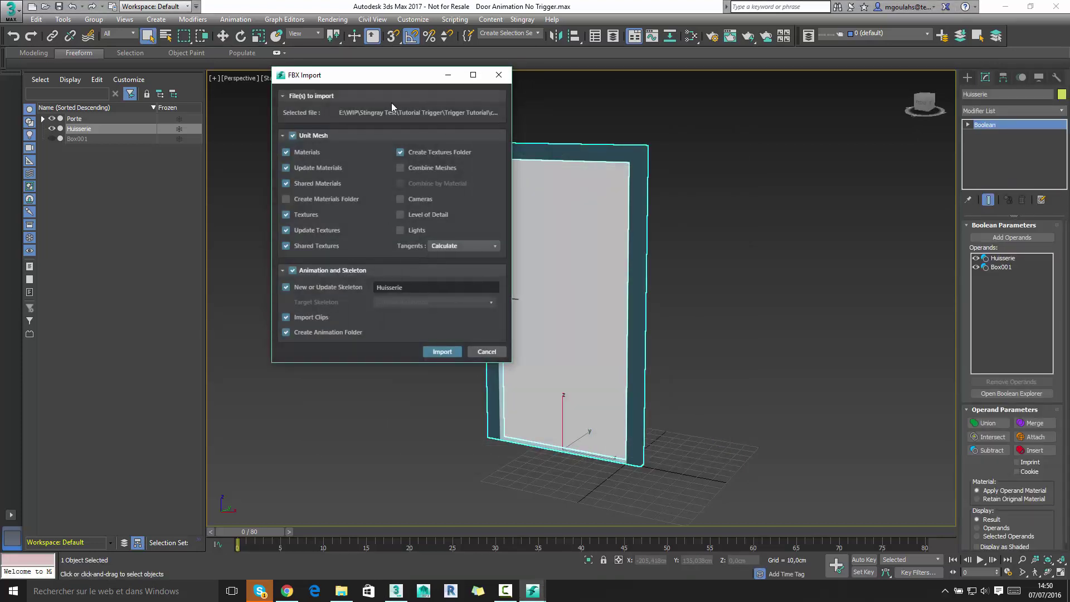
{"action": "left_click", "coordinate": [292, 271]}
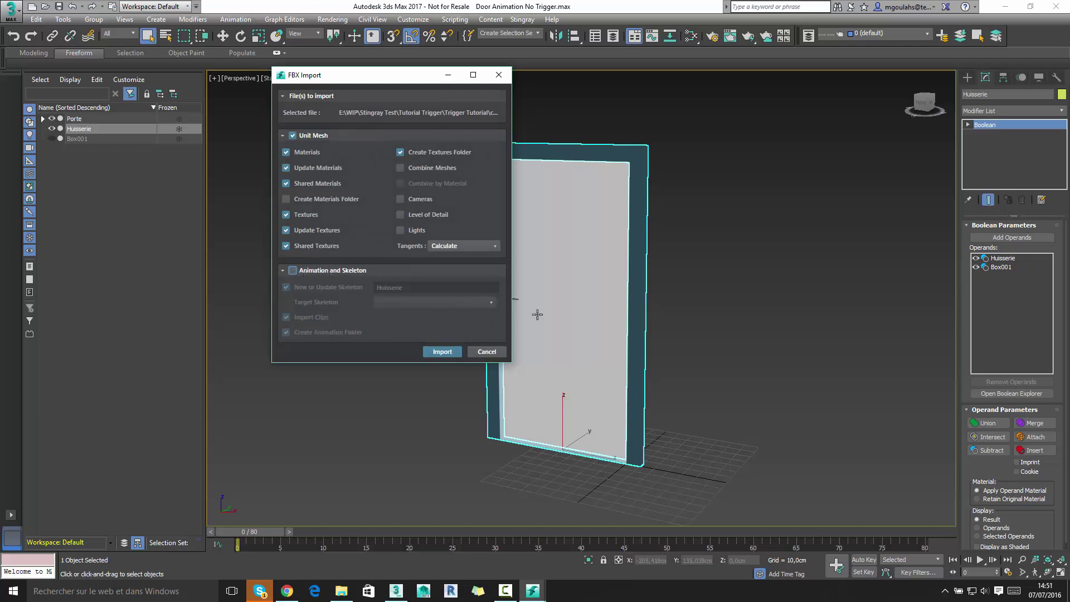
{"action": "left_click", "coordinate": [444, 352]}
{"action": "left_click", "coordinate": [542, 592]}
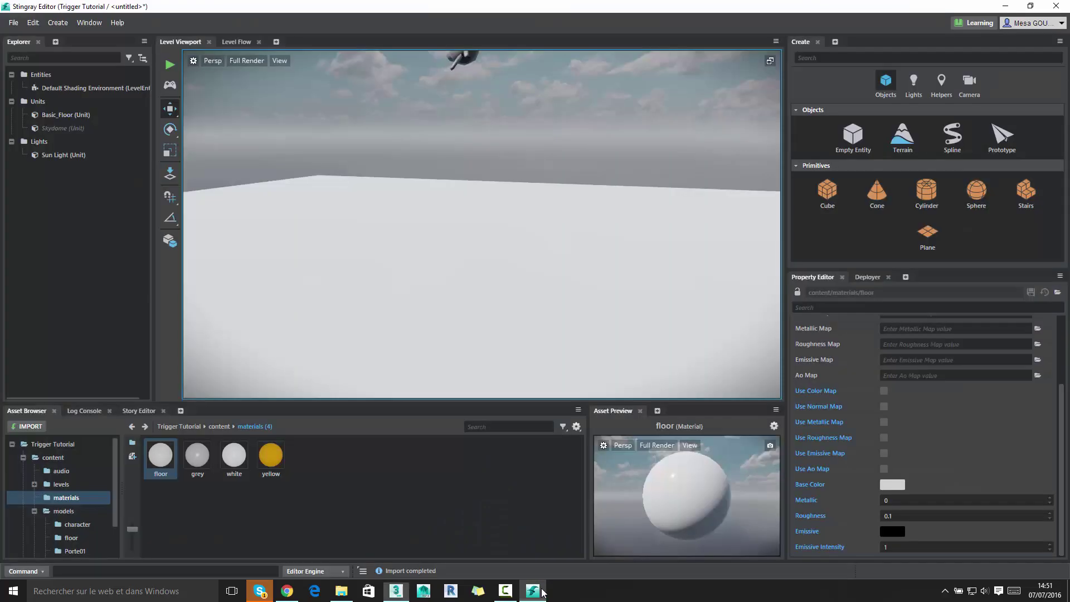
- In models/Porte01, preview Material #25 and the Huisserie frame, then return to 3ds Max
{"action": "left_click", "coordinate": [64, 511]}
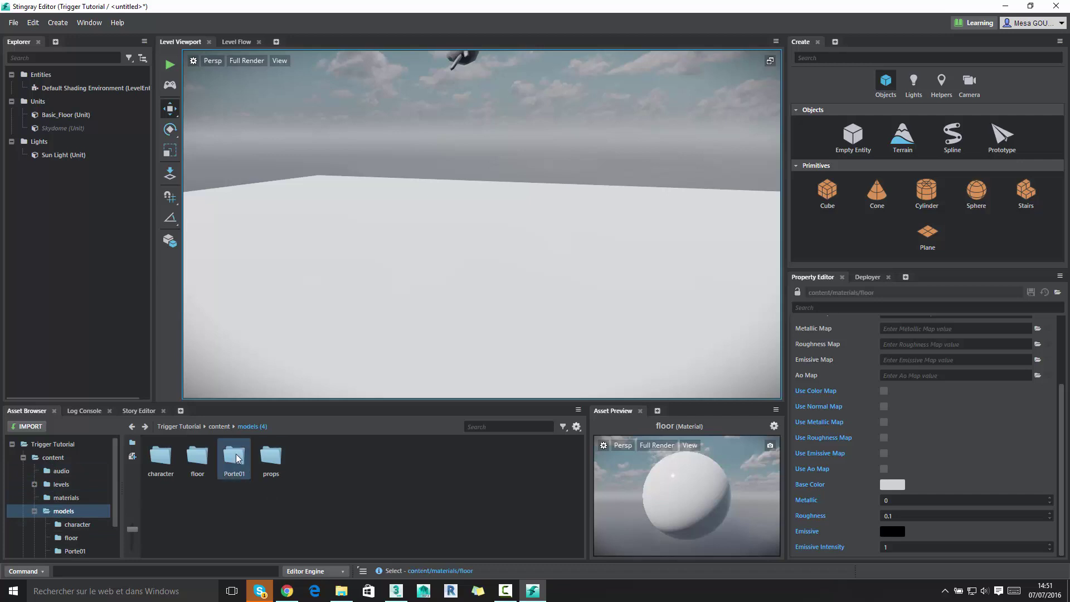
{"action": "double_click", "coordinate": [237, 458]}
{"action": "left_click", "coordinate": [198, 471]}
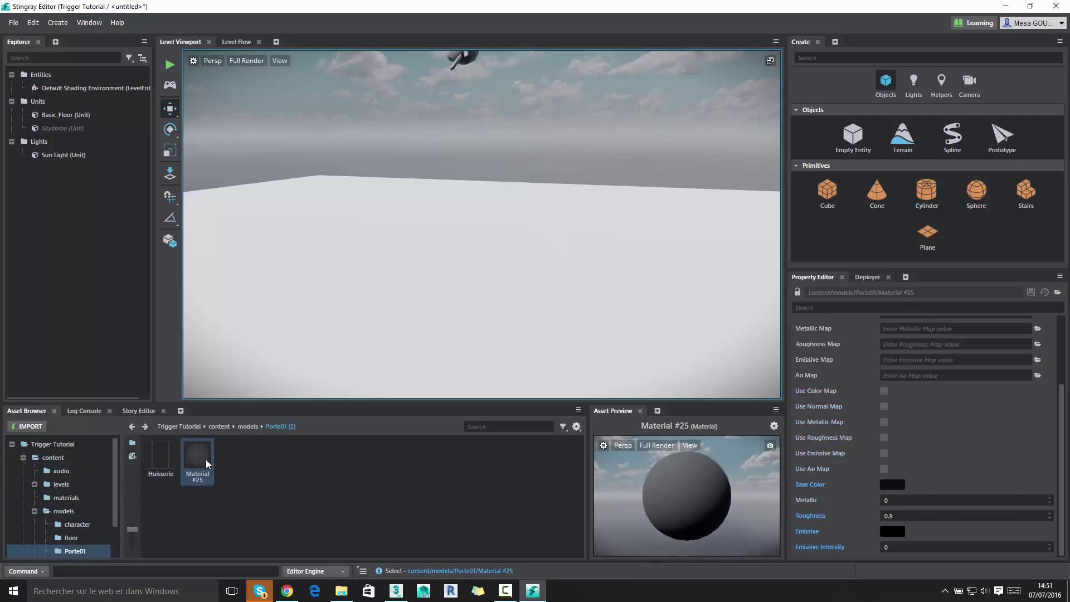
{"action": "left_click", "coordinate": [156, 458]}
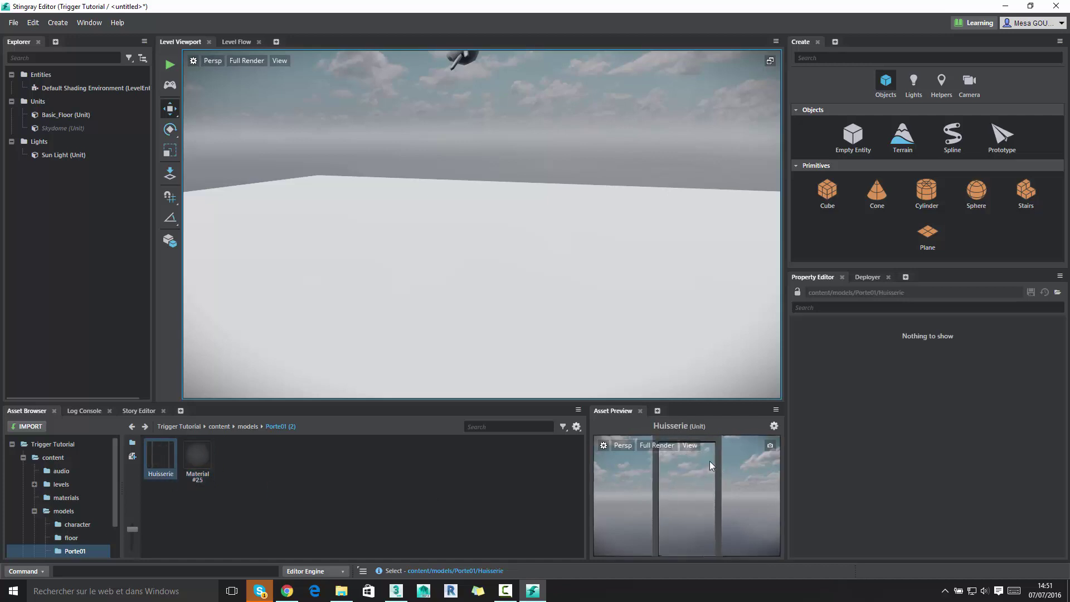
{"action": "left_click_drag", "start_coordinate": [710, 466], "coordinate": [580, 531], "text": "alt"}
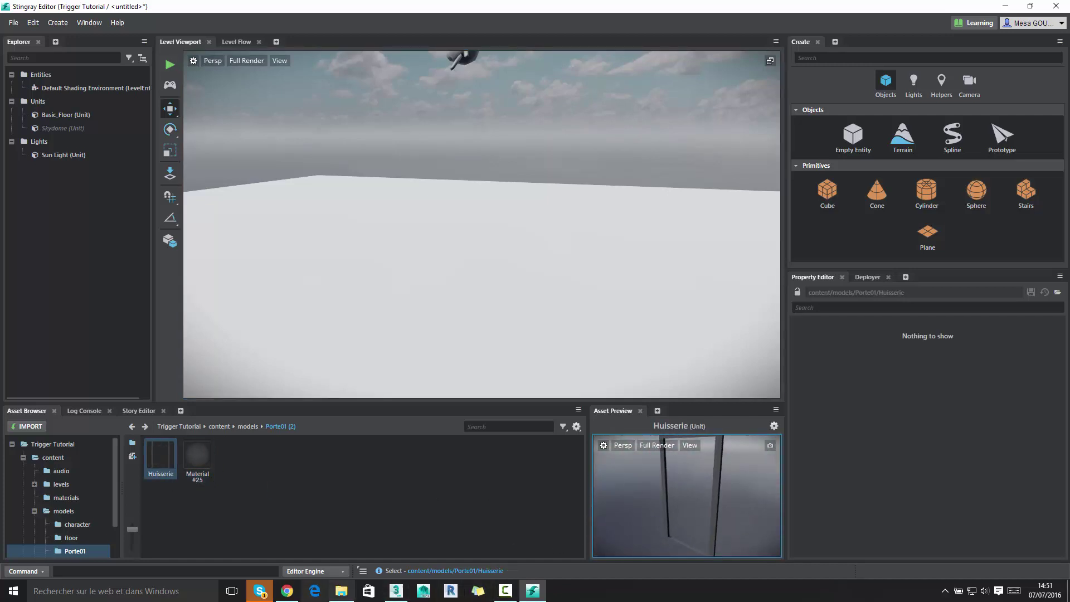
{"action": "left_click", "coordinate": [396, 591]}
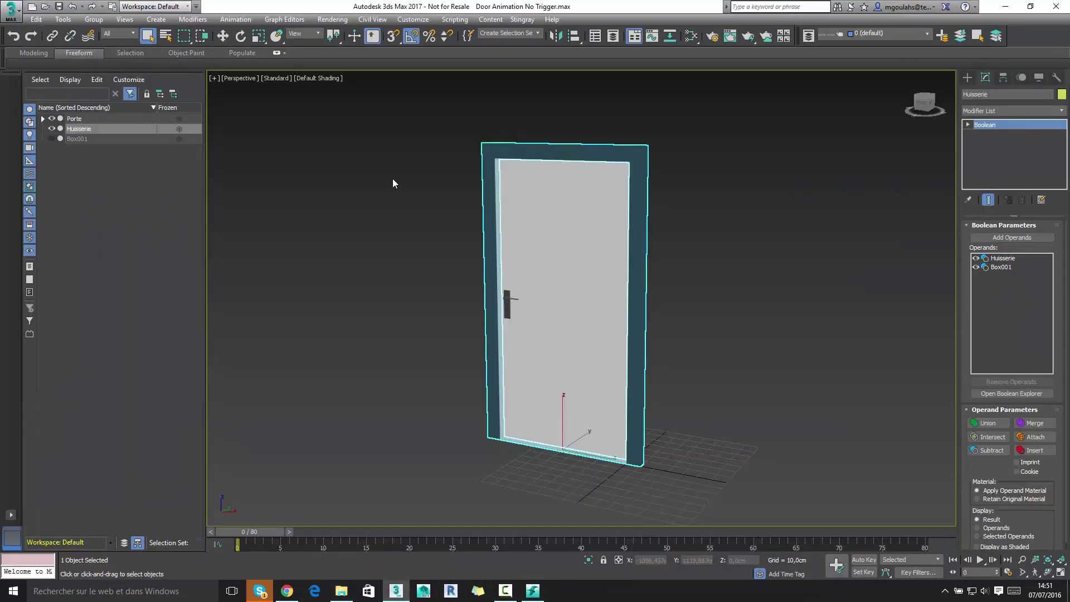
- Export the selected Porte panel via Stingray > Update to content/models/Porte01 as Panneau
{"action": "left_click", "coordinate": [557, 244]}
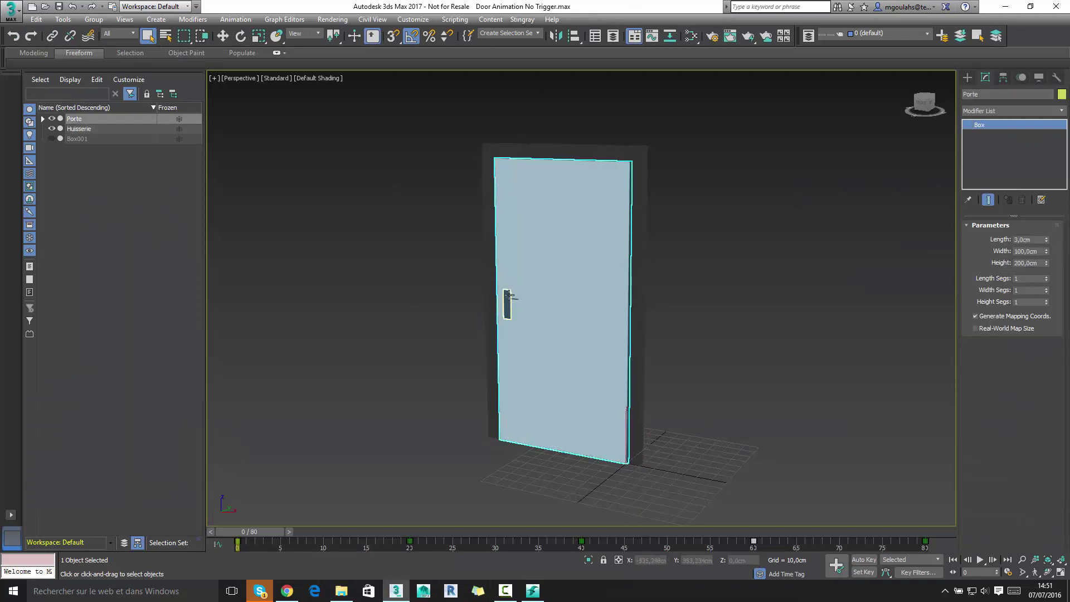
{"action": "left_click", "coordinate": [522, 19]}
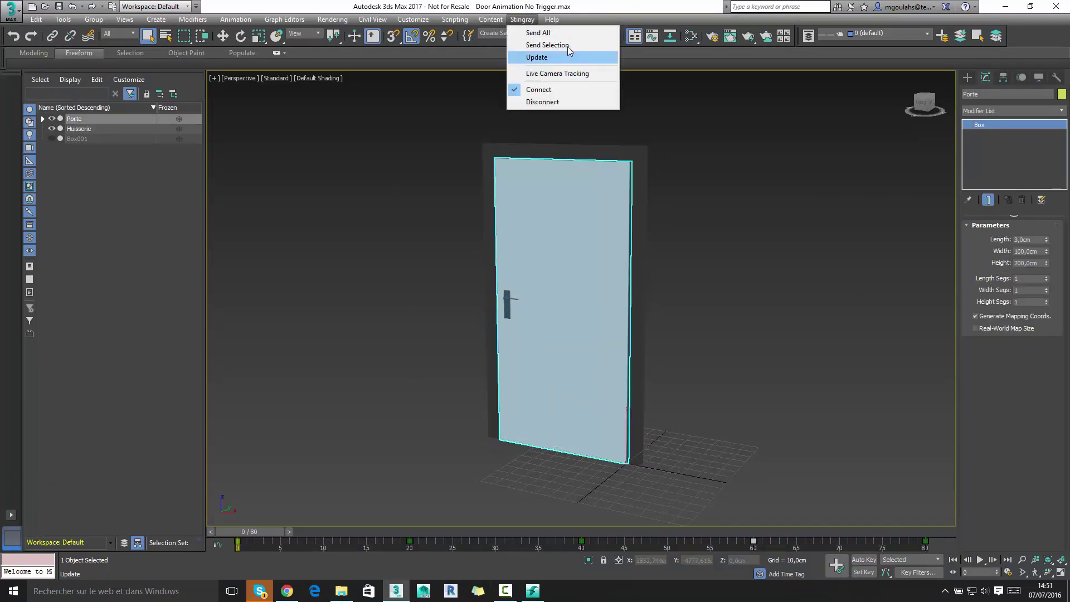
{"action": "left_click", "coordinate": [568, 46]}
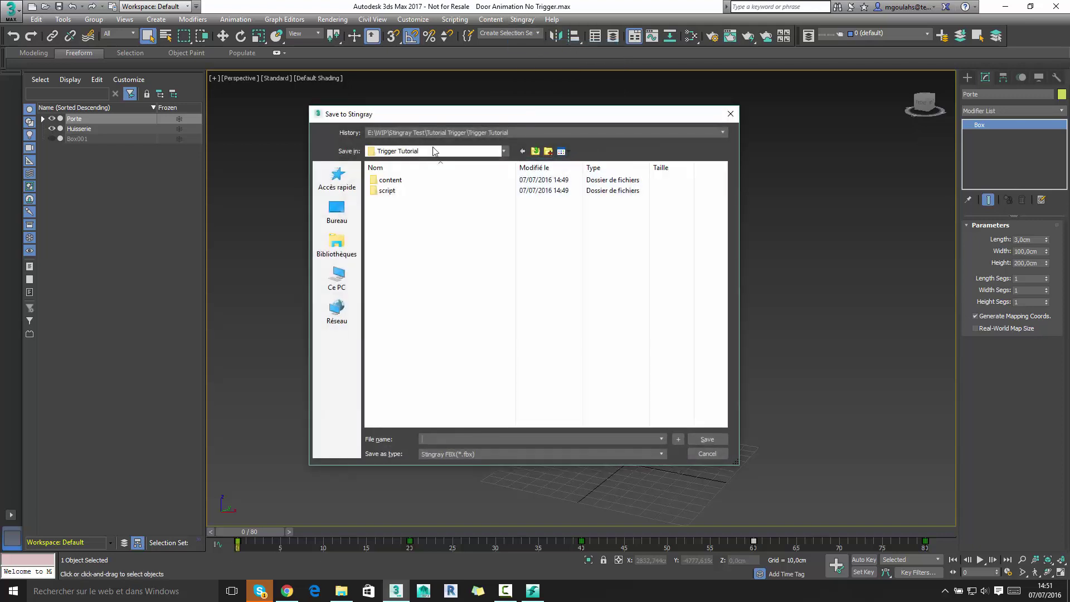
{"action": "double_click", "coordinate": [398, 210]}
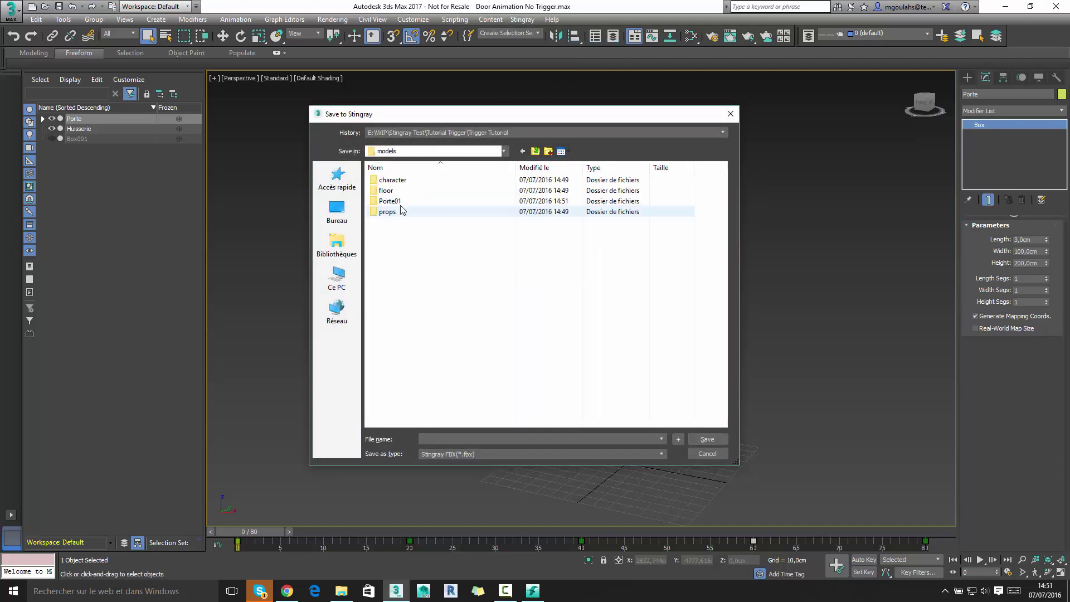
{"action": "double_click", "coordinate": [398, 202]}
{"action": "type", "text": "Prneal"}
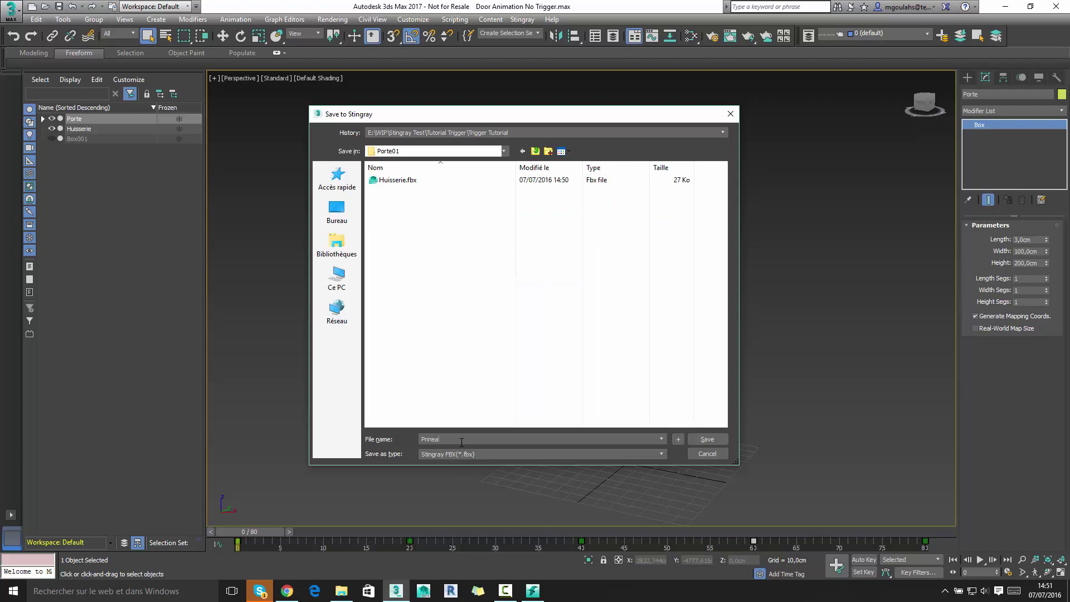
{"action": "type", "text": "u"}
- Import Panneau, then place the Huisserie frame in the level with X and Y reset to 0
{"action": "left_click", "coordinate": [706, 440]}
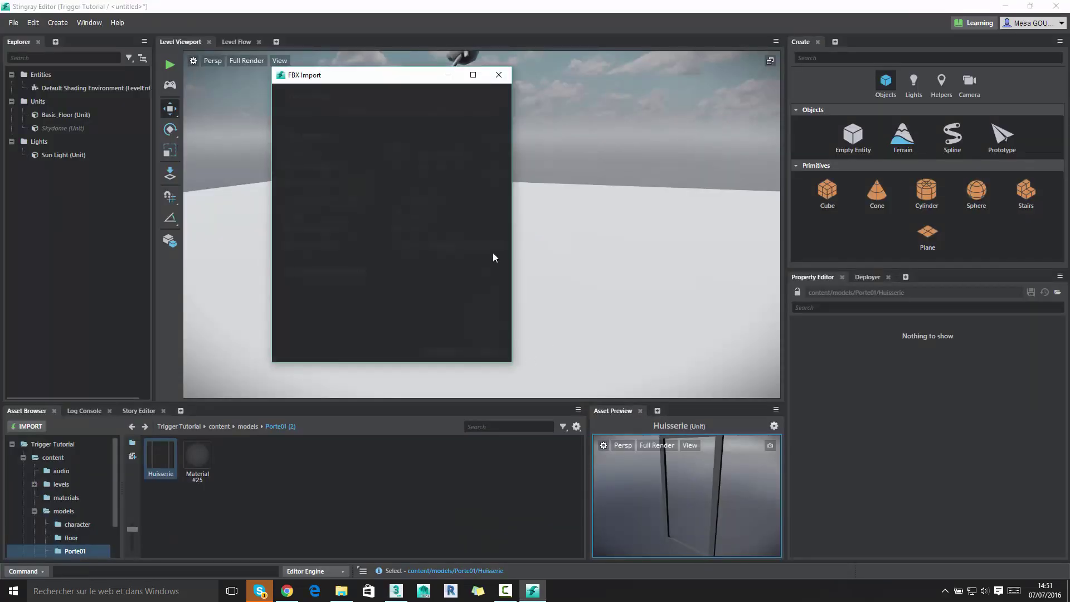
{"action": "left_click", "coordinate": [441, 350]}
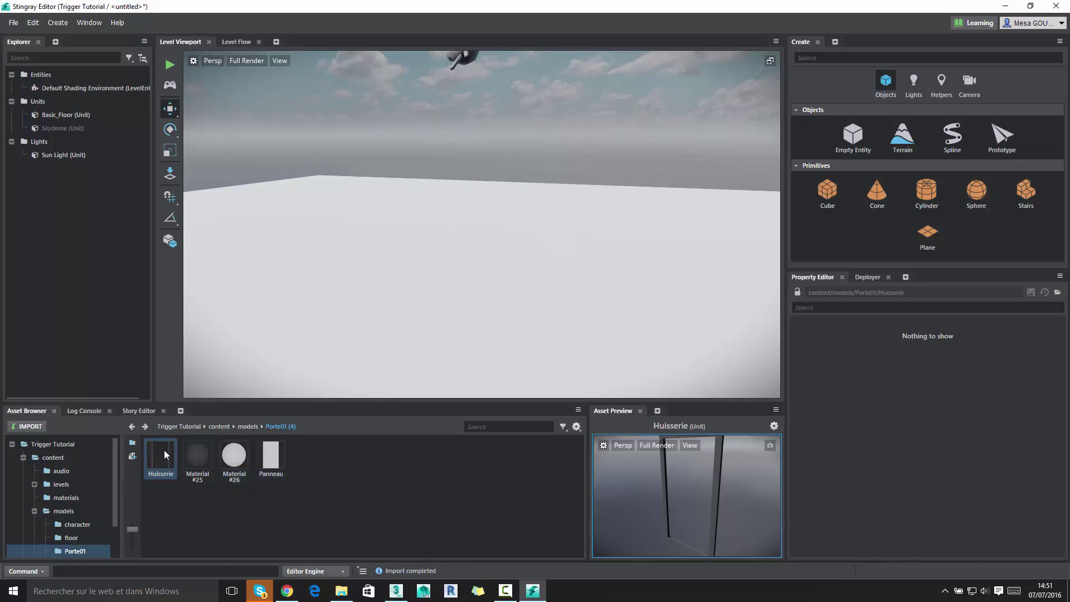
{"action": "left_click_drag", "start_coordinate": [164, 449], "coordinate": [459, 256]}
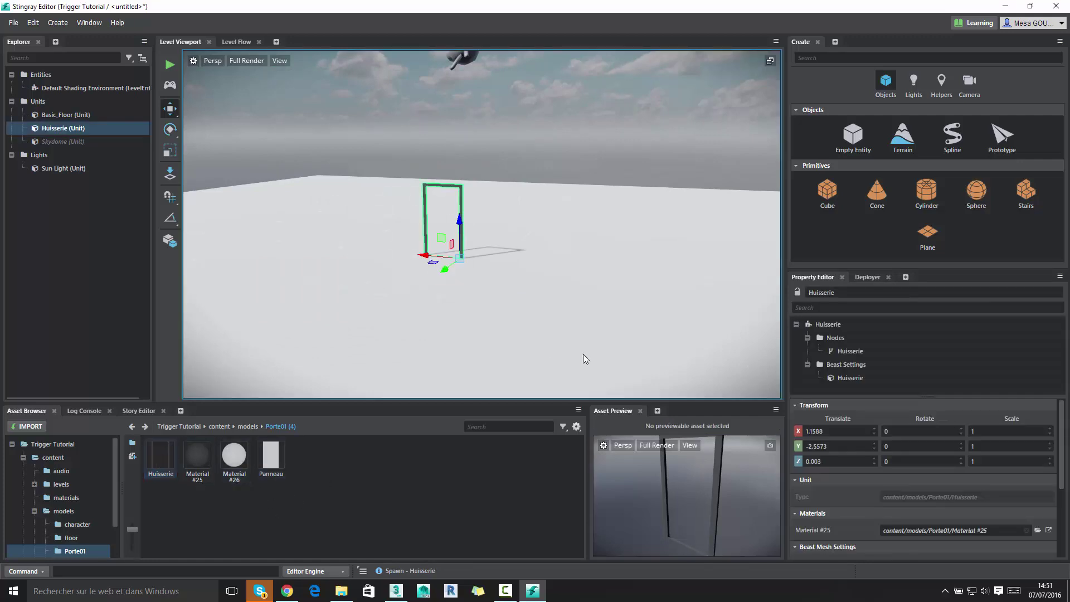
{"action": "right_click", "coordinate": [874, 434]}
{"action": "right_click", "coordinate": [874, 446]}
{"action": "key", "text": "f"}
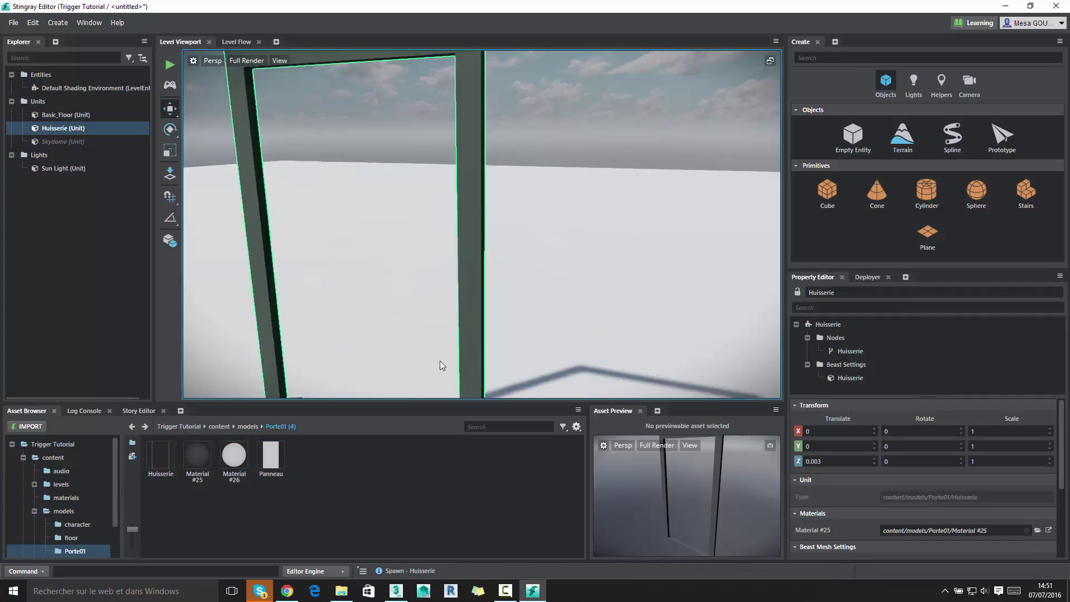
{"action": "scroll", "coordinate": [442, 366], "scroll_direction": "down", "scroll_amount": 5}
- Place the Panneau panel inside the frame with its X and Y reset to 0
{"action": "left_click", "coordinate": [271, 460]}
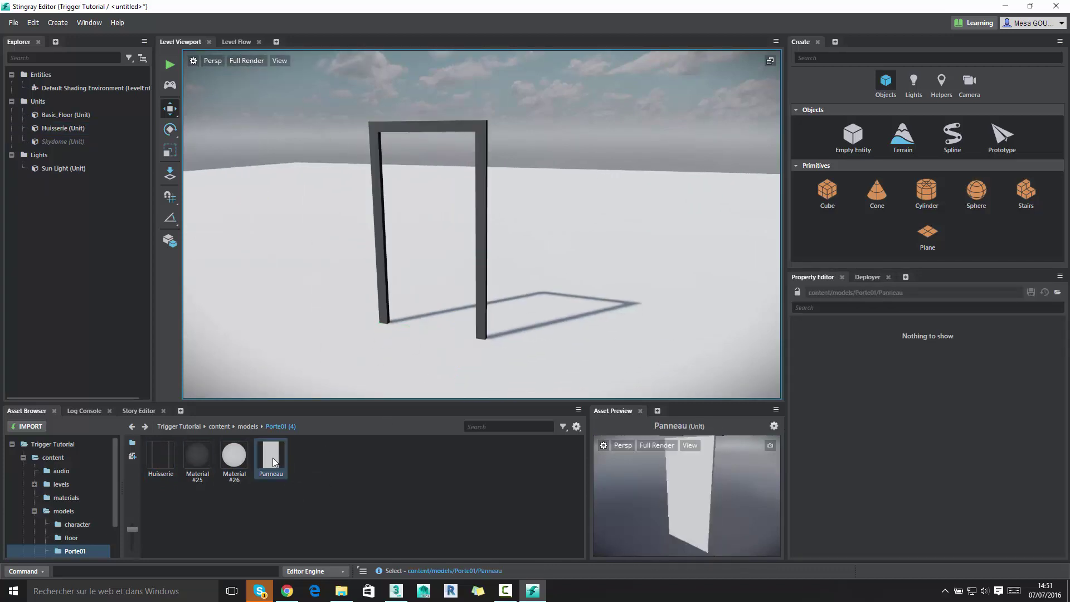
{"action": "left_click_drag", "start_coordinate": [272, 457], "coordinate": [426, 323]}
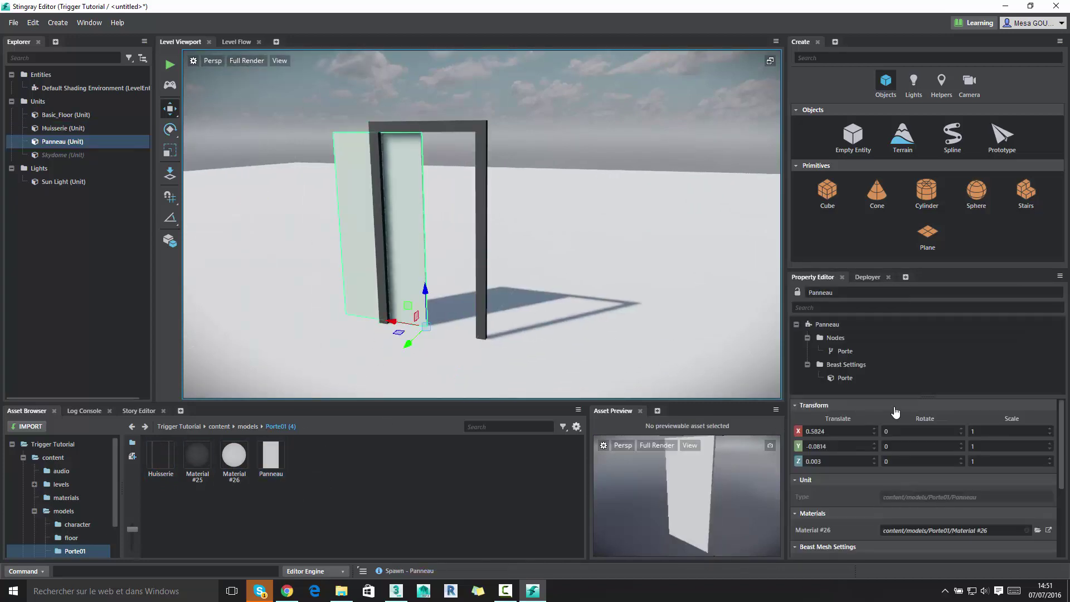
{"action": "right_click", "coordinate": [873, 433]}
{"action": "right_click", "coordinate": [873, 446]}
{"action": "mouse_move", "coordinate": [505, 230]}
{"action": "left_mouse_down", "text": "alt"}
{"action": "mouse_move", "coordinate": [550, 244]}
{"action": "mouse_move", "coordinate": [498, 246]}
{"action": "mouse_move", "coordinate": [453, 268]}
{"action": "left_mouse_up", "text": "alt"}
{"action": "left_click", "coordinate": [503, 250]}
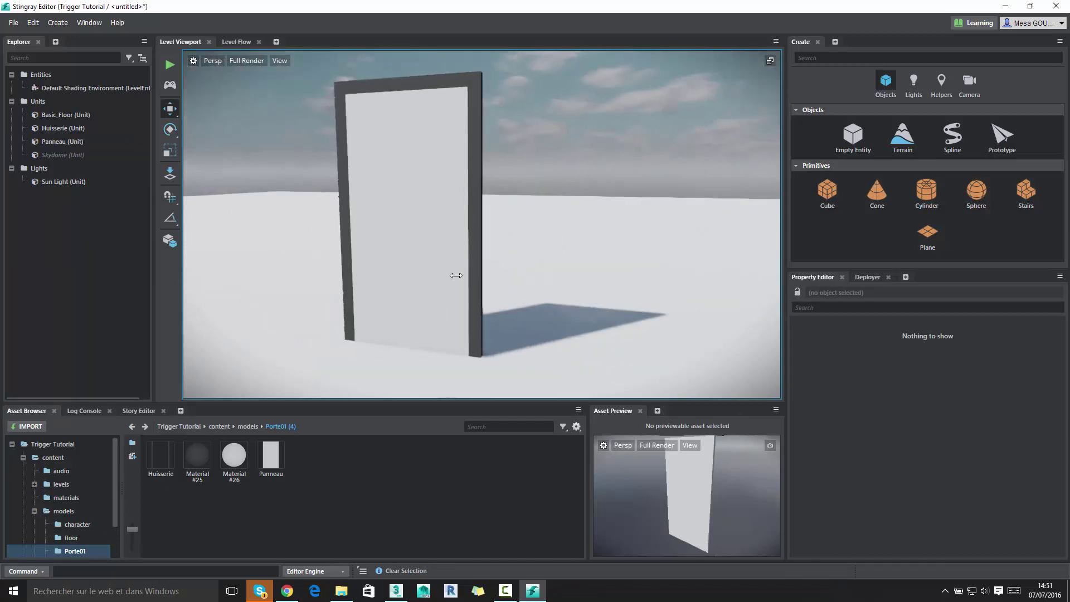
- In the Story Editor, select the door panel and create a new story
{"action": "left_click", "coordinate": [141, 410]}
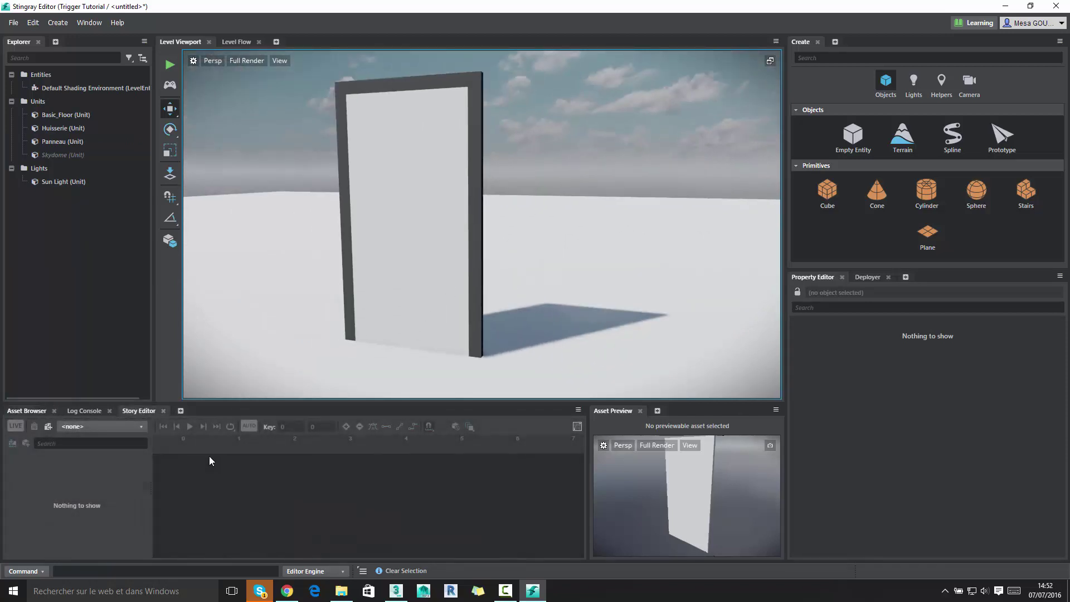
{"action": "left_click", "coordinate": [442, 234]}
{"action": "left_click_drag", "start_coordinate": [440, 233], "coordinate": [624, 241], "text": "alt"}
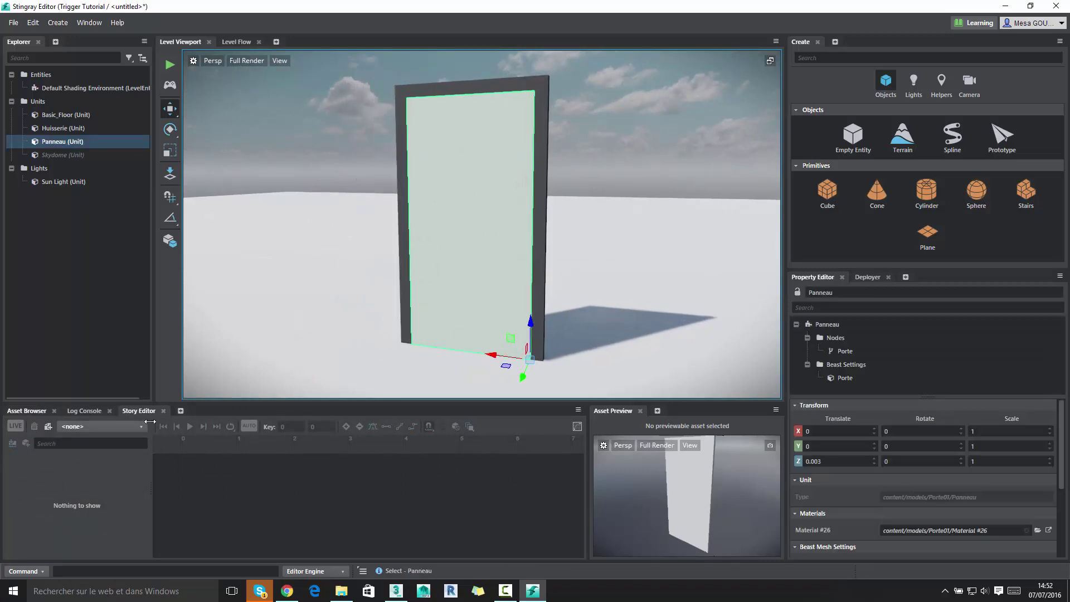
{"action": "left_click", "coordinate": [48, 429]}
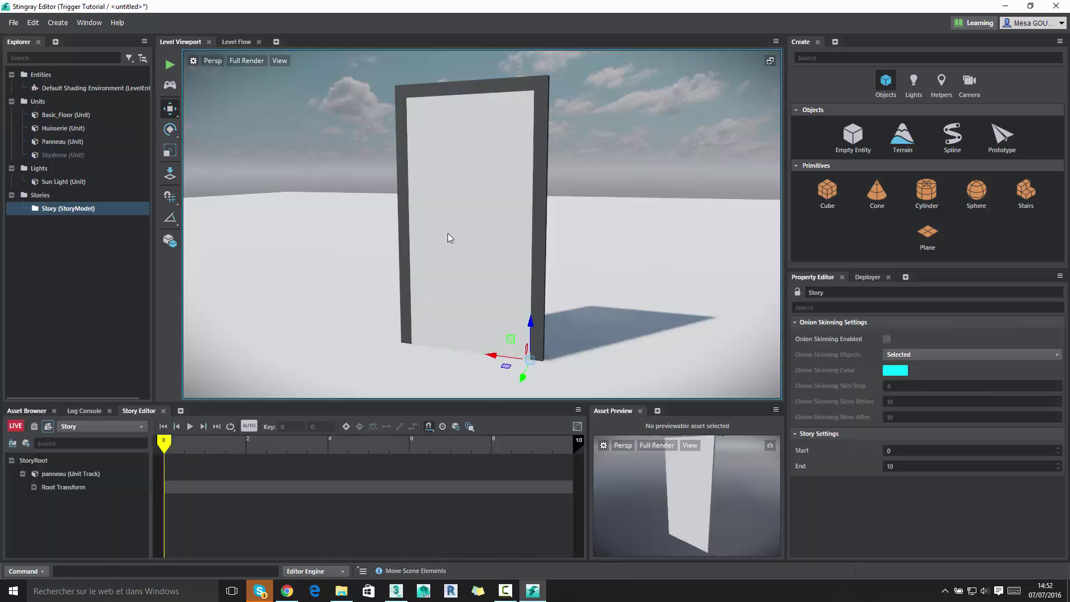
- Delete that Story and create a fresh one containing the panneau panel
{"action": "left_click", "coordinate": [448, 233]}
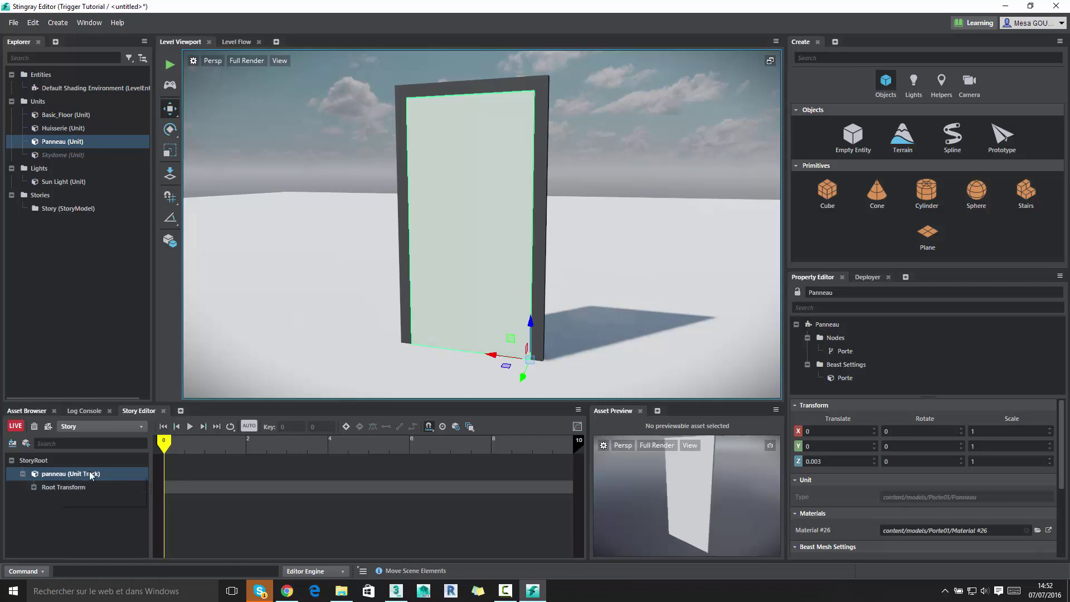
{"action": "right_click", "coordinate": [61, 476]}
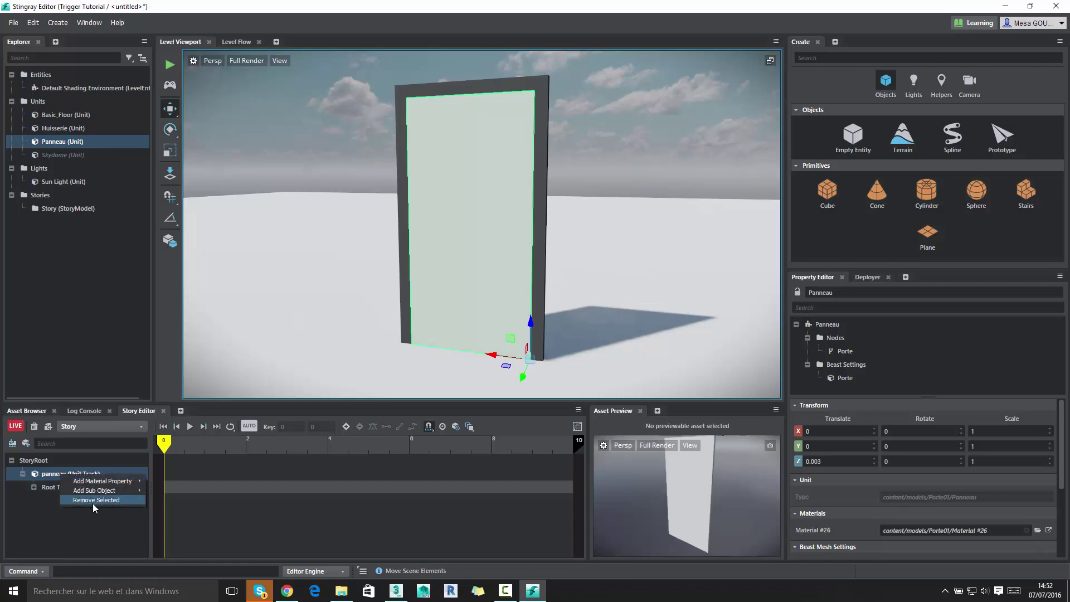
{"action": "left_click", "coordinate": [74, 213]}
{"action": "right_click", "coordinate": [77, 212]}
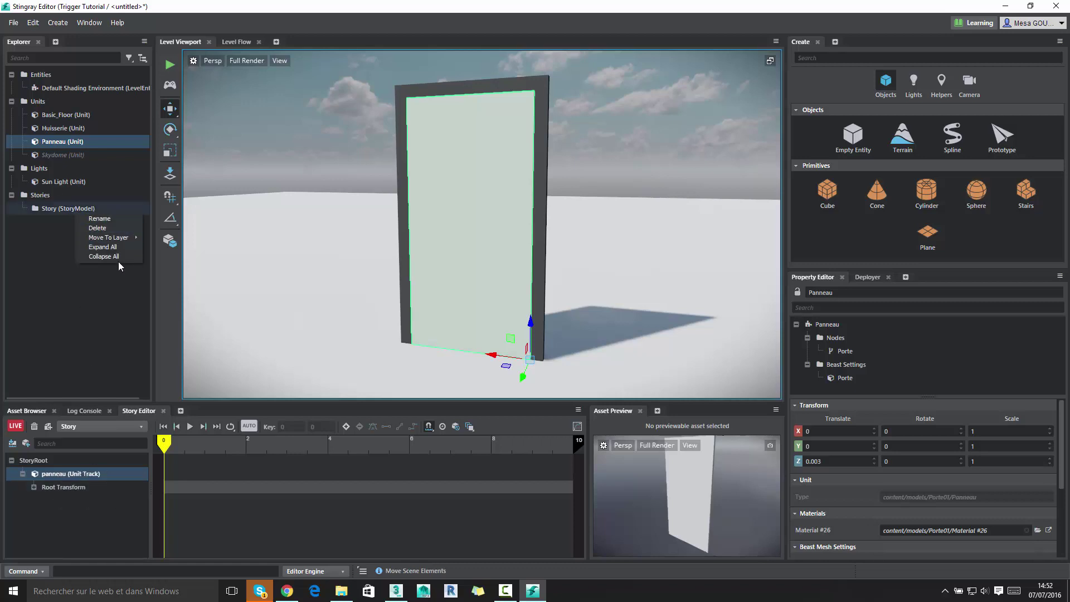
{"action": "left_click", "coordinate": [113, 227]}
{"action": "left_click", "coordinate": [420, 192]}
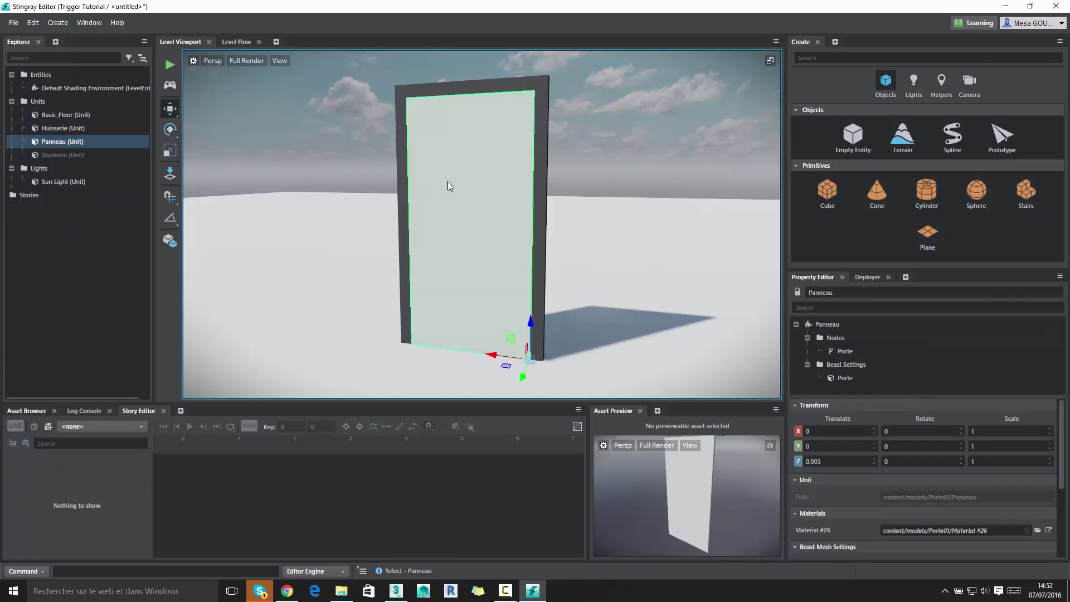
{"action": "left_click", "coordinate": [48, 427]}
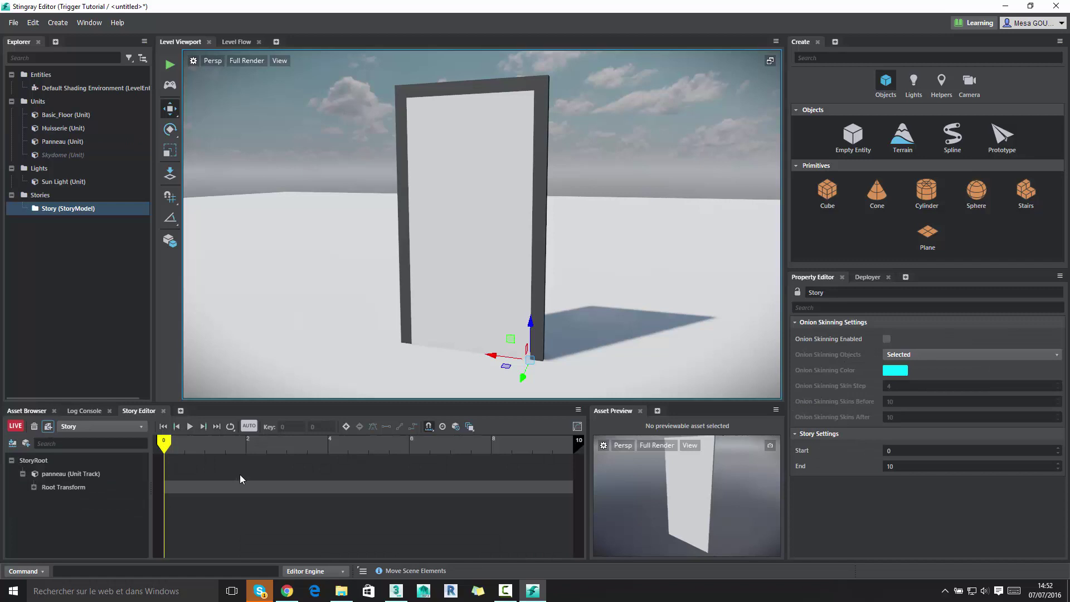
- Show the timeline in frames and pull the story end back from 300 to frame 20
{"action": "left_click", "coordinate": [443, 427]}
{"action": "left_click_drag", "start_coordinate": [171, 443], "coordinate": [172, 442]}
{"action": "left_click_drag", "start_coordinate": [578, 445], "coordinate": [195, 449]}
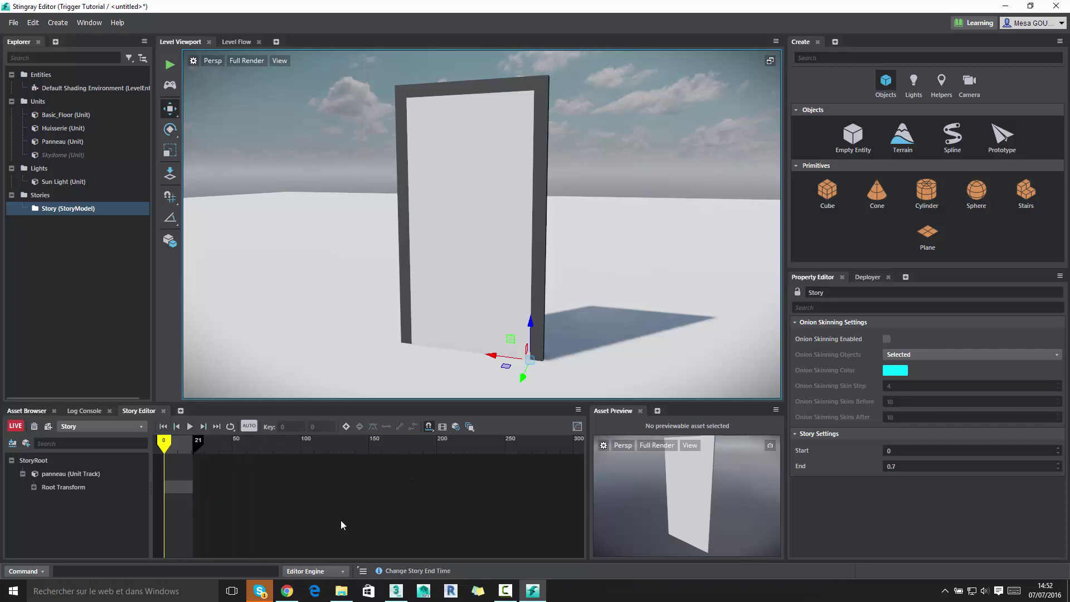
{"action": "scroll", "coordinate": [341, 526], "scroll_direction": "up", "scroll_amount": 5}
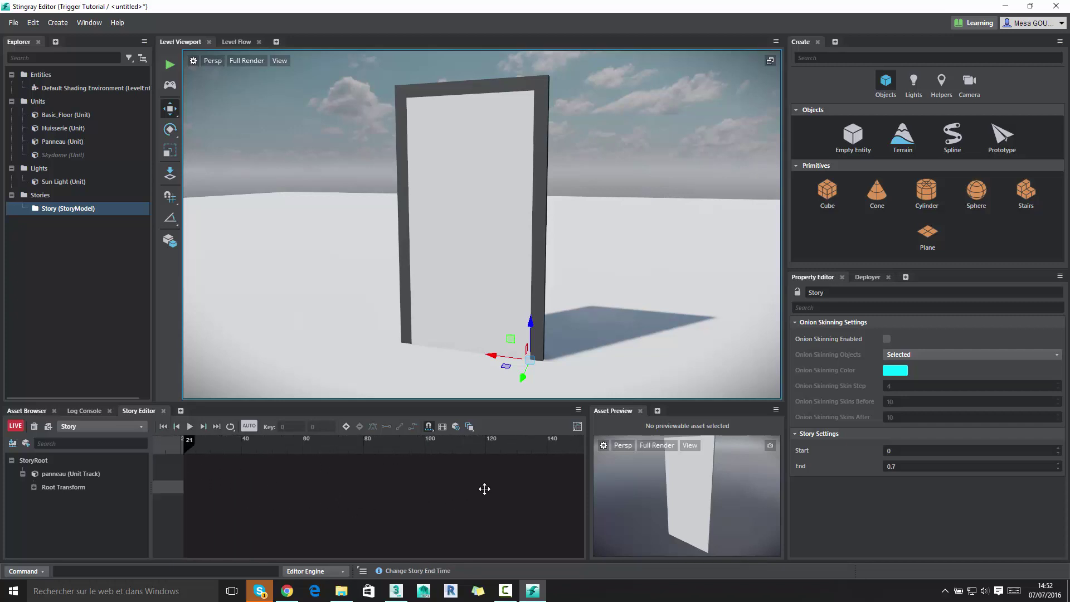
{"action": "middle_click_drag", "start_coordinate": [484, 489], "coordinate": [556, 473]}
{"action": "scroll", "coordinate": [555, 473], "scroll_direction": "up", "scroll_amount": 3}
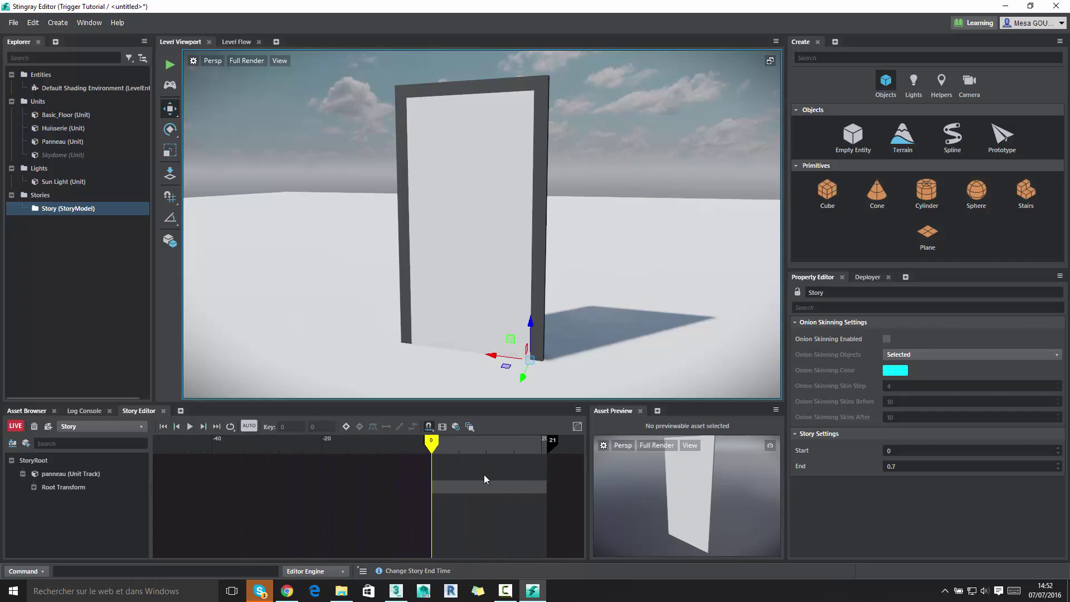
{"action": "middle_click_drag", "start_coordinate": [484, 475], "coordinate": [318, 513]}
{"action": "scroll", "coordinate": [392, 446], "scroll_direction": "up", "scroll_amount": 2}
{"action": "mouse_move", "coordinate": [404, 443]}
{"action": "left_mouse_down"}
{"action": "mouse_move", "coordinate": [384, 443]}
{"action": "mouse_move", "coordinate": [399, 453]}
{"action": "left_mouse_up"}
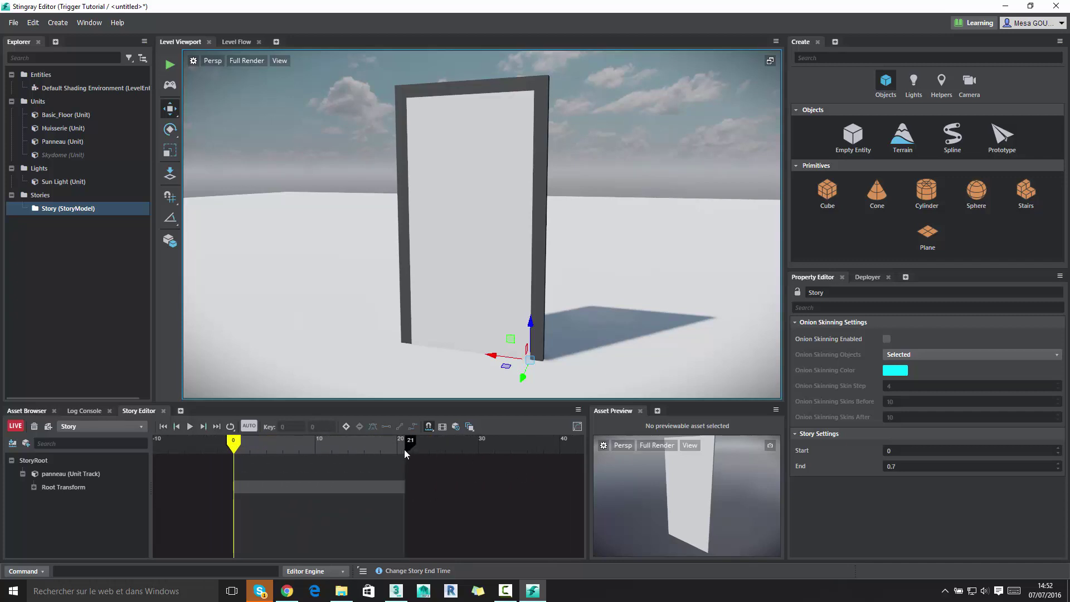
{"action": "left_click_drag", "start_coordinate": [416, 441], "coordinate": [407, 444]}
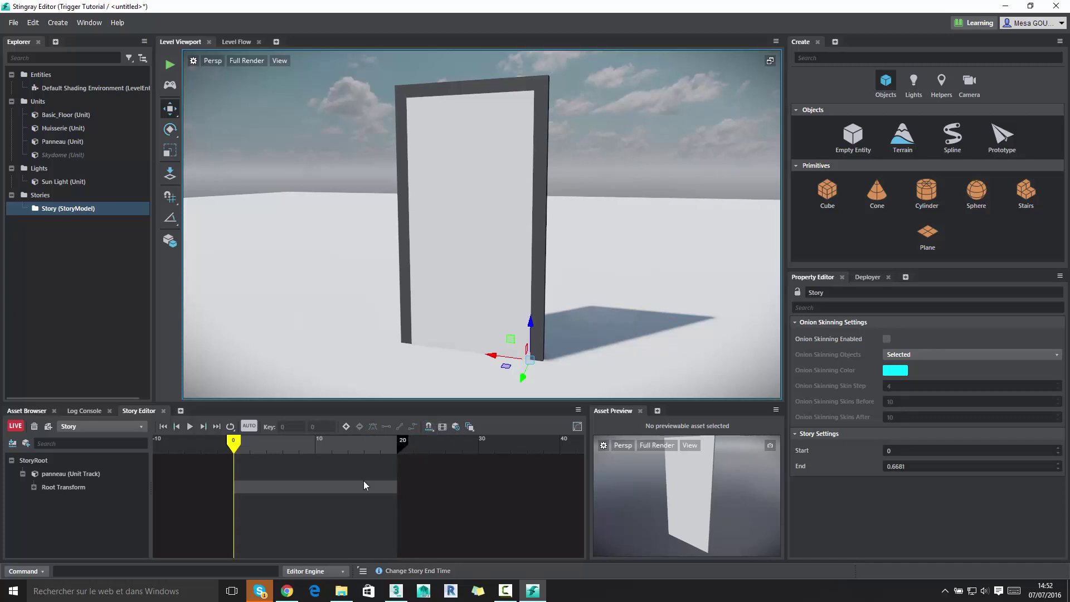
{"action": "left_click_drag", "start_coordinate": [233, 446], "coordinate": [233, 466]}
{"action": "left_click", "coordinate": [482, 243]}
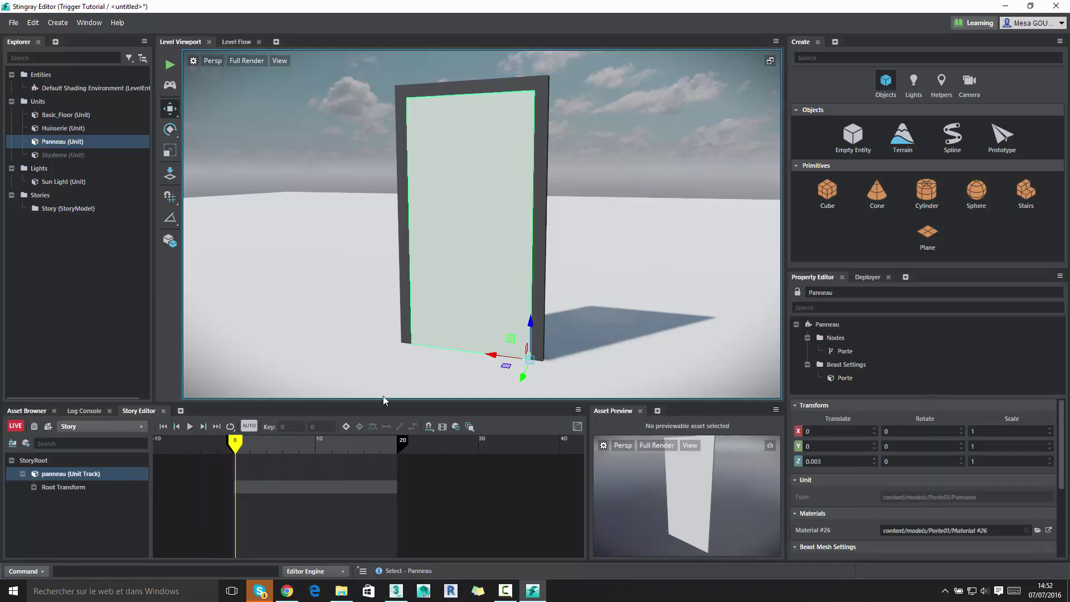
- Key the door panel's closed pose at frame 0
{"action": "left_click_drag", "start_coordinate": [239, 442], "coordinate": [237, 455]}
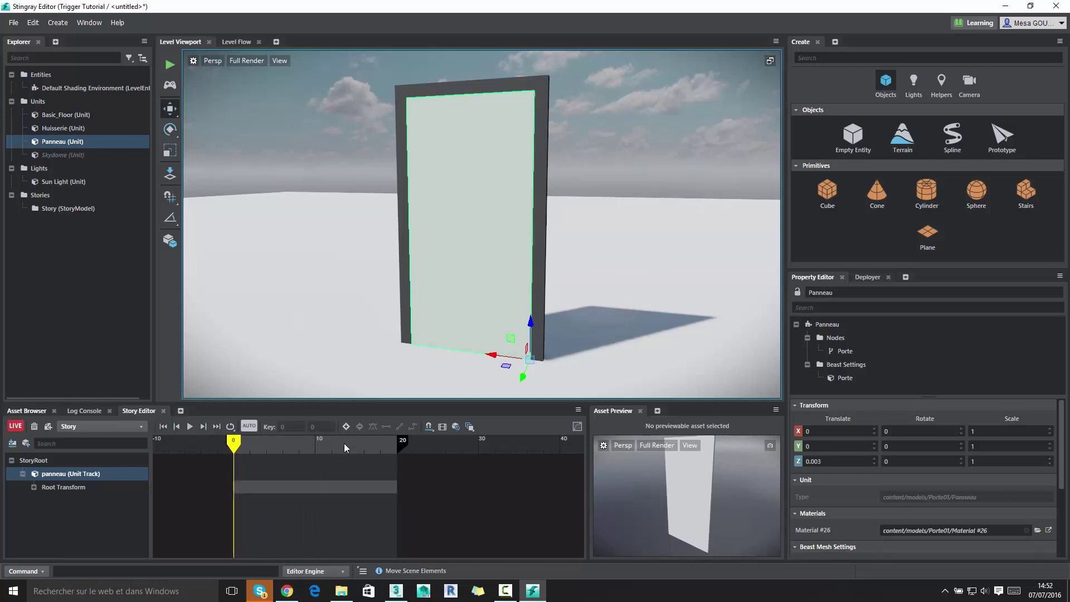
{"action": "right_click", "coordinate": [614, 187]}
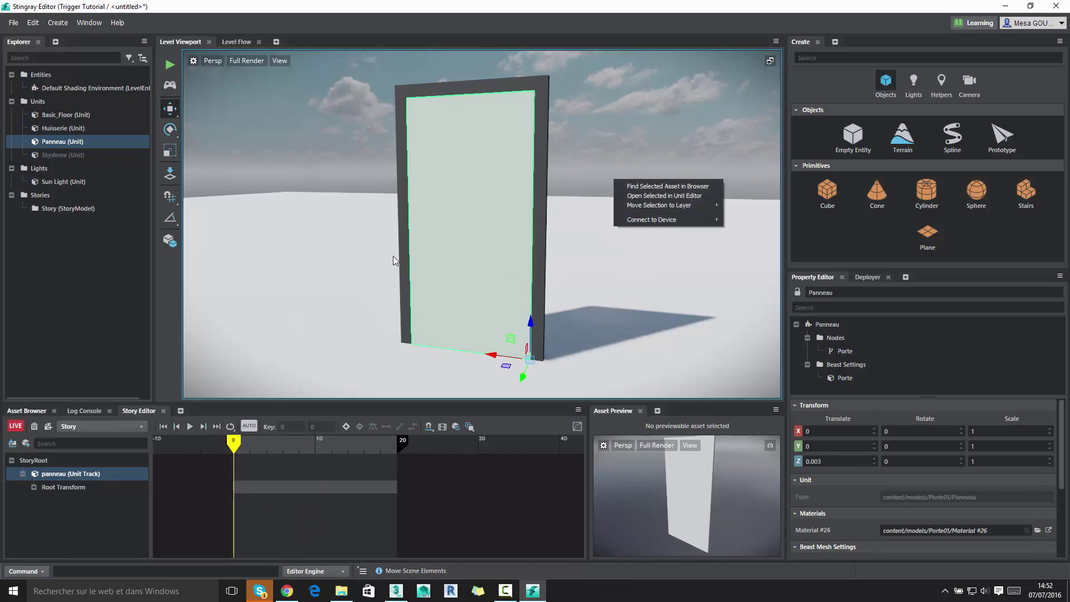
{"action": "key", "text": "Escape"}
{"action": "double_click", "coordinate": [233, 443]}
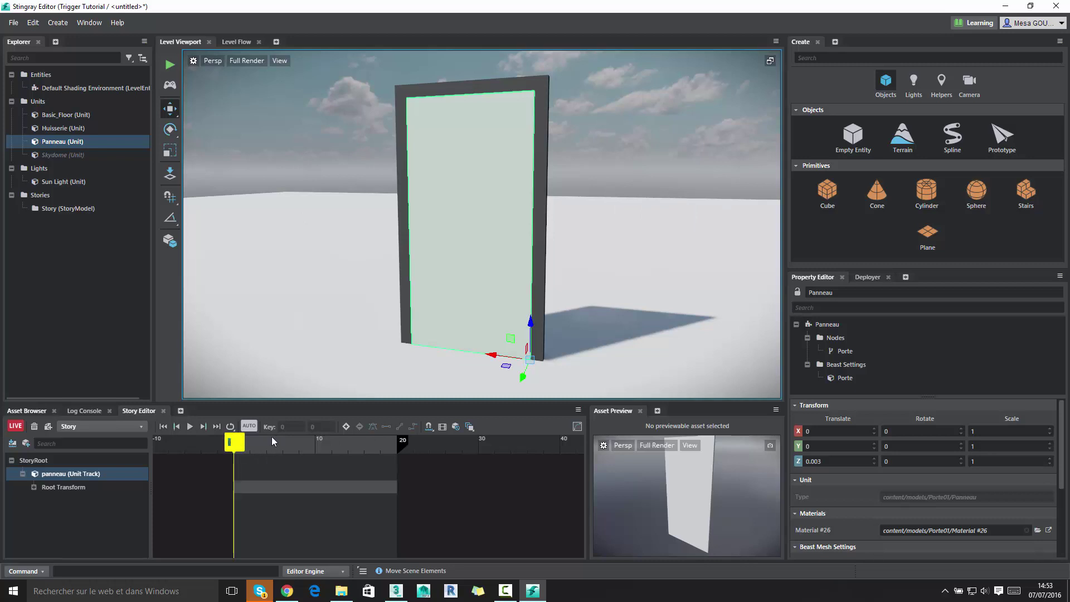
{"action": "left_click", "coordinate": [345, 428]}
- At frame 20, set Rotate Z to 90, add a key and preview the swing
{"action": "left_click_drag", "start_coordinate": [234, 444], "coordinate": [397, 443]}
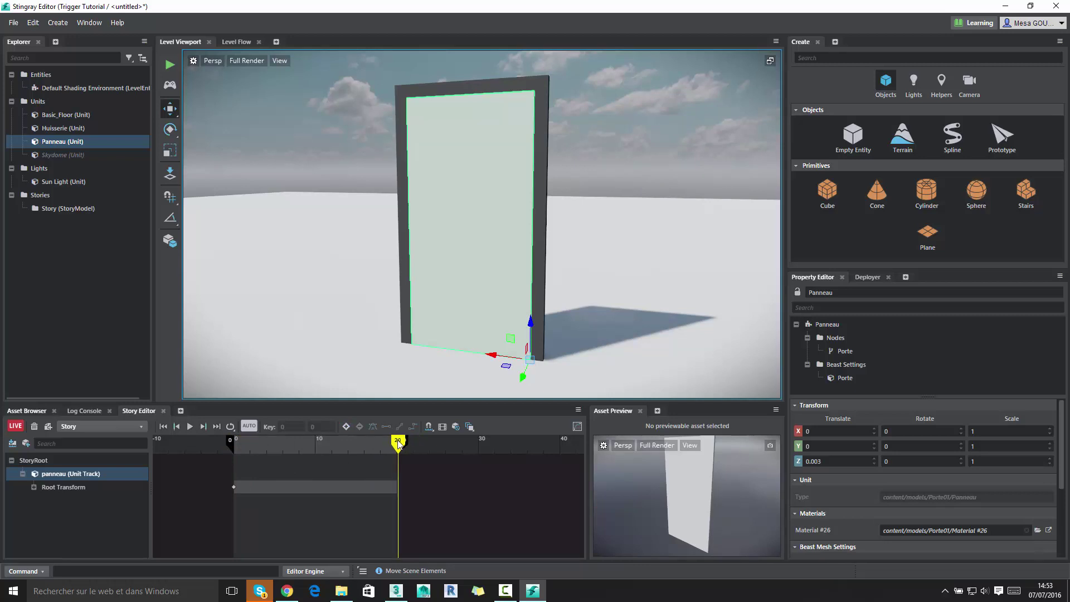
{"action": "left_click", "coordinate": [913, 462]}
{"action": "type", "text": "0"}
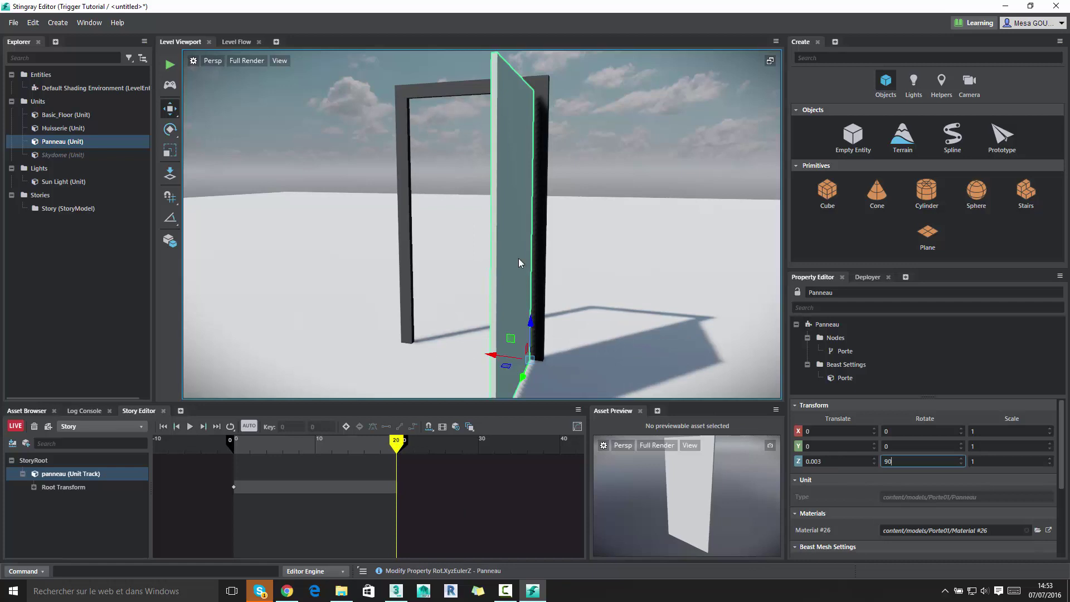
{"action": "left_click", "coordinate": [346, 427]}
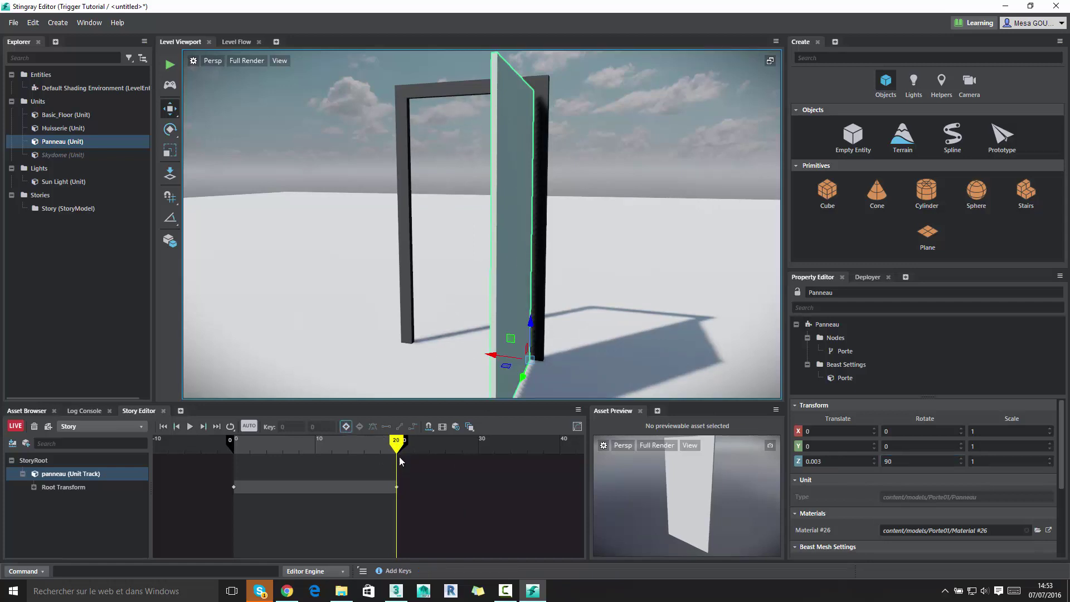
{"action": "left_click", "coordinate": [248, 452]}
{"action": "mouse_move", "coordinate": [248, 454]}
{"action": "left_mouse_down"}
{"action": "mouse_move", "coordinate": [264, 475]}
{"action": "mouse_move", "coordinate": [234, 474]}
{"action": "left_mouse_up"}
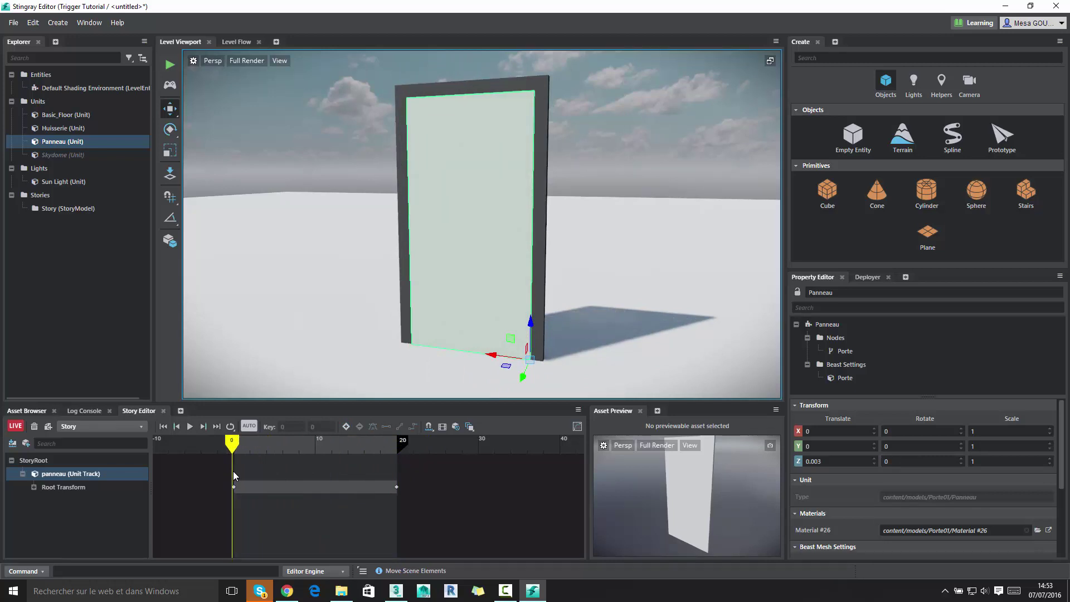
{"action": "right_click", "coordinate": [78, 208]}
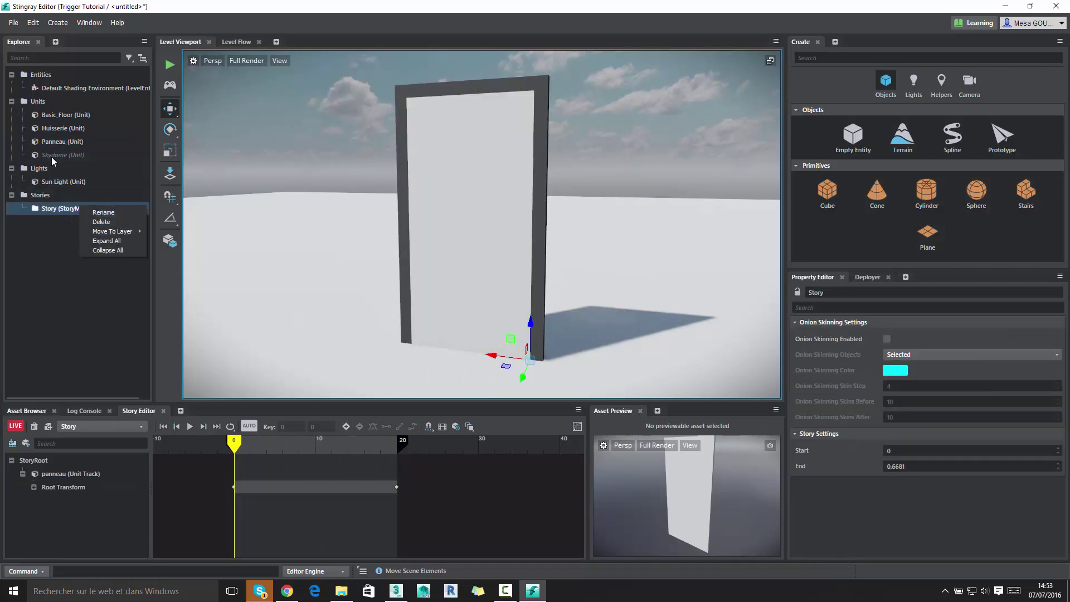
- Rename the Story to Ouverture
{"action": "left_click", "coordinate": [104, 212]}
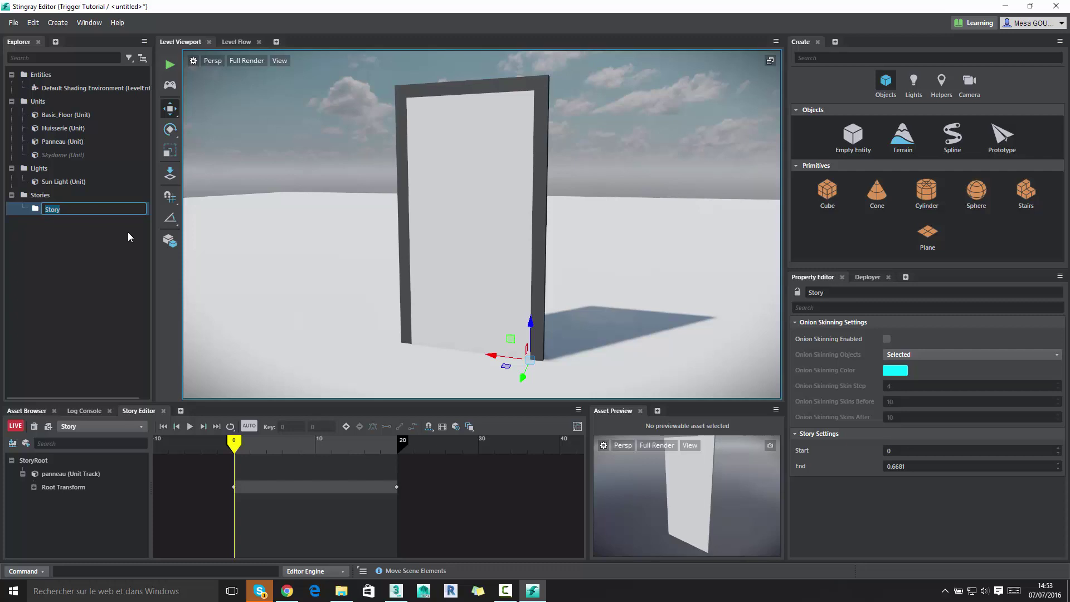
{"action": "type", "text": "Ouverture"}
{"action": "key", "text": "Return"}
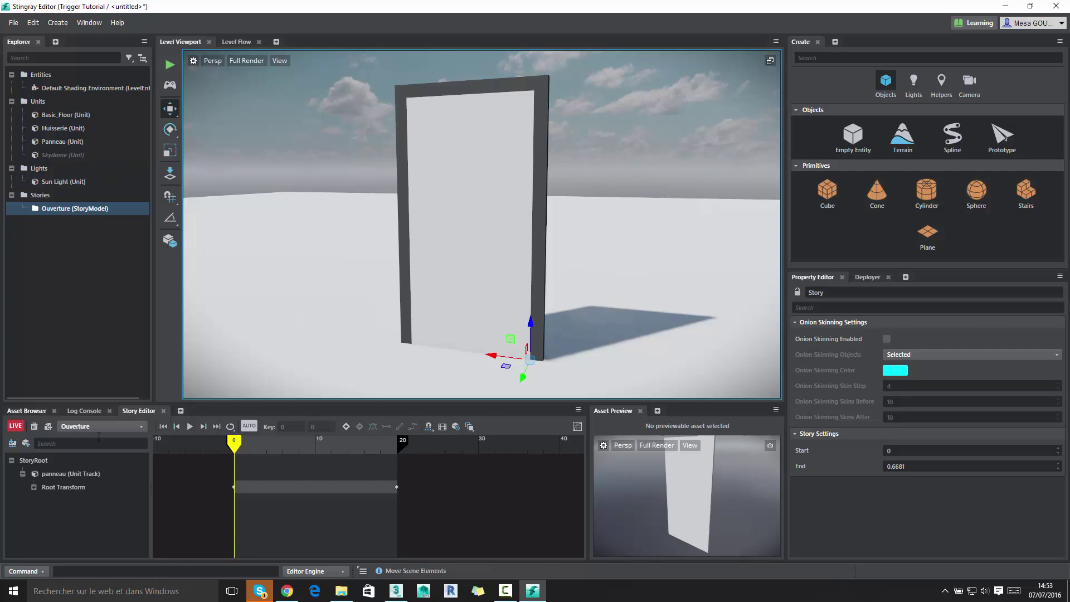
- Turn off LIVE, cancel the Keys Modified warning and add a new empty story
{"action": "left_click", "coordinate": [16, 427]}
{"action": "left_click", "coordinate": [102, 428]}
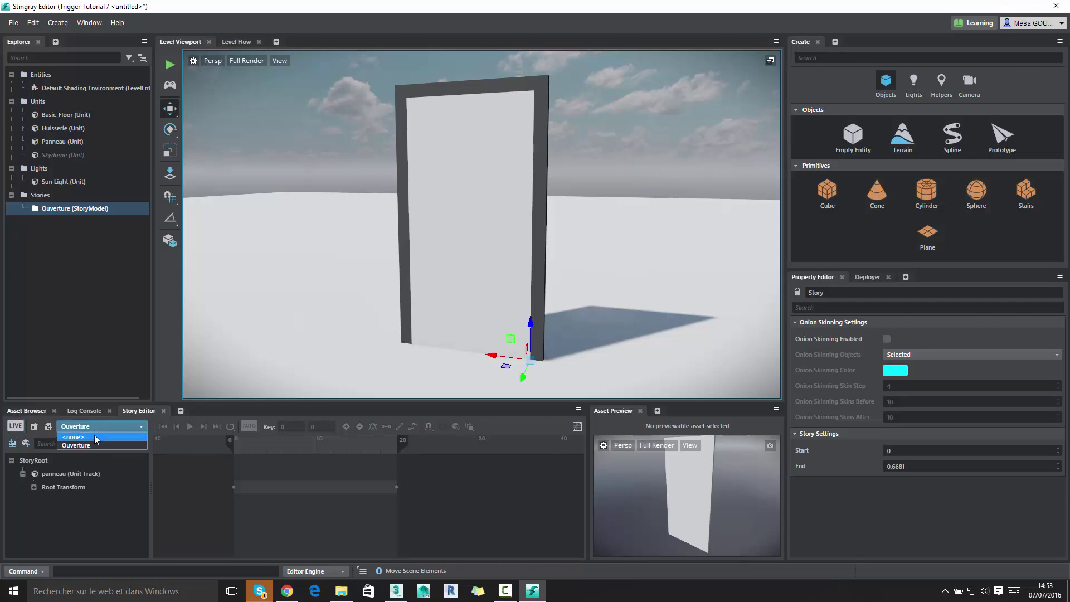
{"action": "left_click", "coordinate": [35, 430]}
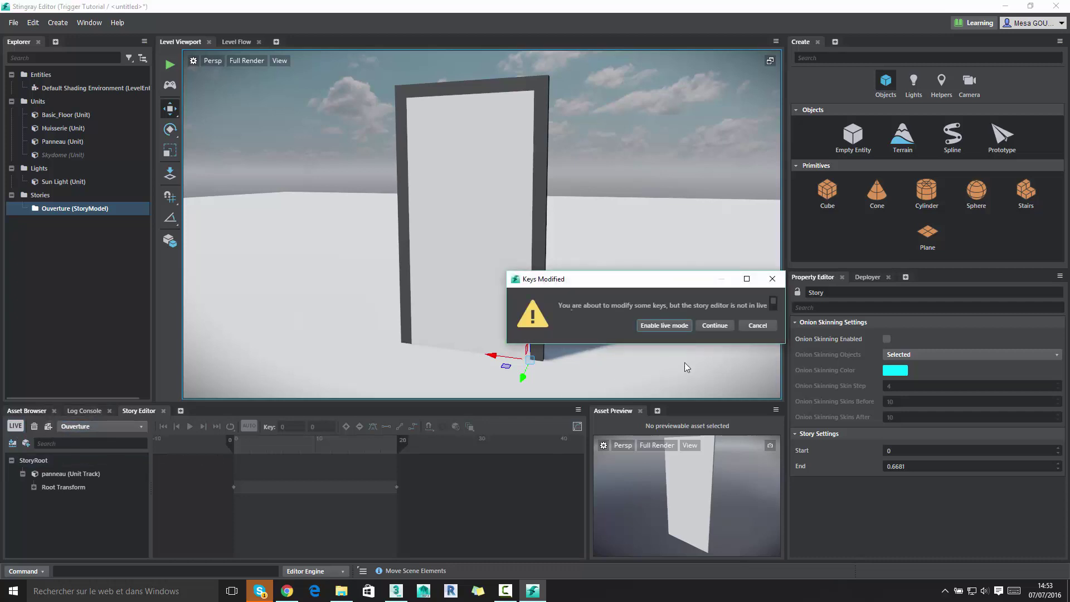
{"action": "left_click", "coordinate": [751, 328]}
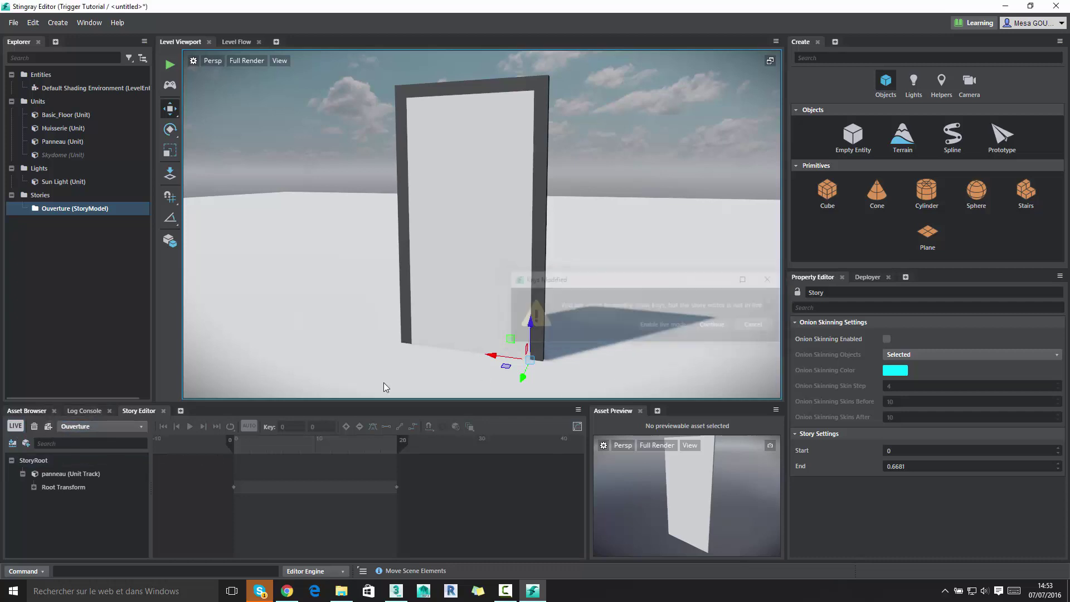
{"action": "left_click", "coordinate": [49, 428]}
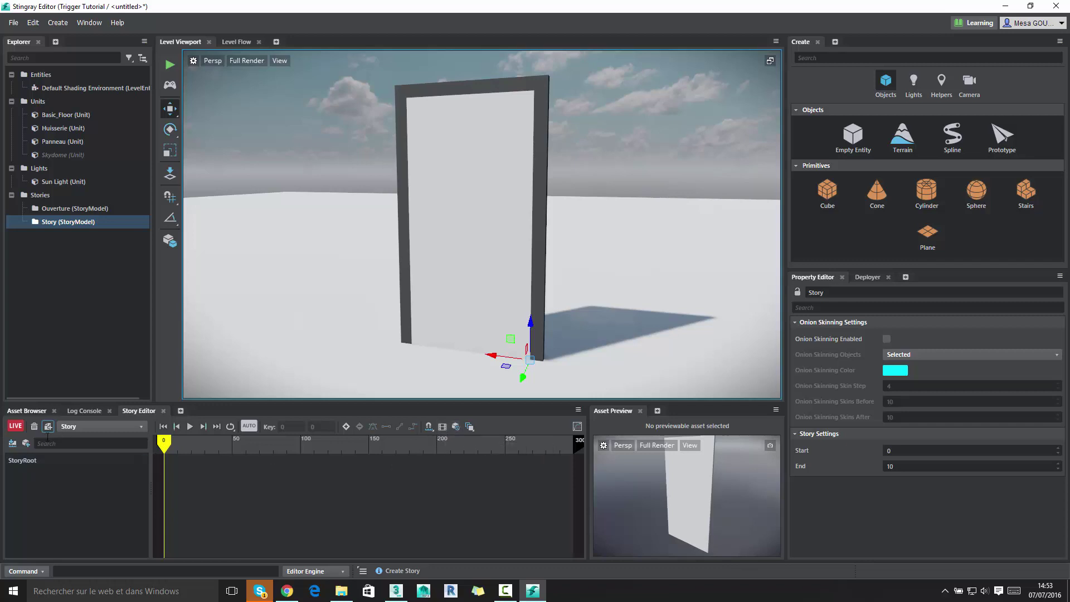
- Delete the empty Story and create a new one containing the door panel
{"action": "left_click", "coordinate": [493, 237]}
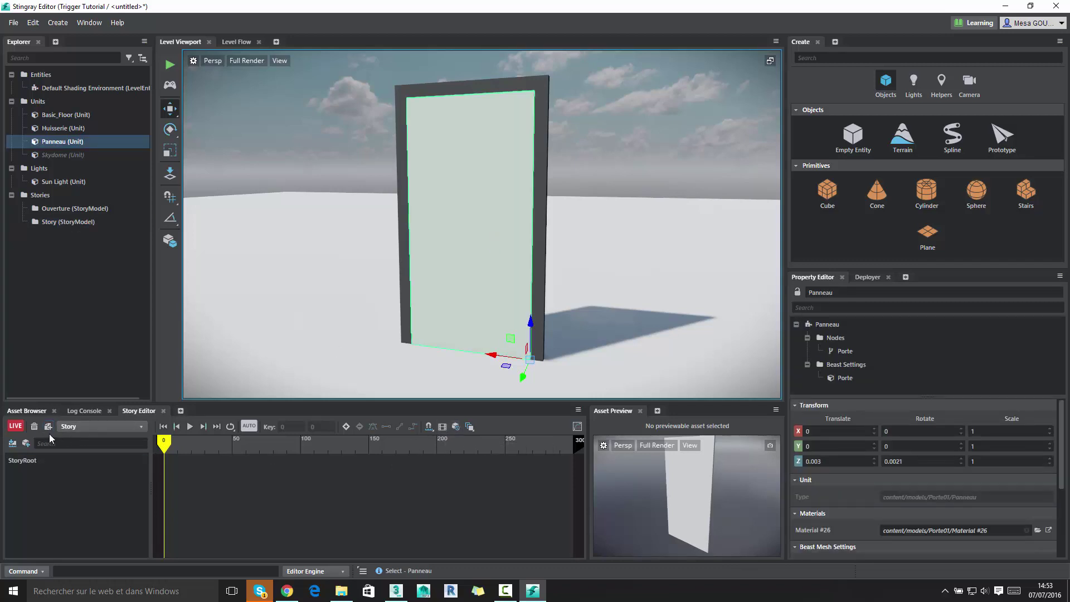
{"action": "right_click", "coordinate": [68, 223]}
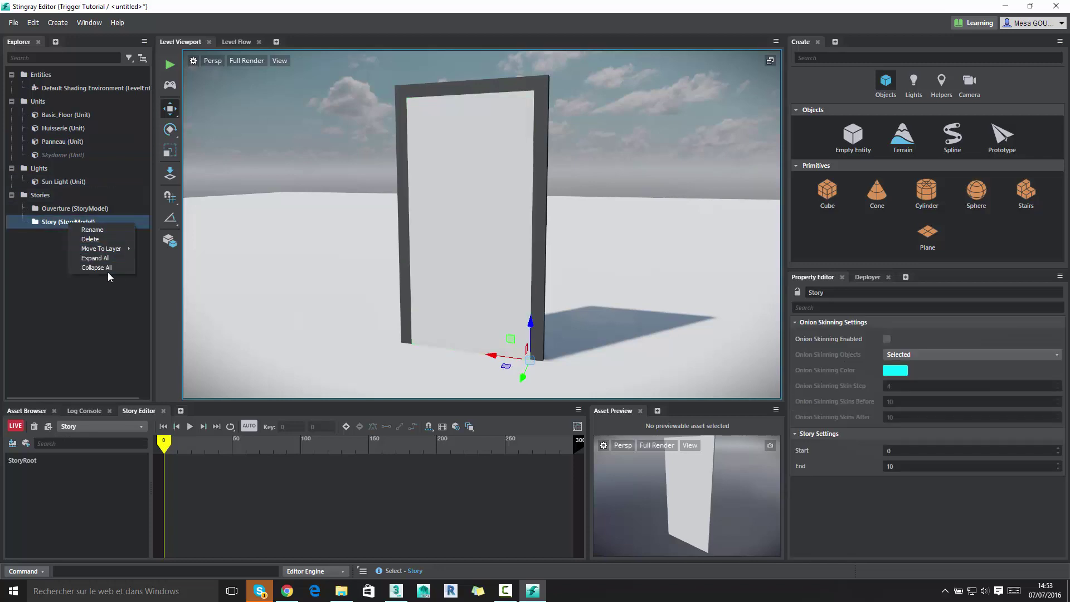
{"action": "left_click", "coordinate": [105, 240]}
{"action": "left_click", "coordinate": [474, 240]}
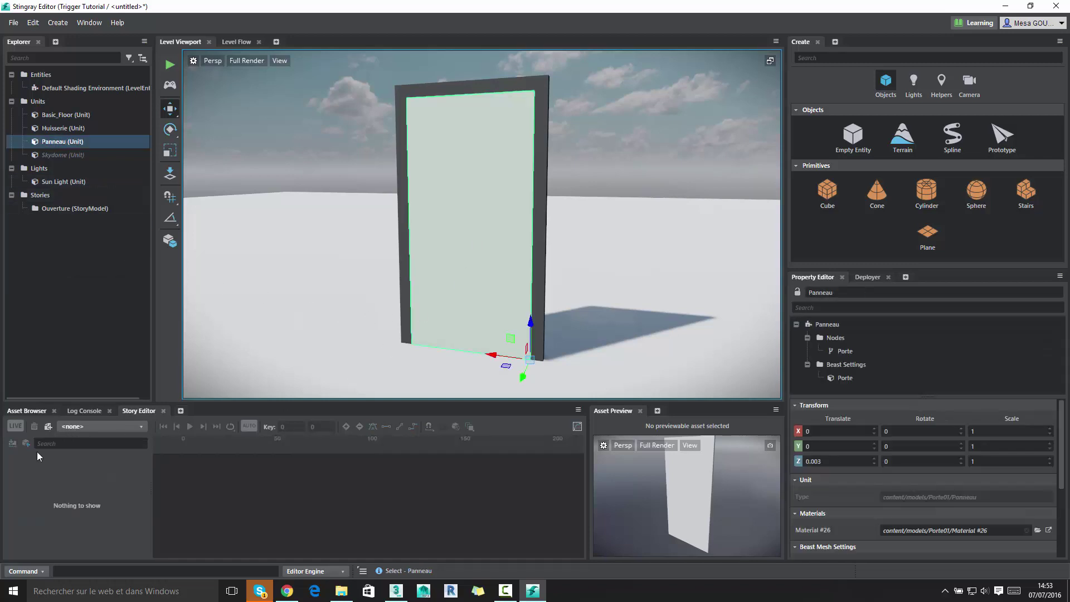
{"action": "left_click", "coordinate": [48, 426]}
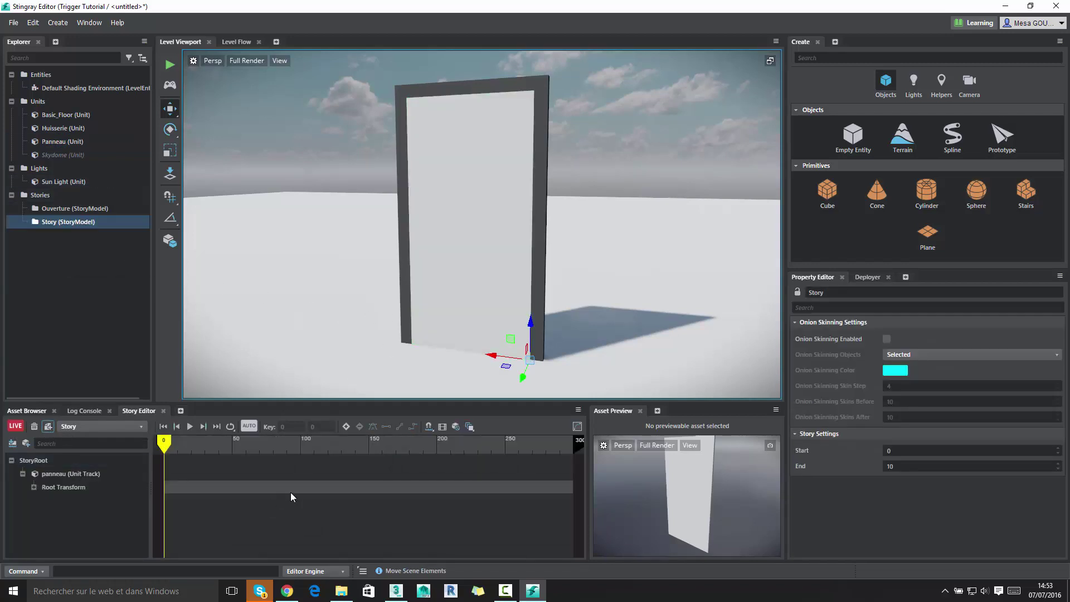
- Extend the new story's end to about 20 (End 19.9857)
{"action": "left_click", "coordinate": [439, 431]}
{"action": "right_click_drag", "start_coordinate": [491, 500], "coordinate": [415, 446], "text": "alt"}
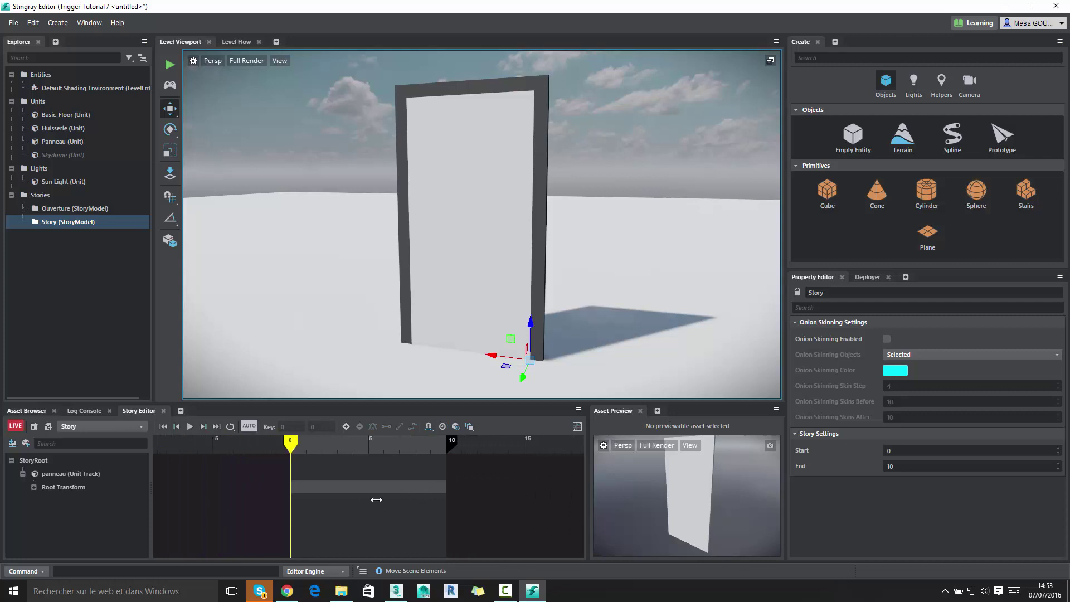
{"action": "left_click_drag", "start_coordinate": [415, 447], "coordinate": [513, 443]}
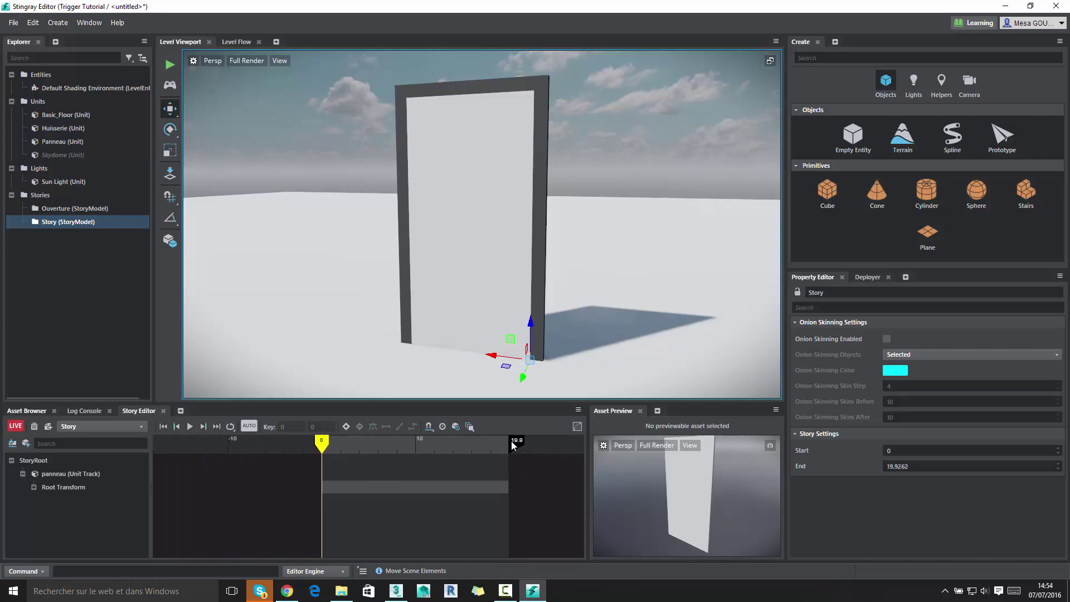
{"action": "left_click", "coordinate": [442, 426]}
{"action": "left_click", "coordinate": [442, 427]}
{"action": "left_click_drag", "start_coordinate": [514, 443], "coordinate": [515, 446]}
{"action": "left_click", "coordinate": [505, 247]}
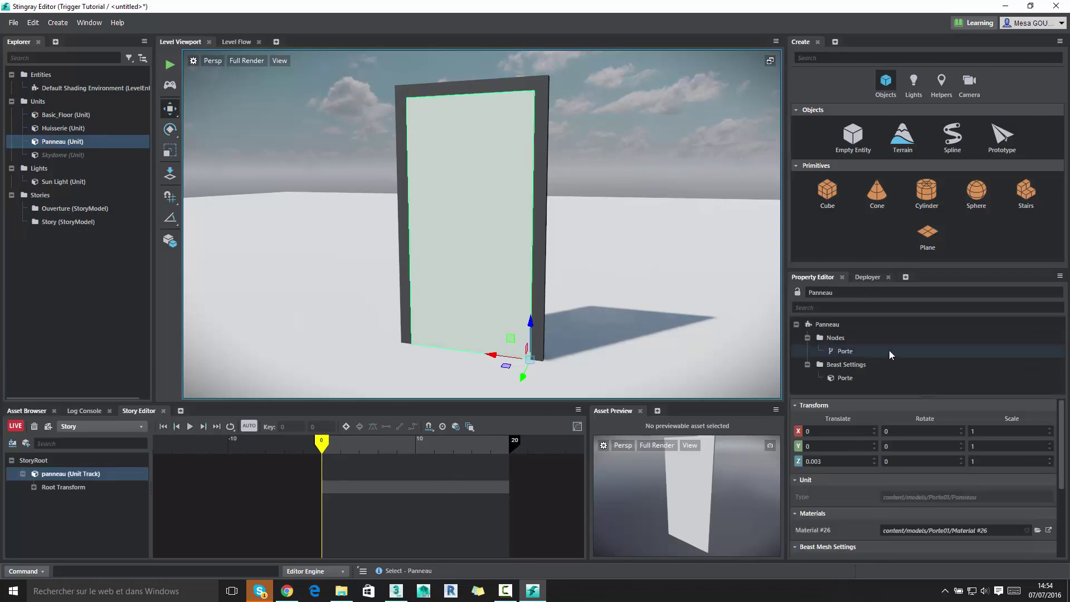
{"action": "key", "text": "Tab"}
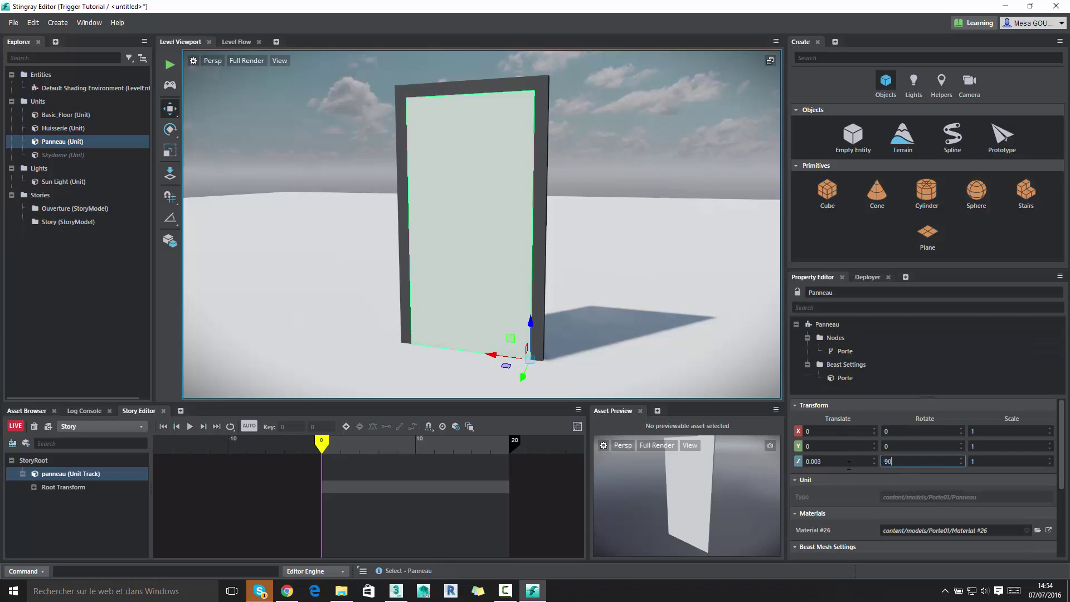
- Key the door panel's 90° Z rotation at frame 0 and drag the playhead toward the end
{"action": "key", "text": "Return"}
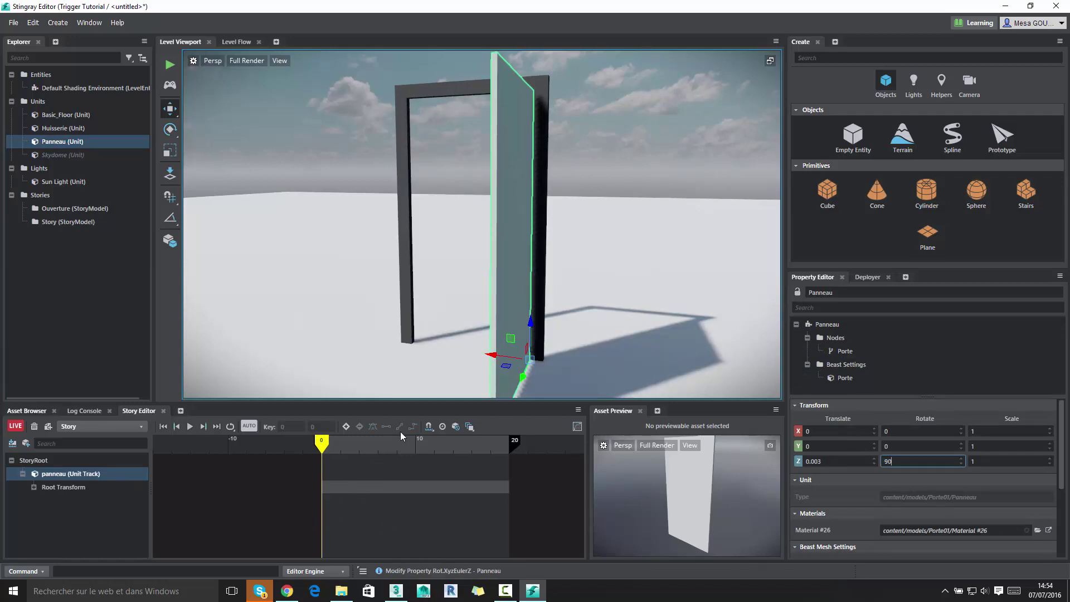
{"action": "left_click", "coordinate": [347, 426]}
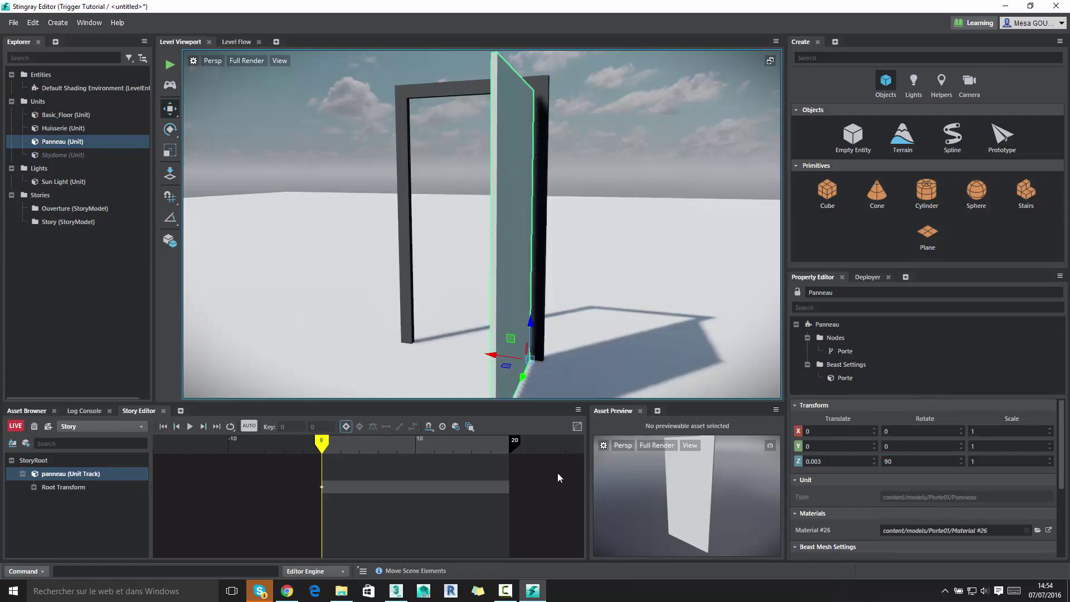
{"action": "left_click_drag", "start_coordinate": [323, 442], "coordinate": [513, 447]}
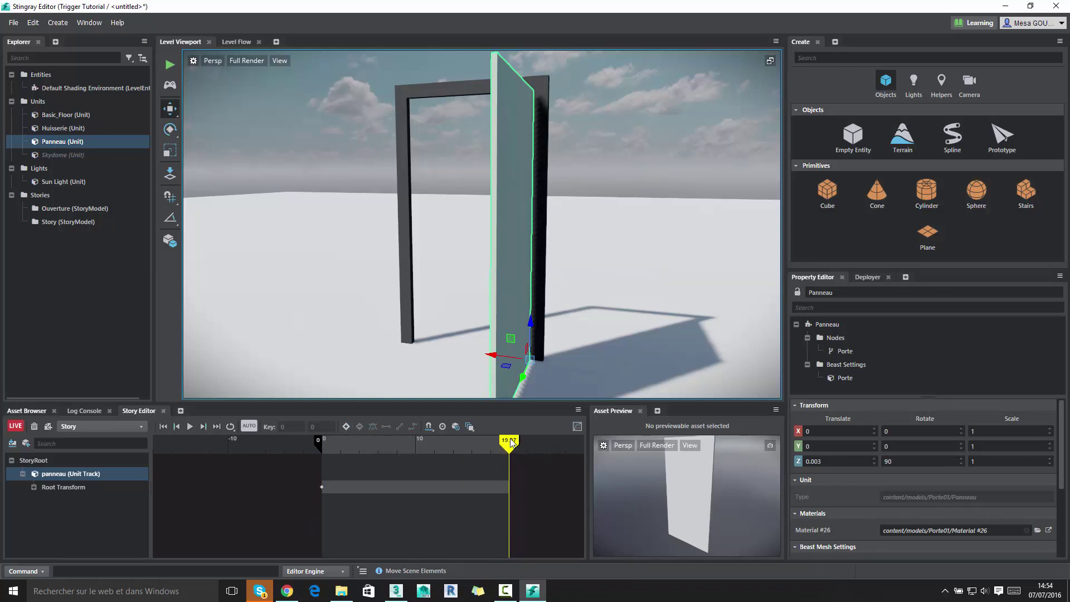
- Set the playhead to 20, then scrub back to preview the door closing
{"action": "double_click", "coordinate": [512, 442]}
{"action": "type", "text": "20"}
{"action": "key", "text": "Return"}
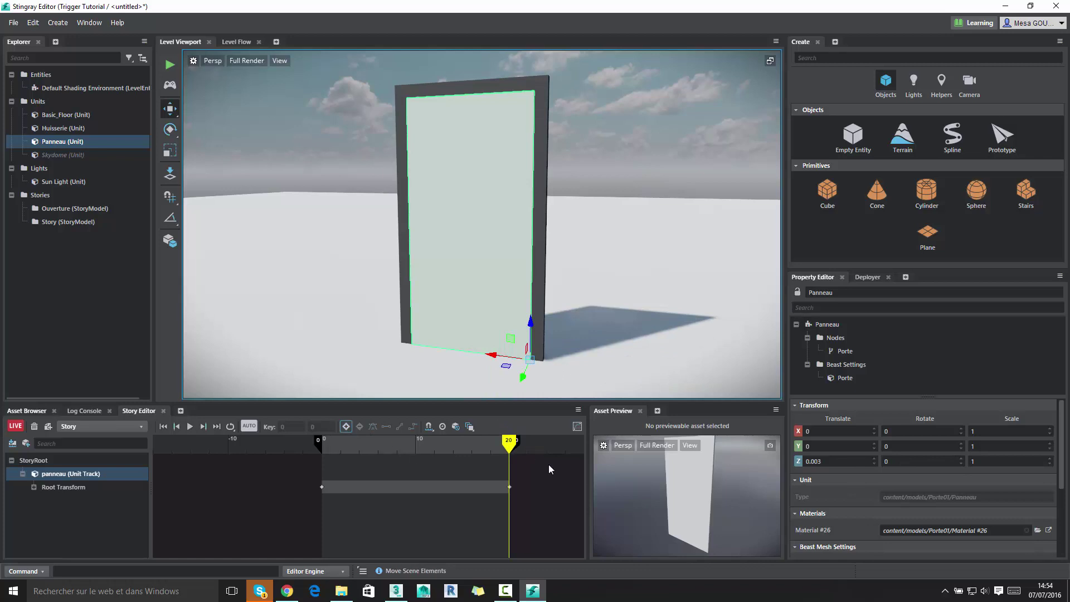
{"action": "mouse_move", "coordinate": [506, 446]}
{"action": "left_mouse_down"}
{"action": "mouse_move", "coordinate": [322, 448]}
{"action": "mouse_move", "coordinate": [431, 464]}
{"action": "mouse_move", "coordinate": [390, 464]}
{"action": "left_mouse_up"}
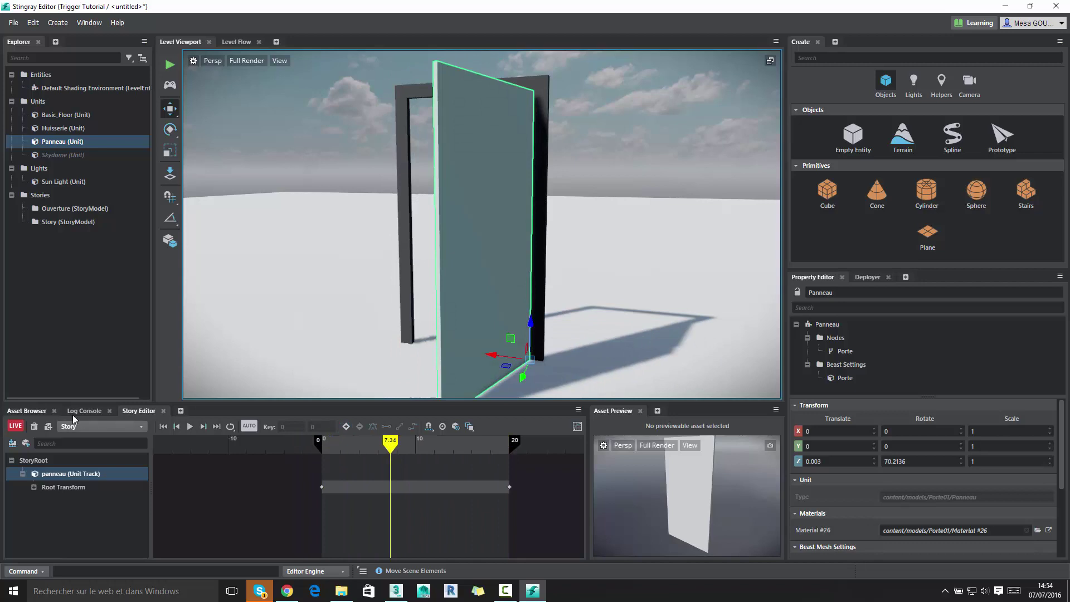
{"action": "left_click", "coordinate": [64, 223]}
- Rename the door-closing story to Fermeture
{"action": "right_click", "coordinate": [64, 223]}
{"action": "left_click", "coordinate": [83, 229]}
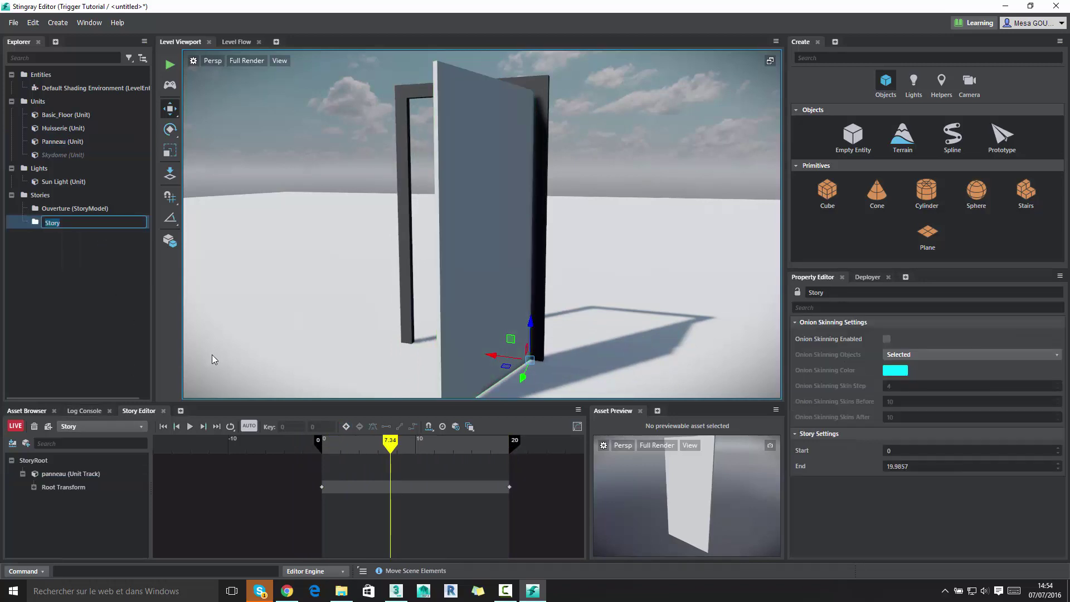
{"action": "type", "text": "Fermeture"}
{"action": "key", "text": "Return"}
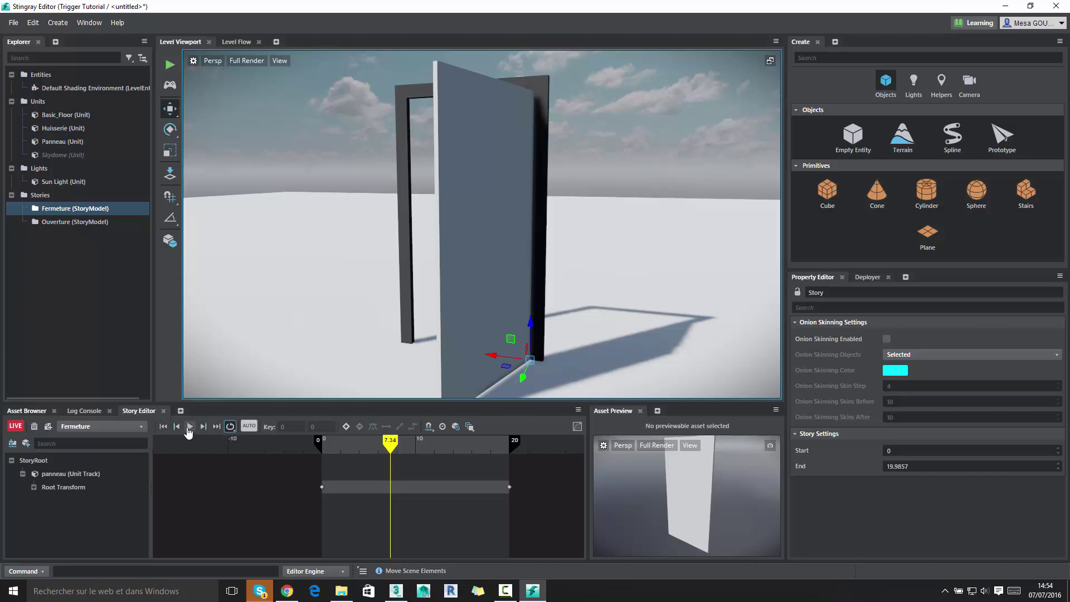
- Play Fermeture, show the timeline in frames, and move the story end to frame 72
{"action": "left_click", "coordinate": [190, 428]}
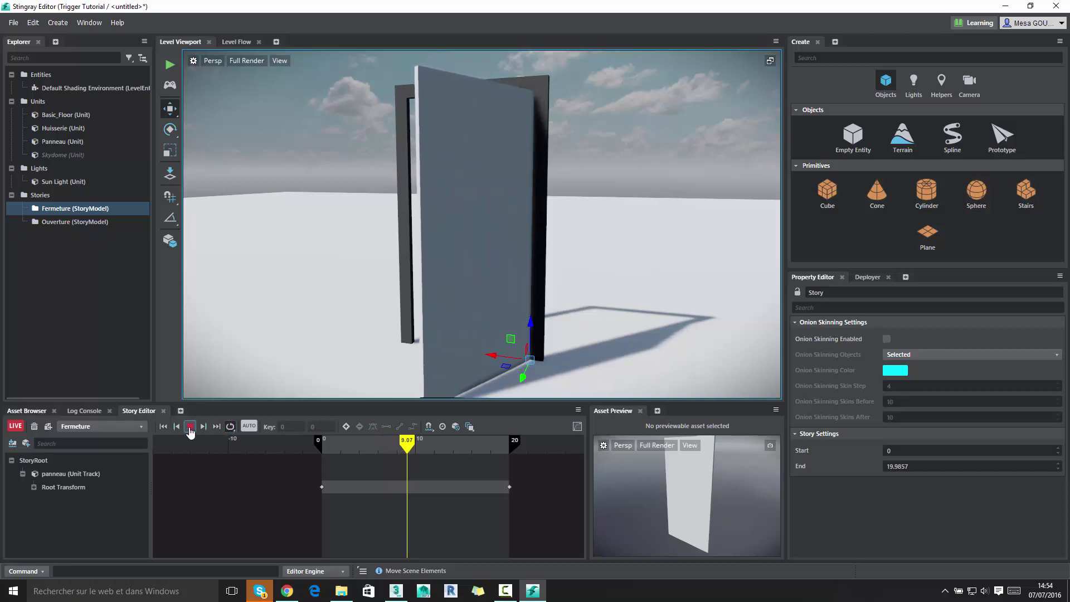
{"action": "left_click_drag", "start_coordinate": [428, 464], "coordinate": [353, 463]}
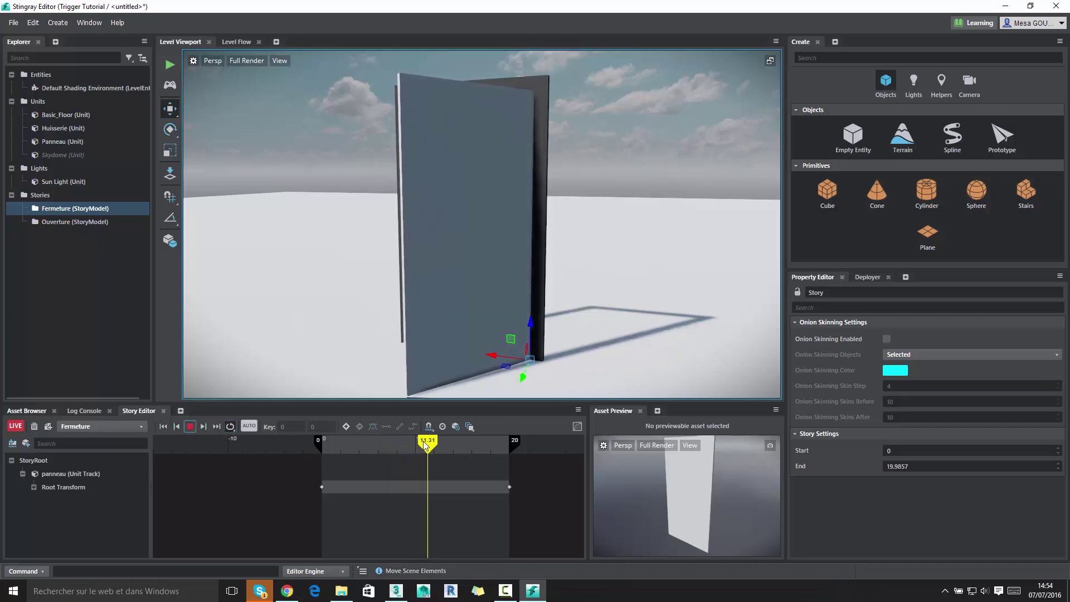
{"action": "left_click", "coordinate": [442, 427]}
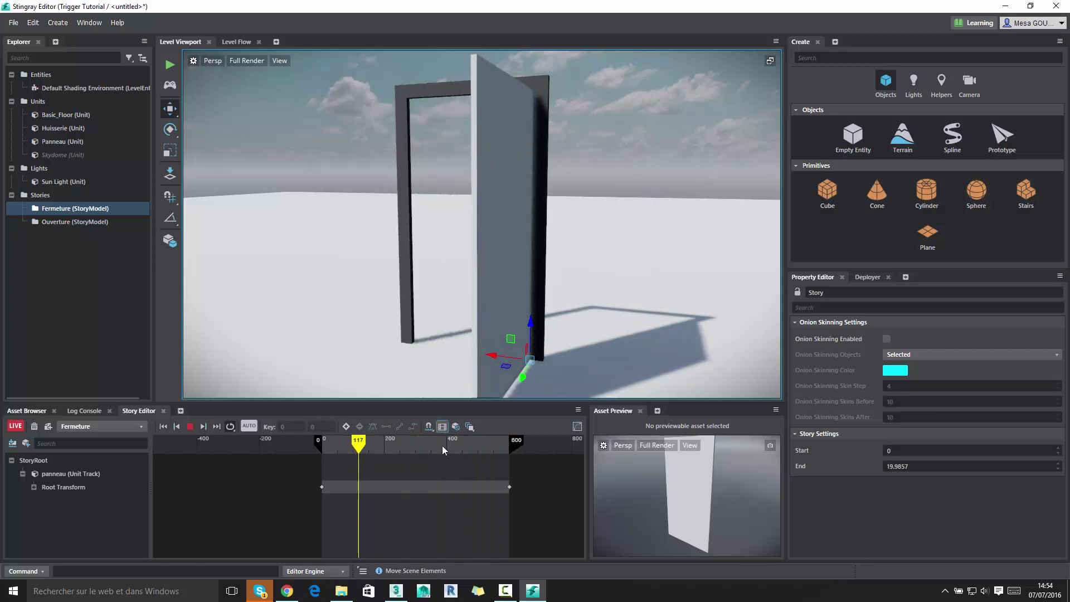
{"action": "left_click", "coordinate": [338, 446]}
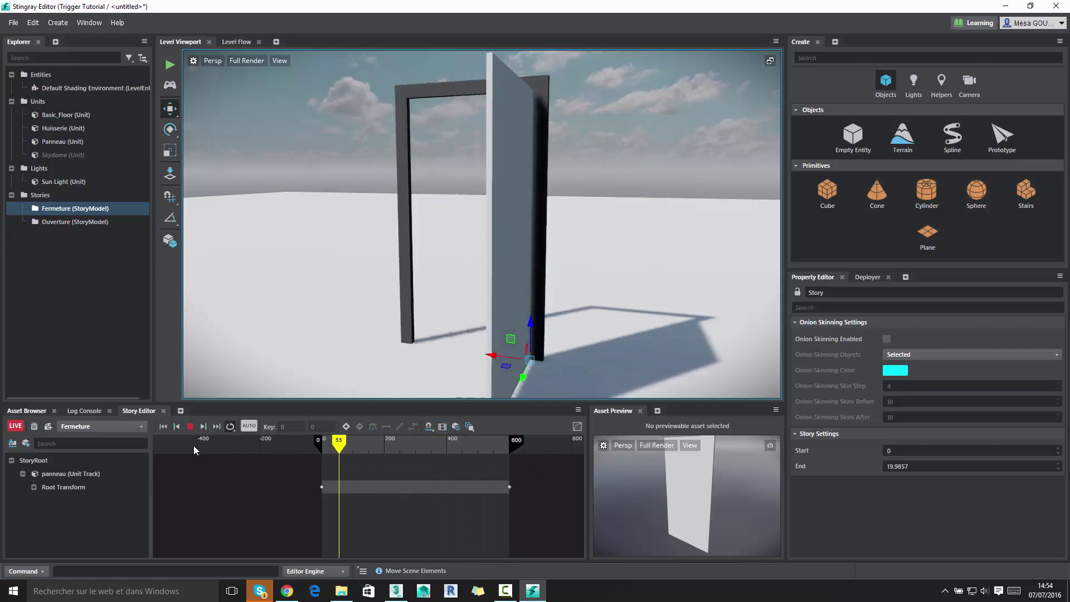
{"action": "left_click_drag", "start_coordinate": [352, 445], "coordinate": [326, 452]}
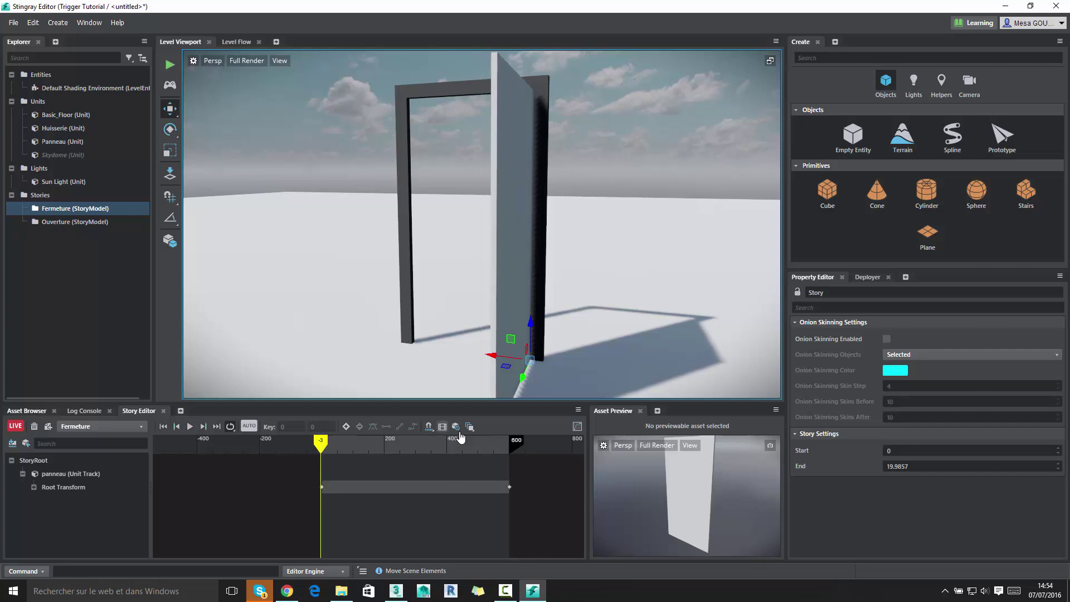
{"action": "left_click_drag", "start_coordinate": [517, 443], "coordinate": [333, 455]}
- Zoom the timeline, end the Fermeture story at frame 20, and move its last door keyframe to 20
{"action": "left_click", "coordinate": [507, 484]}
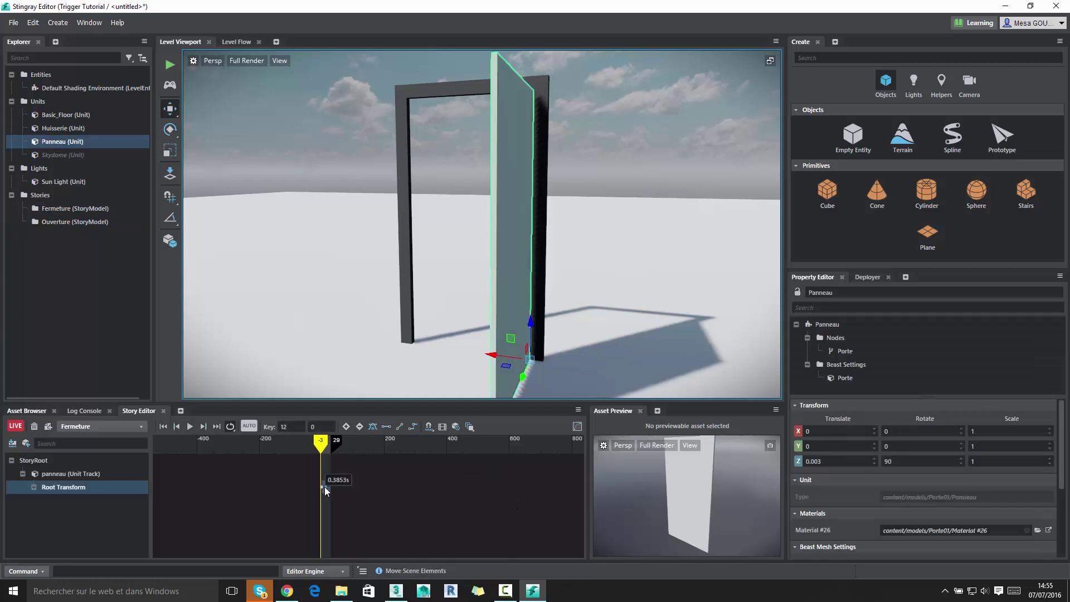
{"action": "left_click", "coordinate": [324, 487]}
{"action": "scroll", "coordinate": [388, 498], "scroll_direction": "up", "scroll_amount": 5}
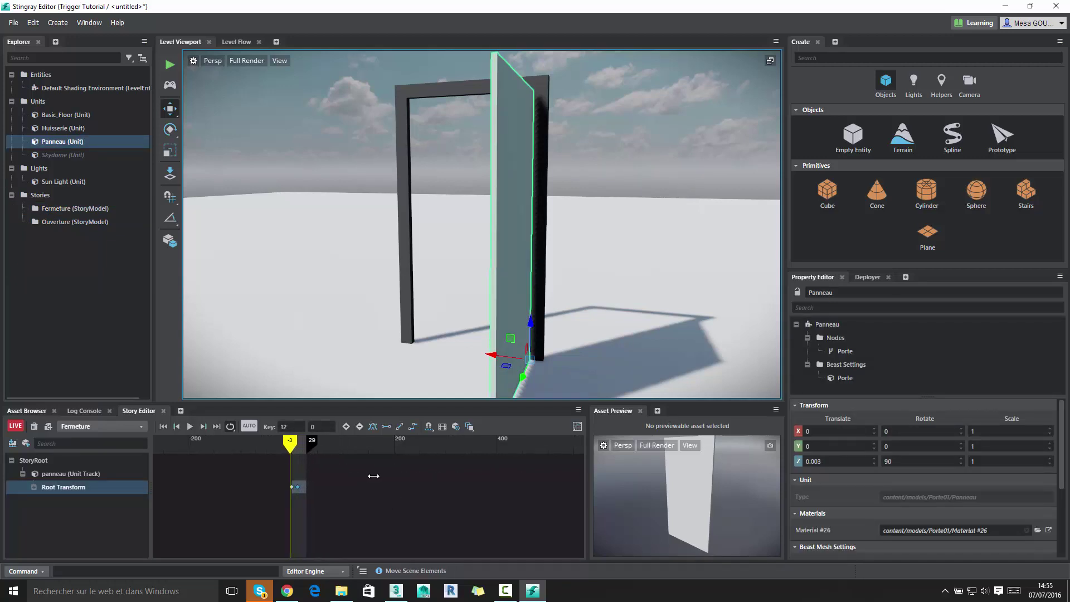
{"action": "scroll", "coordinate": [456, 478], "scroll_direction": "up", "scroll_amount": 1}
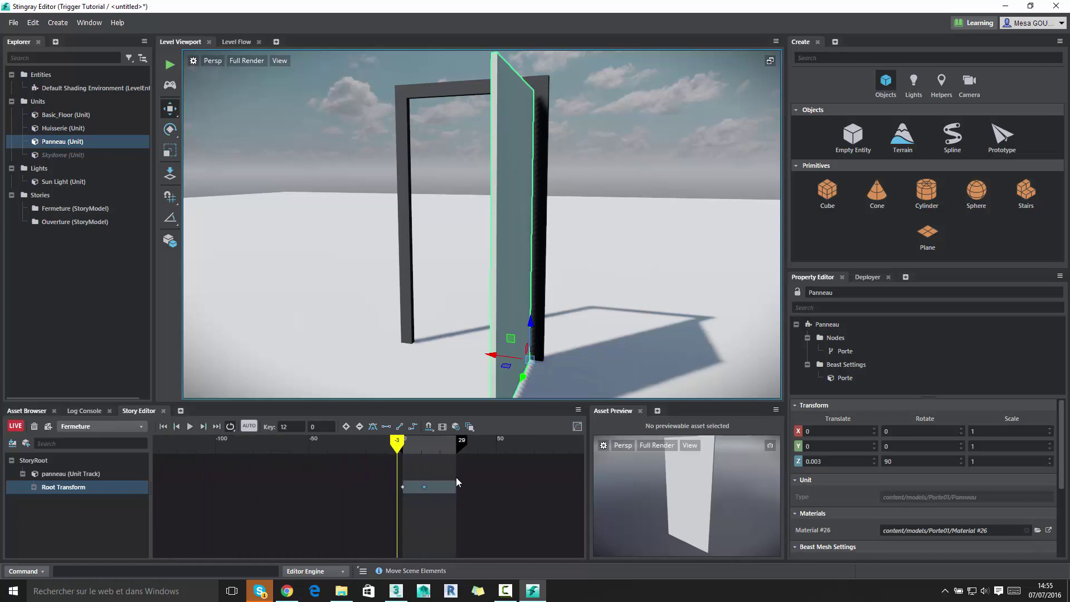
{"action": "scroll", "coordinate": [527, 479], "scroll_direction": "up", "scroll_amount": 2}
{"action": "scroll", "coordinate": [580, 450], "scroll_direction": "up", "scroll_amount": 1}
{"action": "left_click_drag", "start_coordinate": [544, 444], "coordinate": [540, 446]}
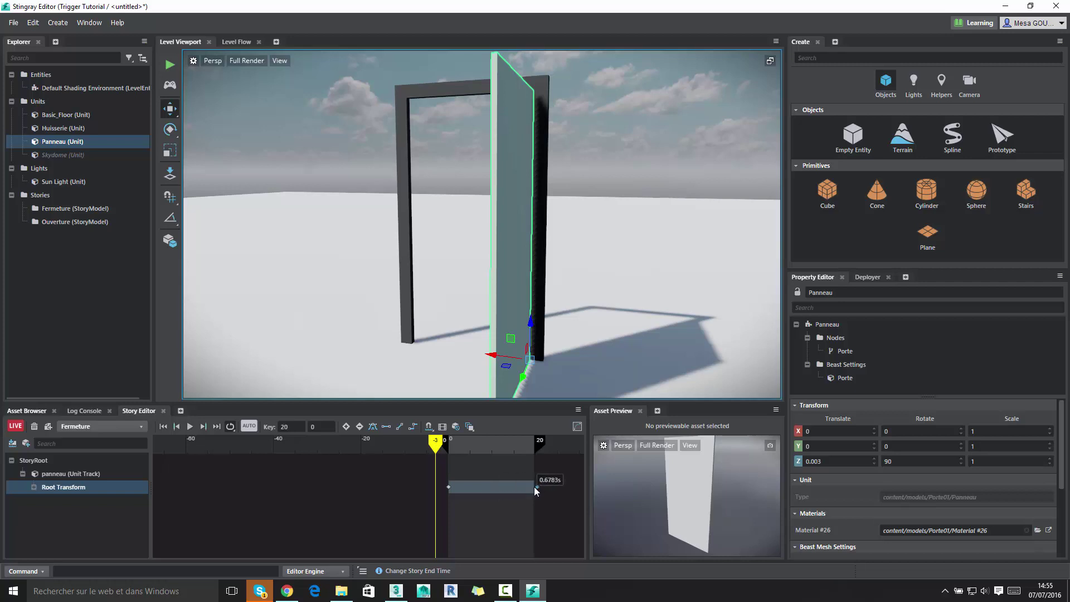
{"action": "left_click", "coordinate": [533, 487]}
{"action": "key", "text": "Return"}
{"action": "left_click_drag", "start_coordinate": [544, 445], "coordinate": [545, 444]}
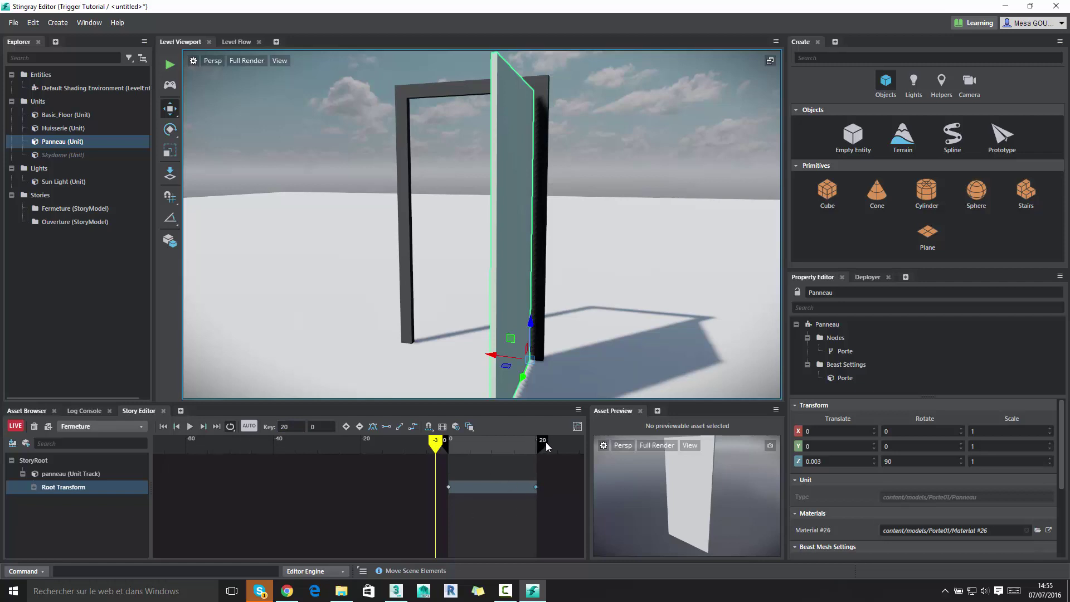
- Preview the closing animation, then open the story list
{"action": "left_click_drag", "start_coordinate": [436, 448], "coordinate": [456, 445]}
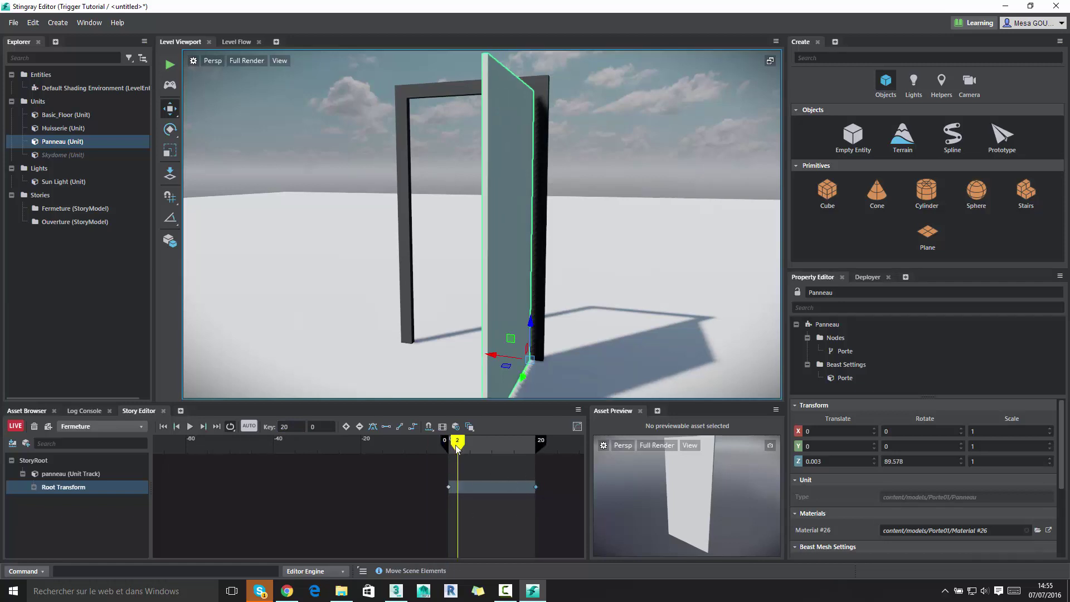
{"action": "left_click", "coordinate": [189, 427]}
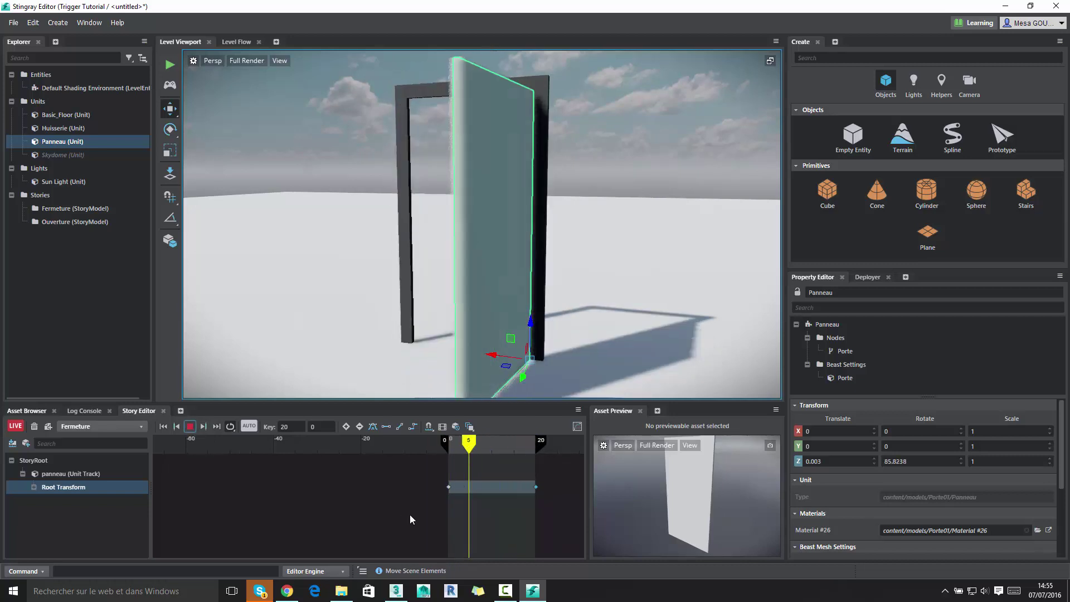
{"action": "left_click", "coordinate": [456, 477]}
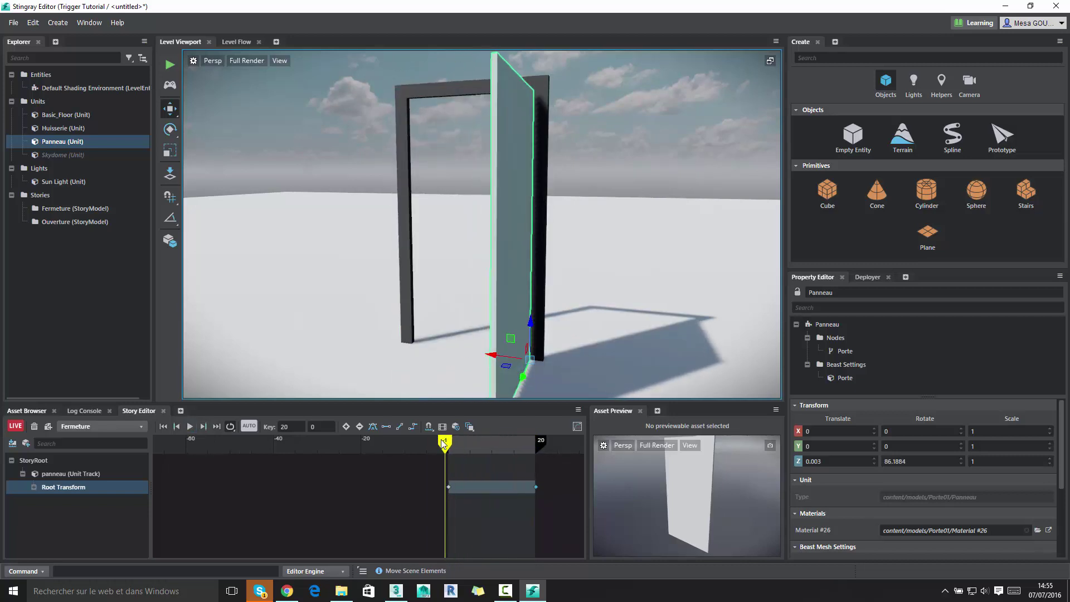
{"action": "left_click", "coordinate": [114, 426]}
- Switch to Ouverture, play it, then stop and rewind to frame 0
{"action": "left_click", "coordinate": [76, 445]}
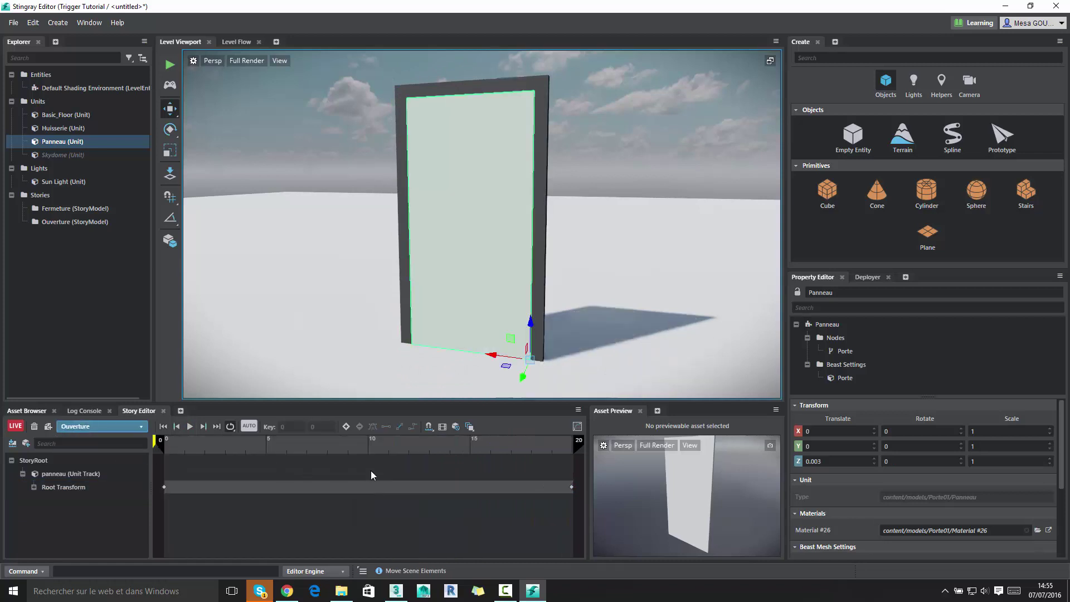
{"action": "left_click", "coordinate": [189, 427]}
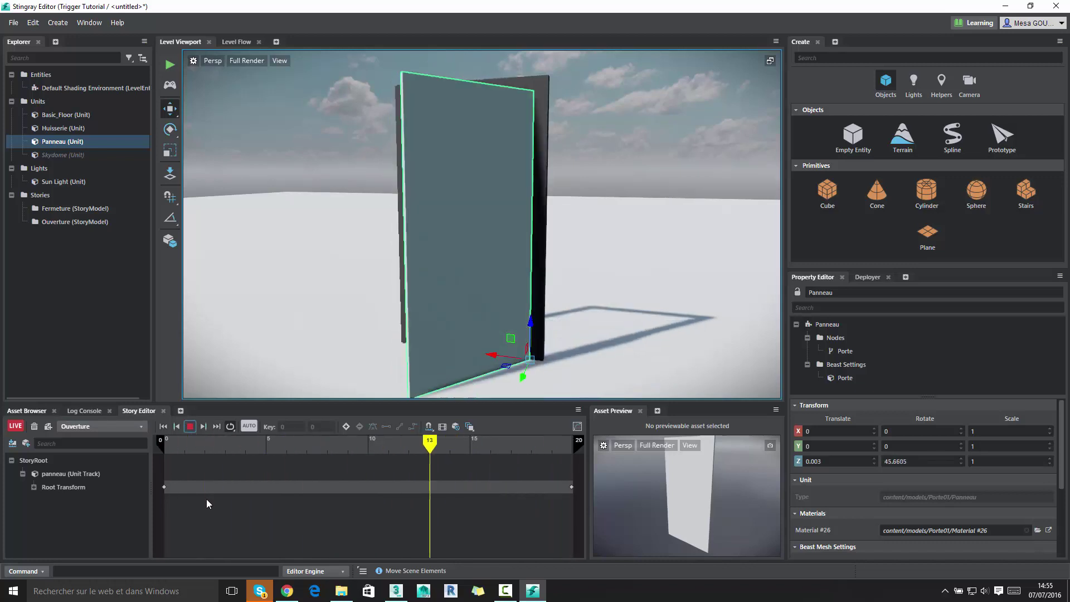
{"action": "left_click", "coordinate": [202, 427]}
{"action": "left_click", "coordinate": [162, 427]}
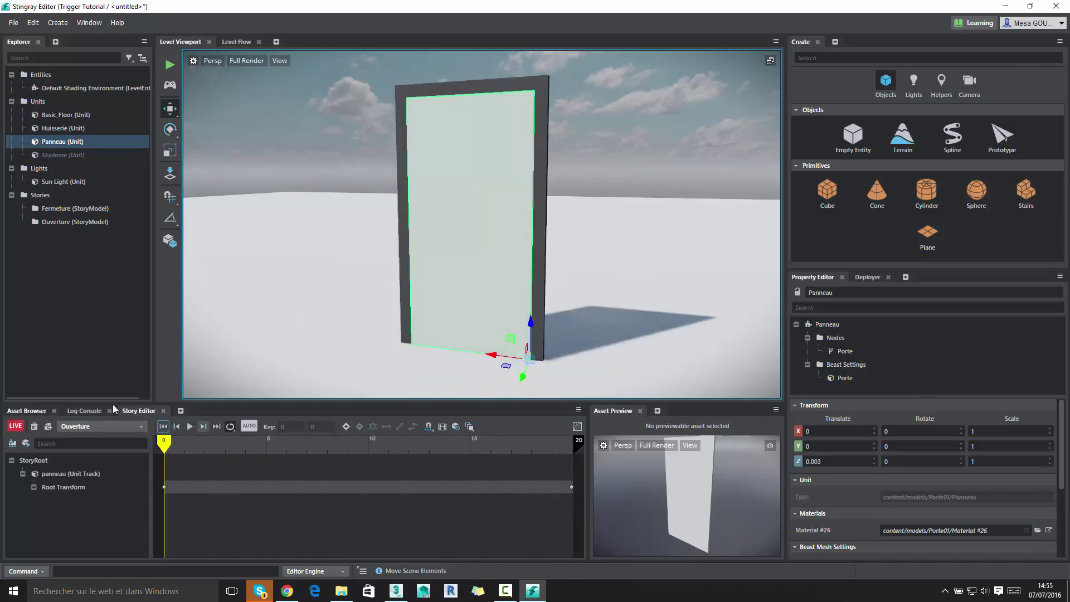
- Turn off LIVE preview and deselect the door panel
{"action": "left_click", "coordinate": [16, 427]}
{"action": "right_click_drag", "start_coordinate": [320, 142], "coordinate": [430, 177], "text": "alt"}
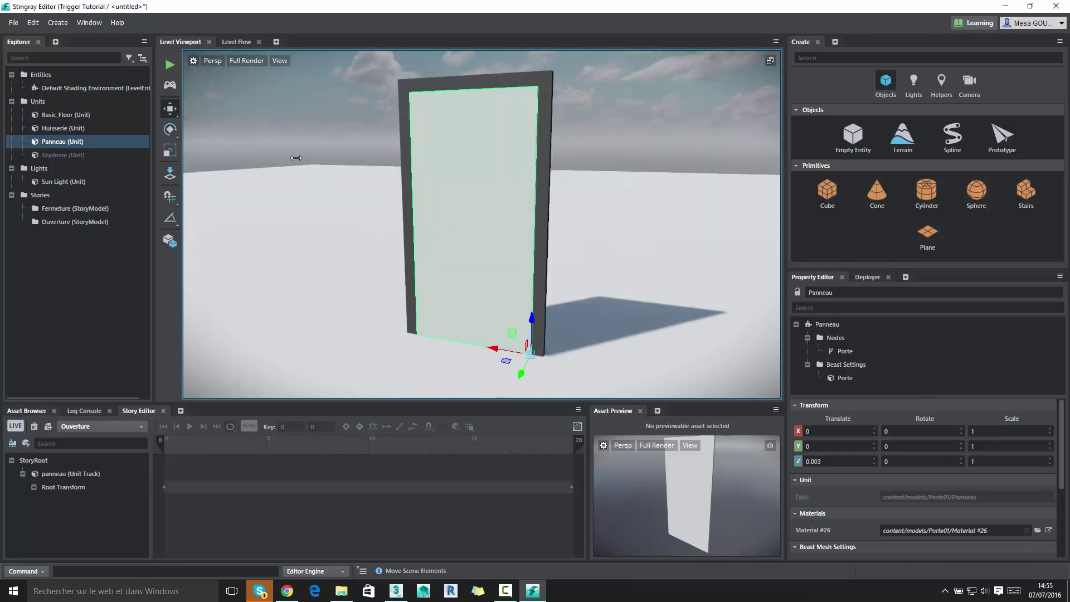
{"action": "left_click_drag", "start_coordinate": [394, 287], "coordinate": [439, 318], "text": "alt"}
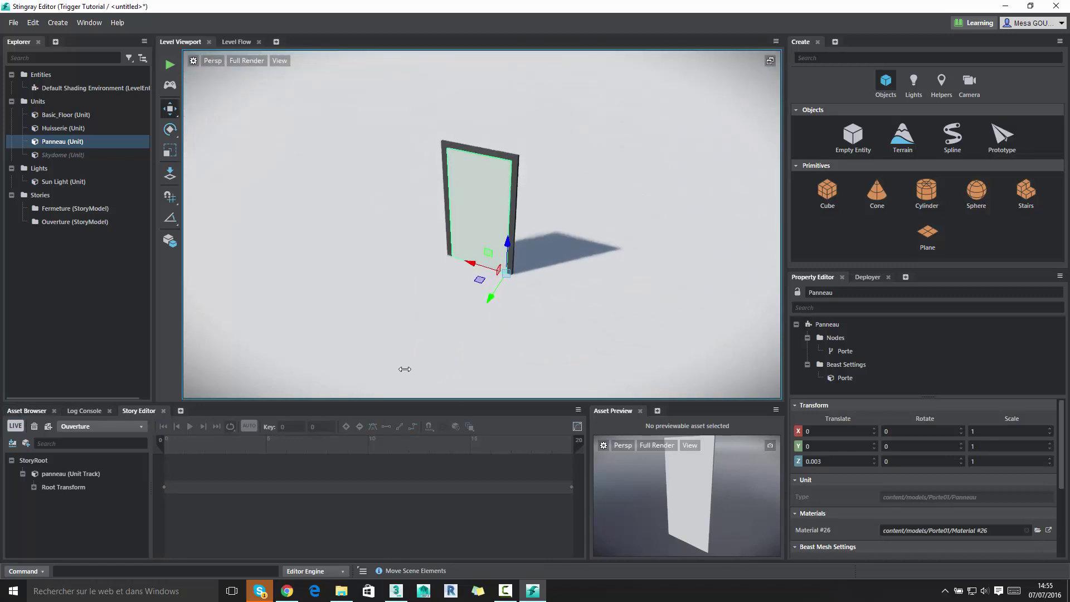
{"action": "left_click", "coordinate": [263, 89]}
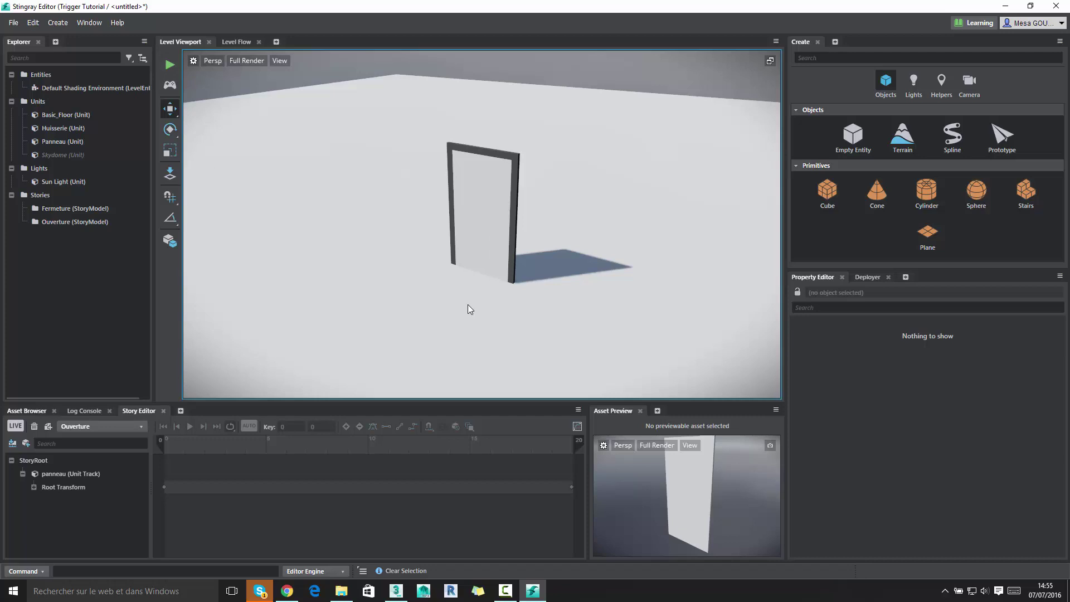
{"action": "left_click_drag", "start_coordinate": [383, 199], "coordinate": [466, 252], "text": "alt"}
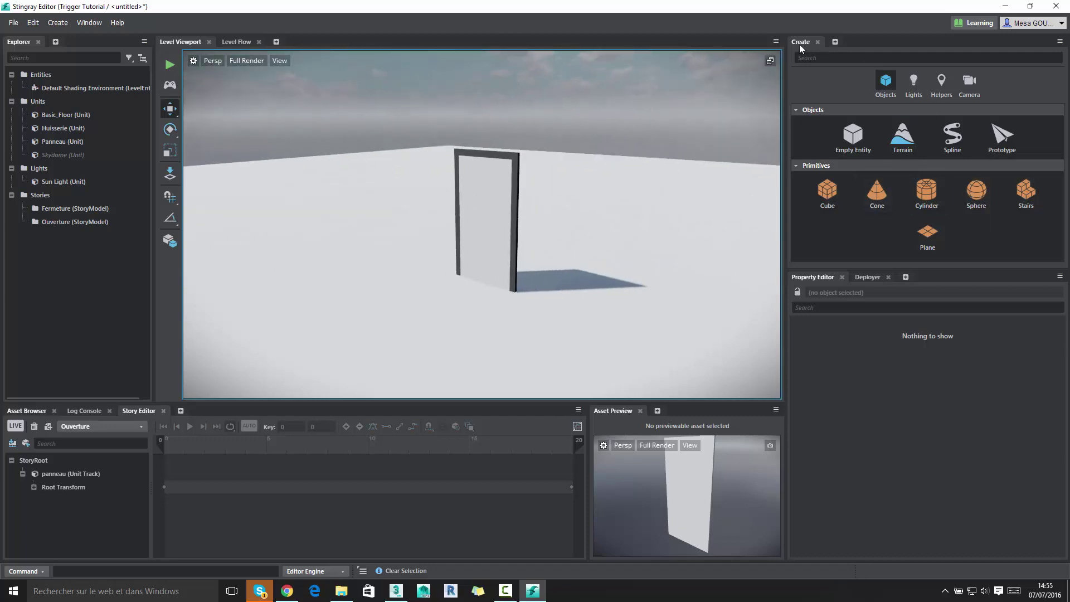
- Create a trigger volume drawn across the doorway floor
{"action": "left_click", "coordinate": [942, 78]}
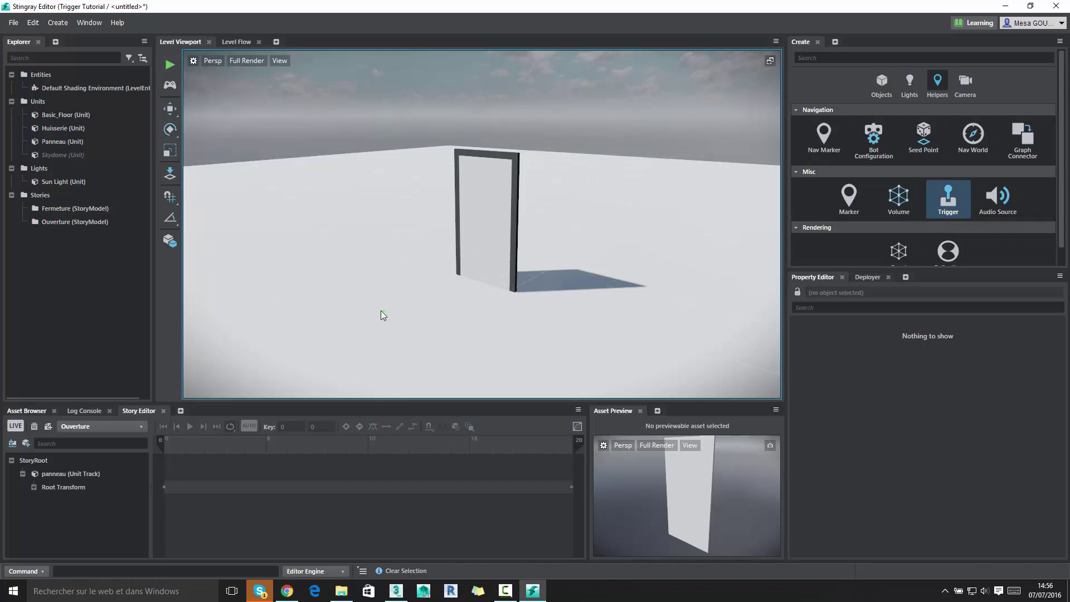
{"action": "left_click_drag", "start_coordinate": [381, 311], "coordinate": [604, 242]}
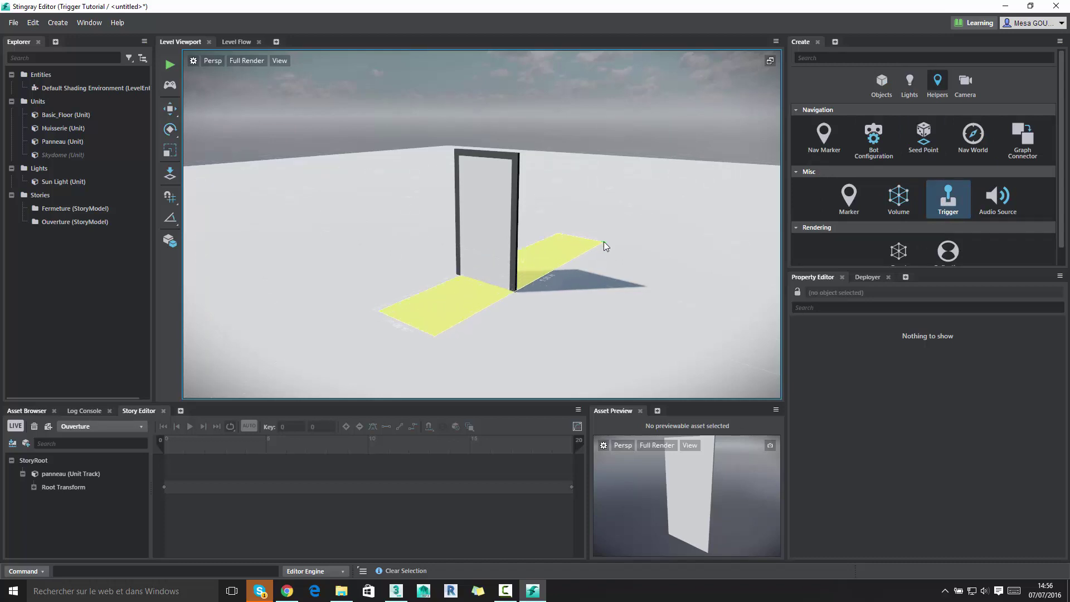
{"action": "left_click", "coordinate": [580, 149]}
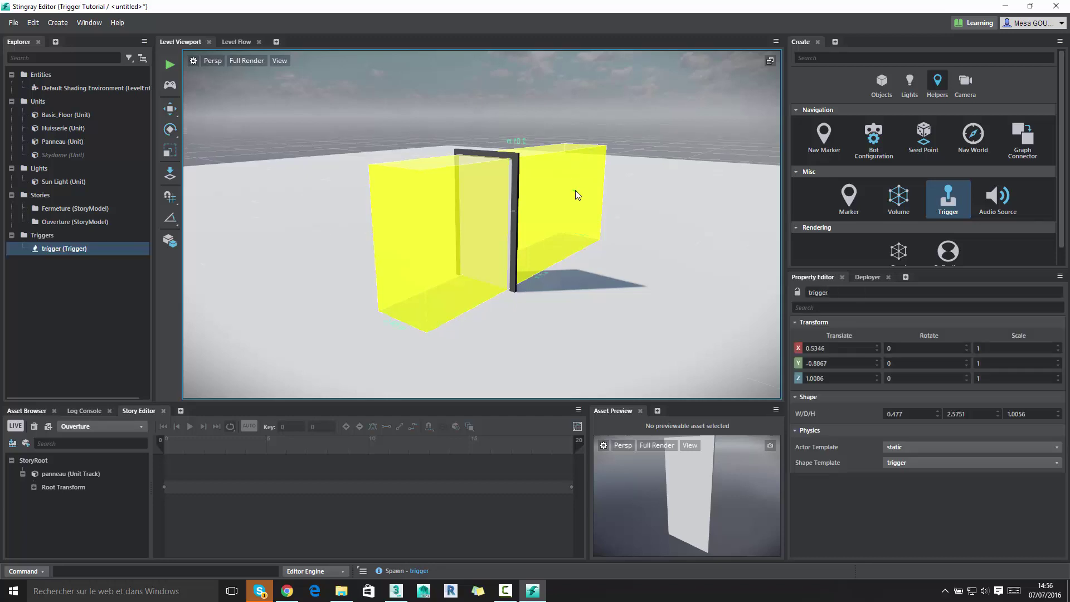
{"action": "mouse_move", "coordinate": [553, 252]}
{"action": "left_mouse_down", "text": "alt"}
{"action": "mouse_move", "coordinate": [513, 254]}
{"action": "mouse_move", "coordinate": [465, 220]}
{"action": "left_mouse_up", "text": "alt"}
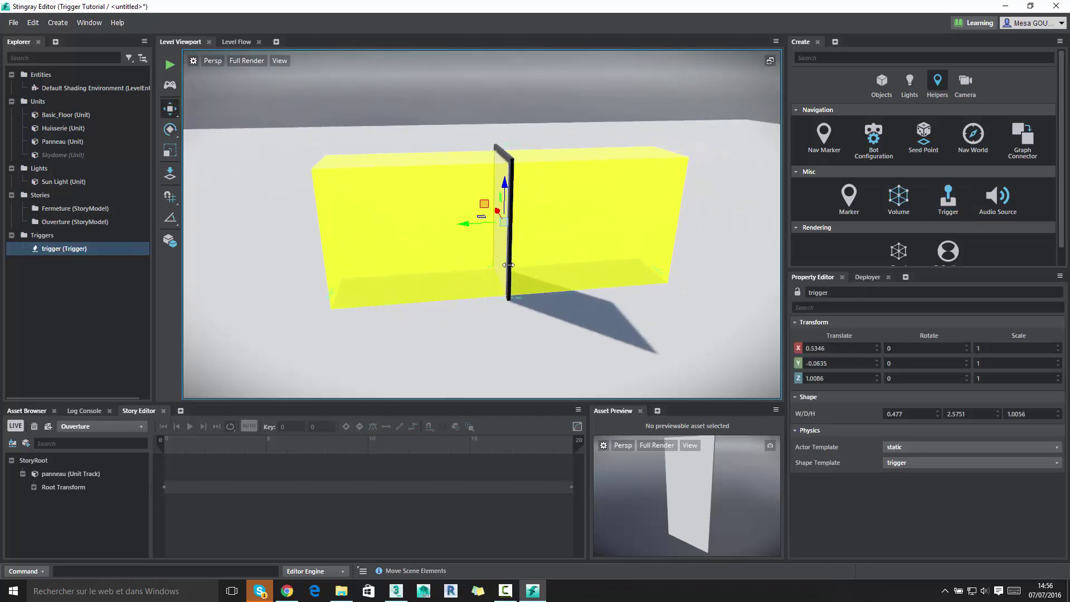
{"action": "left_click_drag", "start_coordinate": [508, 265], "coordinate": [685, 249], "text": "alt"}
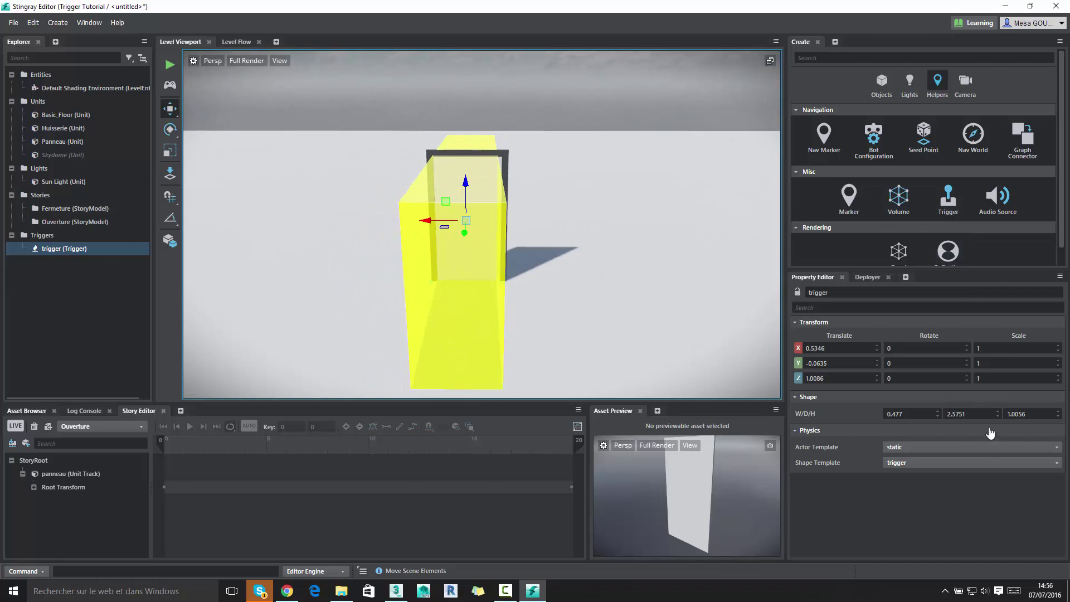
- Set the trigger's Shape width 0.5, depth 2.5 and height 1
{"action": "left_click_drag", "start_coordinate": [982, 414], "coordinate": [889, 411]}
{"action": "type", "text": "2.5"}
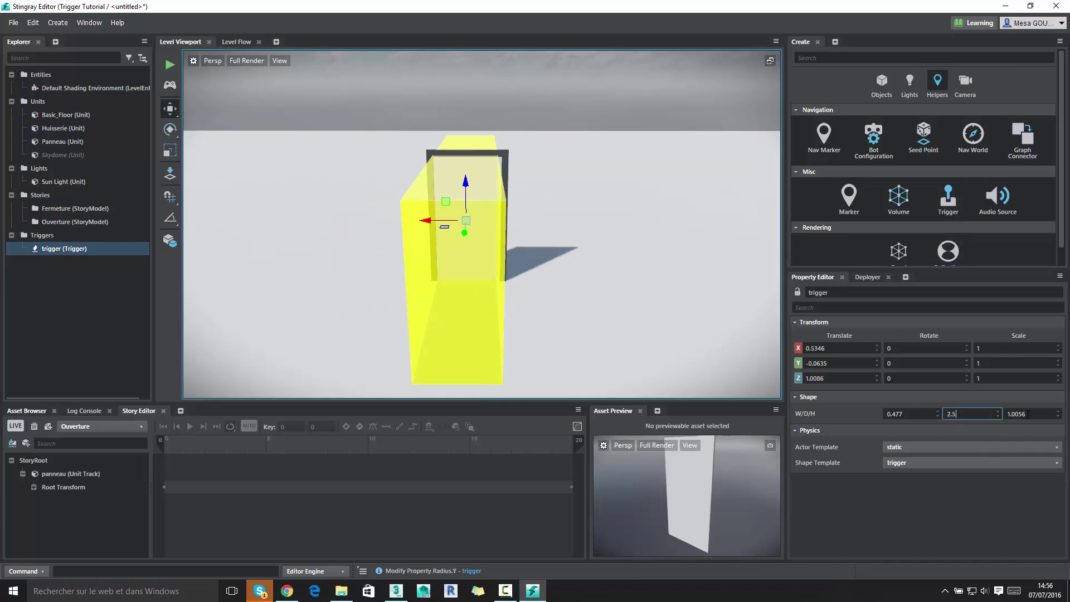
{"action": "key", "text": "Tab"}
{"action": "type", "text": "1"}
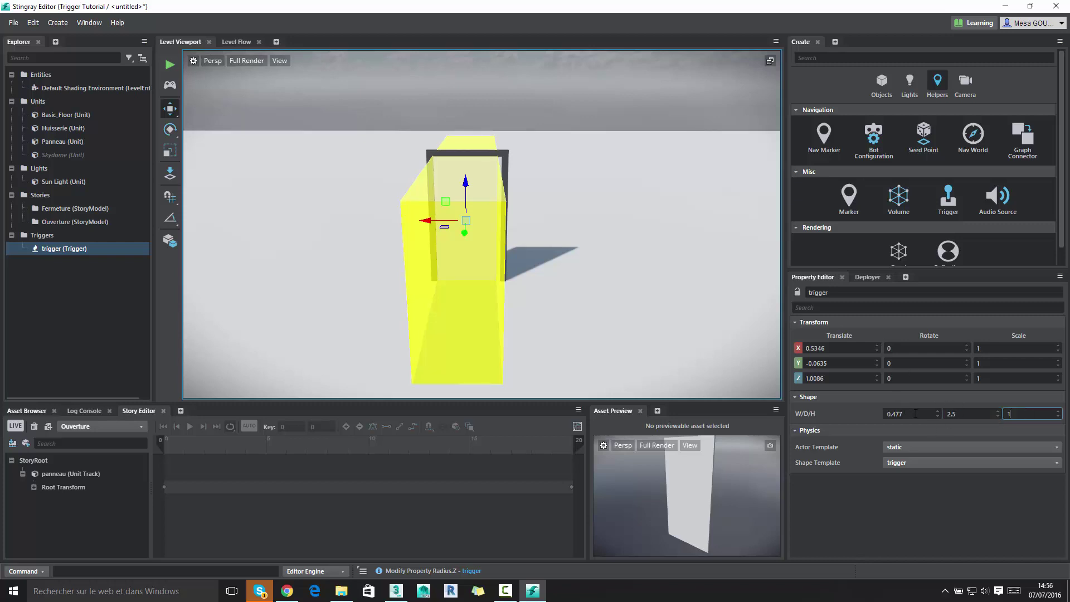
{"action": "left_click", "coordinate": [892, 414]}
{"action": "left_click_drag", "start_coordinate": [903, 414], "coordinate": [894, 414]}
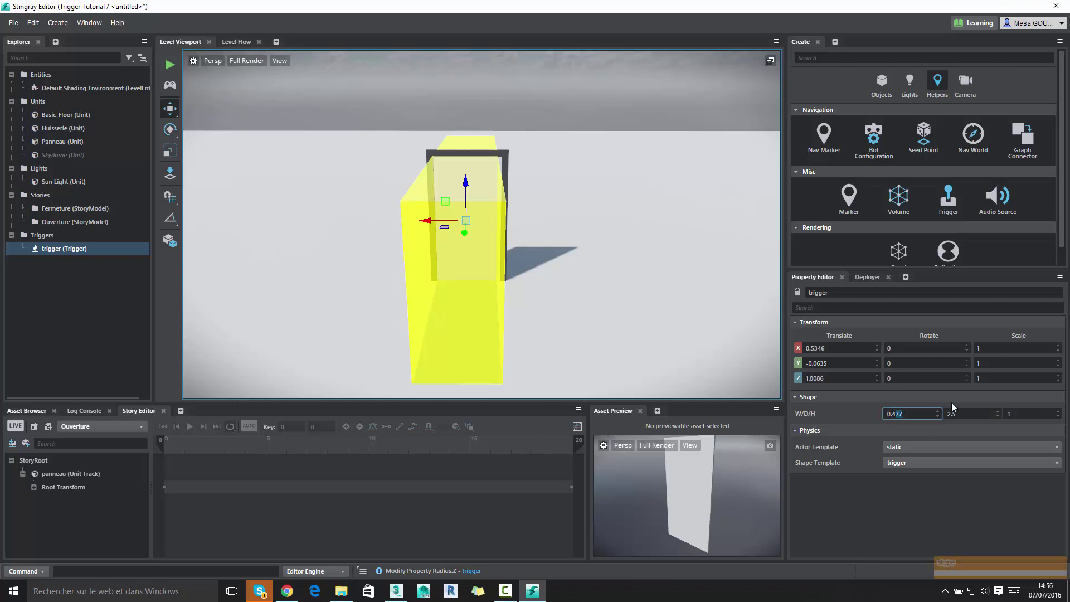
{"action": "key", "text": "BackSpace"}
{"action": "key", "text": "BackSpace"}
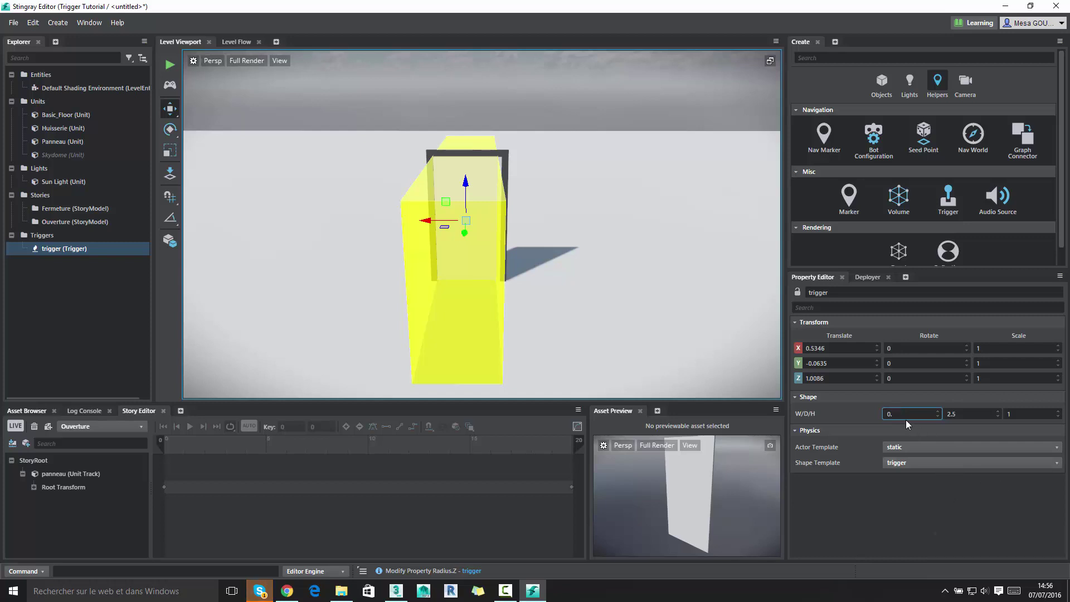
{"action": "type", "text": "5"}
{"action": "mouse_move", "coordinate": [485, 200]}
{"action": "left_mouse_down", "text": "alt"}
{"action": "mouse_move", "coordinate": [451, 225]}
{"action": "mouse_move", "coordinate": [445, 207]}
{"action": "mouse_move", "coordinate": [430, 209]}
{"action": "mouse_move", "coordinate": [529, 233]}
{"action": "mouse_move", "coordinate": [443, 218]}
{"action": "left_mouse_up", "text": "alt"}
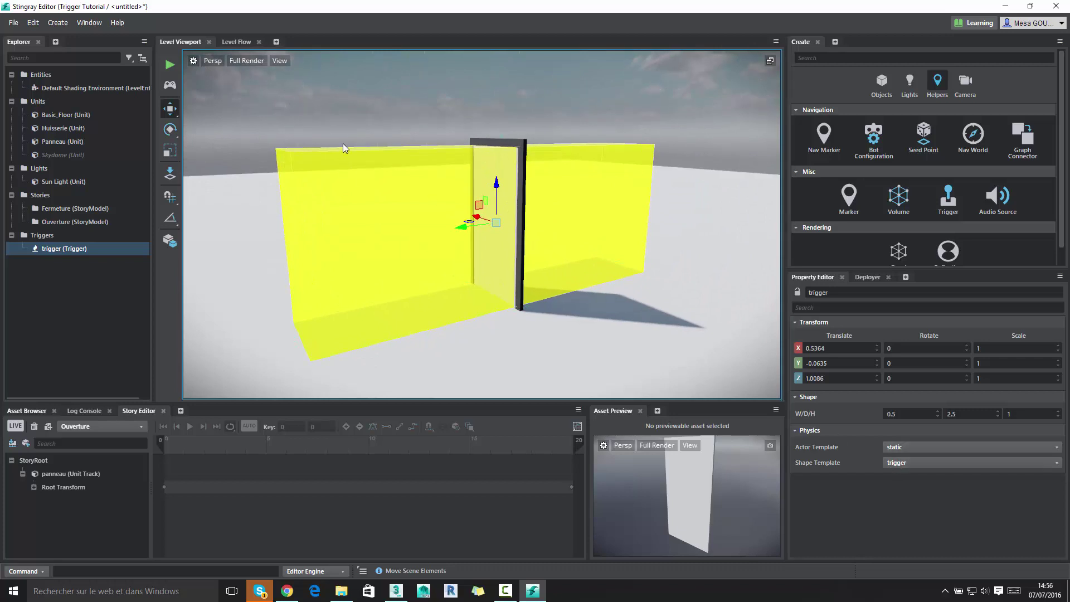
- Choose character_trigger as the trigger's Shape Template, then deselect it
{"action": "left_click", "coordinate": [885, 463]}
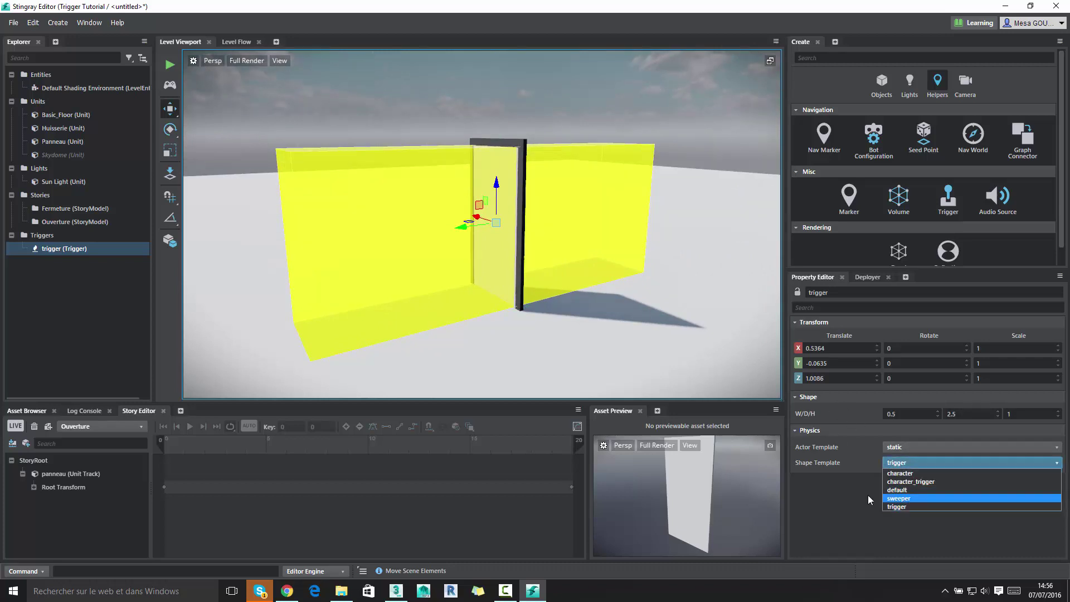
{"action": "left_click", "coordinate": [906, 481]}
{"action": "left_click_drag", "start_coordinate": [640, 377], "coordinate": [561, 222], "text": "alt"}
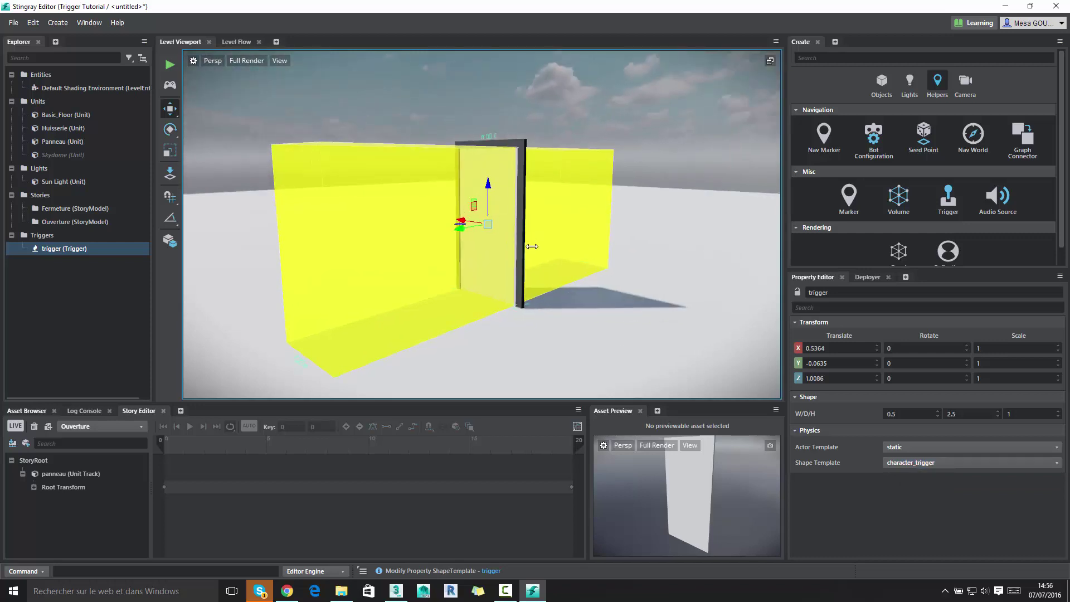
{"action": "left_click", "coordinate": [560, 231]}
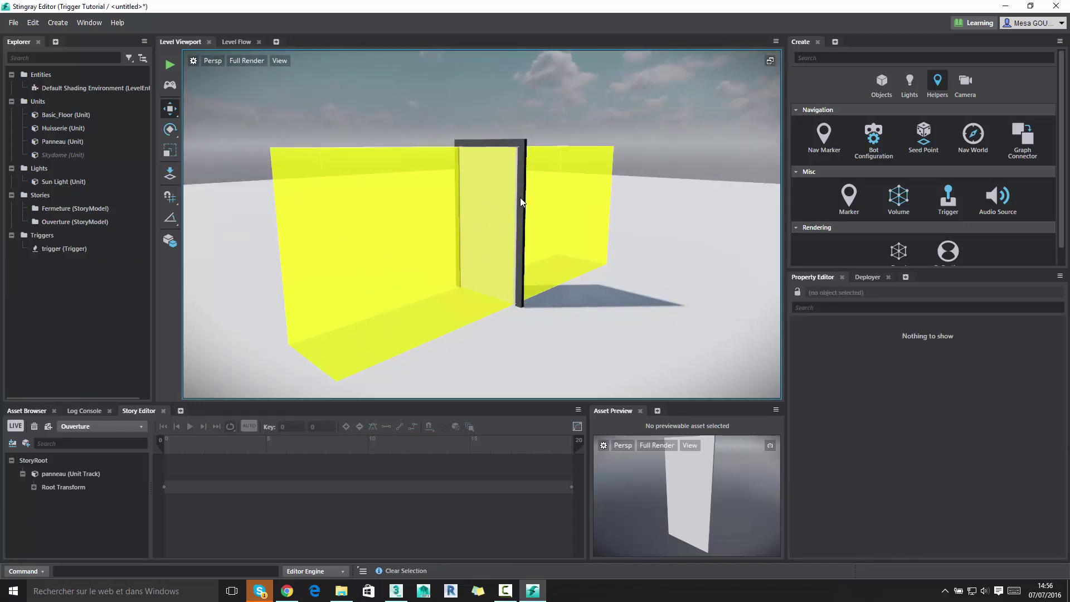
{"action": "mouse_move", "coordinate": [466, 259]}
{"action": "left_mouse_down", "text": "alt"}
{"action": "mouse_move", "coordinate": [441, 318]}
{"action": "mouse_move", "coordinate": [483, 310]}
{"action": "left_mouse_up", "text": "alt"}
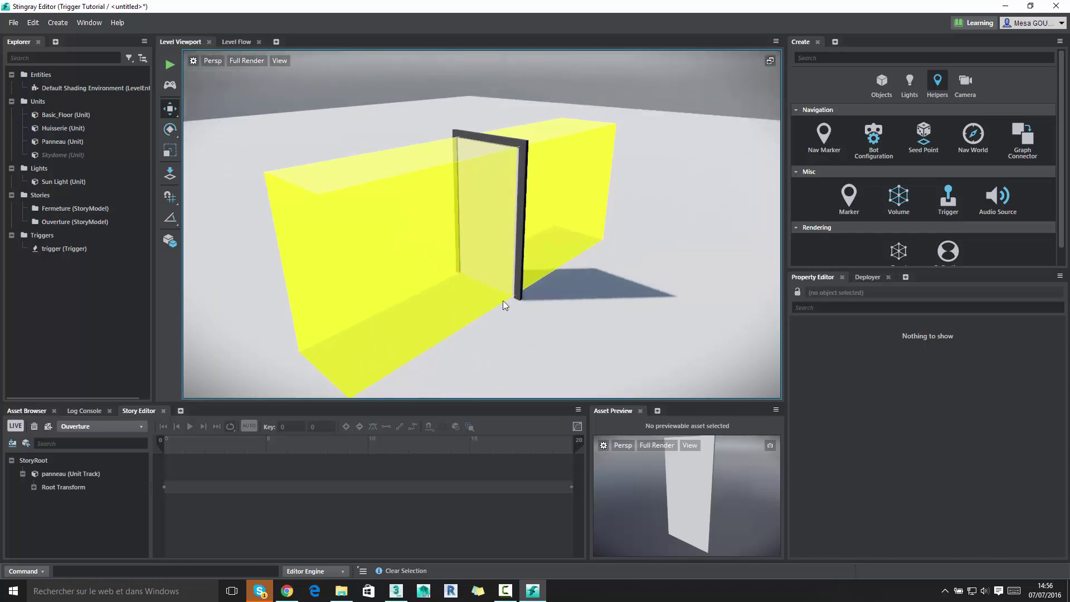
{"action": "left_click_drag", "start_coordinate": [358, 196], "coordinate": [353, 171], "text": "alt"}
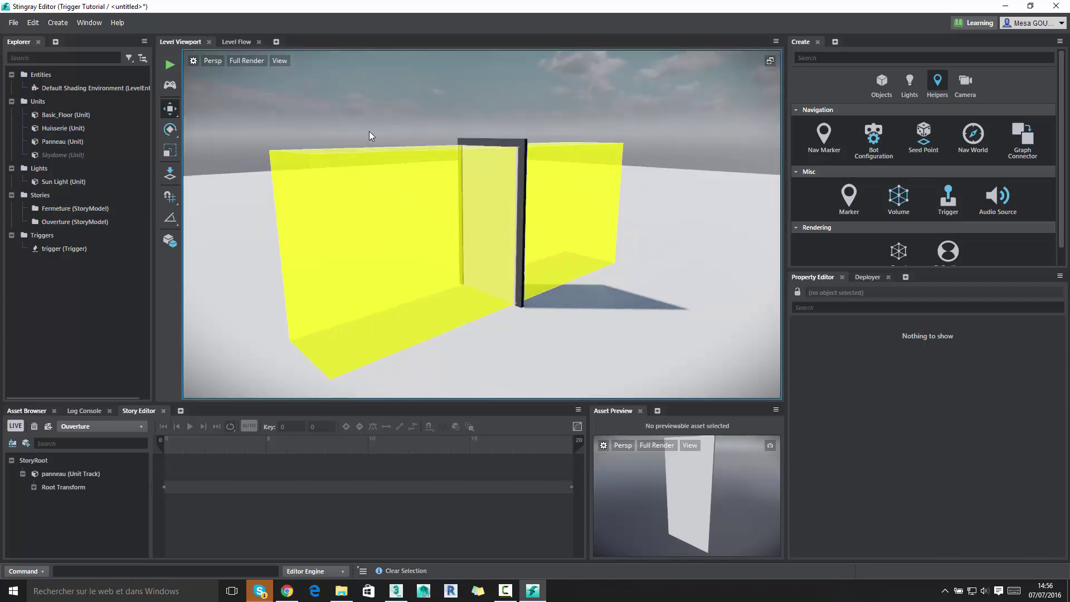
- In Level Flow, search 'level' and add a Level Loaded event node at the upper left
{"action": "left_click", "coordinate": [232, 43]}
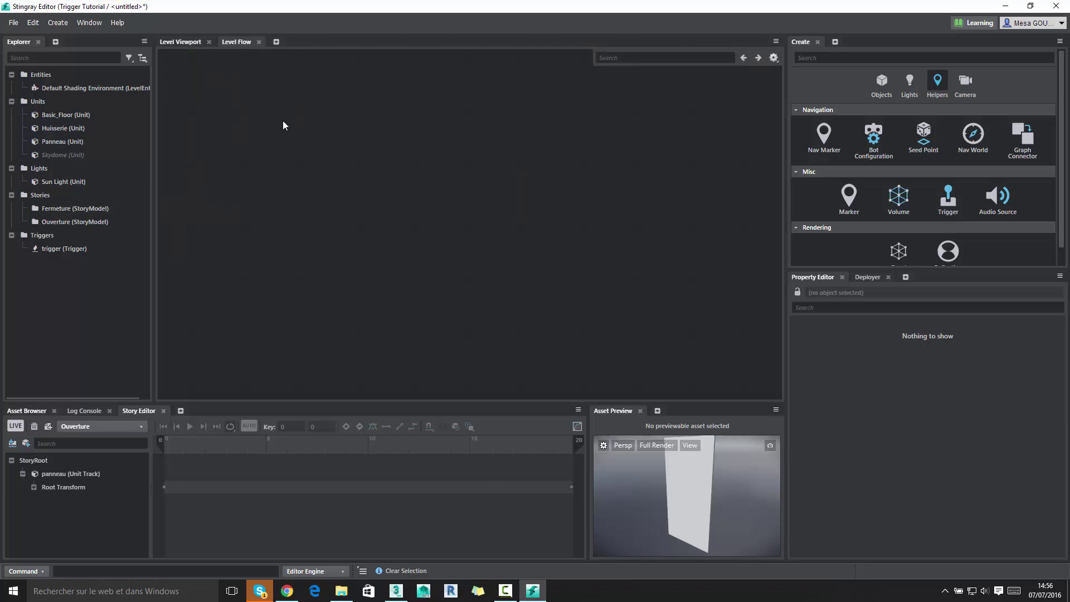
{"action": "right_click", "coordinate": [259, 244]}
{"action": "type", "text": "level"}
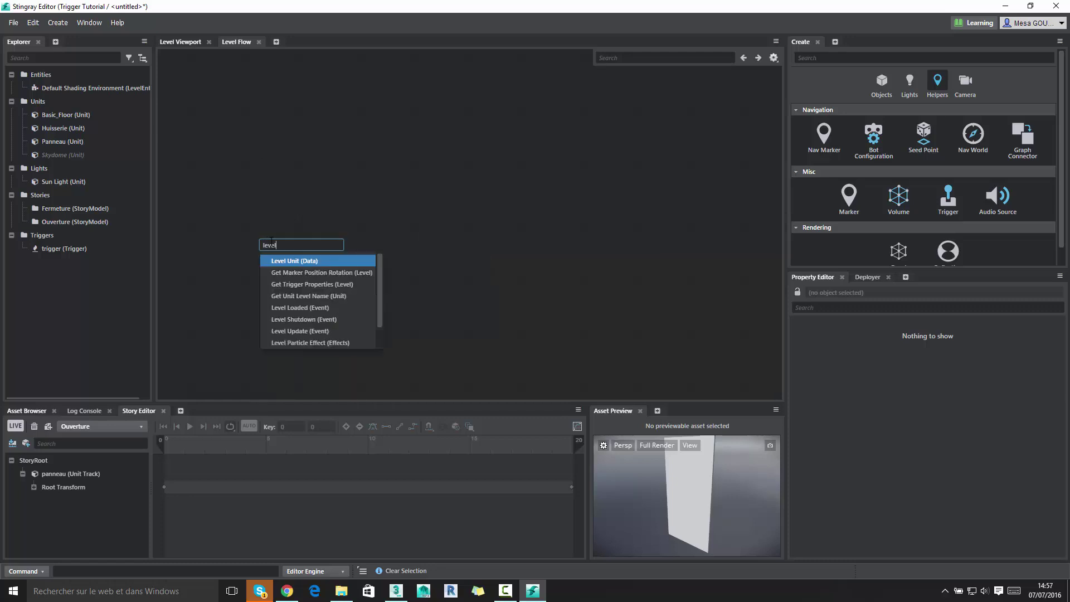
{"action": "left_click", "coordinate": [301, 308]}
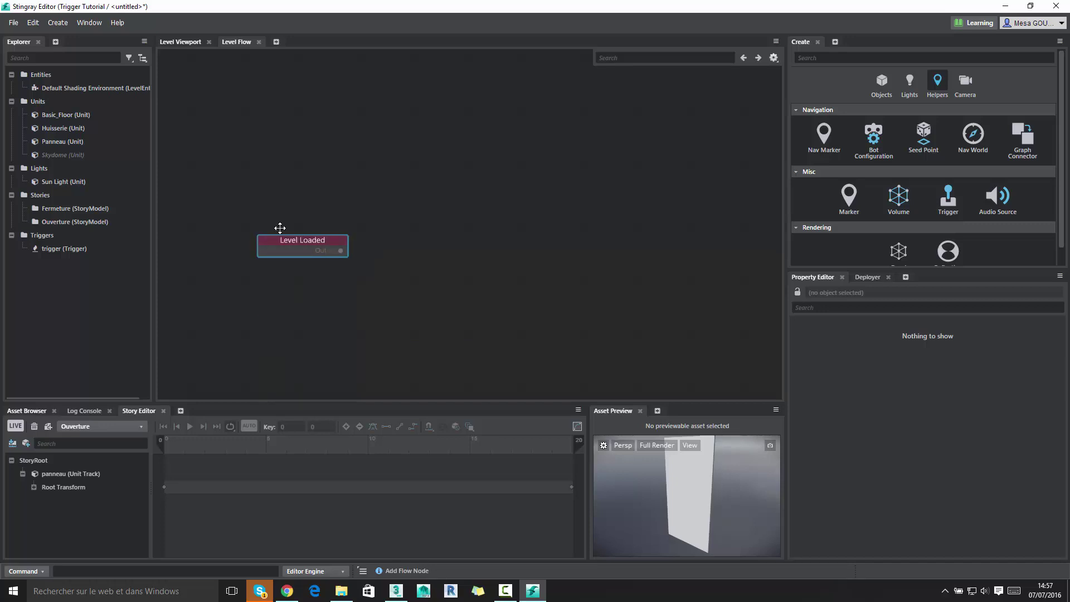
{"action": "left_click_drag", "start_coordinate": [280, 229], "coordinate": [234, 209]}
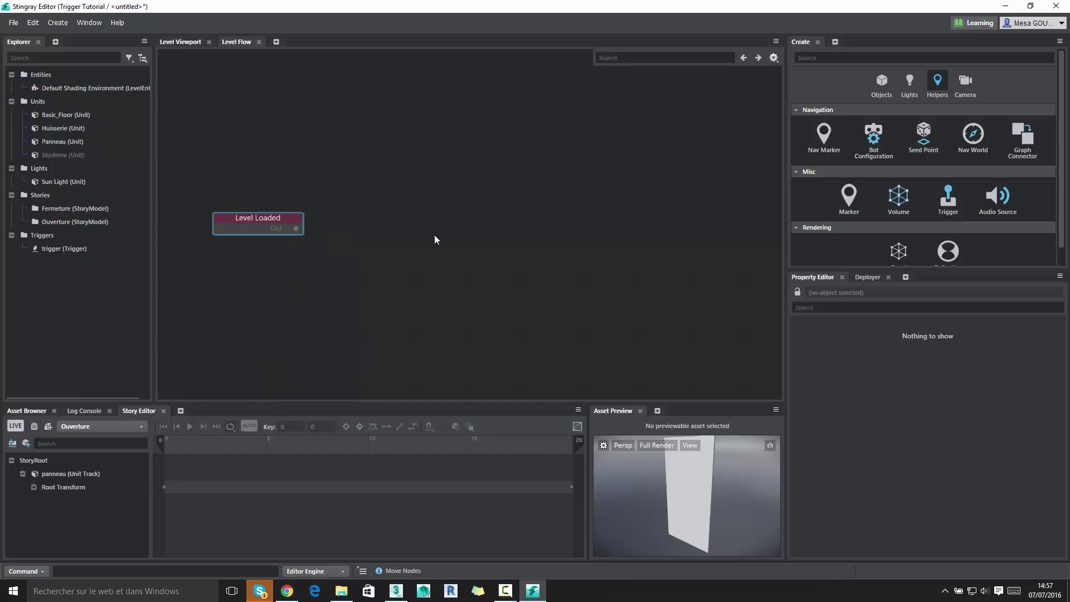
- Rename the trigger to trigger_Panneau in the Property Editor
{"action": "left_click", "coordinate": [192, 41]}
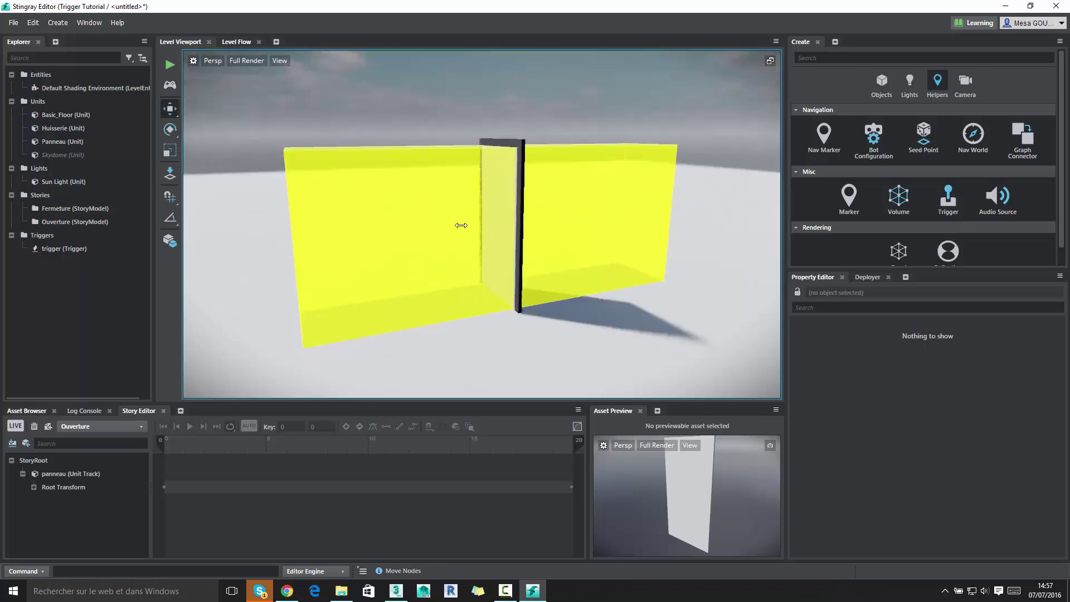
{"action": "left_click", "coordinate": [237, 42]}
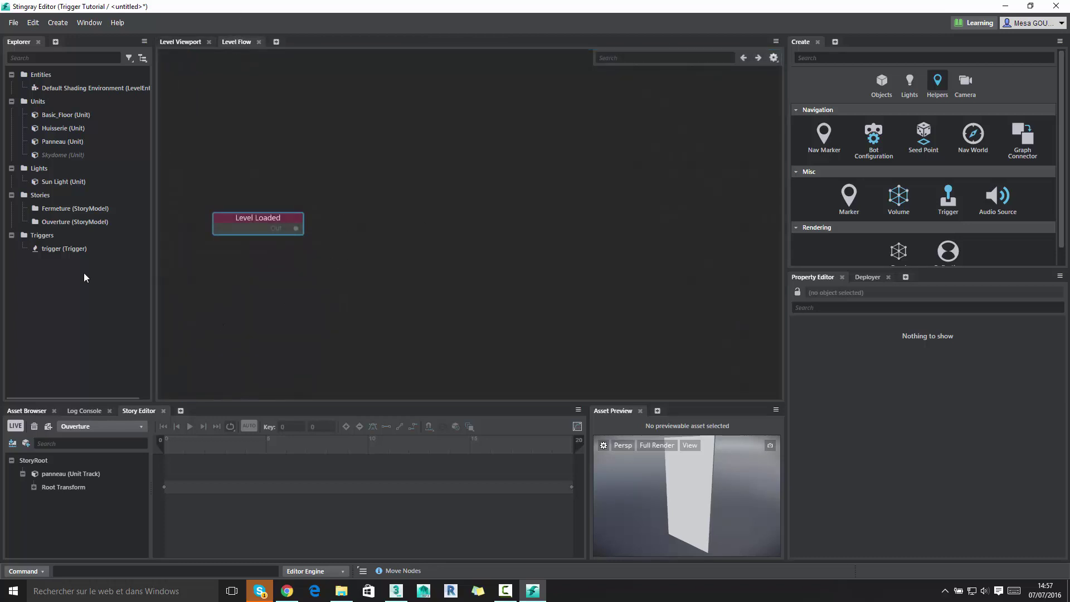
{"action": "left_click", "coordinate": [60, 249]}
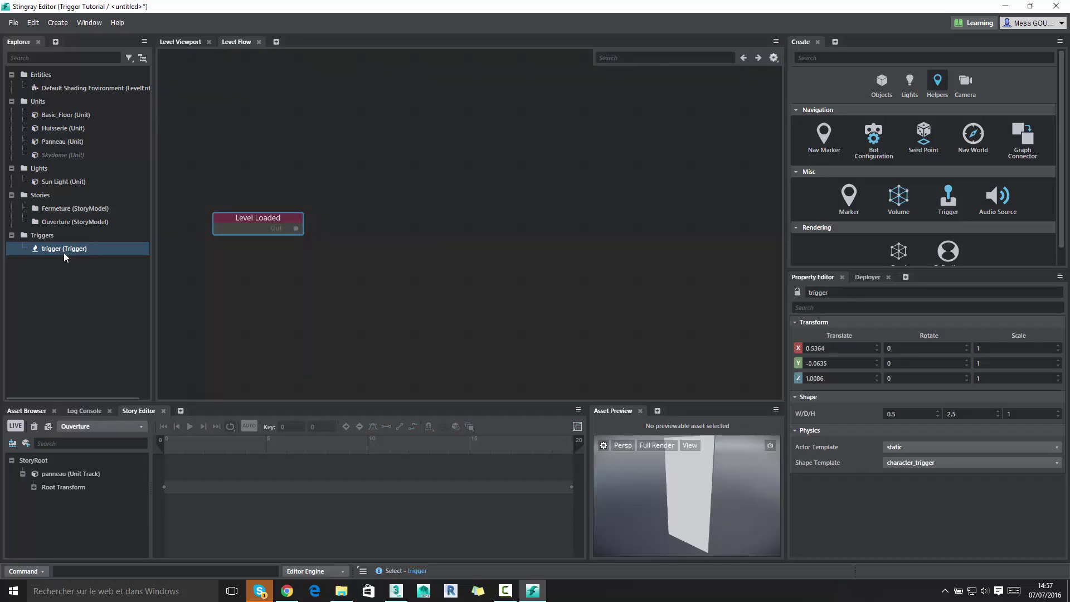
{"action": "left_click", "coordinate": [839, 294]}
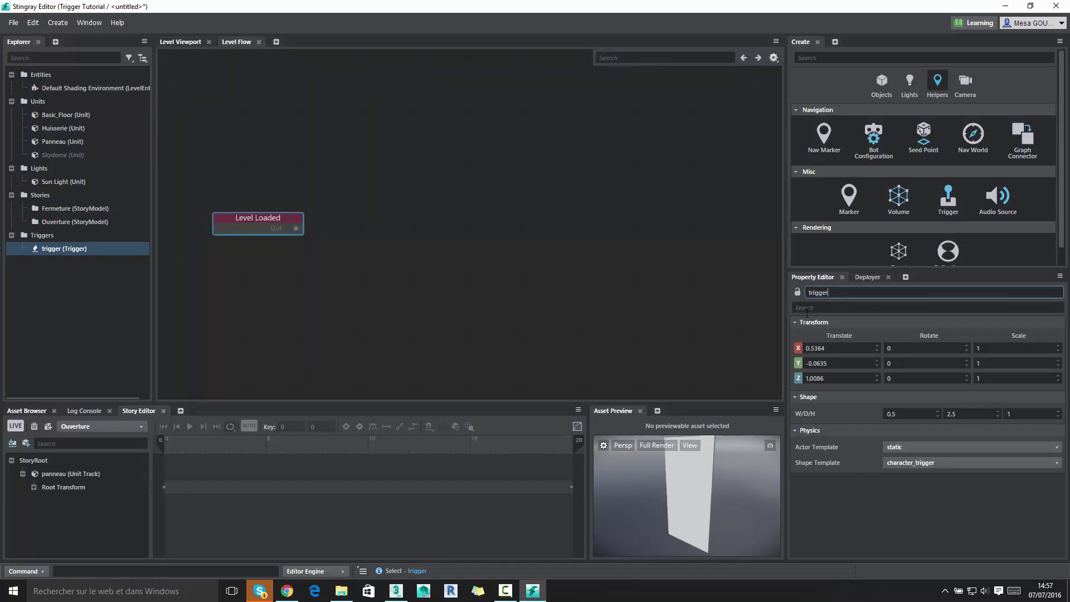
{"action": "type", "text": "_Pa"}
{"action": "type", "text": "nneau"}
{"action": "key", "text": "Return"}
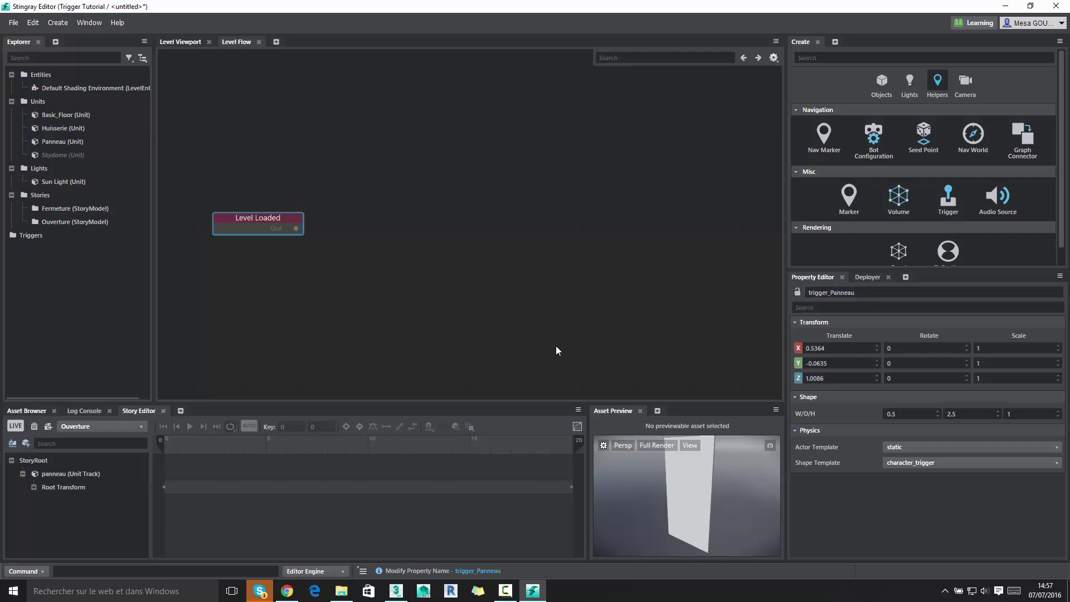
{"action": "left_click", "coordinate": [87, 252]}
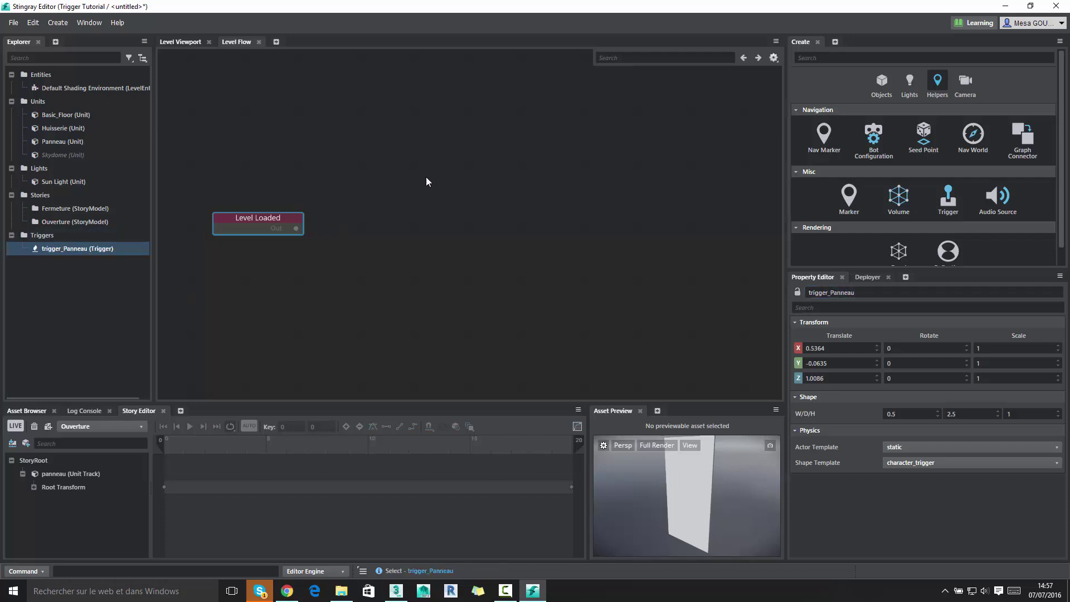
- With trigger_Panneau selected, create its Level Trigger node in the flow graph
{"action": "right_click", "coordinate": [443, 145]}
{"action": "left_click", "coordinate": [219, 247]}
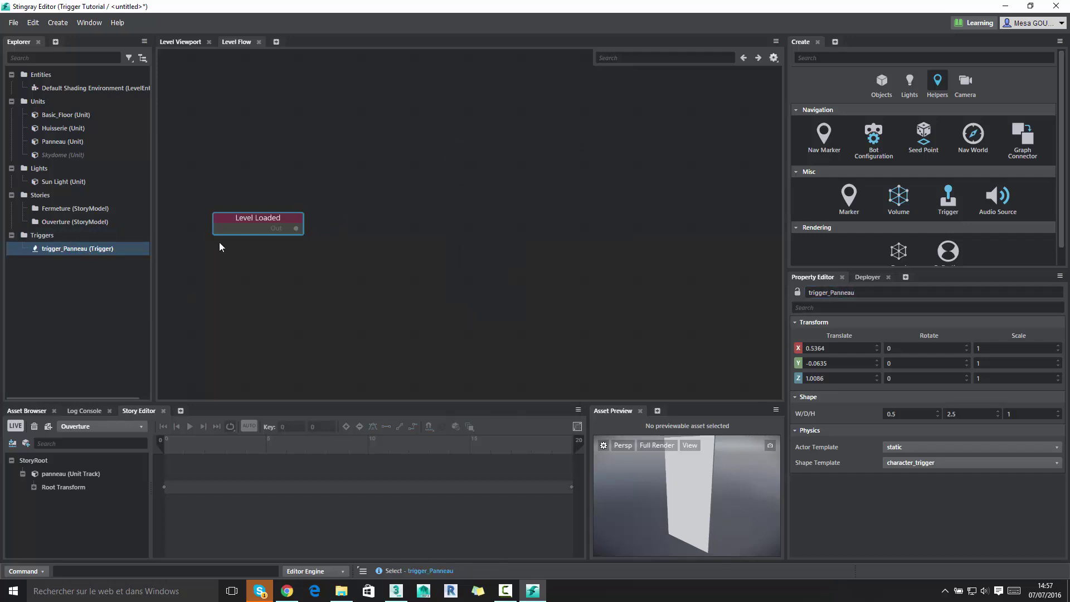
{"action": "left_click", "coordinate": [72, 219]}
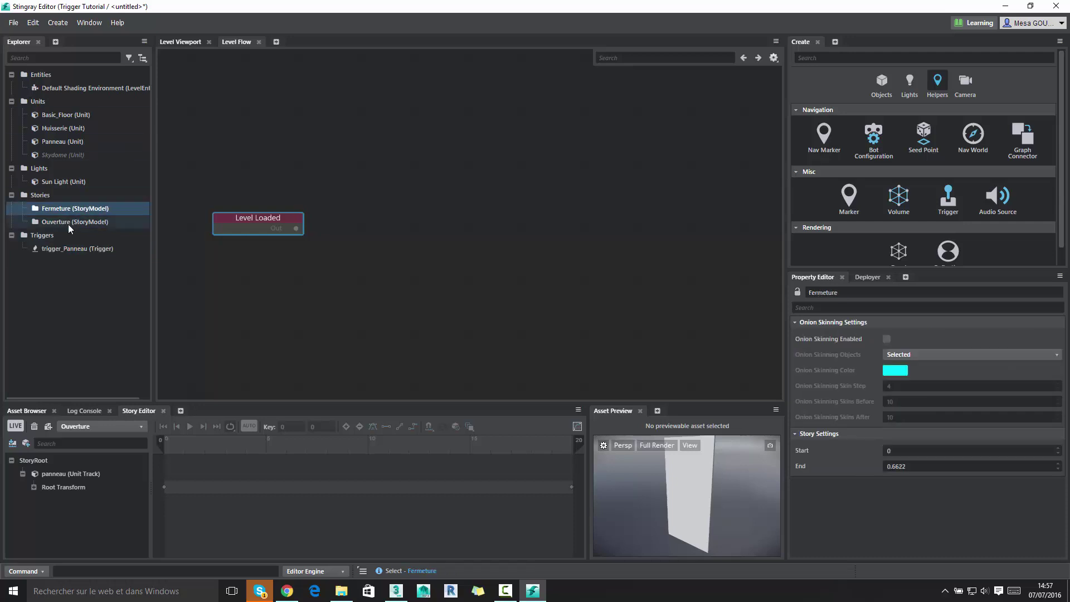
{"action": "left_click", "coordinate": [65, 250]}
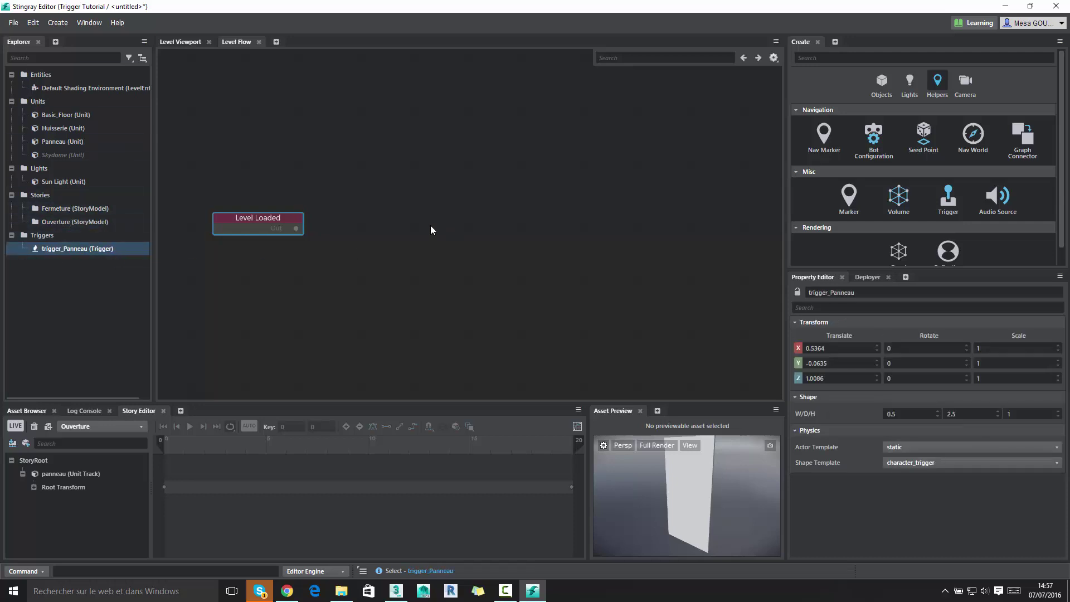
{"action": "right_click", "coordinate": [455, 152]}
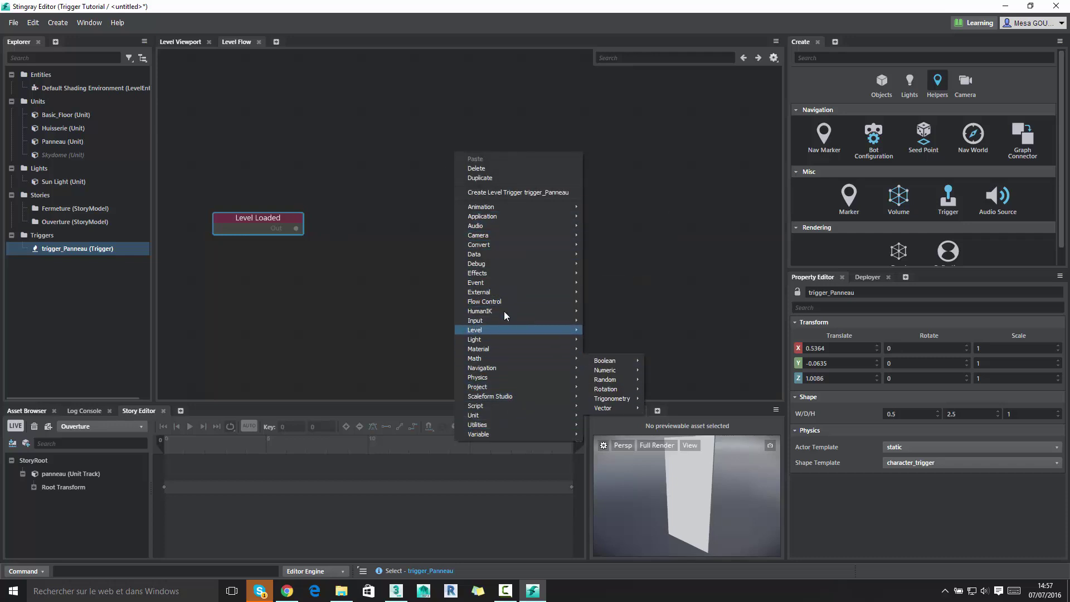
{"action": "mouse_move", "coordinate": [503, 305]}
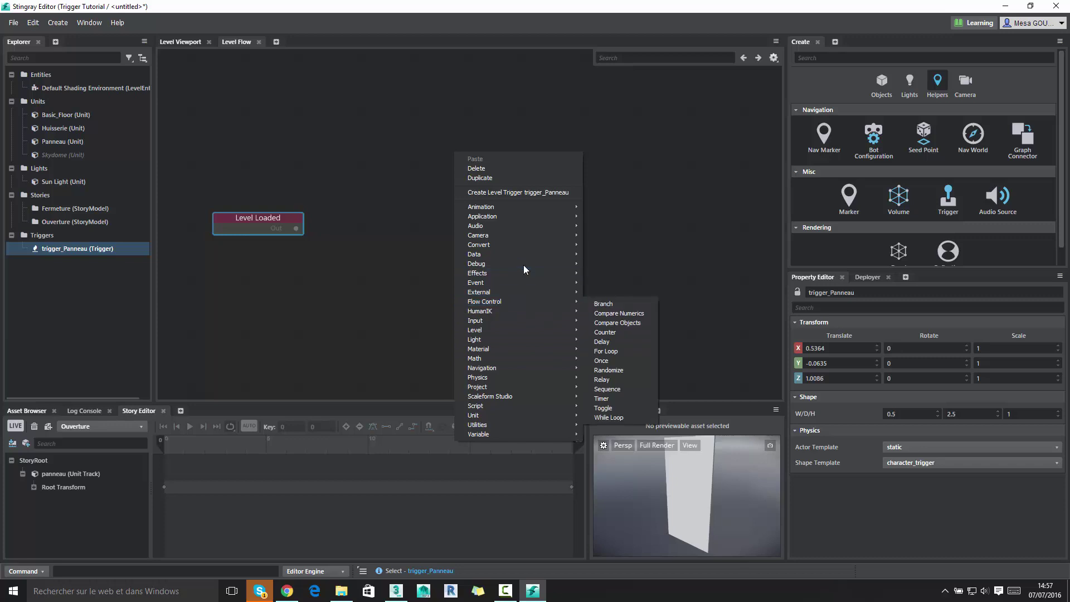
{"action": "mouse_move", "coordinate": [504, 236]}
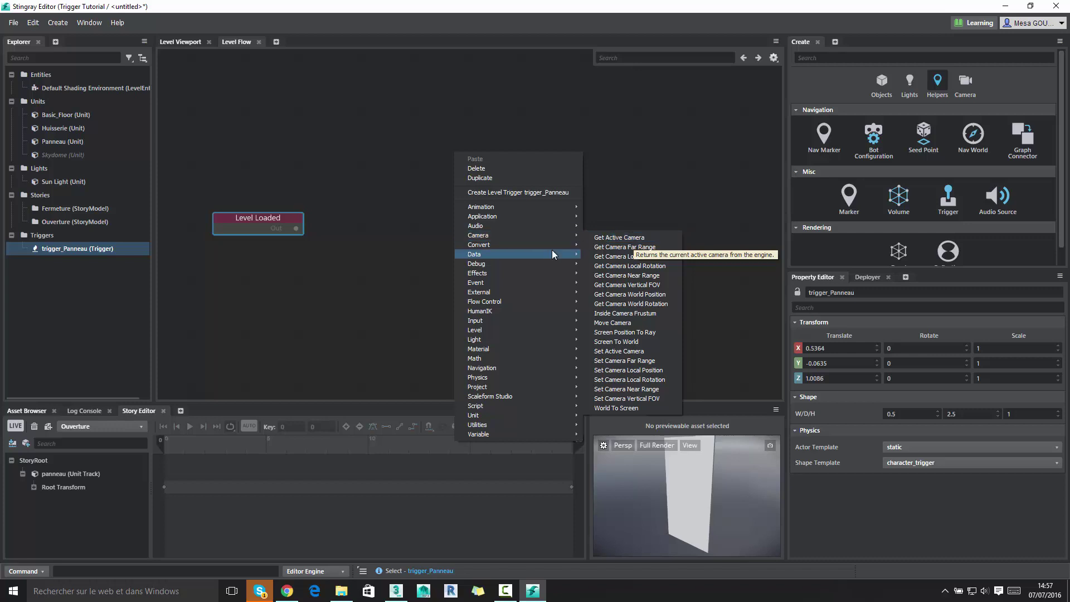
{"action": "left_click", "coordinate": [333, 281]}
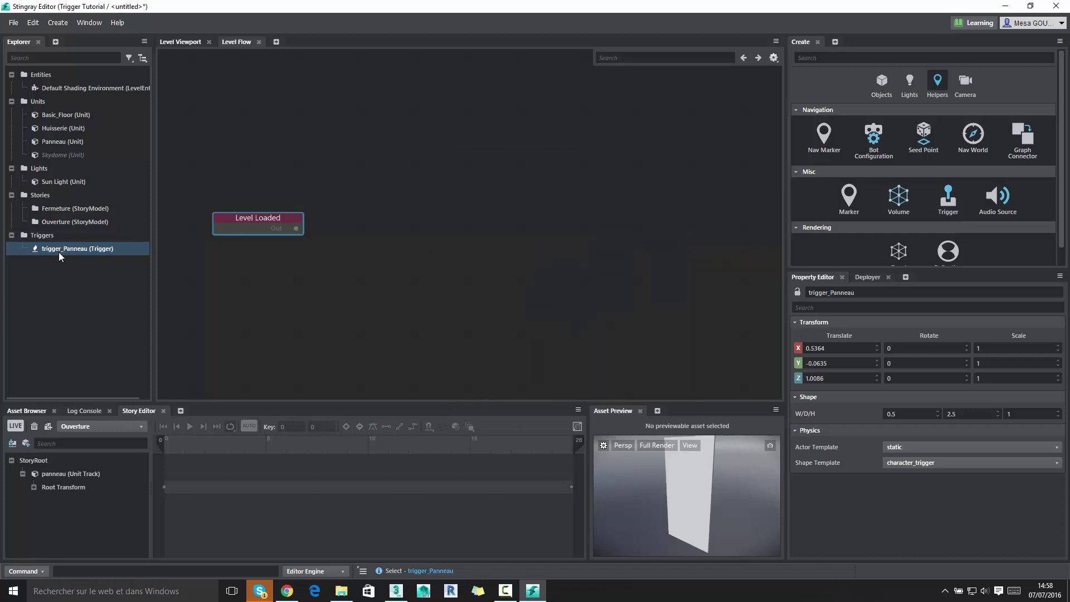
{"action": "left_click", "coordinate": [289, 279]}
{"action": "right_click", "coordinate": [417, 157]}
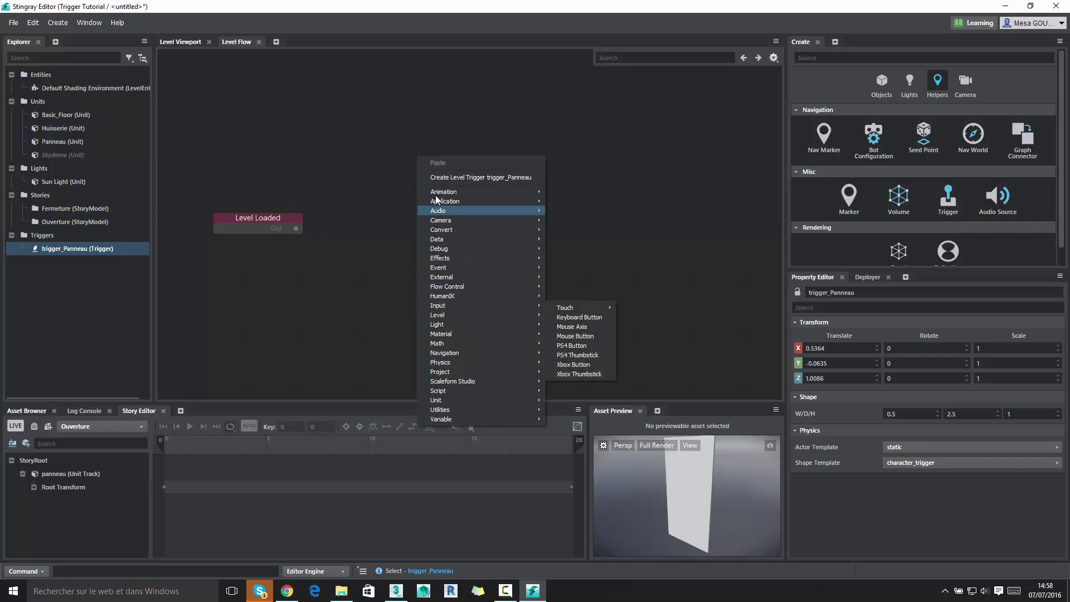
{"action": "left_click", "coordinate": [465, 177]}
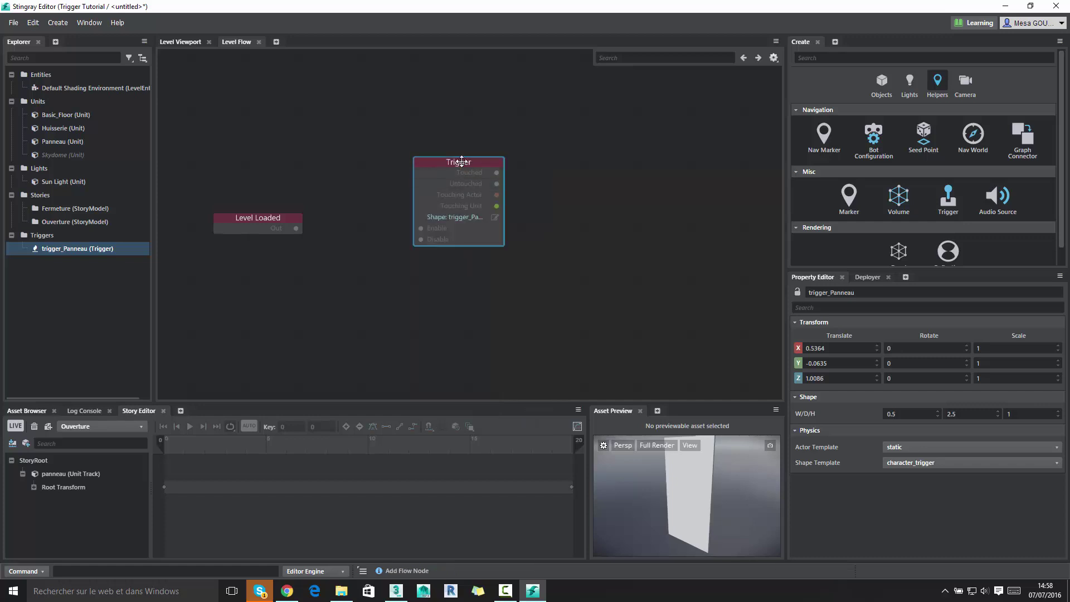
- Arrange the Trigger and Level Loaded nodes closer together at the top left
{"action": "left_click_drag", "start_coordinate": [459, 162], "coordinate": [403, 158]}
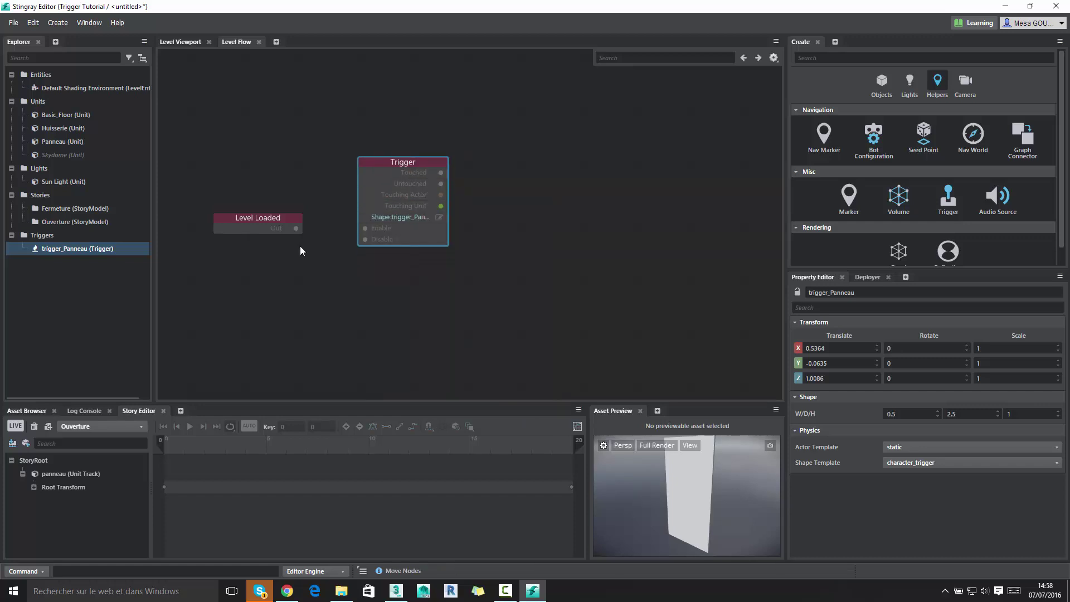
{"action": "left_click", "coordinate": [255, 217]}
{"action": "left_click_drag", "start_coordinate": [253, 208], "coordinate": [242, 197]}
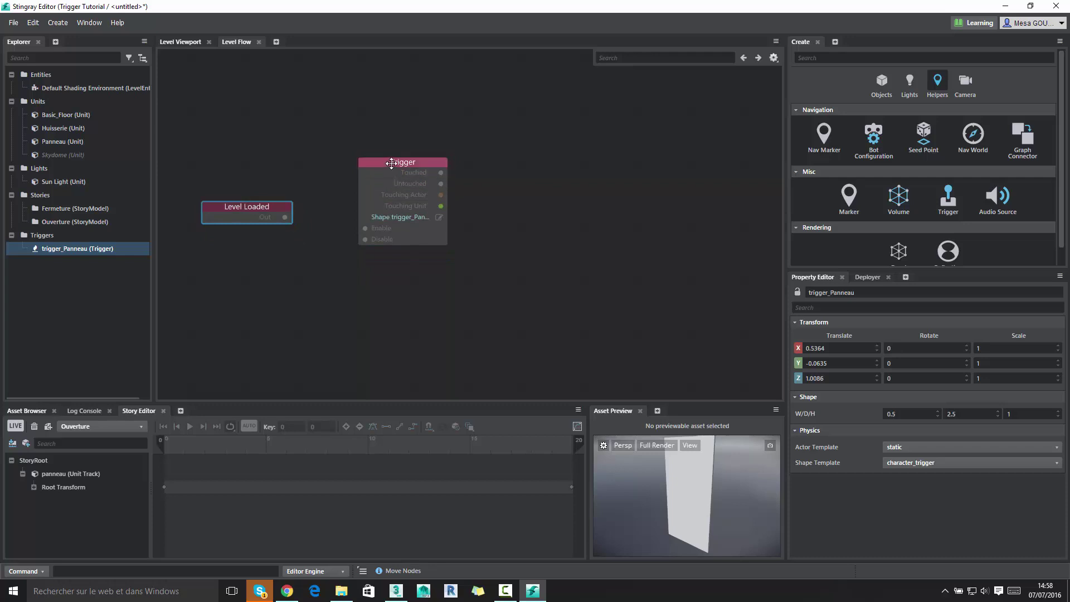
{"action": "left_click_drag", "start_coordinate": [410, 170], "coordinate": [386, 159]}
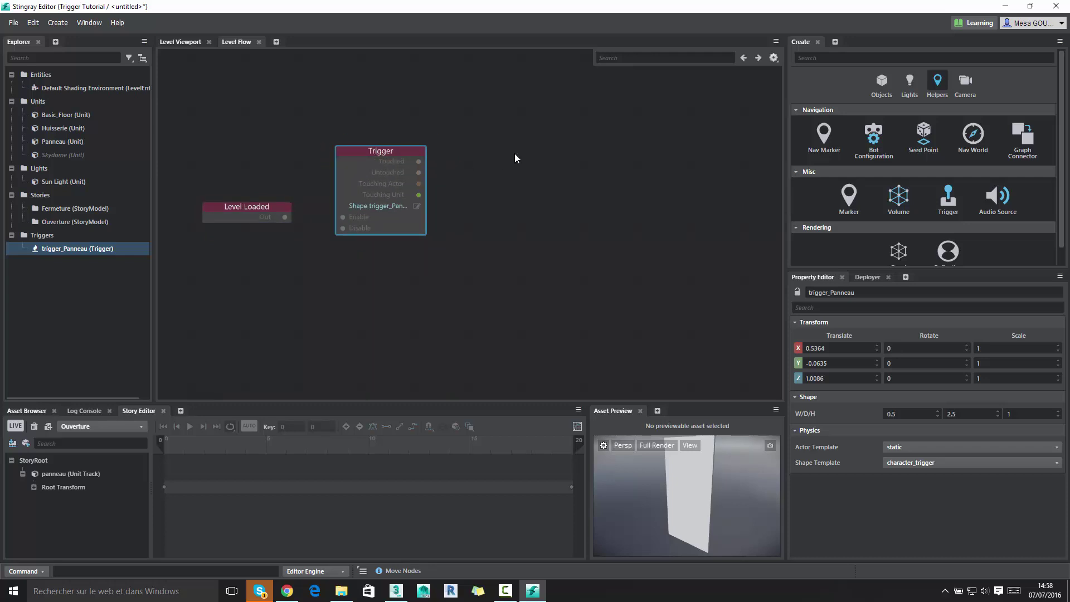
- Wire Level Loaded's Out to the Trigger node's Enable input
{"action": "right_click", "coordinate": [514, 154]}
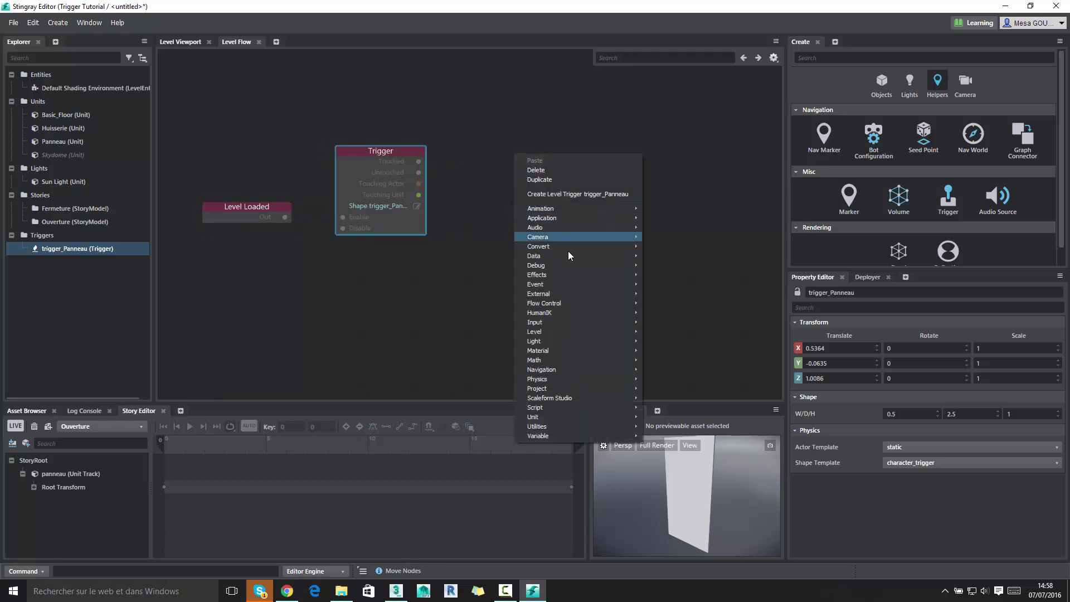
{"action": "left_click", "coordinate": [500, 131]}
{"action": "left_click", "coordinate": [254, 207]}
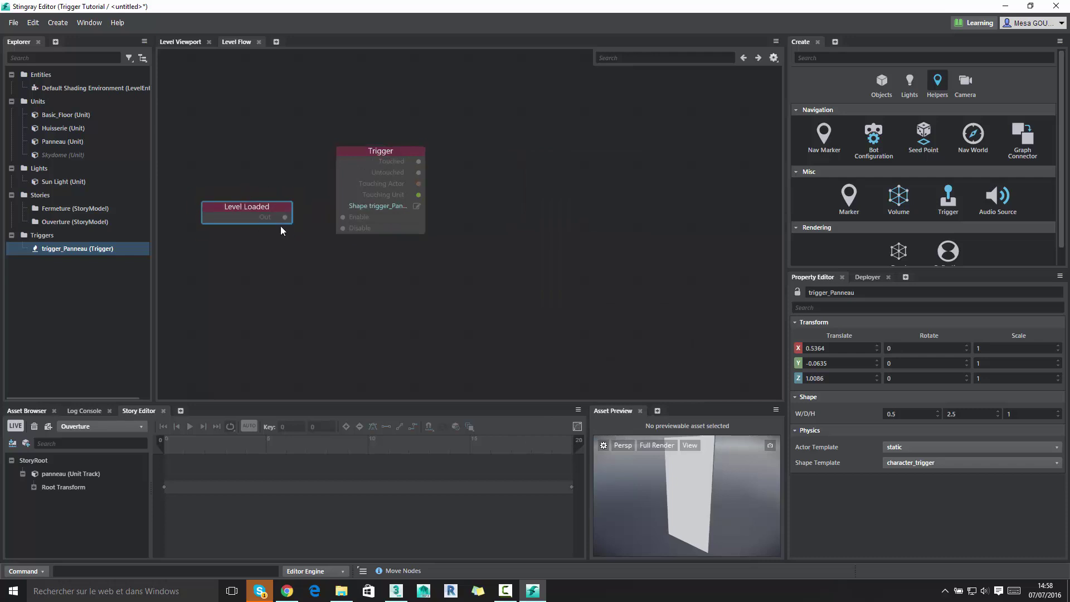
{"action": "left_click_drag", "start_coordinate": [285, 216], "coordinate": [343, 217]}
{"action": "mouse_move", "coordinate": [372, 151]}
{"action": "left_mouse_down"}
{"action": "mouse_move", "coordinate": [350, 163]}
{"action": "mouse_move", "coordinate": [396, 152]}
{"action": "left_mouse_up"}
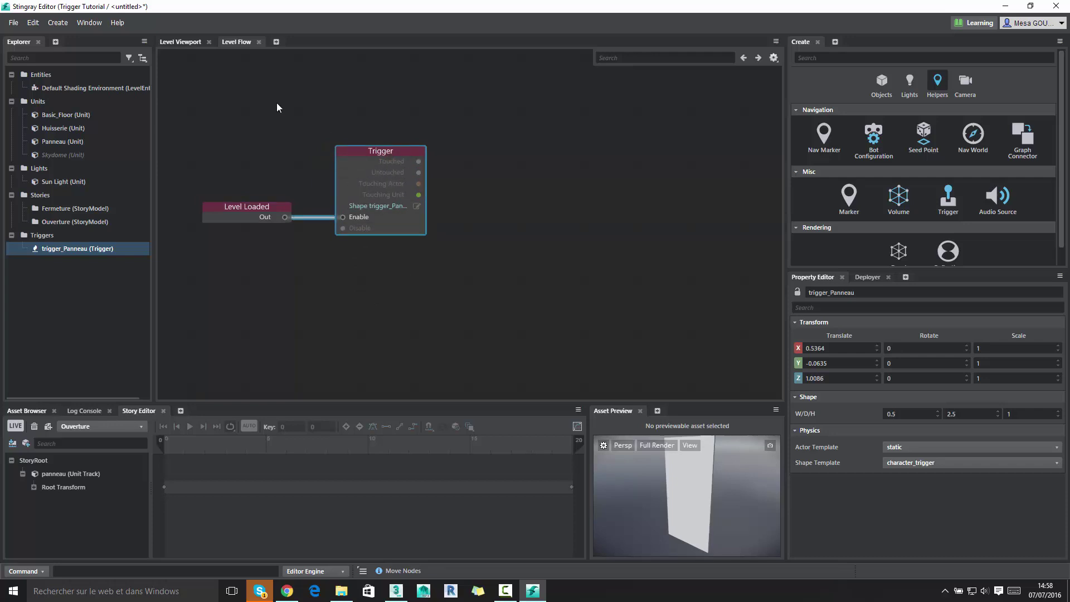
{"action": "left_click", "coordinate": [178, 43]}
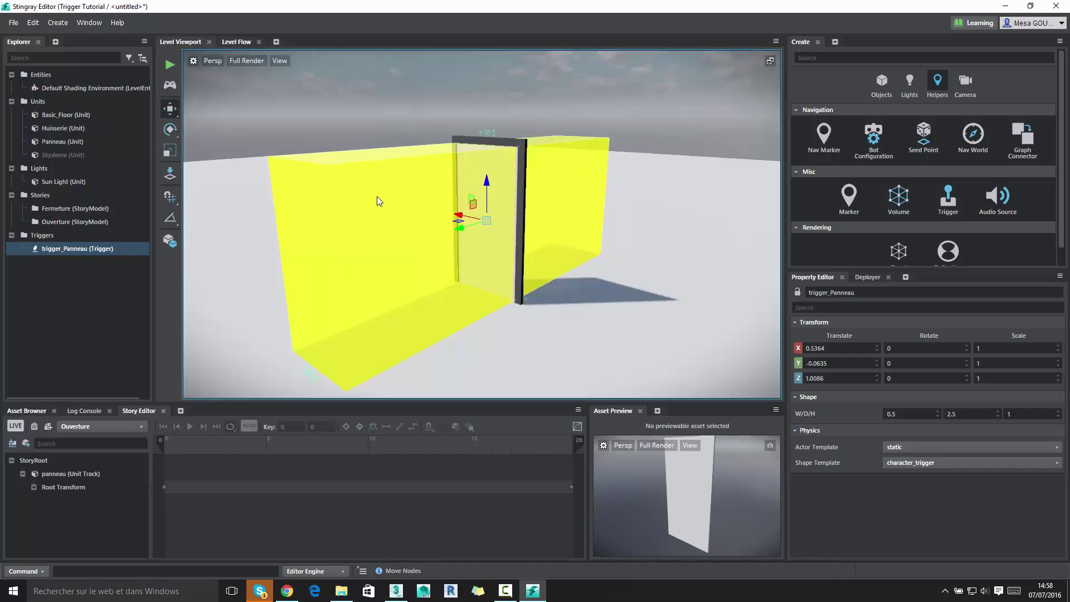
{"action": "left_click", "coordinate": [237, 42]}
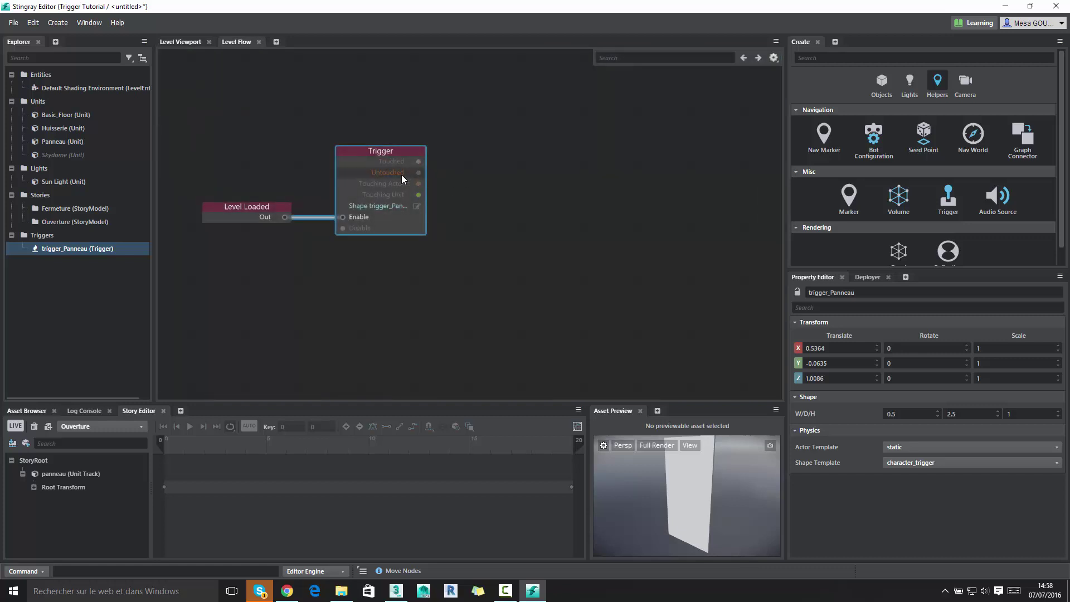
{"action": "left_click", "coordinate": [516, 203]}
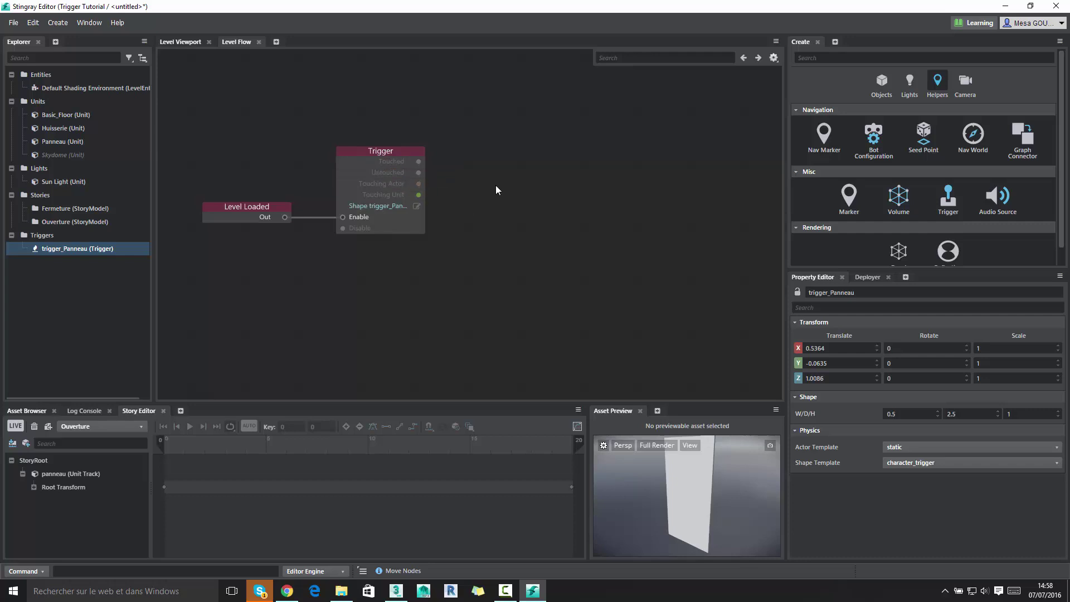
- Add a Level Story node for Ouverture and wire Trigger's Touched to its Play
{"action": "left_click", "coordinate": [64, 210]}
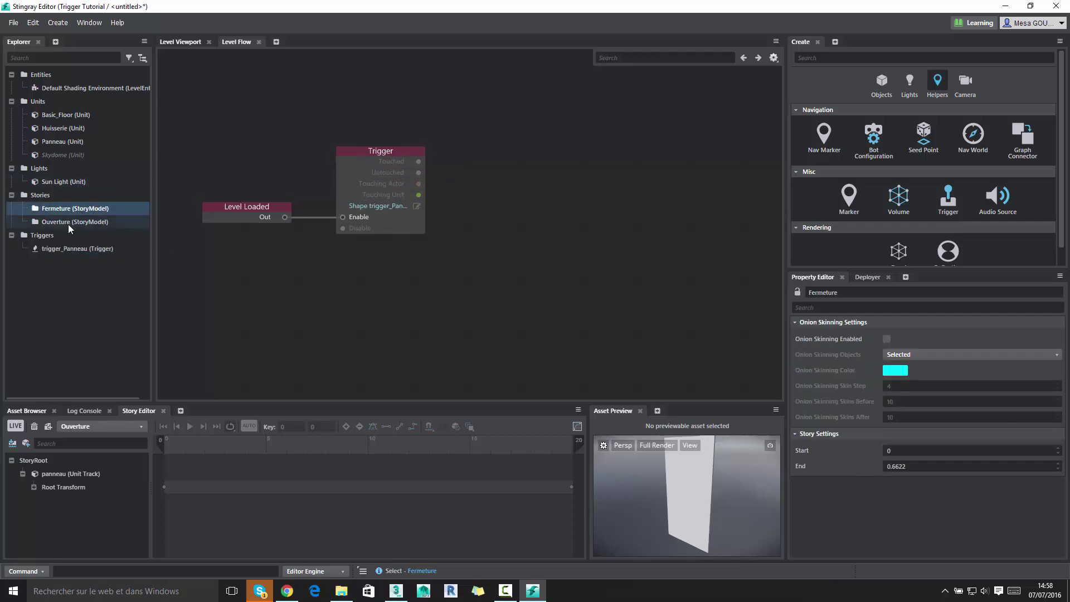
{"action": "left_click", "coordinate": [68, 223]}
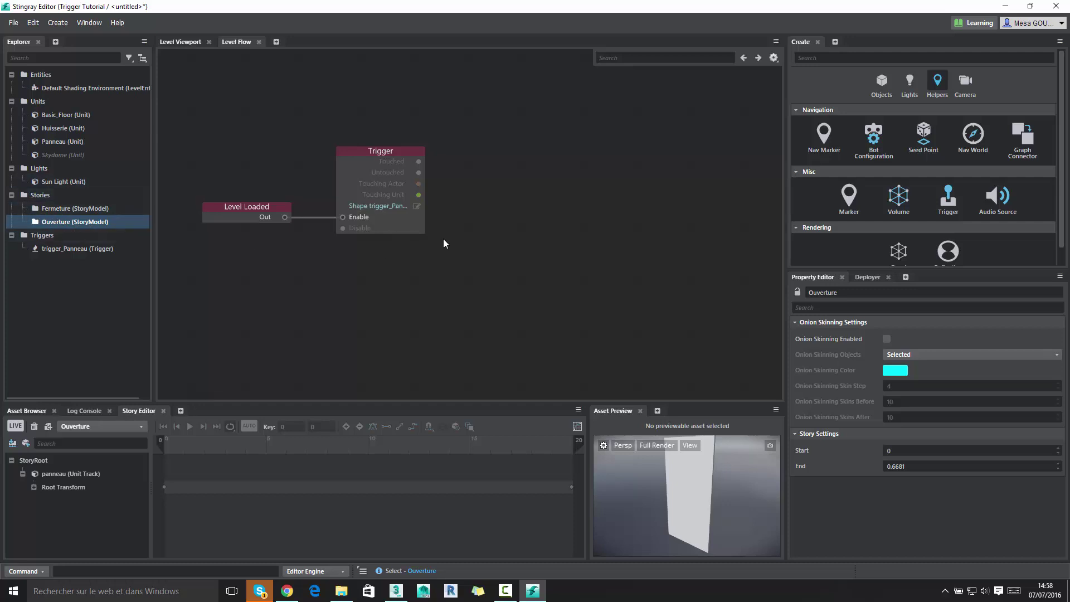
{"action": "right_click", "coordinate": [501, 149]}
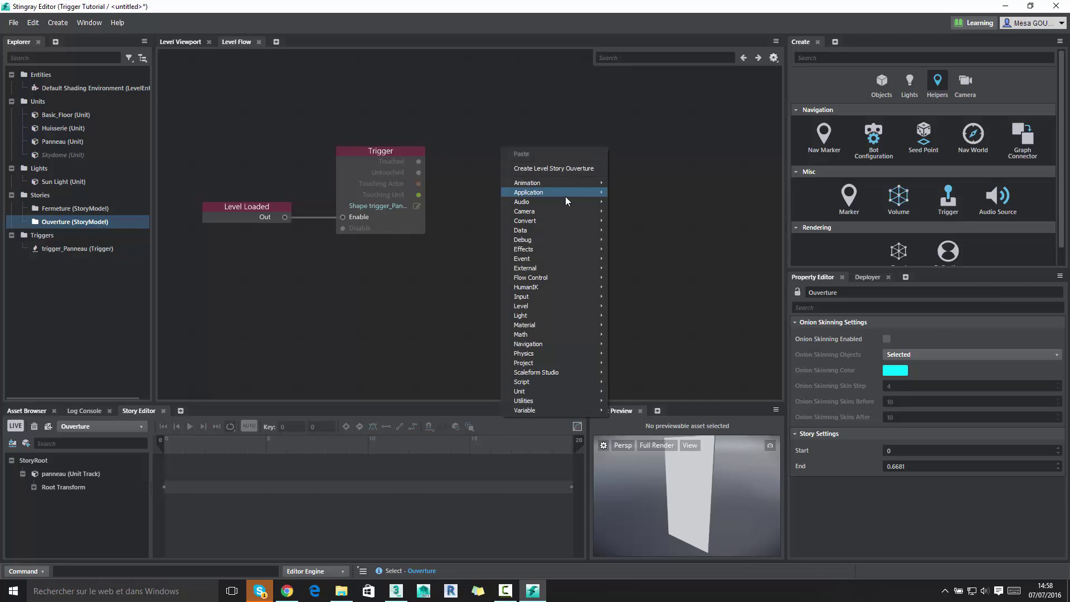
{"action": "left_click", "coordinate": [560, 166]}
{"action": "left_click_drag", "start_coordinate": [561, 166], "coordinate": [568, 70]}
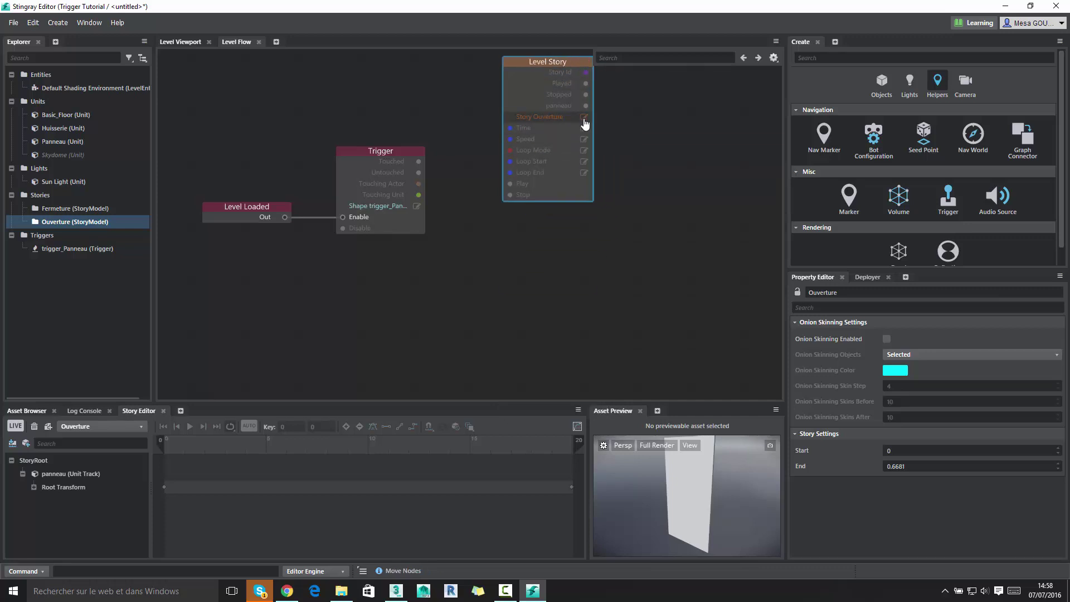
{"action": "left_click", "coordinate": [584, 118]}
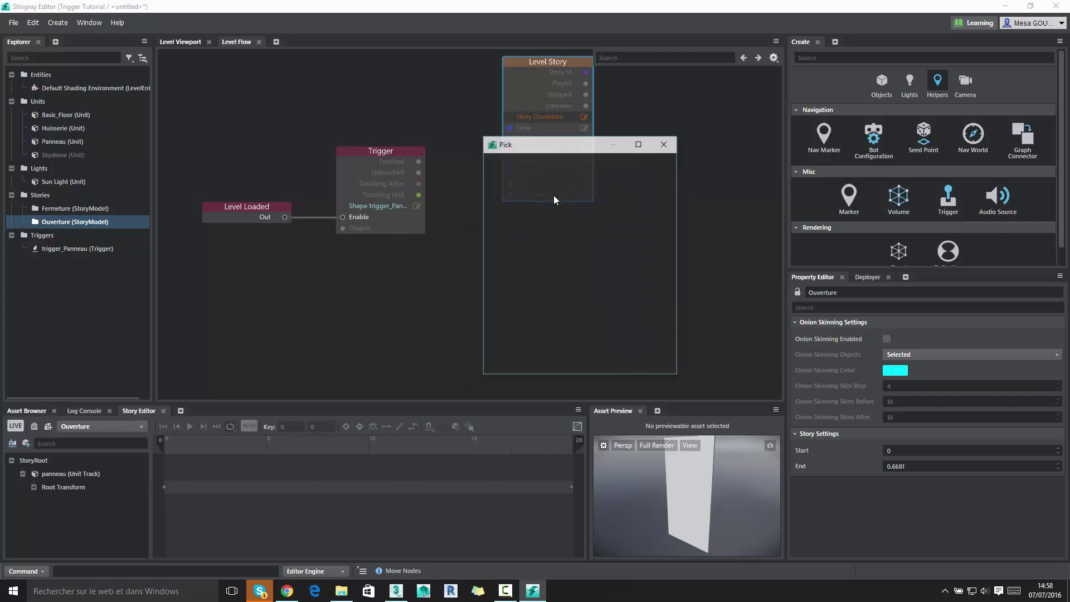
{"action": "left_click", "coordinate": [665, 144]}
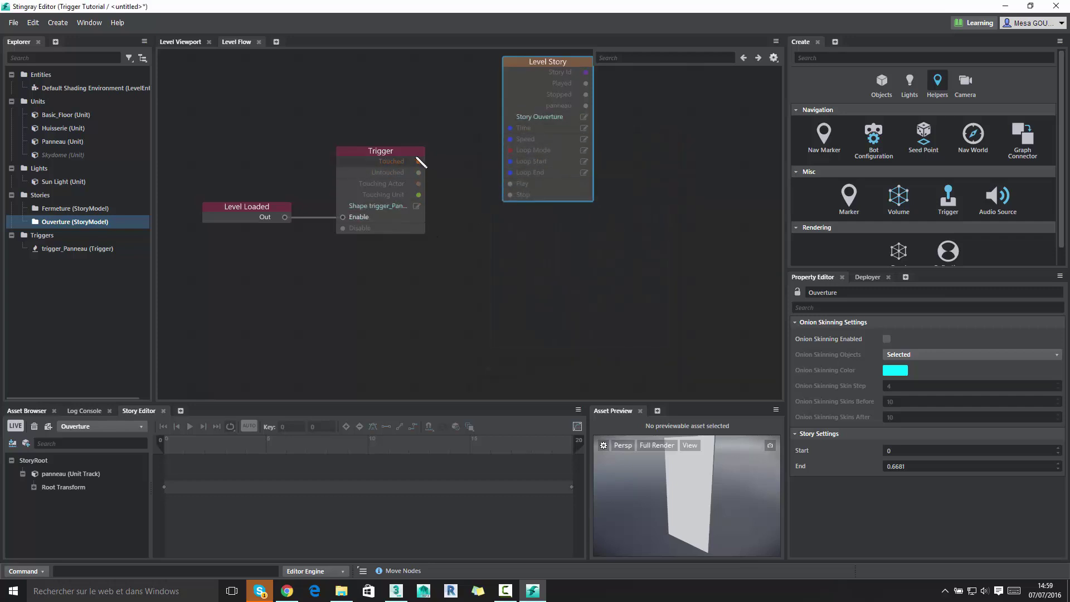
{"action": "left_click_drag", "start_coordinate": [418, 162], "coordinate": [510, 184]}
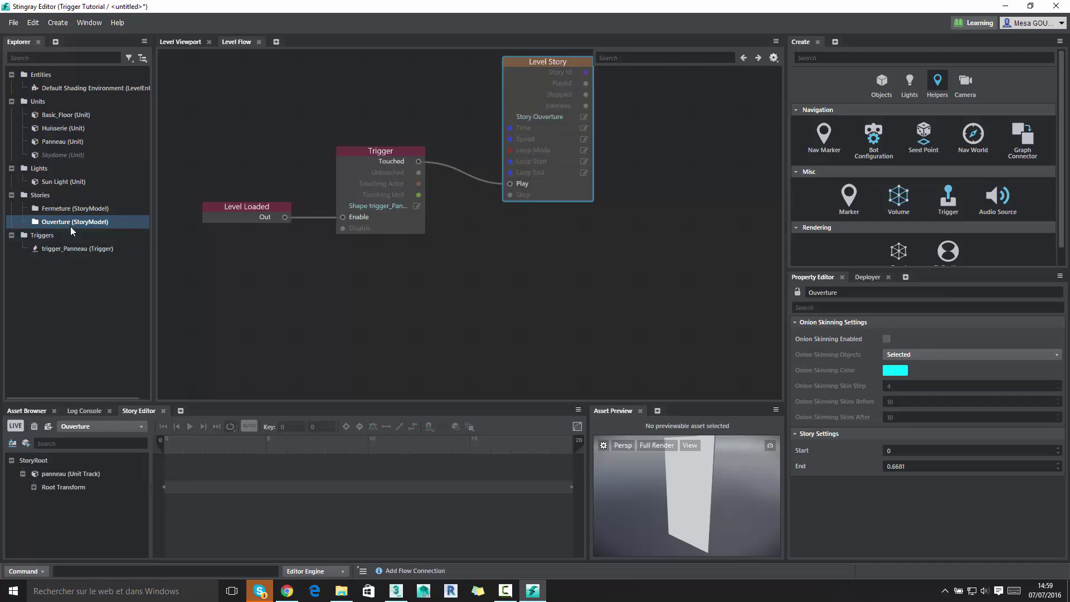
- Add a Level Story node for Fermeture below it, wired from Untouched to Play
{"action": "left_click", "coordinate": [80, 210]}
{"action": "right_click", "coordinate": [540, 247]}
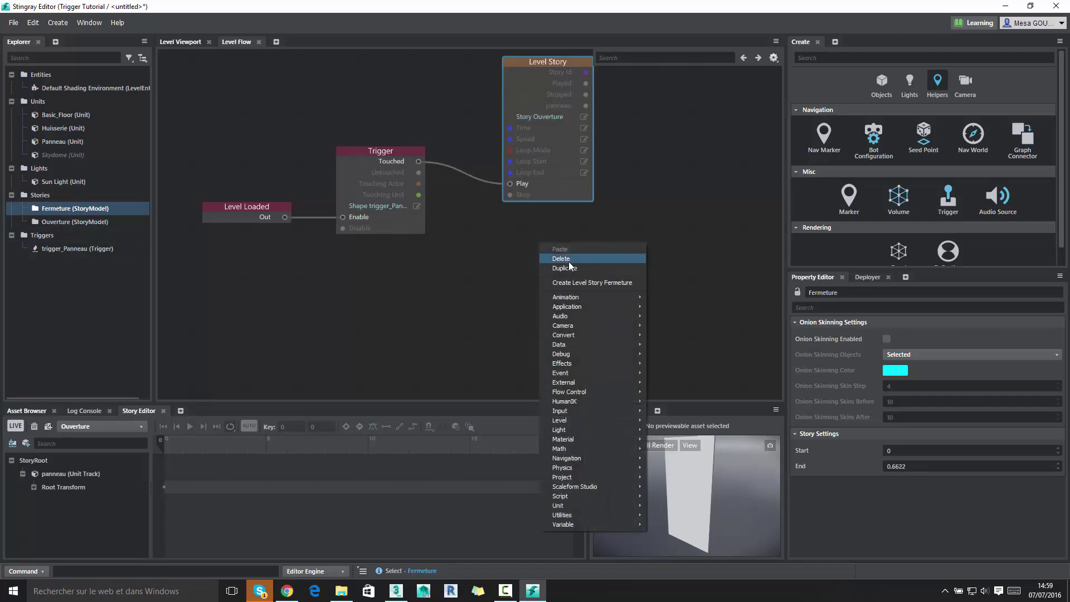
{"action": "left_click", "coordinate": [572, 283]}
{"action": "left_click_drag", "start_coordinate": [553, 252], "coordinate": [508, 227]}
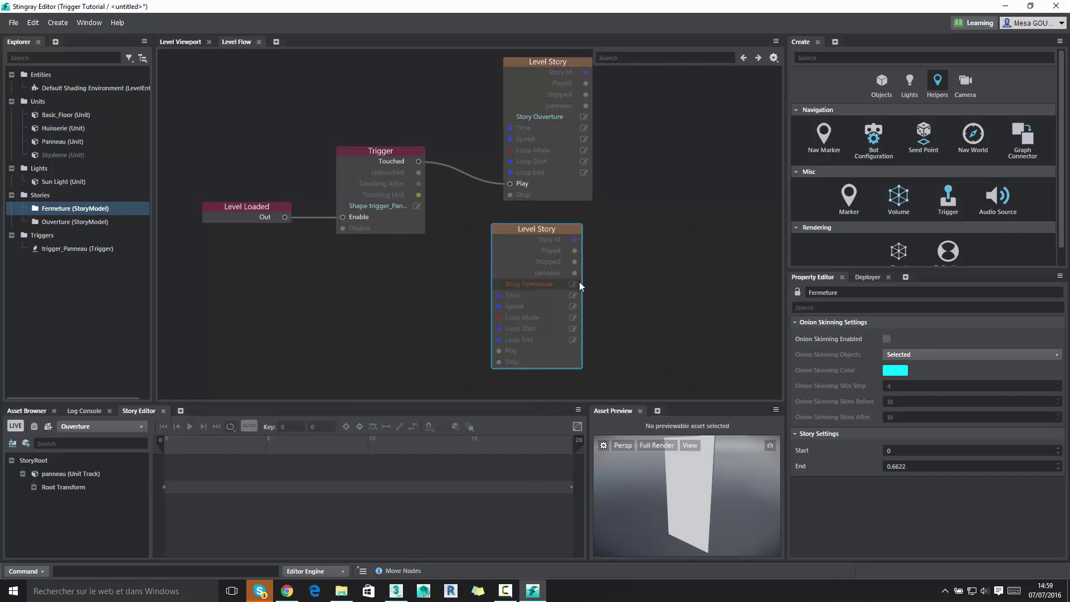
{"action": "left_click", "coordinate": [575, 285]}
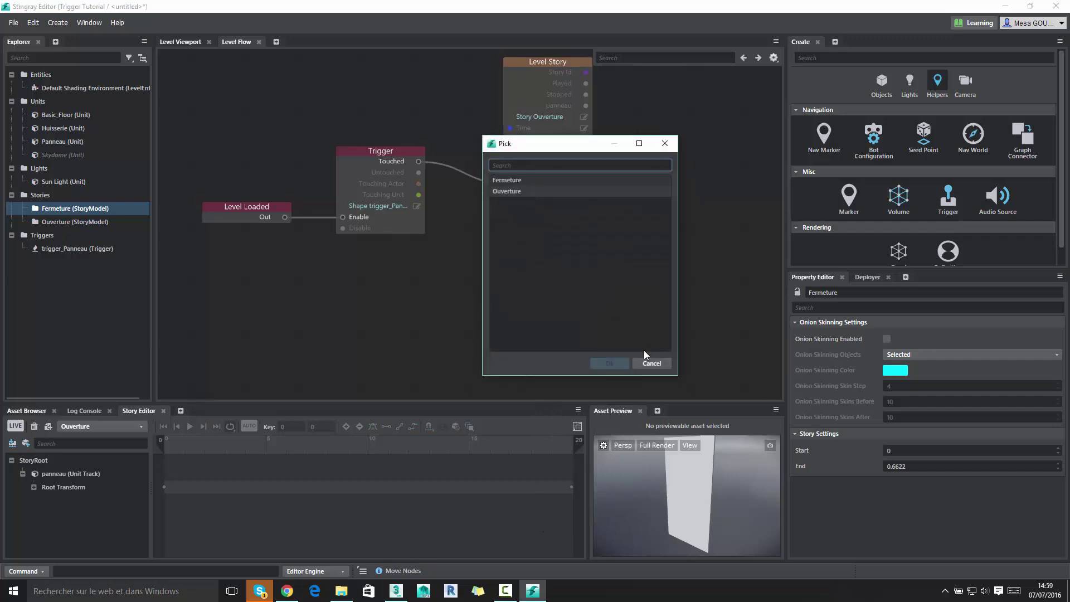
{"action": "left_click", "coordinate": [650, 363]}
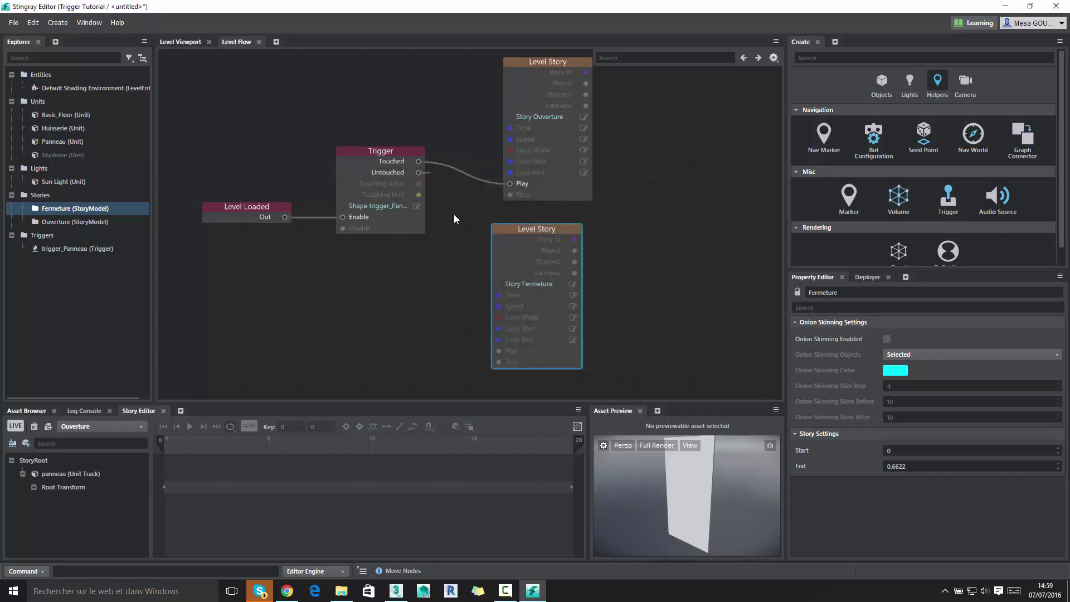
{"action": "left_click_drag", "start_coordinate": [419, 172], "coordinate": [499, 352]}
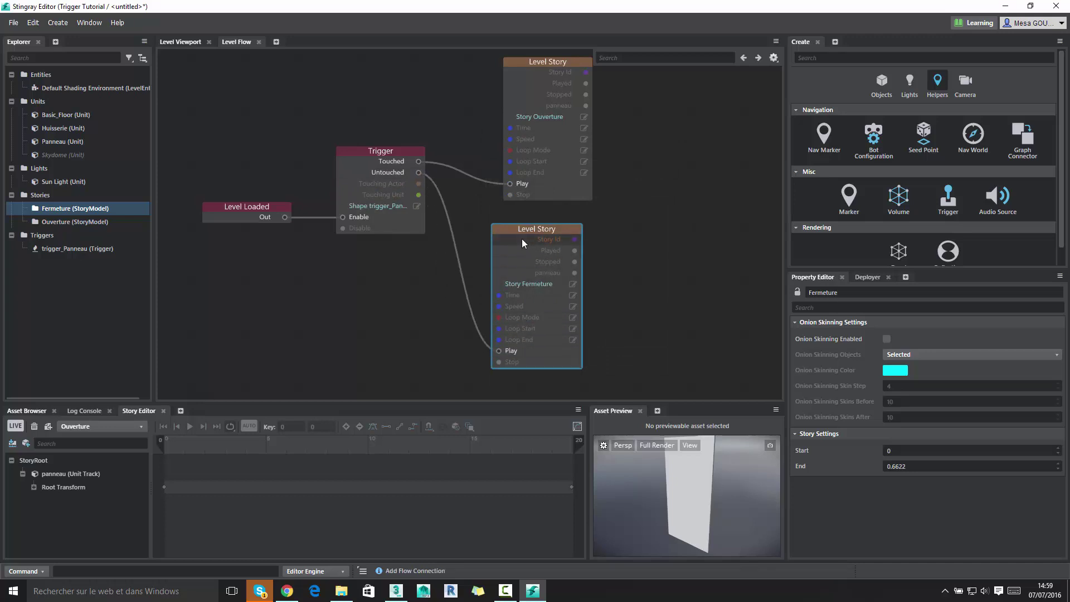
{"action": "left_click_drag", "start_coordinate": [525, 220], "coordinate": [536, 220]}
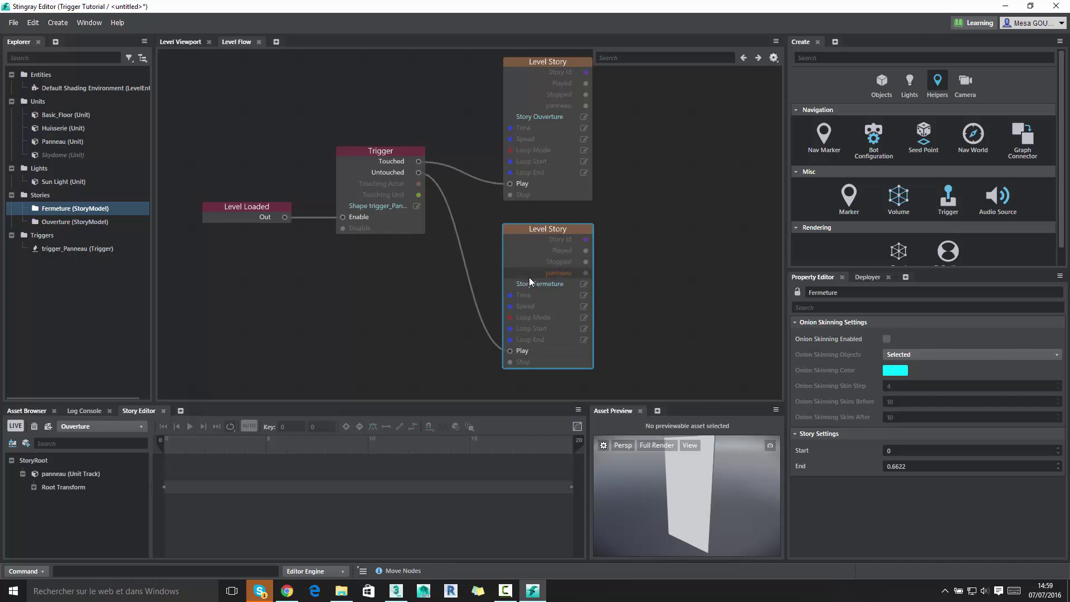
{"action": "left_click", "coordinate": [667, 184]}
{"action": "scroll", "coordinate": [668, 184], "scroll_direction": "down", "scroll_amount": 2}
{"action": "middle_click_drag", "start_coordinate": [668, 190], "coordinate": [651, 226]}
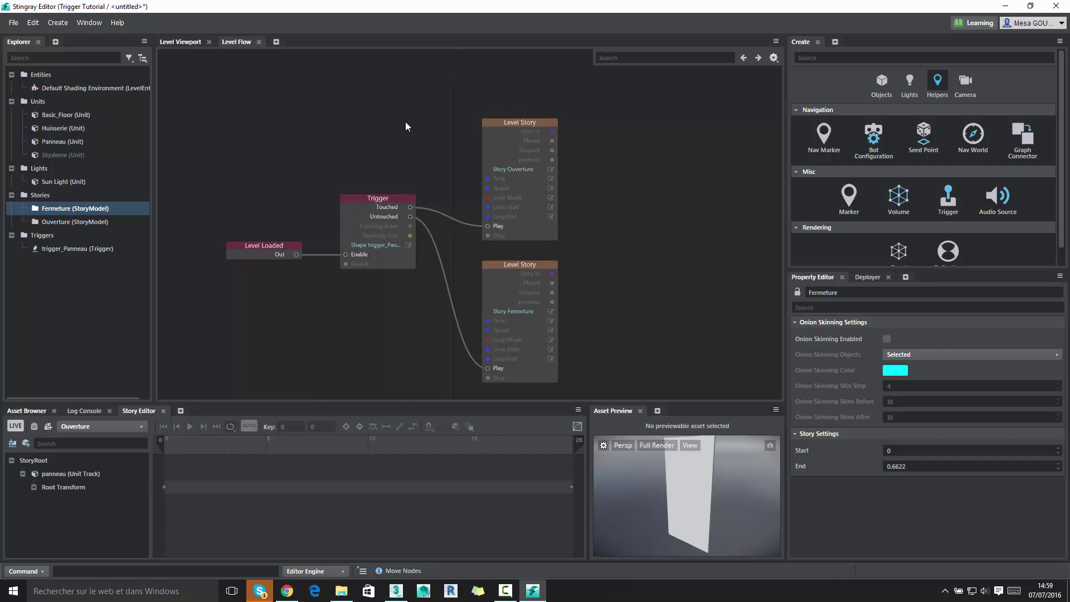
- From the Level Viewport with nothing selected, run the Trigger Tutorial level and walk forward toward the door
{"action": "left_click", "coordinate": [185, 39]}
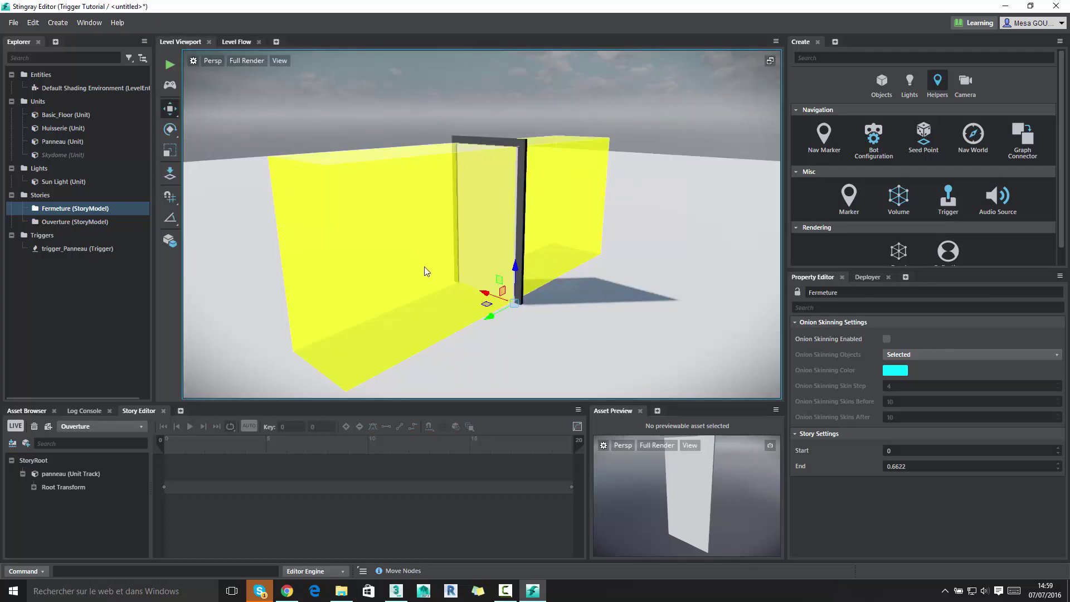
{"action": "middle_click_drag", "start_coordinate": [426, 272], "coordinate": [455, 256]}
{"action": "left_click", "coordinate": [260, 102]}
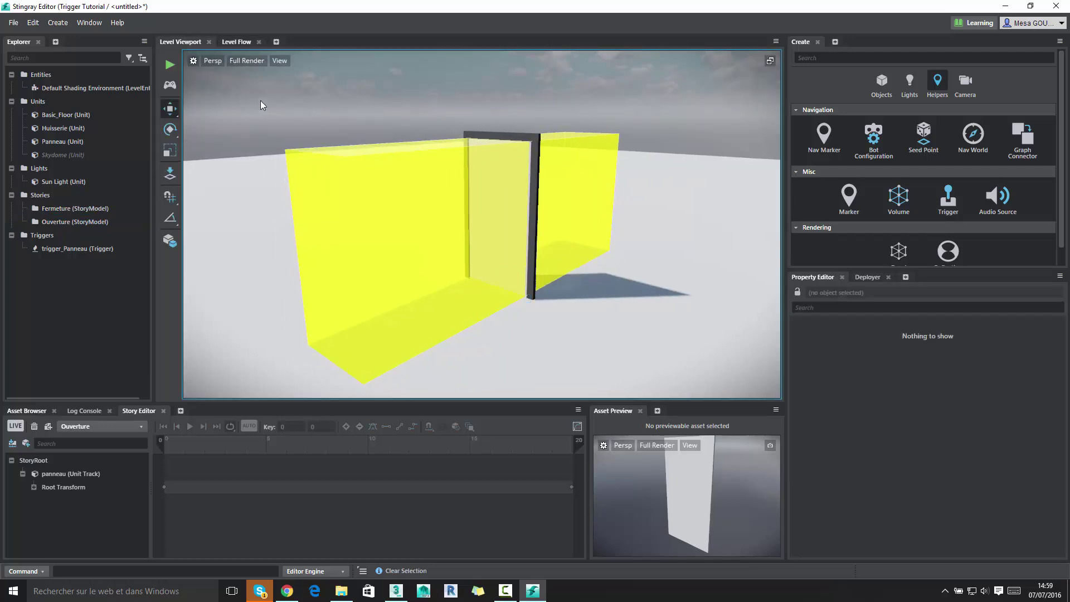
{"action": "left_click", "coordinate": [169, 67]}
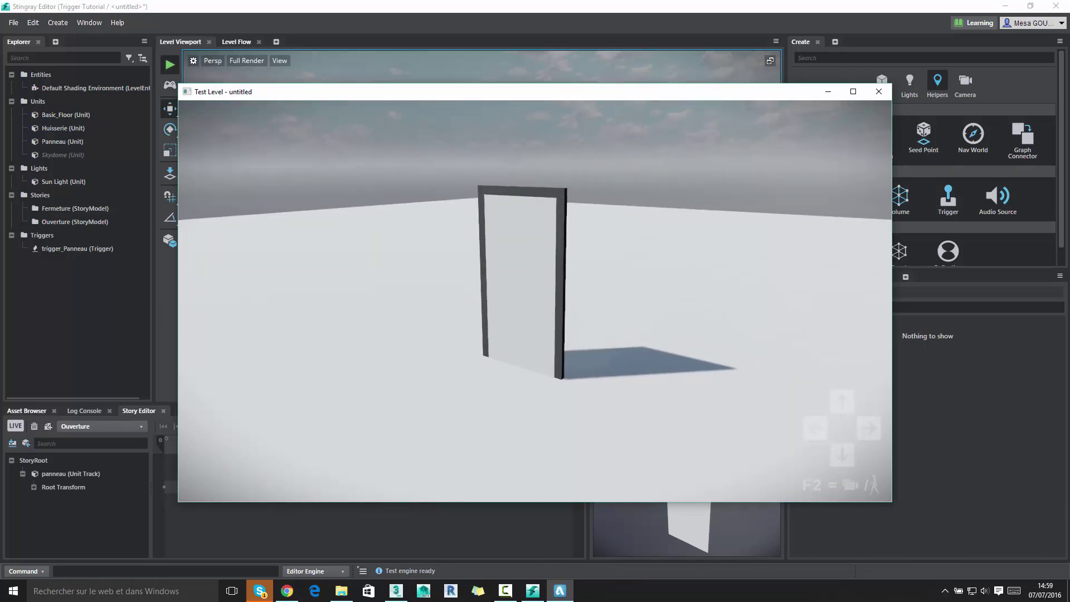
{"action": "key", "text": "w"}
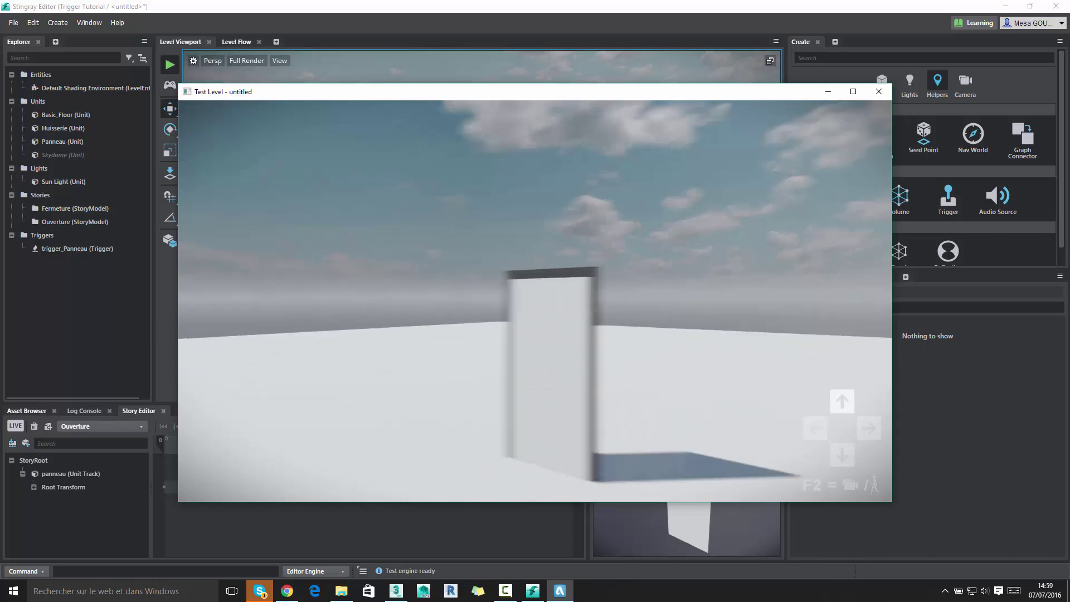
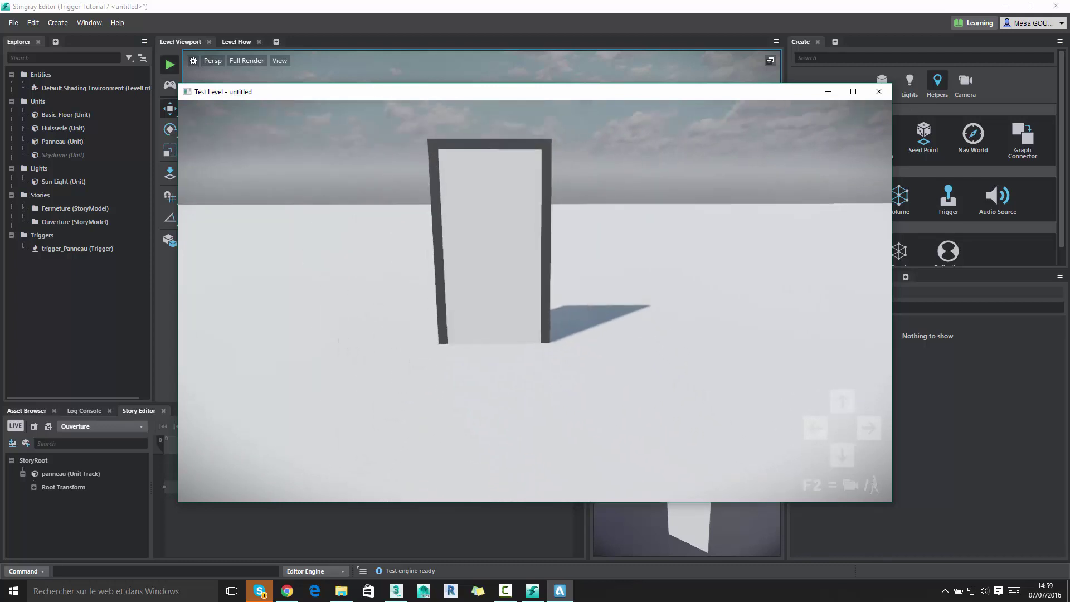
- Walk toward and away from the door to test it opening and closing, then end the test run
{"action": "key", "text": "Up"}
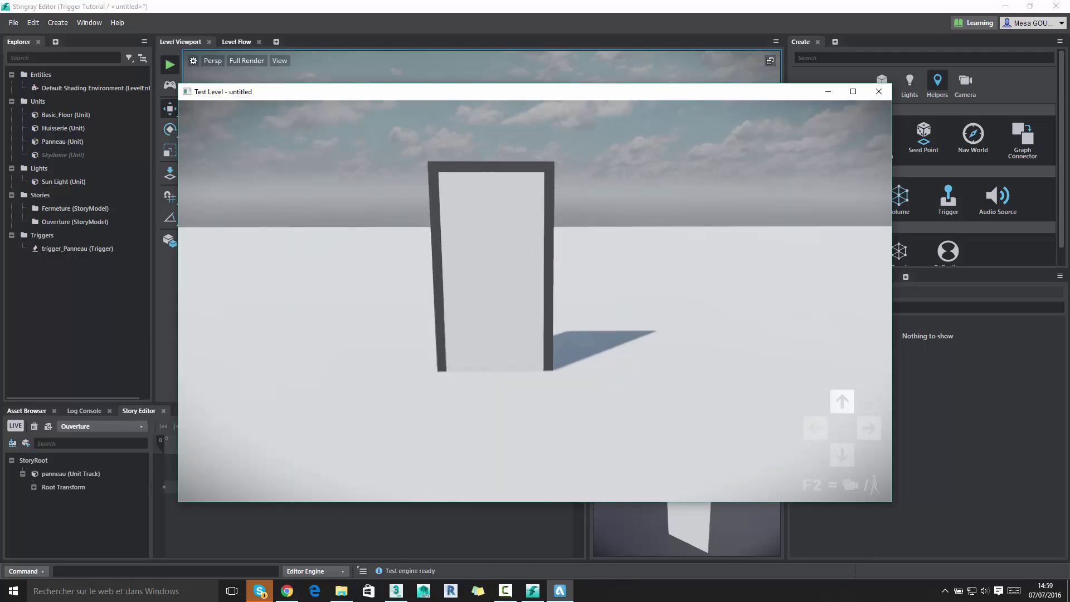
{"action": "key", "text": "Down"}
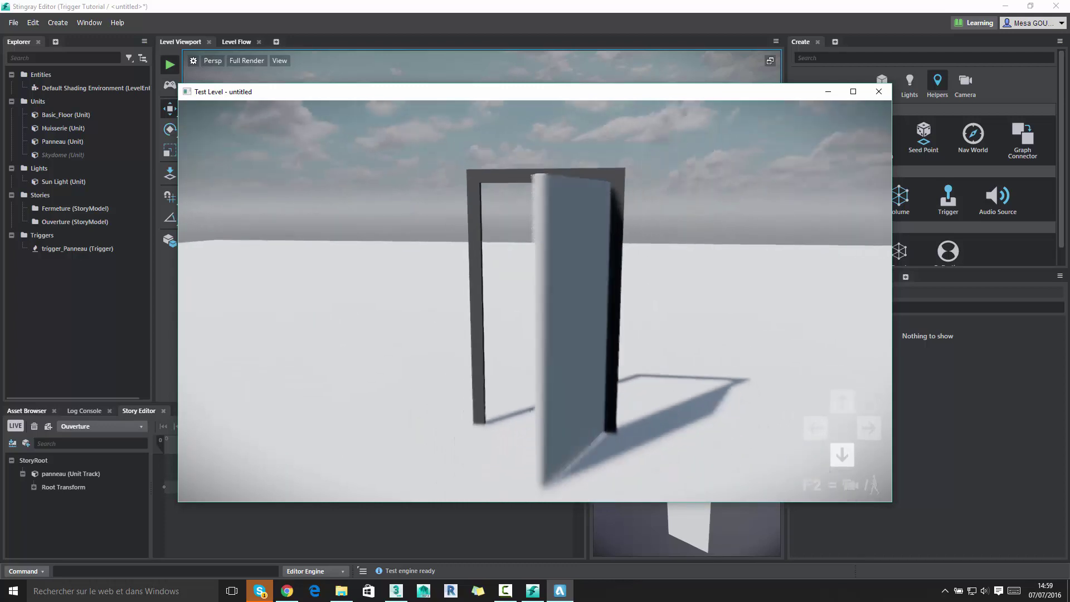
{"action": "key", "text": "Up"}
{"action": "key", "text": "Down"}
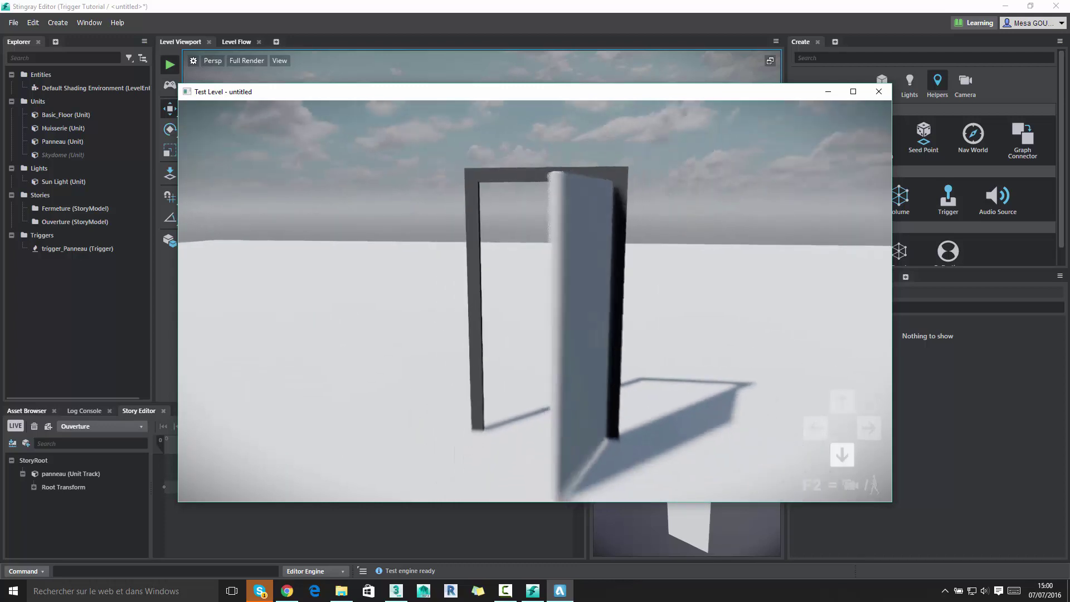
{"action": "key", "text": "Up"}
{"action": "key", "text": "Up"}
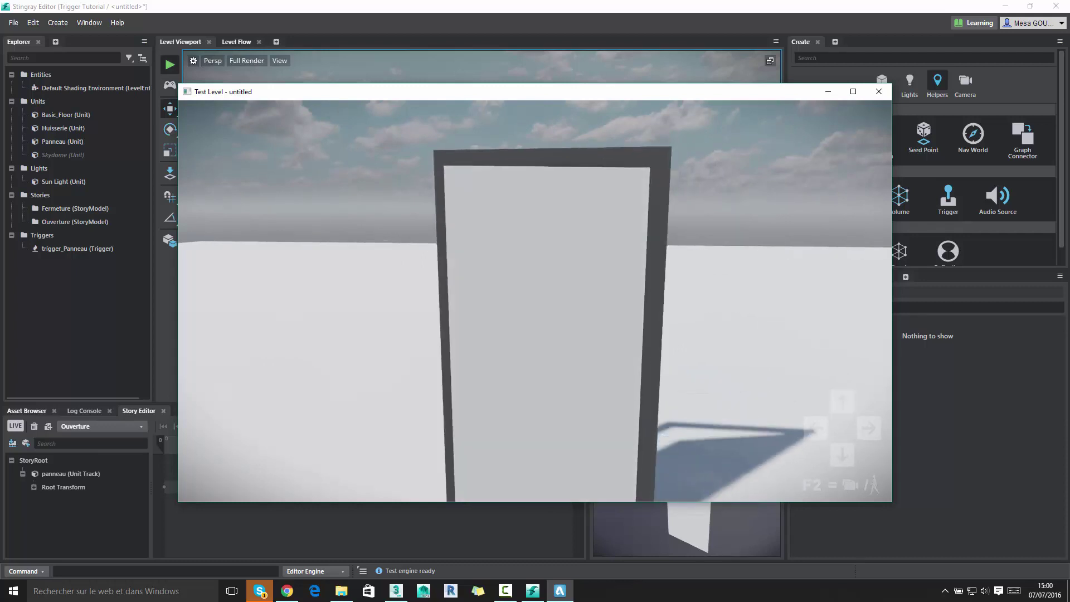
{"action": "key", "text": "Escape"}
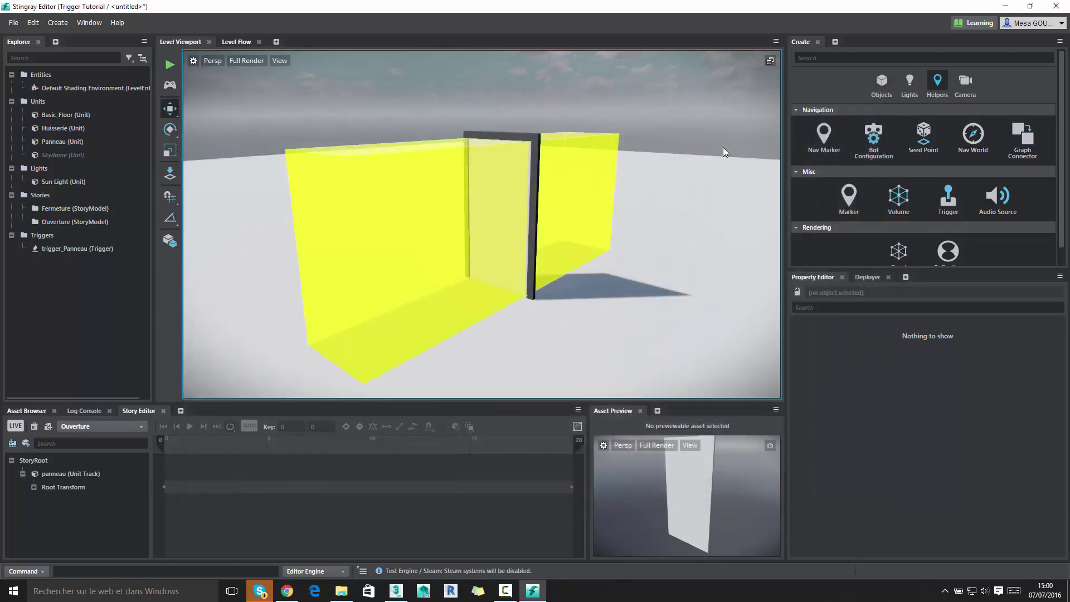
- Select the door's trigger volume in the editor, then clear the selection
{"action": "left_click", "coordinate": [594, 172]}
{"action": "left_click", "coordinate": [474, 106]}
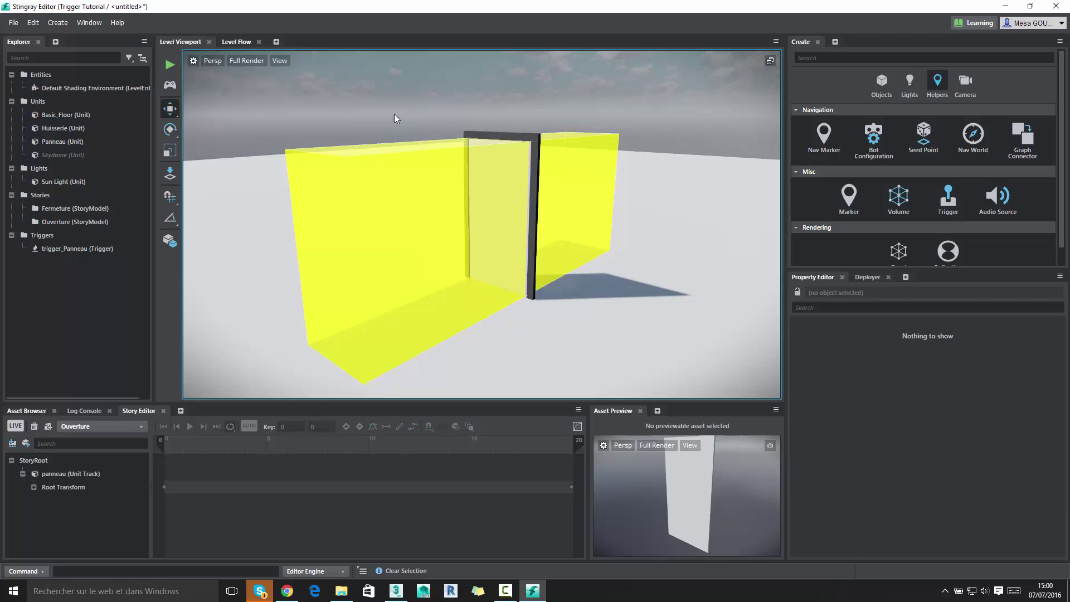
{"action": "left_click", "coordinate": [376, 173]}
{"action": "left_click", "coordinate": [638, 102]}
{"action": "left_click", "coordinate": [13, 23]}
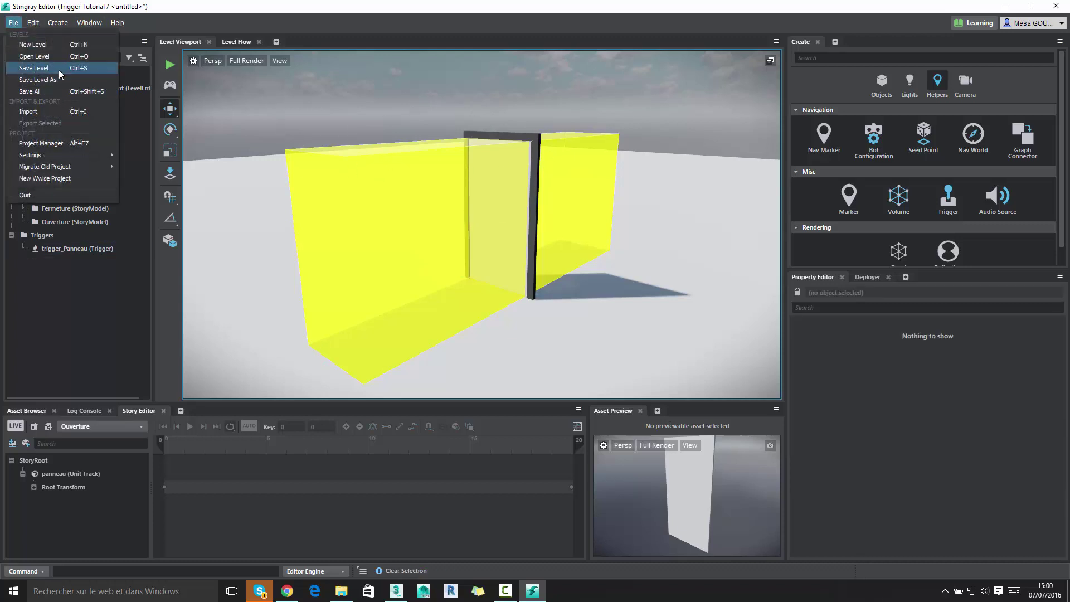
- Save the level into content/levels as 'Trigger+Stories Door'
{"action": "left_click", "coordinate": [79, 78]}
{"action": "double_click", "coordinate": [122, 93]}
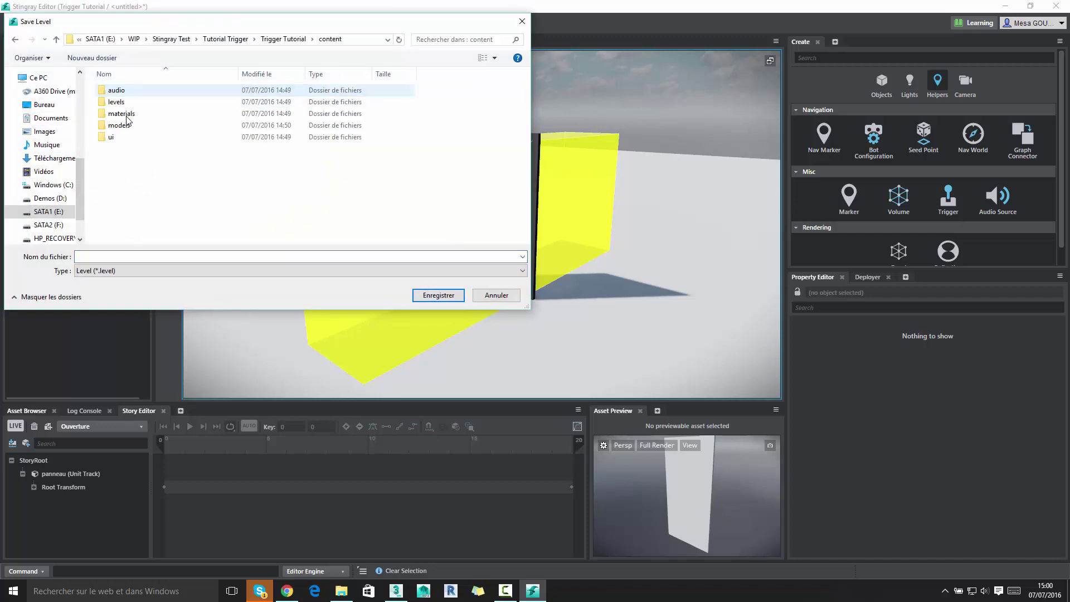
{"action": "double_click", "coordinate": [120, 101]}
{"action": "left_click", "coordinate": [114, 255]}
{"action": "type", "text": "Trigger+Stories Door"}
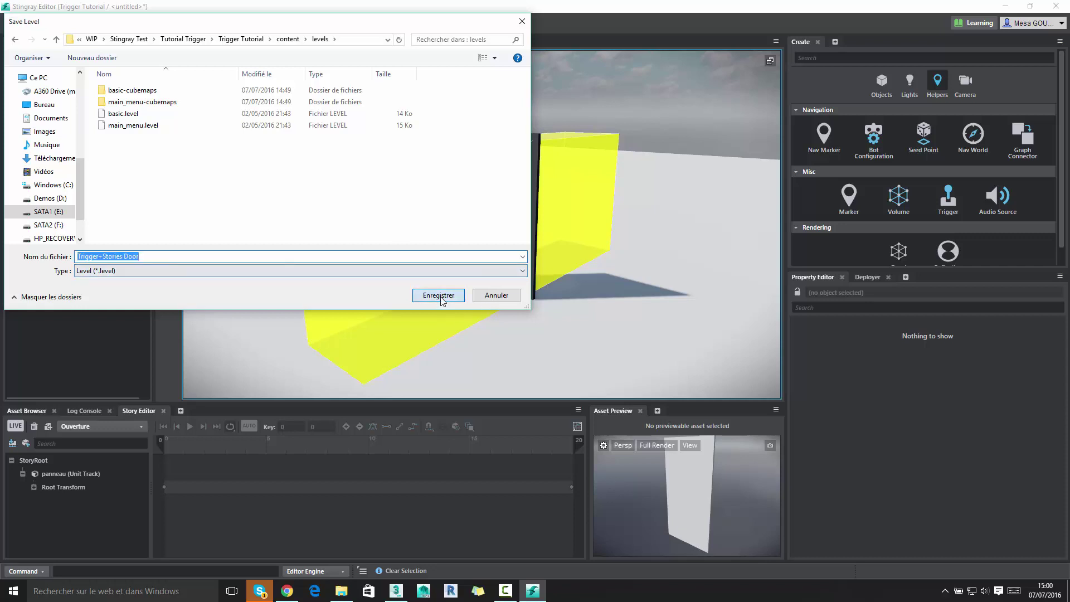
{"action": "left_click", "coordinate": [439, 296]}
- Start a new empty level and switch over to the 3ds Max door scene
{"action": "left_click", "coordinate": [13, 23]}
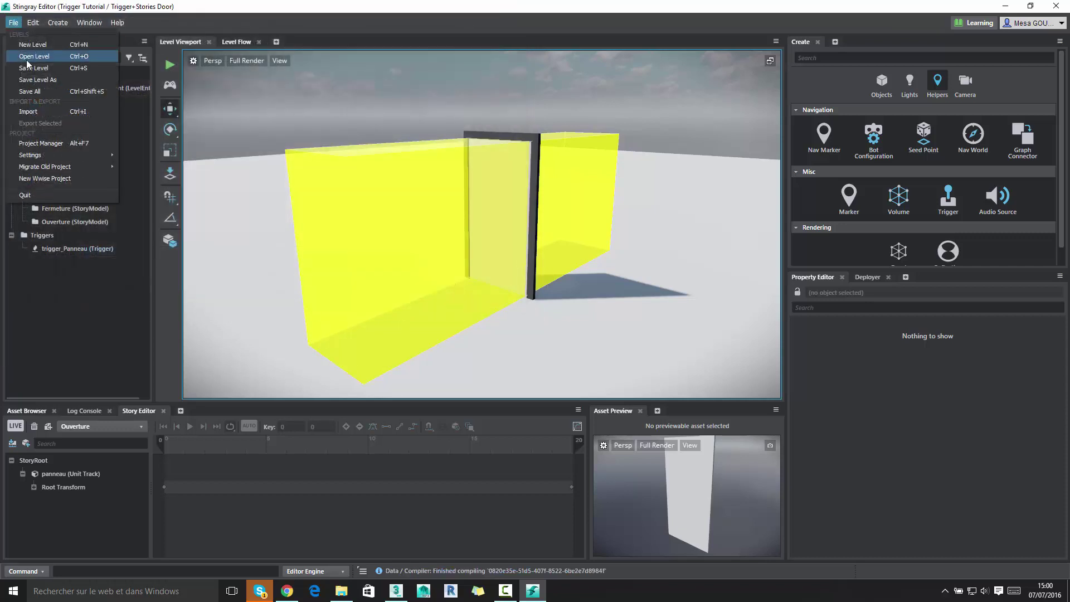
{"action": "left_click", "coordinate": [32, 45]}
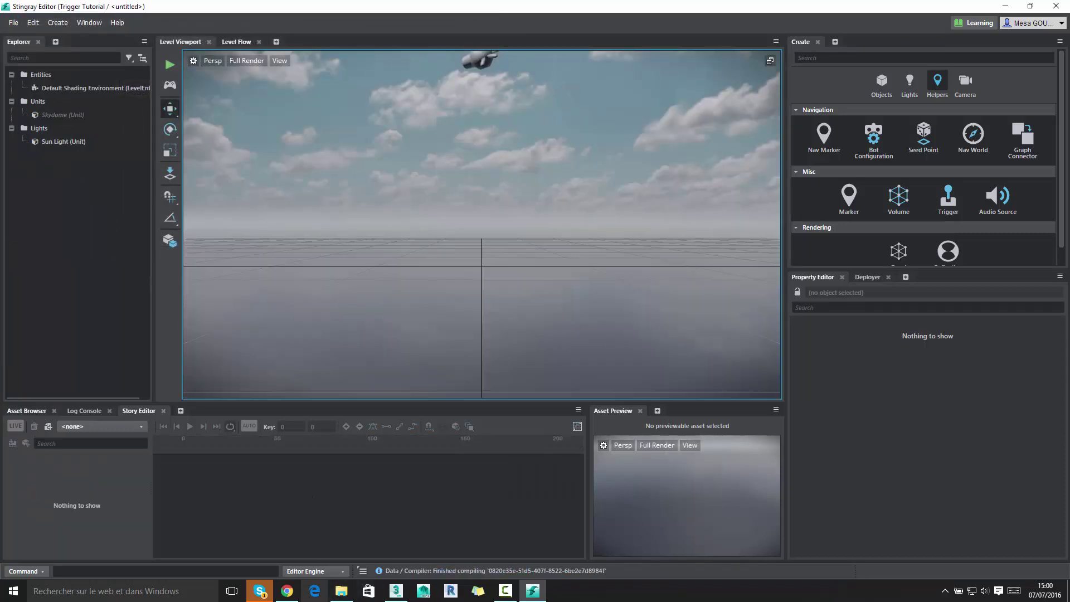
{"action": "left_click", "coordinate": [396, 591]}
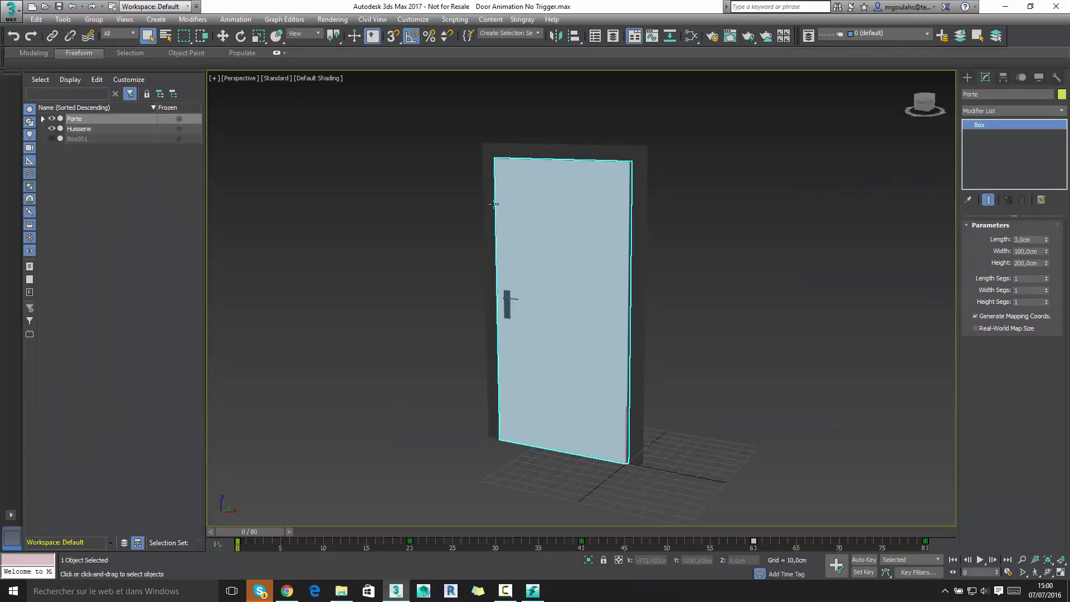
- Scrub the timeline to preview the door opening and orbit the view to face it
{"action": "left_click", "coordinate": [401, 225]}
{"action": "mouse_move", "coordinate": [254, 532]}
{"action": "left_mouse_down"}
{"action": "mouse_move", "coordinate": [610, 531]}
{"action": "mouse_move", "coordinate": [701, 541]}
{"action": "mouse_move", "coordinate": [882, 532]}
{"action": "mouse_move", "coordinate": [221, 530]}
{"action": "left_mouse_up"}
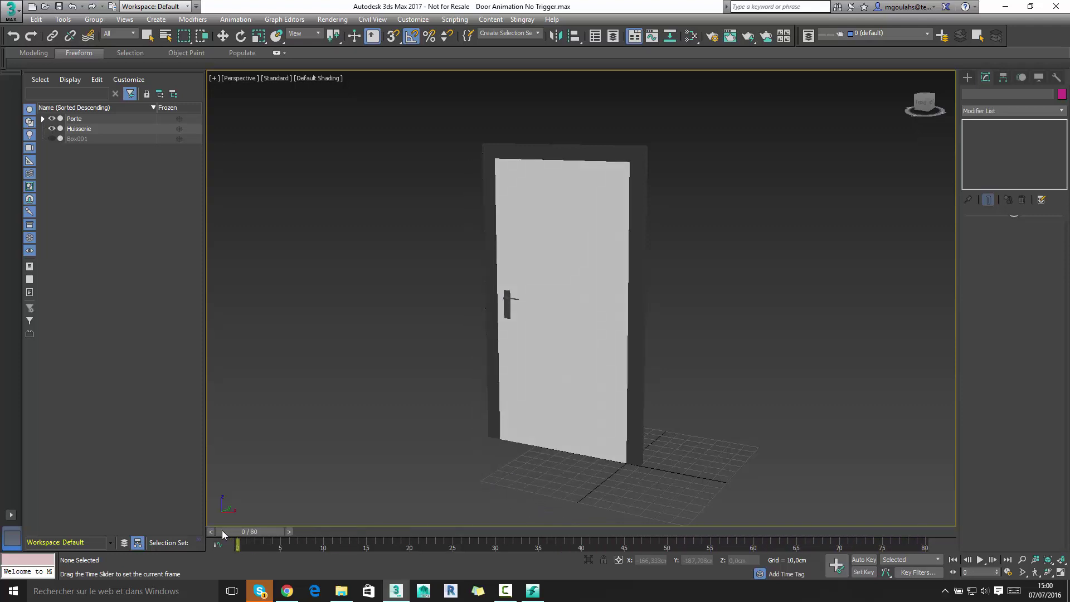
{"action": "mouse_move", "coordinate": [556, 444]}
{"action": "middle_mouse_down", "text": "alt"}
{"action": "mouse_move", "coordinate": [561, 356]}
{"action": "mouse_move", "coordinate": [549, 351]}
{"action": "middle_mouse_up", "text": "alt"}
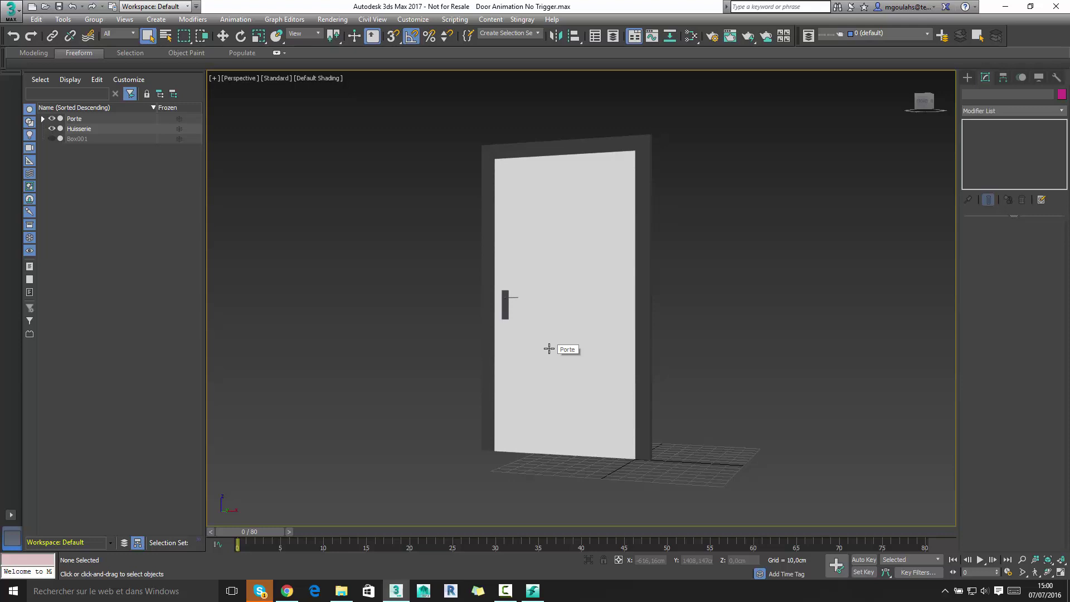
{"action": "mouse_move", "coordinate": [540, 327]}
{"action": "middle_mouse_down", "text": "alt"}
{"action": "mouse_move", "coordinate": [598, 320]}
{"action": "mouse_move", "coordinate": [563, 301]}
{"action": "middle_mouse_up", "text": "alt"}
- Select the whole door assembly, then bring up the application menu's Export options
{"action": "left_click_drag", "start_coordinate": [440, 135], "coordinate": [705, 514]}
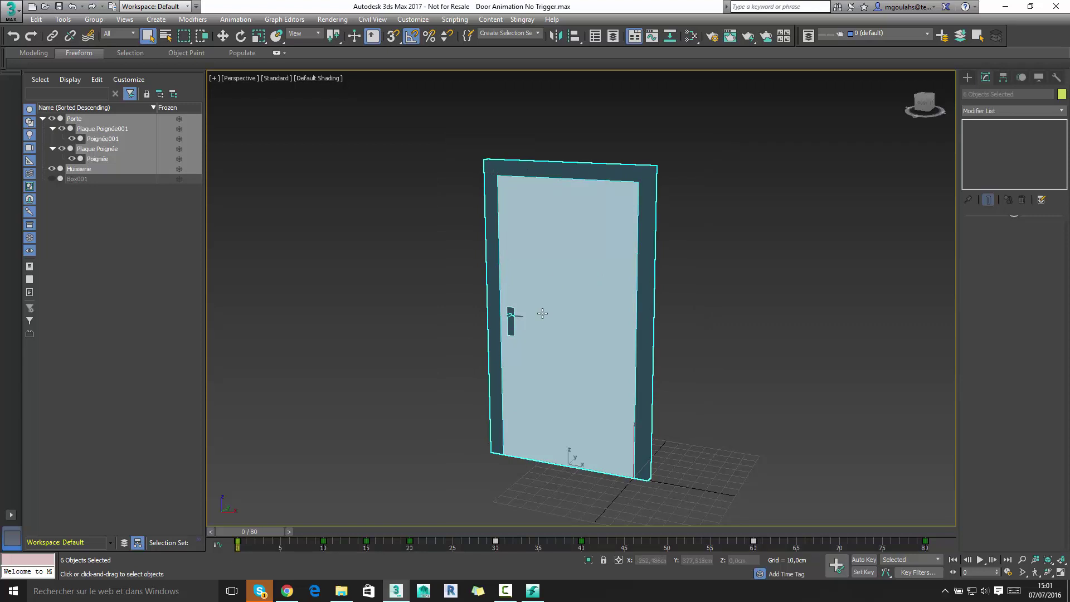
{"action": "left_click", "coordinate": [736, 307]}
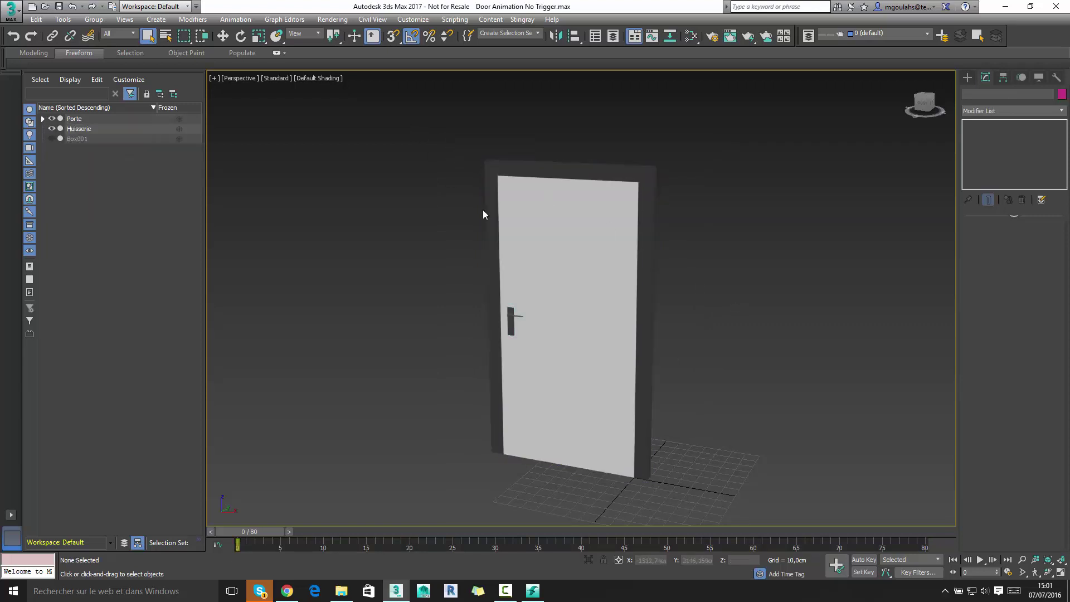
{"action": "left_click", "coordinate": [523, 19]}
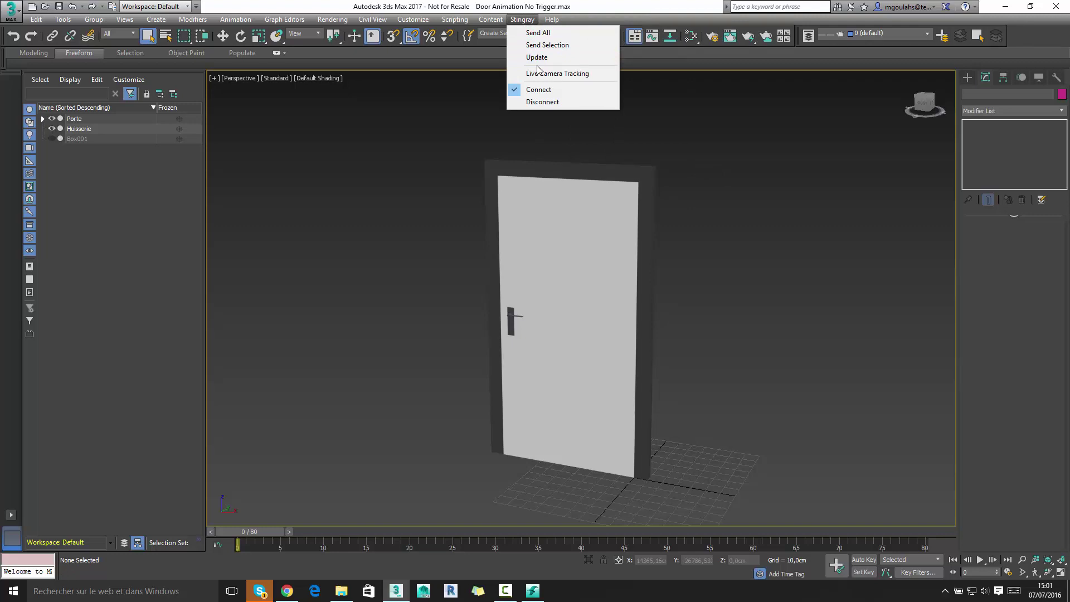
{"action": "left_click", "coordinate": [343, 150]}
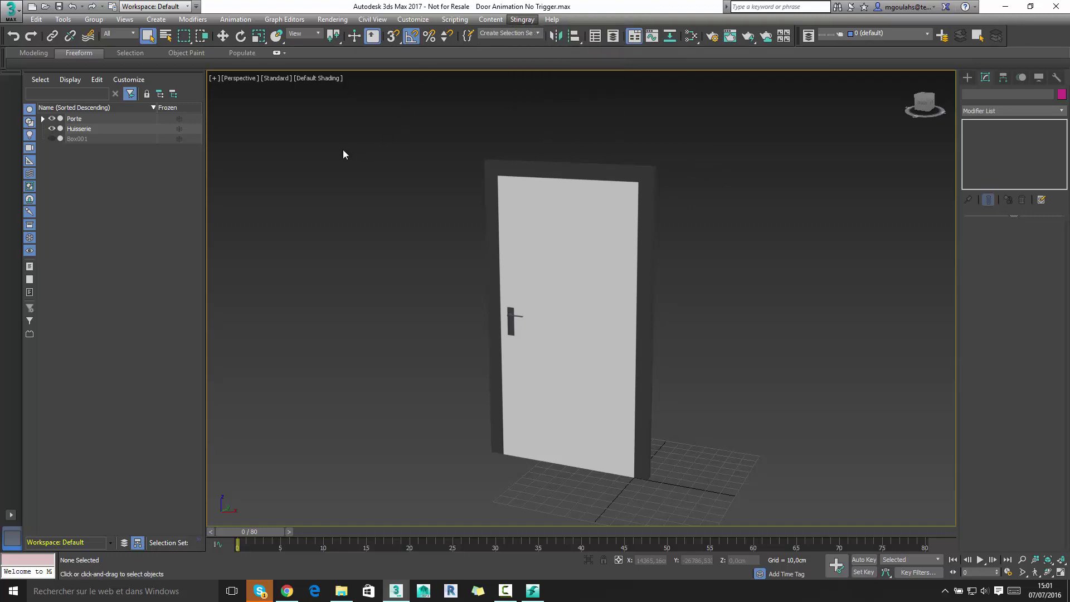
{"action": "left_click", "coordinate": [10, 9]}
{"action": "mouse_move", "coordinate": [37, 194]}
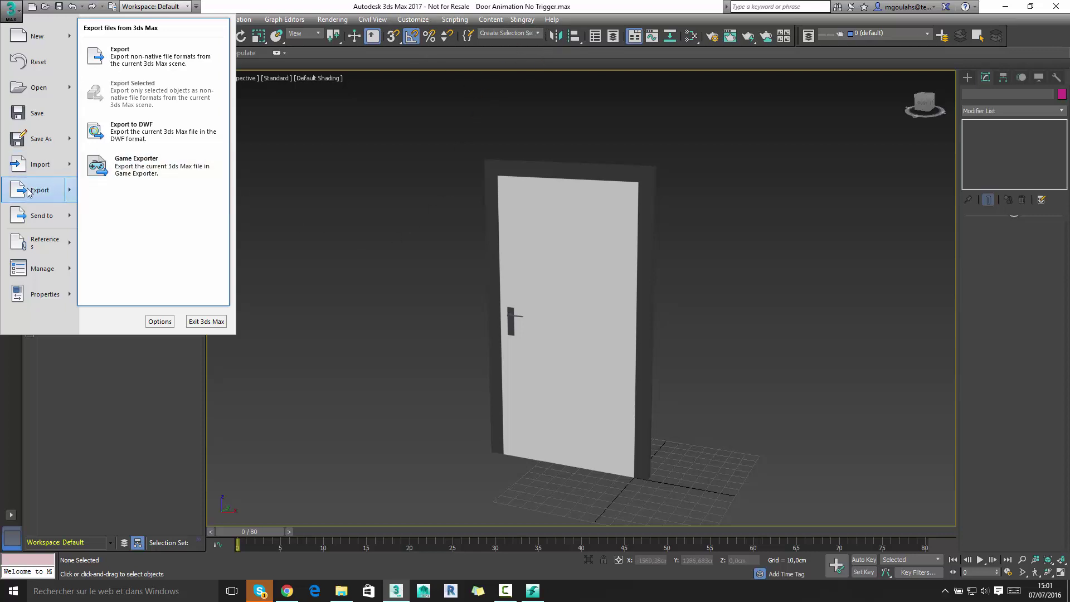
- Launch the Game Exporter on its Animation Clips settings, with the door visible beside it
{"action": "left_click", "coordinate": [139, 165]}
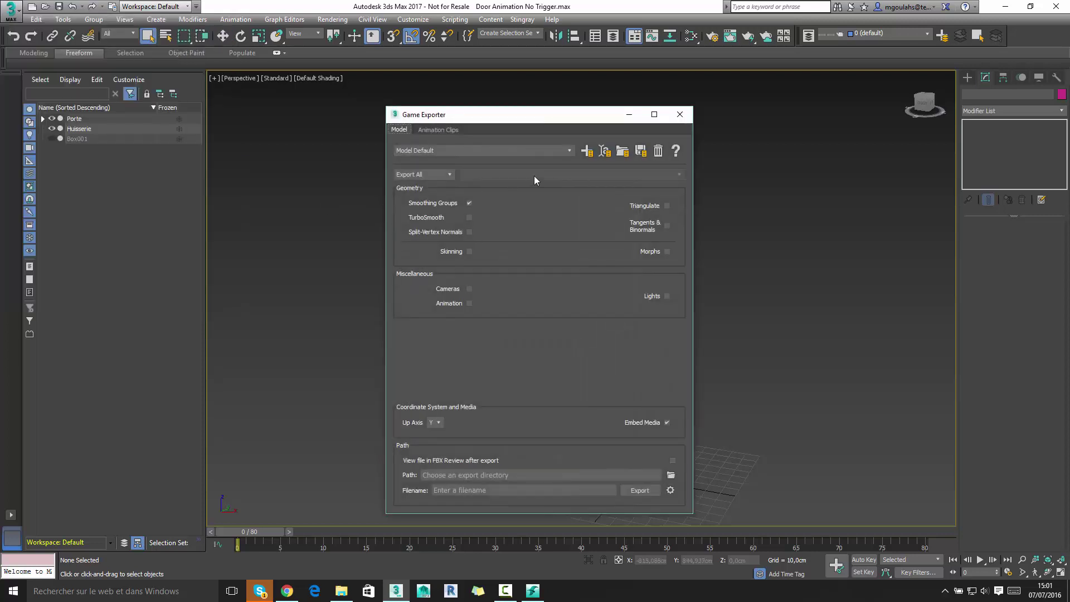
{"action": "left_click_drag", "start_coordinate": [487, 117], "coordinate": [312, 115]}
{"action": "left_click", "coordinate": [262, 127]}
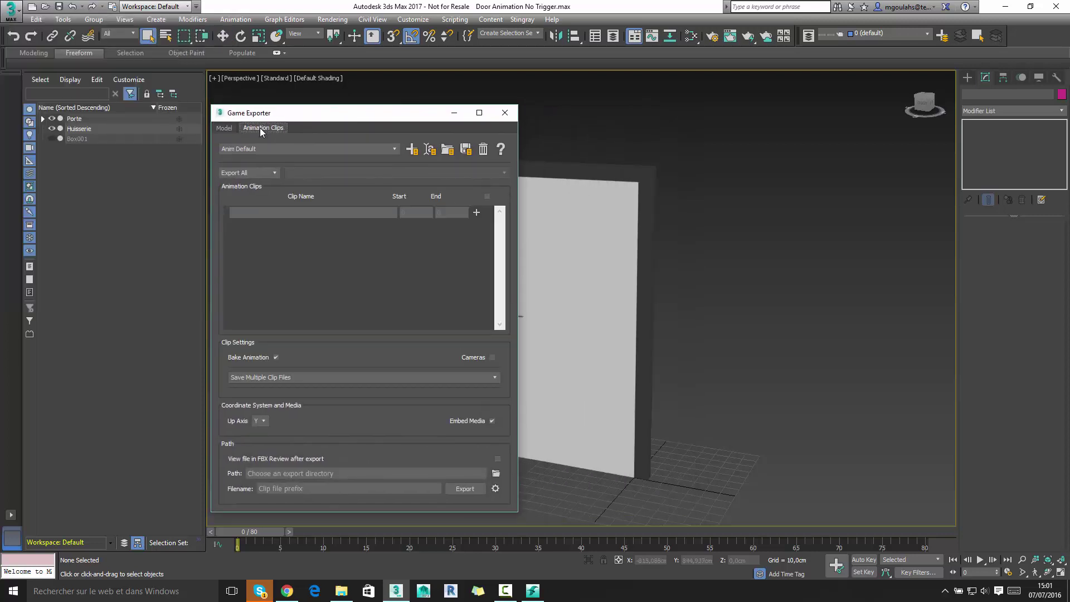
{"action": "left_click_drag", "start_coordinate": [377, 111], "coordinate": [248, 113]}
{"action": "middle_click_drag", "start_coordinate": [539, 271], "coordinate": [590, 271]}
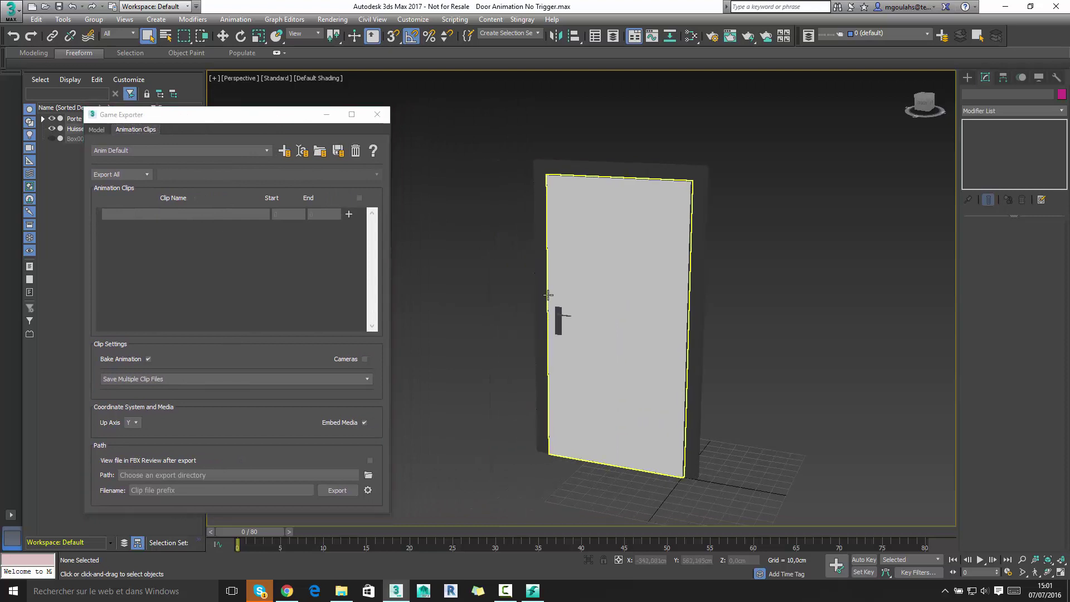
- Add an animation clip named 'Ouverture' running from frame 10 to 40
{"action": "left_click", "coordinate": [349, 214]}
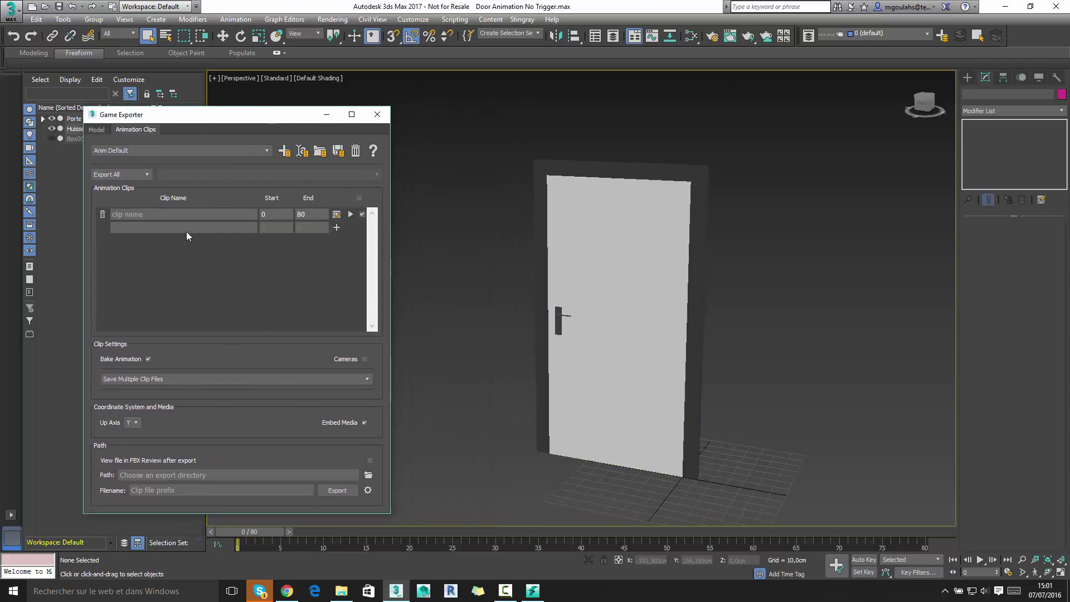
{"action": "left_click", "coordinate": [172, 214]}
{"action": "type", "text": "Ouve"}
{"action": "type", "text": "rture"}
{"action": "left_click_drag", "start_coordinate": [242, 542], "coordinate": [579, 561]}
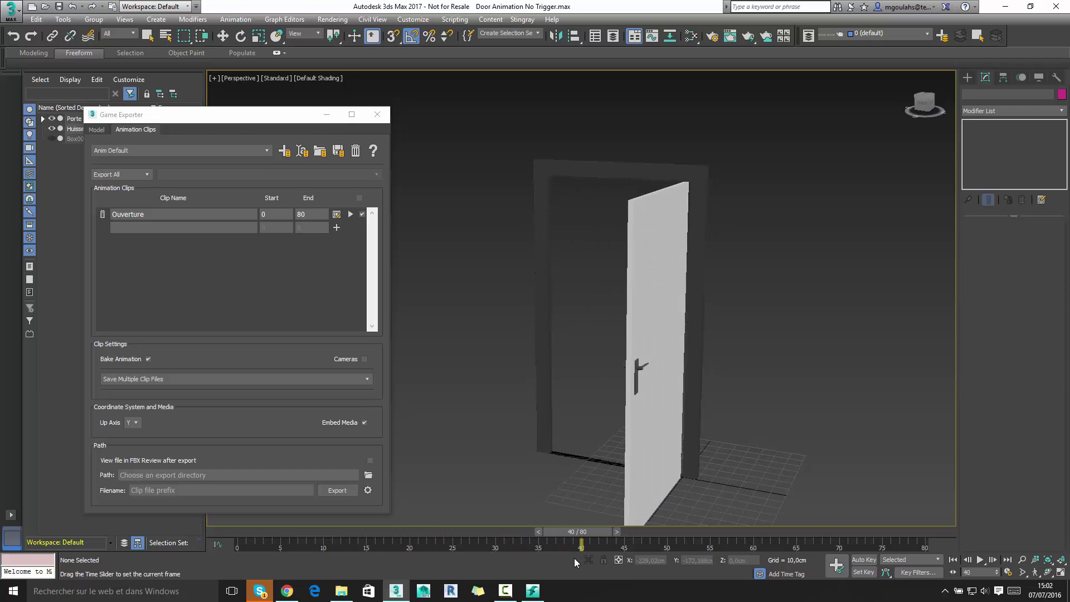
{"action": "key", "text": "comma"}
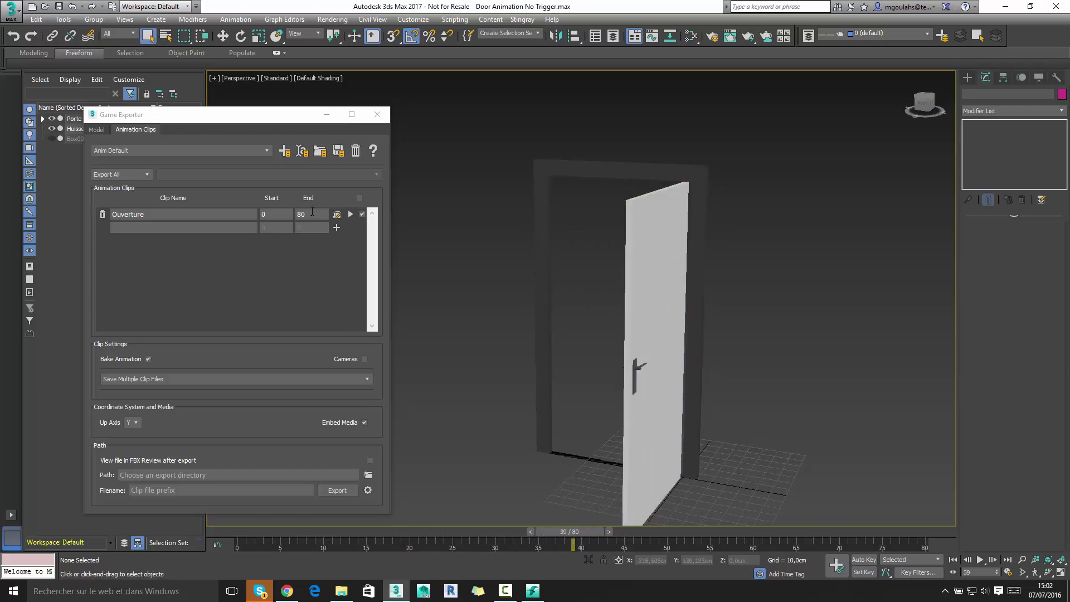
{"action": "left_click", "coordinate": [313, 213]}
{"action": "type", "text": "40"}
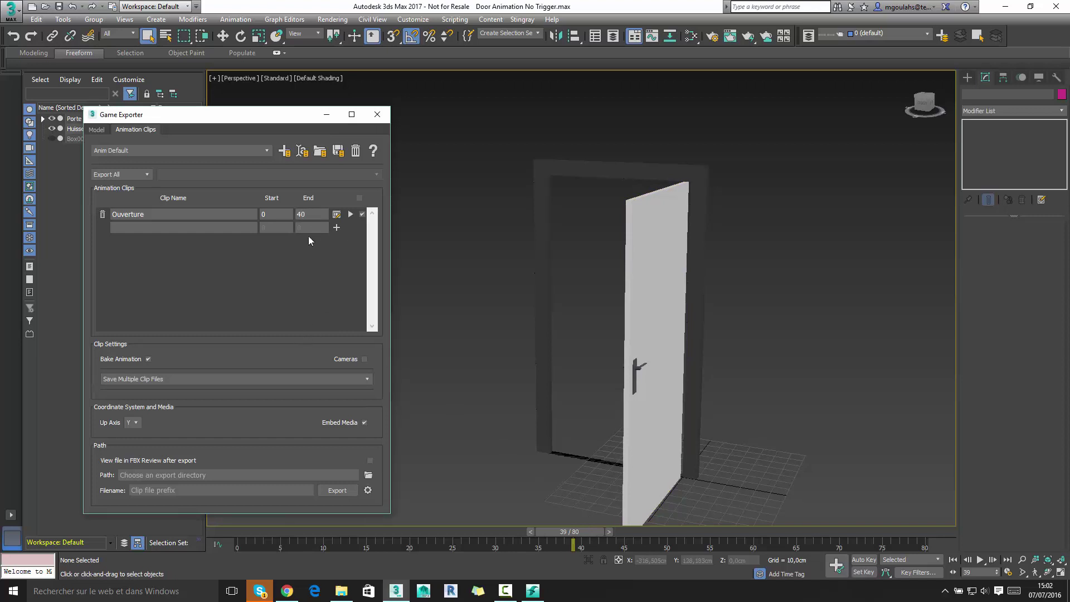
{"action": "key", "text": "shift+Tab"}
- Play and stop the Ouverture clip, then bring up Time Configuration
{"action": "left_click", "coordinate": [350, 215]}
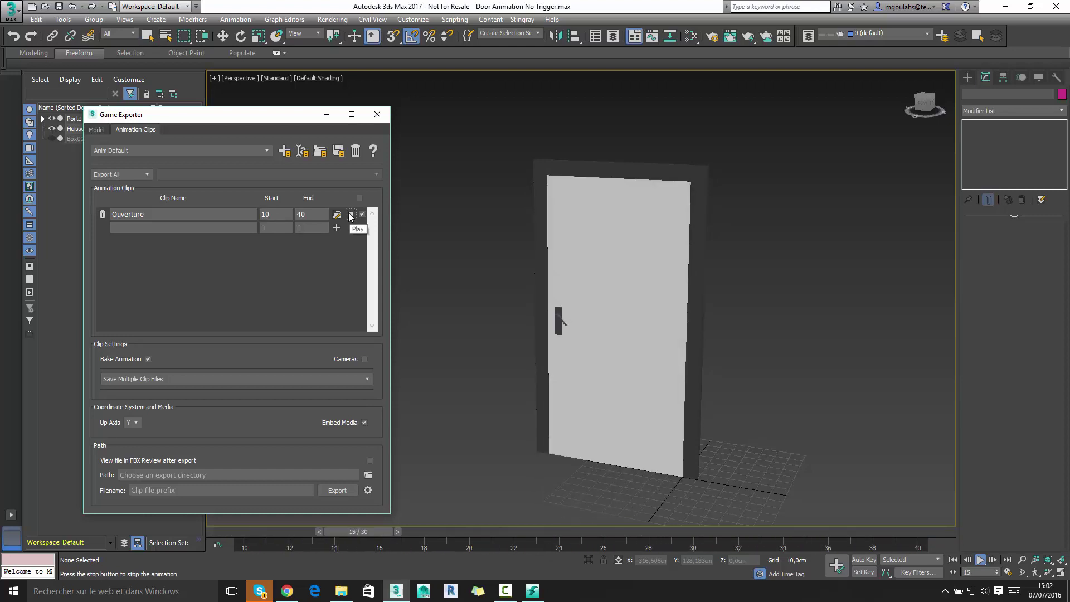
{"action": "left_click", "coordinate": [351, 216]}
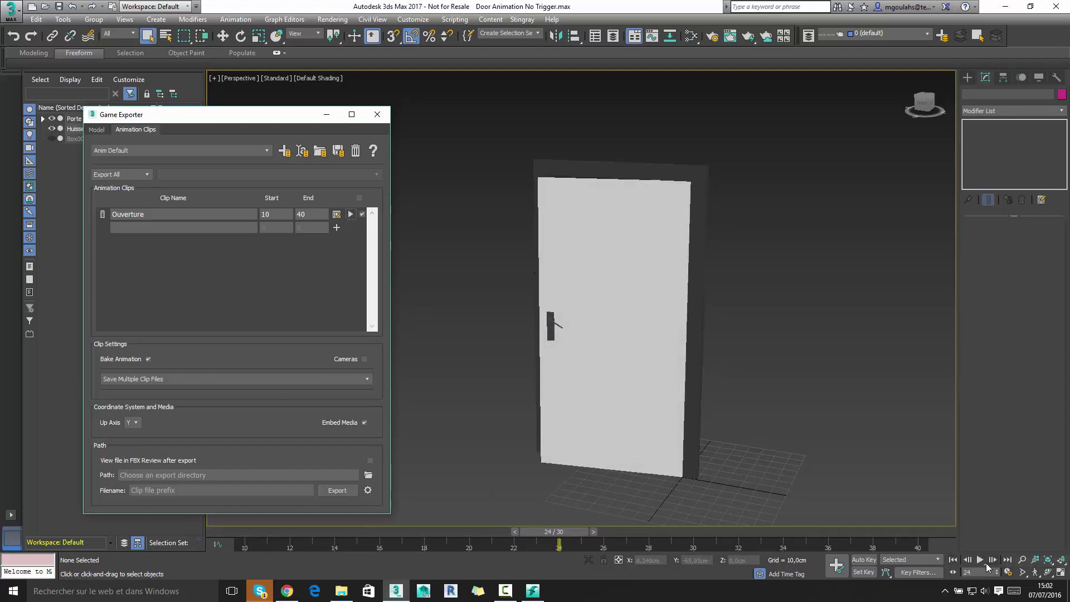
{"action": "left_click", "coordinate": [1008, 572]}
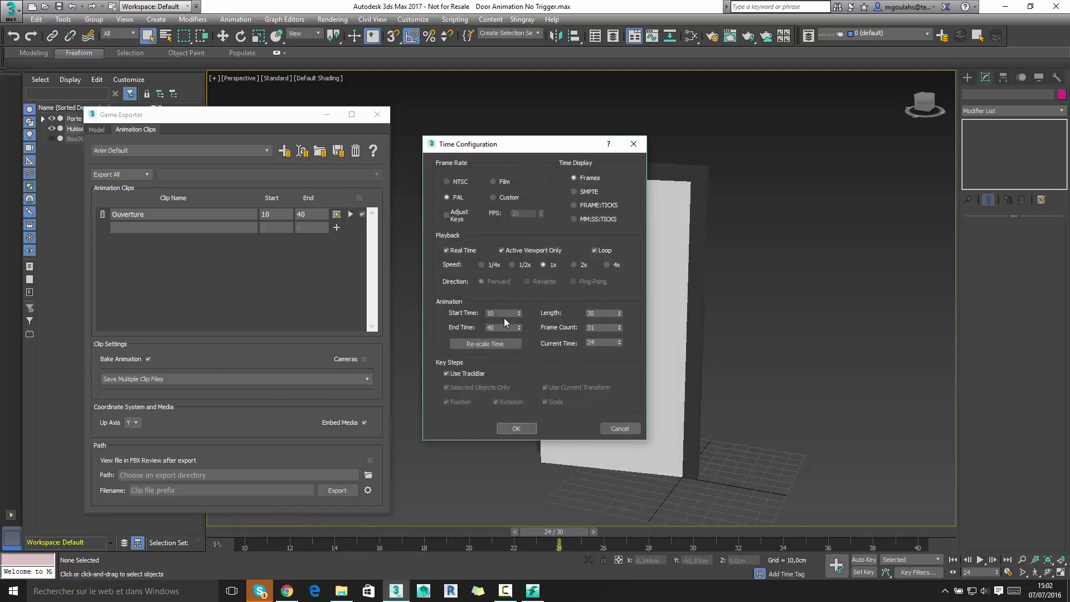
- Set the timeline to start at 0 with length 100, then scrub the door animation
{"action": "double_click", "coordinate": [502, 314]}
{"action": "key", "text": "Tab"}
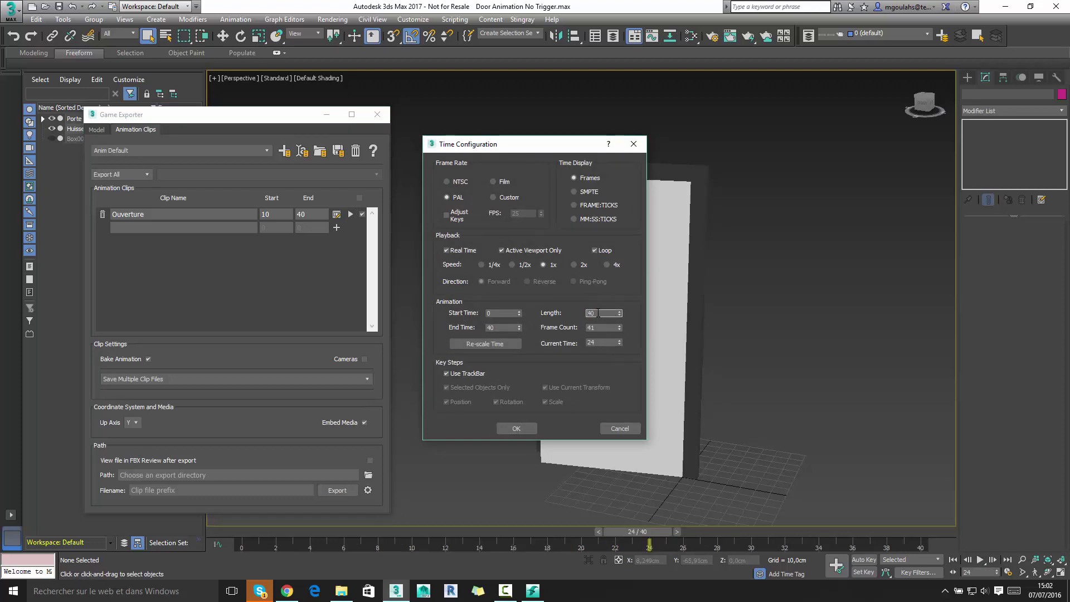
{"action": "left_click", "coordinate": [516, 428]}
{"action": "mouse_move", "coordinate": [420, 536]}
{"action": "left_mouse_down"}
{"action": "mouse_move", "coordinate": [793, 551]}
{"action": "mouse_move", "coordinate": [609, 553]}
{"action": "left_mouse_up"}
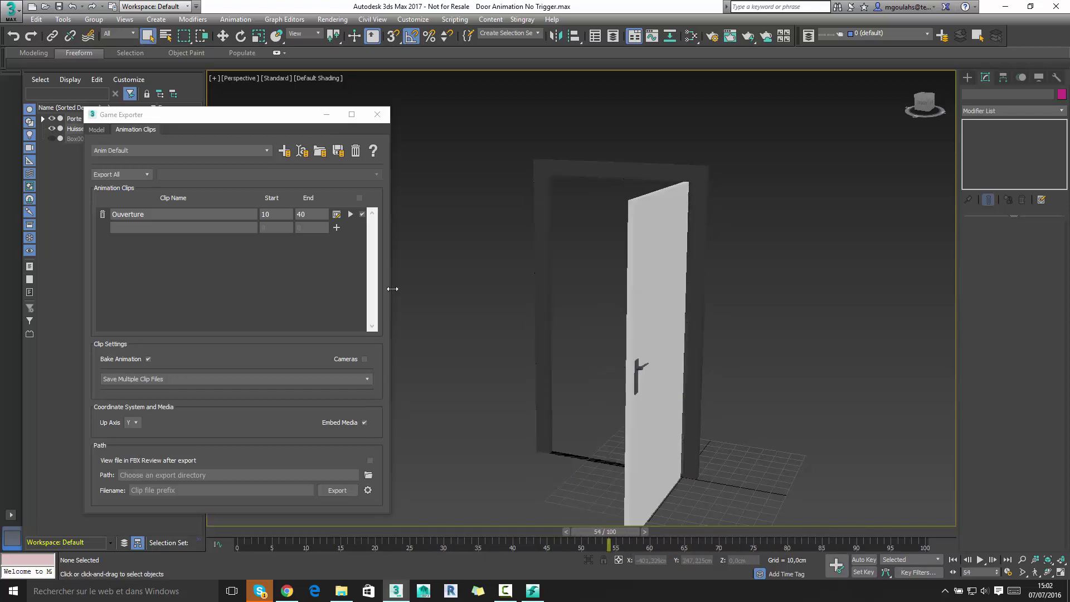
- Add a clip named 'Fermeture' spanning frames 60 to 80, then preview it
{"action": "left_click", "coordinate": [336, 228]}
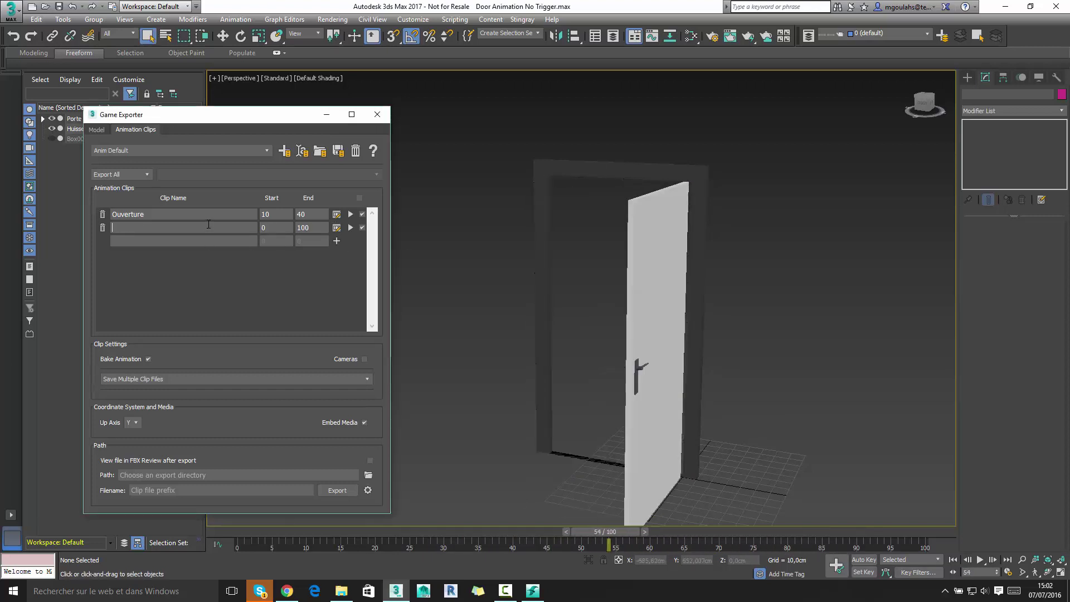
{"action": "left_click", "coordinate": [209, 225]}
{"action": "type", "text": "60"}
{"action": "key", "text": "Tab"}
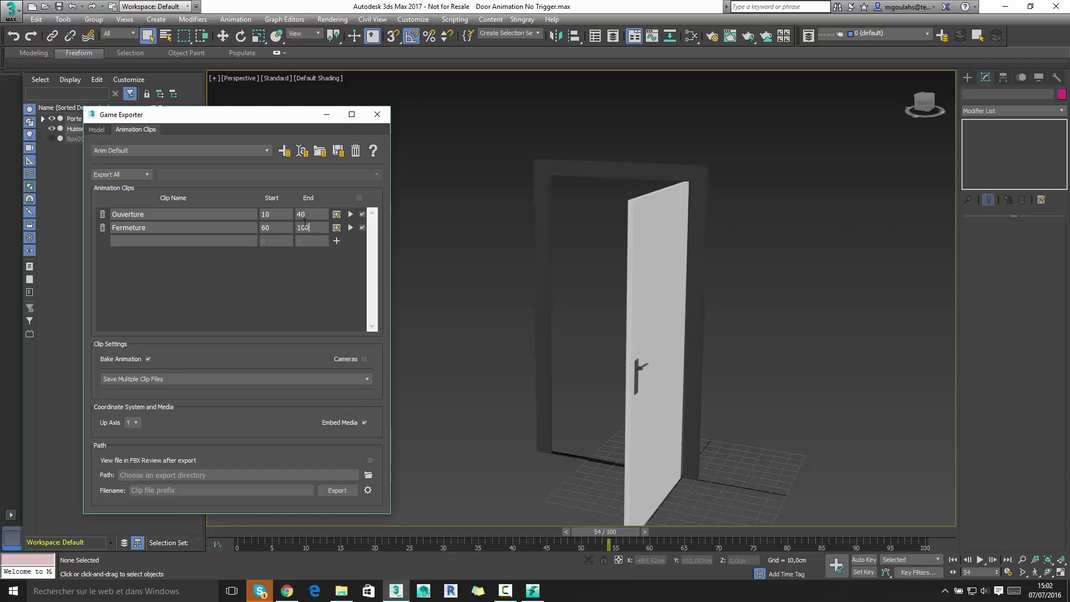
{"action": "type", "text": "80"}
{"action": "left_click", "coordinate": [350, 228]}
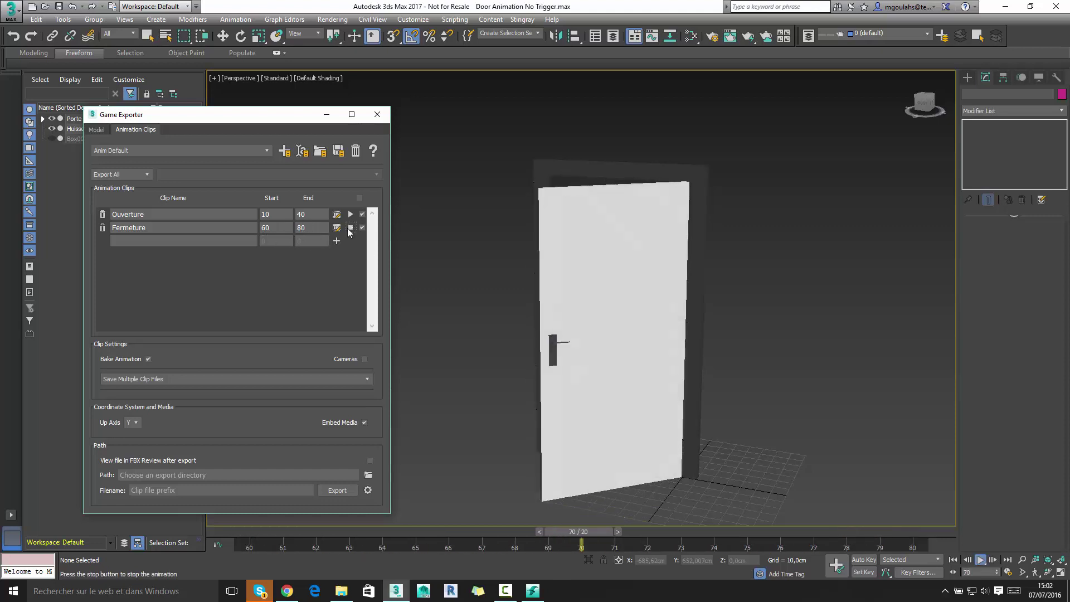
{"action": "left_click", "coordinate": [350, 228]}
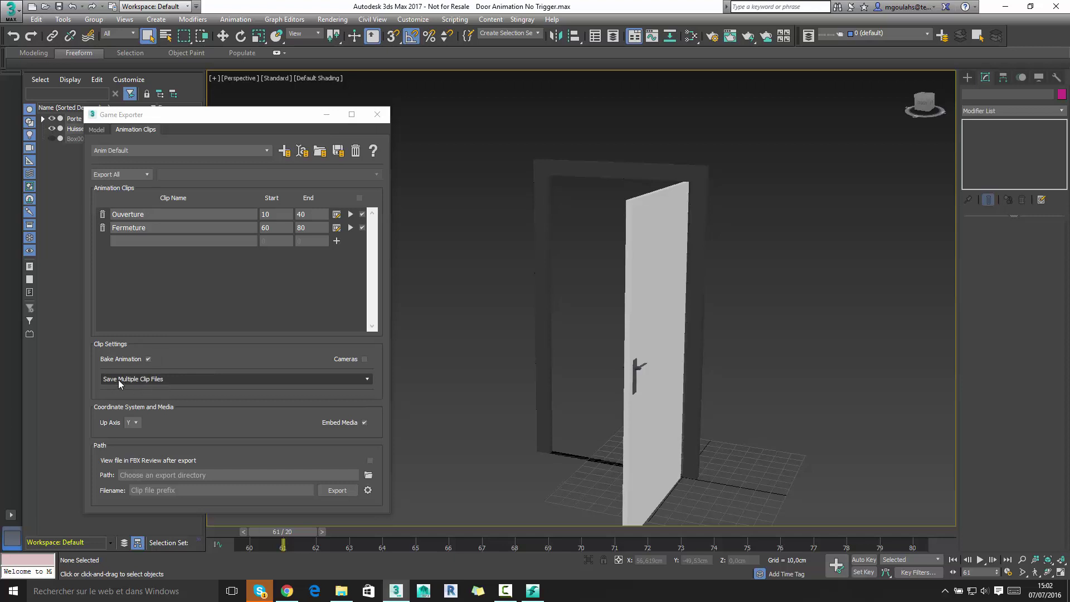
- Set clips to save to a single file and browse to the project's content/models folder
{"action": "left_click", "coordinate": [135, 383]}
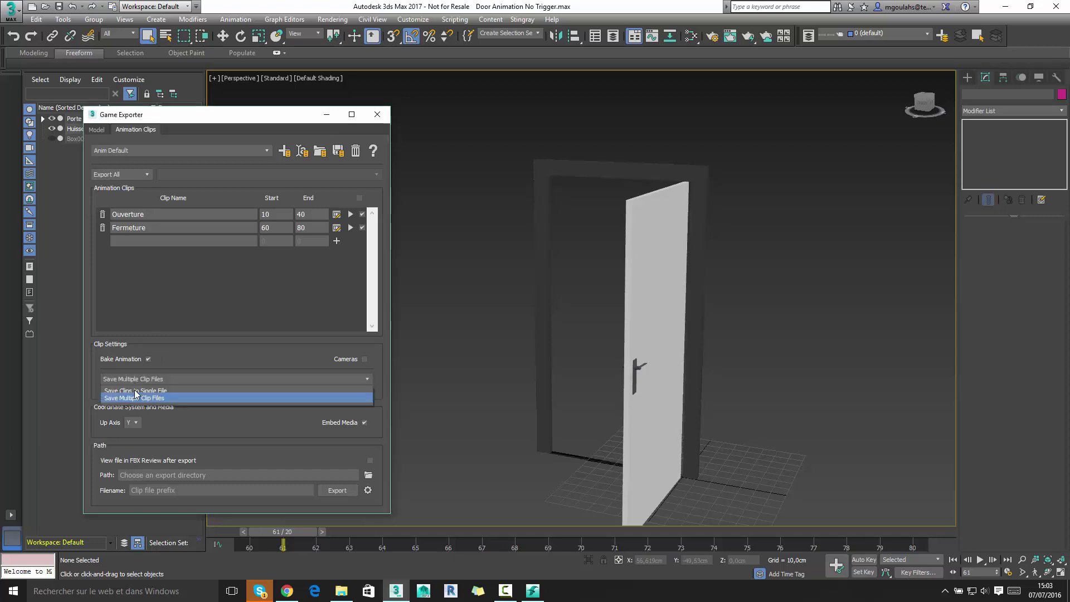
{"action": "left_click", "coordinate": [132, 397]}
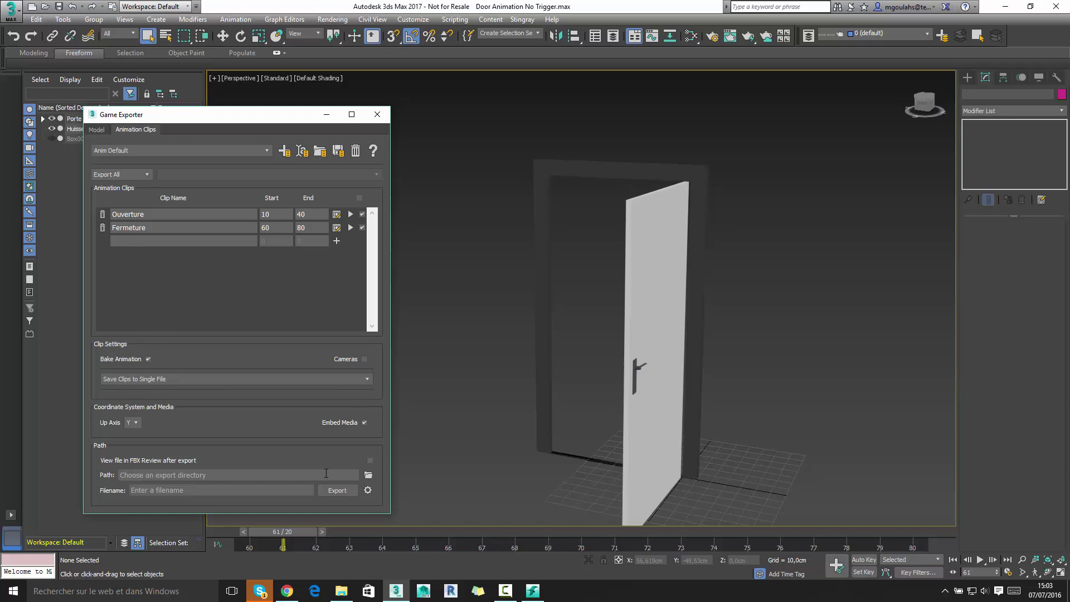
{"action": "left_click", "coordinate": [368, 476]}
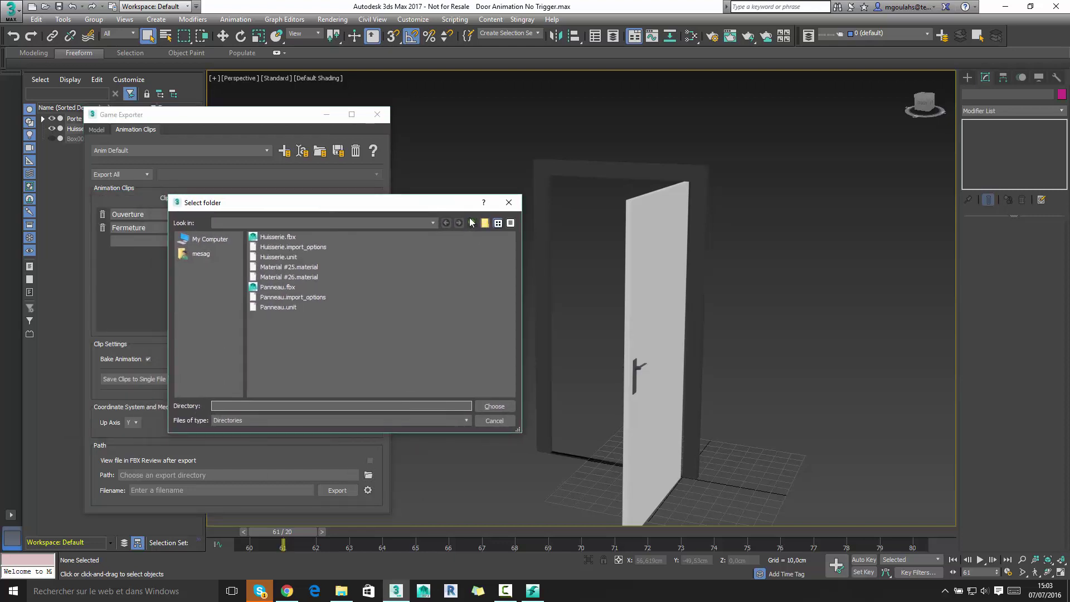
{"action": "left_click", "coordinate": [471, 222]}
{"action": "left_click", "coordinate": [471, 222]}
{"action": "left_click", "coordinate": [471, 223]}
{"action": "left_click", "coordinate": [471, 222]}
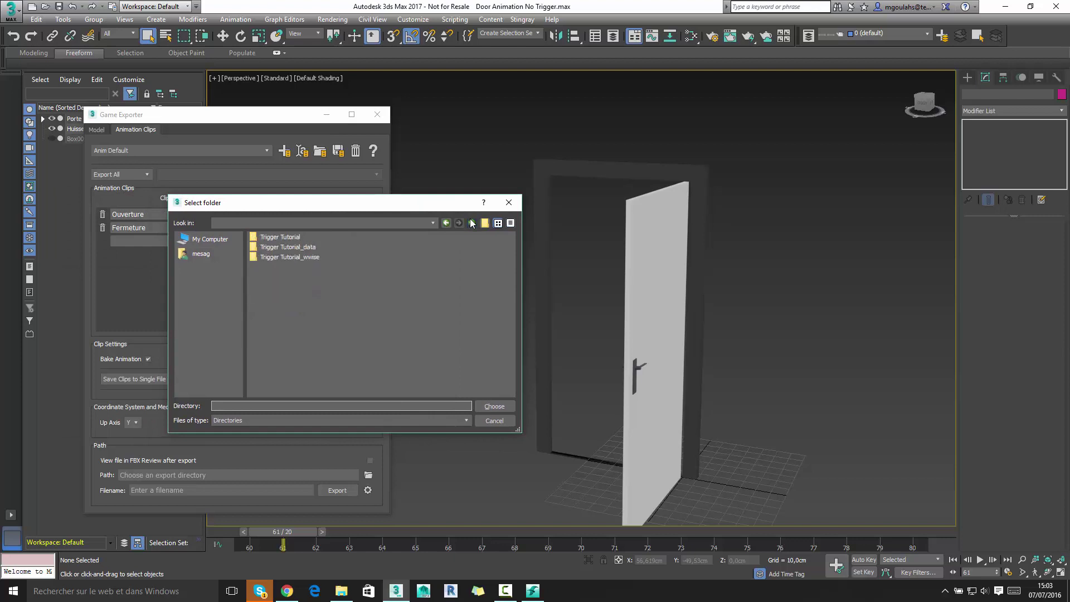
{"action": "left_click", "coordinate": [471, 223]}
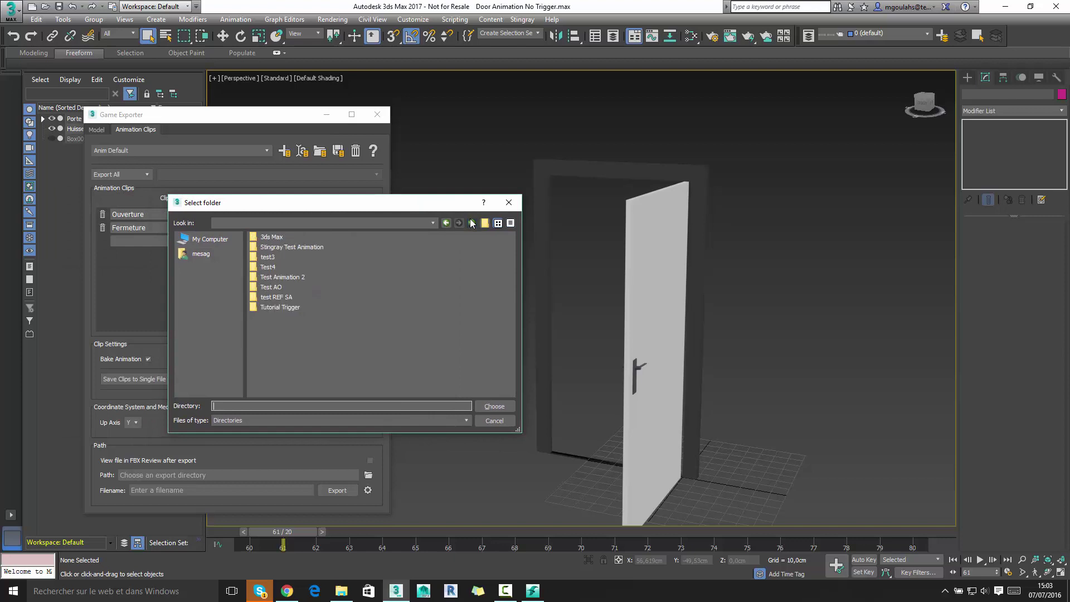
{"action": "double_click", "coordinate": [285, 309]}
{"action": "double_click", "coordinate": [277, 237]}
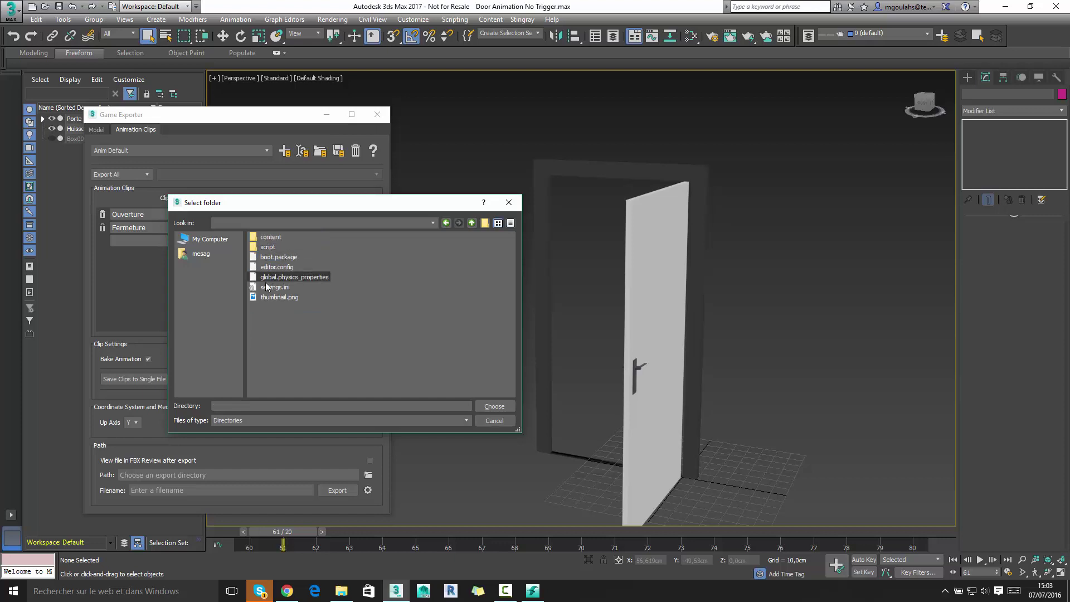
{"action": "left_click", "coordinate": [271, 239]}
{"action": "double_click", "coordinate": [272, 238]}
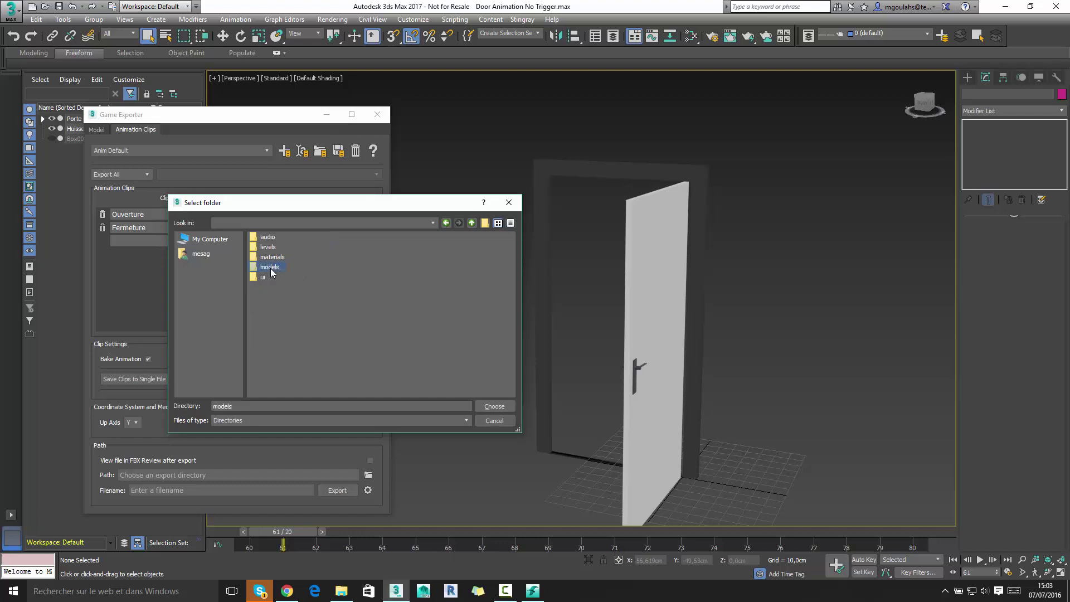
{"action": "double_click", "coordinate": [271, 269]}
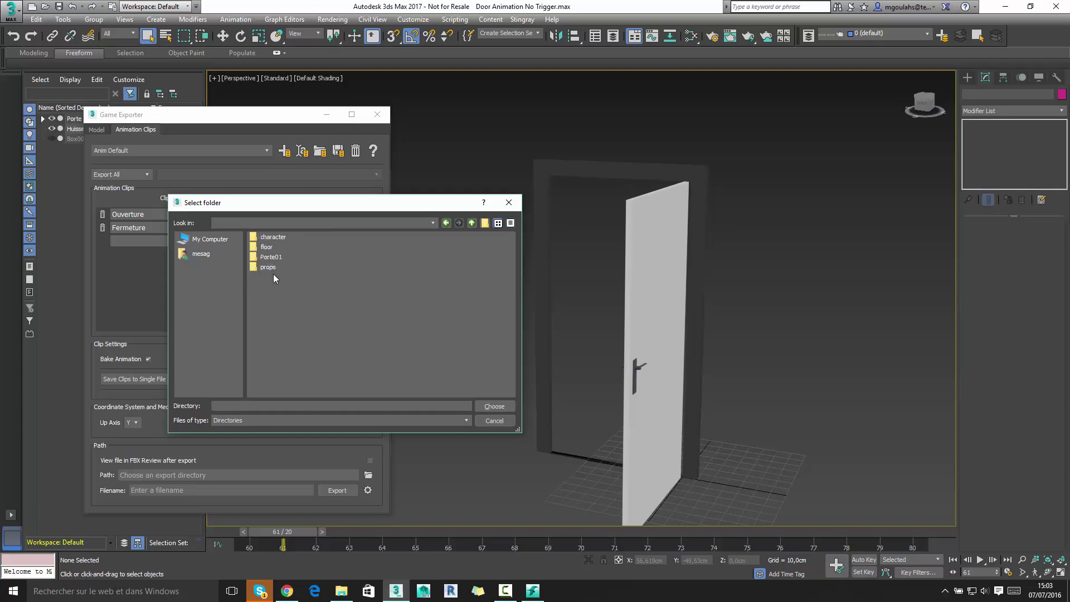
- Create a new Porte02 folder inside models and use it as the export path
{"action": "left_click", "coordinate": [484, 224]}
{"action": "type", "text": "Porte02"}
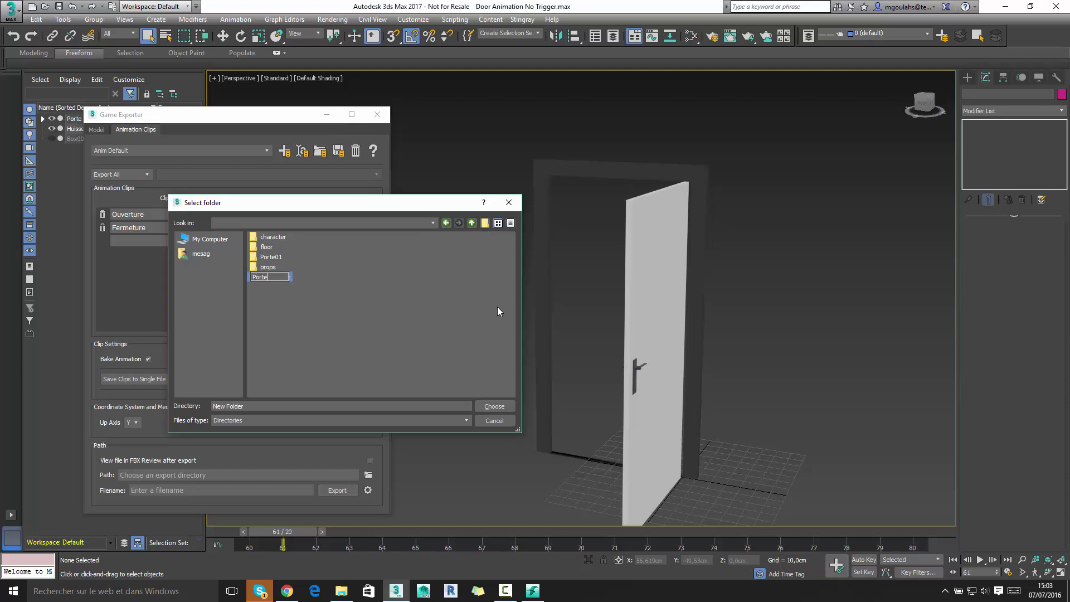
{"action": "key", "text": "Return"}
{"action": "key", "text": "Return"}
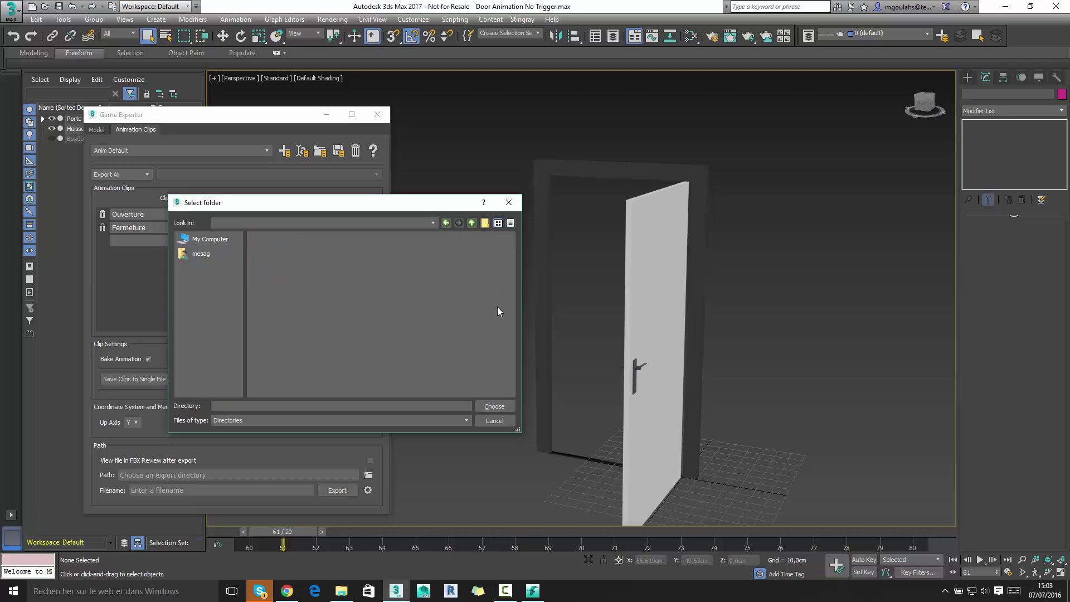
{"action": "left_click", "coordinate": [488, 407]}
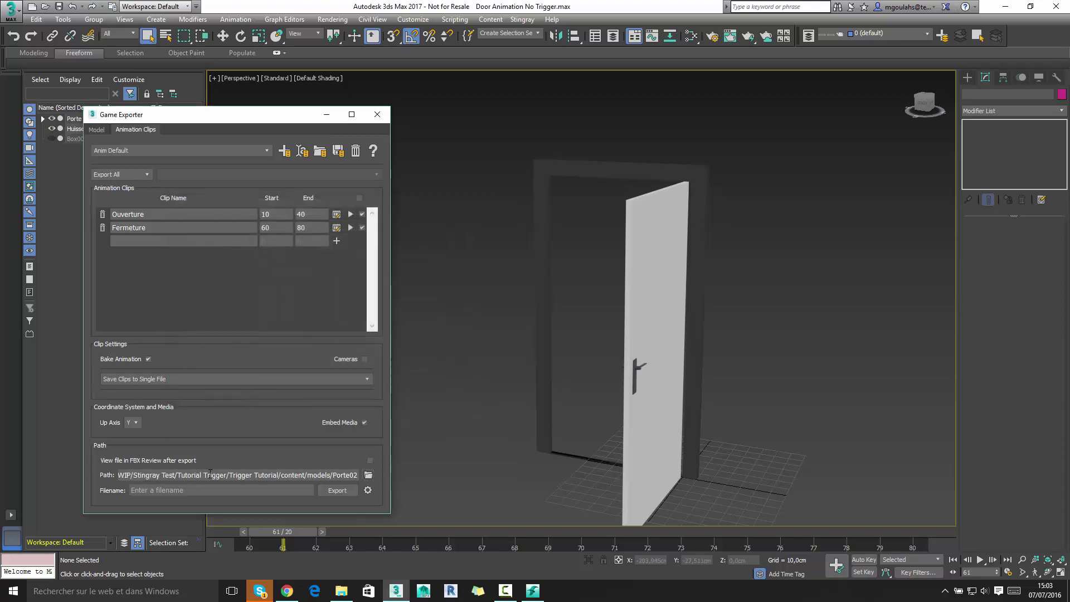
- Name the export file 'Porte', export the door, and dismiss the success message
{"action": "left_click", "coordinate": [186, 491]}
{"action": "type", "text": "rte"}
{"action": "left_click", "coordinate": [342, 493]}
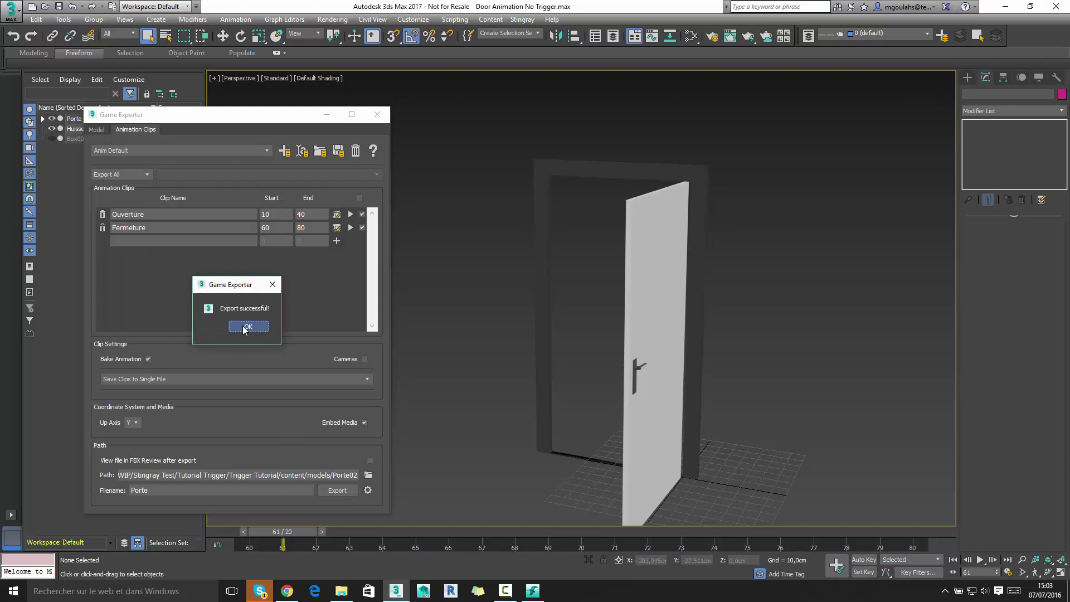
{"action": "left_click", "coordinate": [245, 328]}
{"action": "left_click_drag", "start_coordinate": [268, 118], "coordinate": [394, 102]}
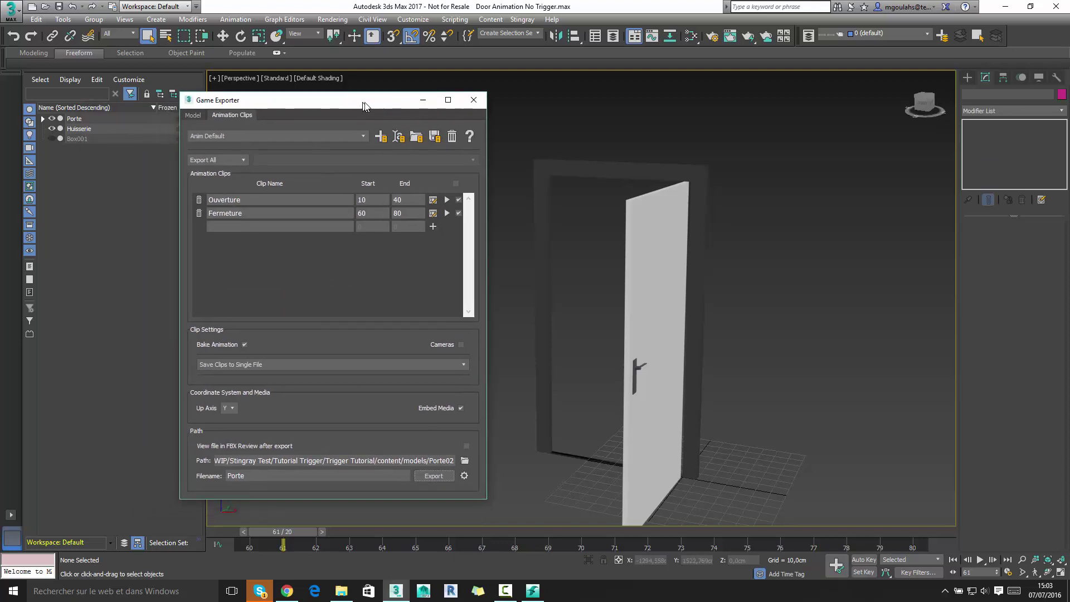
- In Stingray's Asset Browser, open content > models > Porte02
{"action": "mouse_move", "coordinate": [538, 597]}
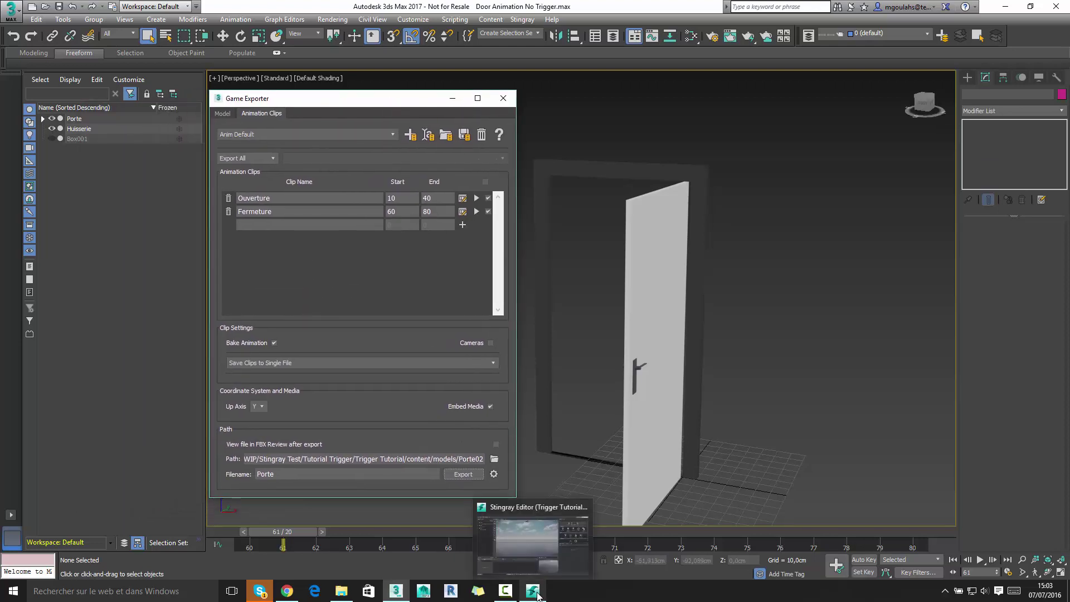
{"action": "left_click", "coordinate": [553, 543]}
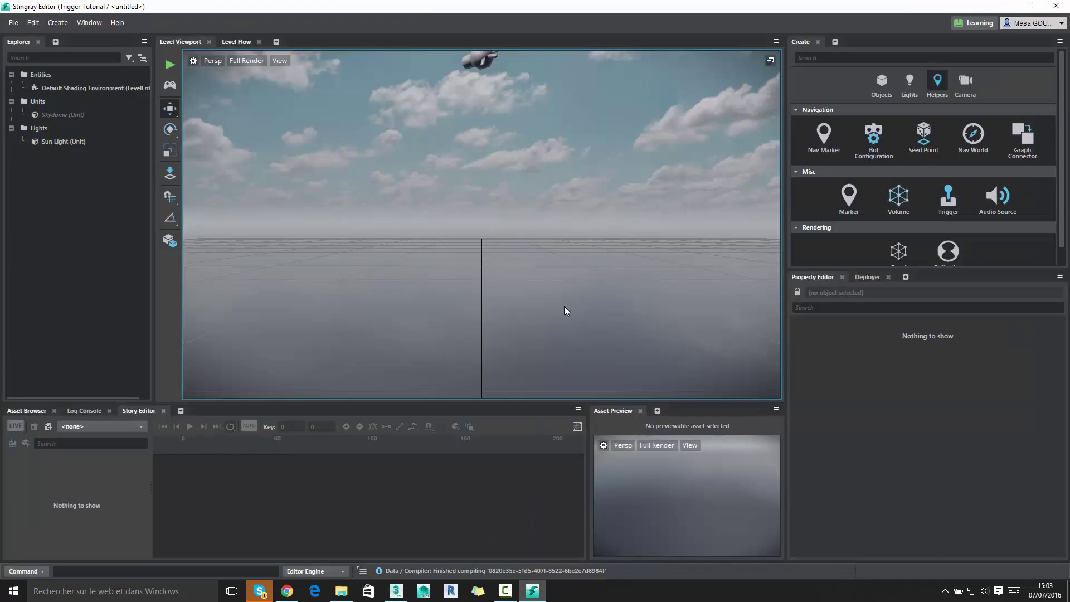
{"action": "left_click", "coordinate": [26, 411]}
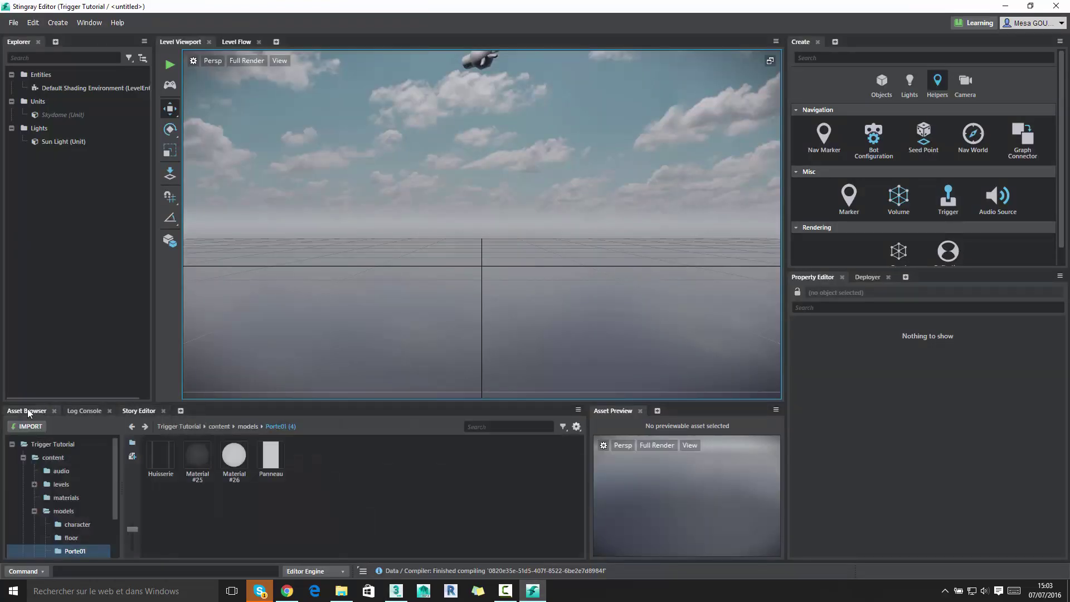
{"action": "left_click", "coordinate": [63, 511]}
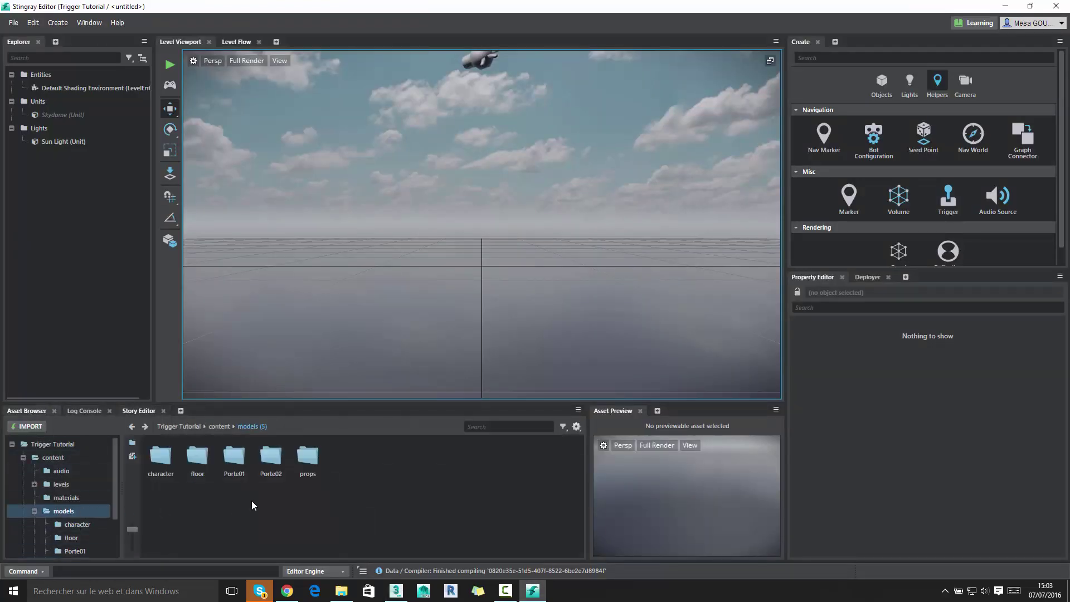
{"action": "left_click", "coordinate": [268, 473]}
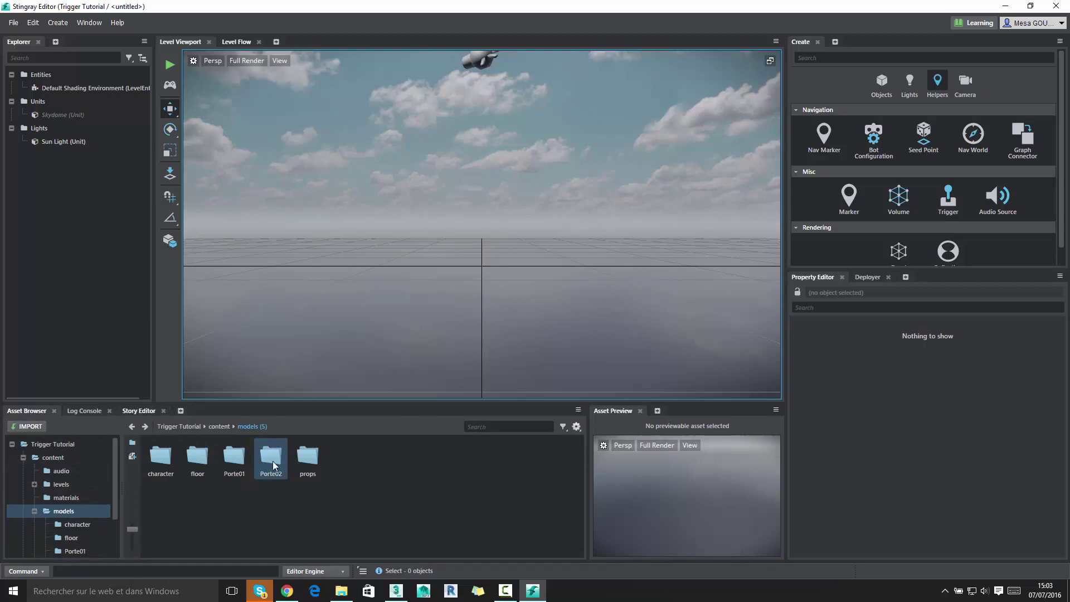
{"action": "double_click", "coordinate": [273, 458]}
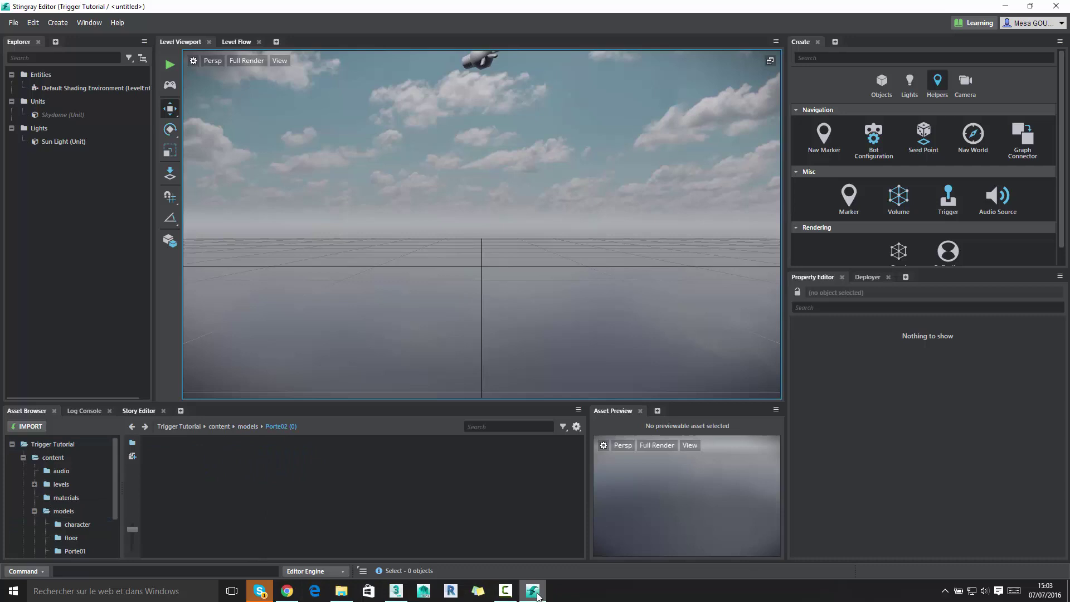
- Check 3ds Max's Stingray menu briefly, then return to the Stingray editor
{"action": "mouse_move", "coordinate": [396, 591]}
{"action": "left_click", "coordinate": [389, 545]}
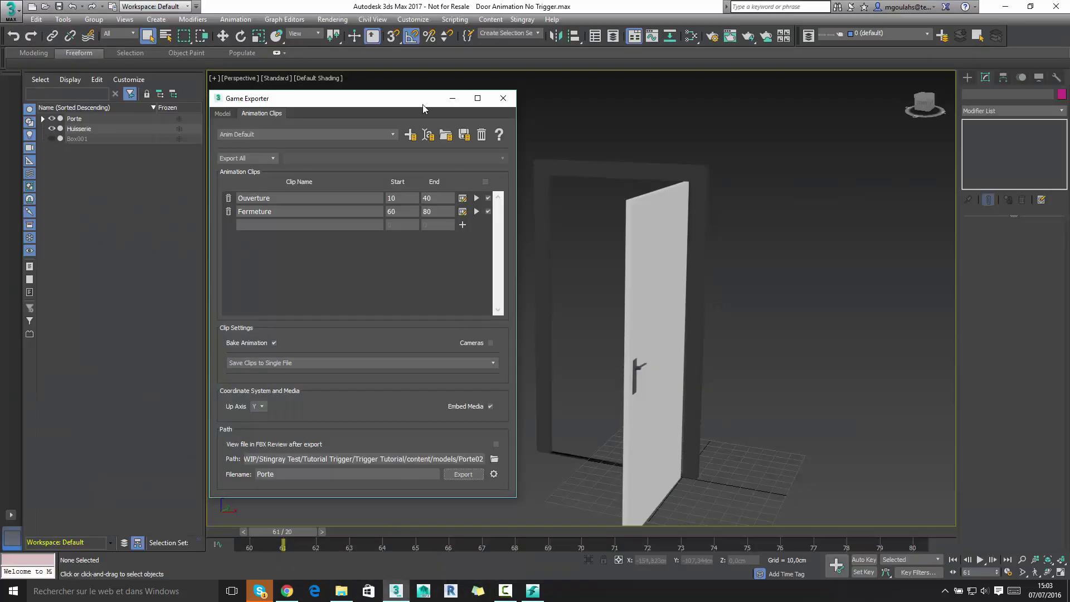
{"action": "left_click", "coordinate": [522, 19]}
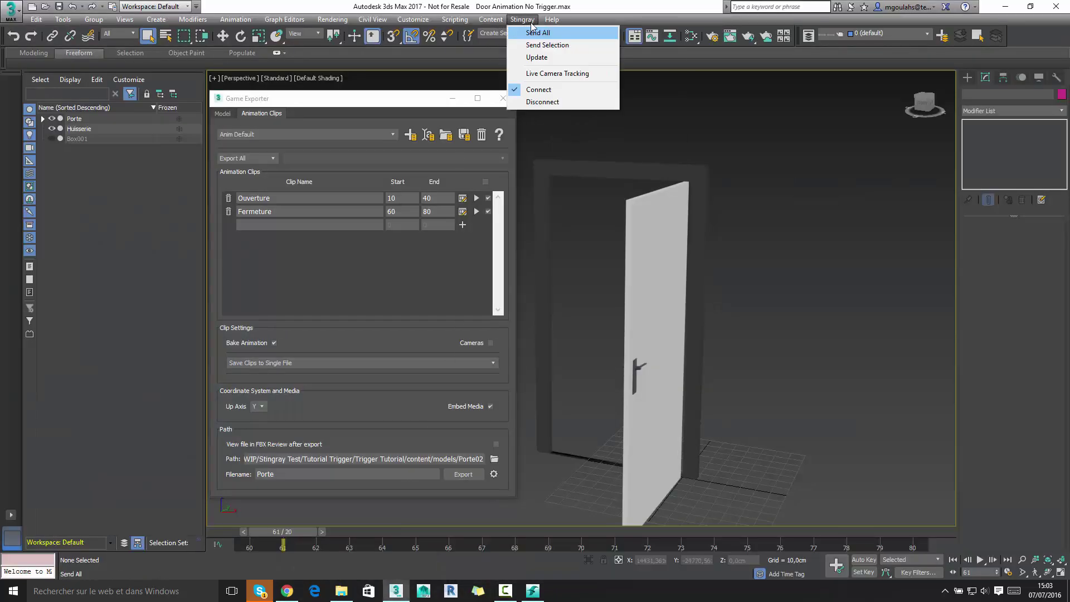
{"action": "left_click", "coordinate": [533, 591]}
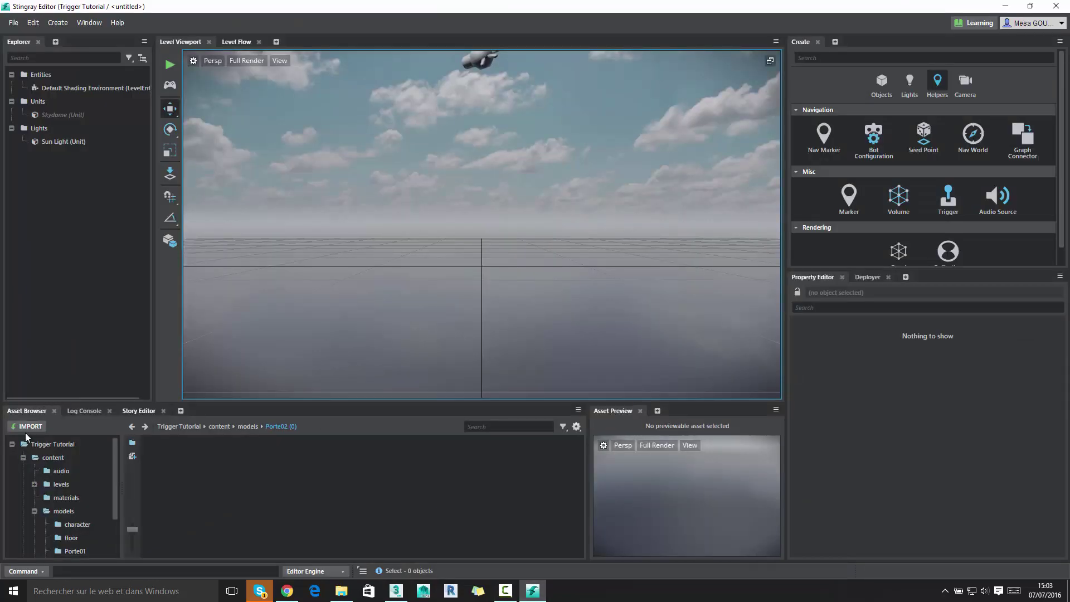
- Import Porte.fbx from content/models/Porte02 with Animation and Skeleton enabled
{"action": "left_click", "coordinate": [31, 427]}
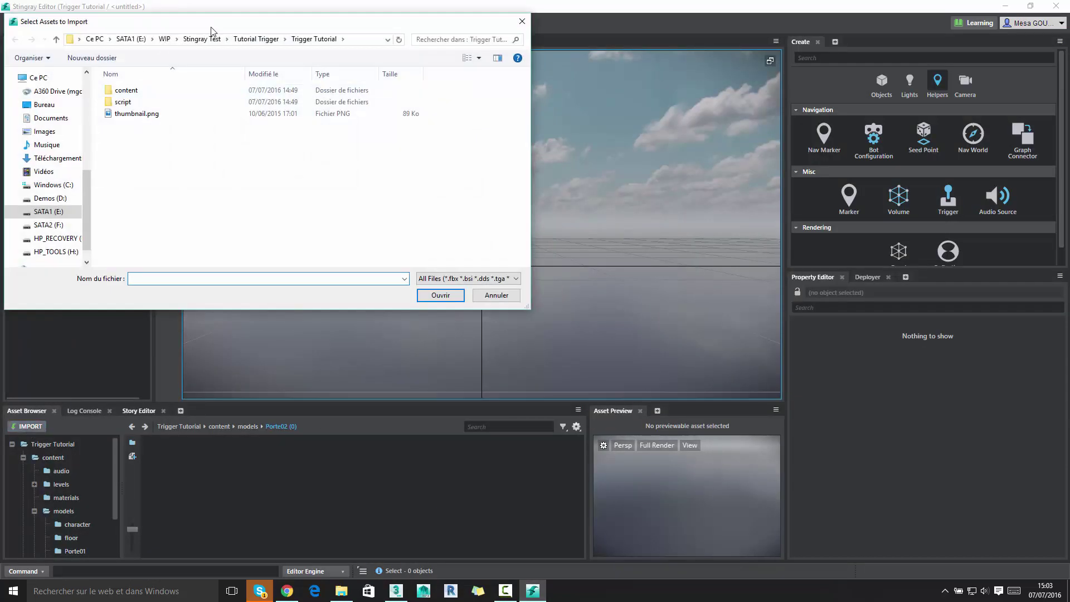
{"action": "left_click_drag", "start_coordinate": [226, 28], "coordinate": [371, 115]}
{"action": "double_click", "coordinate": [272, 178]}
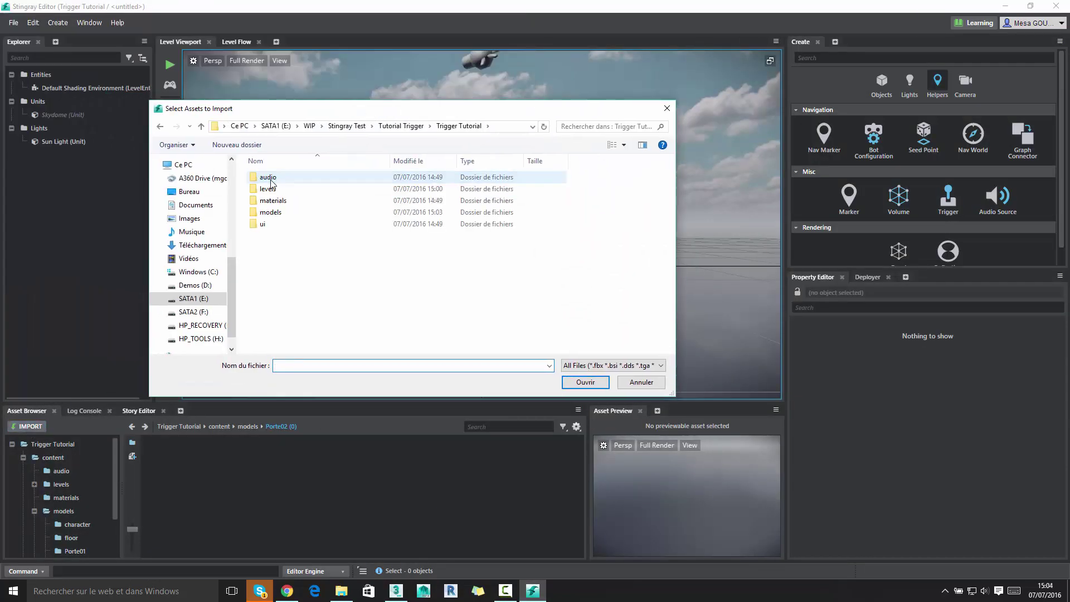
{"action": "double_click", "coordinate": [271, 211]}
{"action": "double_click", "coordinate": [273, 211]}
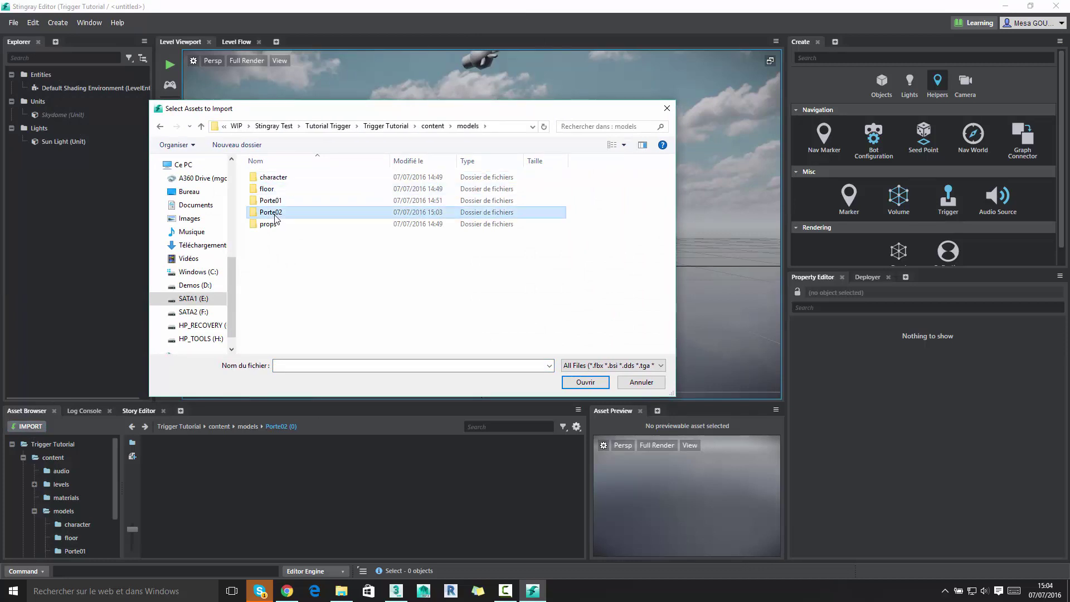
{"action": "left_click", "coordinate": [285, 179]}
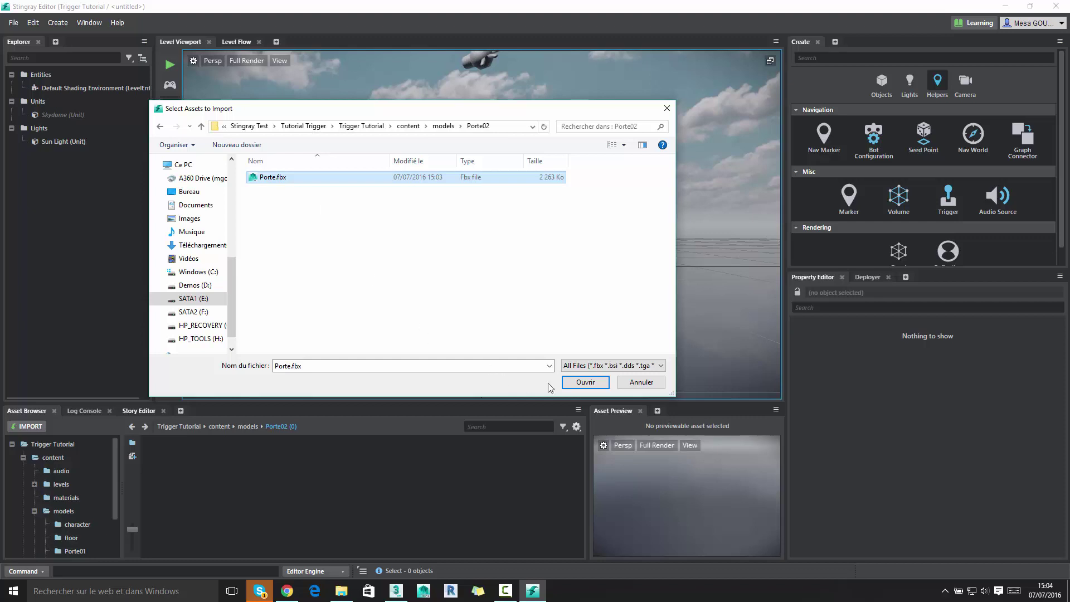
{"action": "left_click", "coordinate": [584, 384]}
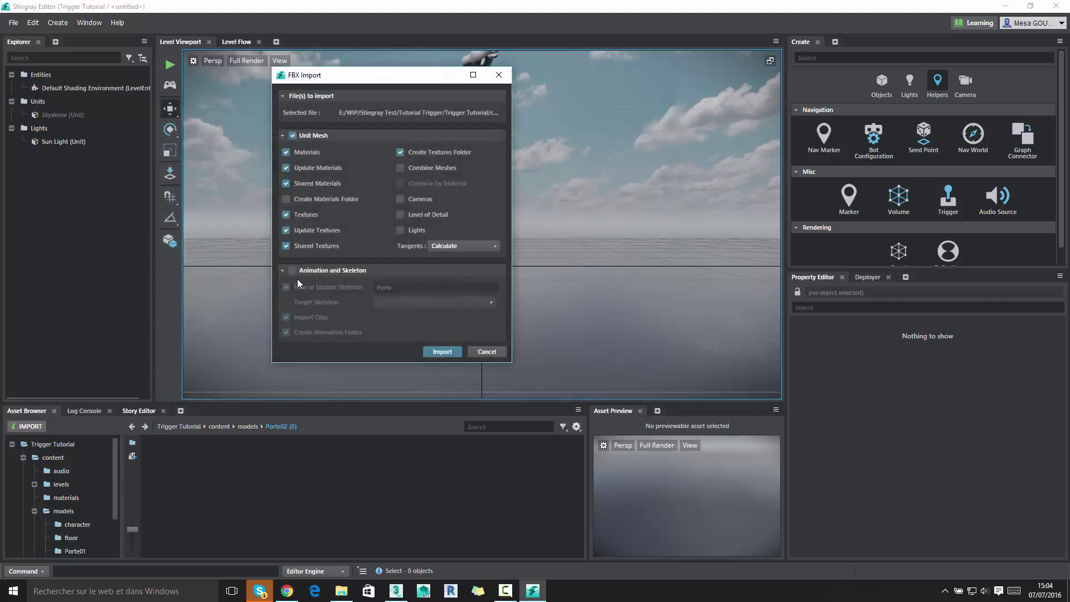
{"action": "left_click", "coordinate": [292, 271]}
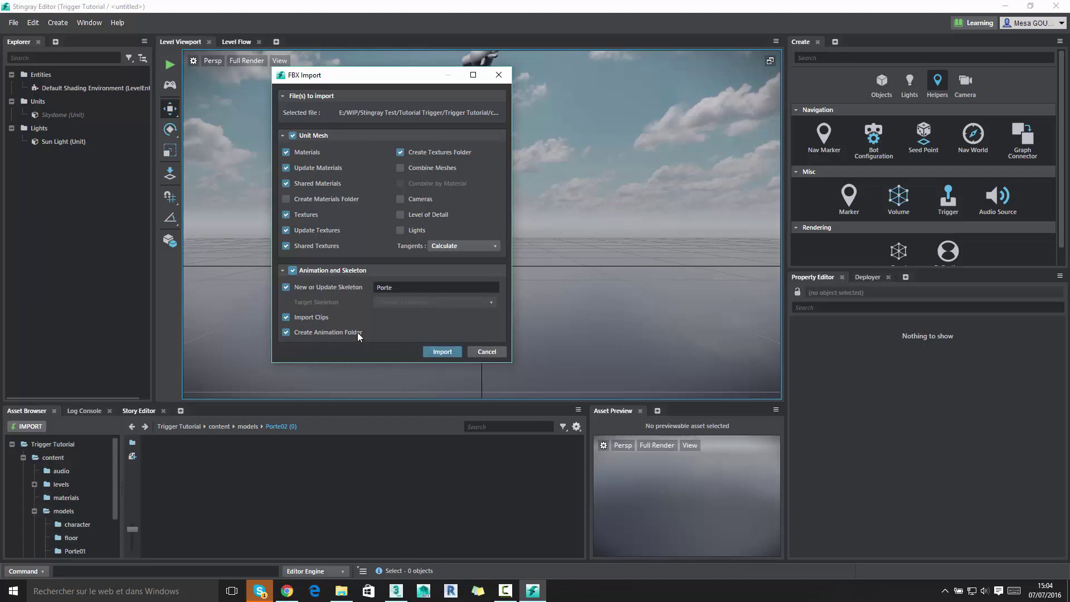
{"action": "left_click", "coordinate": [442, 352]}
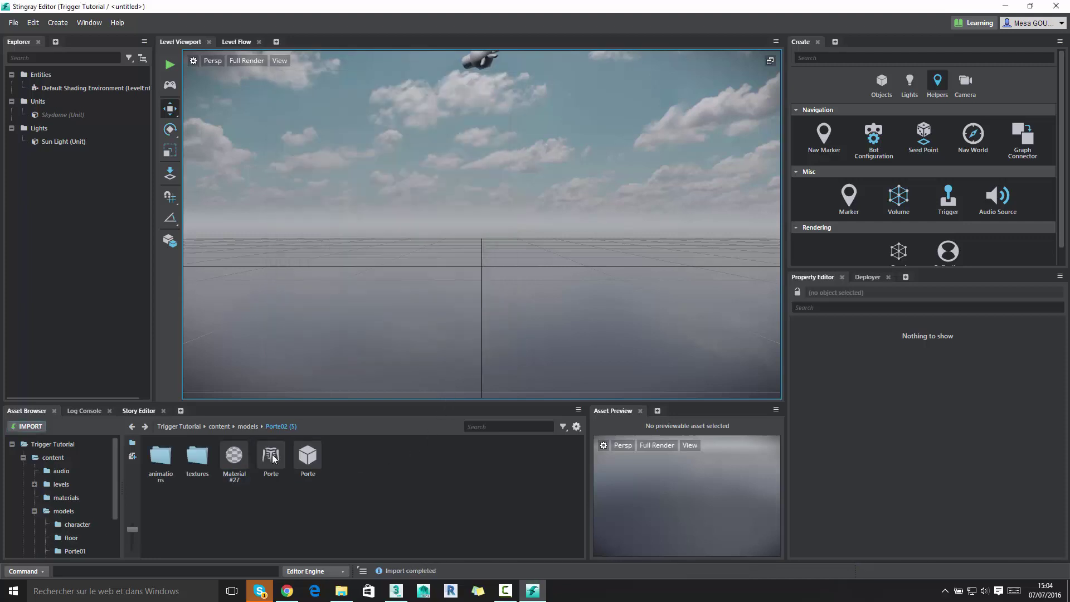
- Inspect the imported Porte unit, its skeleton, Material #27 and the textures folder
{"action": "left_click", "coordinate": [307, 463]}
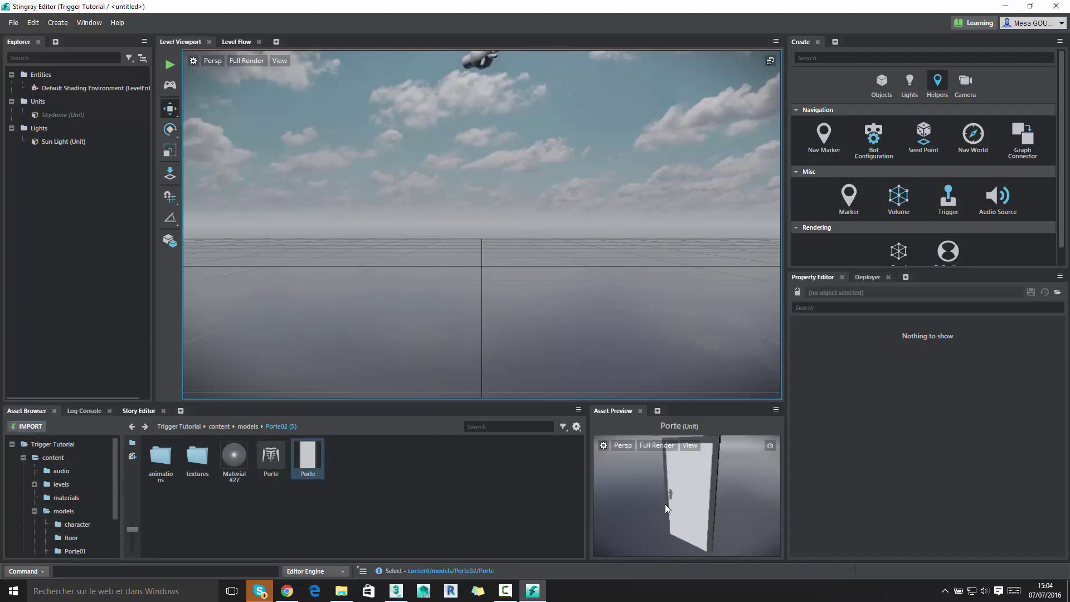
{"action": "left_click", "coordinate": [271, 458]}
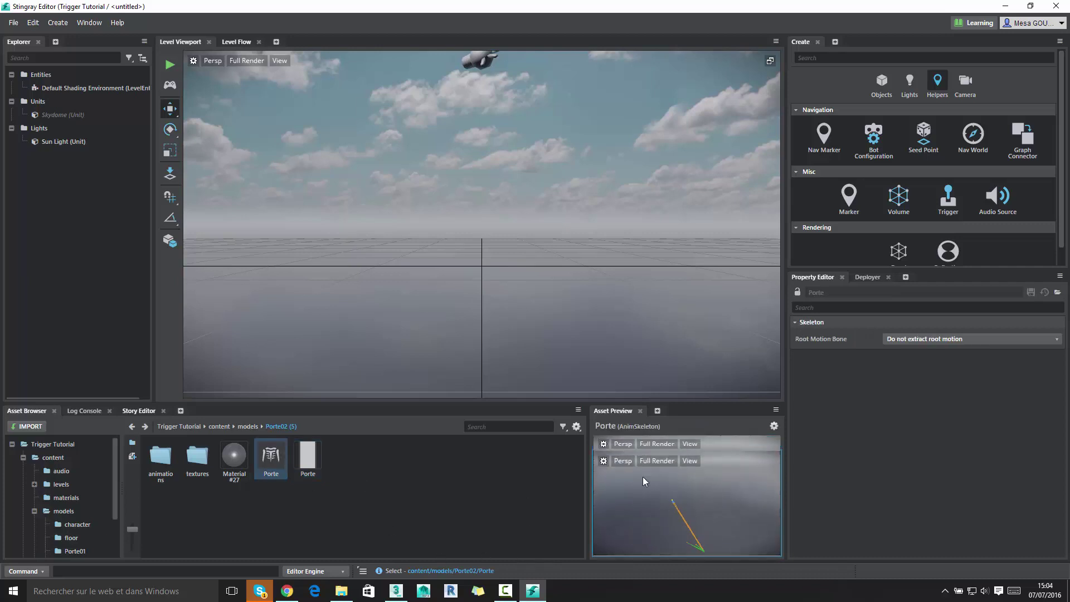
{"action": "left_click", "coordinate": [236, 466]}
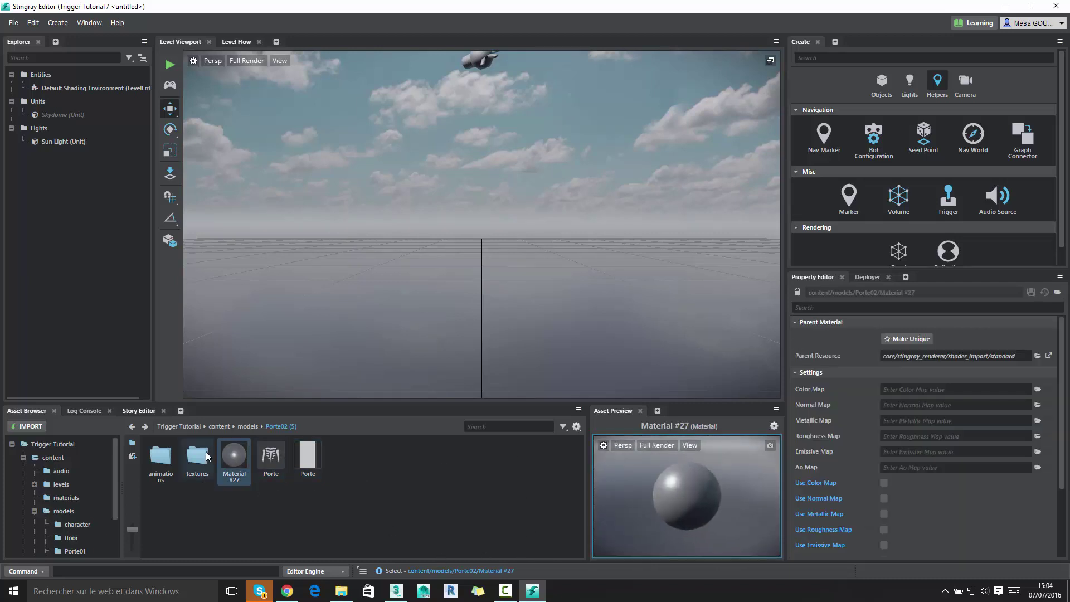
{"action": "double_click", "coordinate": [201, 455]}
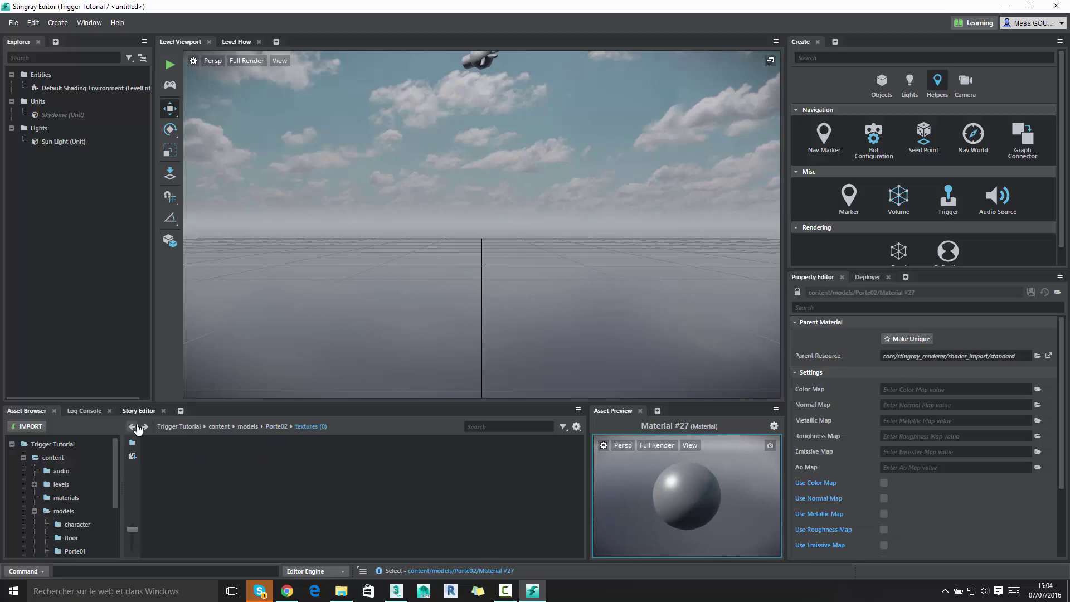
{"action": "left_click", "coordinate": [267, 428]}
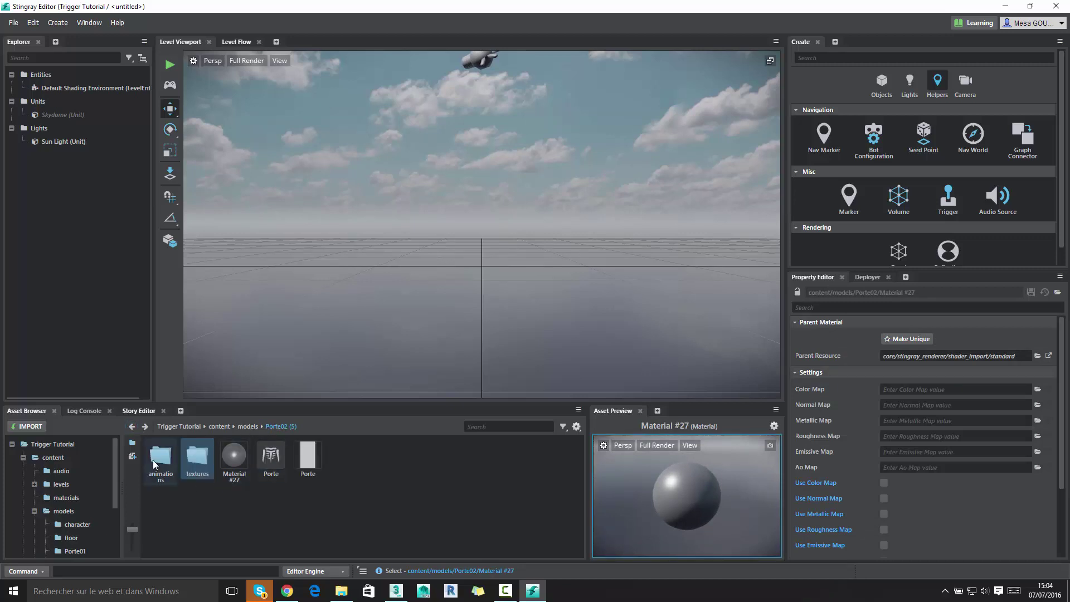
- Play the Porte_Fermeture and Porte_Ouverture clips in the preview, then preview the Porte unit again
{"action": "double_click", "coordinate": [153, 460]}
{"action": "left_click", "coordinate": [167, 465]}
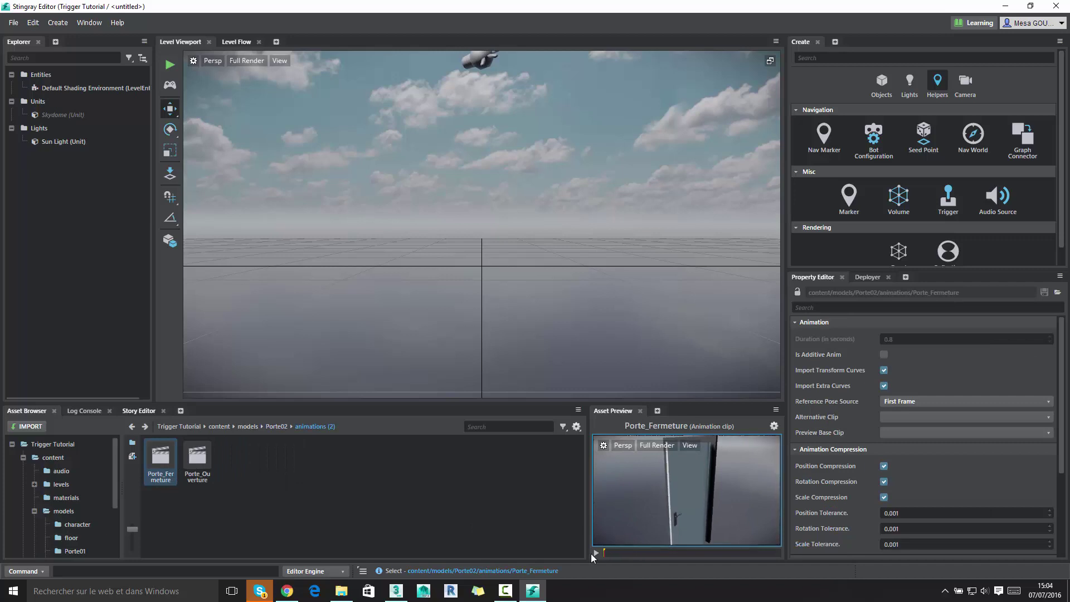
{"action": "left_click", "coordinate": [597, 554]}
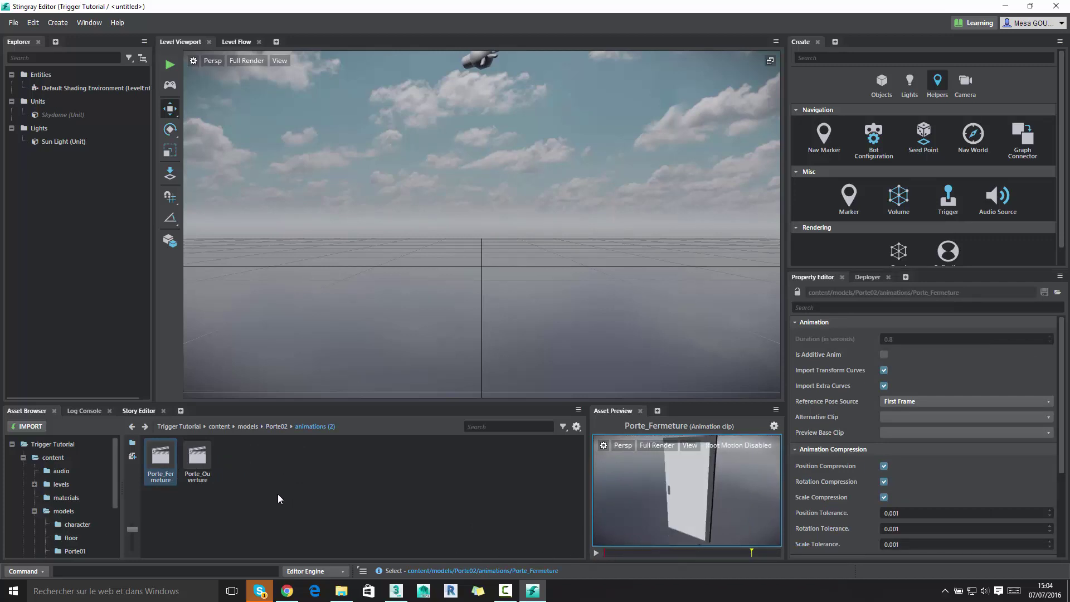
{"action": "left_click", "coordinate": [197, 462]}
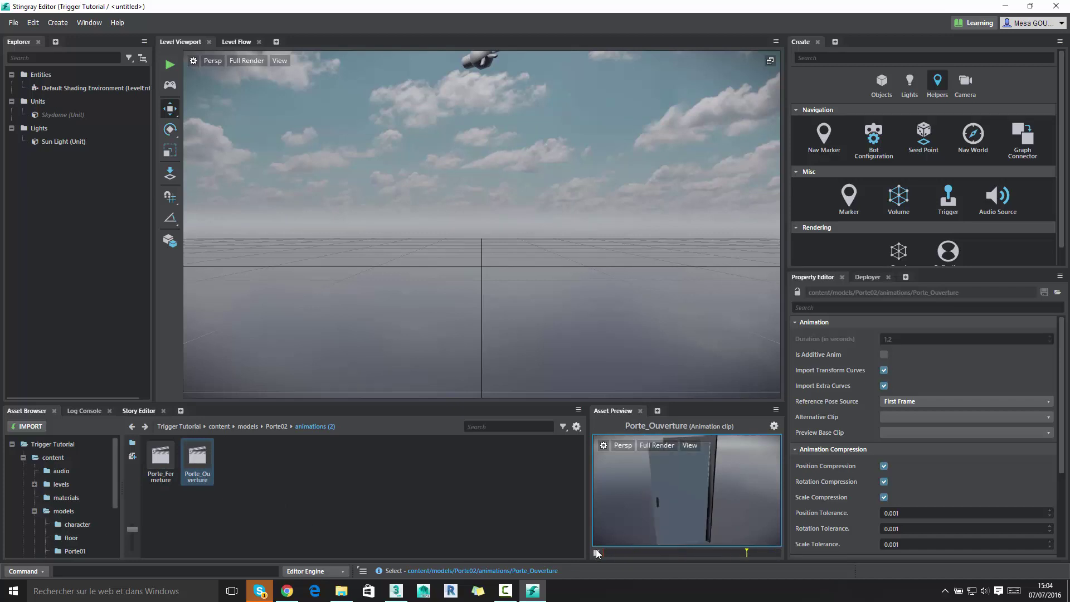
{"action": "left_click", "coordinate": [597, 554]}
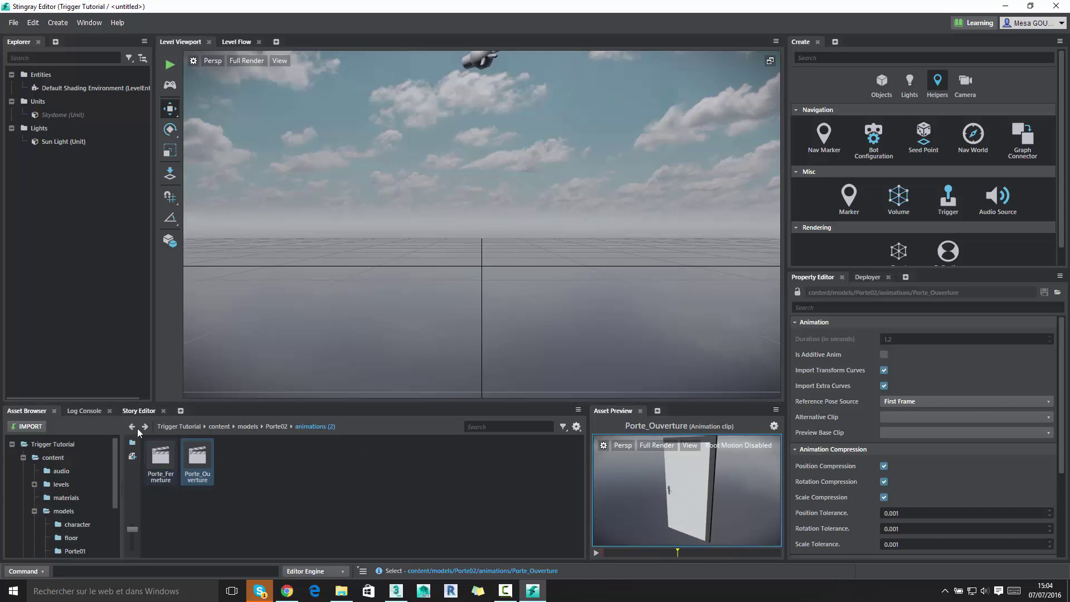
{"action": "left_click", "coordinate": [283, 427]}
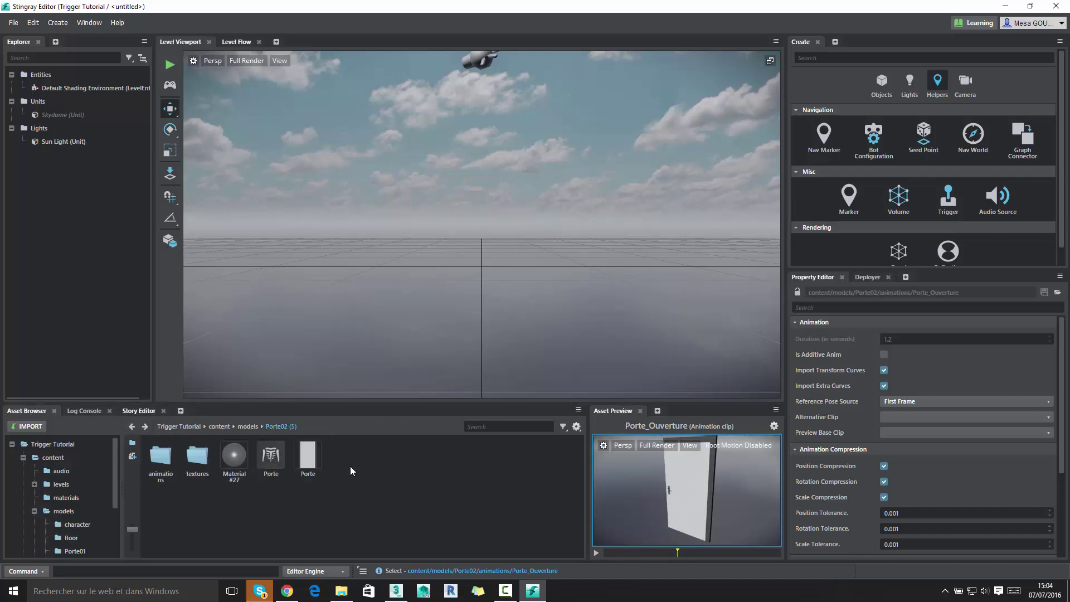
{"action": "left_click", "coordinate": [307, 457]}
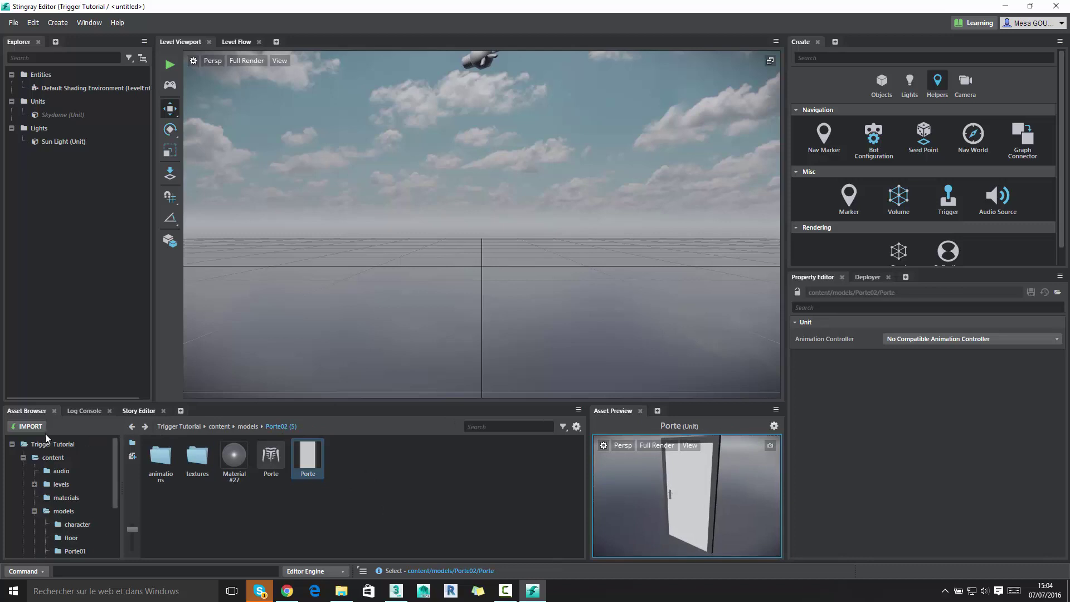
- Place the Basic_Floor unit in the level and zero its translate position
{"action": "left_click", "coordinate": [248, 426]}
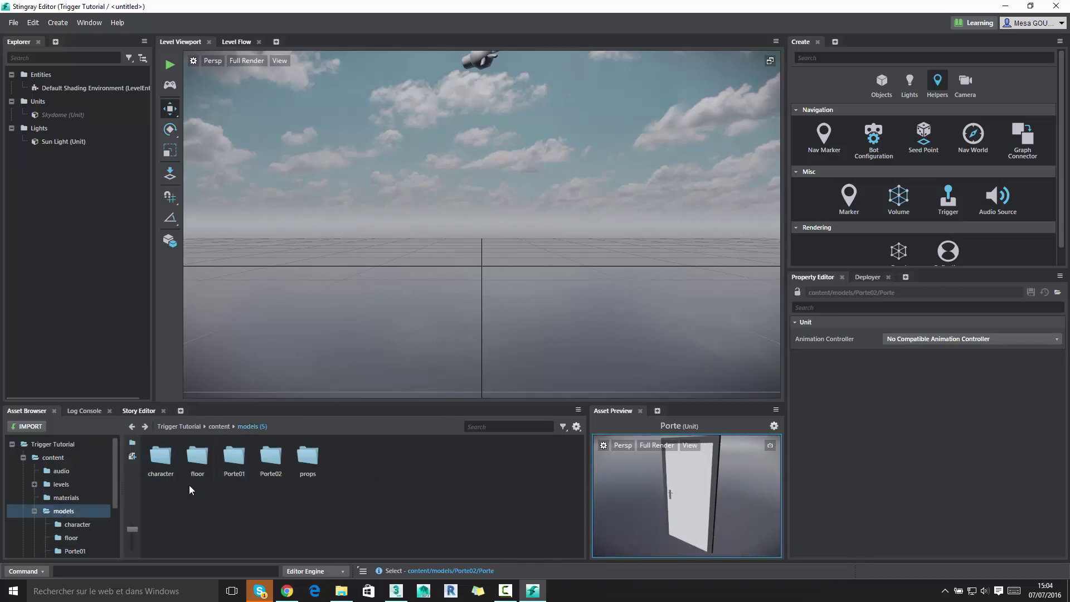
{"action": "double_click", "coordinate": [197, 459]}
{"action": "left_click_drag", "start_coordinate": [159, 465], "coordinate": [425, 286]}
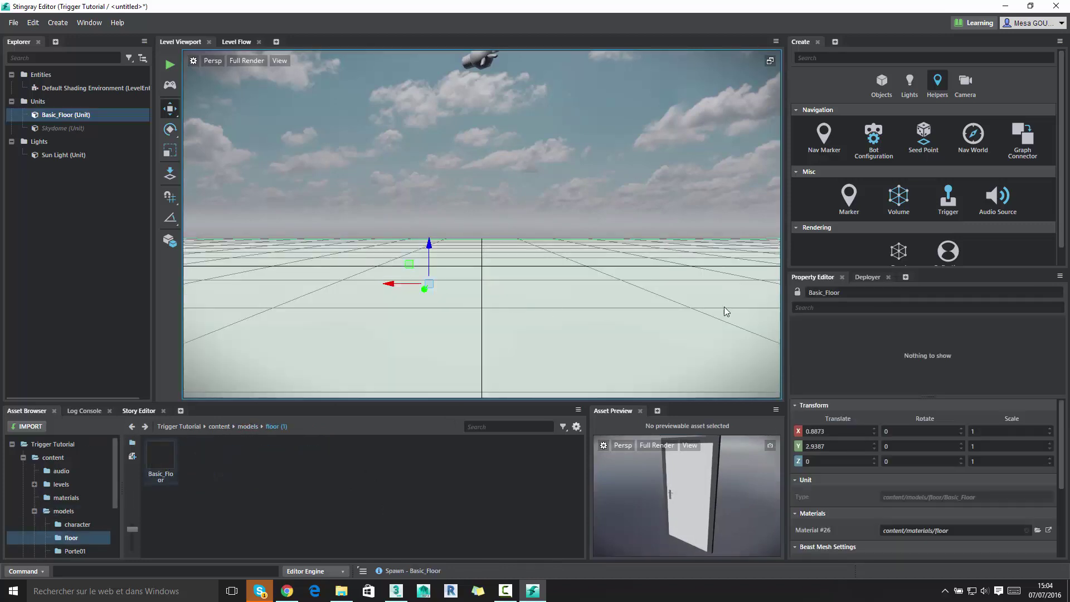
{"action": "left_click_drag", "start_coordinate": [874, 431], "coordinate": [877, 463]}
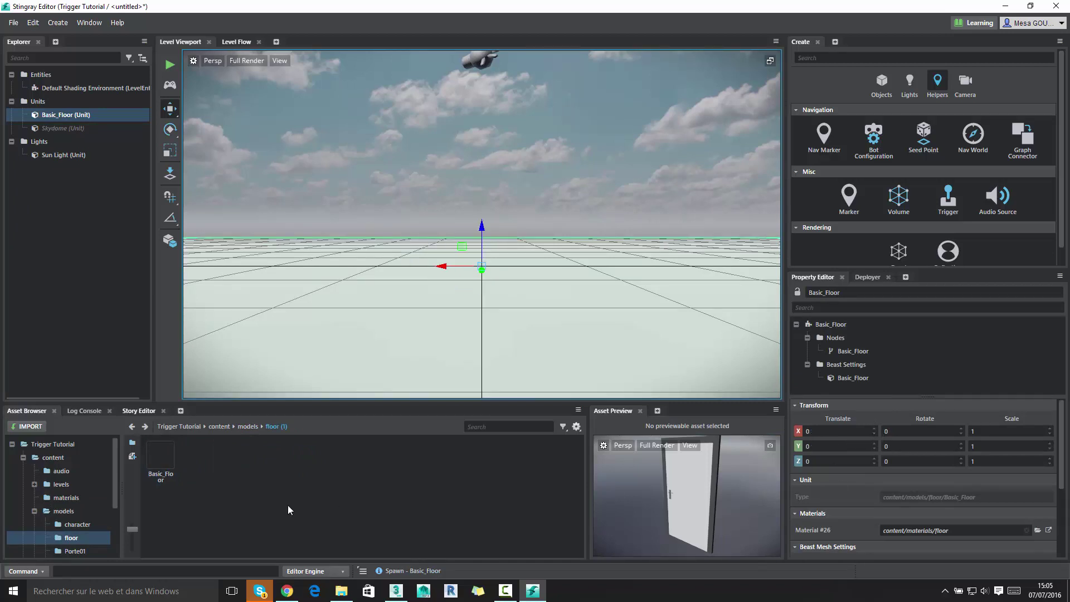
- Place the Porte door from Porte02 on the floor and hide the grid with G
{"action": "left_click", "coordinate": [248, 427]}
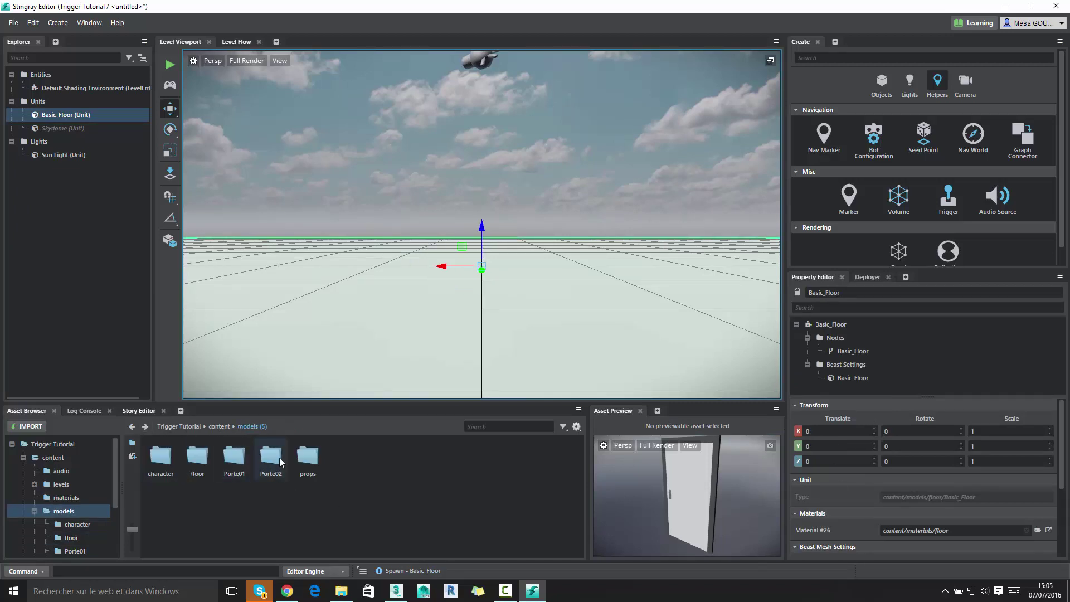
{"action": "double_click", "coordinate": [271, 457]}
{"action": "left_click_drag", "start_coordinate": [308, 457], "coordinate": [405, 329]}
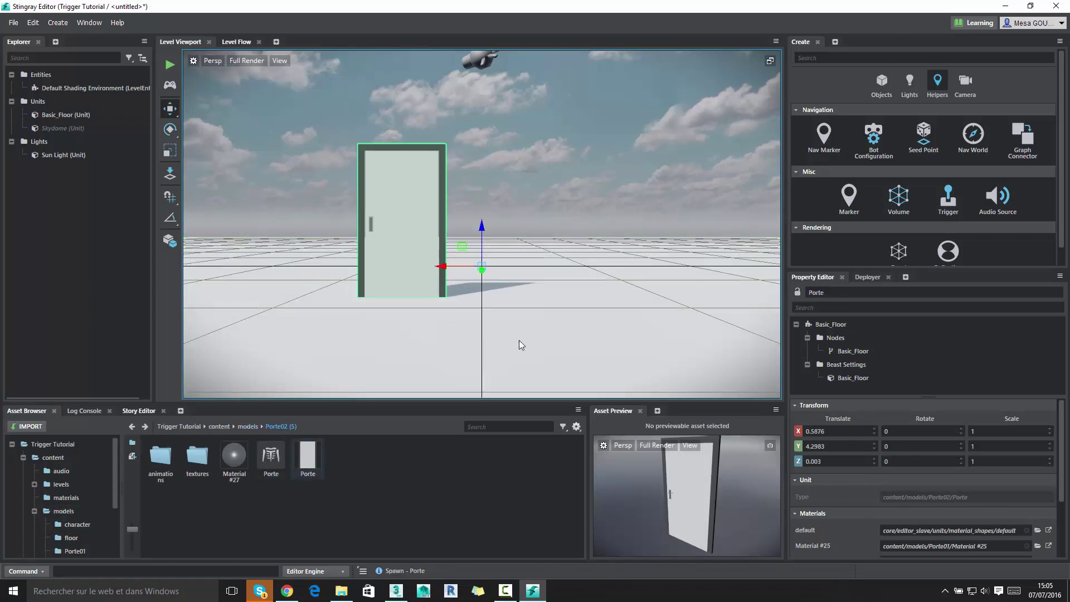
{"action": "left_click_drag", "start_coordinate": [552, 234], "coordinate": [424, 257], "text": "alt"}
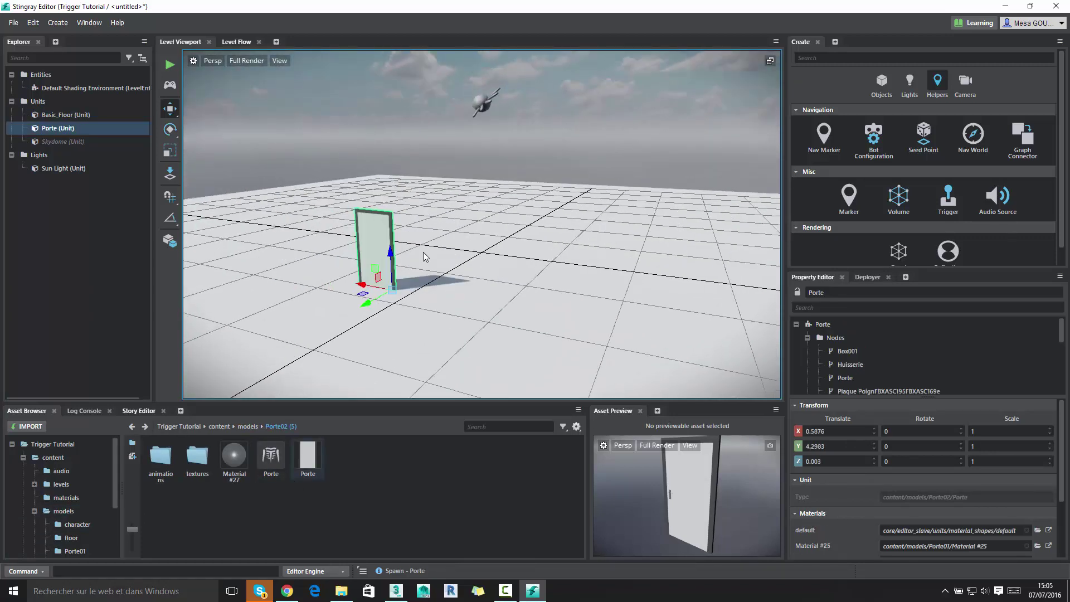
{"action": "key", "text": "g"}
{"action": "left_click_drag", "start_coordinate": [423, 257], "coordinate": [419, 353], "text": "alt"}
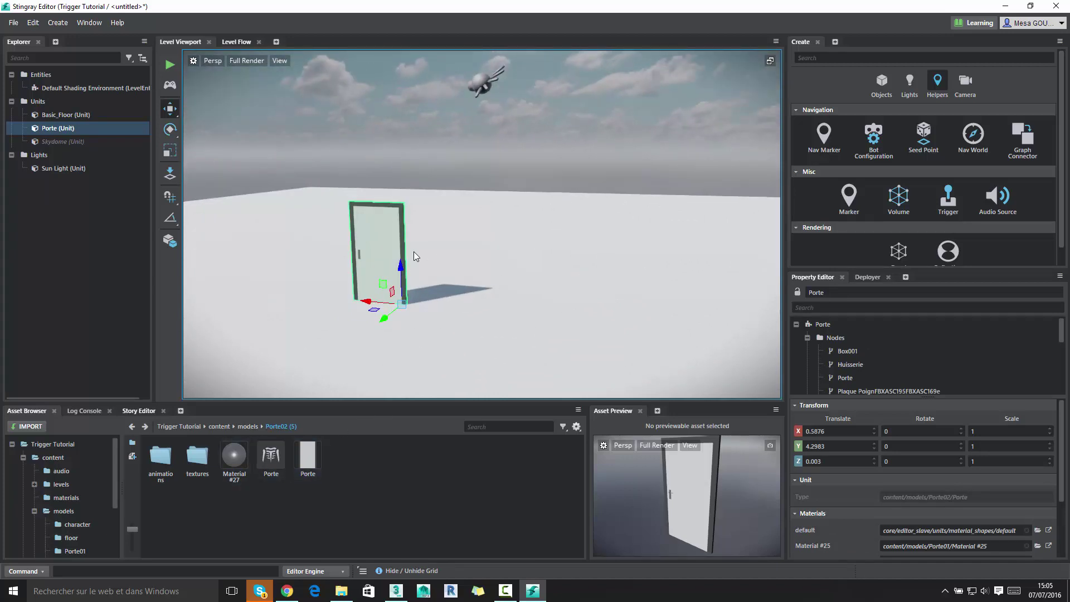
{"action": "mouse_move", "coordinate": [602, 287]}
{"action": "left_mouse_down", "text": "alt"}
{"action": "mouse_move", "coordinate": [454, 239]}
{"action": "mouse_move", "coordinate": [445, 258]}
{"action": "left_mouse_up", "text": "alt"}
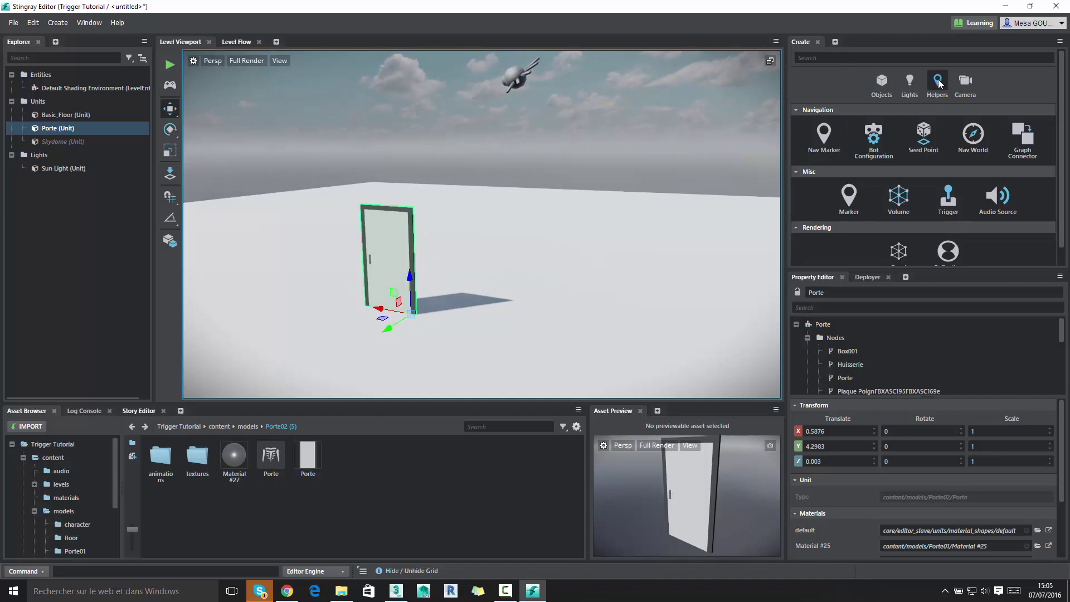
- Draw a new trigger volume on the floor beside the door
{"action": "left_click", "coordinate": [942, 215]}
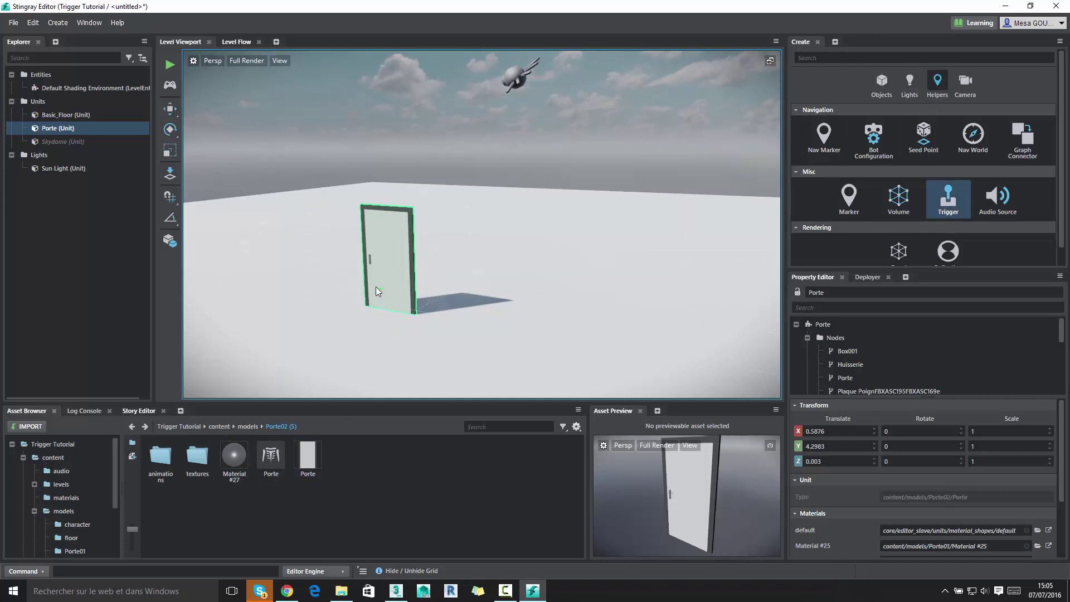
{"action": "mouse_move", "coordinate": [318, 334]}
{"action": "left_mouse_down"}
{"action": "mouse_move", "coordinate": [493, 263]}
{"action": "mouse_move", "coordinate": [458, 285]}
{"action": "left_mouse_up"}
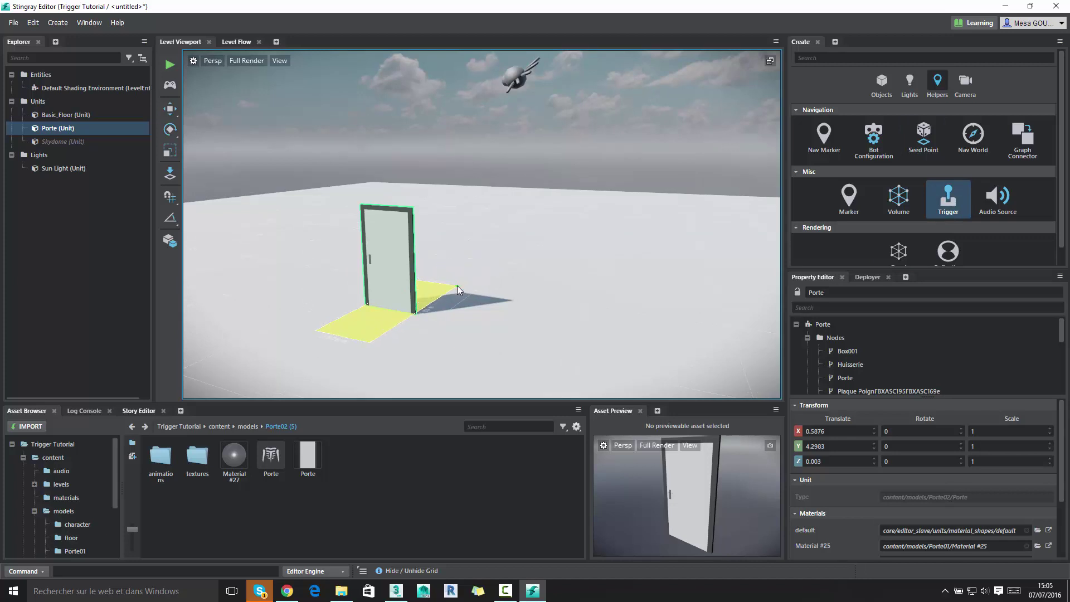
{"action": "left_click", "coordinate": [454, 202]}
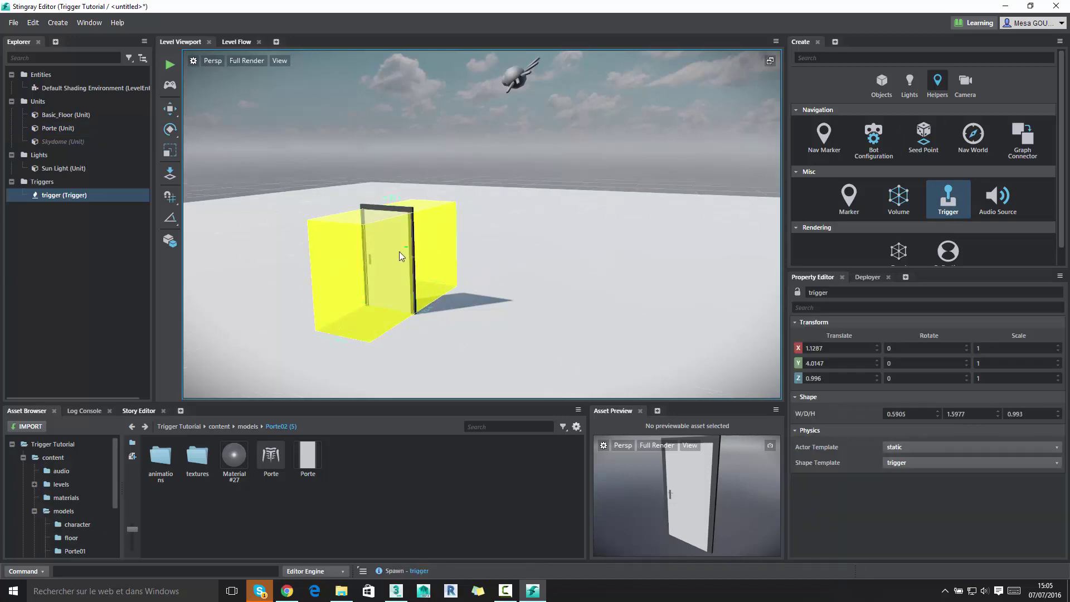
{"action": "left_click_drag", "start_coordinate": [399, 252], "coordinate": [519, 213], "text": "alt"}
{"action": "scroll", "coordinate": [546, 253], "scroll_direction": "up", "scroll_amount": 5}
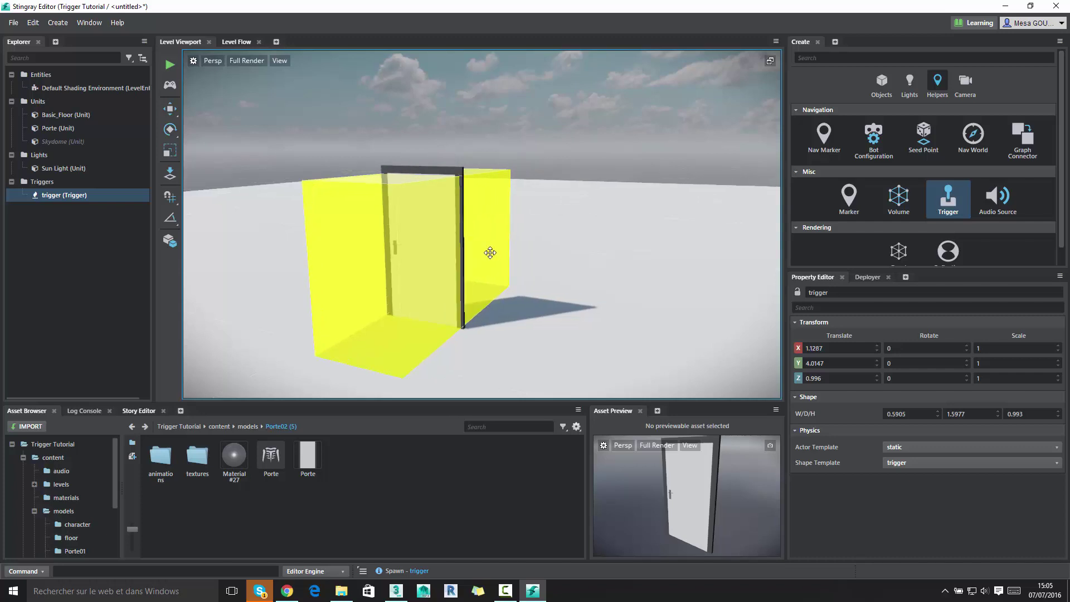
{"action": "mouse_move", "coordinate": [546, 254]}
{"action": "left_mouse_down", "text": "alt"}
{"action": "mouse_move", "coordinate": [411, 247]}
{"action": "mouse_move", "coordinate": [477, 212]}
{"action": "left_mouse_up", "text": "alt"}
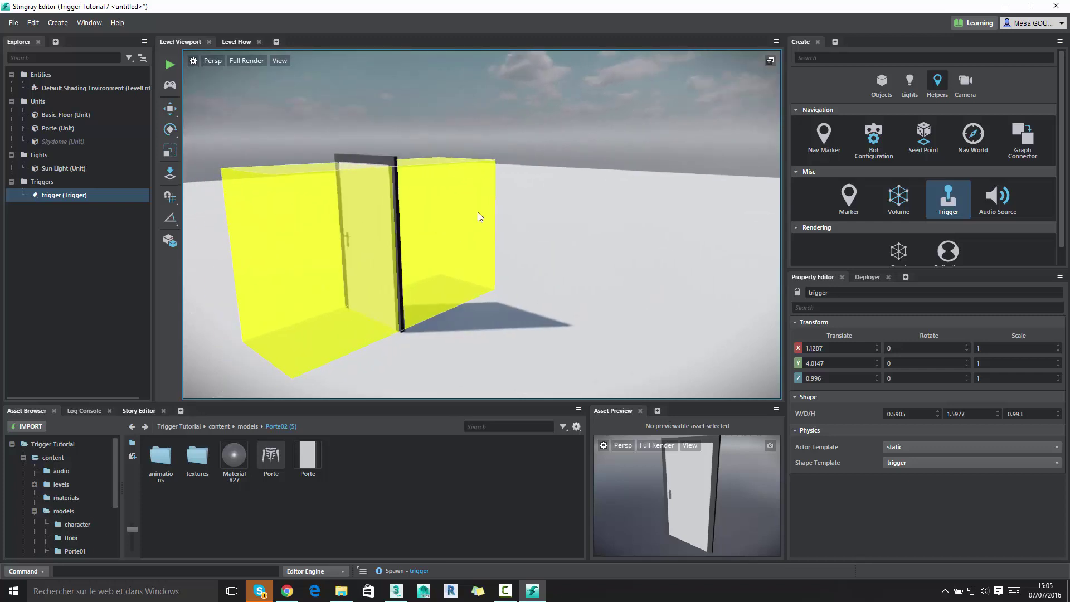
- Select the trigger volume and set its shape template to character_trigger
{"action": "key", "text": "w"}
{"action": "left_click", "coordinate": [441, 190]}
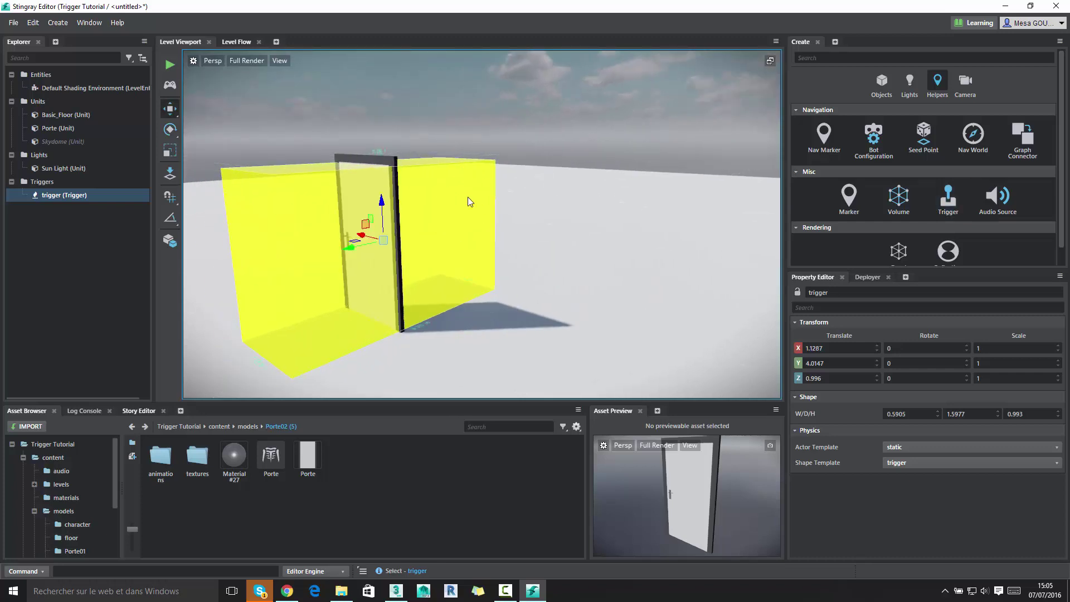
{"action": "right_click", "coordinate": [476, 125]}
{"action": "left_click_drag", "start_coordinate": [409, 311], "coordinate": [461, 256], "text": "alt"}
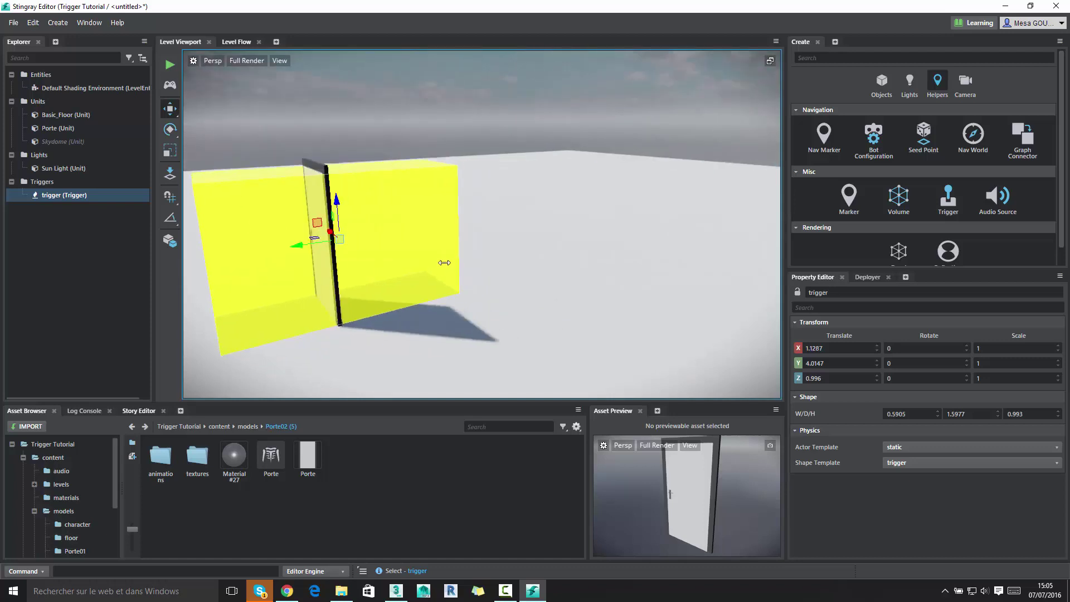
{"action": "left_click", "coordinate": [900, 470]}
{"action": "left_click", "coordinate": [928, 483]}
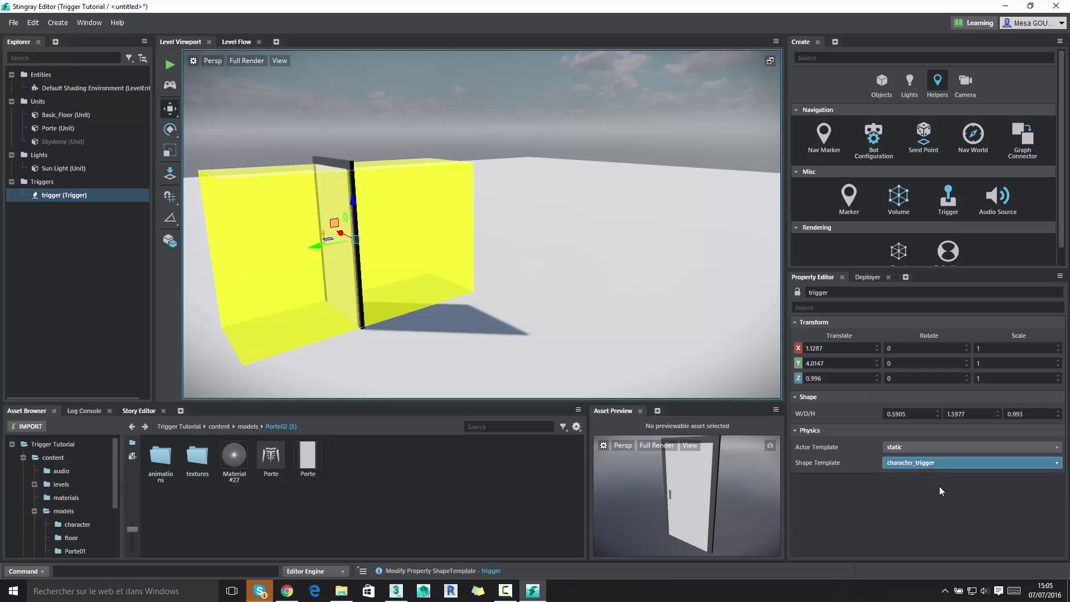
- Size the trigger to width 0.5, depth 2.5 and height 1
{"action": "left_click", "coordinate": [895, 413]}
{"action": "key", "text": "Delete"}
{"action": "key", "text": "Delete"}
{"action": "key", "text": "Delete"}
{"action": "key", "text": "Tab"}
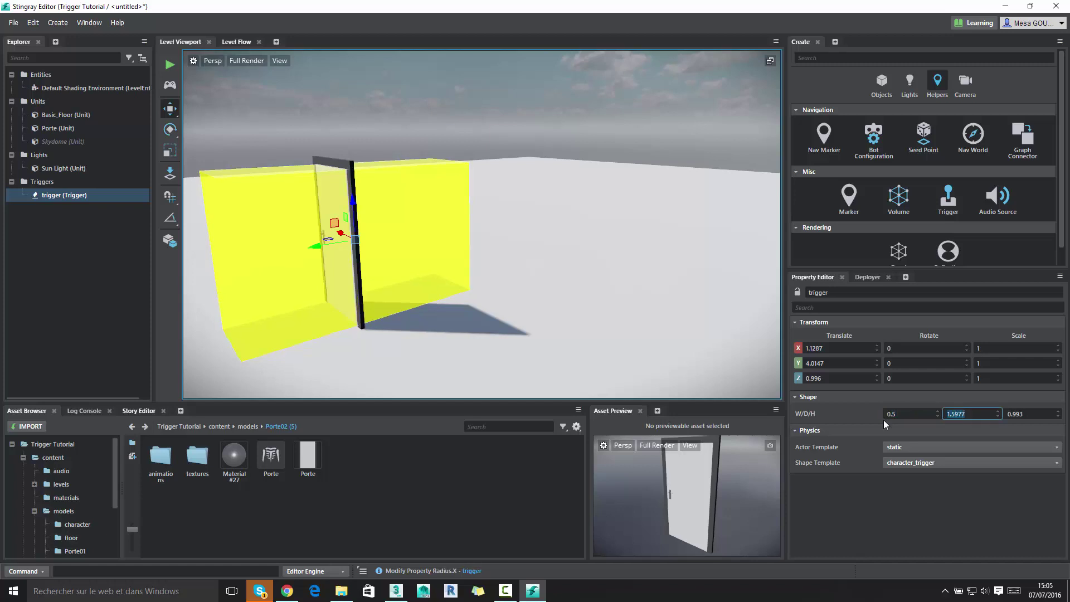
{"action": "type", "text": "2.5"}
{"action": "double_click", "coordinate": [1030, 413]}
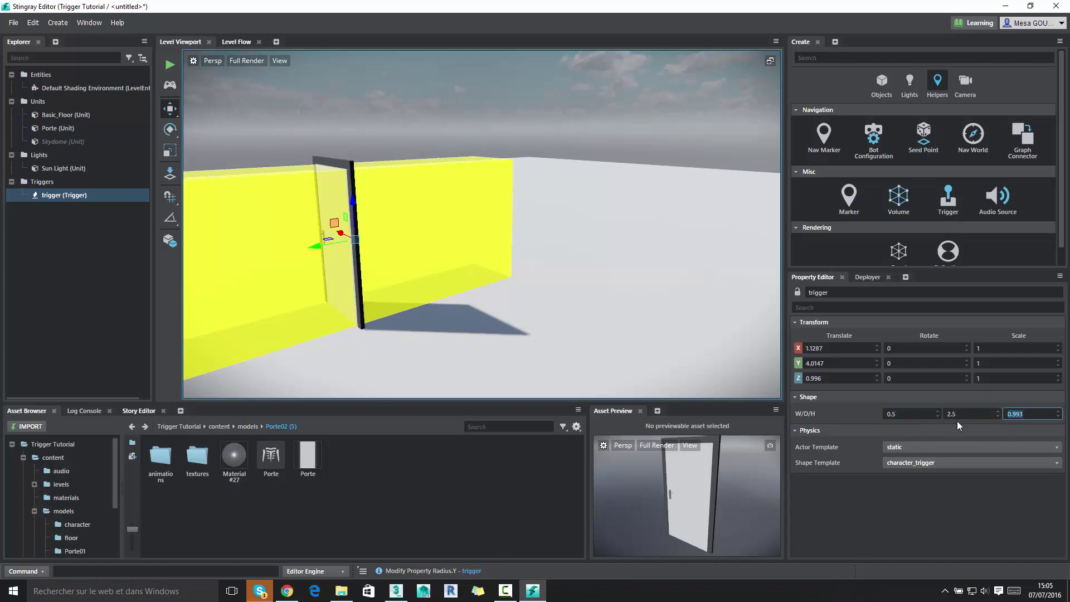
{"action": "type", "text": "1"}
{"action": "key", "text": "Return"}
- Centre the trigger on the door, raise its depth to 3, then deselect it
{"action": "left_click_drag", "start_coordinate": [387, 245], "coordinate": [484, 290], "text": "alt"}
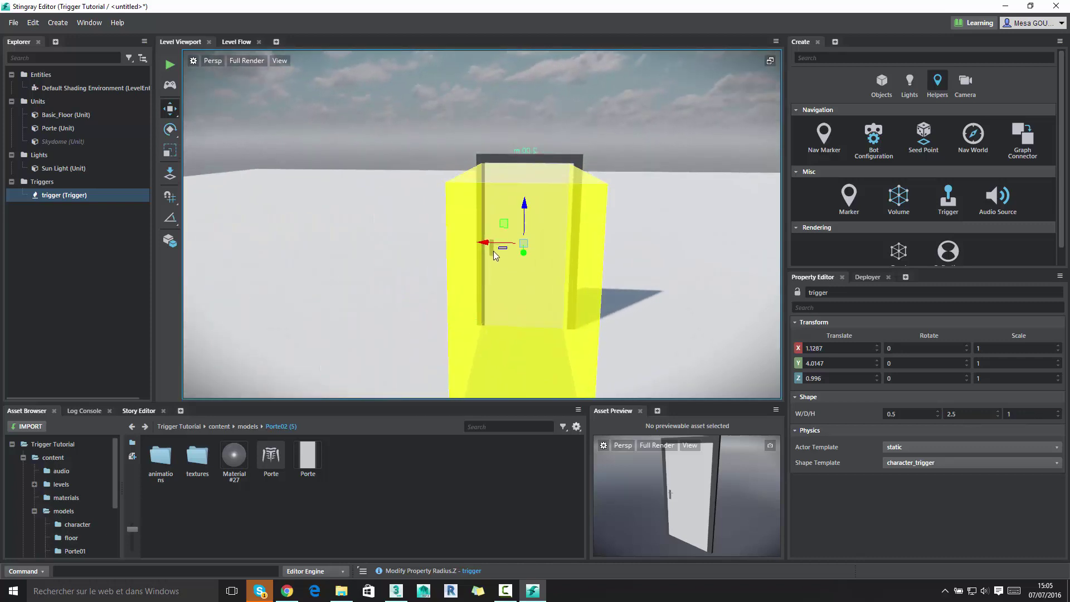
{"action": "left_click_drag", "start_coordinate": [498, 244], "coordinate": [503, 243]}
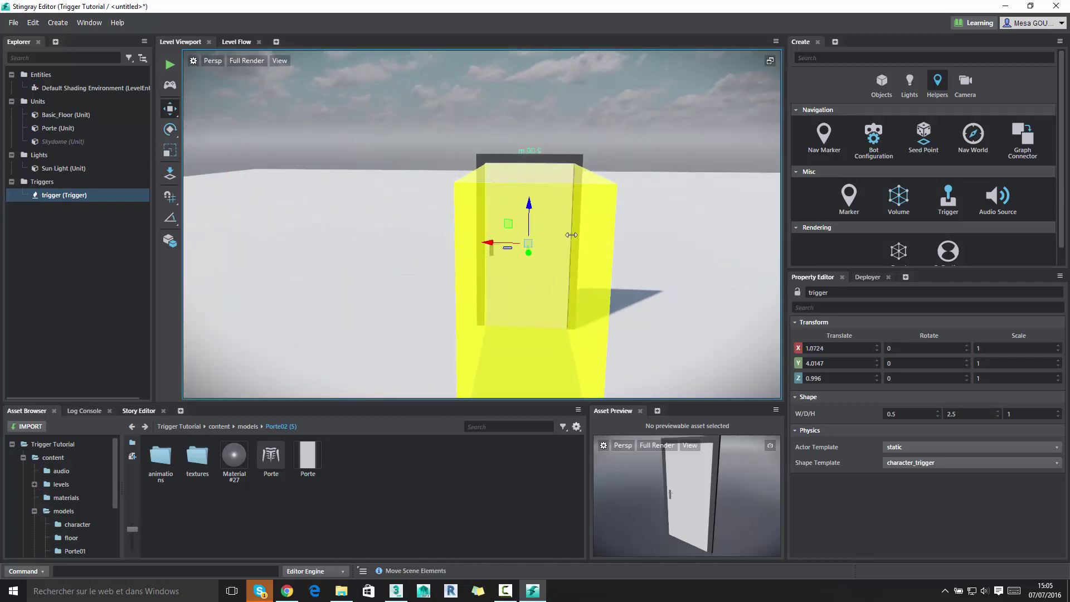
{"action": "left_click_drag", "start_coordinate": [641, 236], "coordinate": [501, 223], "text": "alt"}
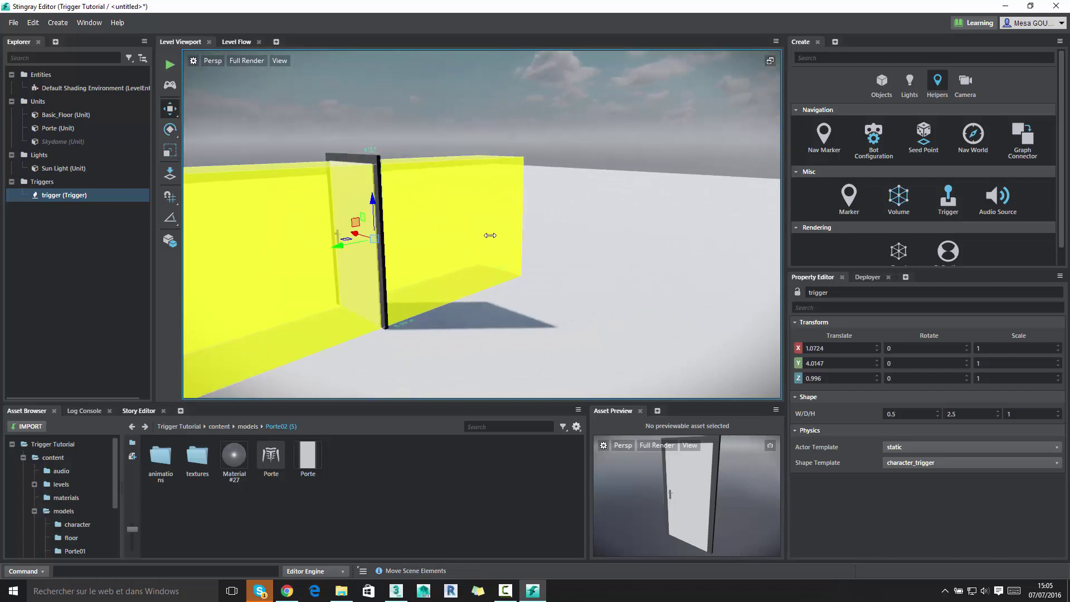
{"action": "left_click", "coordinate": [956, 414]}
{"action": "type", "text": "3"}
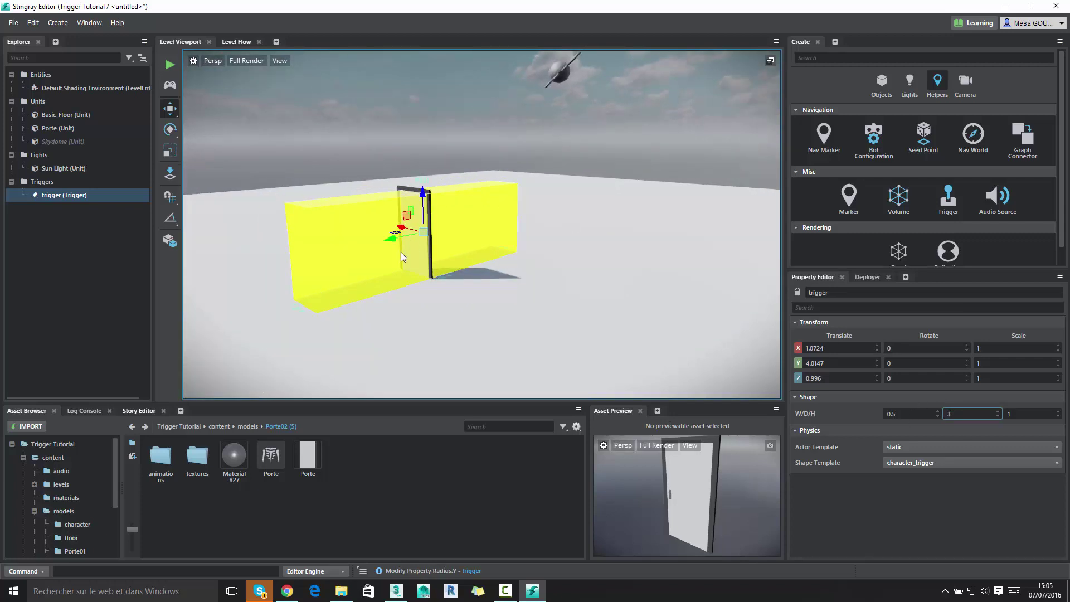
{"action": "left_click_drag", "start_coordinate": [402, 256], "coordinate": [545, 209], "text": "alt"}
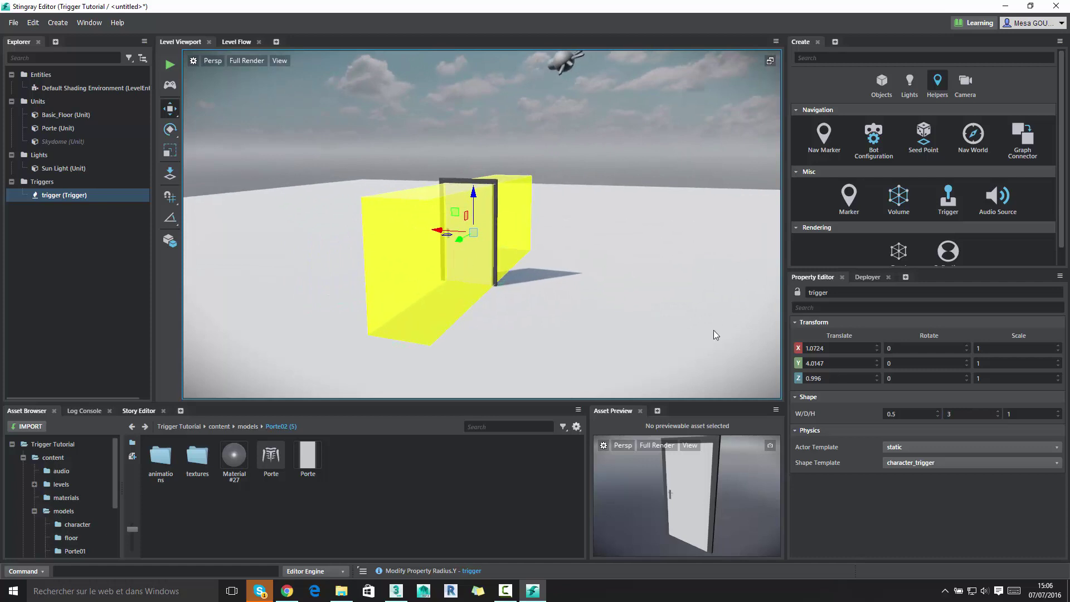
{"action": "left_click_drag", "start_coordinate": [714, 330], "coordinate": [547, 305], "text": "alt"}
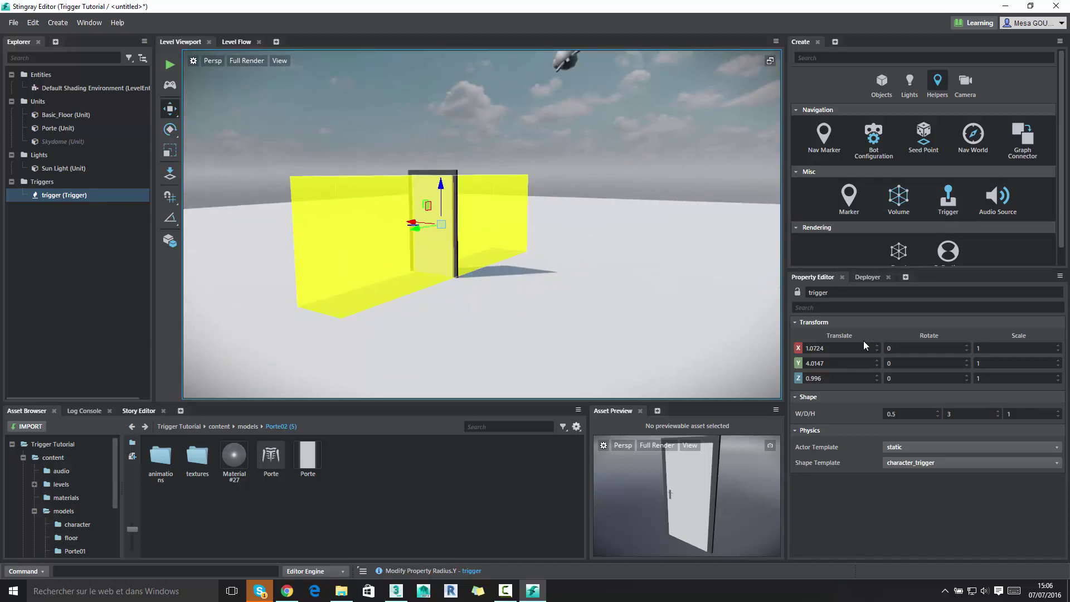
{"action": "left_click", "coordinate": [843, 291]}
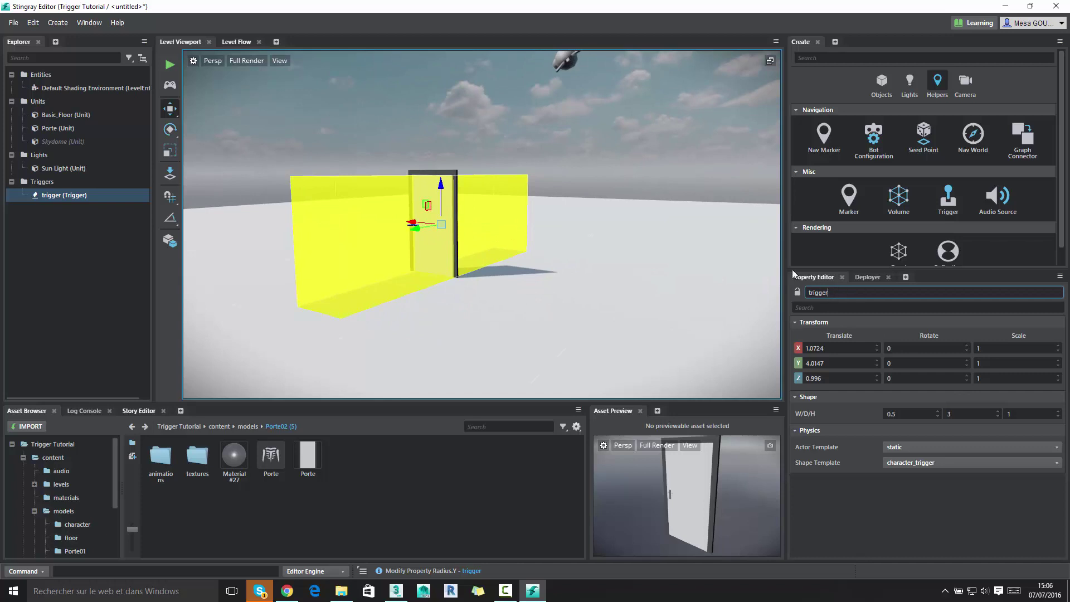
{"action": "left_click", "coordinate": [353, 131]}
- In the Level Flow graph, add a Level Loaded node through node search
{"action": "left_click", "coordinate": [229, 41]}
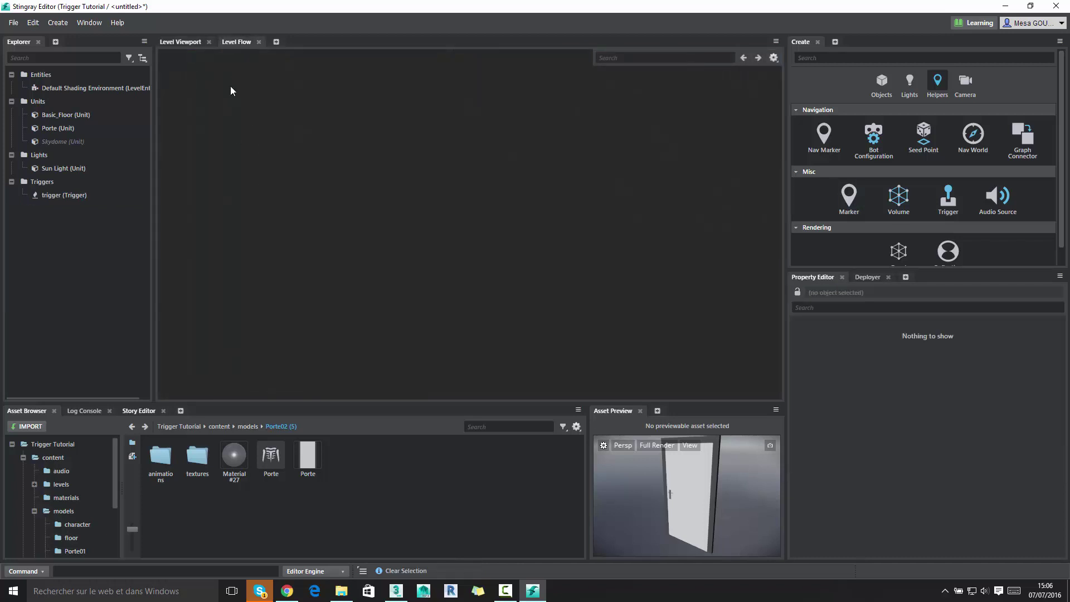
{"action": "right_click", "coordinate": [279, 152]}
{"action": "left_click", "coordinate": [239, 152]}
{"action": "key", "text": "space"}
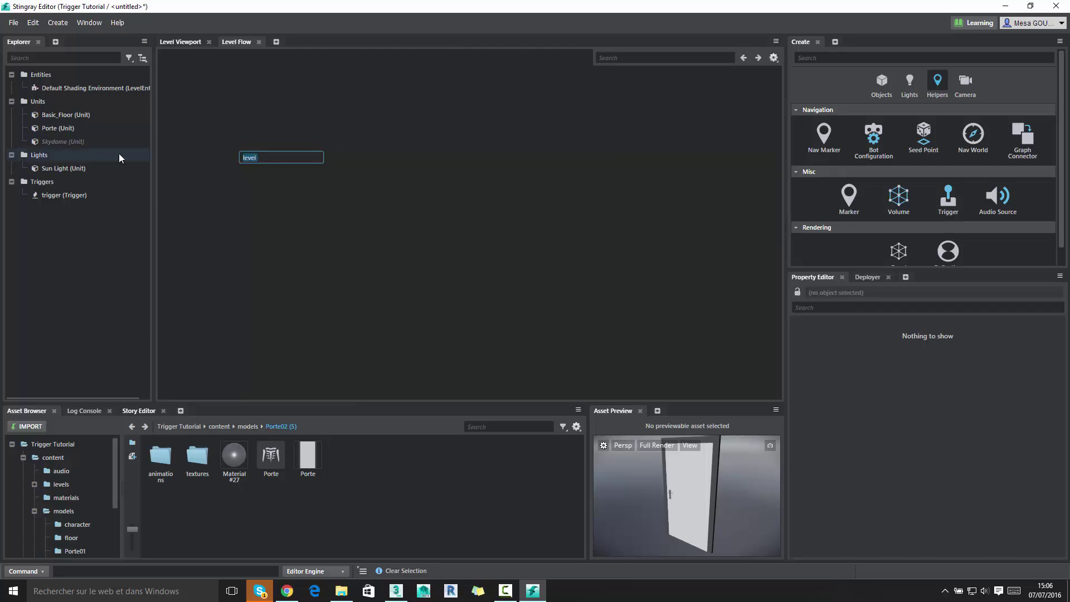
{"action": "key", "text": "BackSpace"}
{"action": "key", "text": "BackSpace"}
{"action": "key", "text": "BackSpace"}
{"action": "type", "text": "Level"}
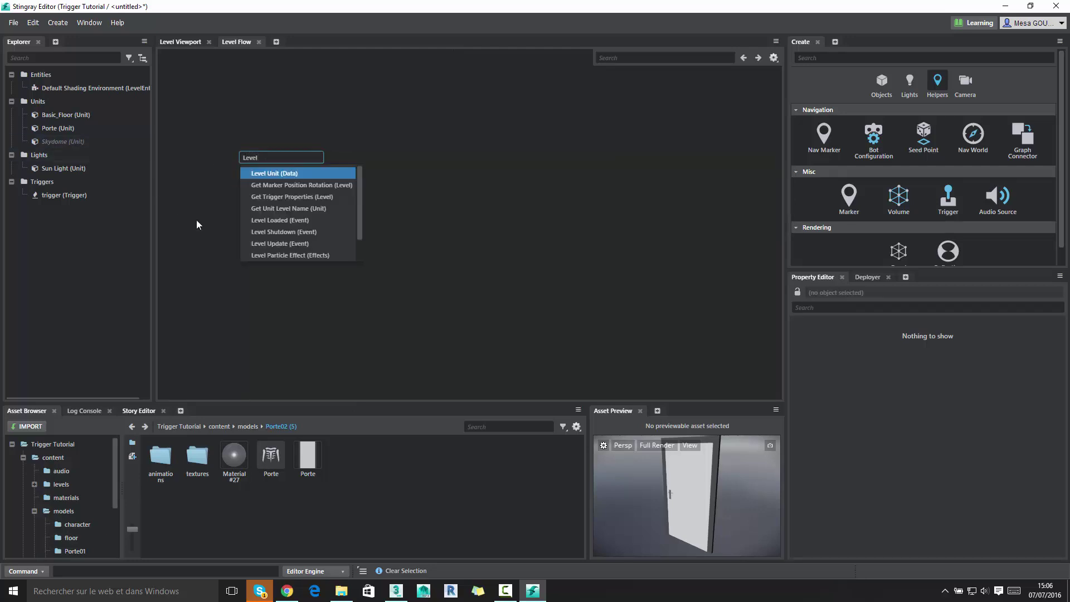
{"action": "left_click", "coordinate": [281, 221]}
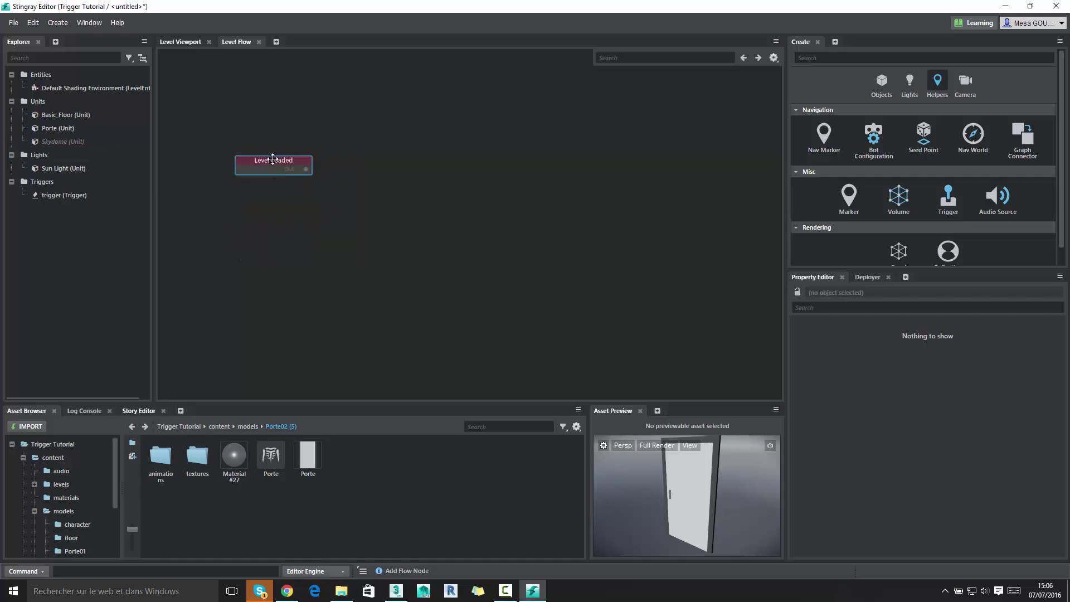
{"action": "left_click_drag", "start_coordinate": [275, 173], "coordinate": [257, 183]}
{"action": "left_click", "coordinate": [398, 164]}
- Add a Trigger node for the trigger volume and wire Level Loaded Out to its Enable
{"action": "left_click", "coordinate": [87, 196]}
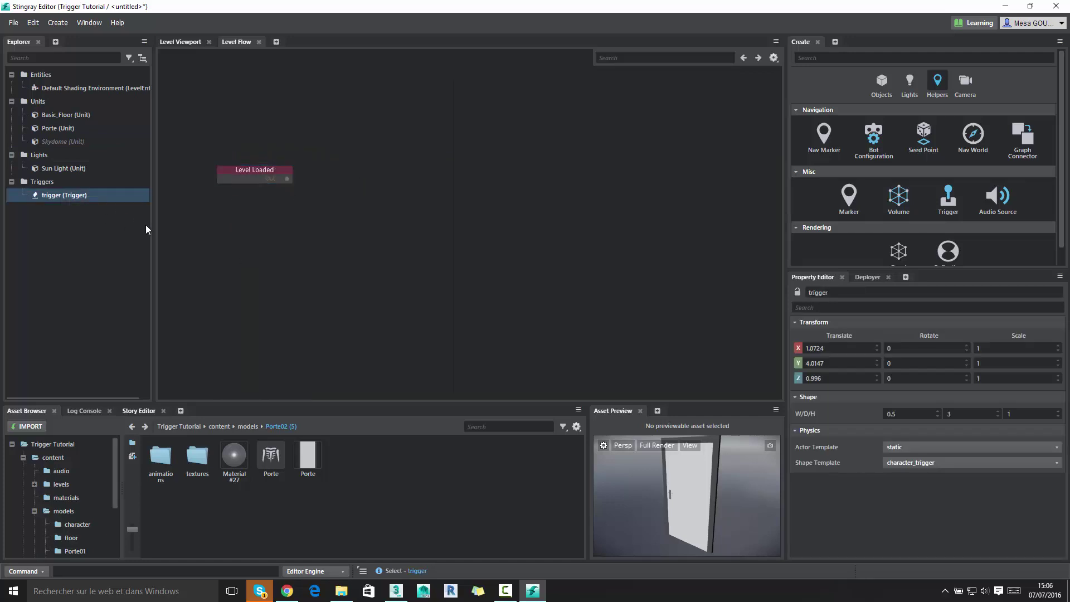
{"action": "right_click", "coordinate": [77, 197]}
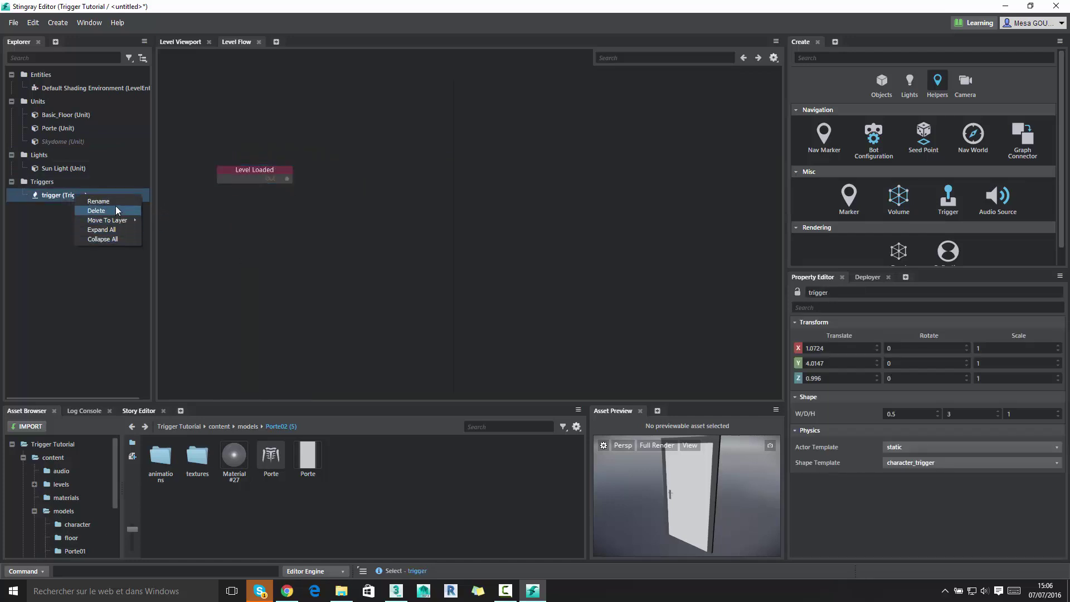
{"action": "left_click", "coordinate": [53, 195]}
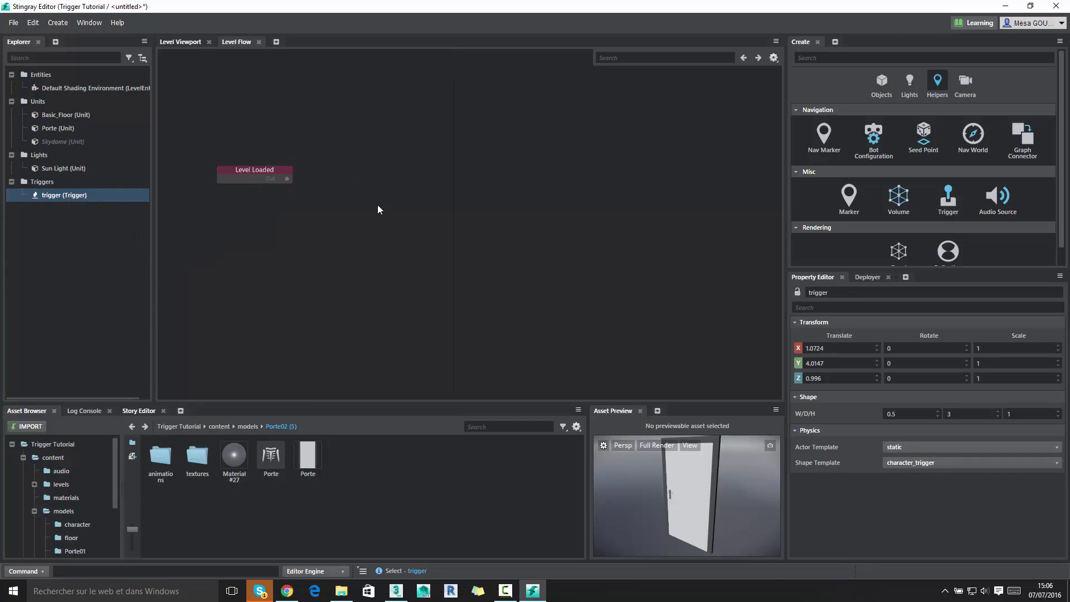
{"action": "right_click", "coordinate": [375, 145]}
{"action": "left_click", "coordinate": [423, 155]}
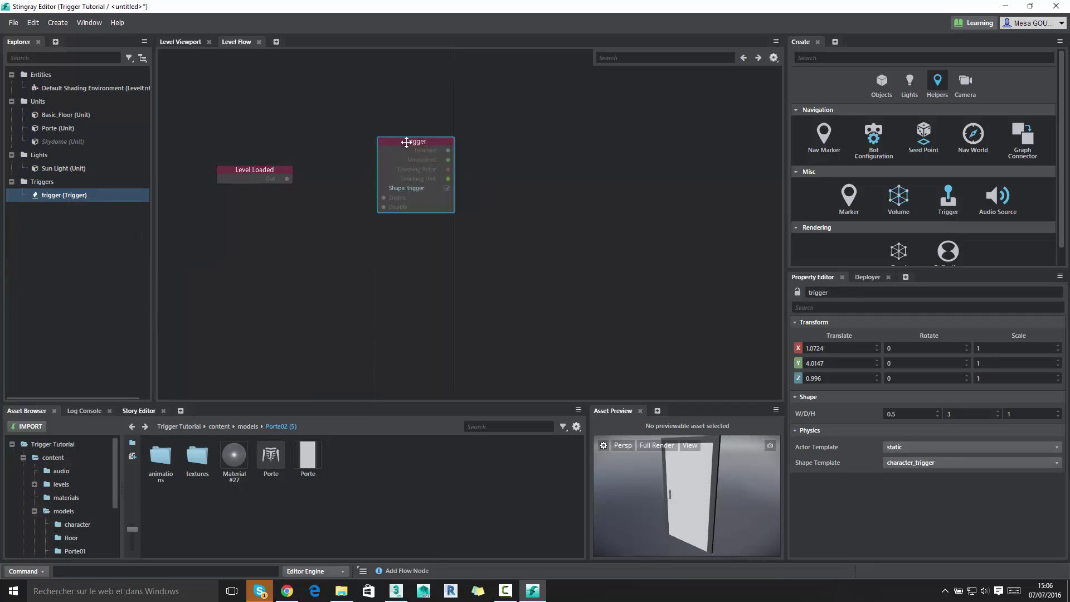
{"action": "left_click_drag", "start_coordinate": [406, 142], "coordinate": [368, 142]}
{"action": "left_click_drag", "start_coordinate": [288, 179], "coordinate": [346, 198]}
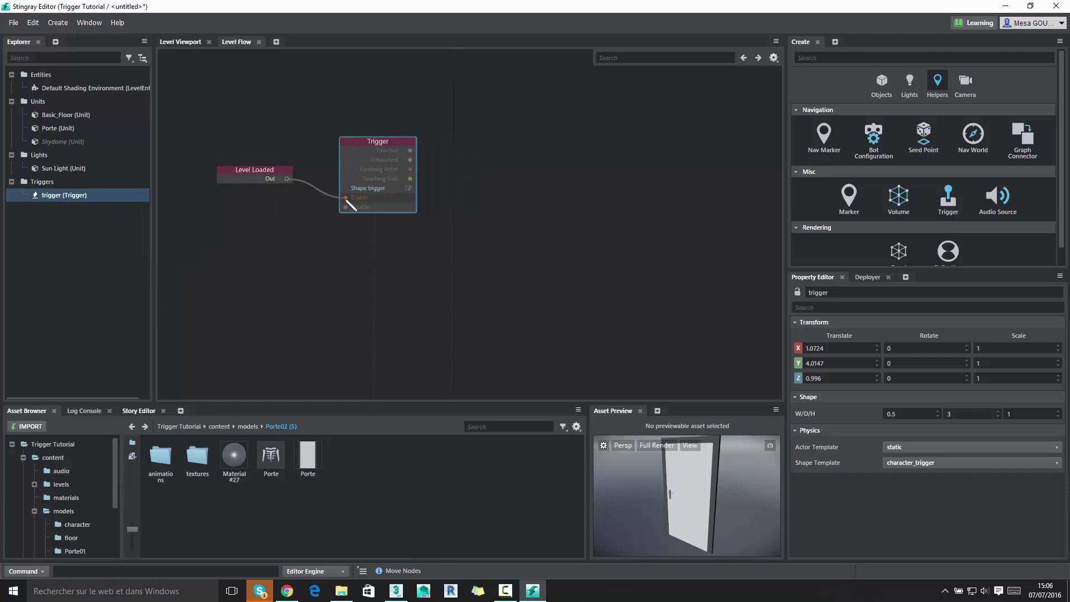
{"action": "left_click_drag", "start_coordinate": [369, 139], "coordinate": [363, 120]}
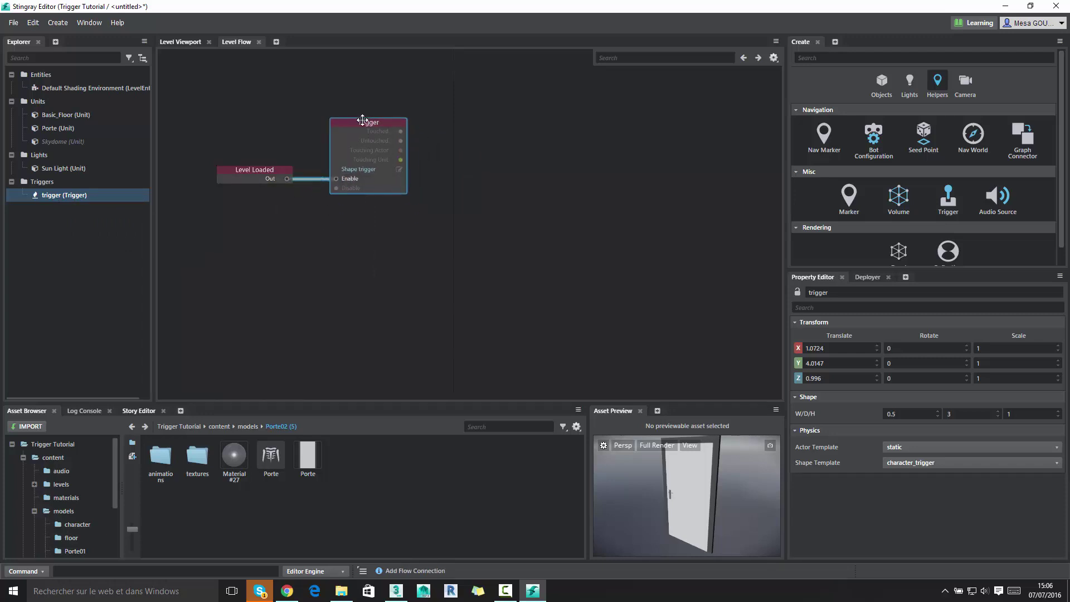
{"action": "scroll", "coordinate": [413, 149], "scroll_direction": "up", "scroll_amount": 2}
{"action": "middle_click_drag", "start_coordinate": [413, 149], "coordinate": [456, 275]}
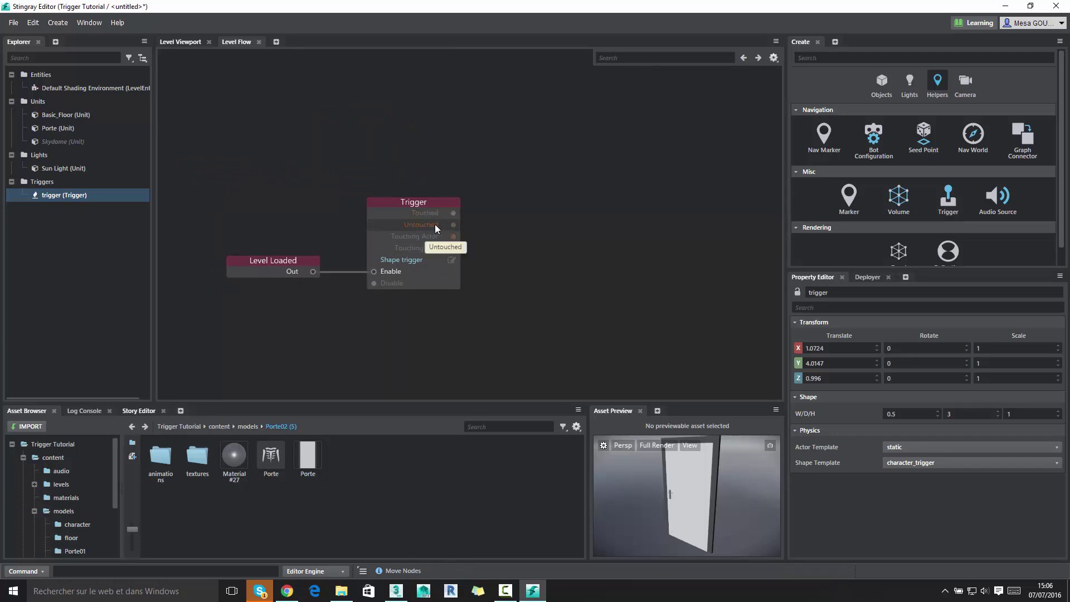
{"action": "middle_click_drag", "start_coordinate": [509, 239], "coordinate": [472, 266]}
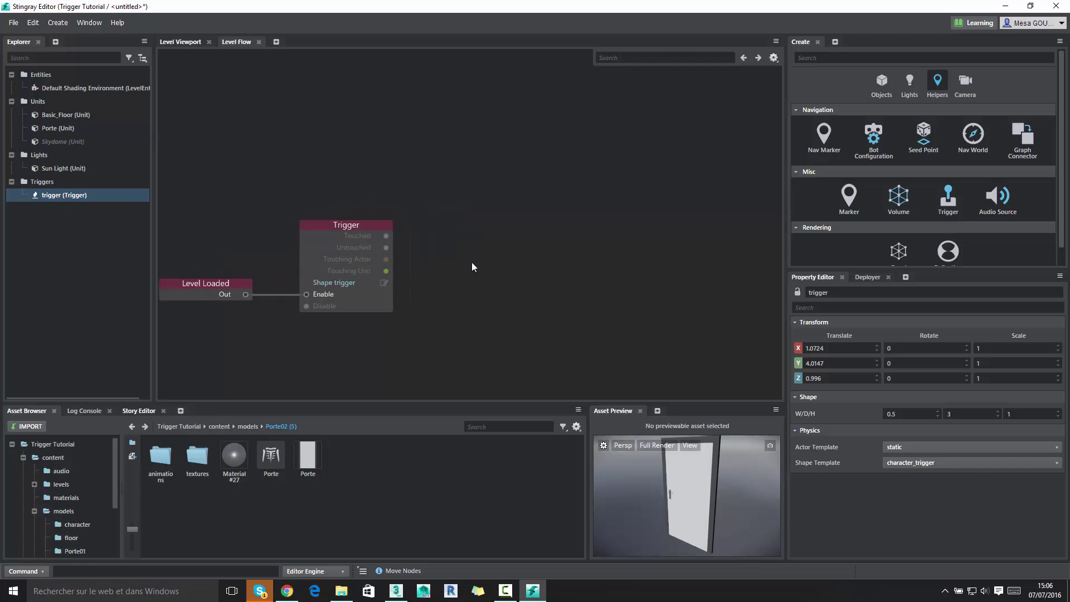
{"action": "middle_click_drag", "start_coordinate": [390, 324], "coordinate": [443, 337]}
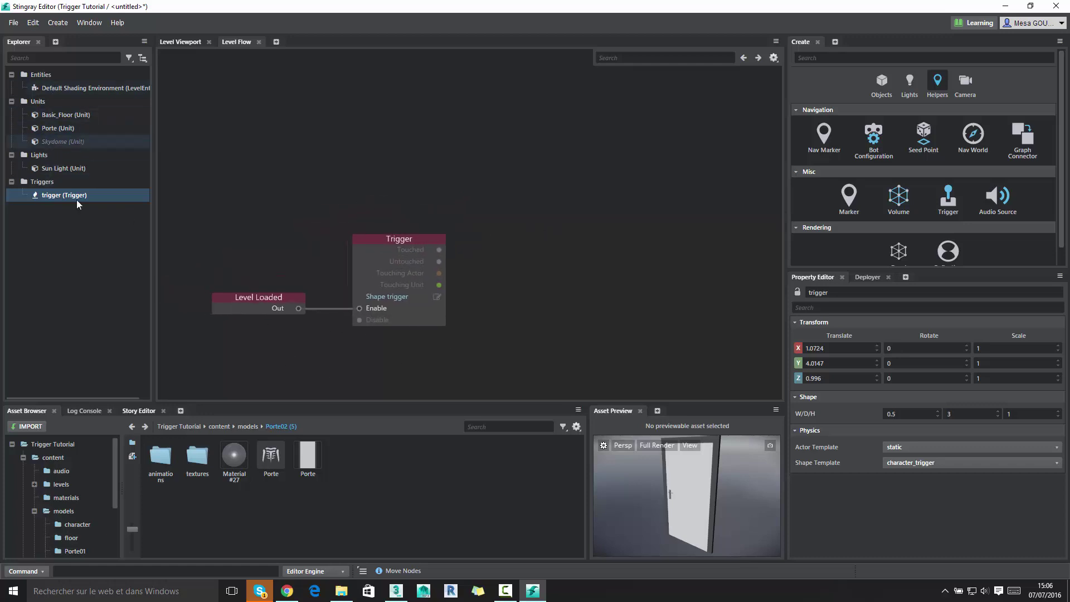
{"action": "key", "text": "space"}
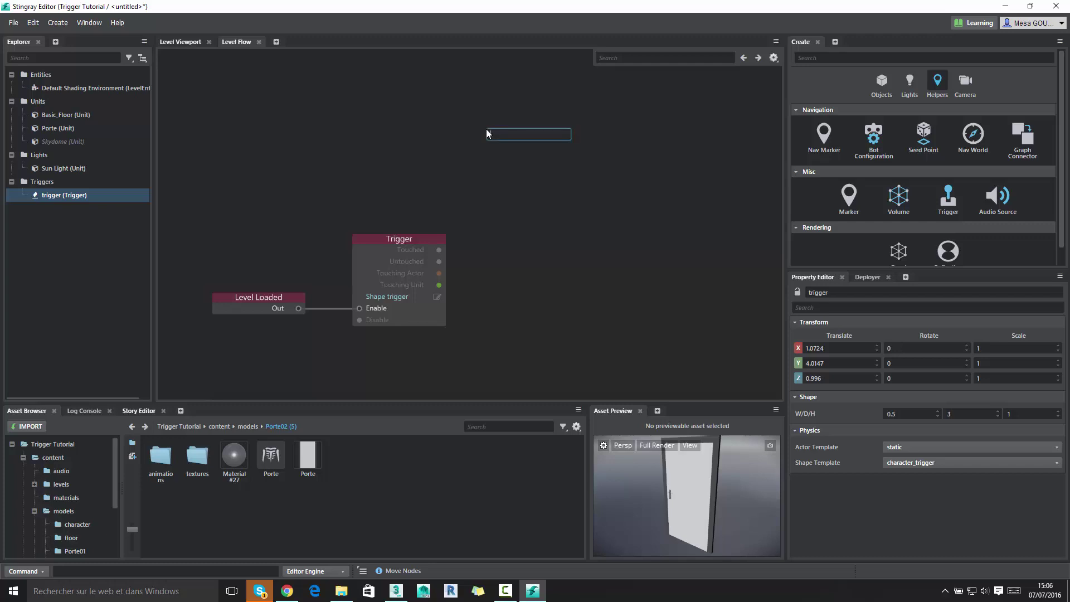
- Add a Play Animation Clip node and paste a duplicate below it
{"action": "type", "text": "play"}
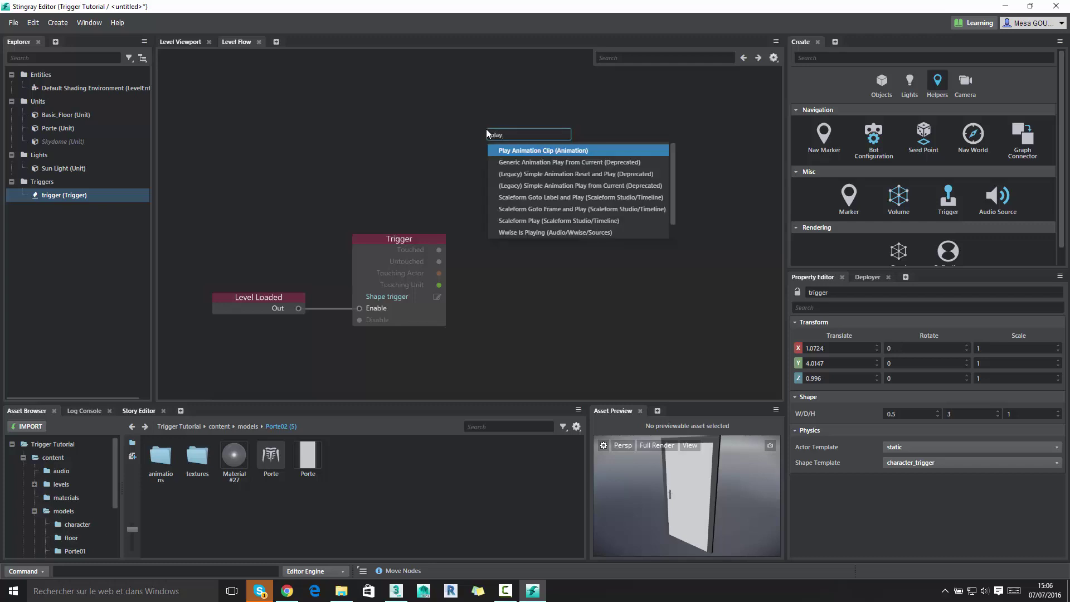
{"action": "left_click", "coordinate": [547, 154]}
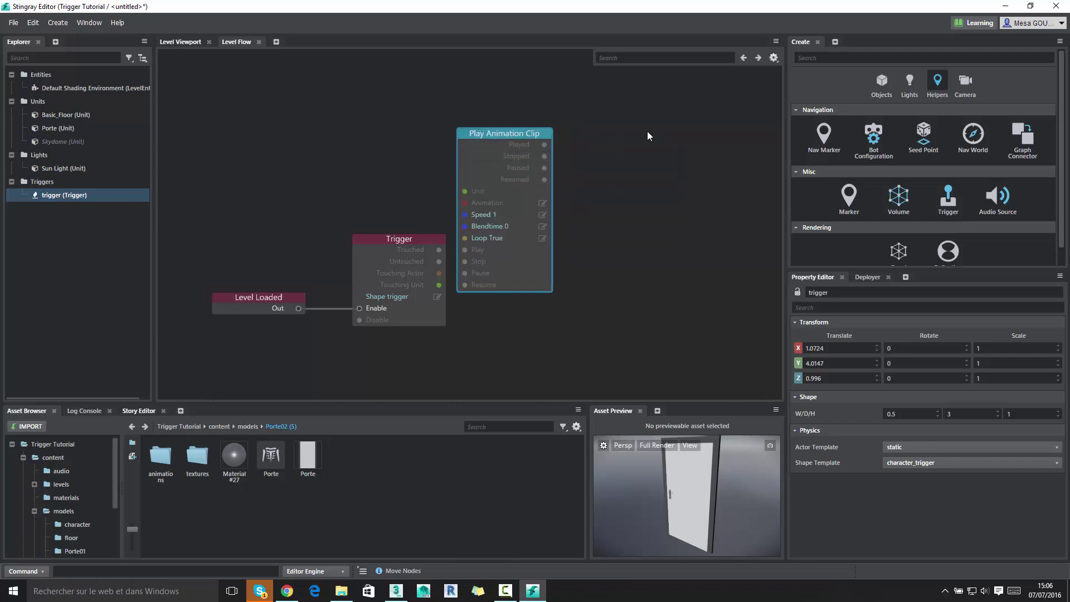
{"action": "right_click", "coordinate": [654, 112]}
{"action": "mouse_move", "coordinate": [681, 167]}
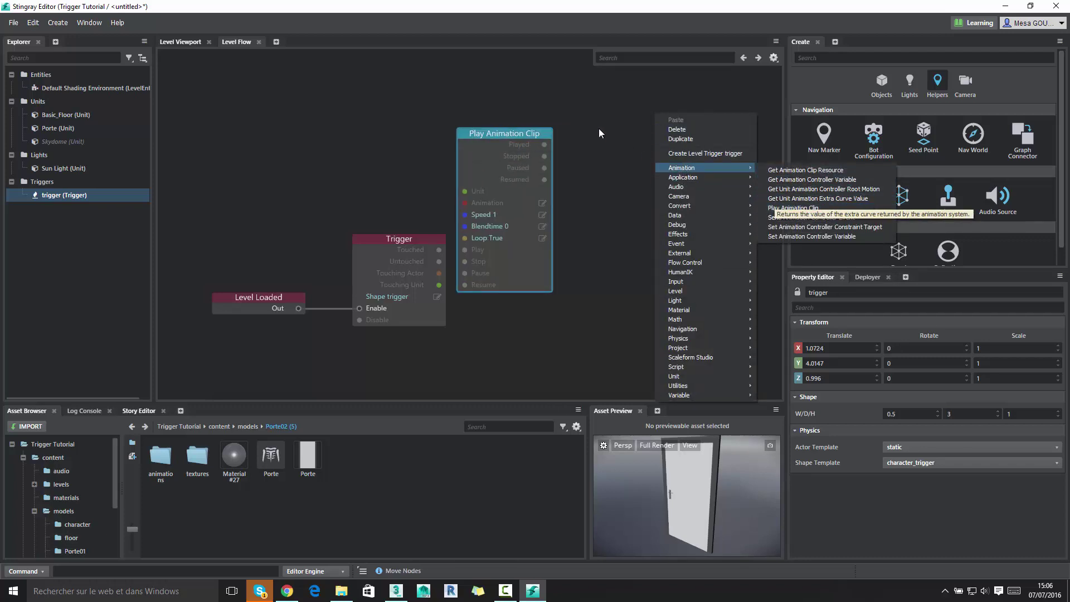
{"action": "left_click", "coordinate": [548, 125]}
{"action": "left_click_drag", "start_coordinate": [504, 133], "coordinate": [563, 99]}
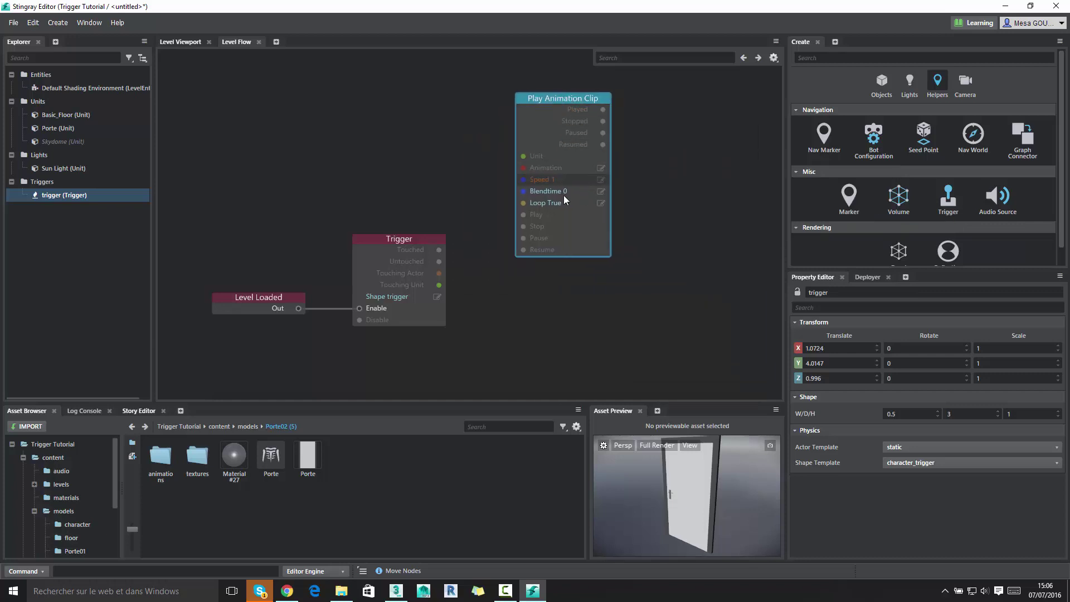
{"action": "key", "text": "ctrl+c"}
{"action": "key", "text": "ctrl+v"}
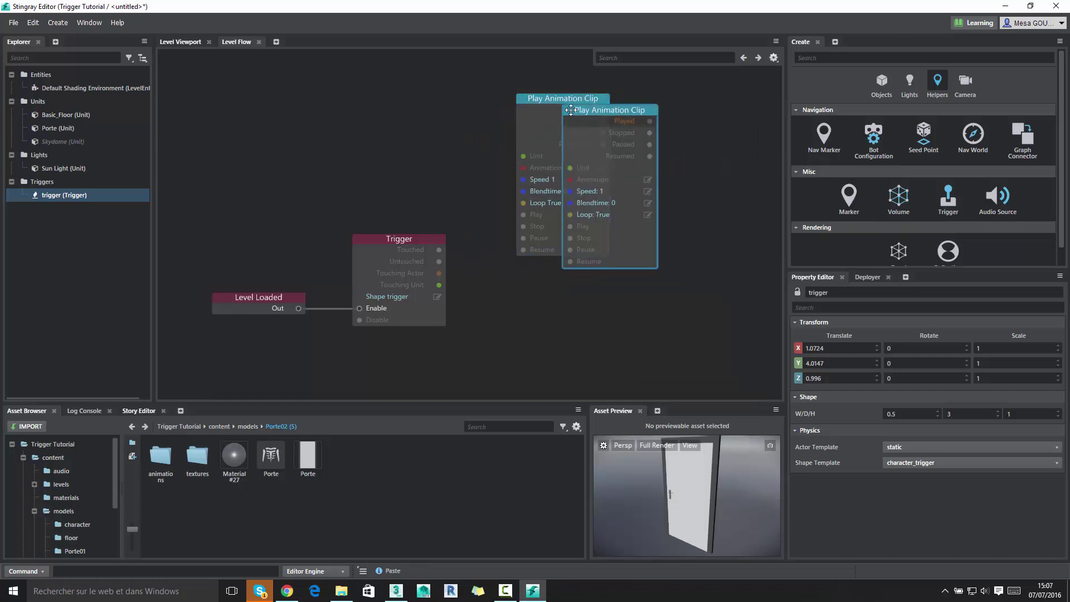
{"action": "left_click_drag", "start_coordinate": [610, 99], "coordinate": [554, 292]}
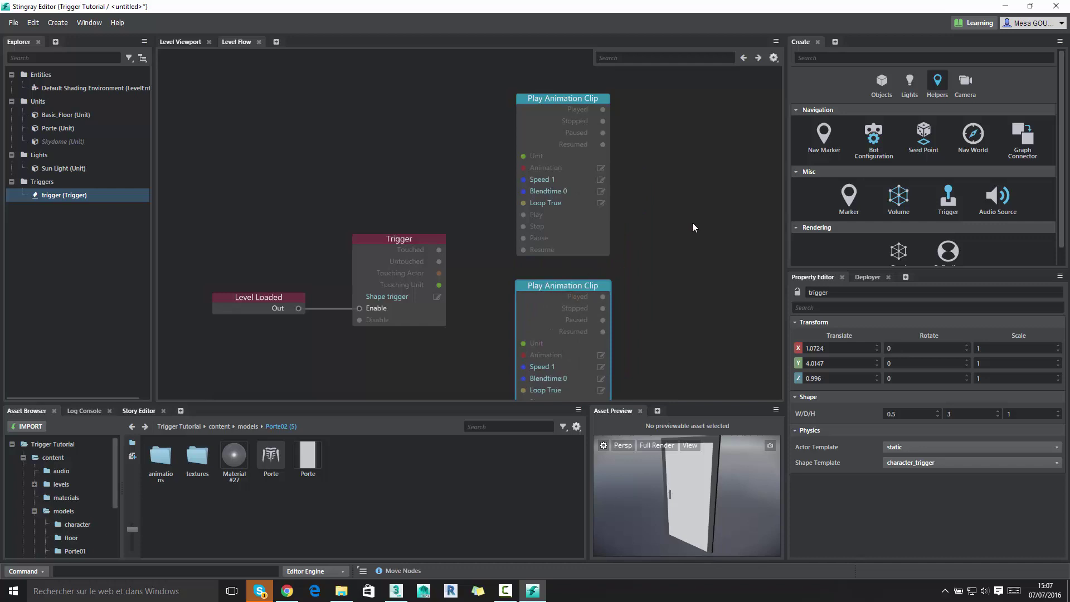
{"action": "left_click_drag", "start_coordinate": [601, 191], "coordinate": [521, 165]}
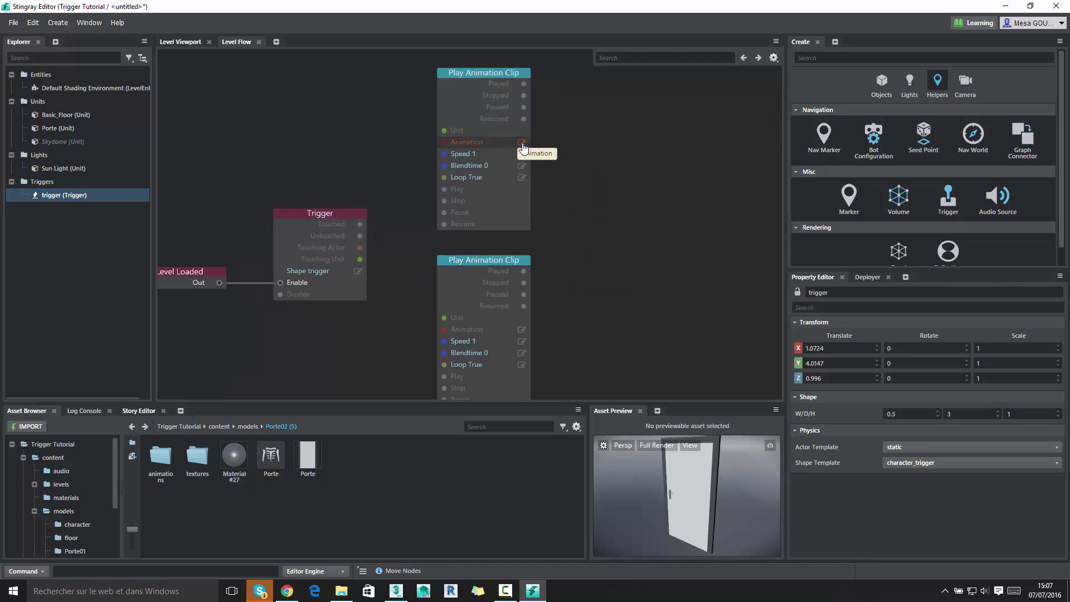
- Assign Porte_Ouverture to the upper clip and Porte_Fermeture to the lower; wire Touched to upper Play
{"action": "left_click", "coordinate": [522, 147]}
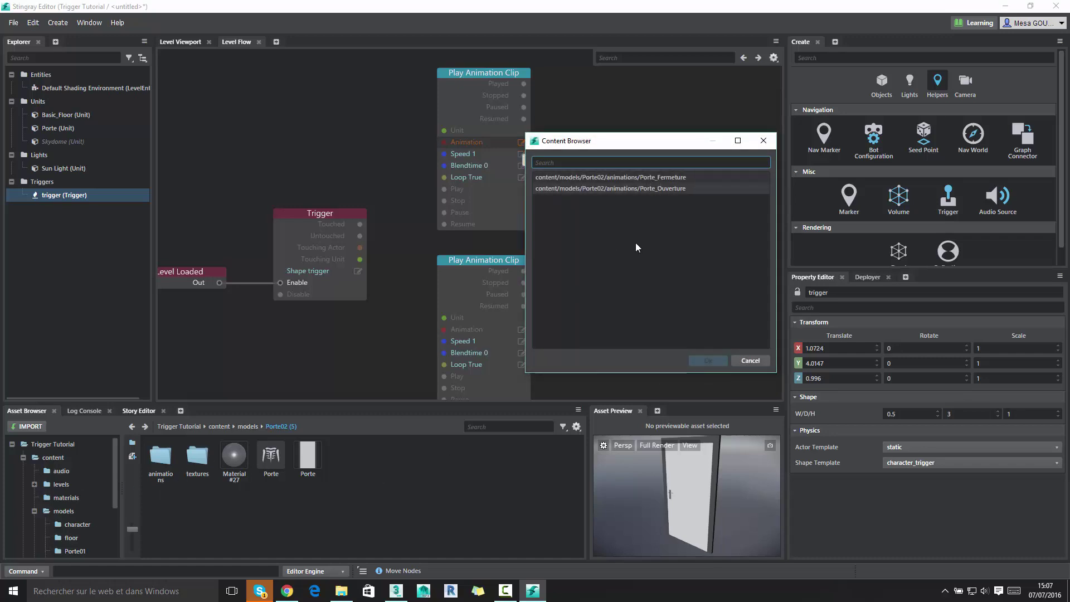
{"action": "left_click", "coordinate": [662, 187]}
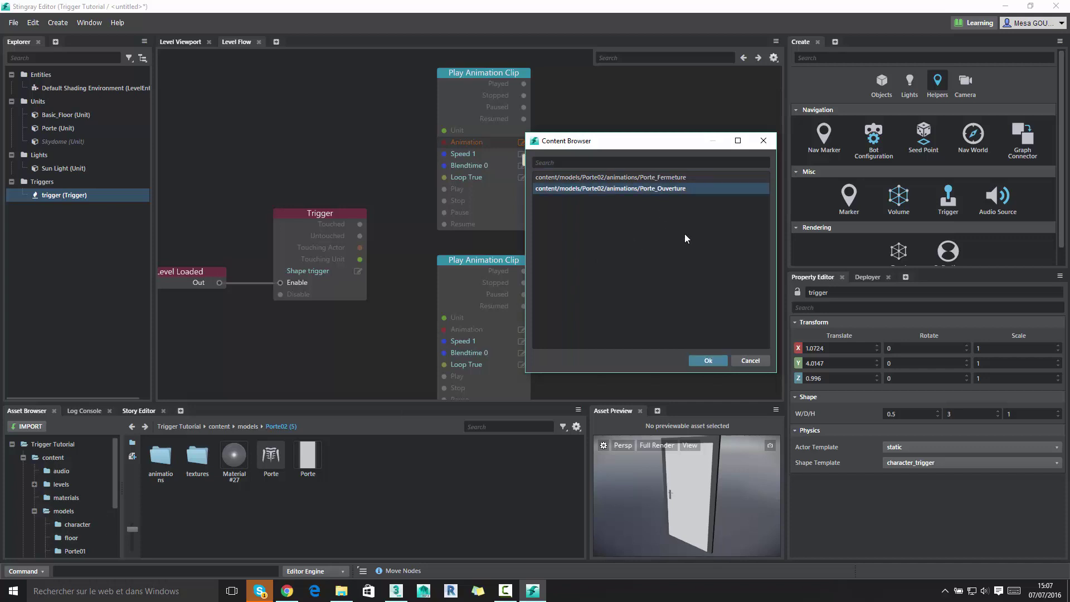
{"action": "left_click", "coordinate": [715, 360]}
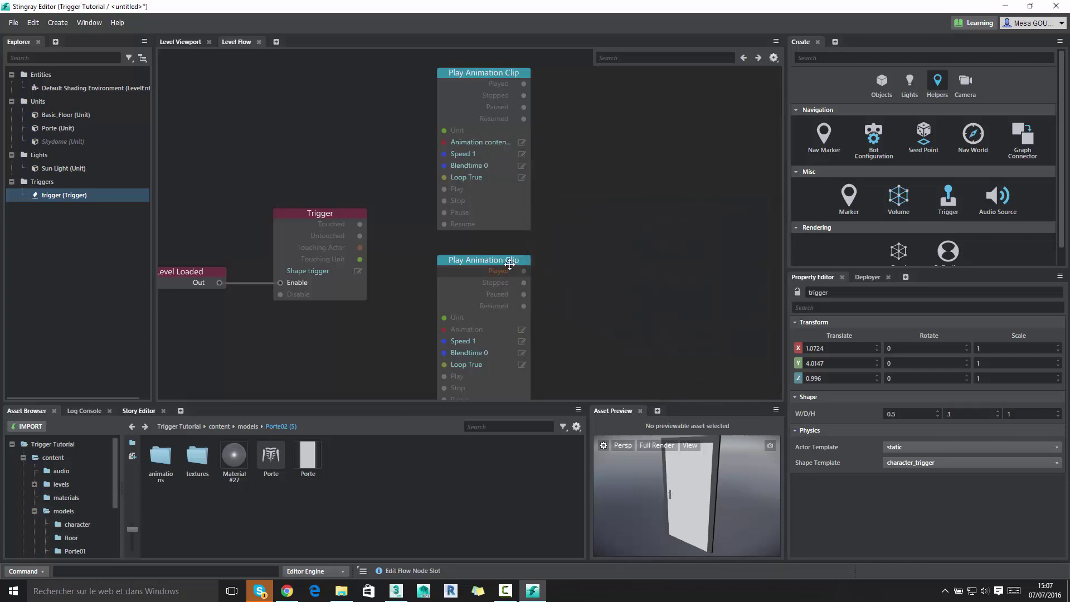
{"action": "scroll", "coordinate": [535, 262], "scroll_direction": "down", "scroll_amount": 2}
{"action": "left_click", "coordinate": [522, 290]}
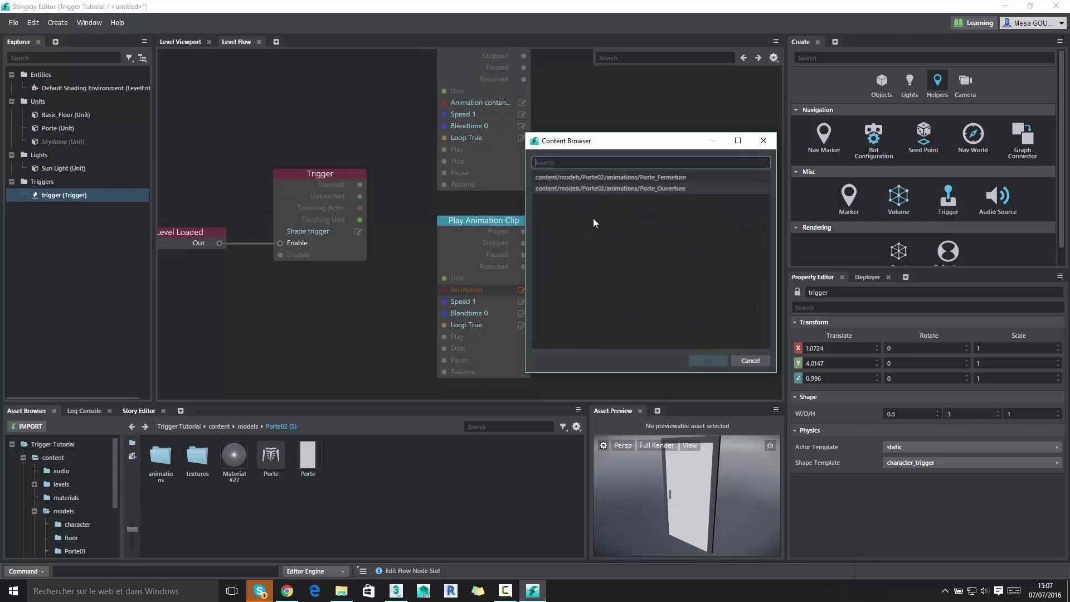
{"action": "left_click", "coordinate": [671, 179]}
{"action": "left_click", "coordinate": [709, 362]}
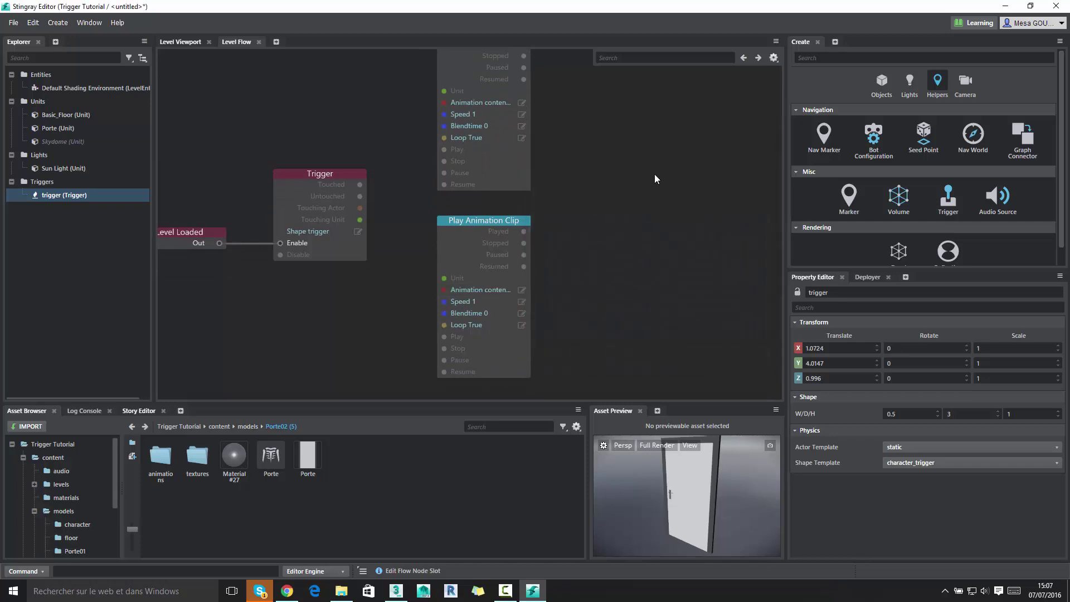
{"action": "middle_click_drag", "start_coordinate": [654, 174], "coordinate": [664, 219]}
{"action": "left_click_drag", "start_coordinate": [370, 230], "coordinate": [454, 194]}
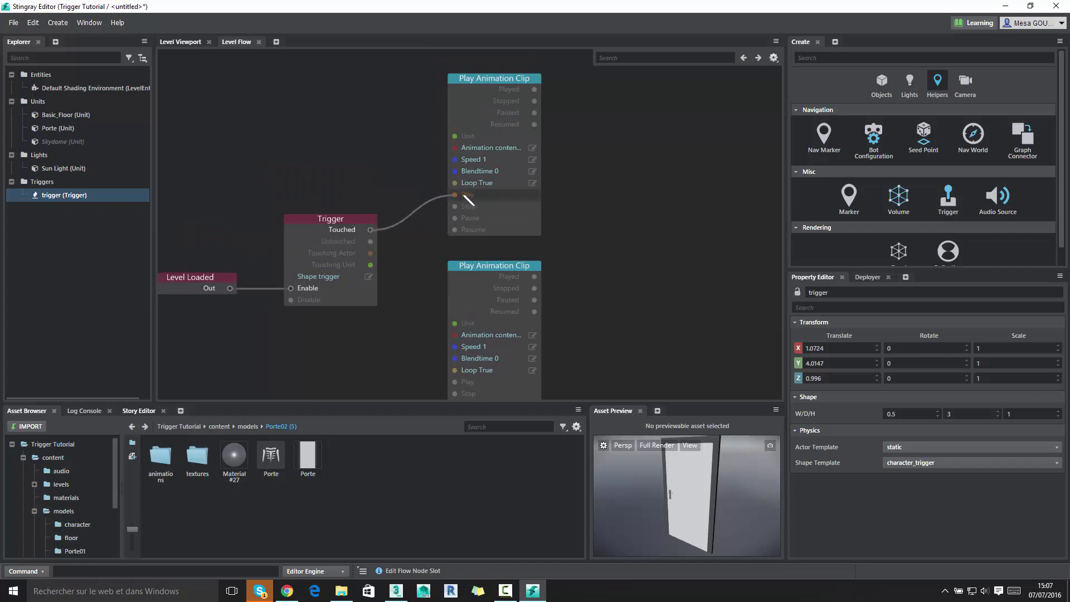
- Wire the Trigger's Untouched output to the lower clip's Play input
{"action": "middle_click_drag", "start_coordinate": [389, 294], "coordinate": [396, 222]}
{"action": "mouse_move", "coordinate": [377, 168]}
{"action": "left_mouse_down"}
{"action": "mouse_move", "coordinate": [400, 255]}
{"action": "mouse_move", "coordinate": [461, 309]}
{"action": "left_mouse_up"}
{"action": "middle_click_drag", "start_coordinate": [684, 225], "coordinate": [657, 262]}
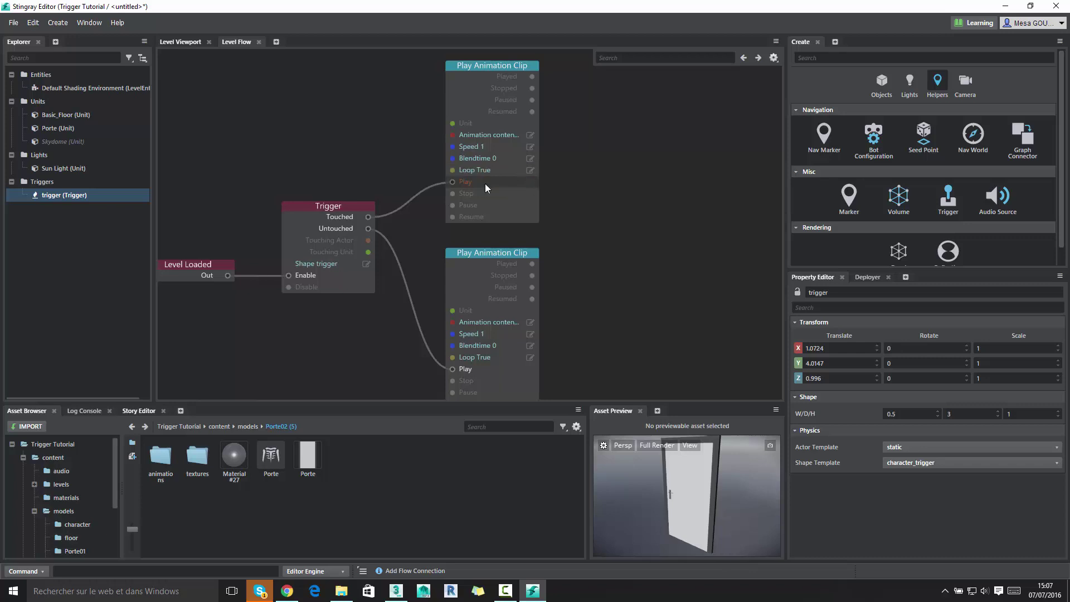
- Set Loop to False on both Play Animation Clip nodes
{"action": "left_click", "coordinate": [531, 170]}
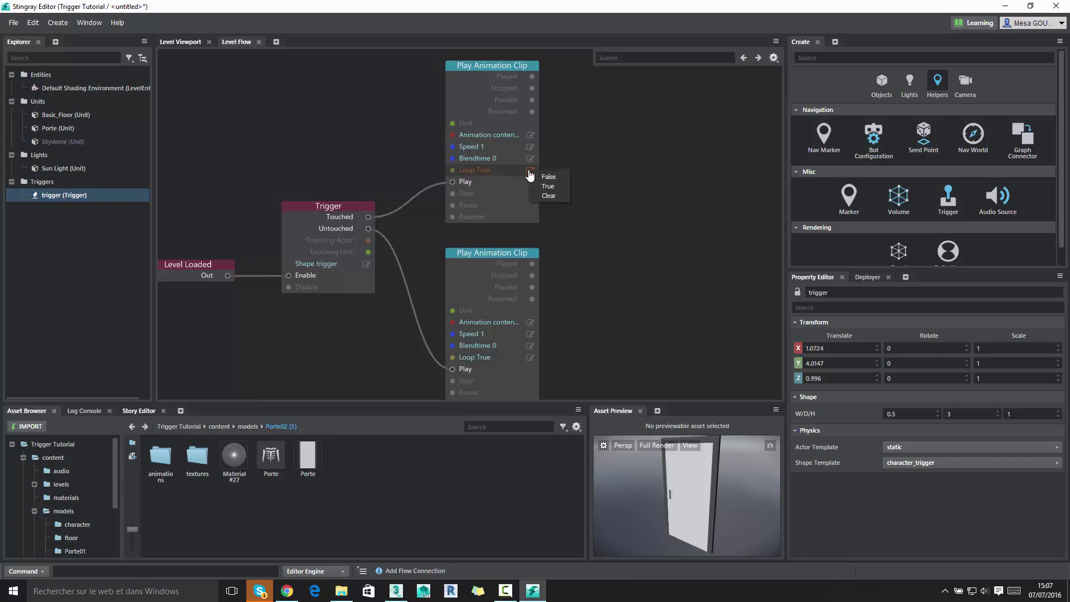
{"action": "left_click", "coordinate": [546, 178]}
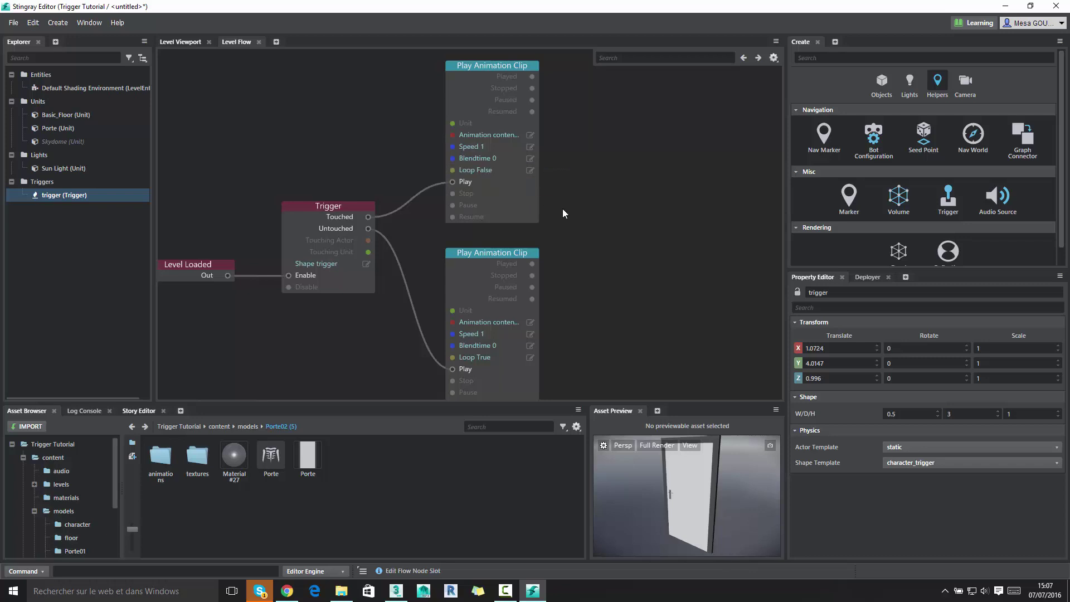
{"action": "scroll", "coordinate": [558, 320], "scroll_direction": "down", "scroll_amount": 1}
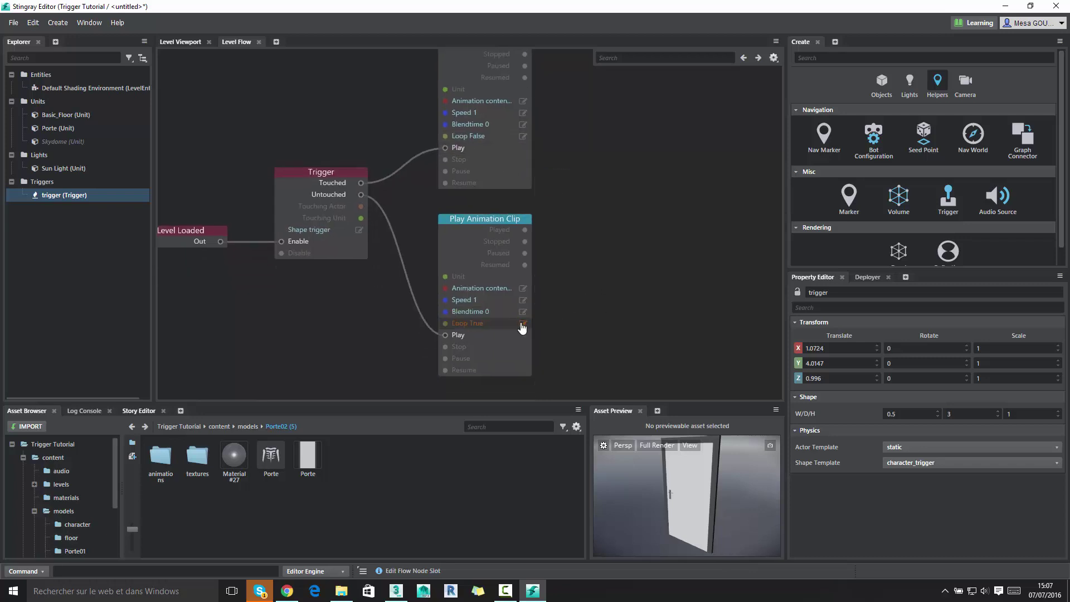
{"action": "left_click", "coordinate": [541, 330]}
{"action": "scroll", "coordinate": [633, 303], "scroll_direction": "down", "scroll_amount": 2}
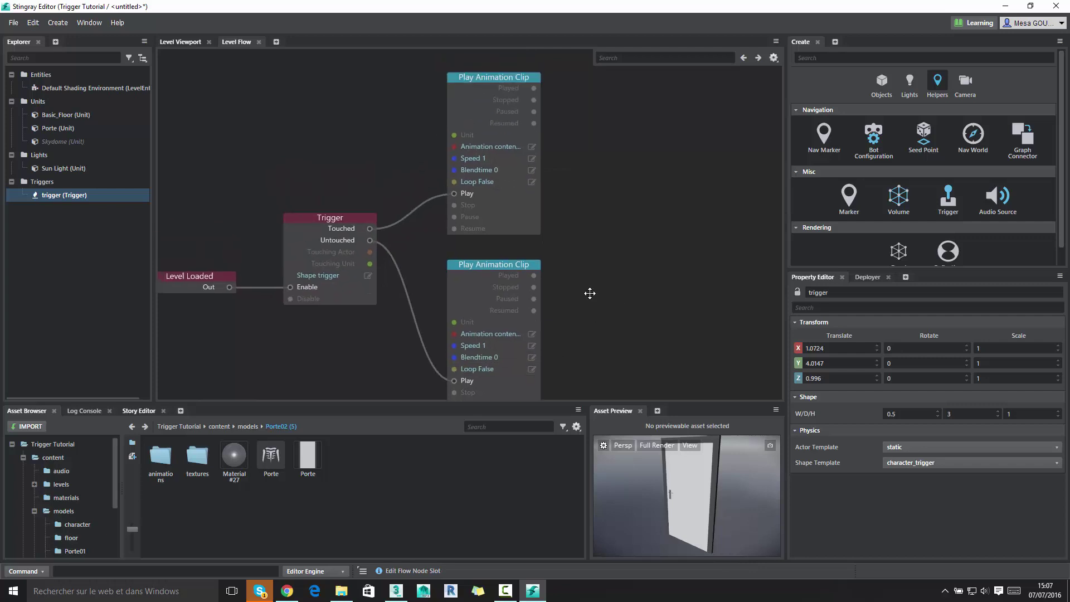
{"action": "middle_click_drag", "start_coordinate": [589, 269], "coordinate": [620, 236]}
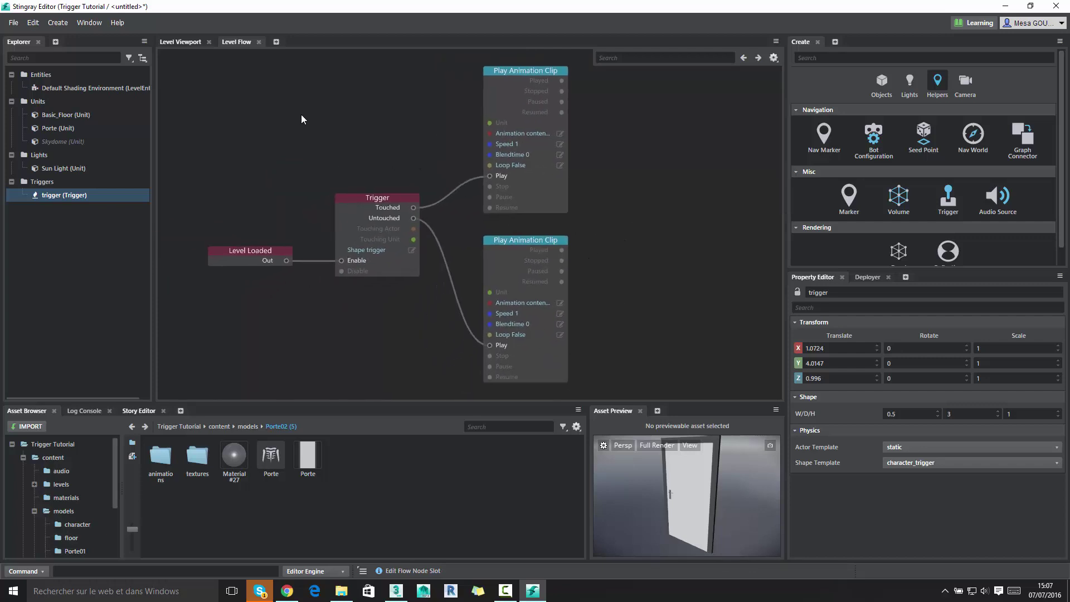
{"action": "left_click", "coordinate": [192, 42]}
{"action": "left_click", "coordinate": [234, 88]}
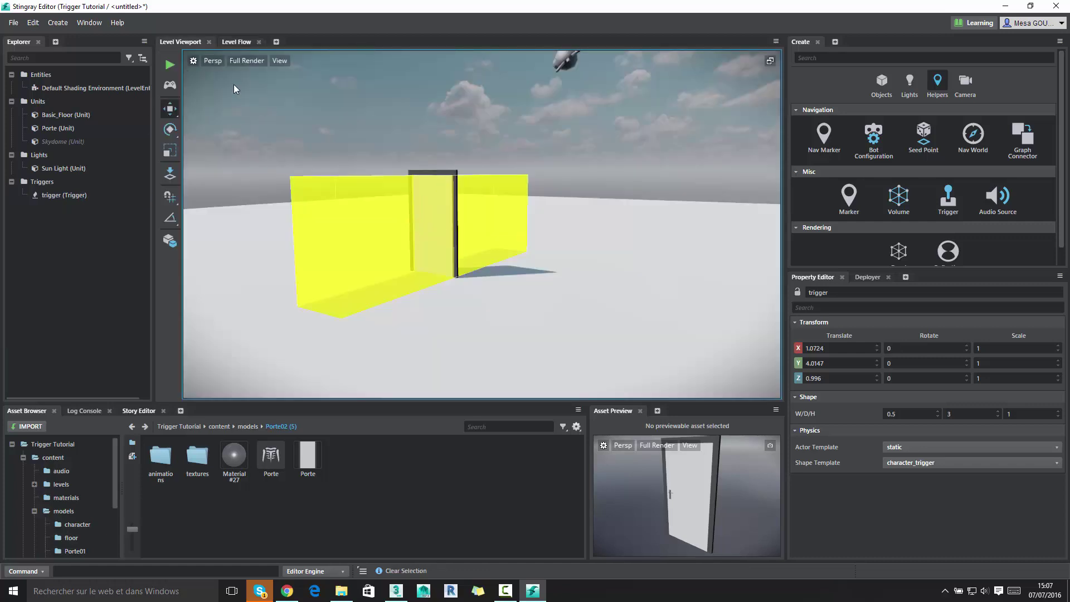
{"action": "left_click", "coordinate": [173, 66]}
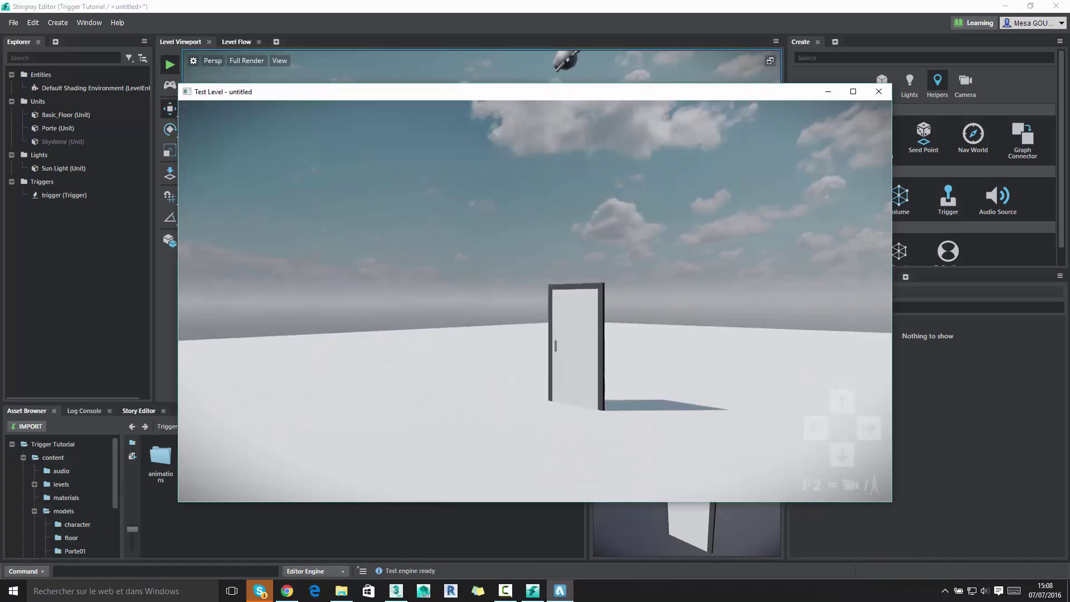
{"action": "key", "text": "w"}
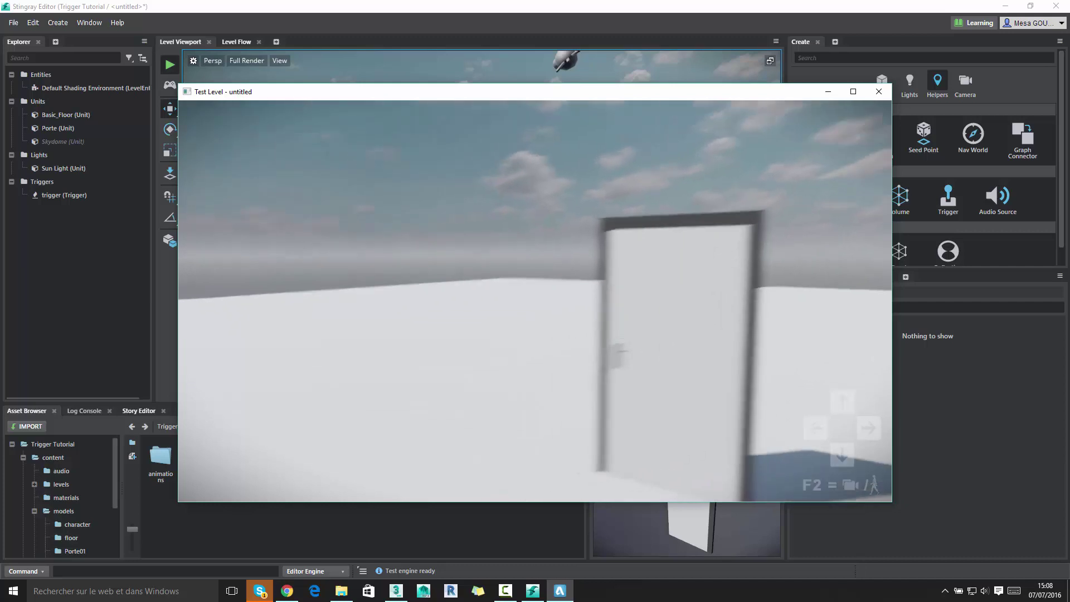
{"action": "key", "text": "w"}
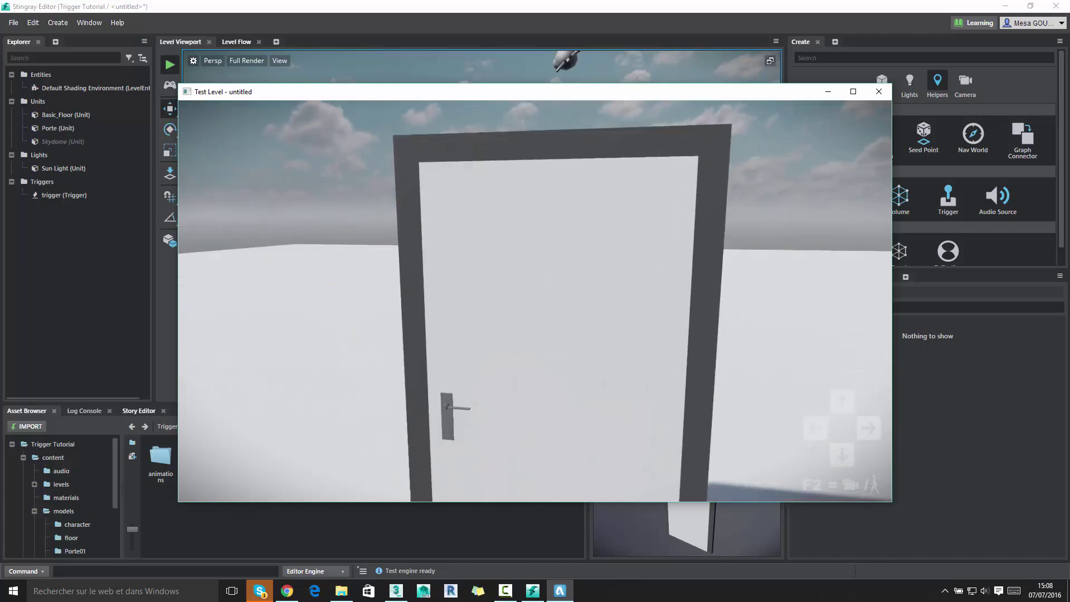
{"action": "key", "text": "w"}
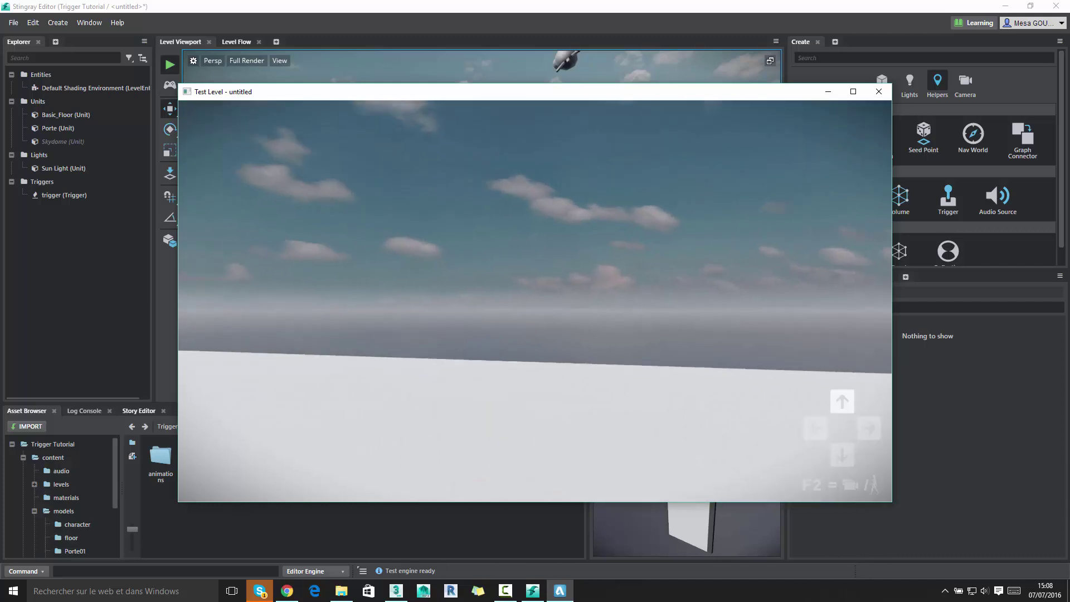
{"action": "key", "text": "w"}
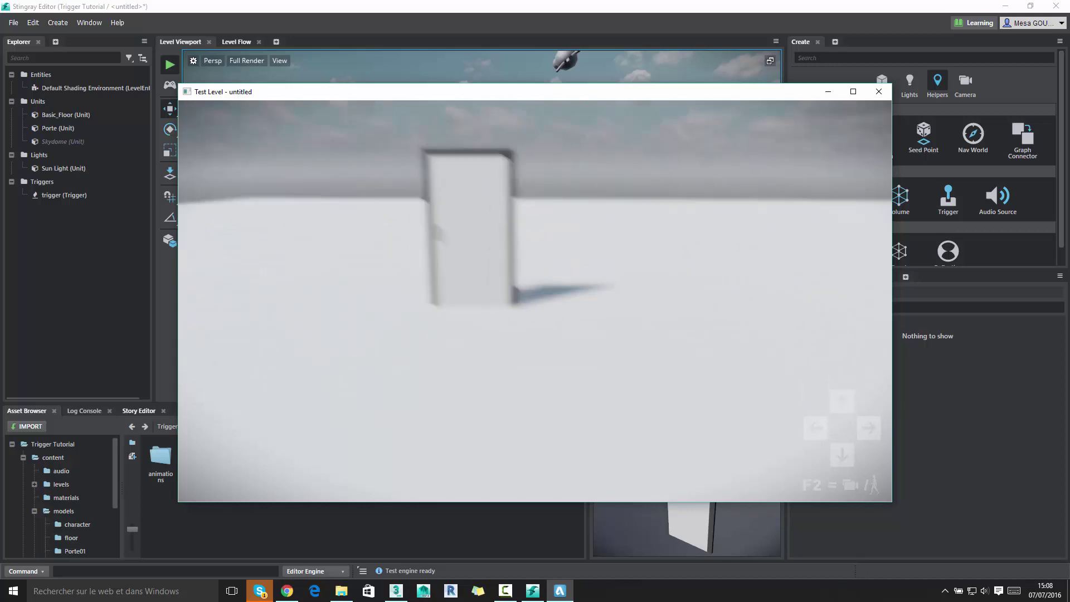
{"action": "key", "text": "w"}
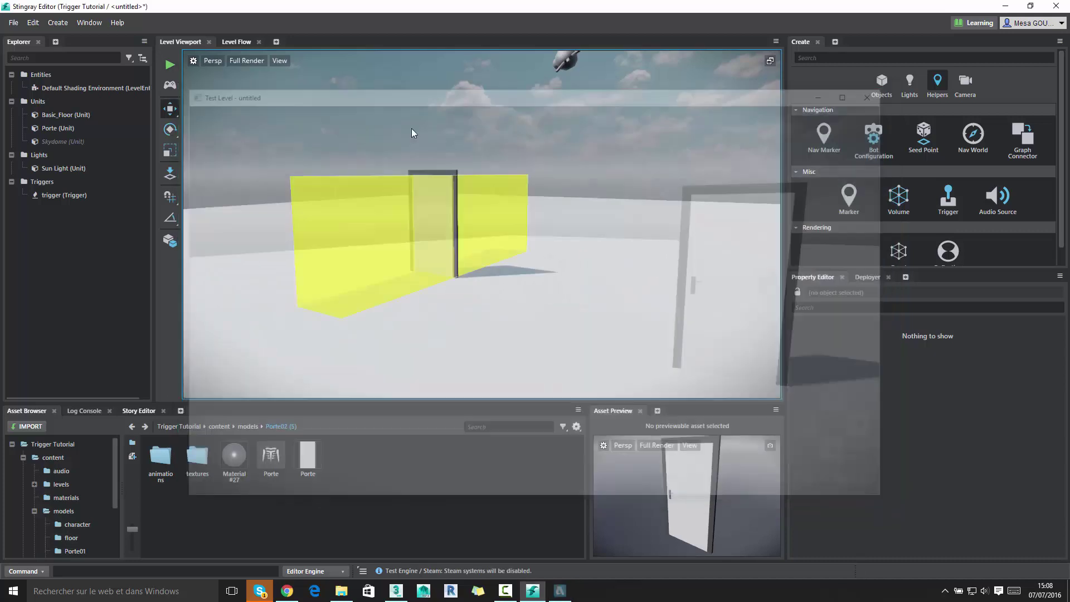
{"action": "left_click", "coordinate": [245, 43]}
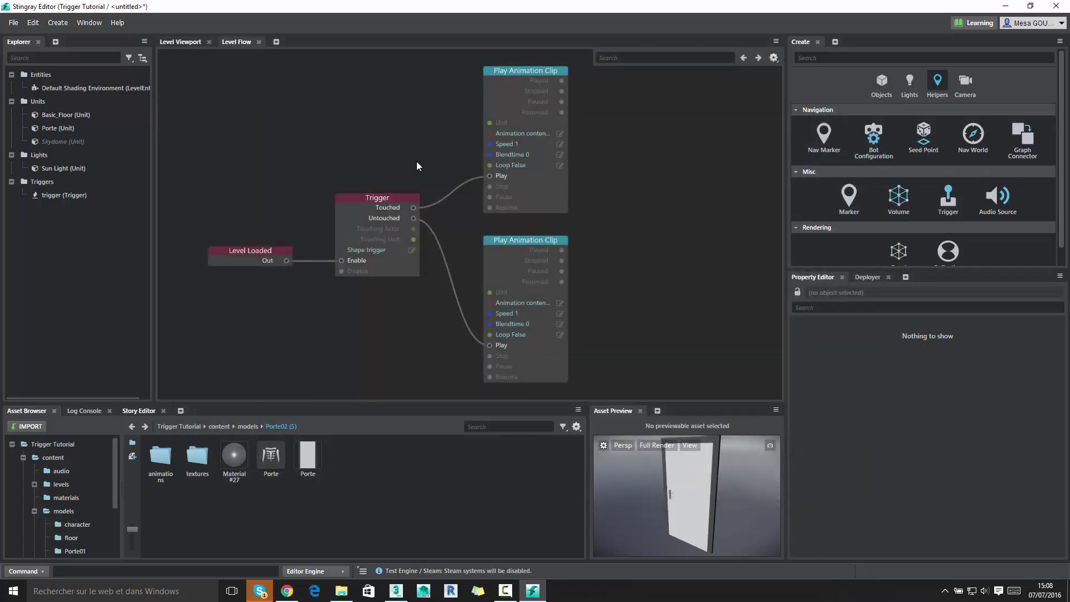
- Create a Level Unit node for Porte and connect it to both clips' Unit inputs
{"action": "mouse_move", "coordinate": [417, 165]}
{"action": "middle_mouse_down"}
{"action": "mouse_move", "coordinate": [495, 205]}
{"action": "mouse_move", "coordinate": [497, 151]}
{"action": "middle_mouse_up"}
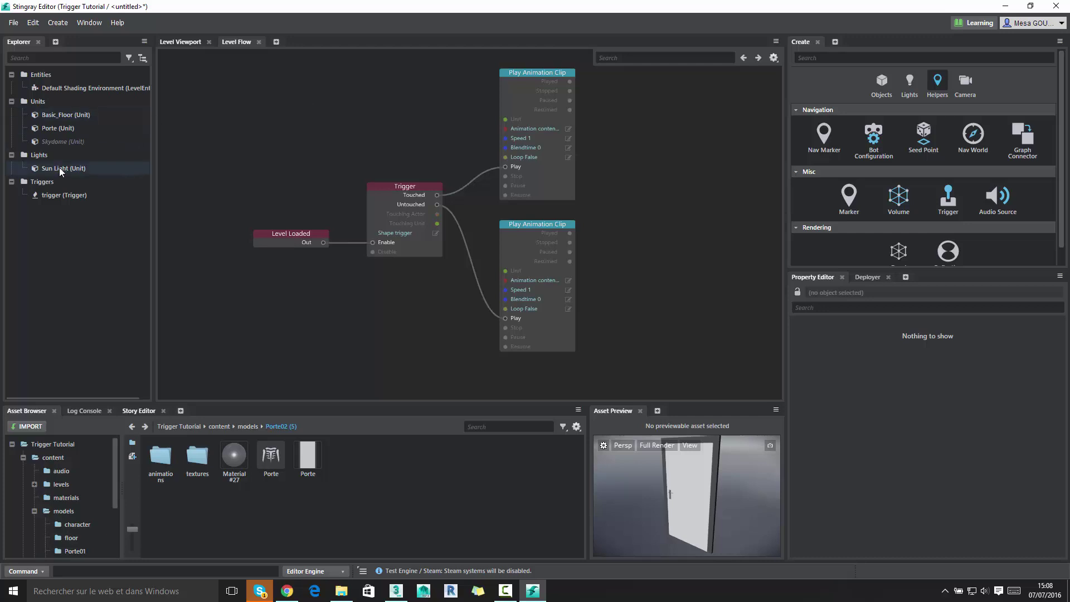
{"action": "left_click", "coordinate": [56, 128]}
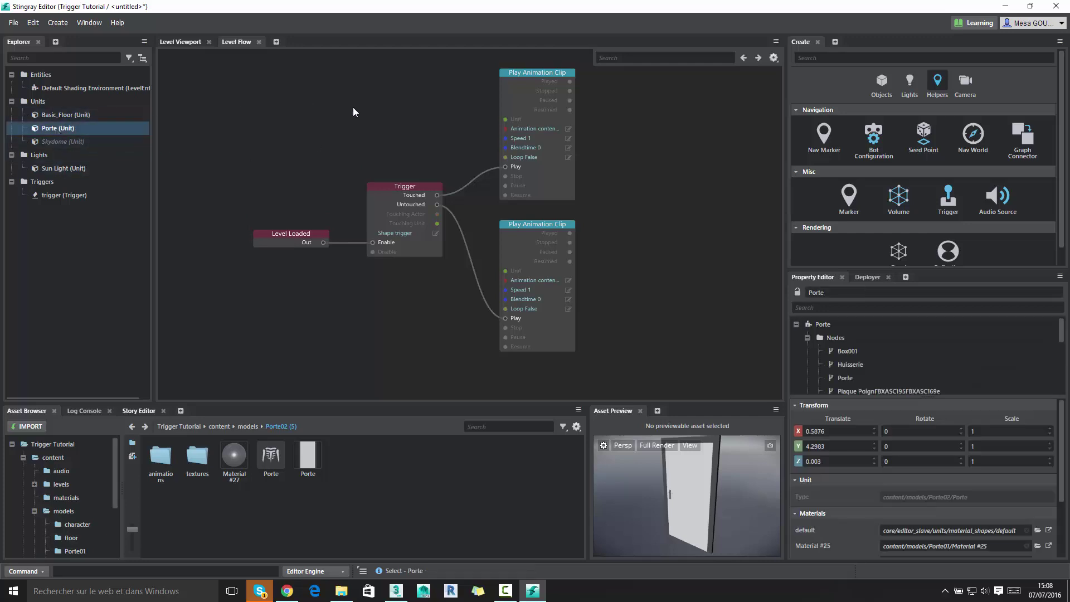
{"action": "right_click", "coordinate": [263, 96]}
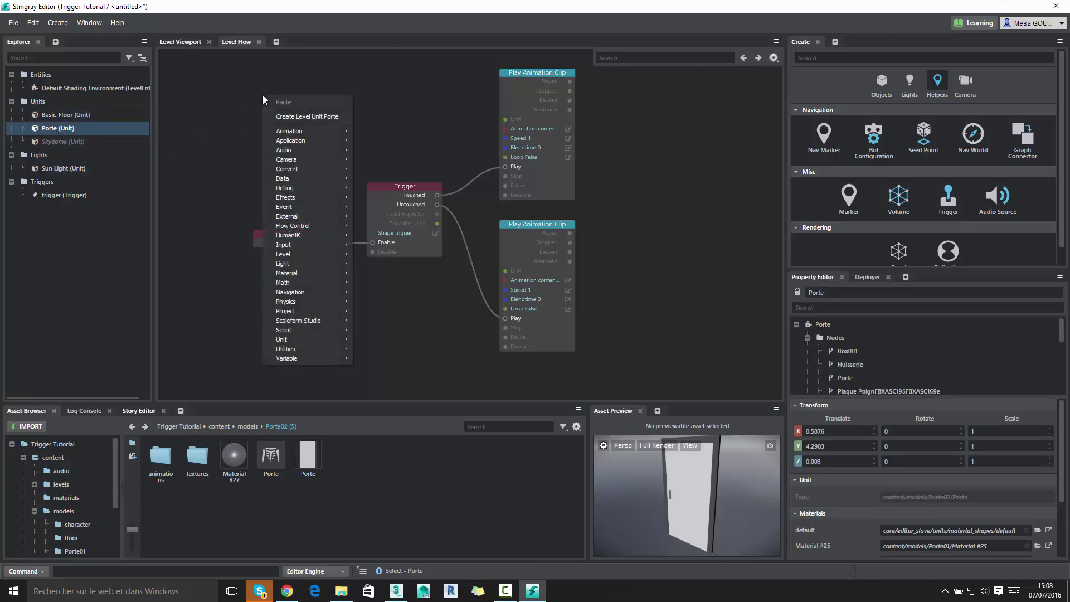
{"action": "left_click", "coordinate": [310, 118]}
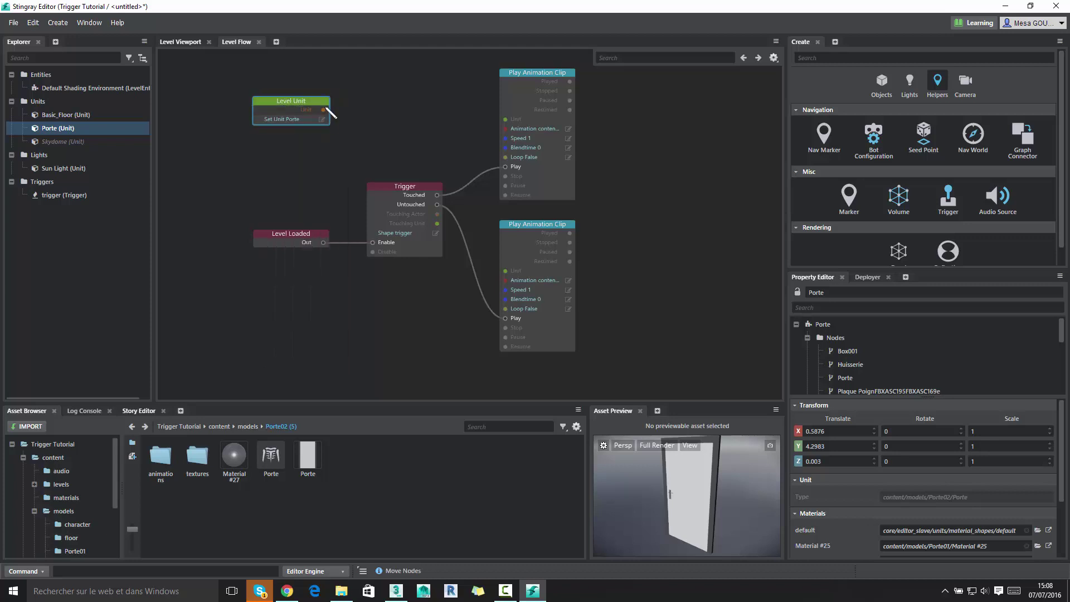
{"action": "left_click_drag", "start_coordinate": [324, 110], "coordinate": [505, 119]}
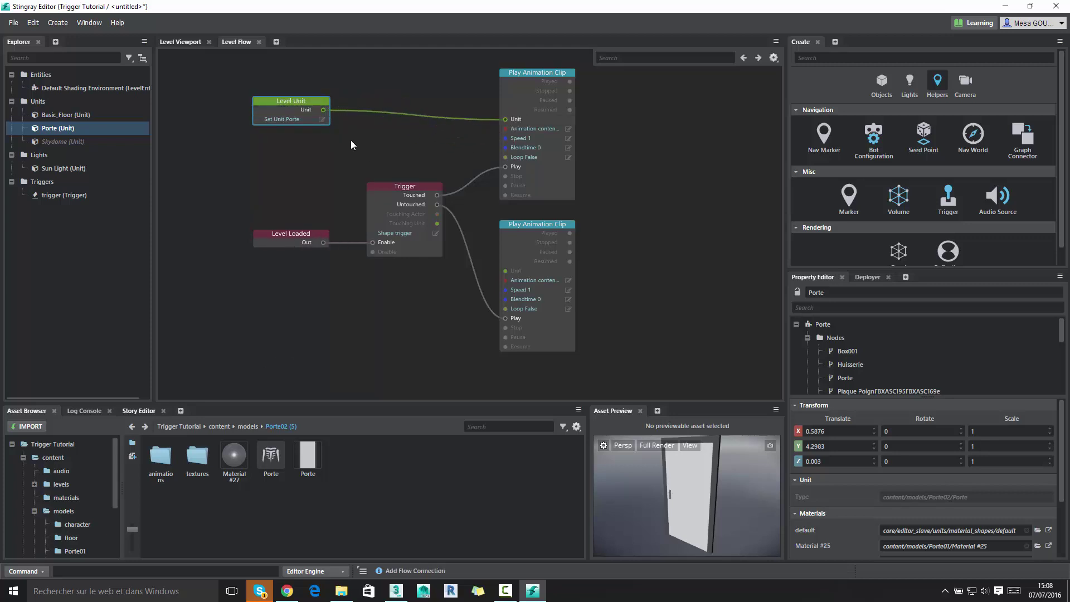
{"action": "left_click_drag", "start_coordinate": [324, 109], "coordinate": [505, 271]}
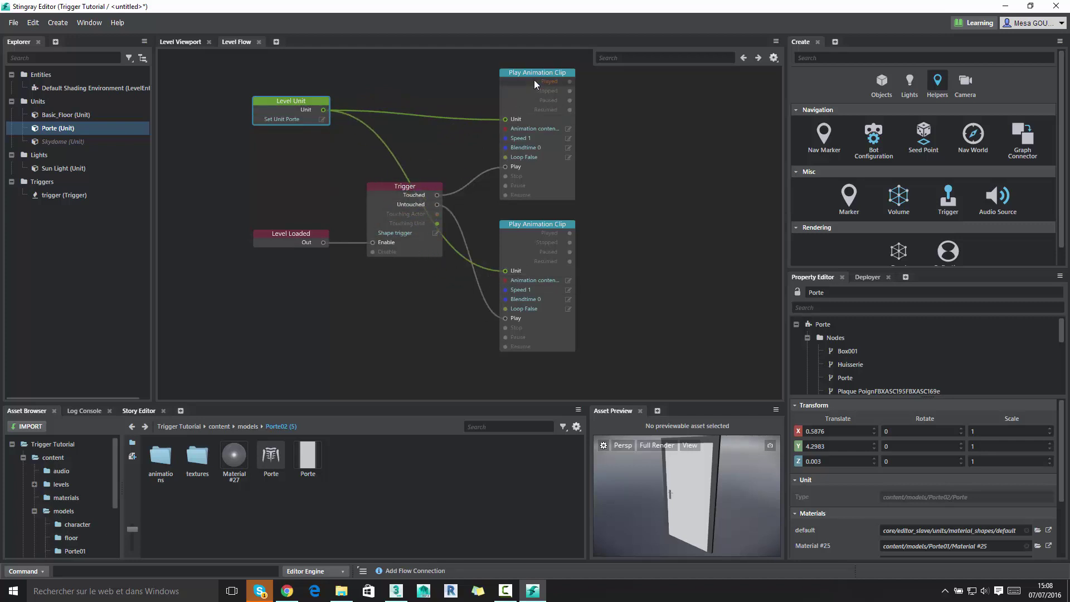
{"action": "left_click_drag", "start_coordinate": [530, 73], "coordinate": [530, 83]}
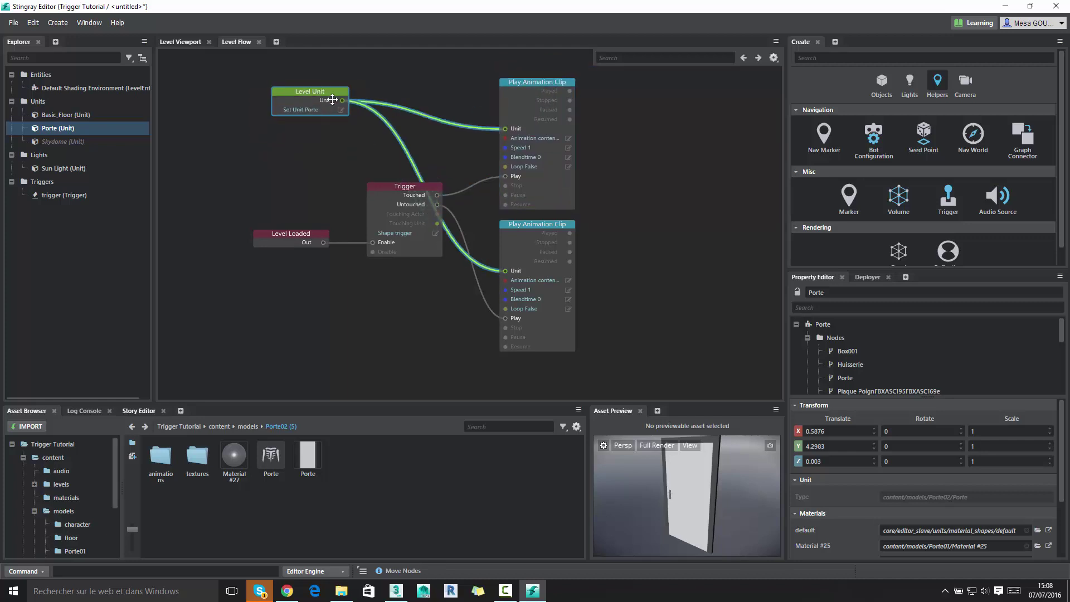
{"action": "left_click_drag", "start_coordinate": [291, 103], "coordinate": [409, 119]}
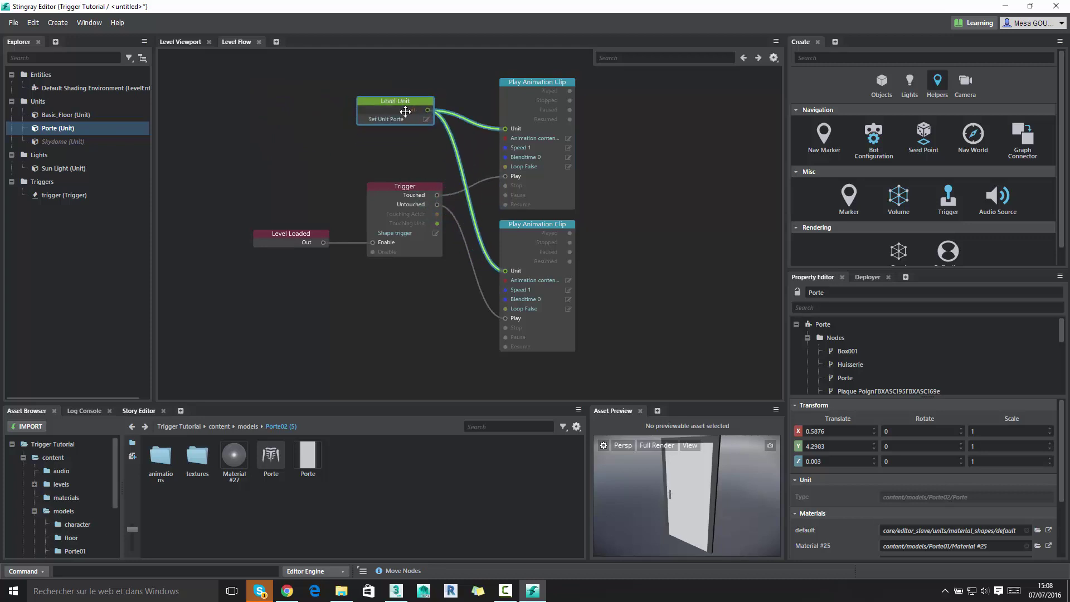
{"action": "left_click_drag", "start_coordinate": [406, 118], "coordinate": [404, 126]}
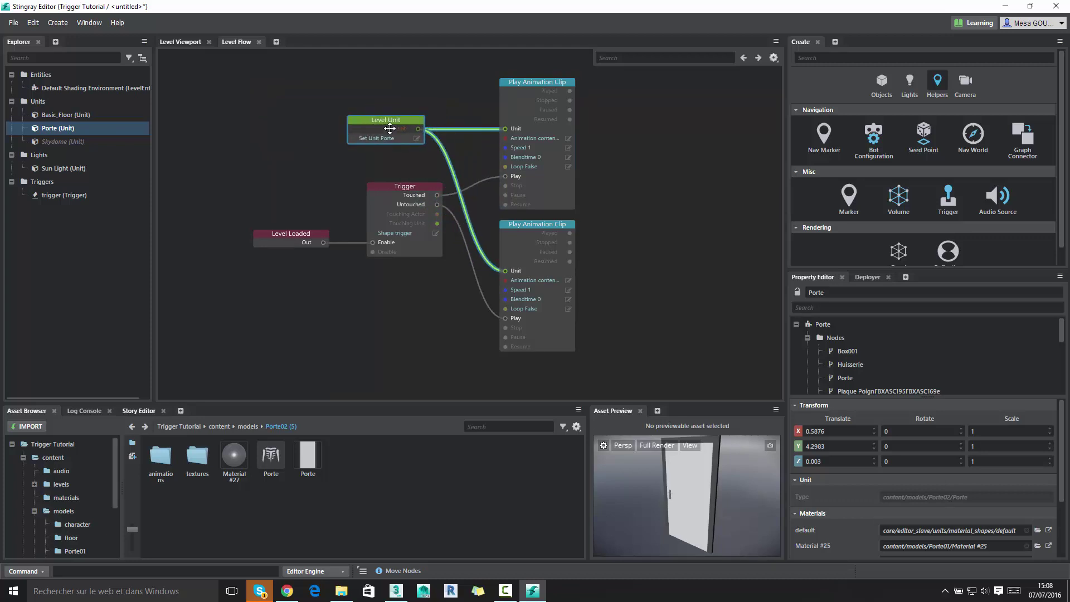
{"action": "left_click", "coordinate": [291, 142]}
- Test-run the level, walking in and out of the trigger to watch the door open and close
{"action": "left_click", "coordinate": [182, 42]}
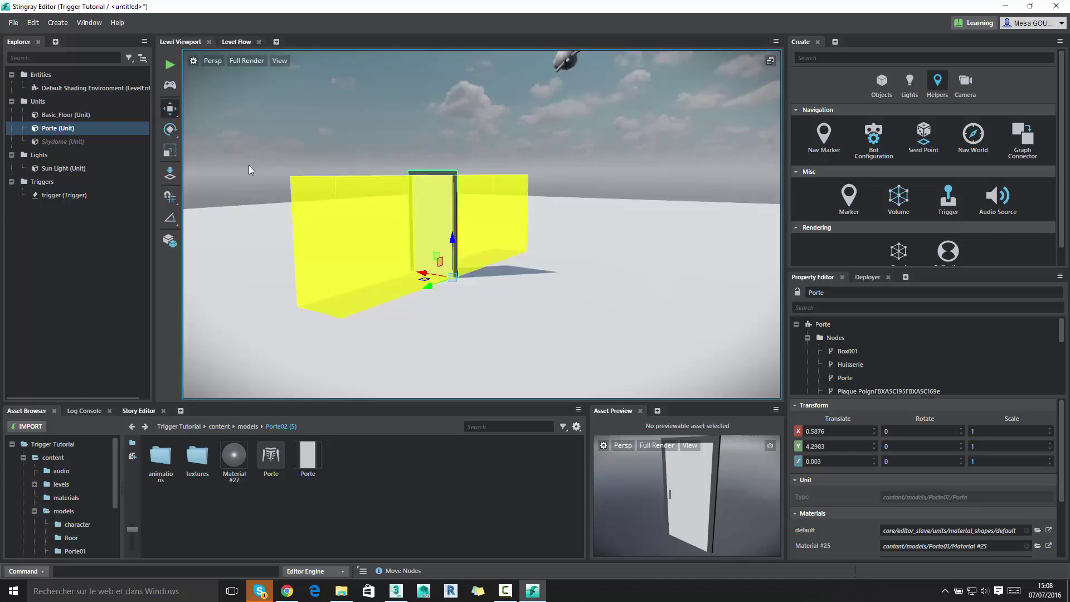
{"action": "left_click", "coordinate": [170, 65]}
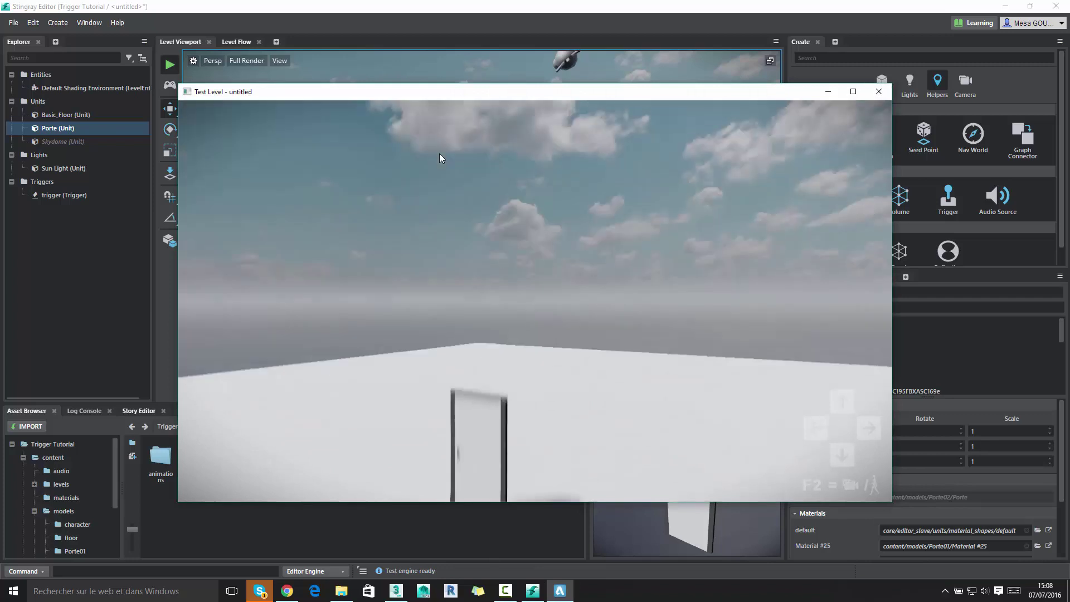
{"action": "key", "text": "w"}
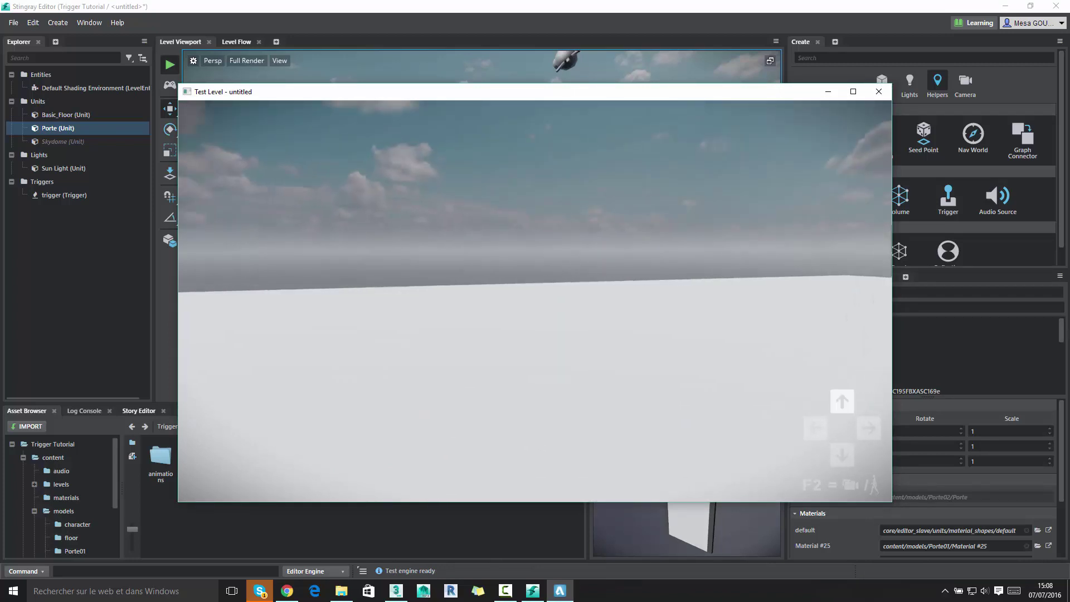
{"action": "key", "text": "a"}
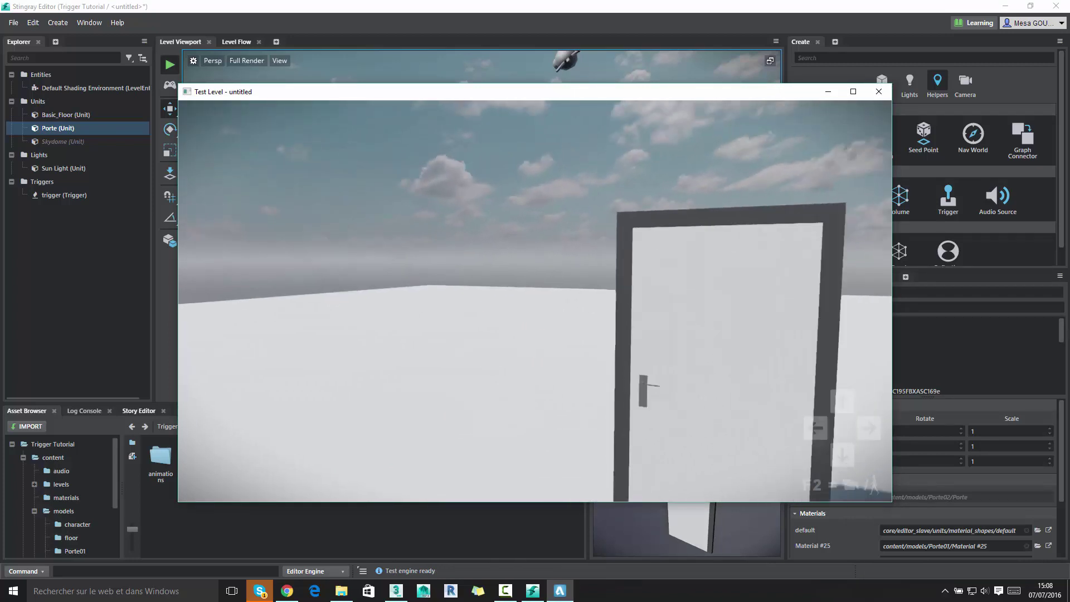
{"action": "key", "text": "w"}
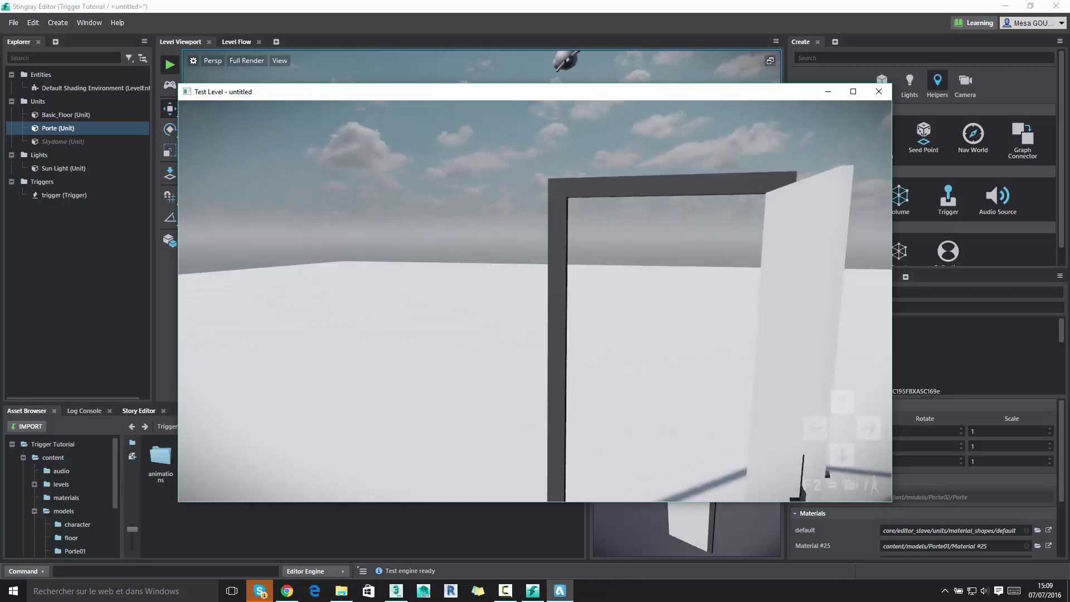
{"action": "key", "text": "s"}
{"action": "key", "text": "w"}
{"action": "key", "text": "s"}
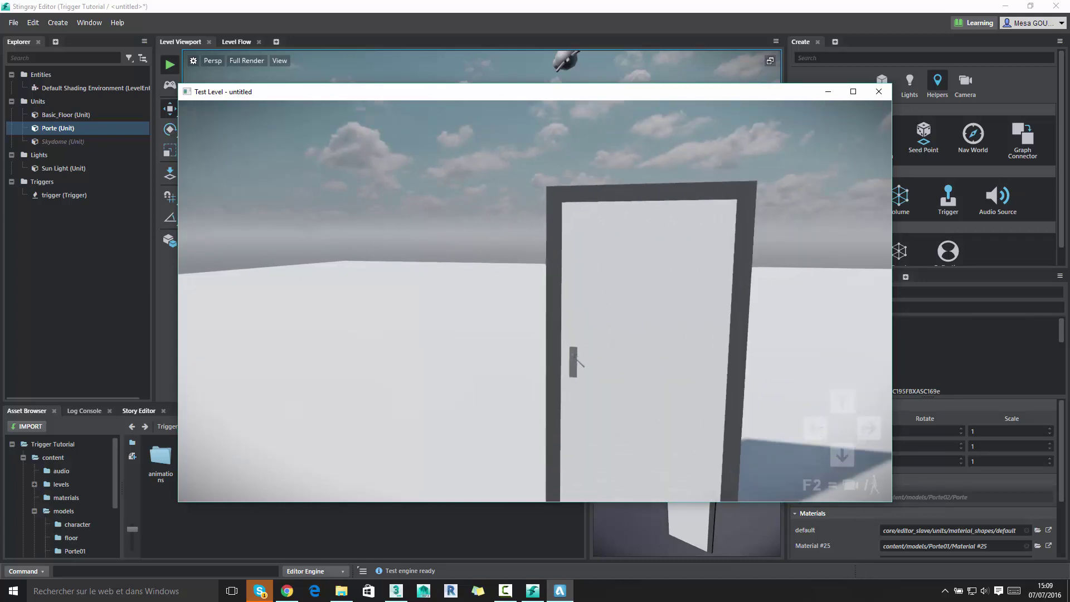
{"action": "key", "text": "s"}
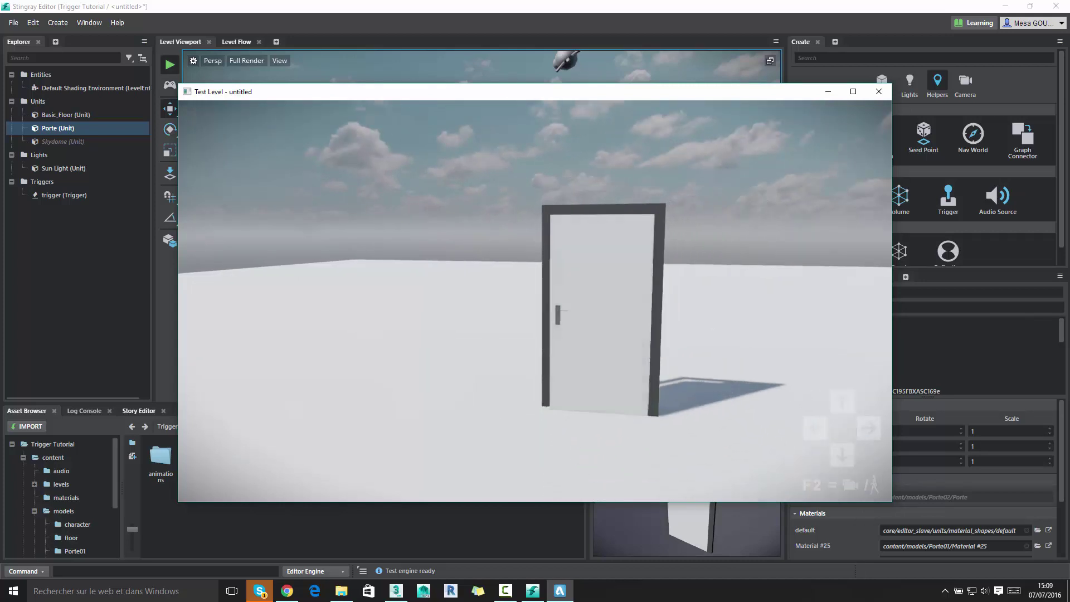
{"action": "key", "text": "w"}
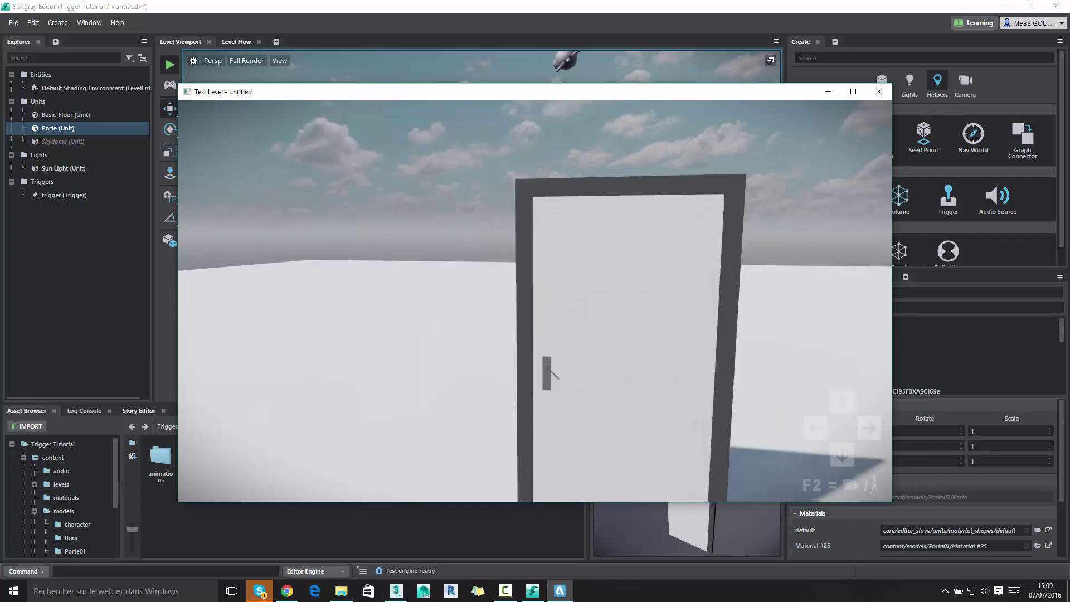
{"action": "key", "text": "w"}
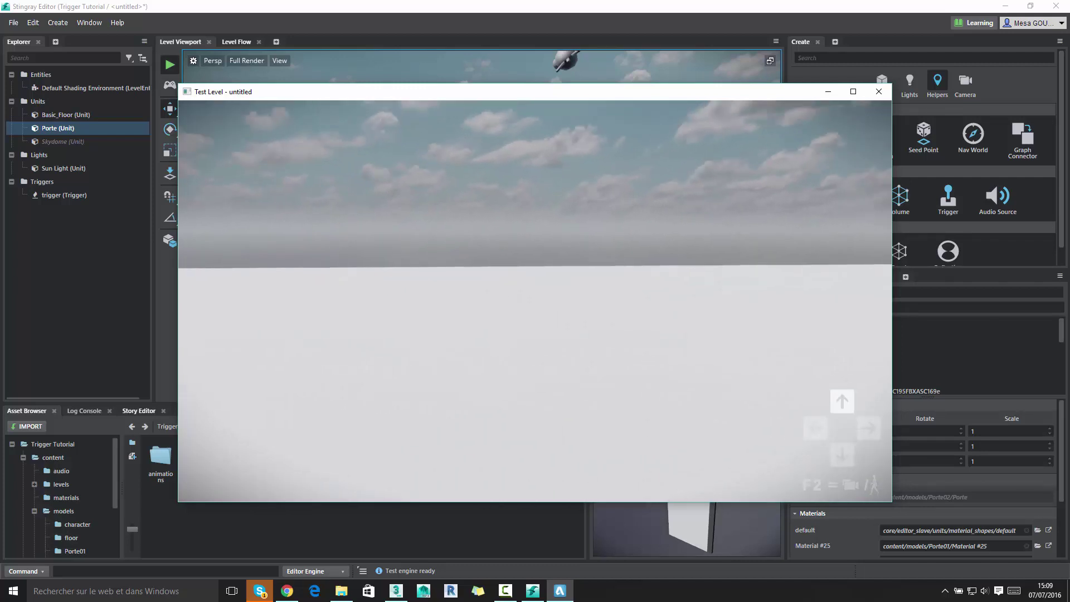
{"action": "key", "text": "Escape"}
{"action": "left_click", "coordinate": [379, 92]}
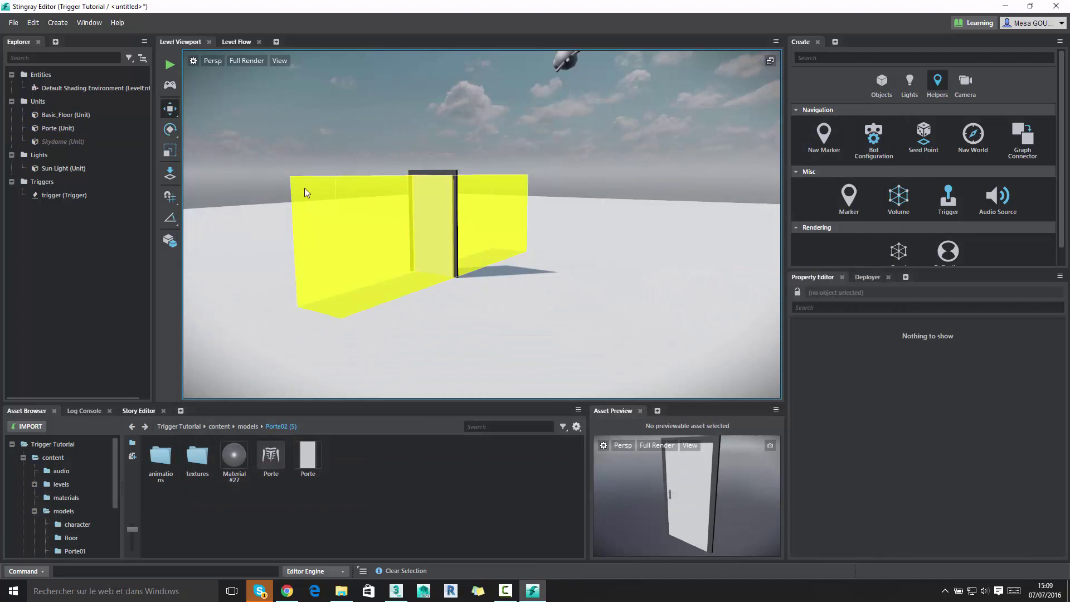
- Open the Level Flow graph and select the Trigger node
{"action": "left_click", "coordinate": [340, 213]}
{"action": "left_click", "coordinate": [319, 132]}
{"action": "left_click", "coordinate": [242, 41]}
{"action": "mouse_move", "coordinate": [453, 228]}
{"action": "middle_mouse_down"}
{"action": "mouse_move", "coordinate": [556, 257]}
{"action": "mouse_move", "coordinate": [591, 223]}
{"action": "middle_mouse_up"}
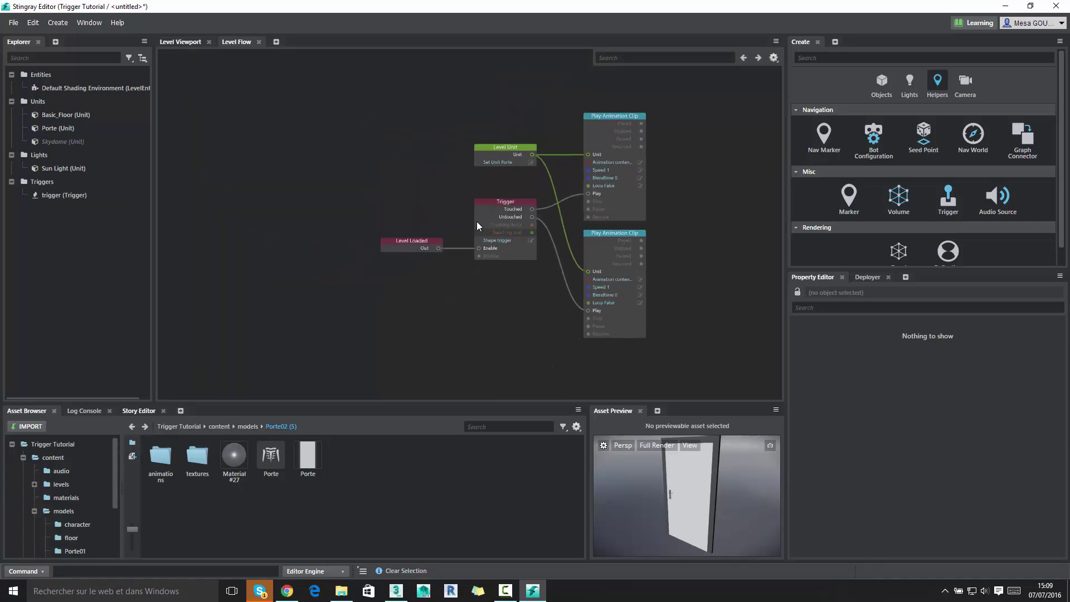
{"action": "left_click", "coordinate": [499, 201]}
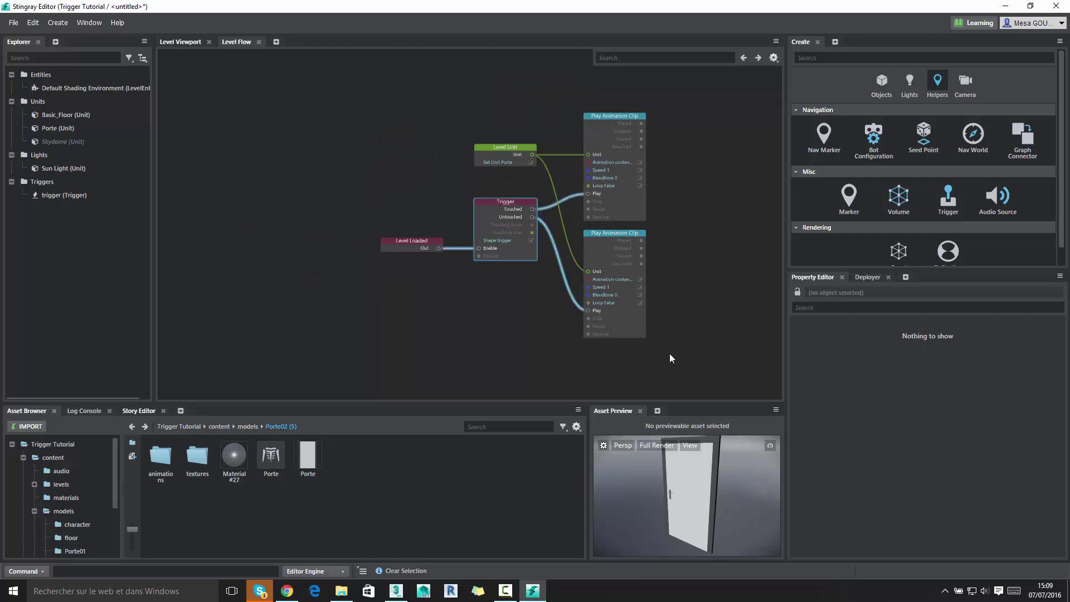
- Add an Input > Keyboard Button node and paste a copy aligned beneath it
{"action": "right_click", "coordinate": [300, 128]}
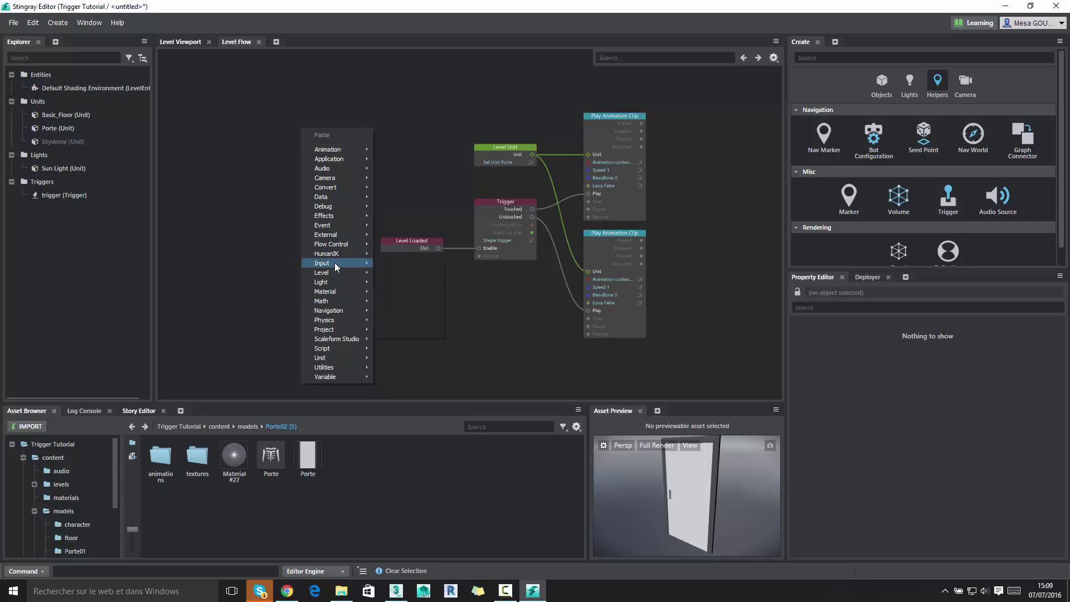
{"action": "mouse_move", "coordinate": [335, 263]}
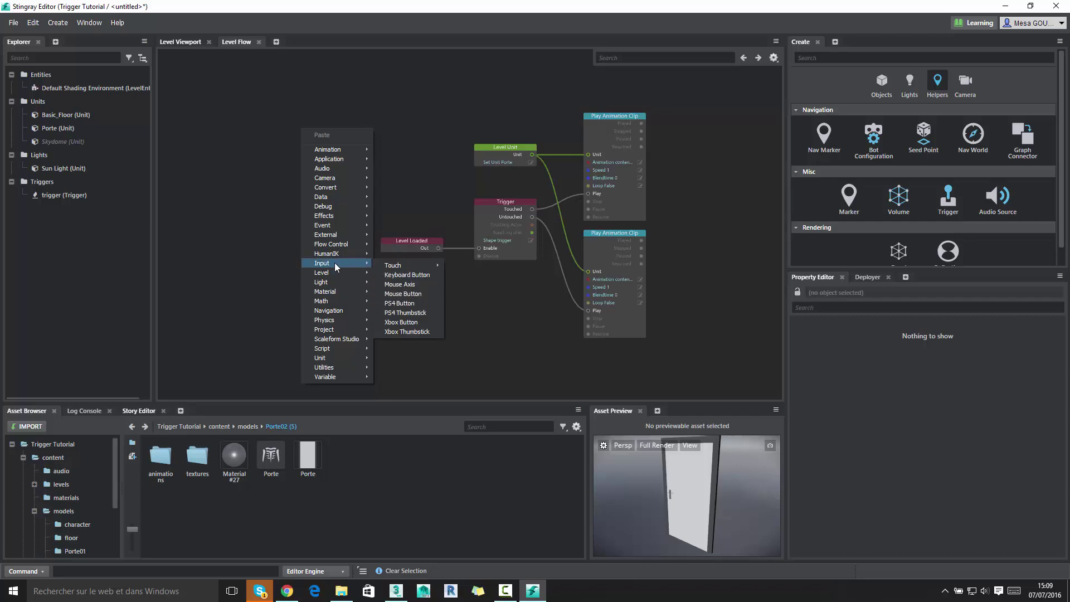
{"action": "left_click", "coordinate": [420, 276]}
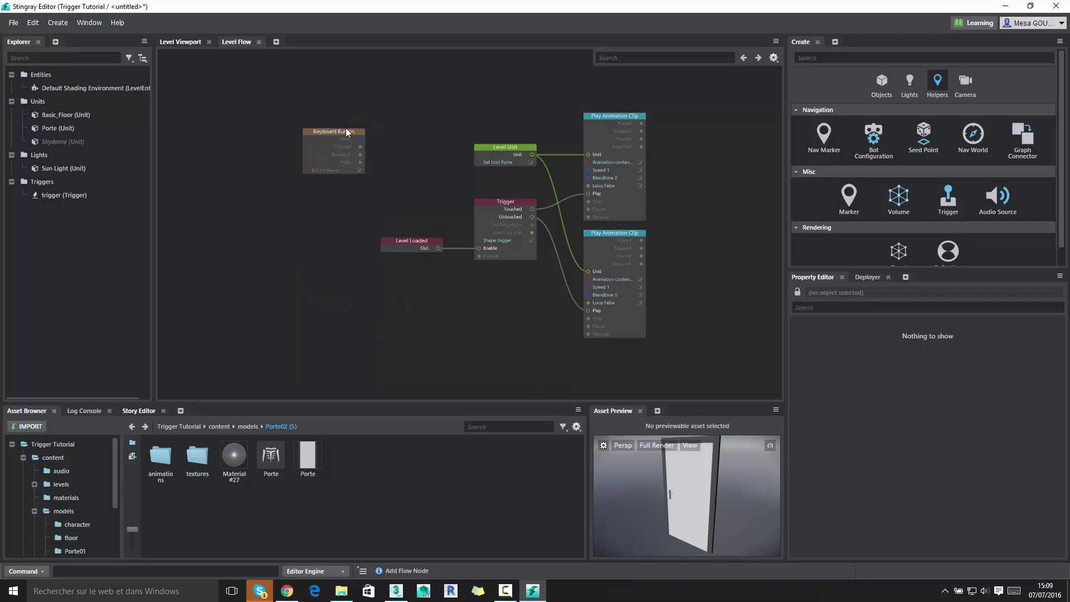
{"action": "left_click_drag", "start_coordinate": [334, 132], "coordinate": [377, 100]}
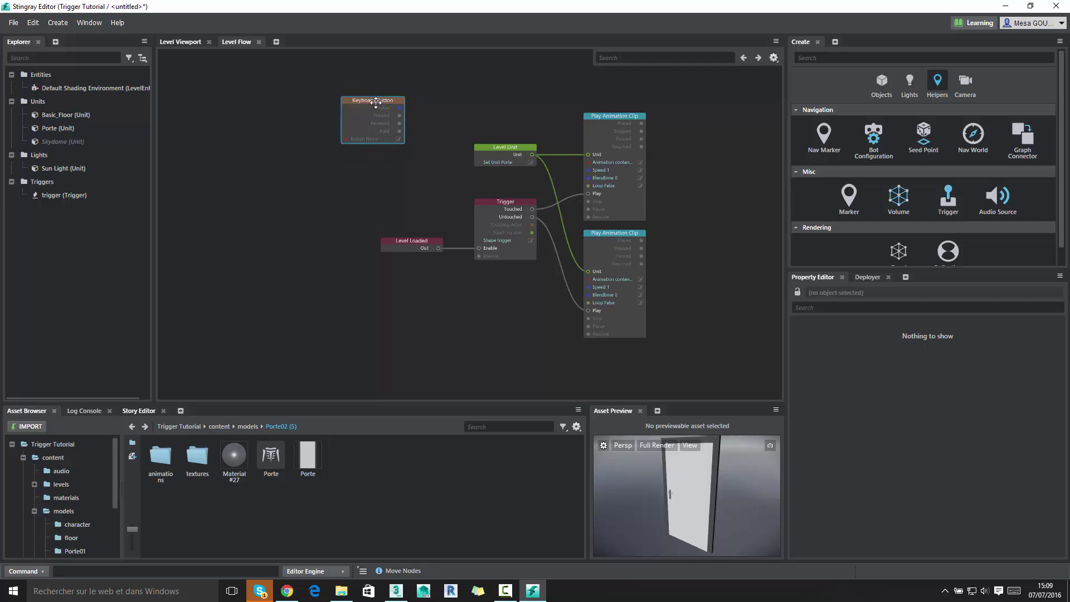
{"action": "key", "text": "ctrl+c"}
{"action": "key", "text": "ctrl+v"}
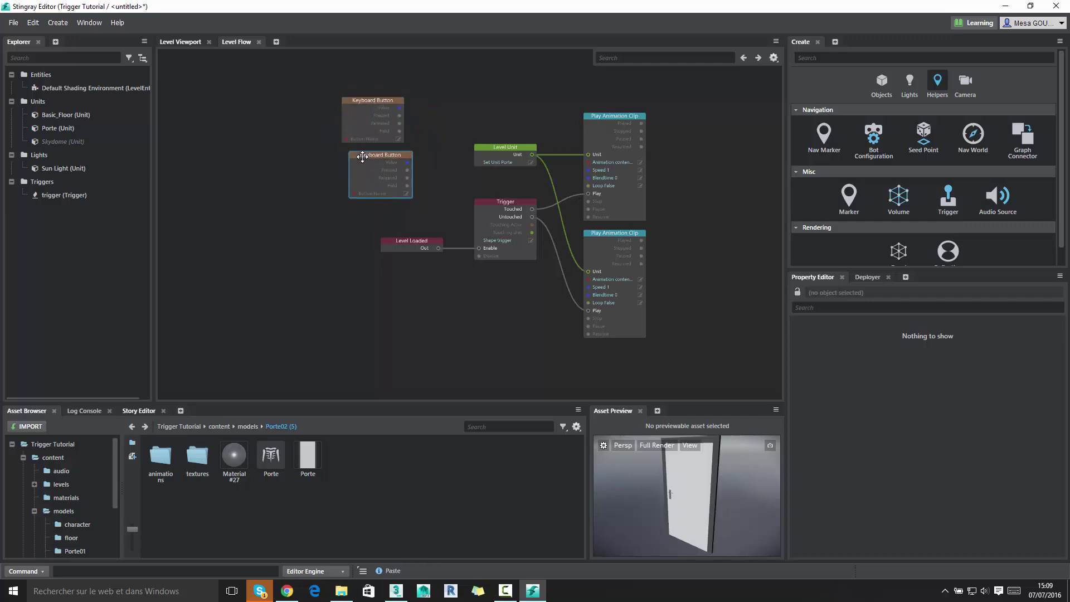
{"action": "left_click_drag", "start_coordinate": [363, 157], "coordinate": [355, 158]}
{"action": "scroll", "coordinate": [367, 163], "scroll_direction": "up", "scroll_amount": 5}
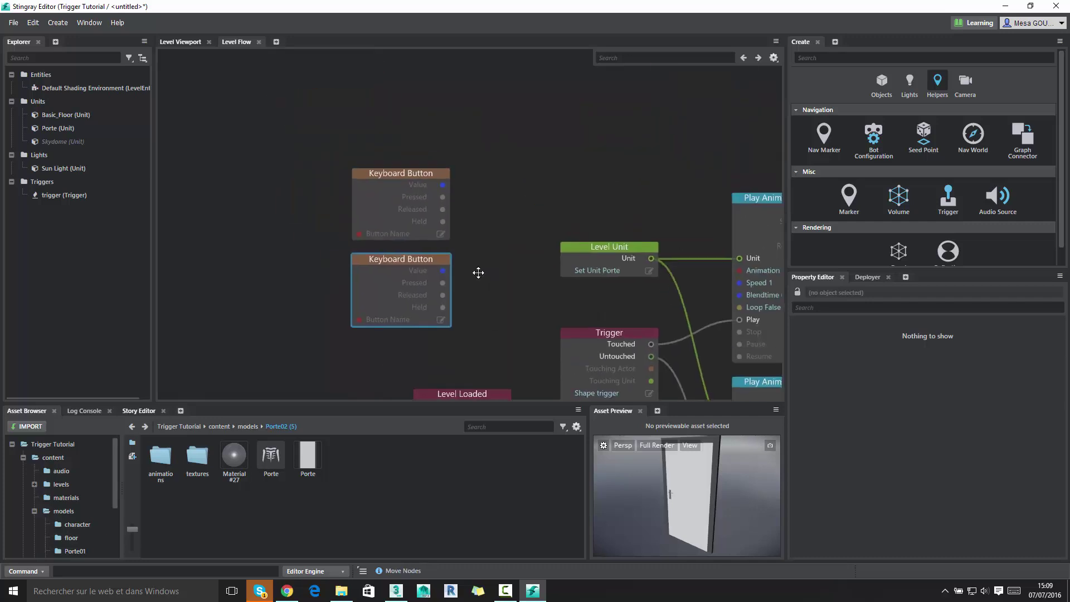
{"action": "middle_click_drag", "start_coordinate": [473, 276], "coordinate": [446, 209]}
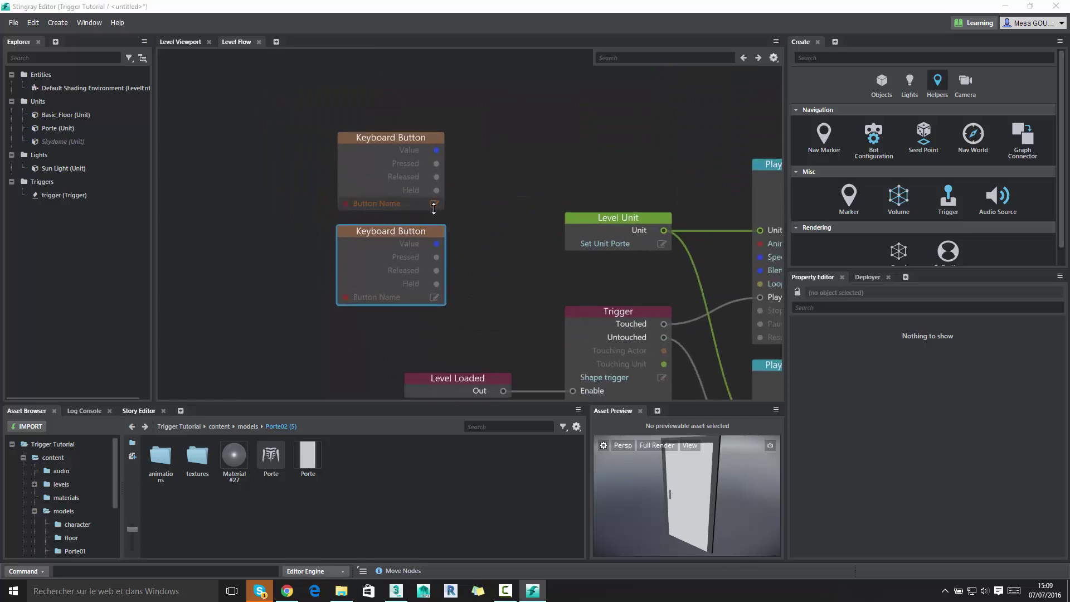
{"action": "left_click", "coordinate": [434, 204]}
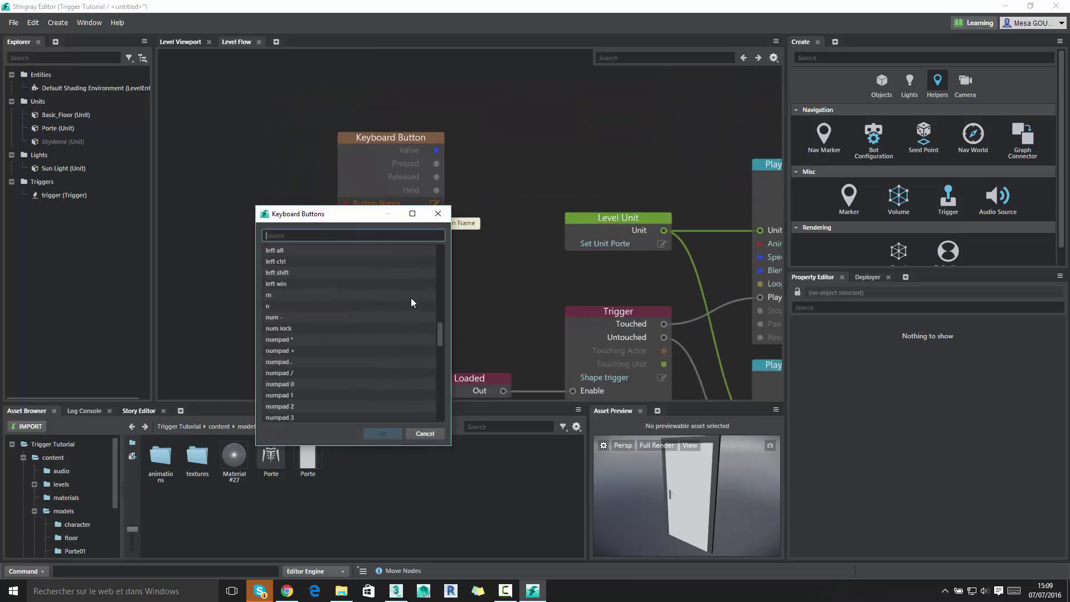
- Set the upper Keyboard Button to numpad 0 and the lower to numpad 1
{"action": "scroll", "coordinate": [289, 332], "scroll_direction": "down", "scroll_amount": 2}
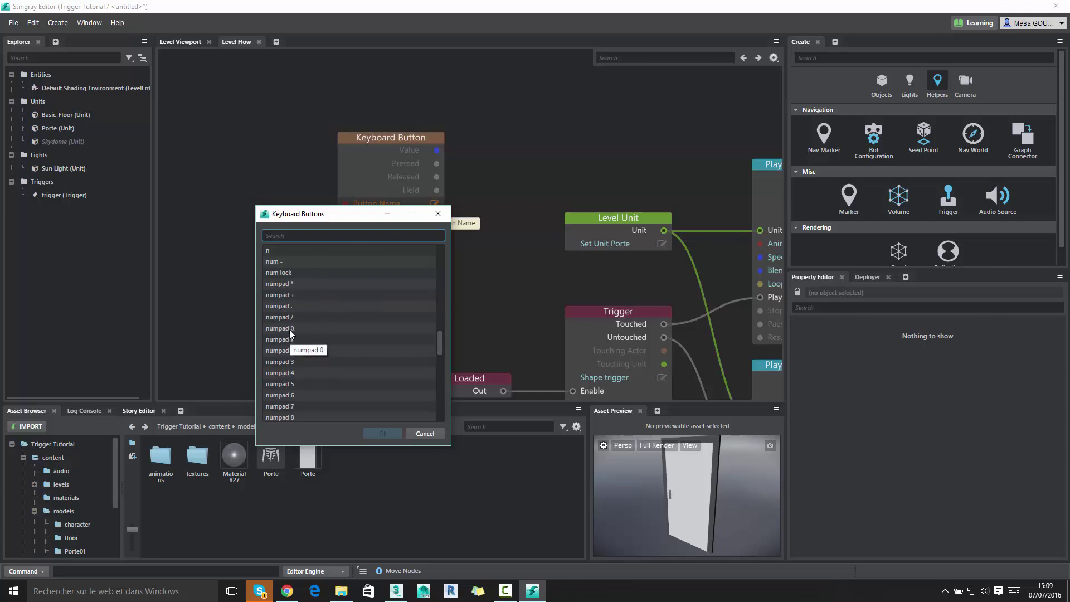
{"action": "left_click", "coordinate": [288, 329]}
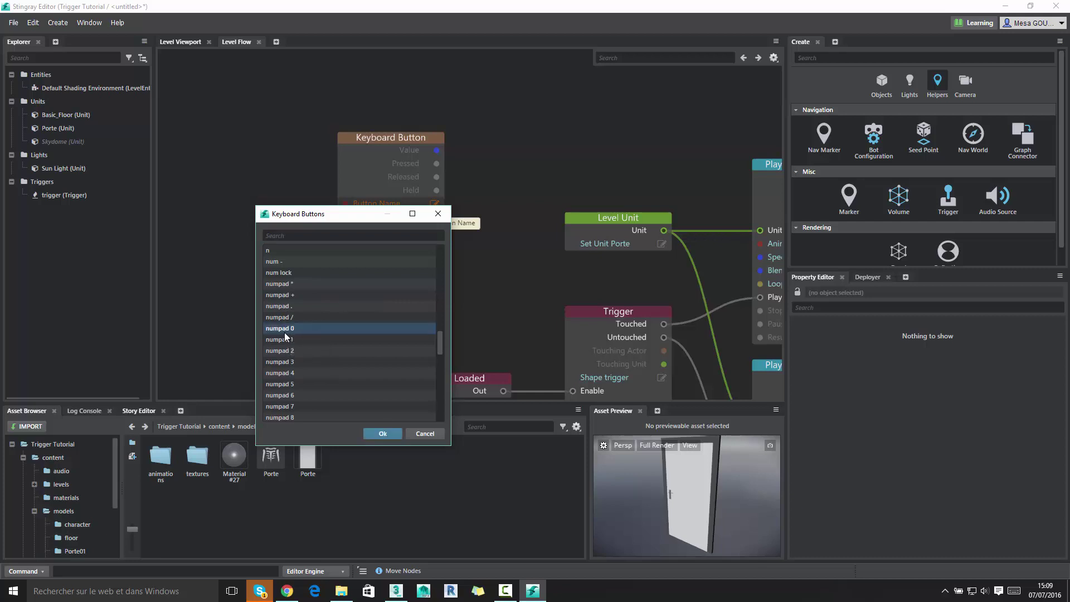
{"action": "left_click", "coordinate": [382, 434]}
{"action": "left_click", "coordinate": [433, 301]}
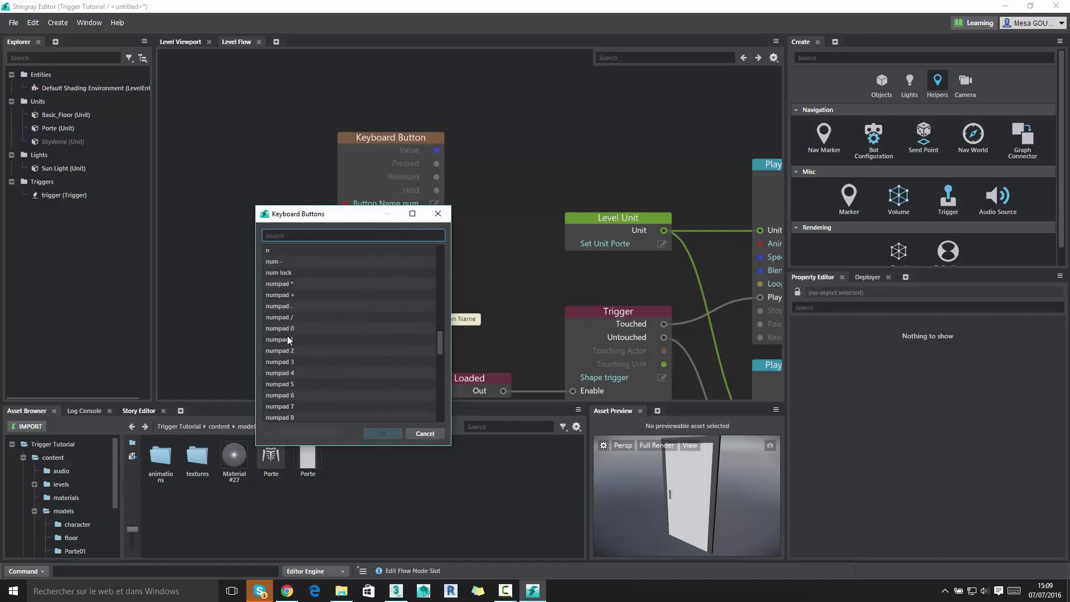
{"action": "left_click", "coordinate": [288, 339]}
{"action": "left_click", "coordinate": [377, 439]}
- Wire each key's Pressed output to its clip's Play input, then launch a test run
{"action": "middle_click_drag", "start_coordinate": [487, 249], "coordinate": [357, 246]}
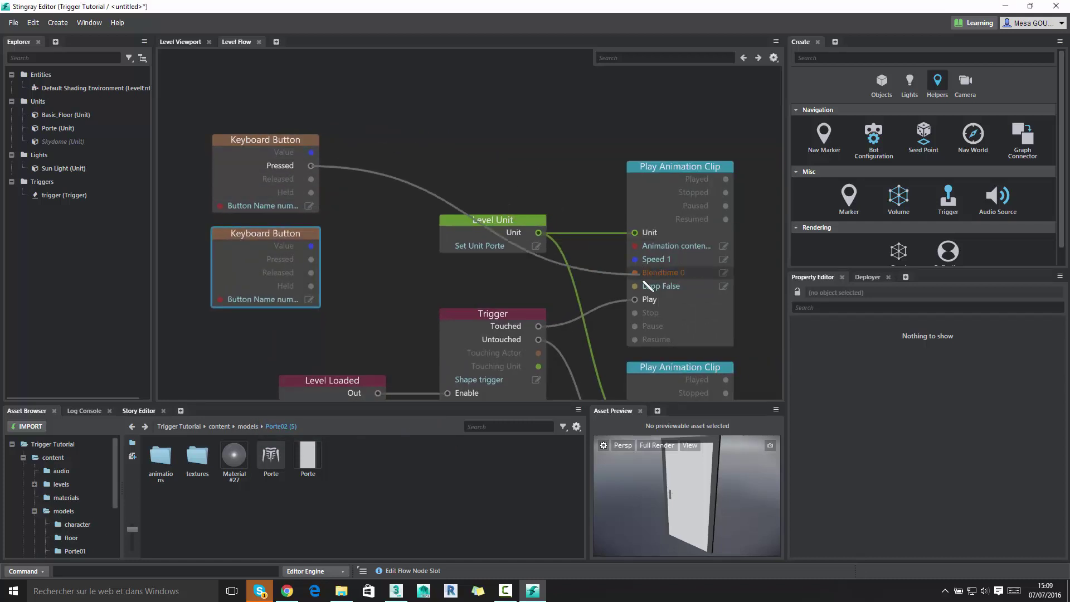
{"action": "left_click_drag", "start_coordinate": [311, 166], "coordinate": [634, 299]}
{"action": "middle_click_drag", "start_coordinate": [359, 306], "coordinate": [325, 176]}
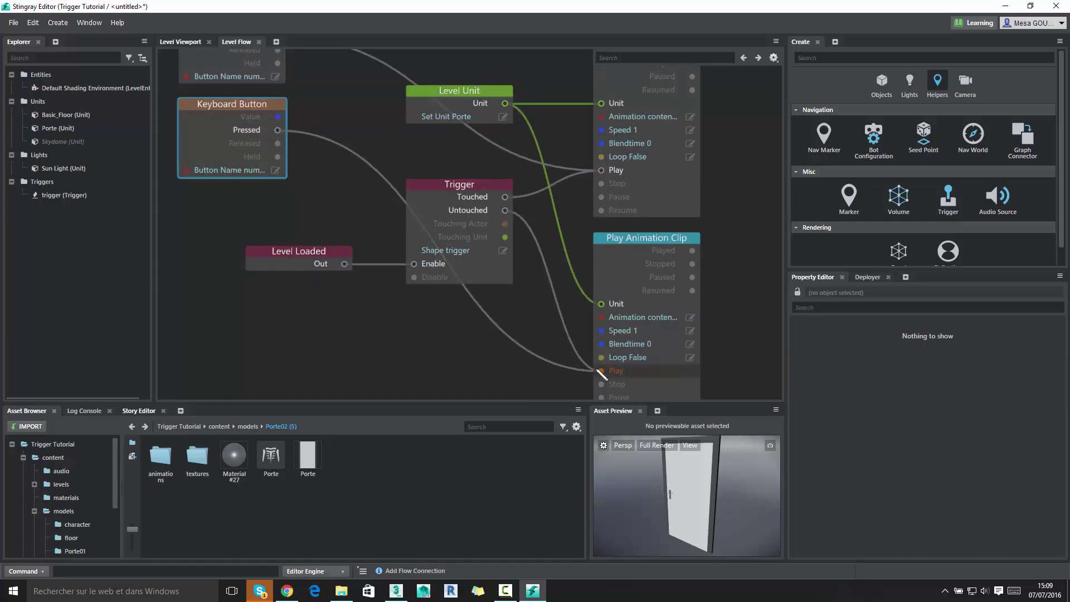
{"action": "left_click_drag", "start_coordinate": [278, 130], "coordinate": [601, 371]}
{"action": "key", "text": "f"}
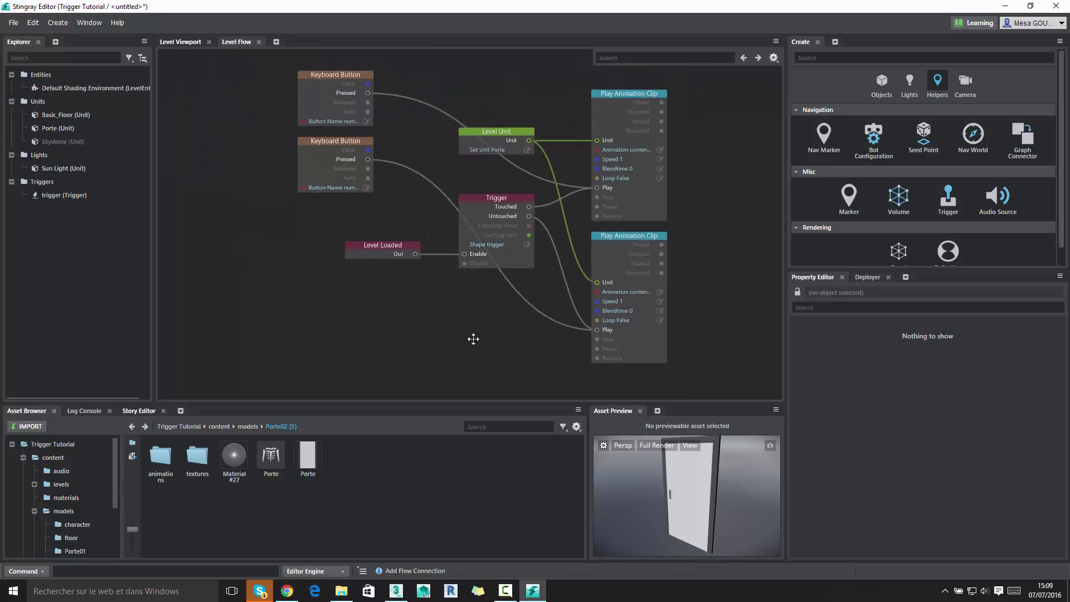
{"action": "left_click", "coordinate": [187, 44]}
{"action": "left_click", "coordinate": [171, 64]}
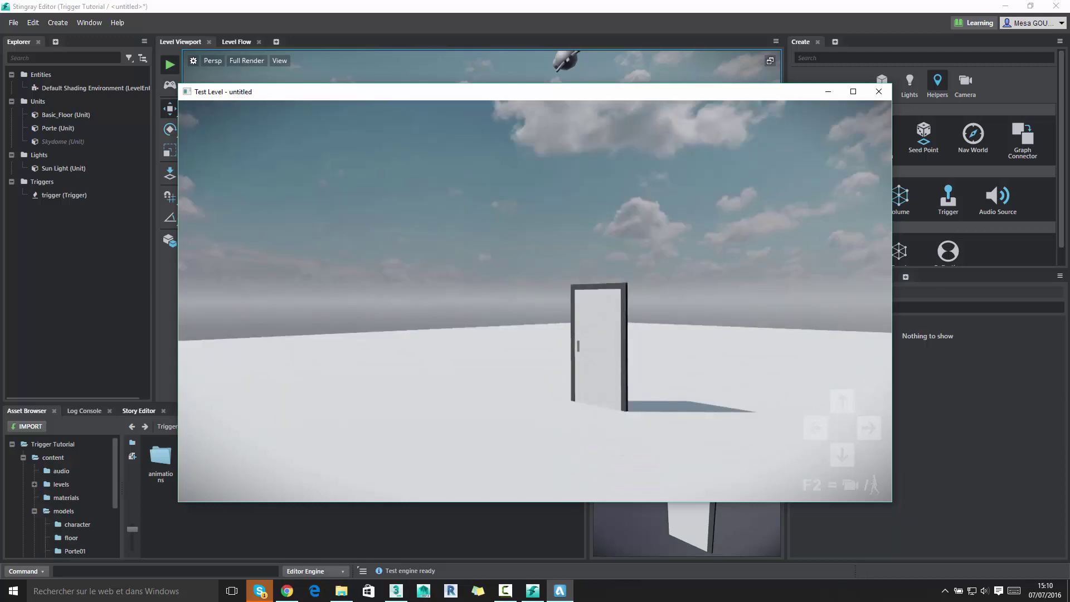
- Walk to the door, open and close it with numpad 0 and numpad 1, then end the test
{"action": "key", "text": "w"}
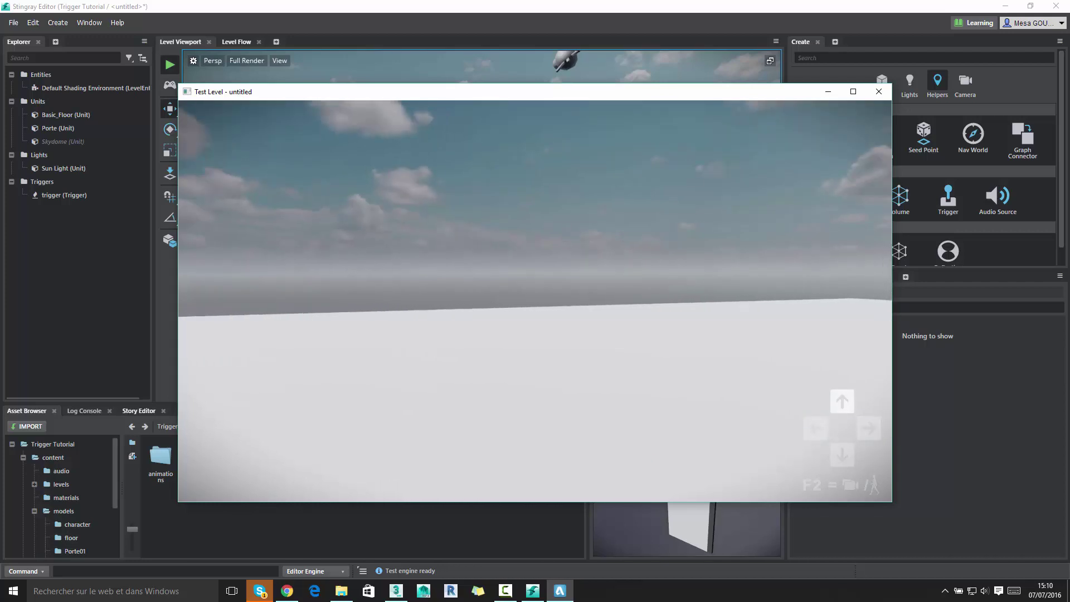
{"action": "key", "text": "w"}
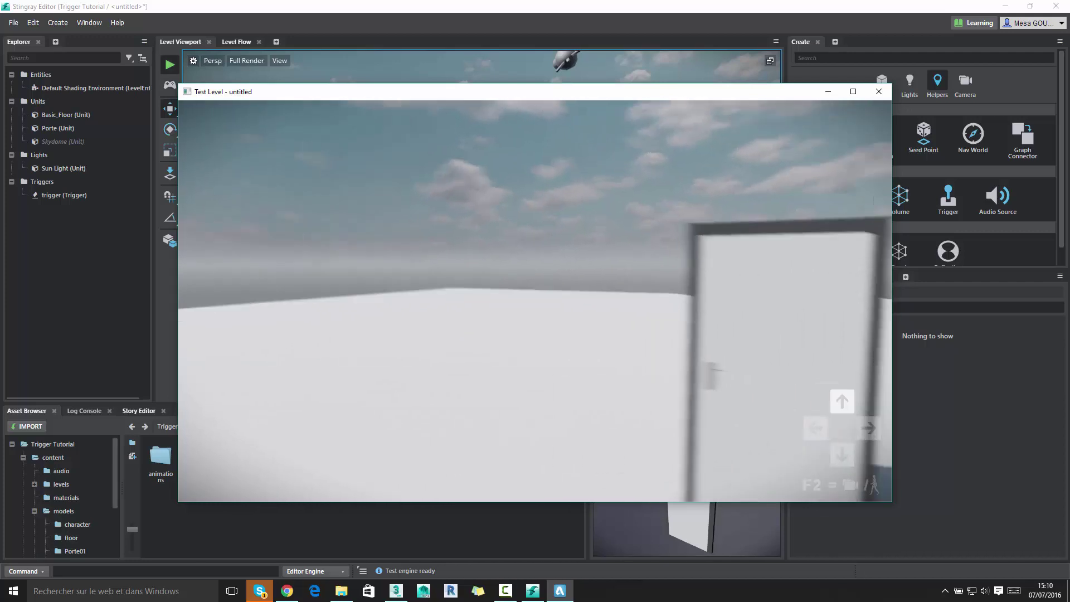
{"action": "key", "text": "w"}
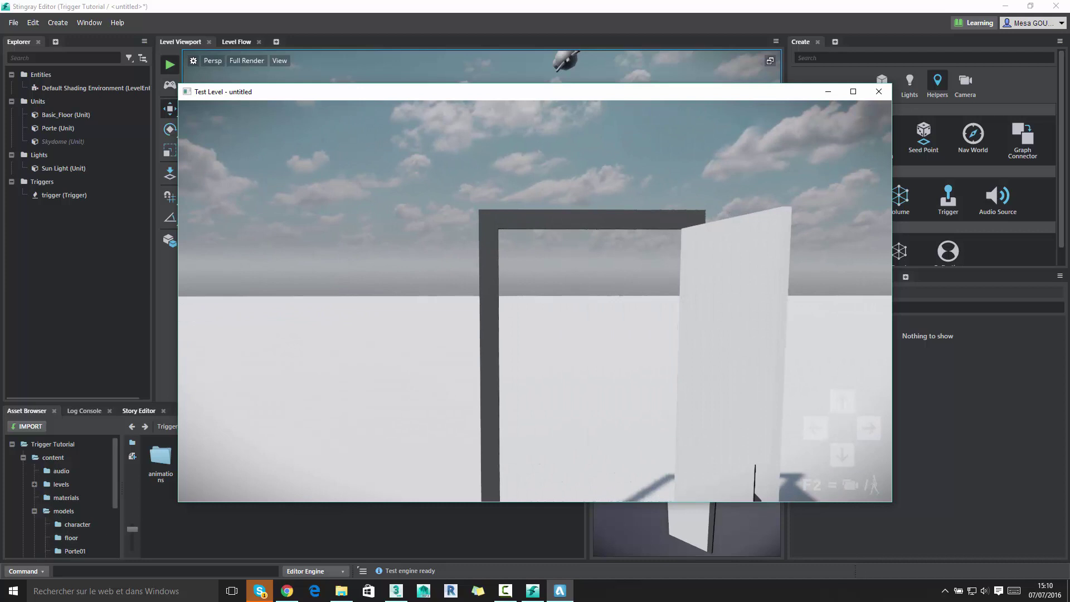
{"action": "key", "text": "s"}
{"action": "key", "text": "w"}
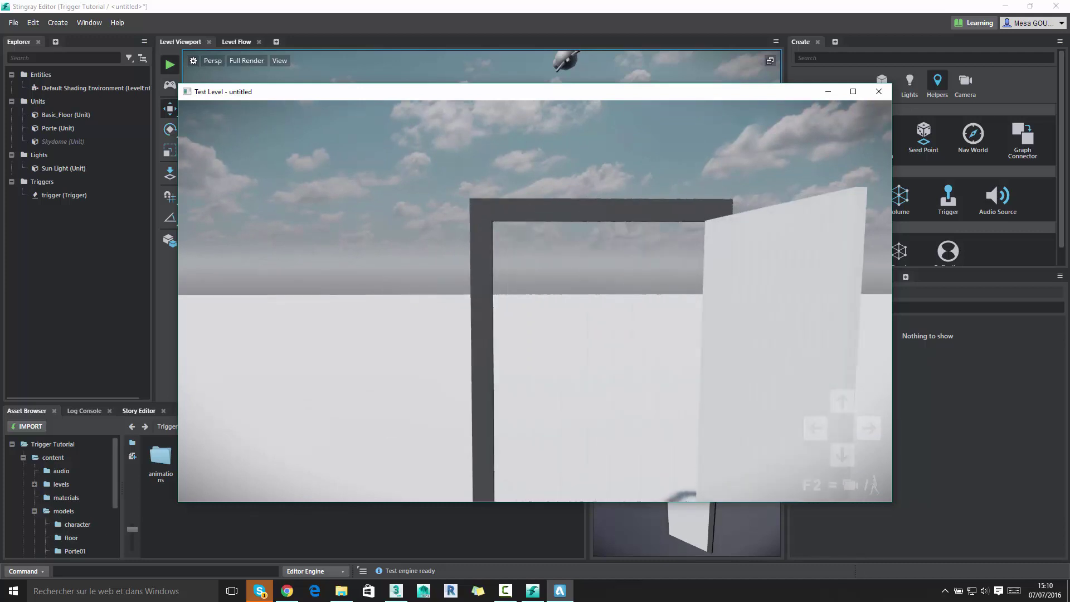
{"action": "key", "text": "s"}
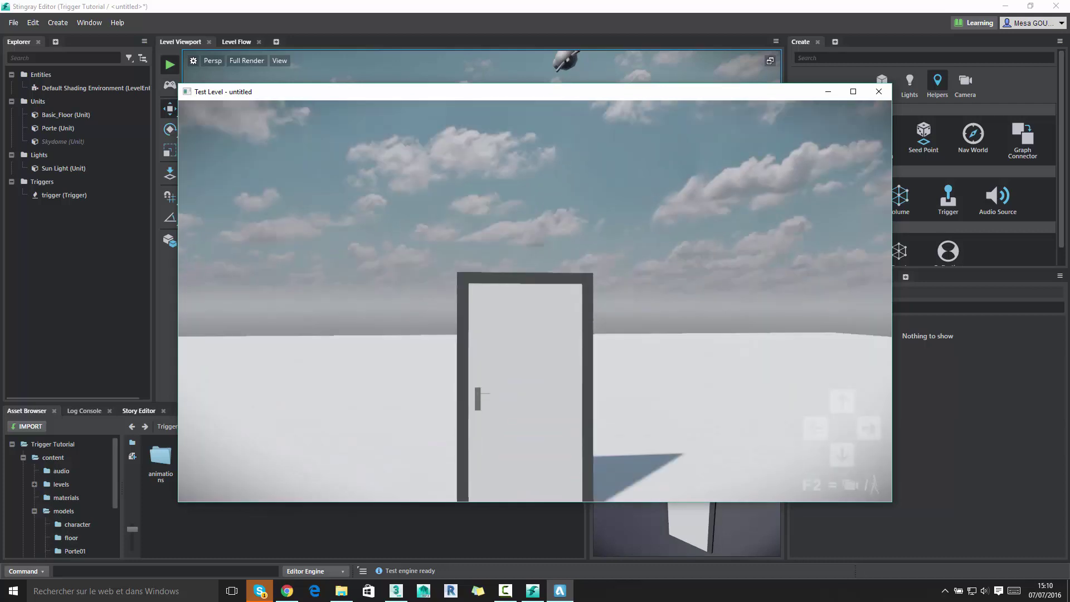
{"action": "key", "text": "Escape"}
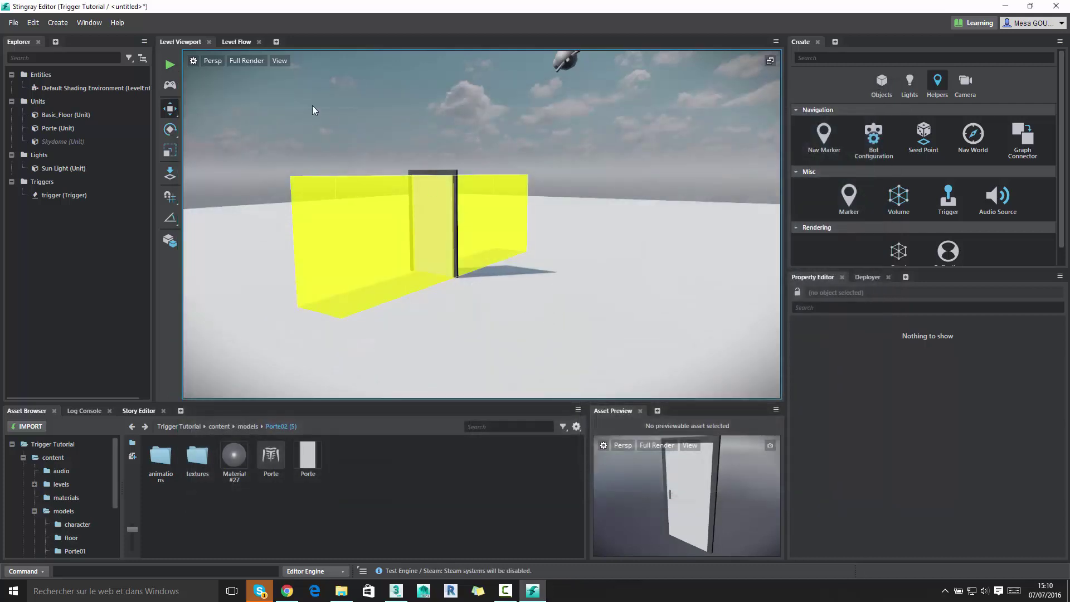
- Duplicate the door and its trigger volume to the right to create a third door
{"action": "left_click", "coordinate": [313, 105]}
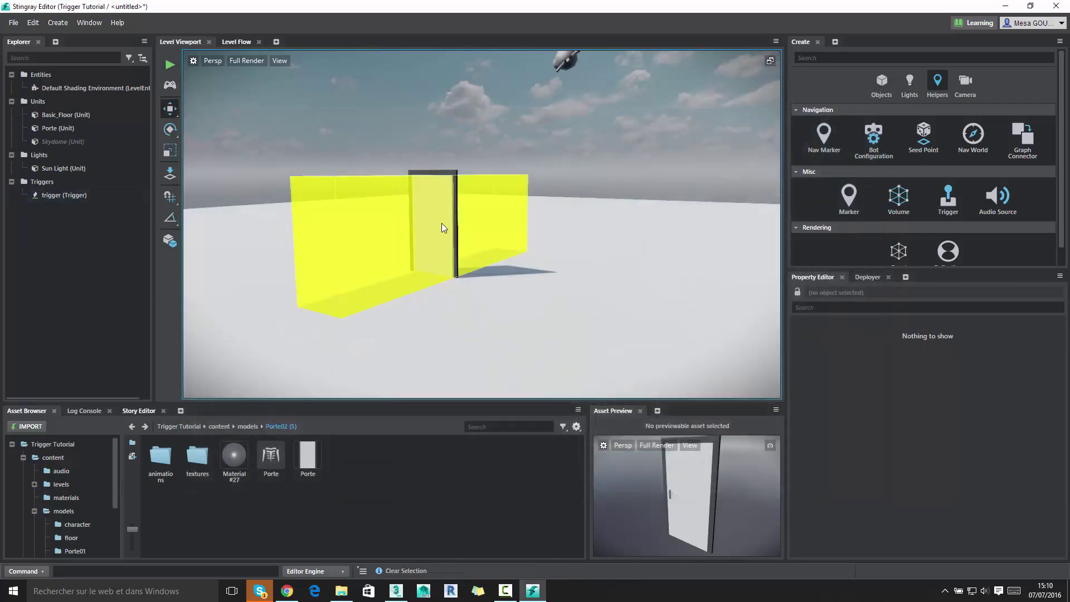
{"action": "mouse_move", "coordinate": [478, 219]}
{"action": "left_mouse_down", "text": "alt"}
{"action": "mouse_move", "coordinate": [402, 199]}
{"action": "mouse_move", "coordinate": [445, 226]}
{"action": "left_mouse_up", "text": "alt"}
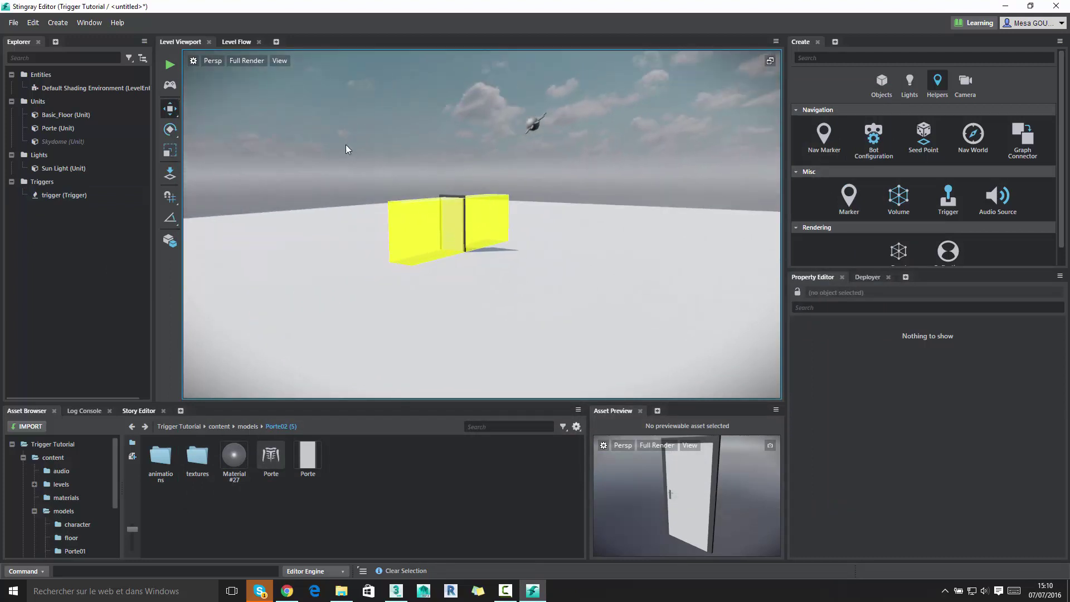
{"action": "left_click_drag", "start_coordinate": [330, 136], "coordinate": [544, 286]}
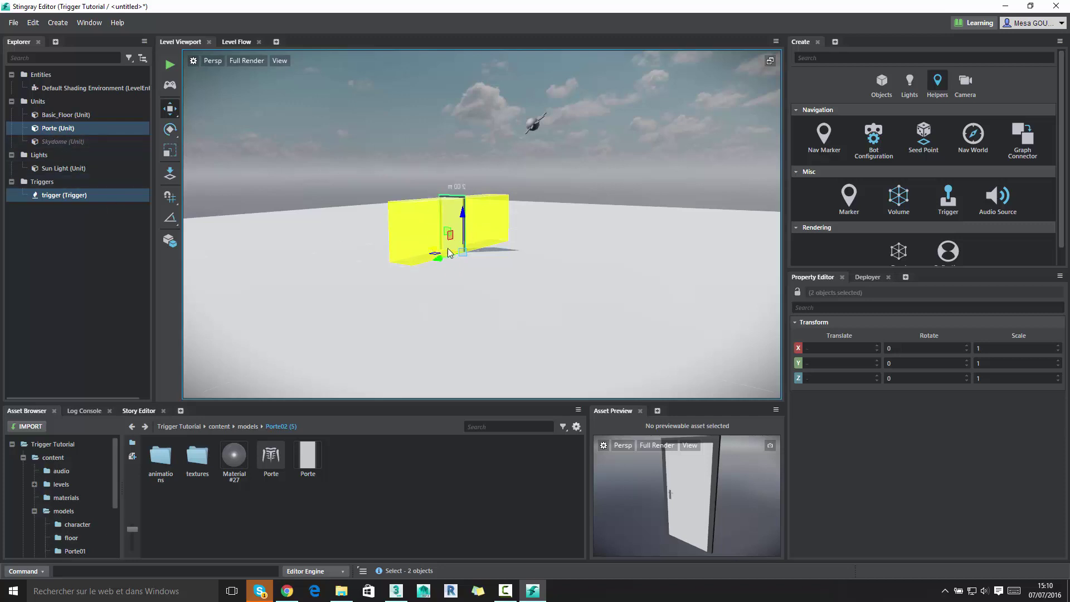
{"action": "mouse_move", "coordinate": [441, 261]}
{"action": "left_mouse_down", "text": "shift"}
{"action": "mouse_move", "coordinate": [508, 229]}
{"action": "mouse_move", "coordinate": [674, 248]}
{"action": "left_mouse_up", "text": "shift"}
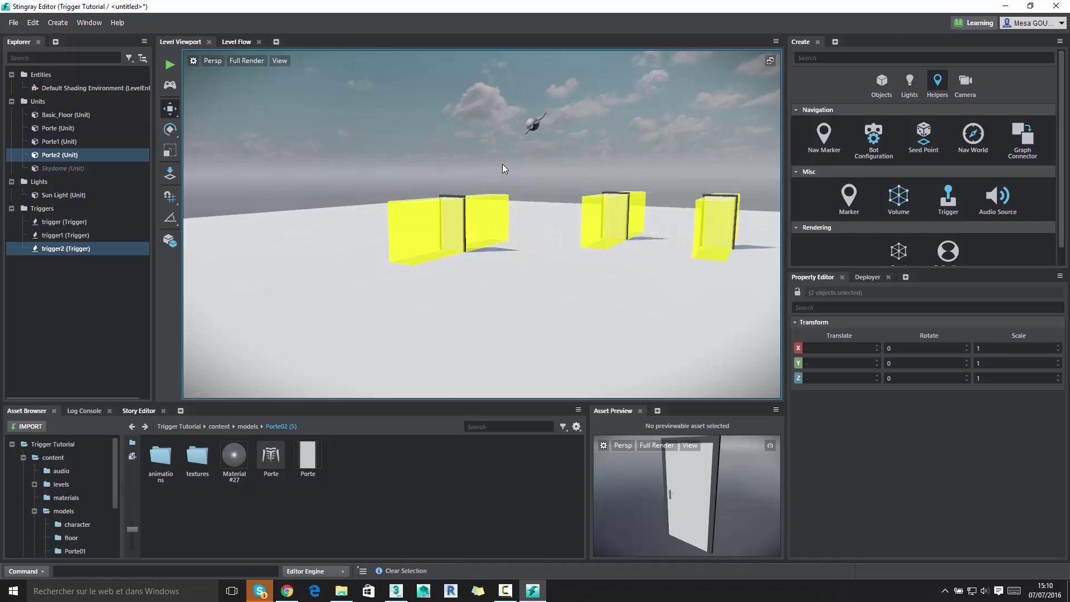
{"action": "left_click", "coordinate": [549, 220]}
- Frame all three doors and launch the level as a test run with F5
{"action": "scroll", "coordinate": [597, 249], "scroll_direction": "up", "scroll_amount": 5}
{"action": "scroll", "coordinate": [569, 259], "scroll_direction": "down", "scroll_amount": 4}
{"action": "left_click_drag", "start_coordinate": [569, 258], "coordinate": [502, 256], "text": "alt"}
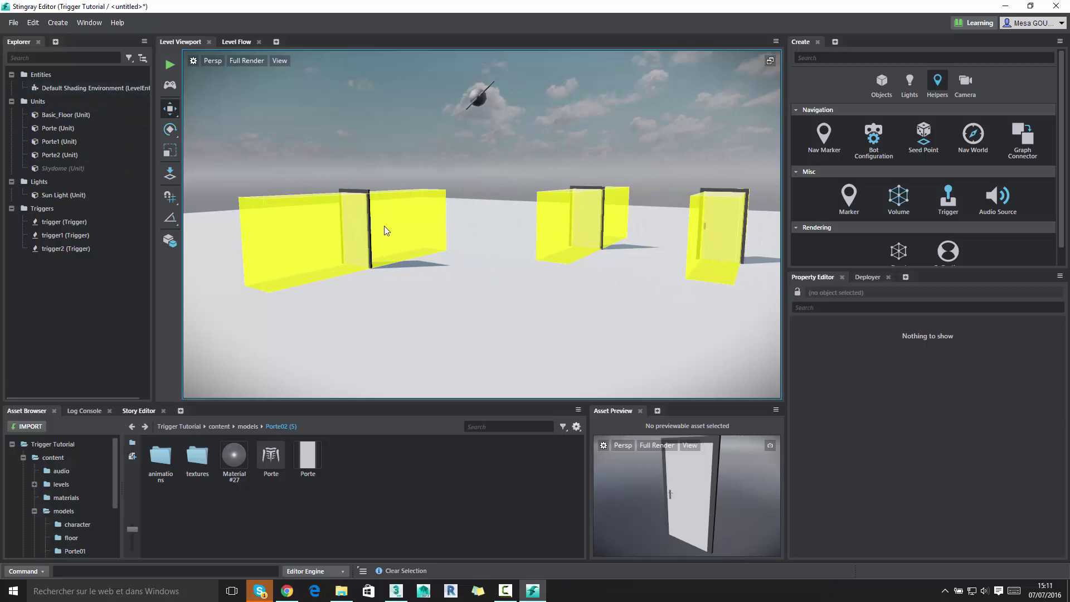
{"action": "key", "text": "F5"}
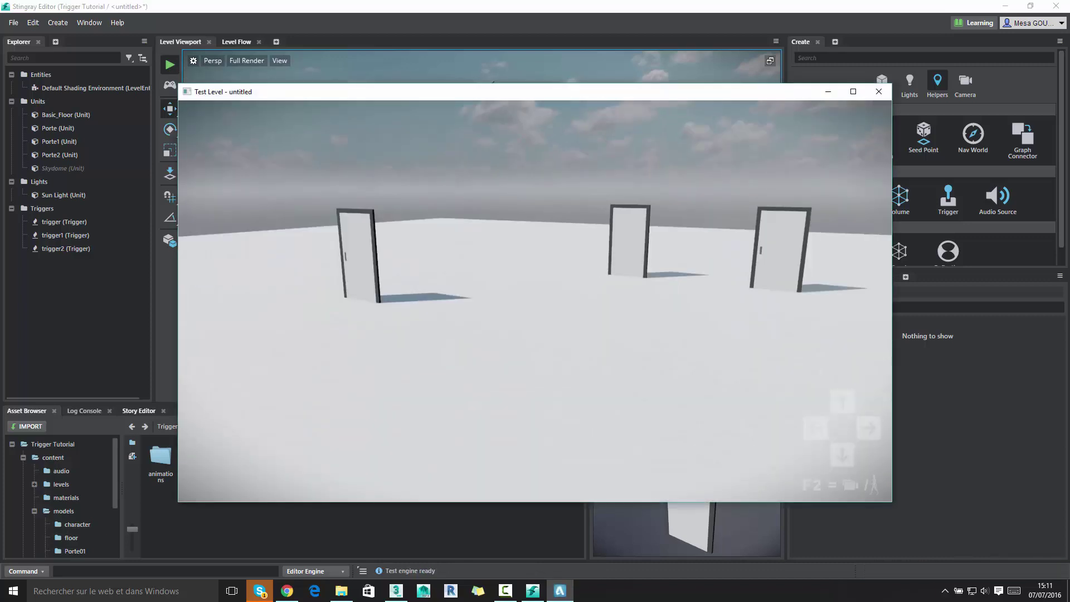
- Walk into a doorway to see the door open, approach the right-hand door, then end the test
{"action": "key", "text": "w"}
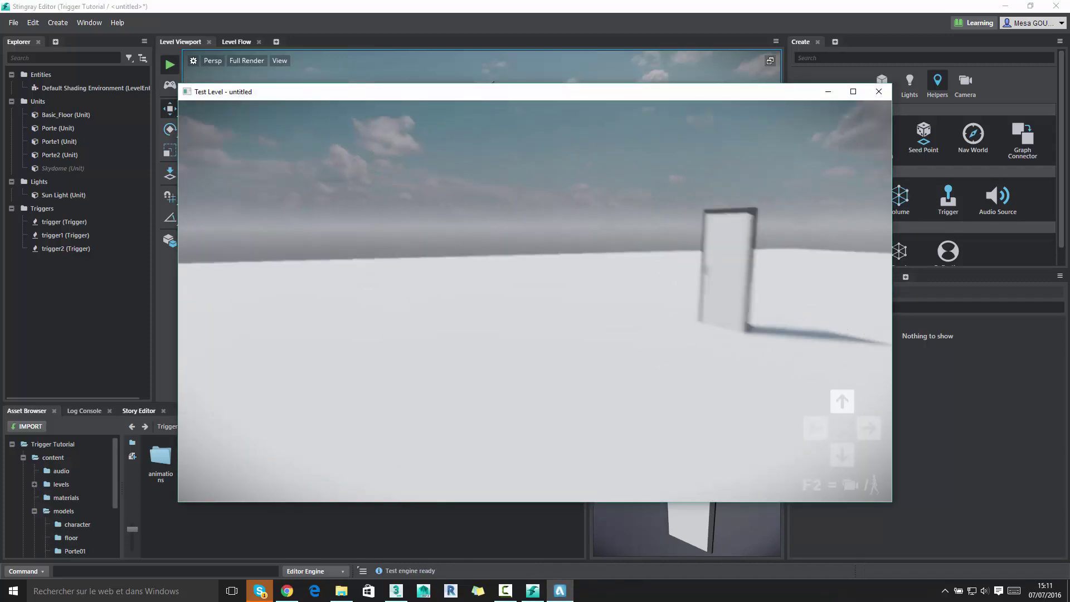
{"action": "key", "text": "w"}
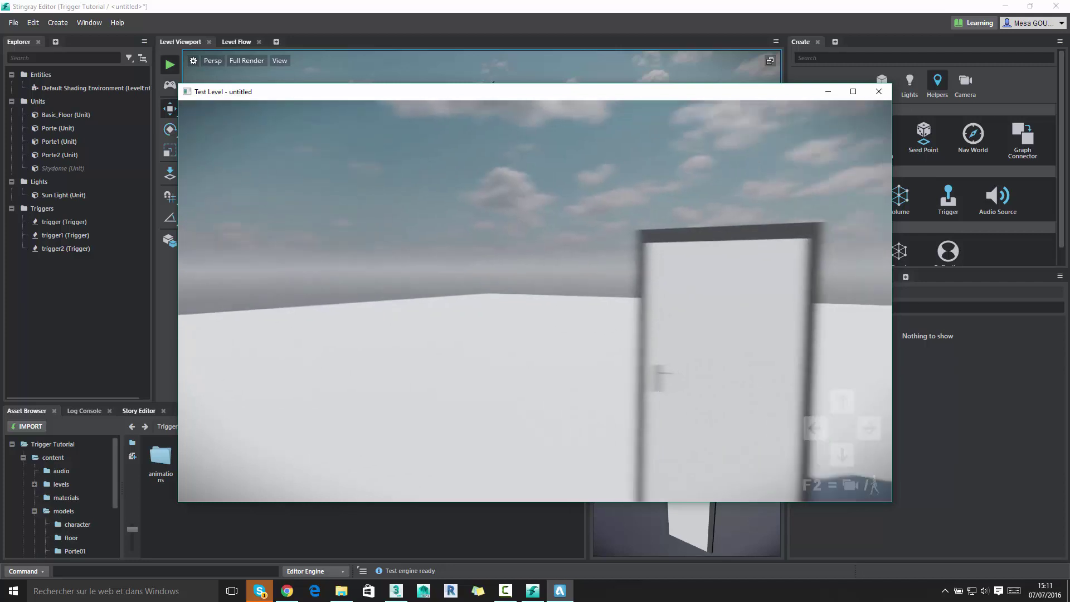
{"action": "key", "text": "w"}
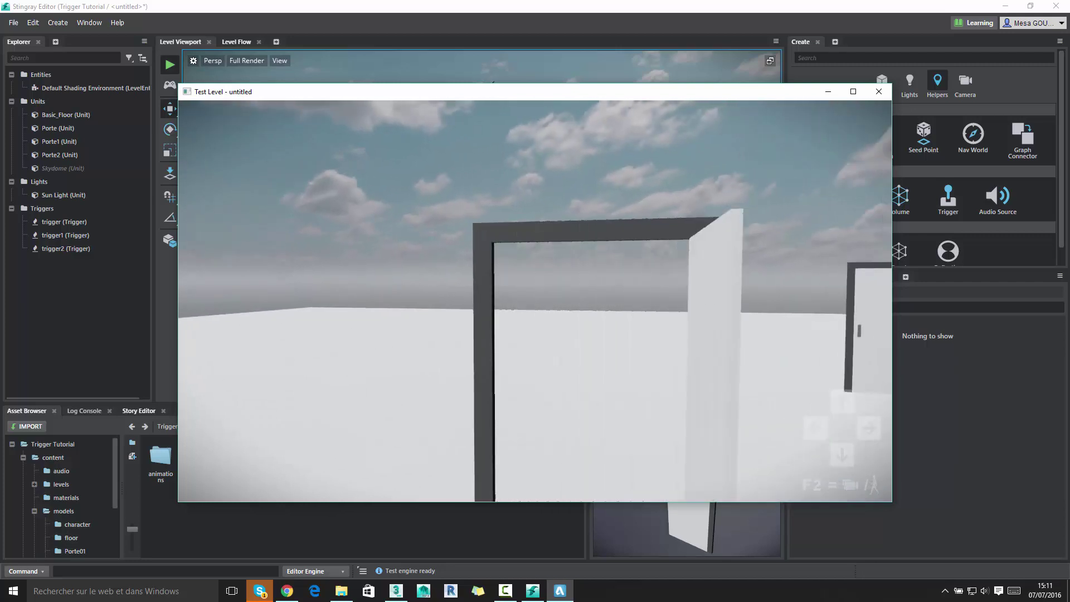
{"action": "key", "text": "s"}
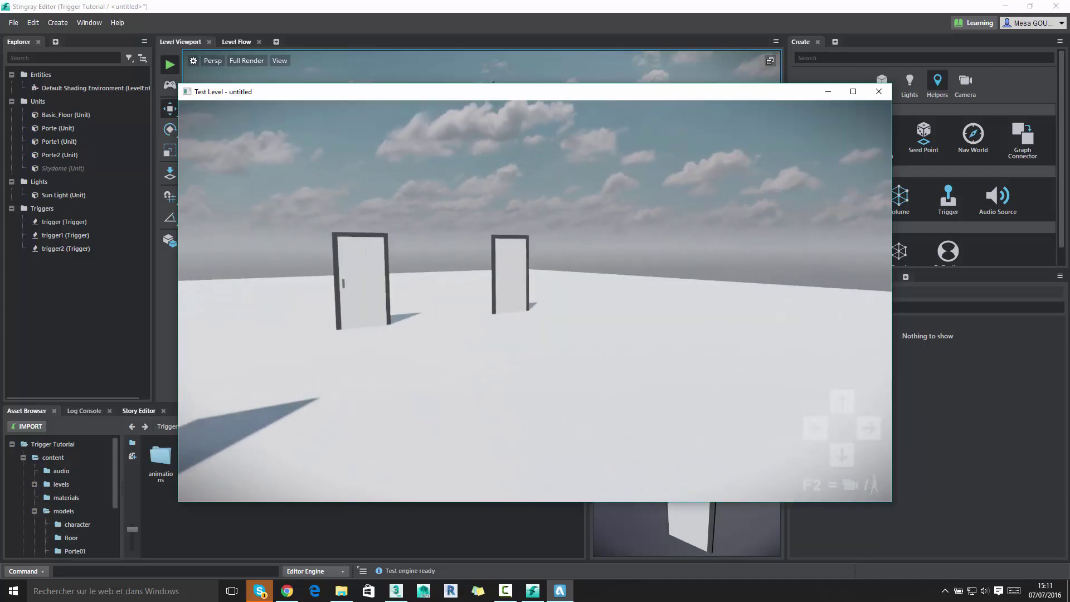
{"action": "key", "text": "w"}
{"action": "key", "text": "w"}
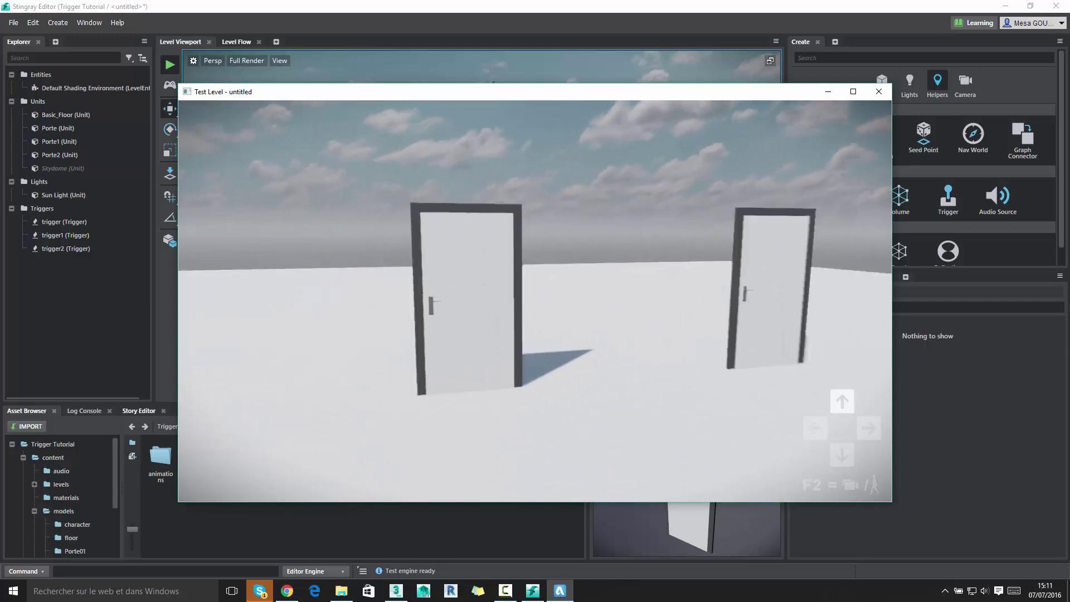
{"action": "key", "text": "w"}
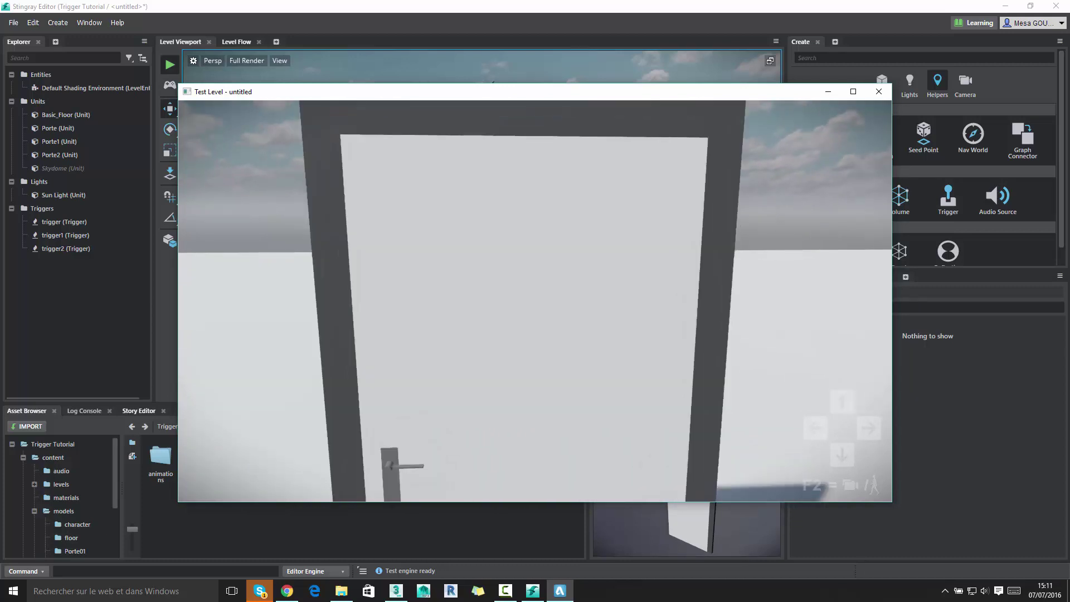
{"action": "key", "text": "s"}
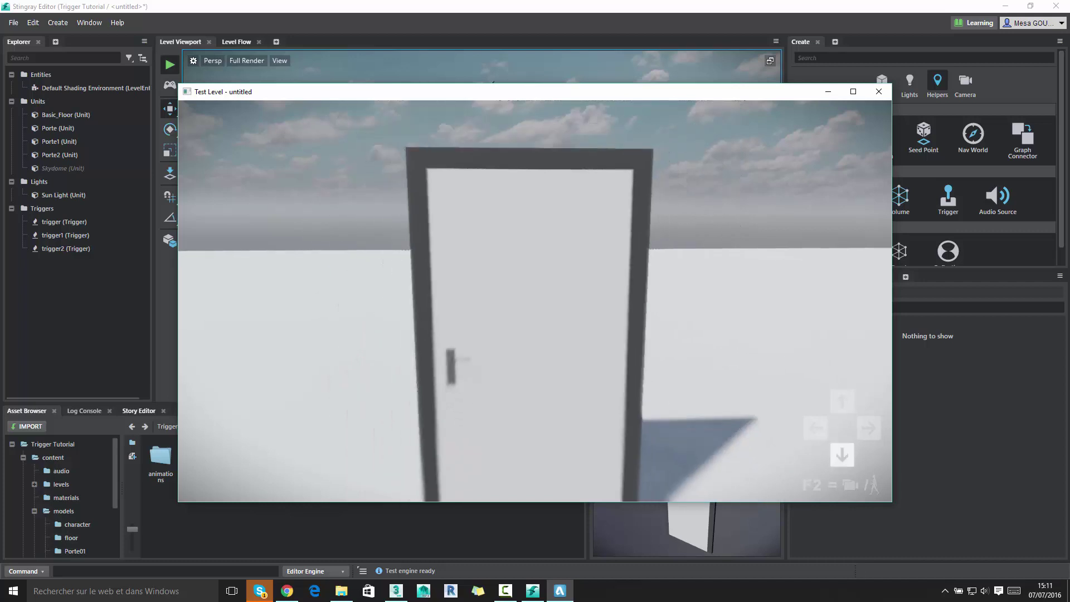
{"action": "key", "text": "Escape"}
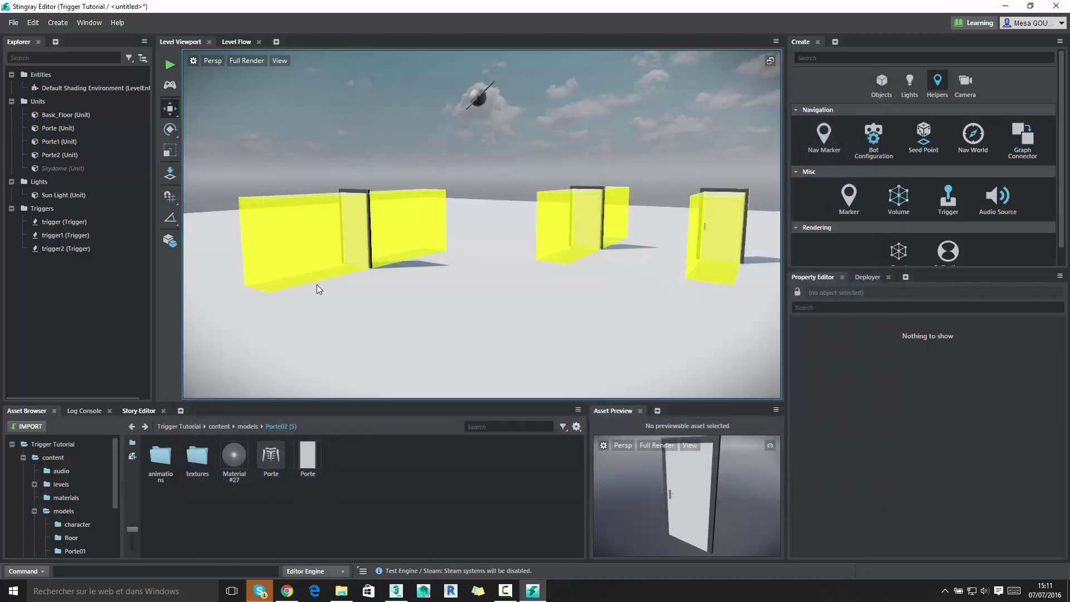
- In Level Flow, move the Level Unit node up and confirm it still uses Porte
{"action": "left_click", "coordinate": [237, 41]}
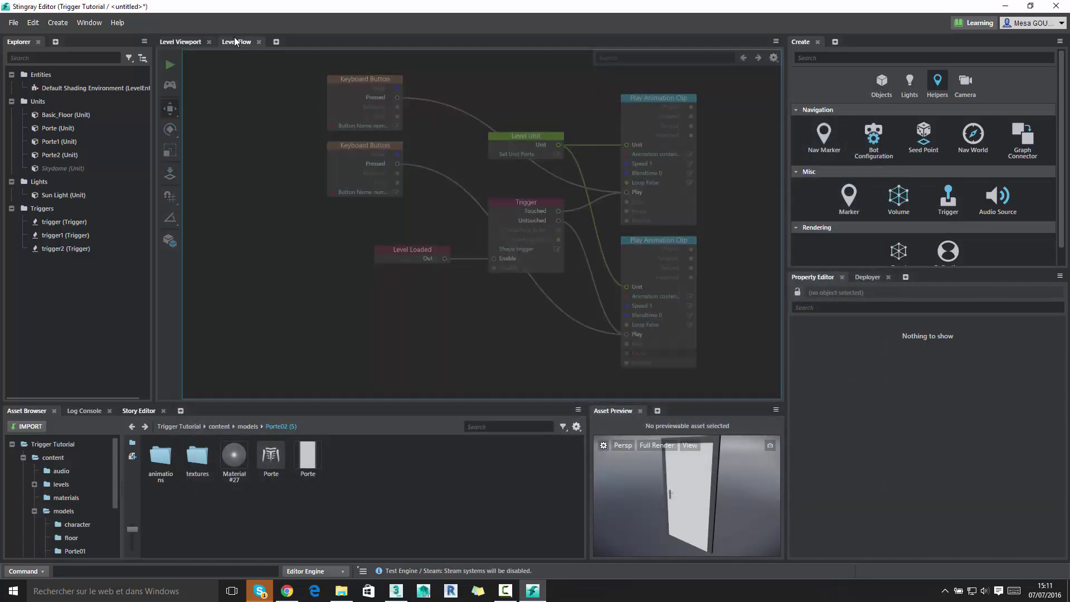
{"action": "left_click", "coordinate": [514, 135]}
{"action": "mouse_move", "coordinate": [514, 134]}
{"action": "left_mouse_down"}
{"action": "mouse_move", "coordinate": [527, 82]}
{"action": "mouse_move", "coordinate": [510, 96]}
{"action": "left_mouse_up"}
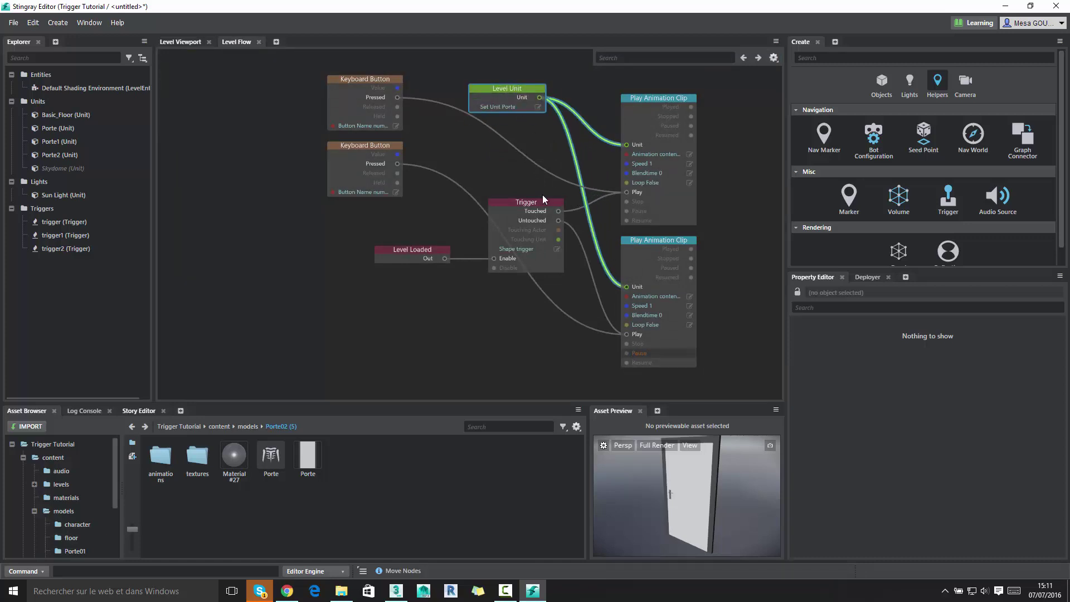
{"action": "mouse_move", "coordinate": [494, 88]}
{"action": "left_mouse_down"}
{"action": "mouse_move", "coordinate": [513, 97]}
{"action": "mouse_move", "coordinate": [513, 87]}
{"action": "left_mouse_up"}
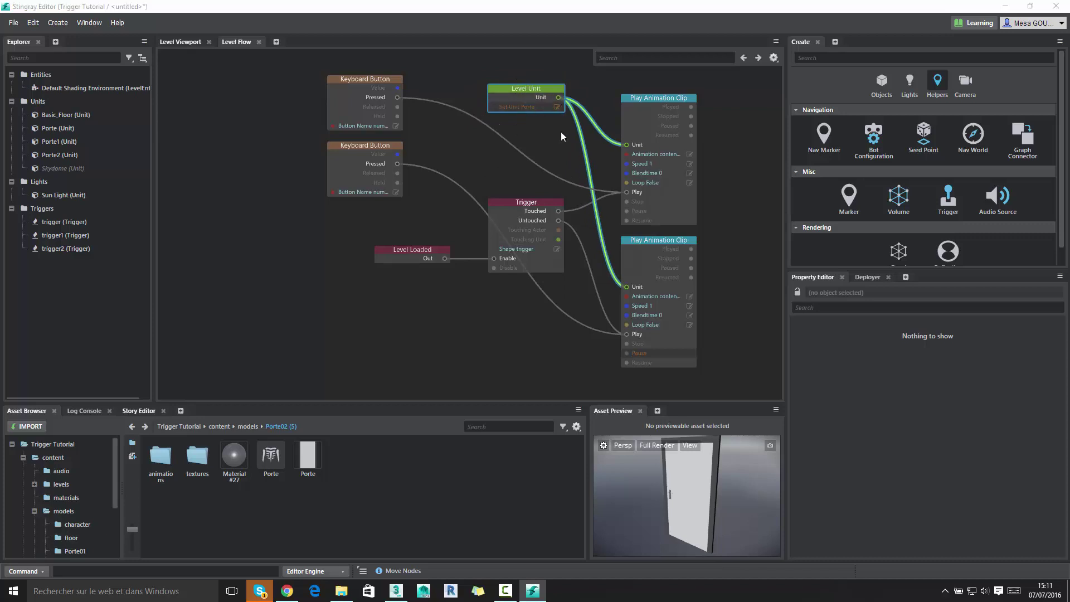
{"action": "left_click", "coordinate": [557, 107]}
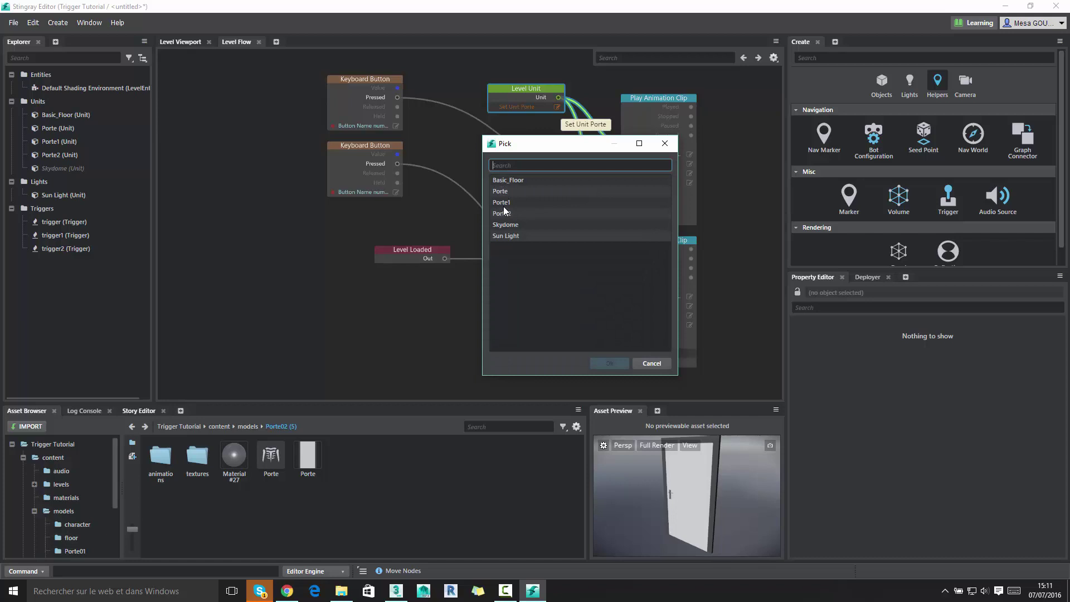
{"action": "left_click", "coordinate": [650, 364]}
- Select the Trigger node, then box-select and deselect all flow graph nodes
{"action": "left_click", "coordinate": [516, 226]}
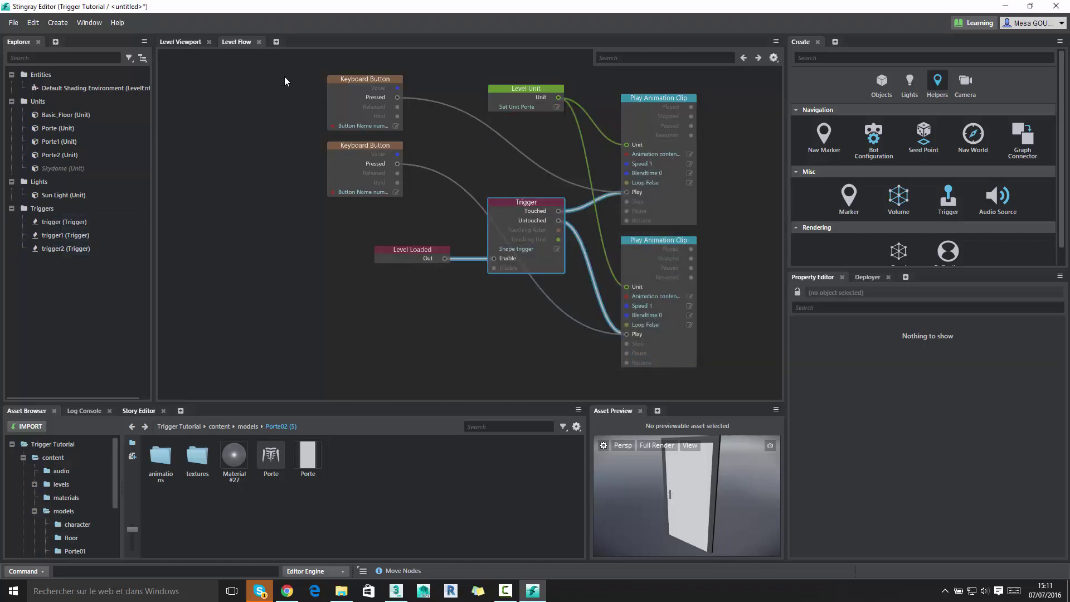
{"action": "left_click_drag", "start_coordinate": [294, 61], "coordinate": [734, 377]}
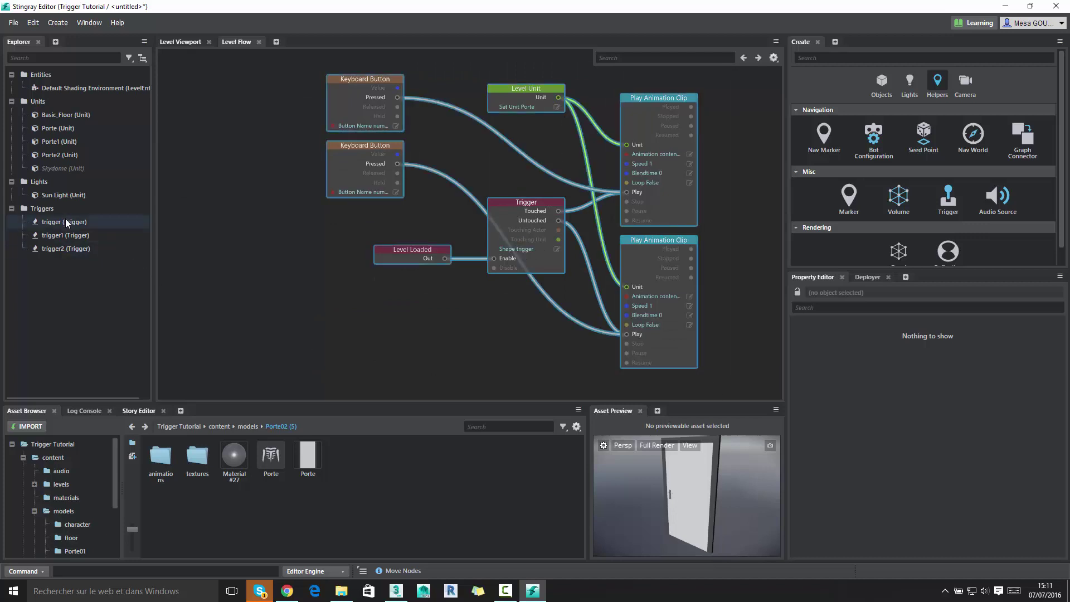
{"action": "left_click", "coordinate": [343, 302]}
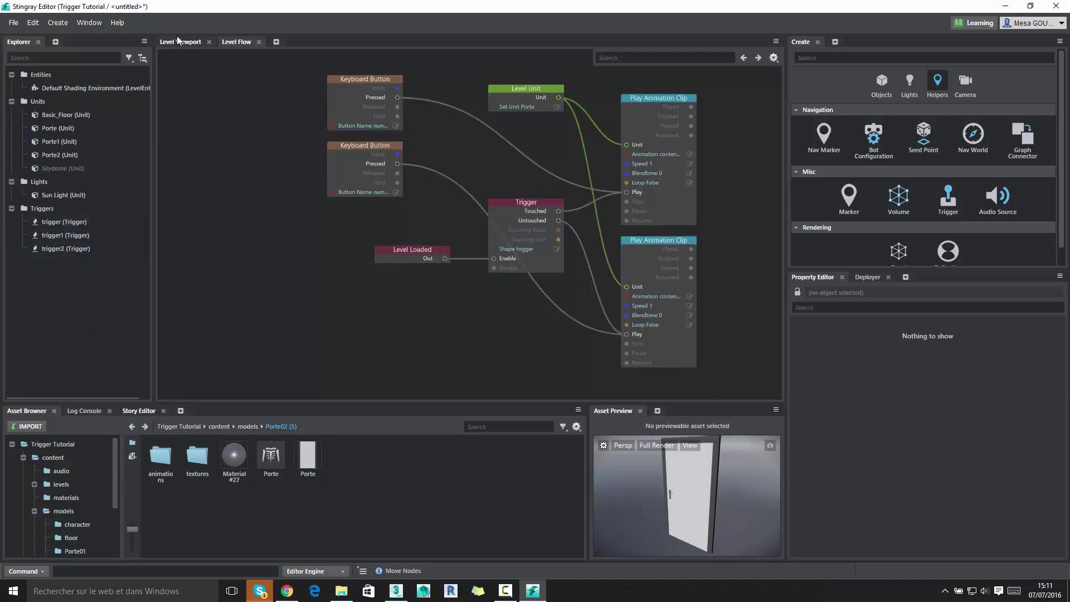
{"action": "left_click_drag", "start_coordinate": [287, 66], "coordinate": [740, 386]}
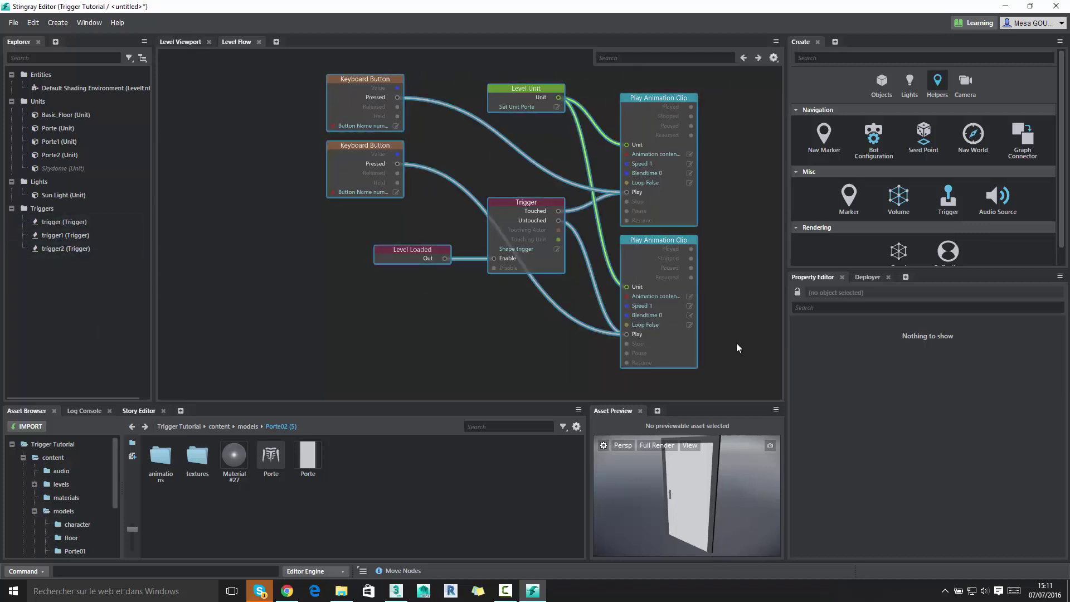
{"action": "left_click", "coordinate": [419, 308]}
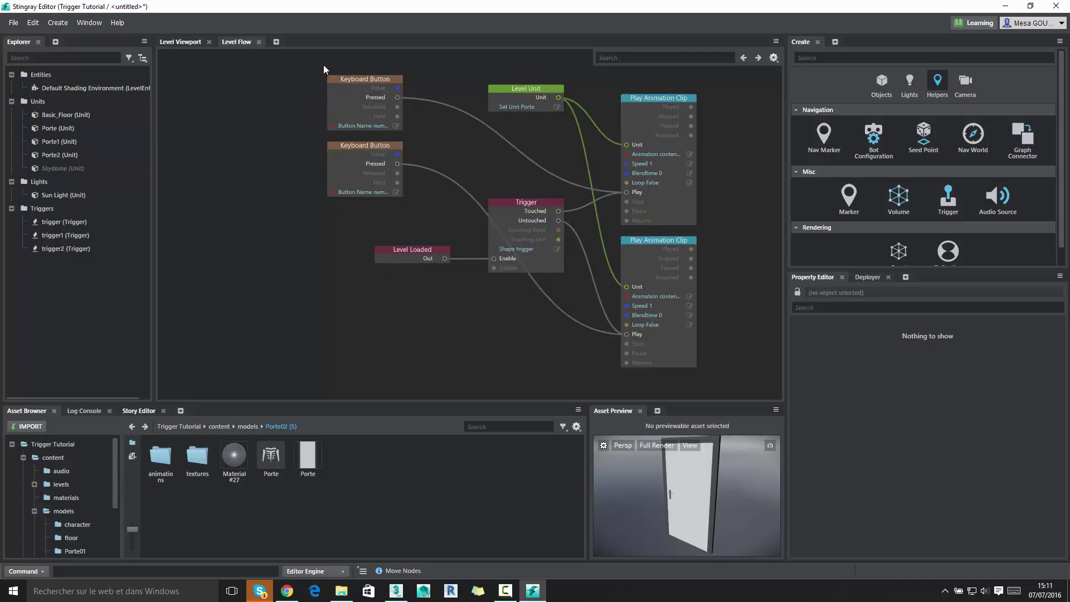
- Check the Trigger node's trigger and the Level Unit's unit, cancelling both pickers
{"action": "left_click", "coordinate": [557, 250]}
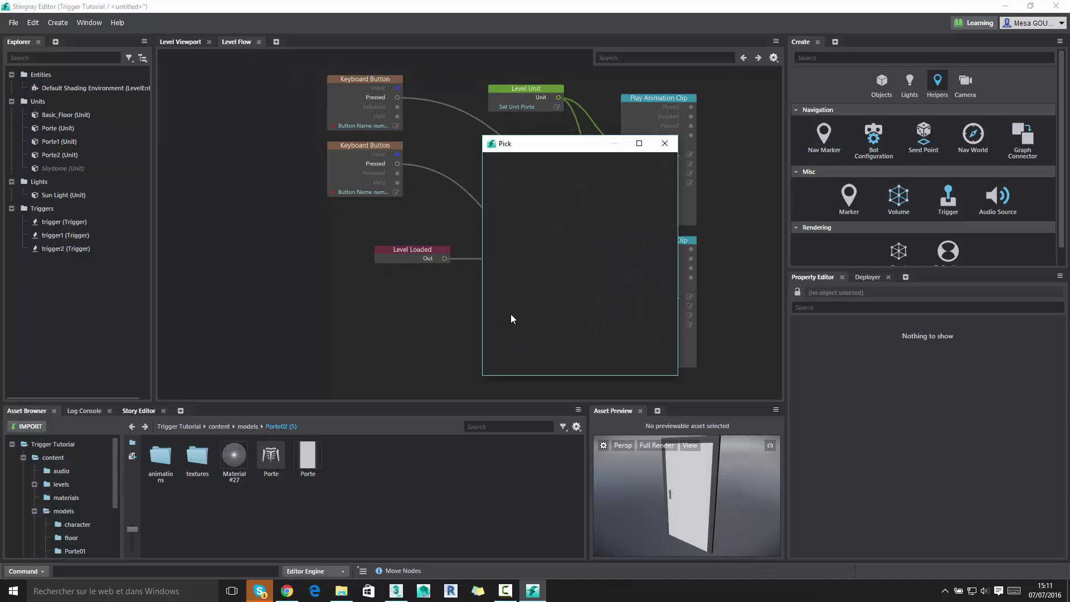
{"action": "left_click", "coordinate": [652, 363]}
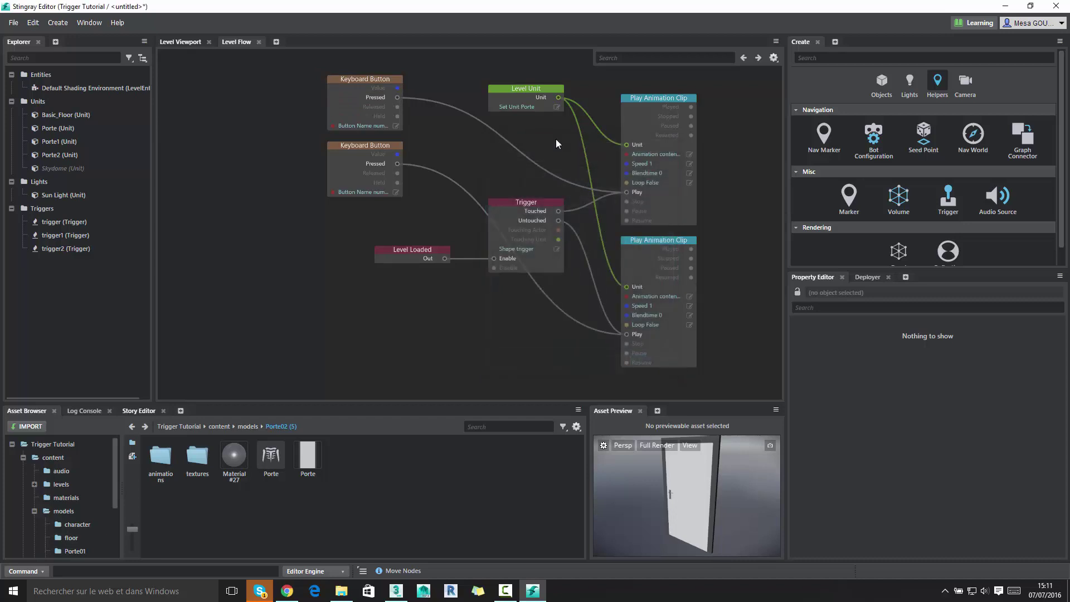
{"action": "left_click", "coordinate": [557, 106]}
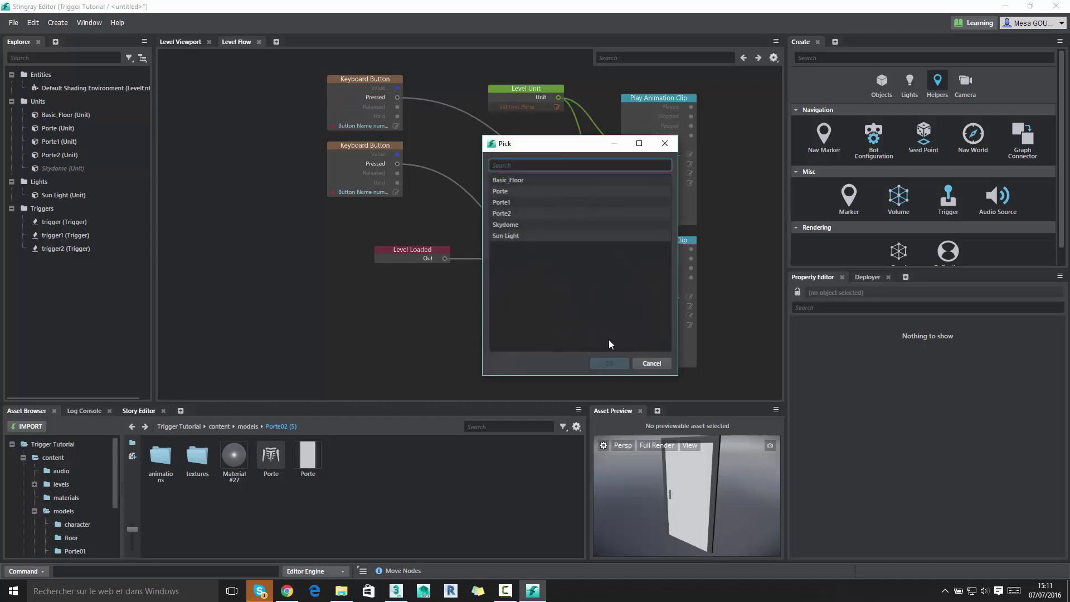
{"action": "left_click", "coordinate": [655, 363]}
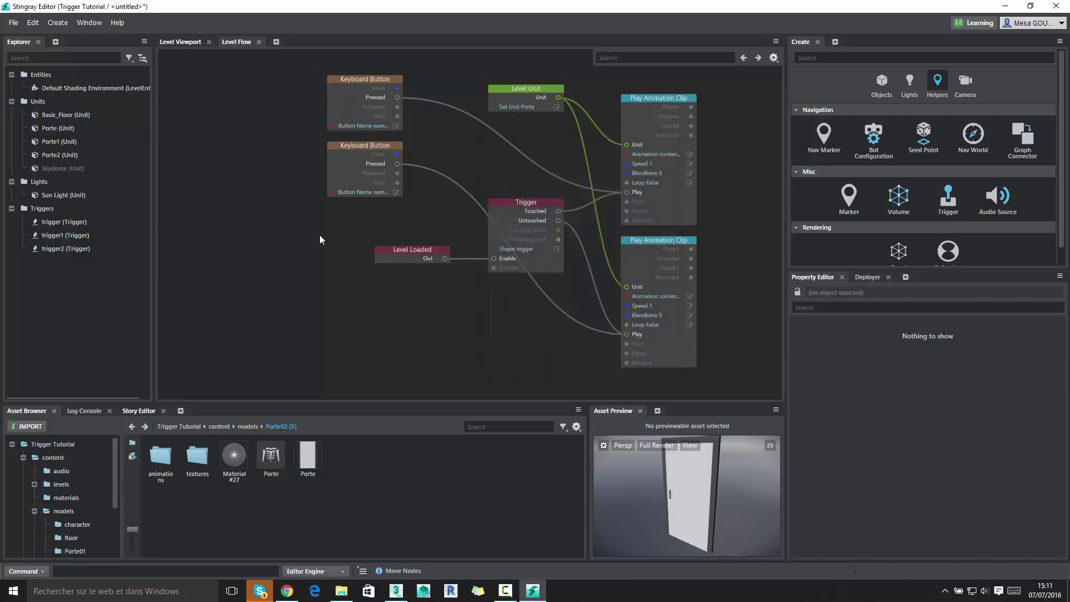
- With the Porte asset selected, return to the Level Viewport and open the File menu for Save Level As
{"action": "left_click", "coordinate": [307, 459]}
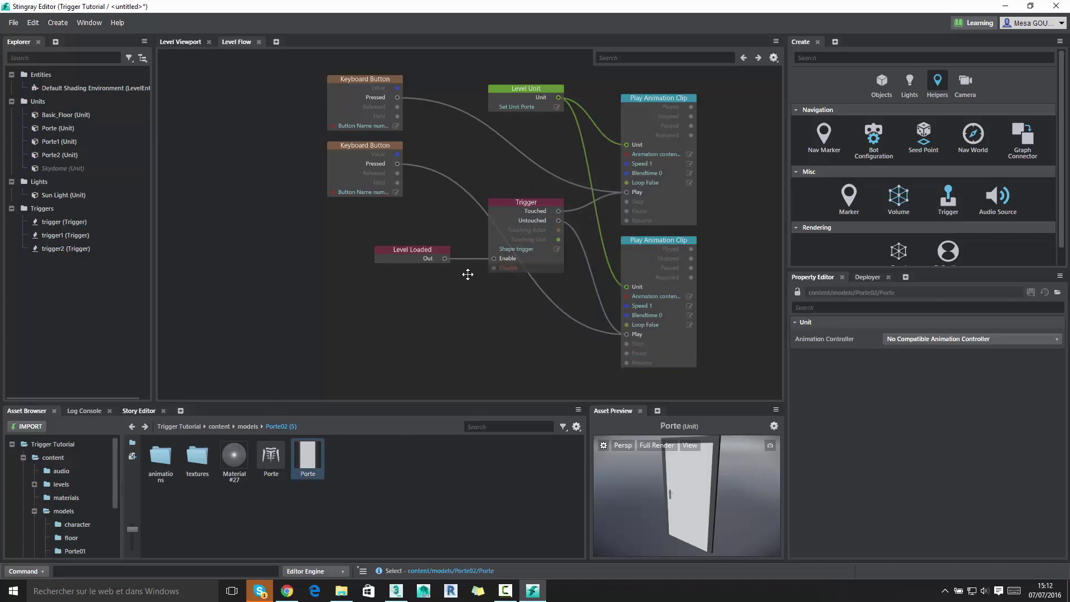
{"action": "left_click", "coordinate": [177, 42]}
{"action": "scroll", "coordinate": [356, 199], "scroll_direction": "down", "scroll_amount": 5}
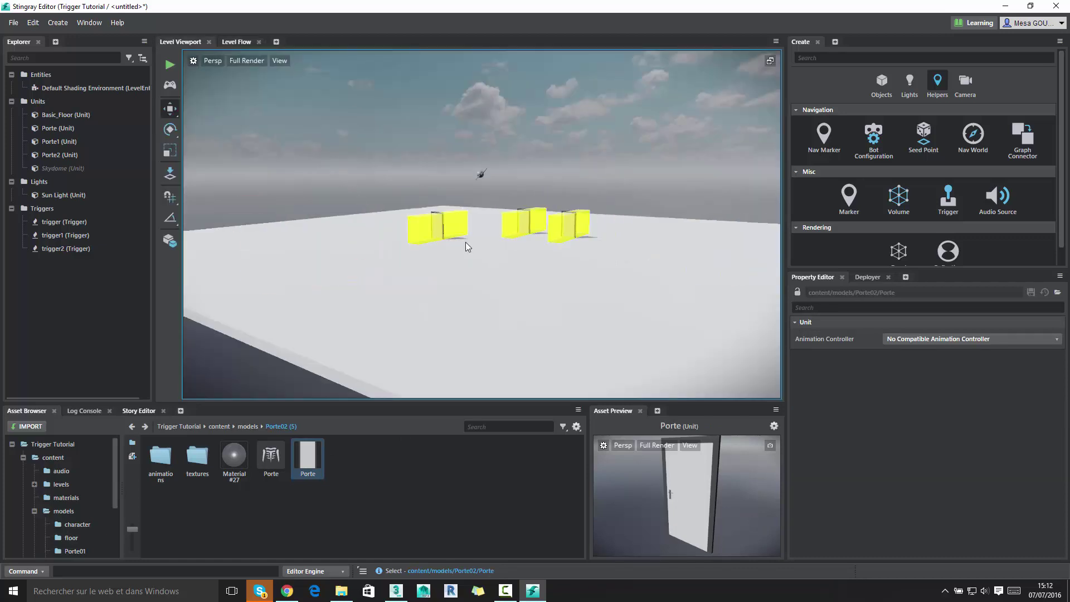
{"action": "left_click", "coordinate": [14, 22]}
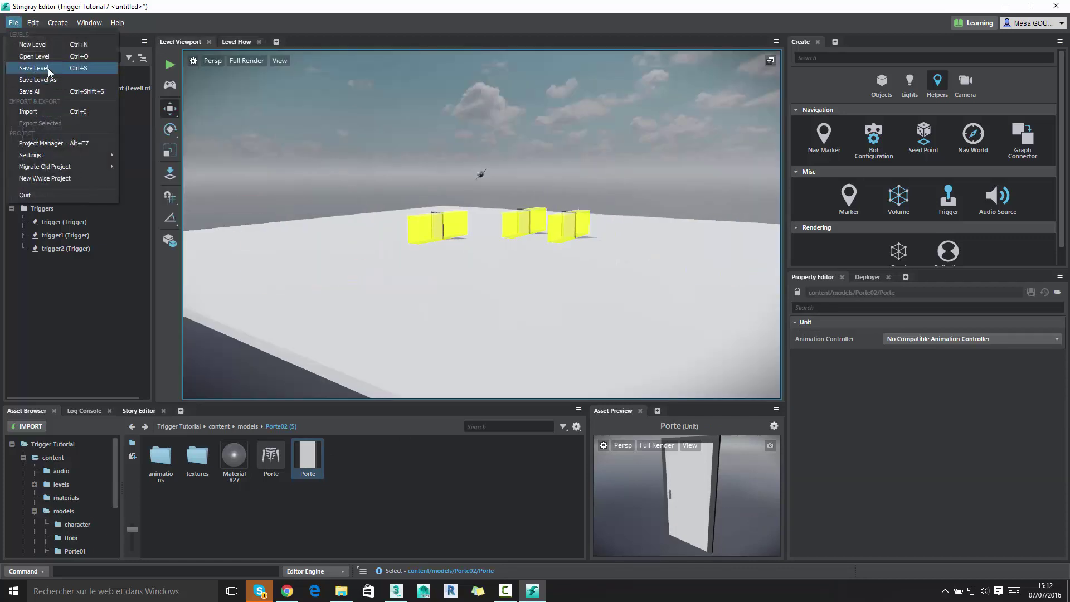
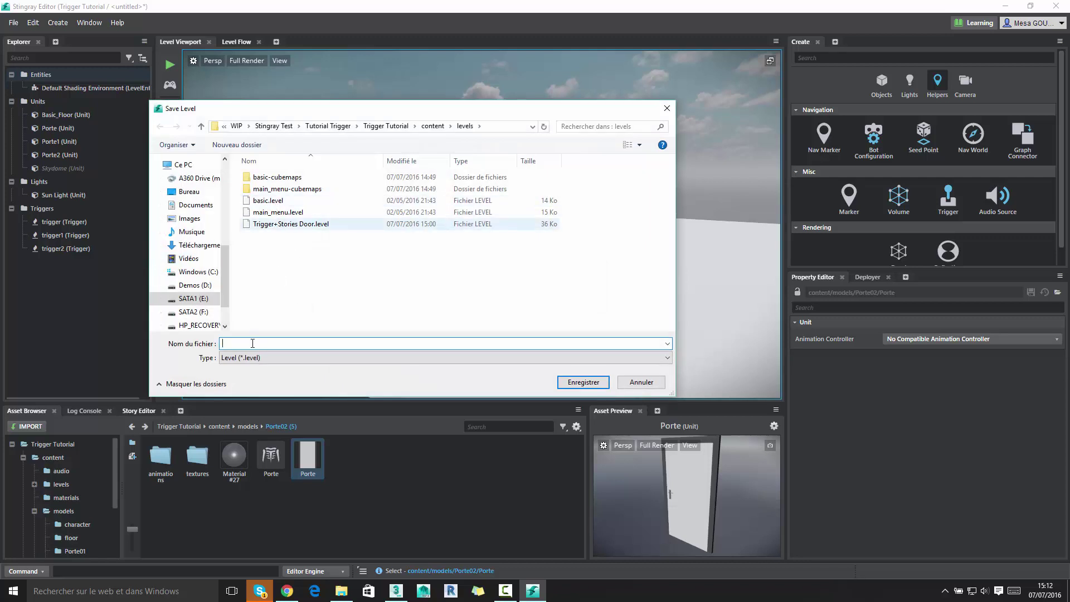
- Save the level in content/levels as 'Trigger + Animation Door from Max'
{"action": "left_click", "coordinate": [285, 223]}
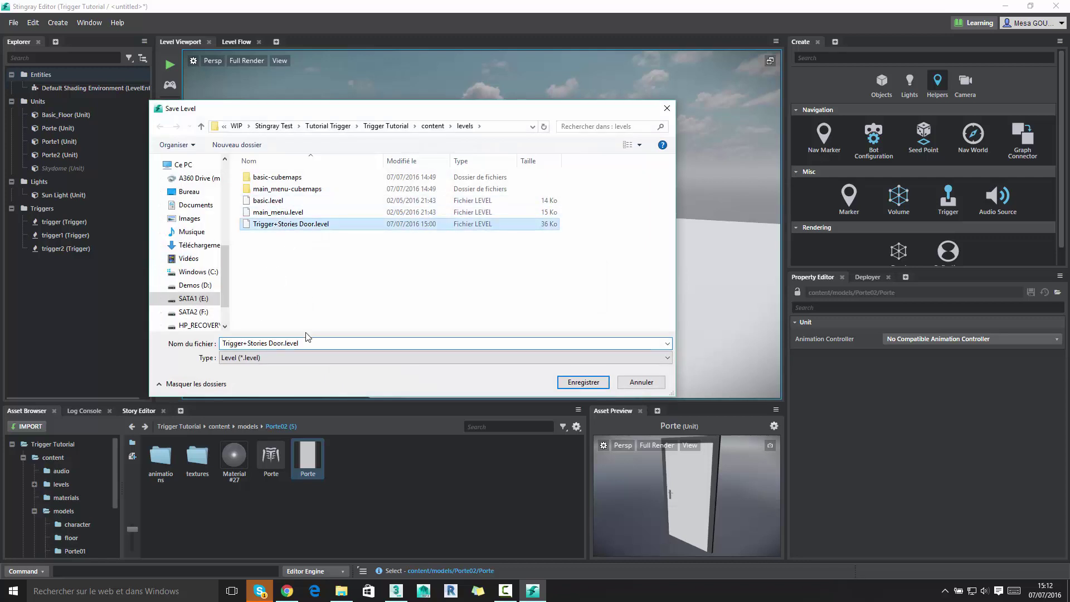
{"action": "left_click", "coordinate": [268, 348]}
{"action": "key", "text": "BackSpace"}
{"action": "key", "text": "BackSpace"}
{"action": "key", "text": "BackSpace"}
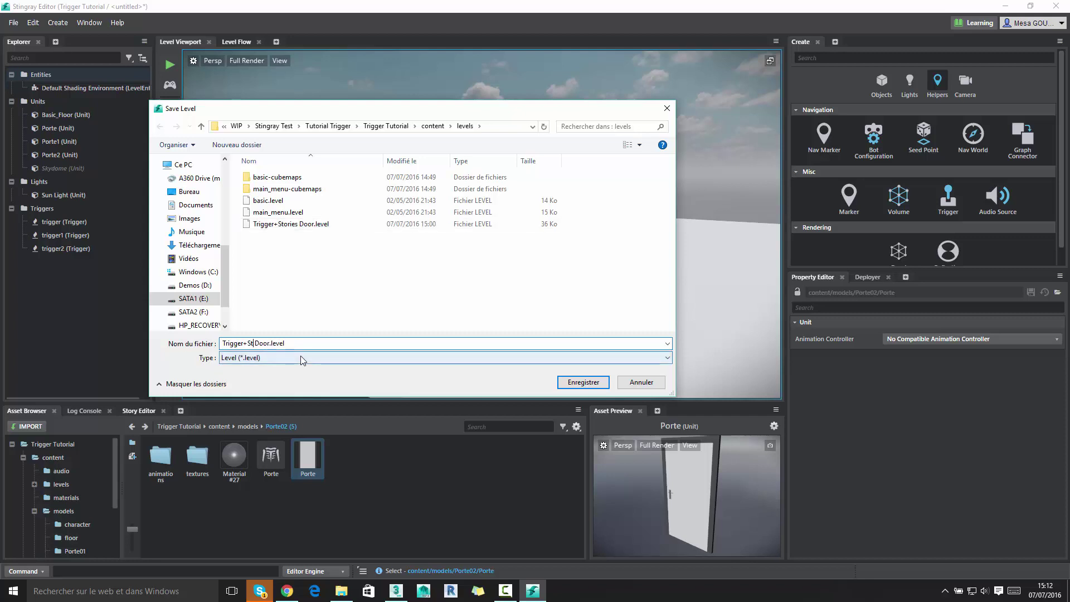
{"action": "key", "text": "BackSpace"}
{"action": "key", "text": "BackSpace"}
{"action": "key", "text": "BackSpace"}
{"action": "type", "text": "+ An"}
{"action": "type", "text": "imation"}
{"action": "left_click", "coordinate": [303, 347]}
{"action": "type", "text": "from Max"}
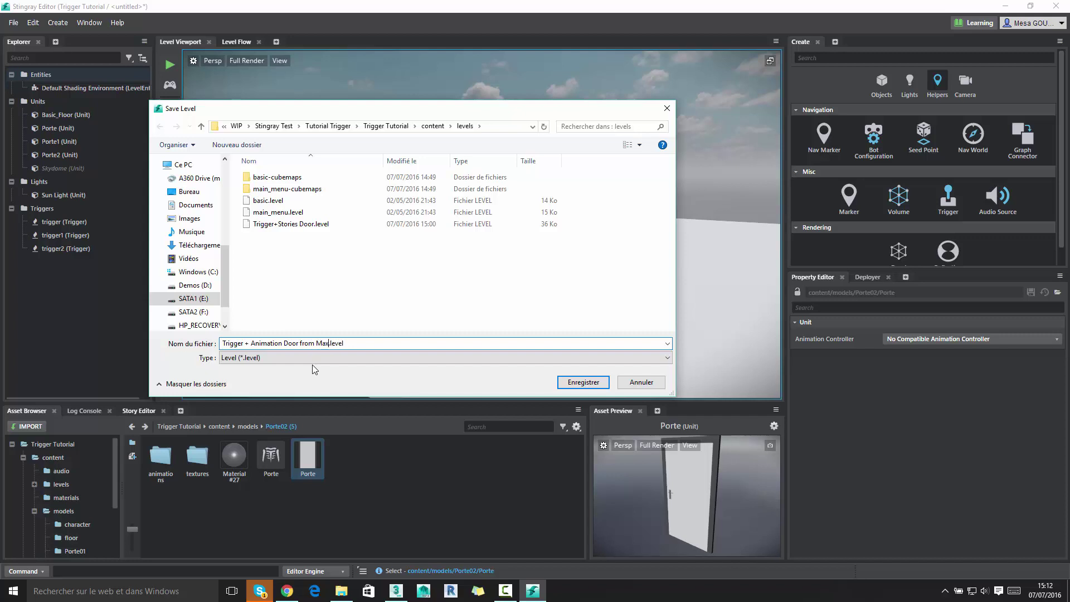
{"action": "left_click", "coordinate": [562, 388]}
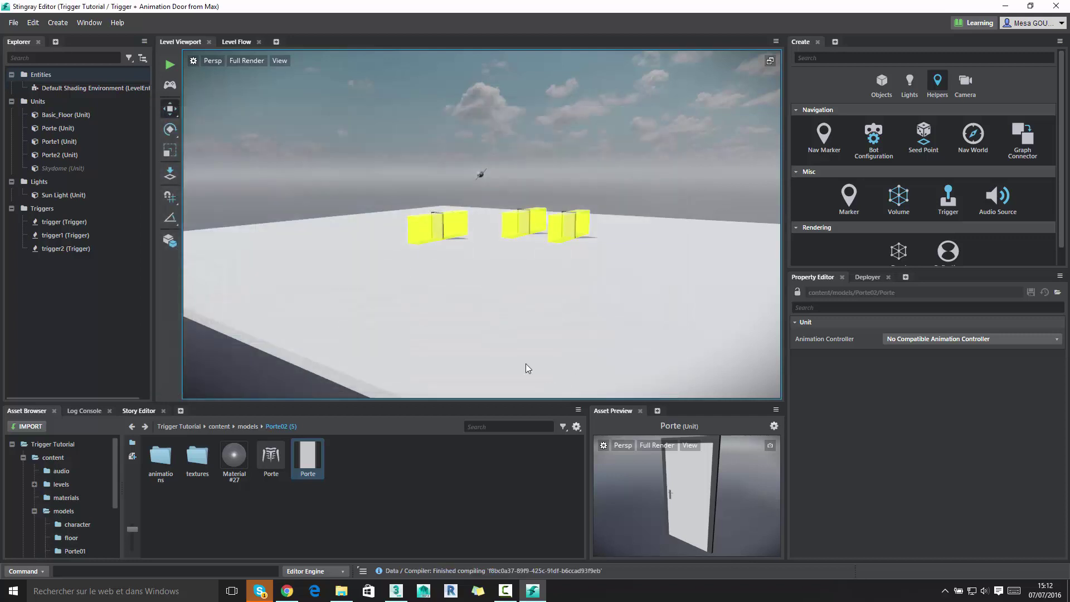
- Start a new empty level from the File menu
{"action": "left_click", "coordinate": [459, 162]}
{"action": "scroll", "coordinate": [474, 251], "scroll_direction": "up", "scroll_amount": 5}
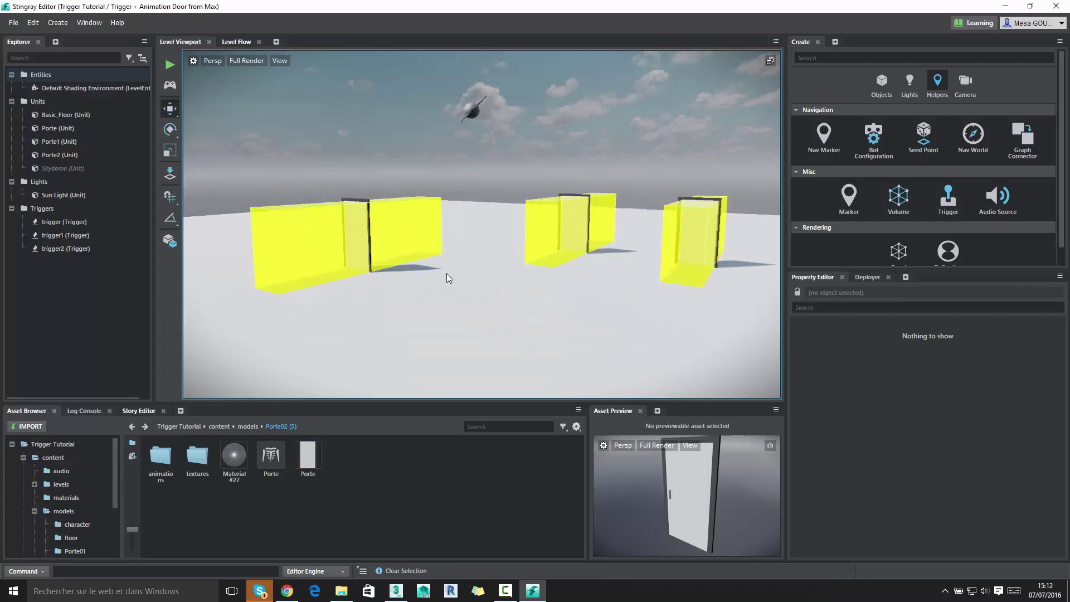
{"action": "left_click", "coordinate": [14, 22]}
{"action": "left_click", "coordinate": [47, 44]}
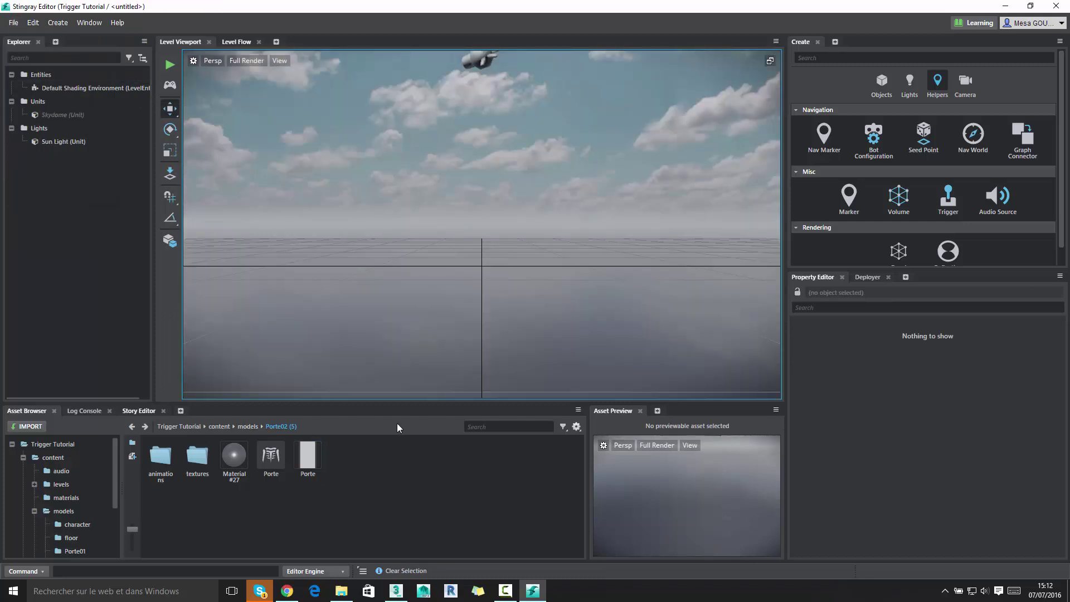
- Place the Basic_Floor unit from models/floor at X 0 and hide the grid
{"action": "left_click", "coordinate": [219, 426]}
{"action": "double_click", "coordinate": [272, 456]}
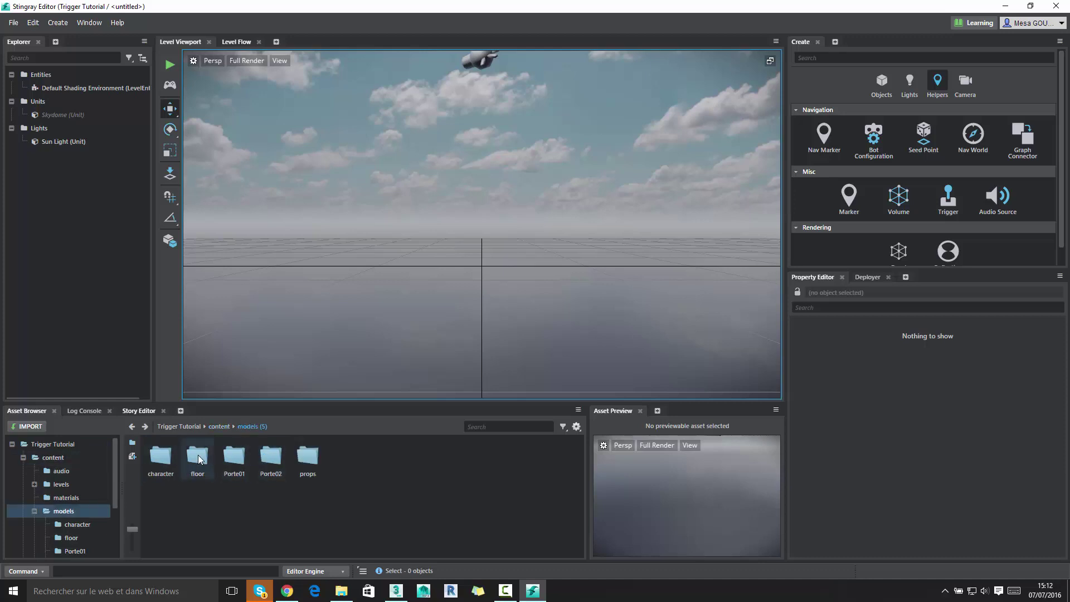
{"action": "double_click", "coordinate": [198, 457]}
{"action": "left_click_drag", "start_coordinate": [160, 457], "coordinate": [397, 324]}
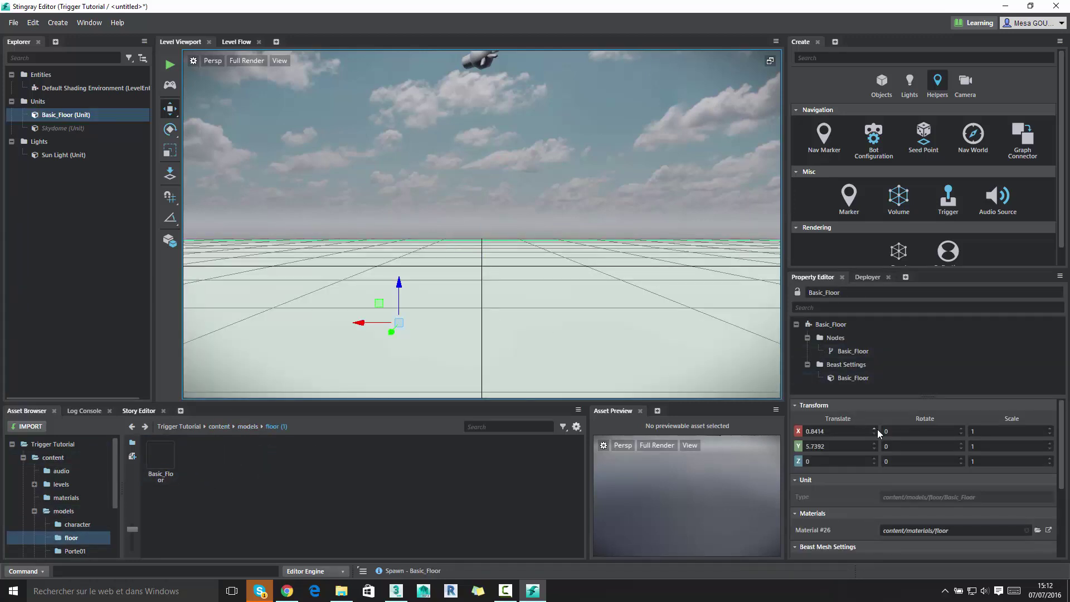
{"action": "type", "text": "0"}
{"action": "key", "text": "Return"}
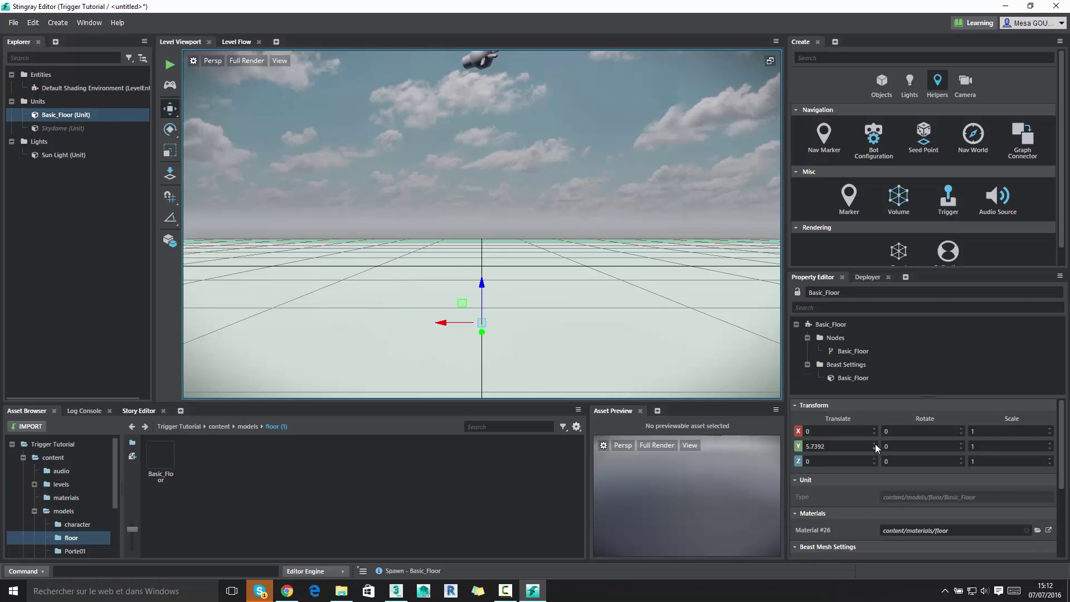
{"action": "left_click", "coordinate": [483, 287]}
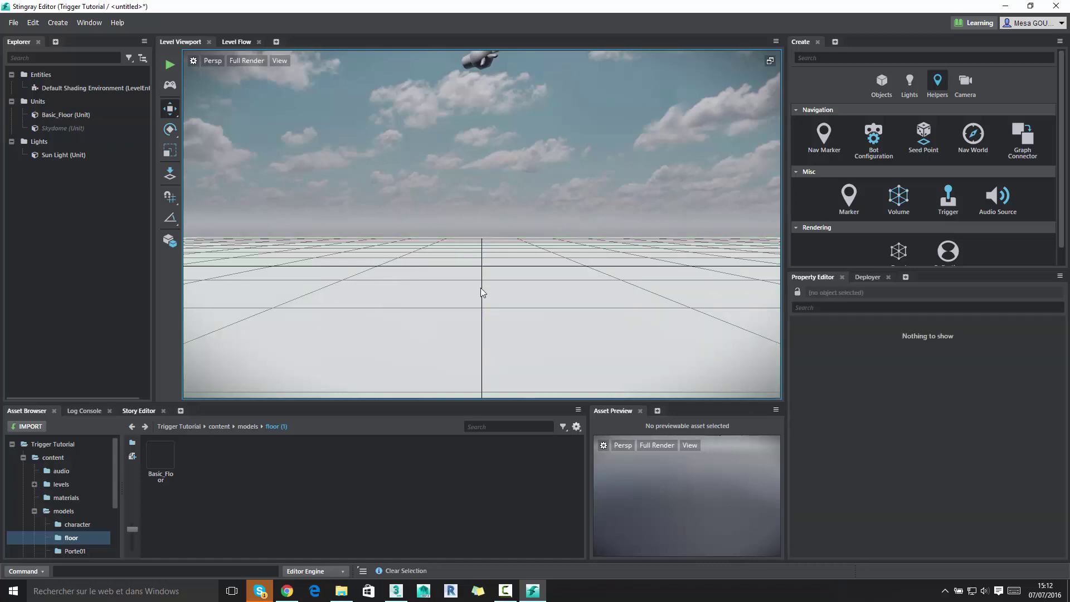
{"action": "key", "text": "g"}
{"action": "left_click_drag", "start_coordinate": [483, 293], "coordinate": [428, 278], "text": "alt"}
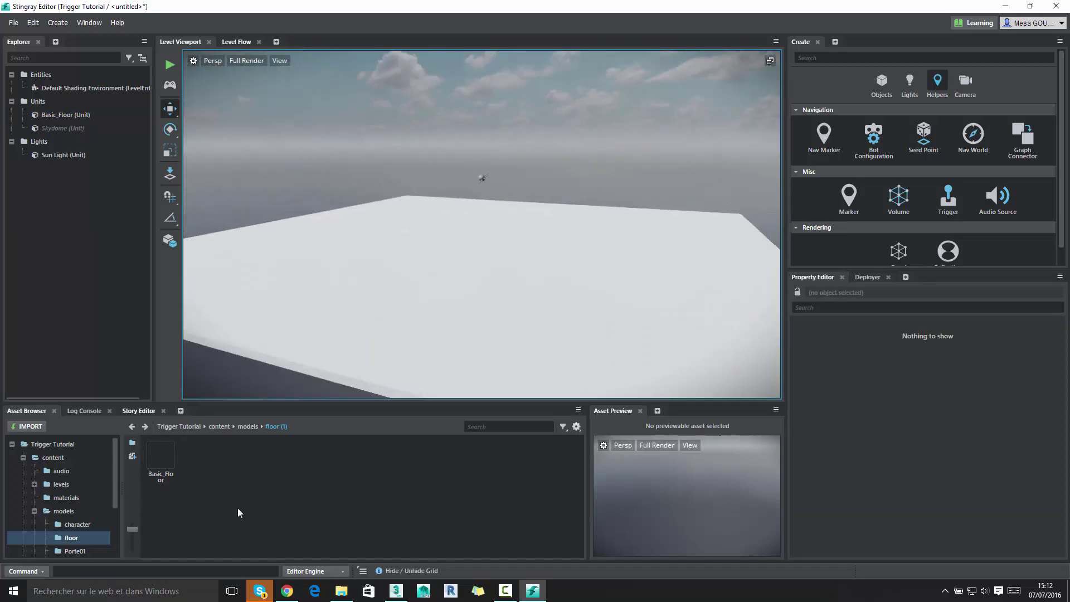
- Switch to 3ds Max and decline freezing the door's transforms
{"action": "left_click", "coordinate": [396, 591]}
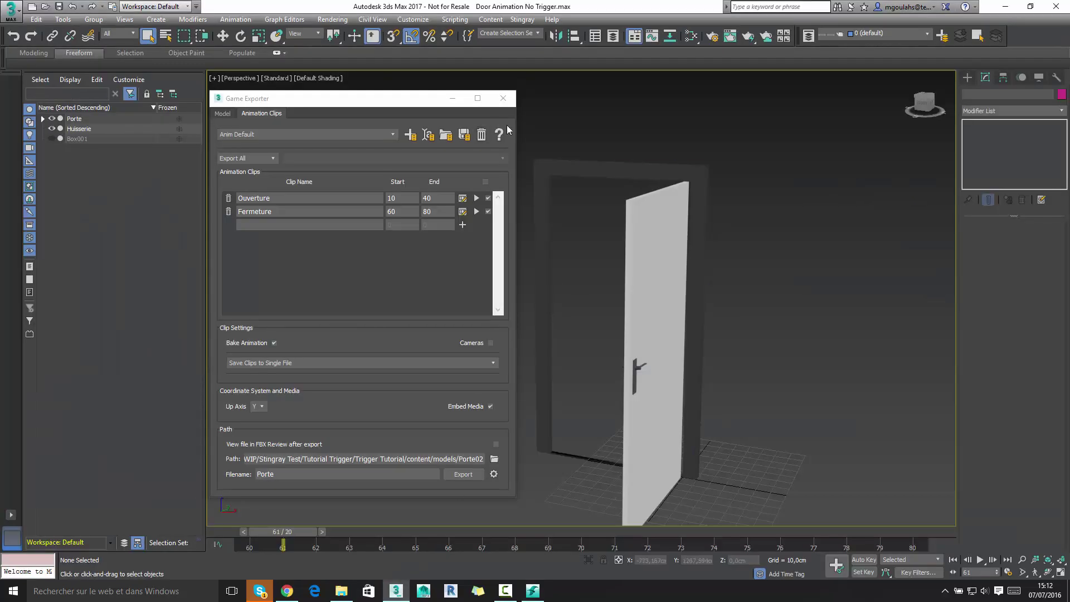
{"action": "left_click_drag", "start_coordinate": [399, 106], "coordinate": [307, 111]}
{"action": "right_click", "coordinate": [677, 279], "text": "alt"}
{"action": "left_click", "coordinate": [713, 262]}
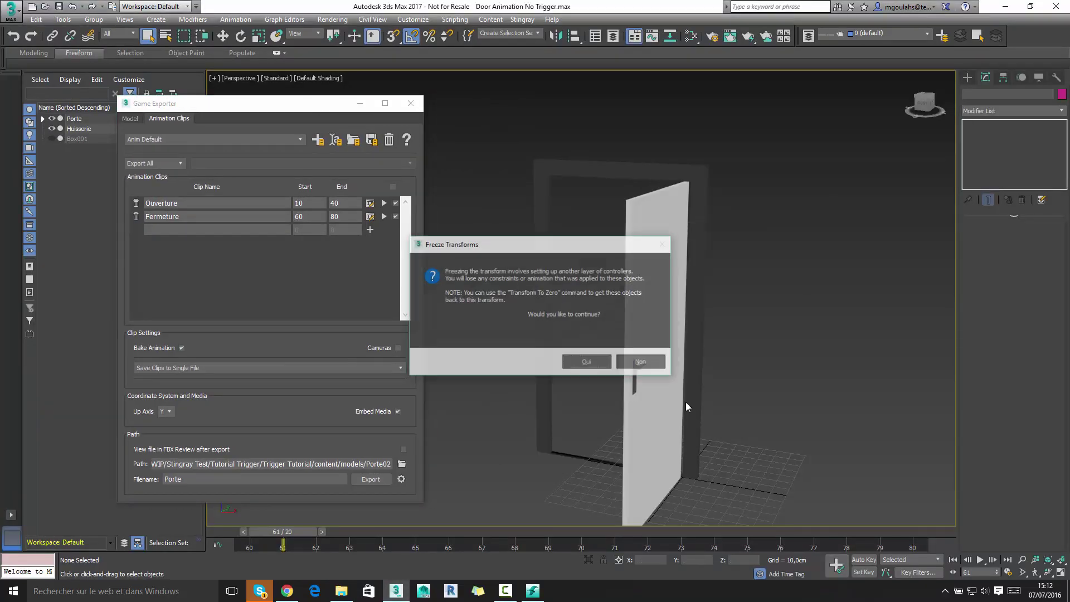
{"action": "left_click", "coordinate": [641, 363]}
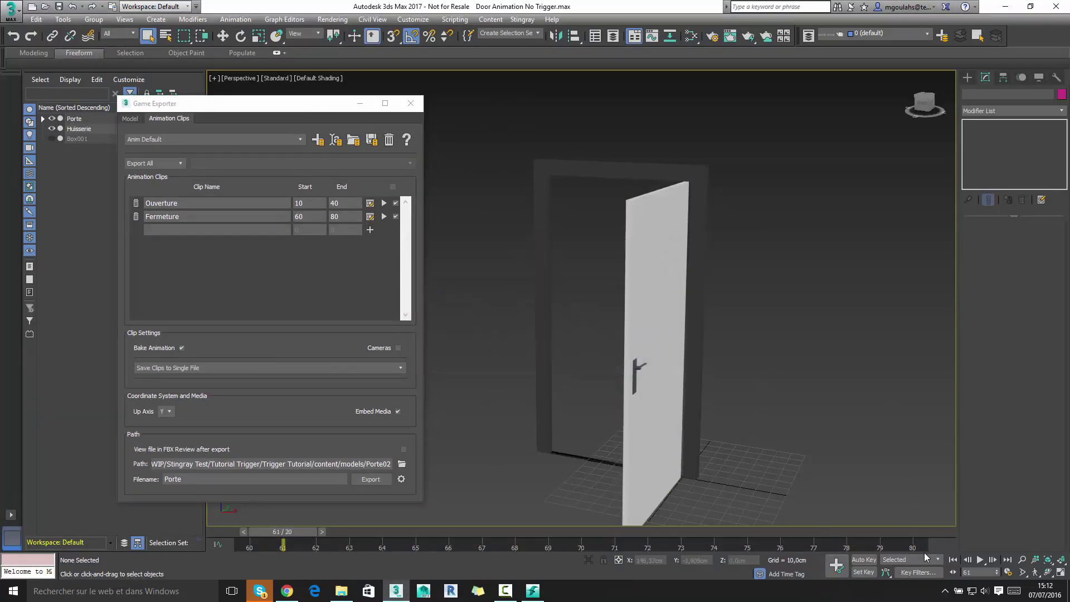
- Set the animation range to frames 0–100 in Time Configuration
{"action": "right_click", "coordinate": [982, 561]}
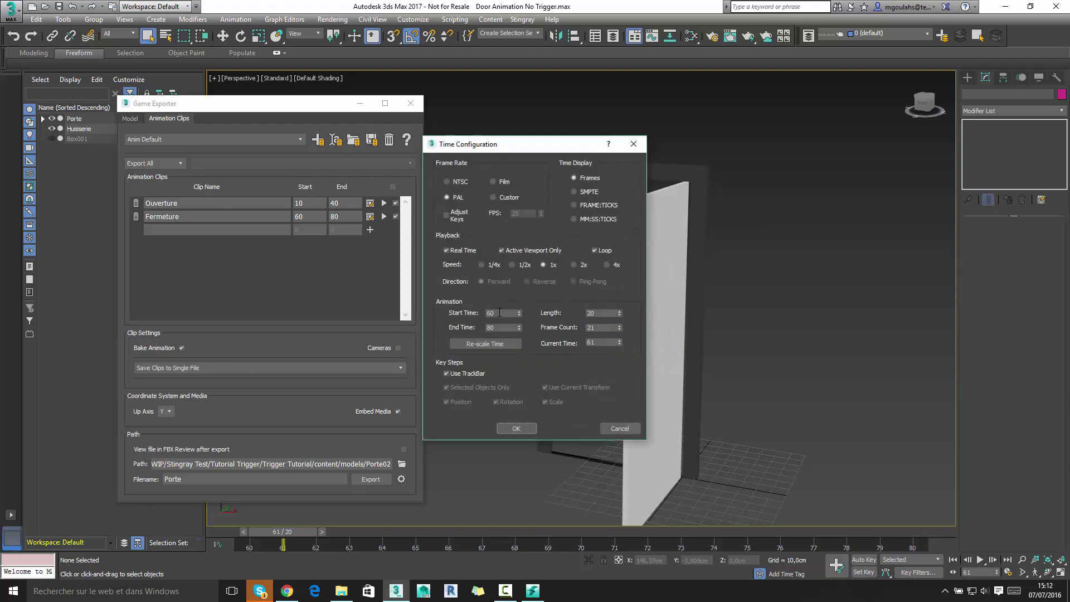
{"action": "double_click", "coordinate": [499, 312]}
{"action": "type", "text": "0"}
{"action": "left_click_drag", "start_coordinate": [620, 315], "coordinate": [560, 315]}
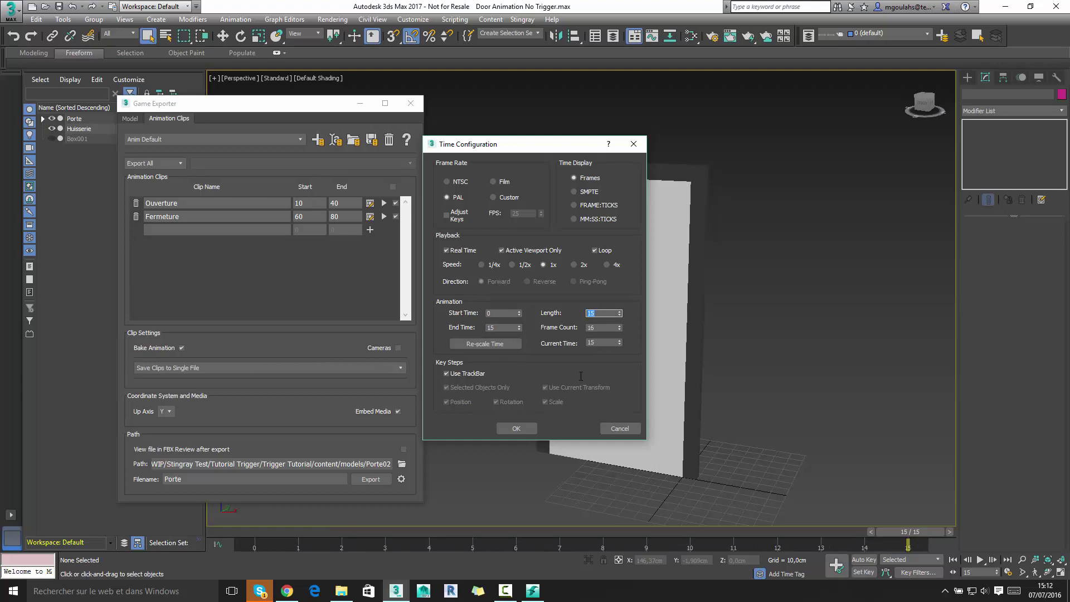
{"action": "left_click", "coordinate": [516, 429]}
{"action": "middle_click_drag", "start_coordinate": [692, 338], "coordinate": [684, 333], "text": "alt"}
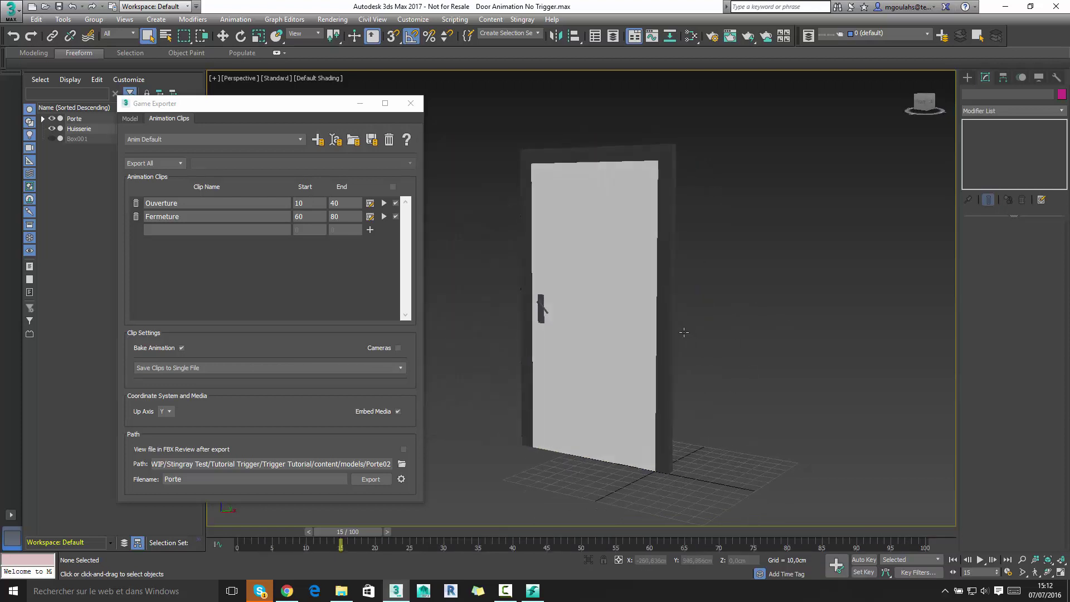
- Minimize the Game Exporter window and view the door edge-on
{"action": "left_click_drag", "start_coordinate": [362, 122], "coordinate": [333, 129]}
{"action": "left_click", "coordinate": [330, 110]}
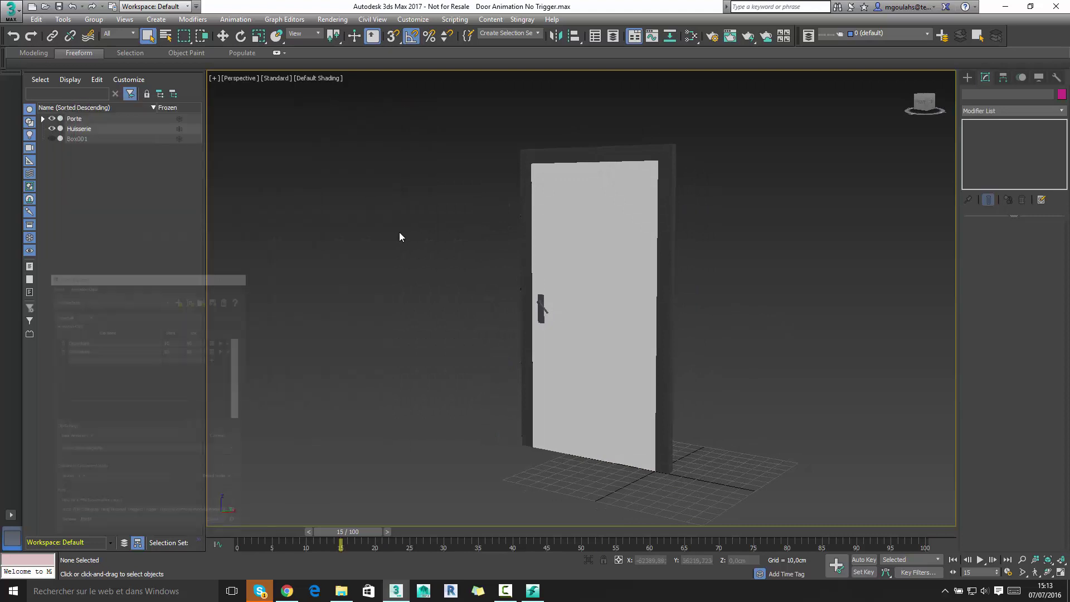
{"action": "mouse_move", "coordinate": [399, 233]}
{"action": "middle_mouse_down", "text": "alt"}
{"action": "mouse_move", "coordinate": [543, 332]}
{"action": "mouse_move", "coordinate": [578, 337]}
{"action": "mouse_move", "coordinate": [660, 318]}
{"action": "mouse_move", "coordinate": [641, 338]}
{"action": "mouse_move", "coordinate": [655, 334]}
{"action": "middle_mouse_up", "text": "alt"}
{"action": "scroll", "coordinate": [578, 336], "scroll_direction": "down", "scroll_amount": 3}
- Create a standard primitive box, Box002, around the door
{"action": "left_click", "coordinate": [967, 77]}
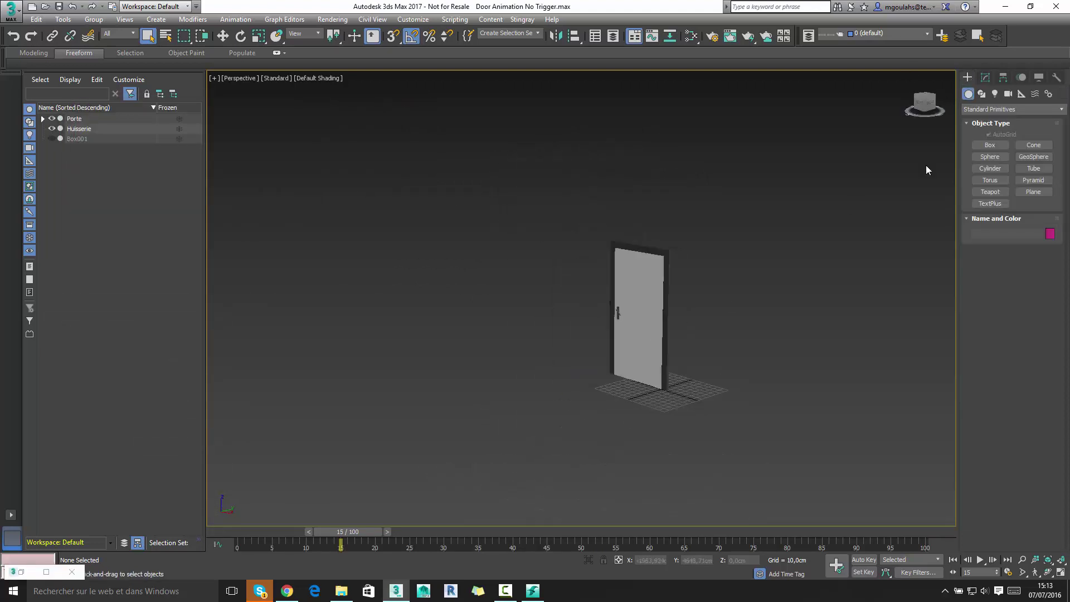
{"action": "left_click", "coordinate": [992, 145]}
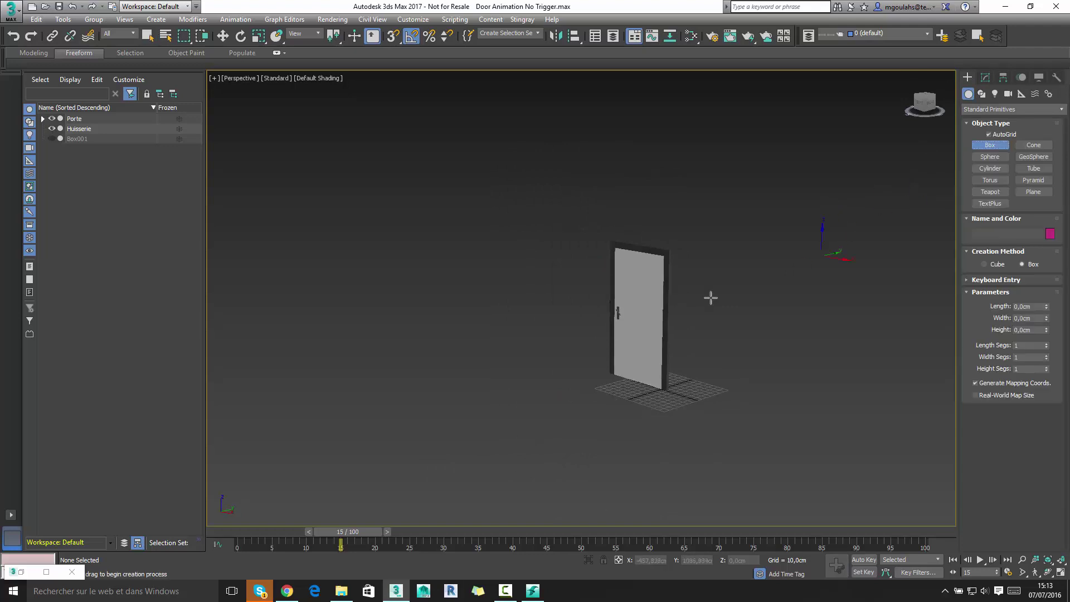
{"action": "mouse_move", "coordinate": [709, 299]}
{"action": "middle_mouse_down", "text": "alt"}
{"action": "mouse_move", "coordinate": [701, 383]}
{"action": "mouse_move", "coordinate": [630, 359]}
{"action": "middle_mouse_up", "text": "alt"}
{"action": "left_click_drag", "start_coordinate": [634, 440], "coordinate": [686, 213]}
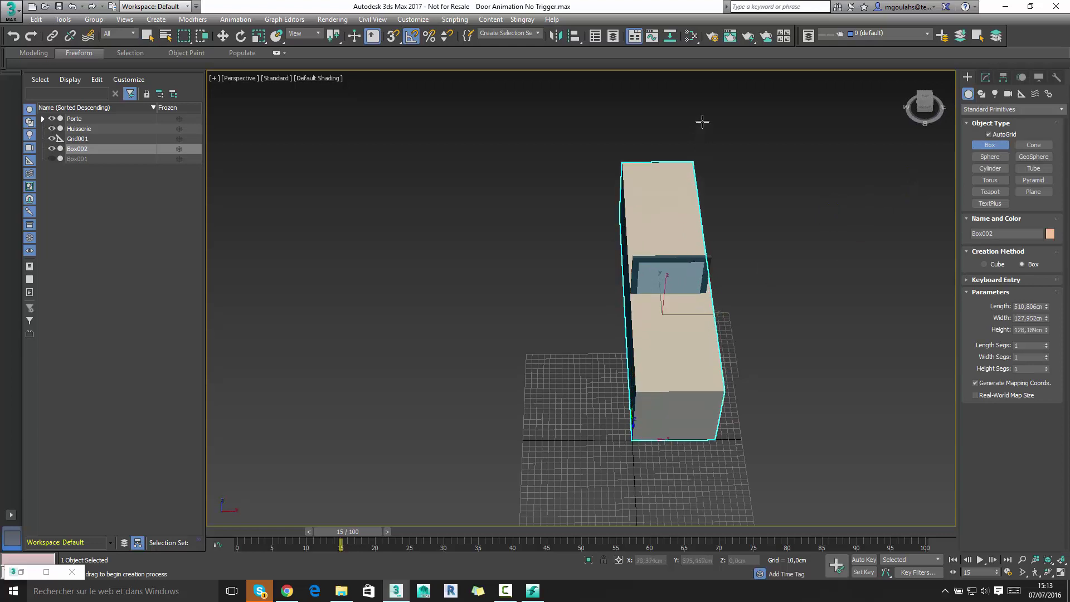
{"action": "left_click", "coordinate": [712, 86]}
{"action": "right_click", "coordinate": [728, 245]}
{"action": "middle_click_drag", "start_coordinate": [728, 246], "coordinate": [663, 248], "text": "alt"}
{"action": "right_click", "coordinate": [663, 248]}
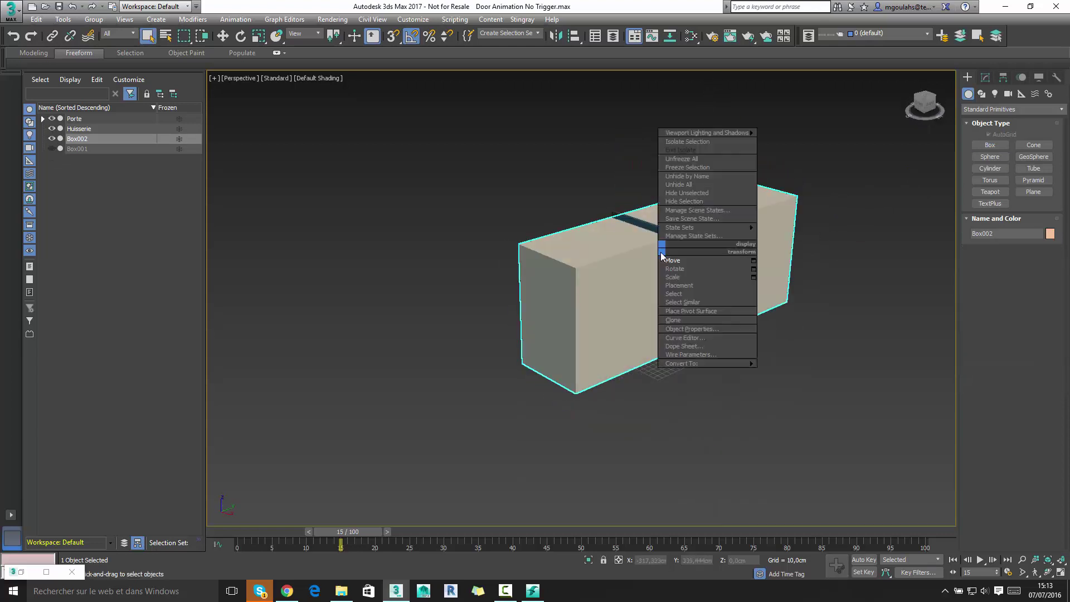
{"action": "left_click", "coordinate": [690, 289]}
{"action": "scroll", "coordinate": [642, 226], "scroll_direction": "up", "scroll_amount": 5}
- Align Box002 to Huisserie on X and Y, pivot point to center
{"action": "key", "text": "alt+a"}
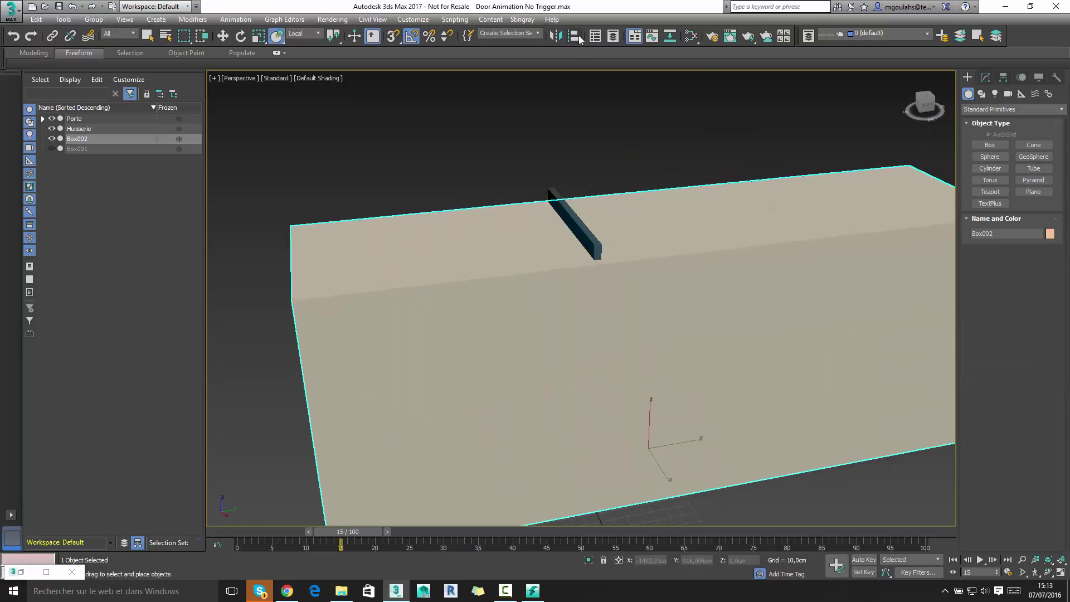
{"action": "left_click", "coordinate": [574, 223]}
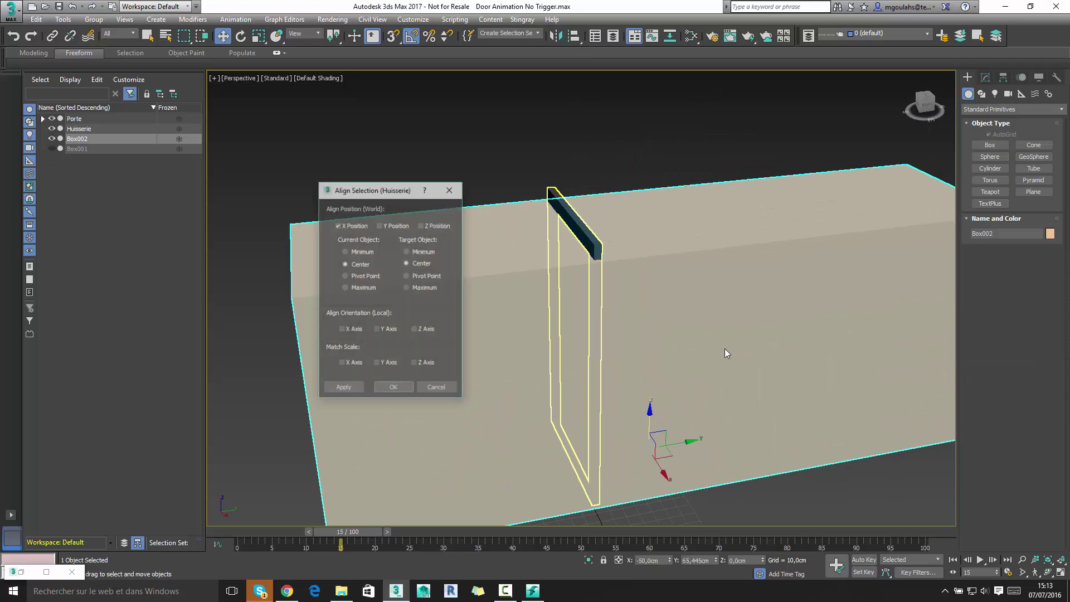
{"action": "left_click", "coordinate": [363, 276]}
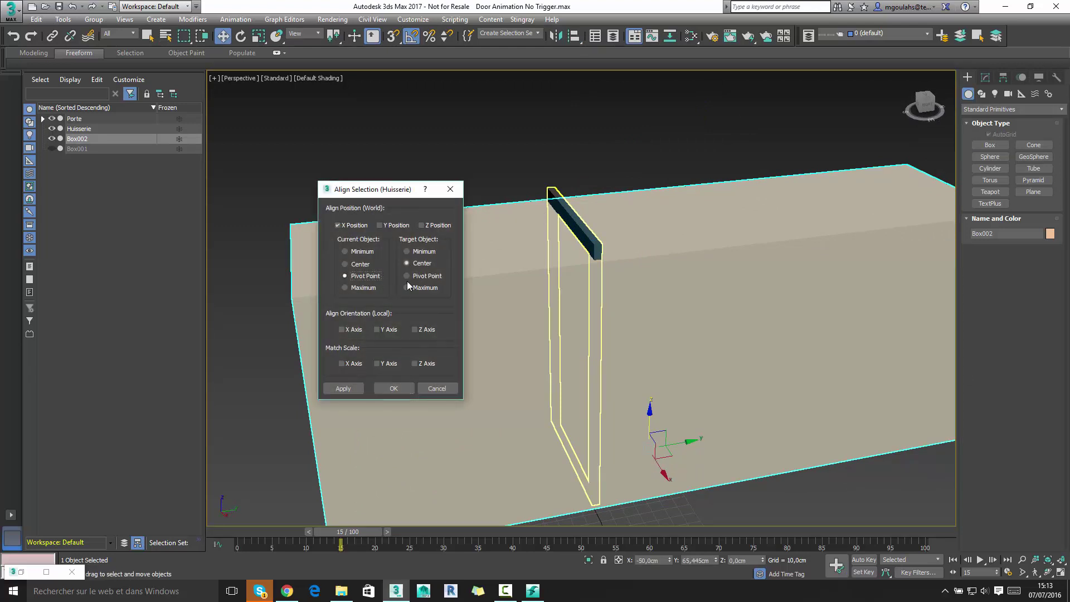
{"action": "left_click", "coordinate": [392, 226]}
{"action": "left_click", "coordinate": [432, 226]}
{"action": "left_click", "coordinate": [429, 226]}
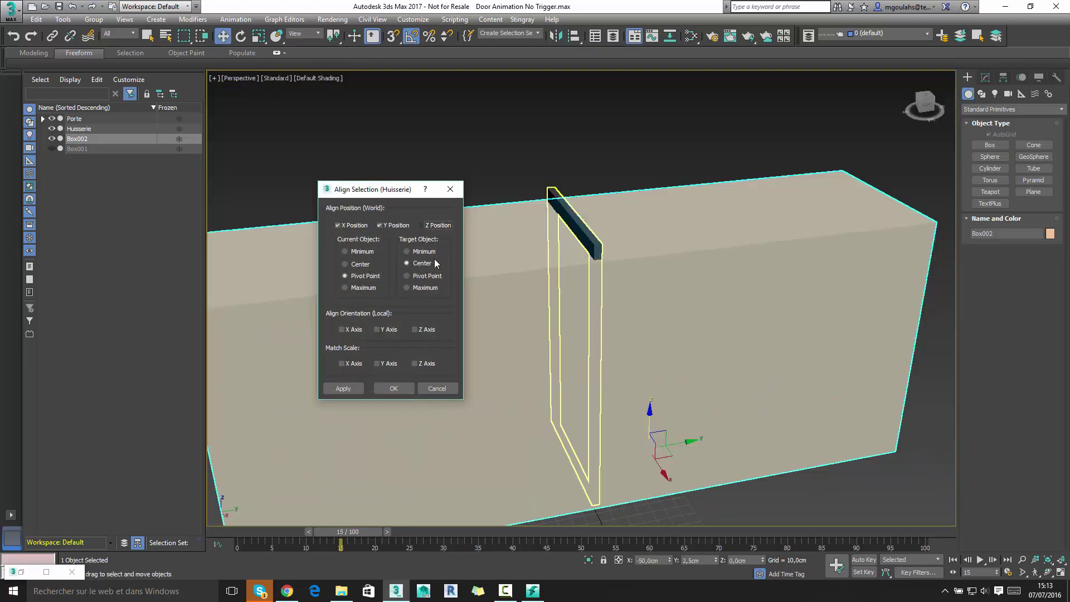
{"action": "left_click", "coordinate": [394, 390]}
{"action": "middle_click_drag", "start_coordinate": [705, 358], "coordinate": [638, 353], "text": "alt"}
{"action": "scroll", "coordinate": [490, 335], "scroll_direction": "down", "scroll_amount": 5}
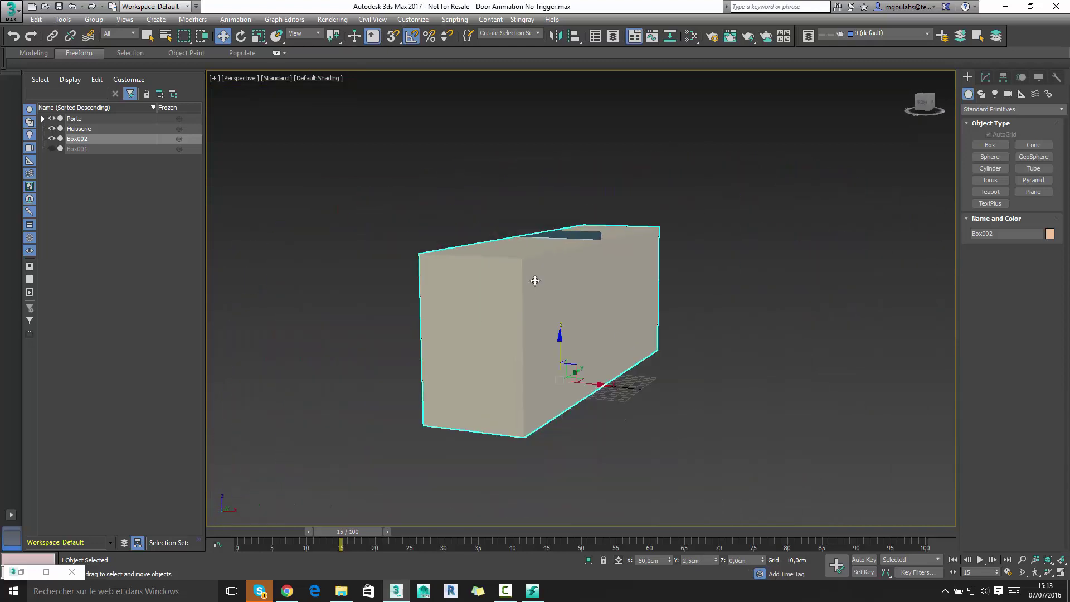
{"action": "left_click", "coordinate": [470, 257]}
- Make Box002 see-through and show its creation parameters
{"action": "key", "text": "alt+x"}
{"action": "key", "text": "ctrl+d"}
{"action": "scroll", "coordinate": [498, 306], "scroll_direction": "up", "scroll_amount": 3}
{"action": "scroll", "coordinate": [545, 367], "scroll_direction": "up", "scroll_amount": 3}
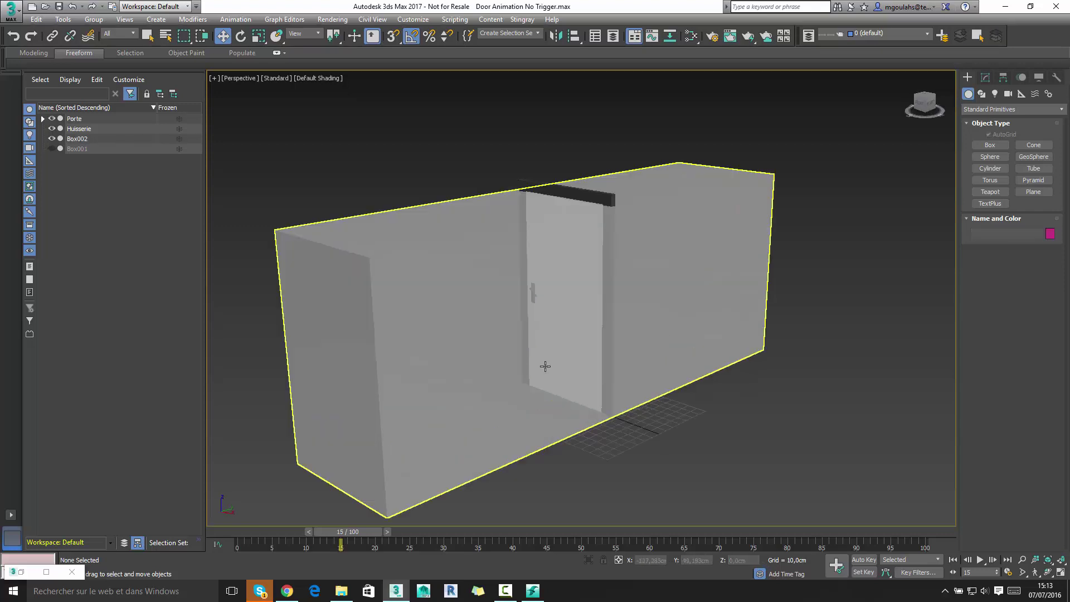
{"action": "middle_click_drag", "start_coordinate": [545, 367], "coordinate": [580, 359], "text": "alt"}
{"action": "left_click", "coordinate": [581, 359]}
{"action": "left_click", "coordinate": [985, 79]}
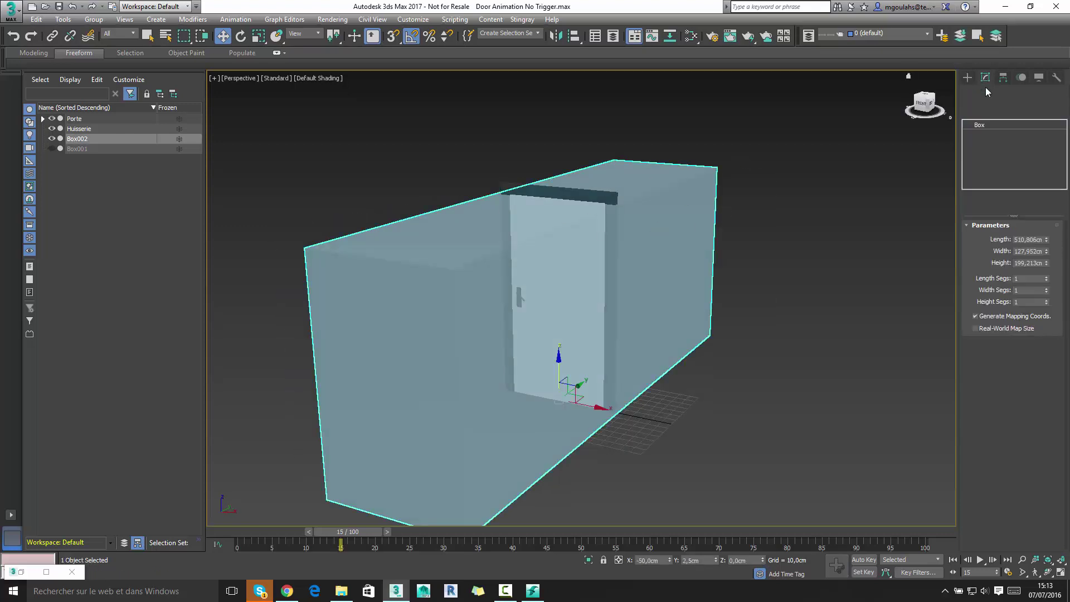
- Size Box002 to length 600, width 120 and height 200 cm
{"action": "double_click", "coordinate": [1035, 240]}
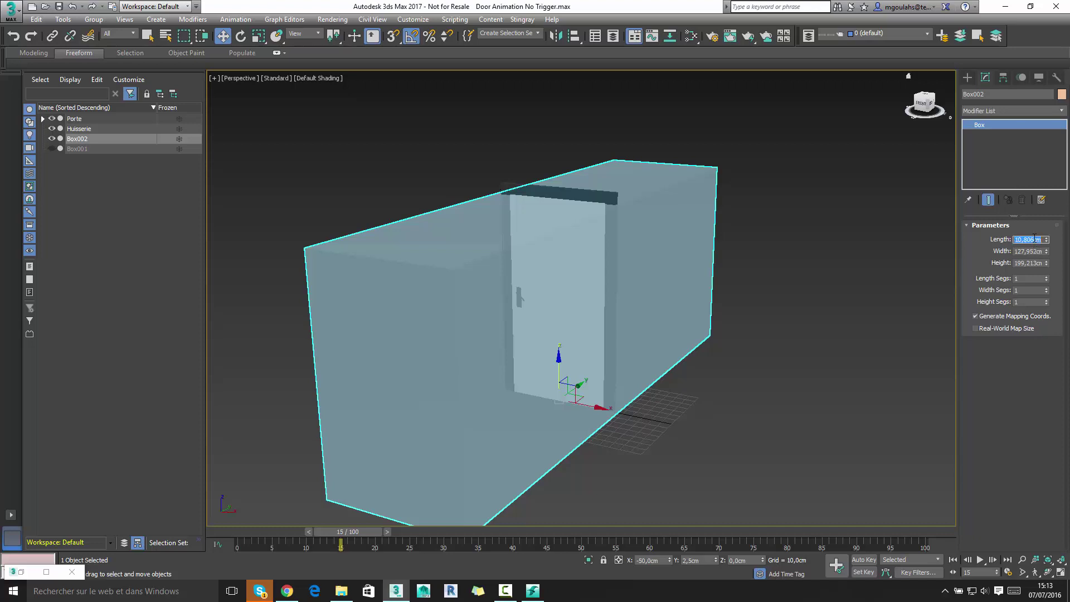
{"action": "type", "text": "500"}
{"action": "key", "text": "Return"}
{"action": "double_click", "coordinate": [1029, 252]}
{"action": "type", "text": "1"}
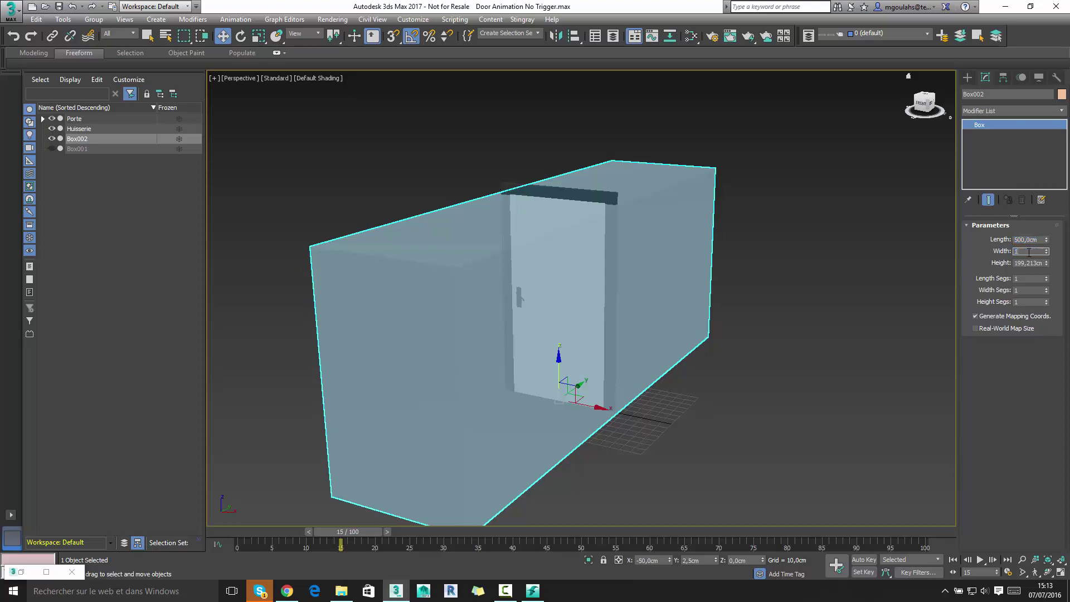
{"action": "type", "text": "20"}
{"action": "key", "text": "Return"}
{"action": "double_click", "coordinate": [1035, 263]}
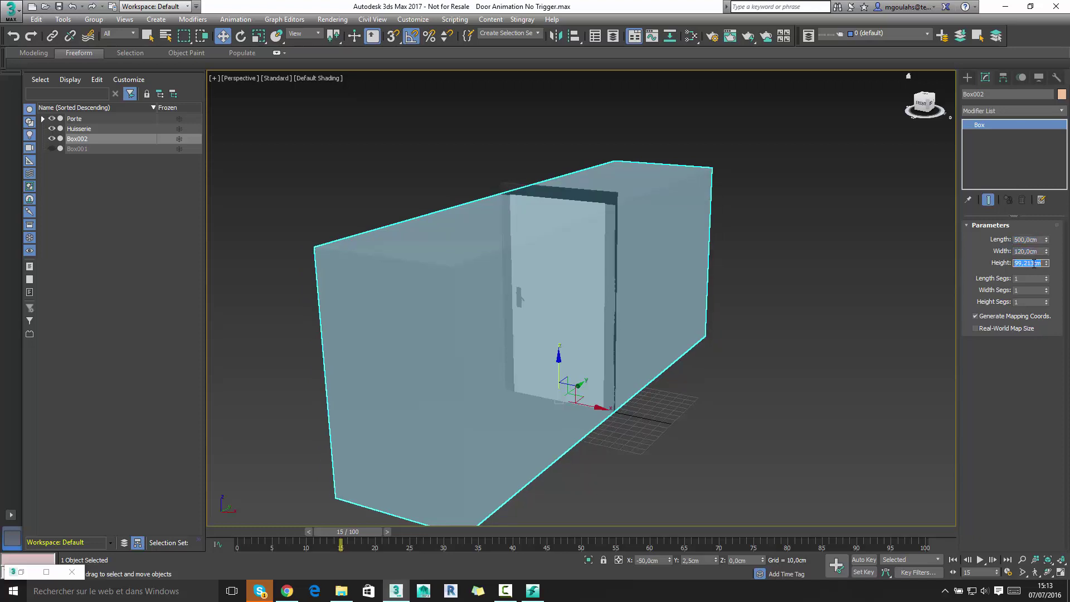
{"action": "type", "text": "200"}
{"action": "key", "text": "Return"}
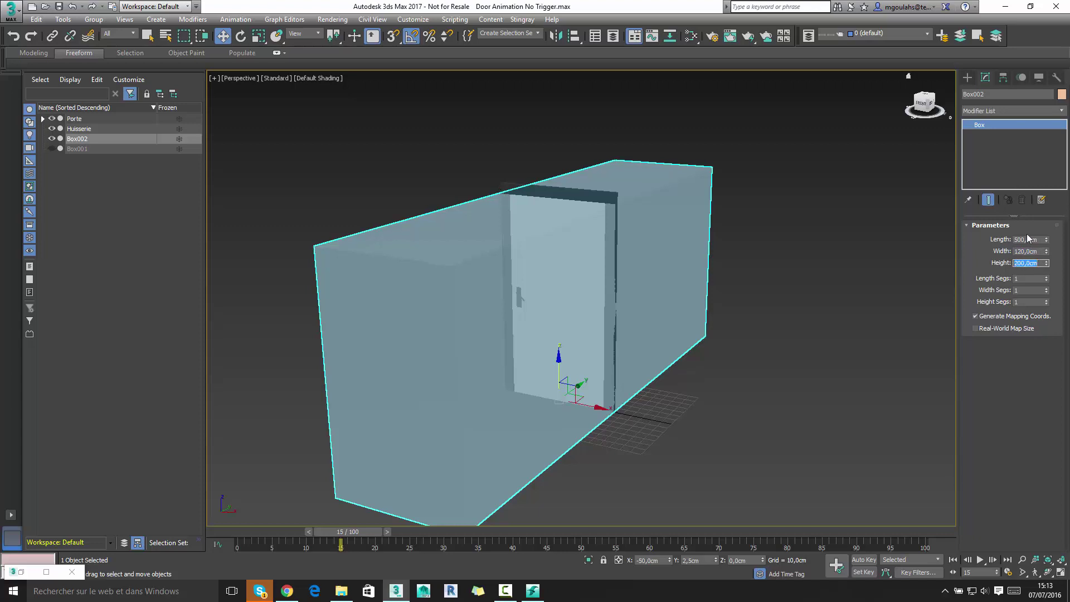
{"action": "double_click", "coordinate": [1031, 239]}
{"action": "type", "text": "3"}
{"action": "key", "text": "BackSpace"}
{"action": "type", "text": "6"}
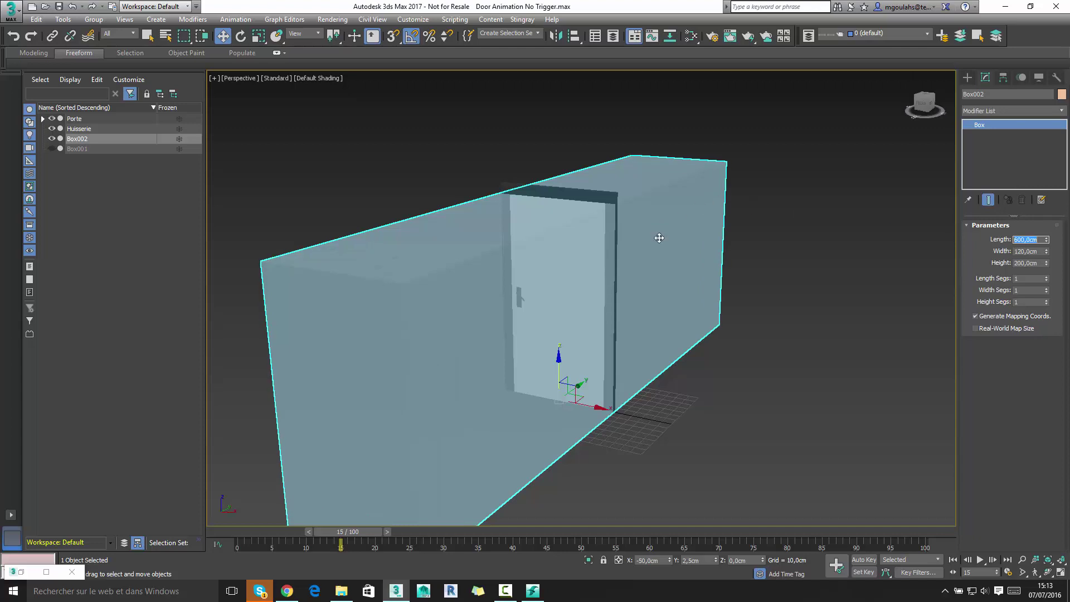
{"action": "key", "text": "Return"}
- Rename the box to Trigger
{"action": "left_click", "coordinate": [984, 94]}
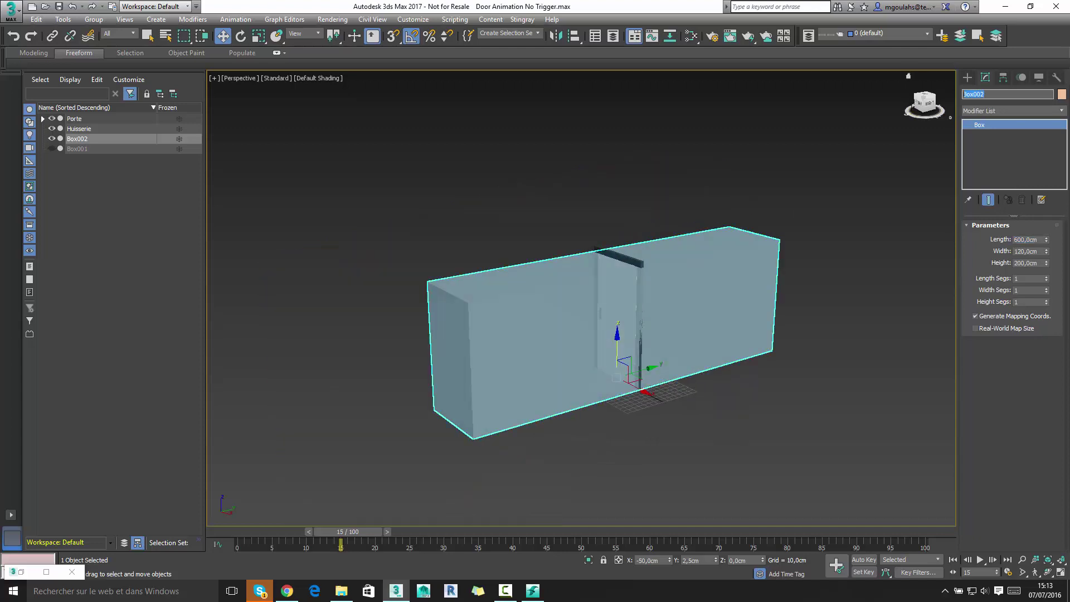
{"action": "type", "text": "Trigger"}
{"action": "key", "text": "Return"}
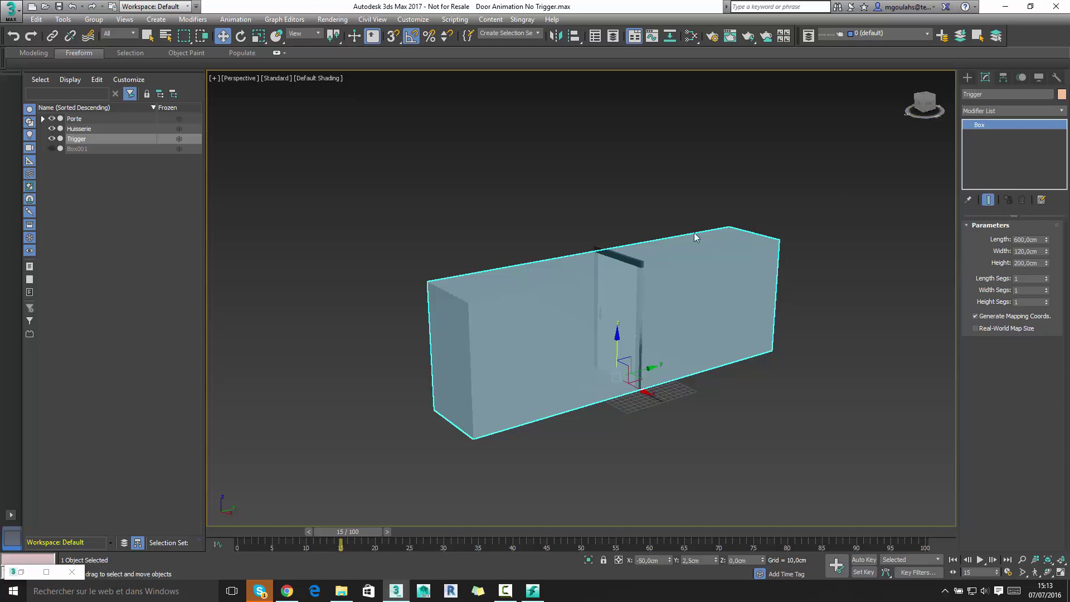
{"action": "mouse_move", "coordinate": [641, 299]}
{"action": "middle_mouse_down", "text": "alt"}
{"action": "mouse_move", "coordinate": [625, 316]}
{"action": "mouse_move", "coordinate": [710, 351]}
{"action": "mouse_move", "coordinate": [634, 253]}
{"action": "mouse_move", "coordinate": [721, 323]}
{"action": "mouse_move", "coordinate": [557, 160]}
{"action": "middle_mouse_up", "text": "alt"}
{"action": "scroll", "coordinate": [625, 317], "scroll_direction": "up", "scroll_amount": 5}
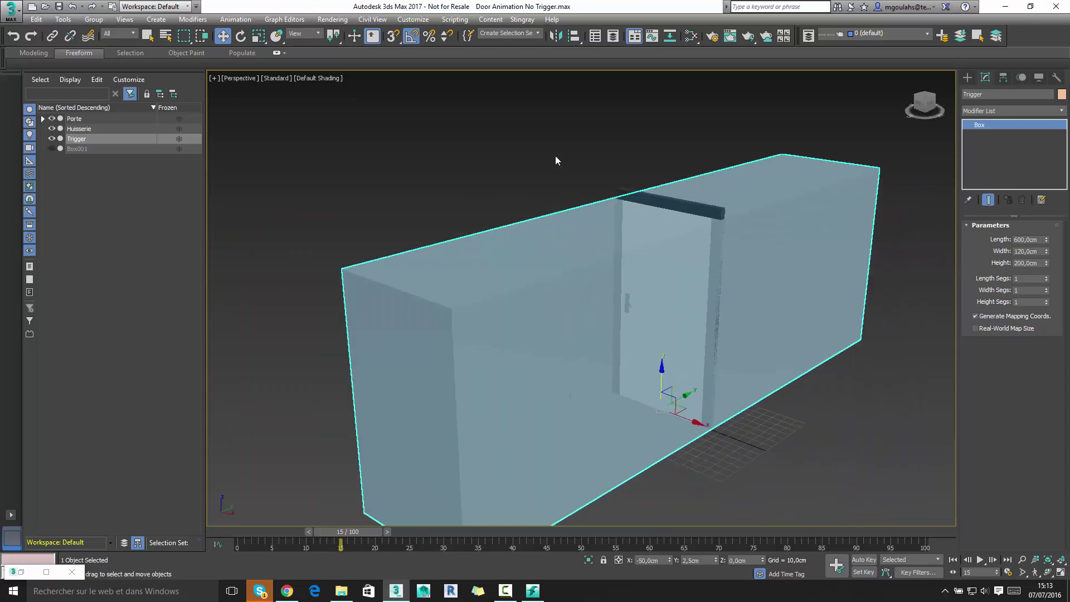
{"action": "left_click", "coordinate": [557, 160]}
{"action": "left_click", "coordinate": [818, 251]}
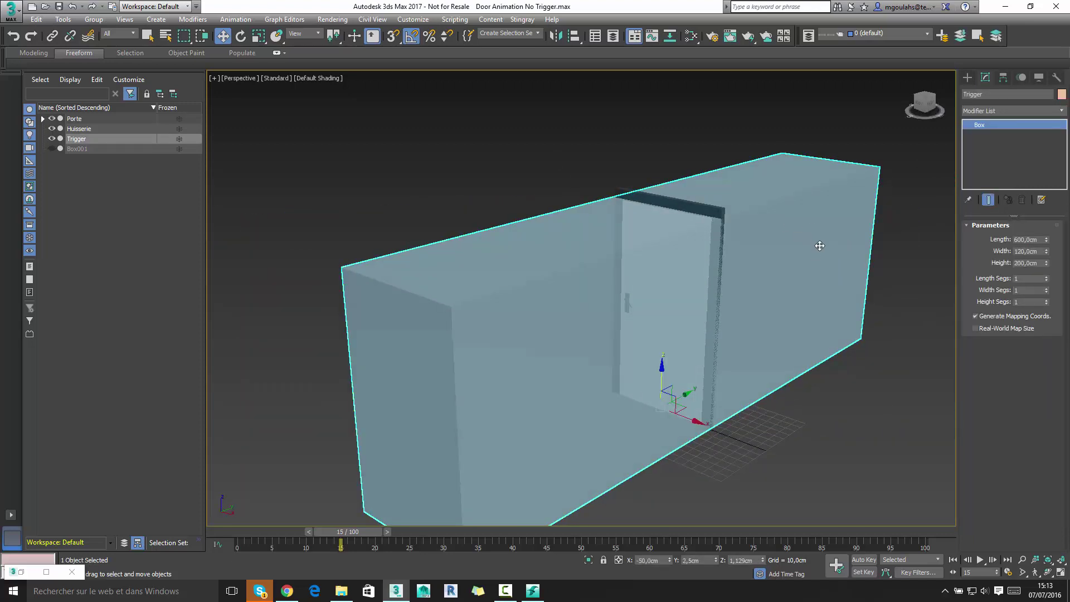
- Scrub the timeline to check the door opens, then return to frame 0
{"action": "middle_click_drag", "start_coordinate": [825, 340], "coordinate": [646, 303], "text": "alt"}
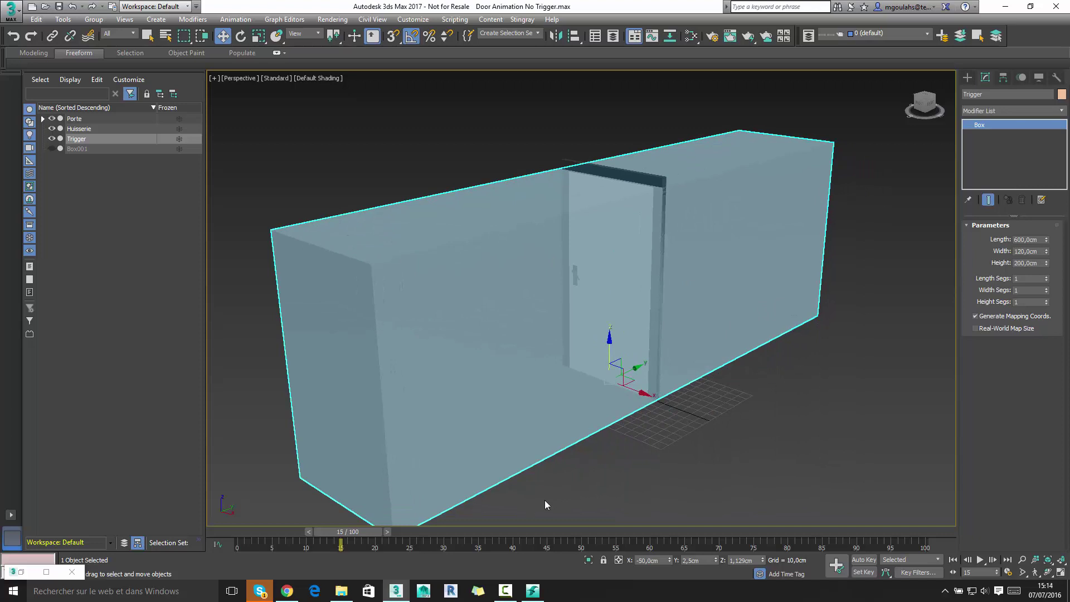
{"action": "mouse_move", "coordinate": [345, 531]}
{"action": "left_mouse_down"}
{"action": "mouse_move", "coordinate": [748, 513]}
{"action": "mouse_move", "coordinate": [193, 523]}
{"action": "mouse_move", "coordinate": [772, 494]}
{"action": "mouse_move", "coordinate": [240, 509]}
{"action": "left_mouse_up"}
{"action": "key", "text": "w"}
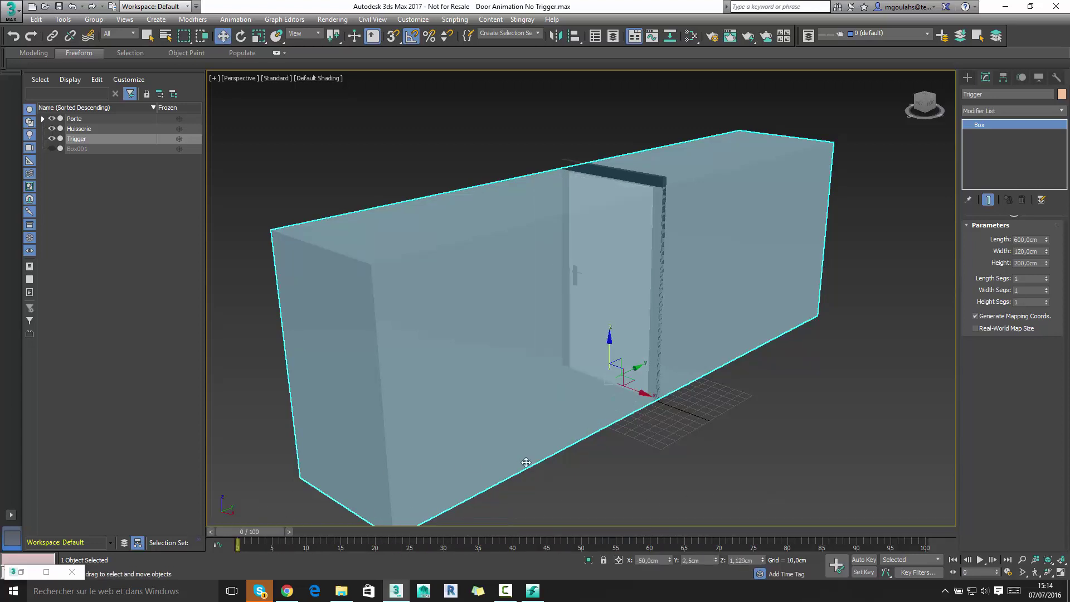
{"action": "left_click", "coordinate": [770, 502]}
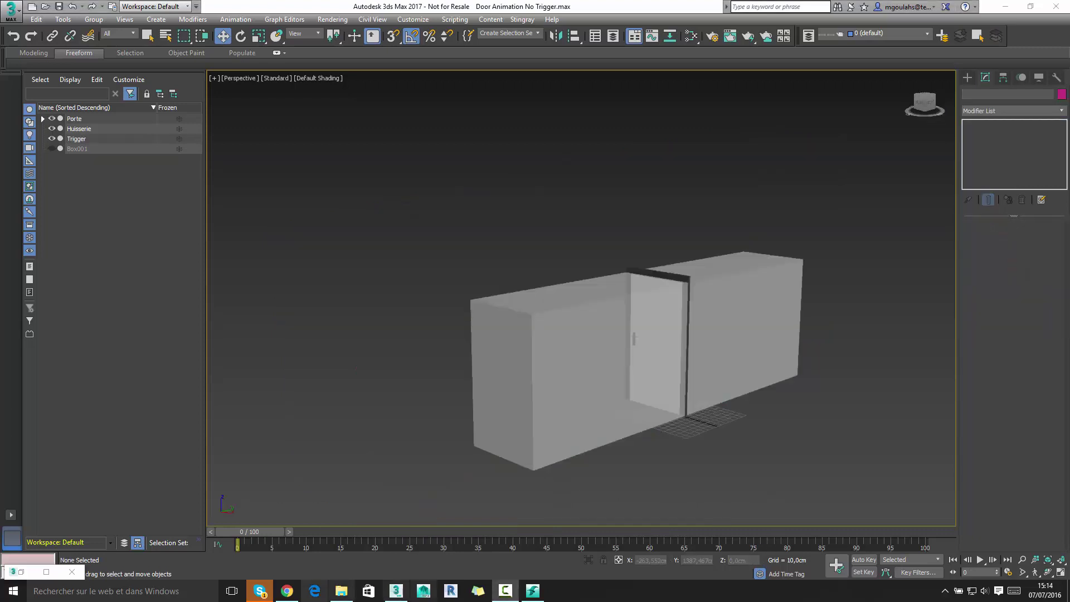
- Frame the wall and door and restore the Game Exporter window
{"action": "middle_click_drag", "start_coordinate": [294, 389], "coordinate": [482, 325], "text": "alt"}
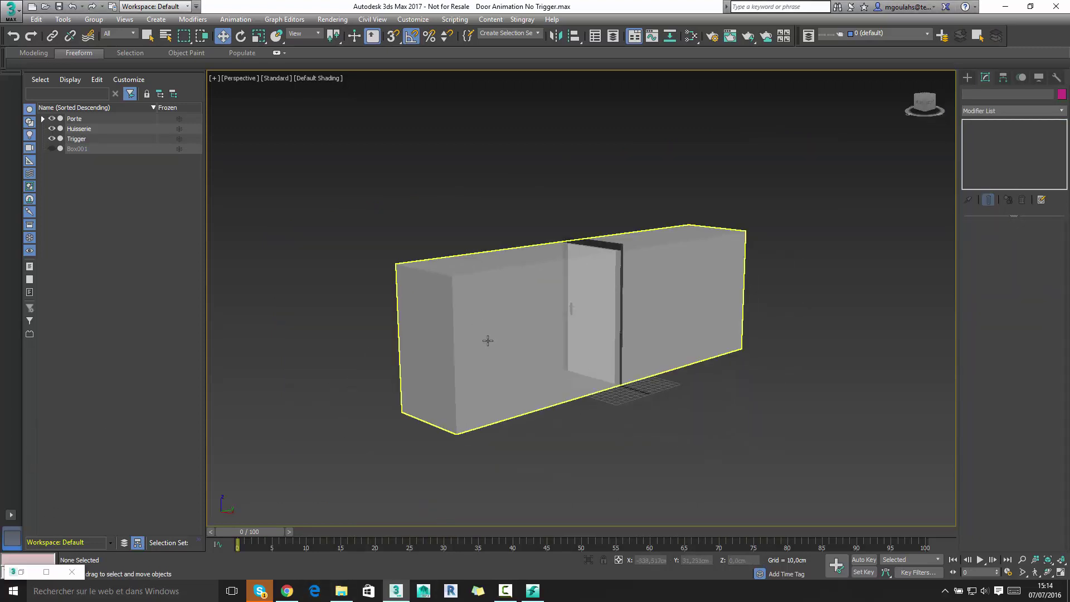
{"action": "scroll", "coordinate": [664, 334], "scroll_direction": "up", "scroll_amount": 1}
{"action": "scroll", "coordinate": [658, 331], "scroll_direction": "up", "scroll_amount": 1}
{"action": "scroll", "coordinate": [665, 346], "scroll_direction": "up", "scroll_amount": 1}
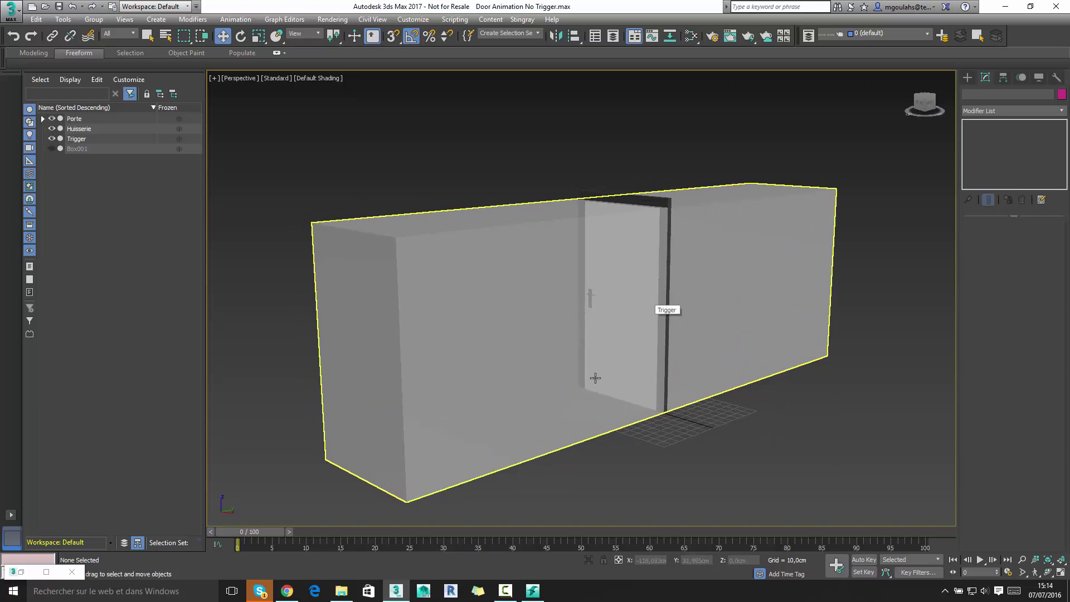
{"action": "middle_click_drag", "start_coordinate": [596, 379], "coordinate": [628, 376]}
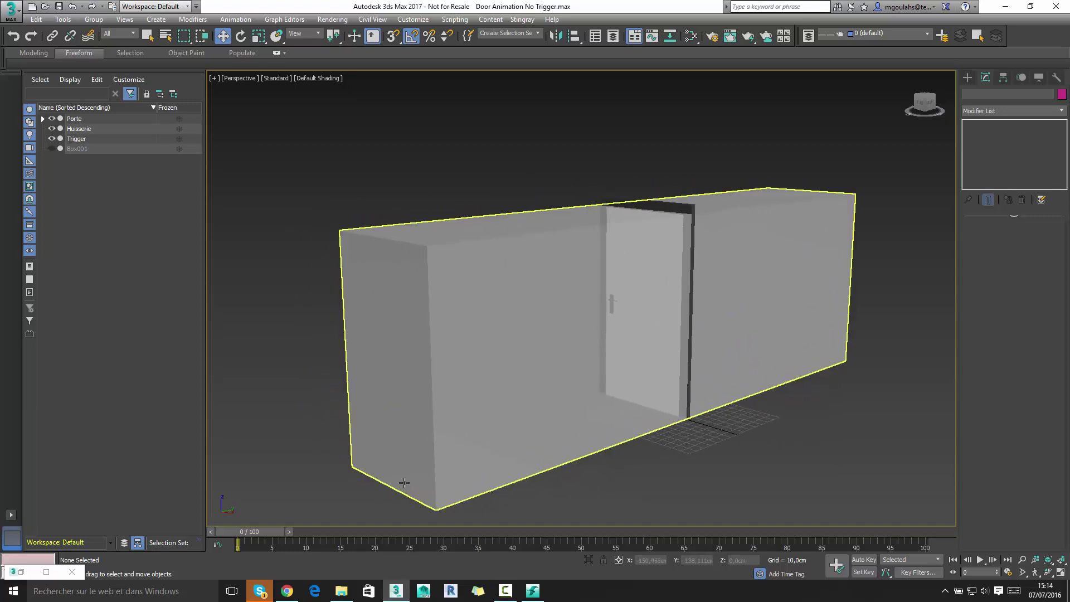
{"action": "left_click", "coordinate": [21, 572]}
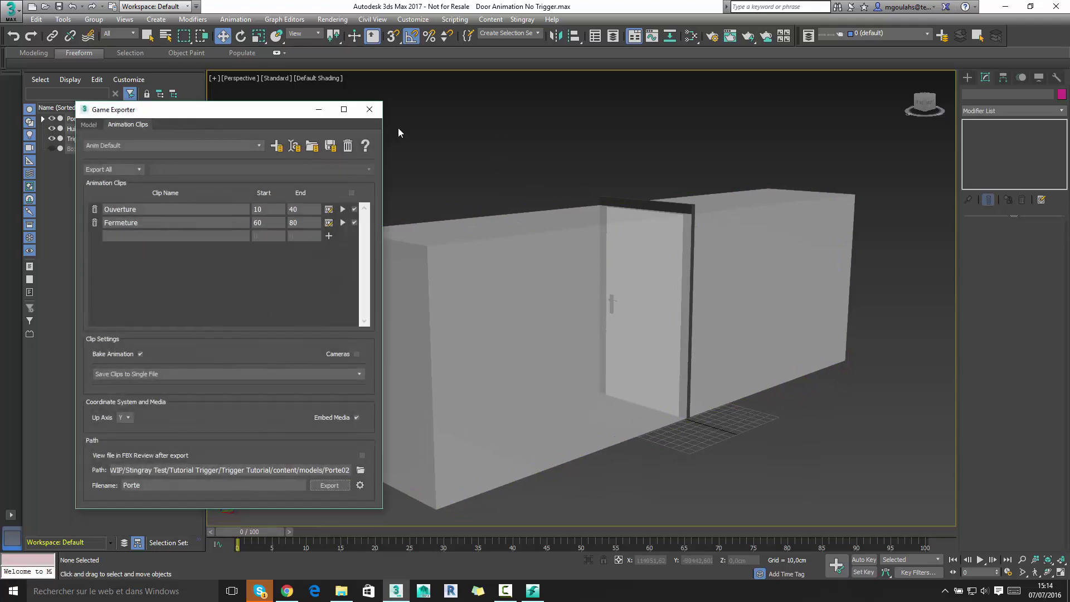
- Preview the Ouverture and Fermeture animation clips
{"action": "left_click_drag", "start_coordinate": [232, 110], "coordinate": [301, 99]}
{"action": "left_click", "coordinate": [411, 198]}
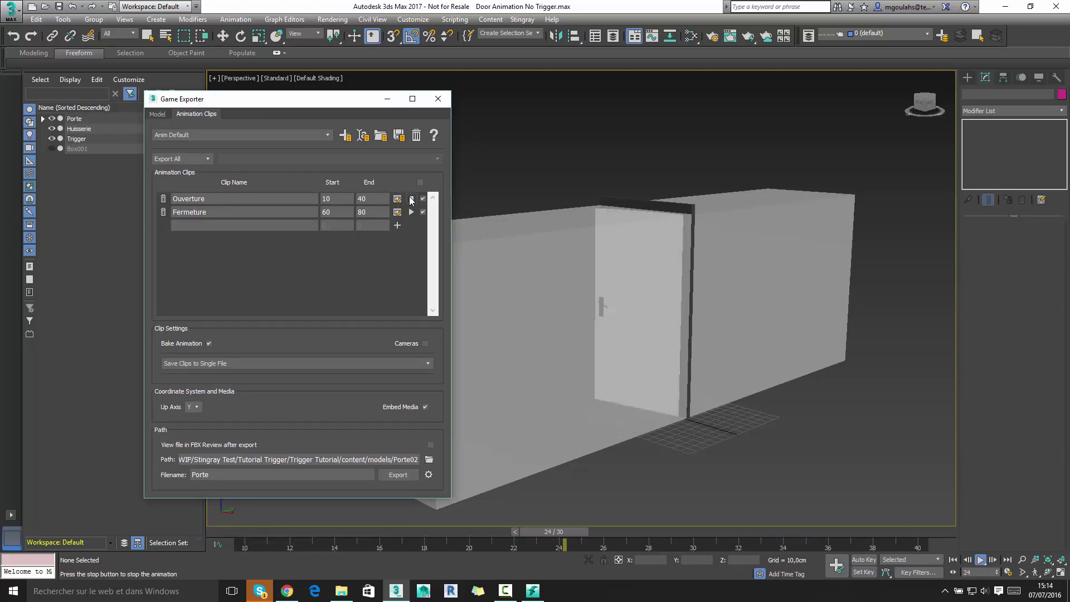
{"action": "left_click", "coordinate": [411, 199]}
{"action": "left_click", "coordinate": [412, 213]}
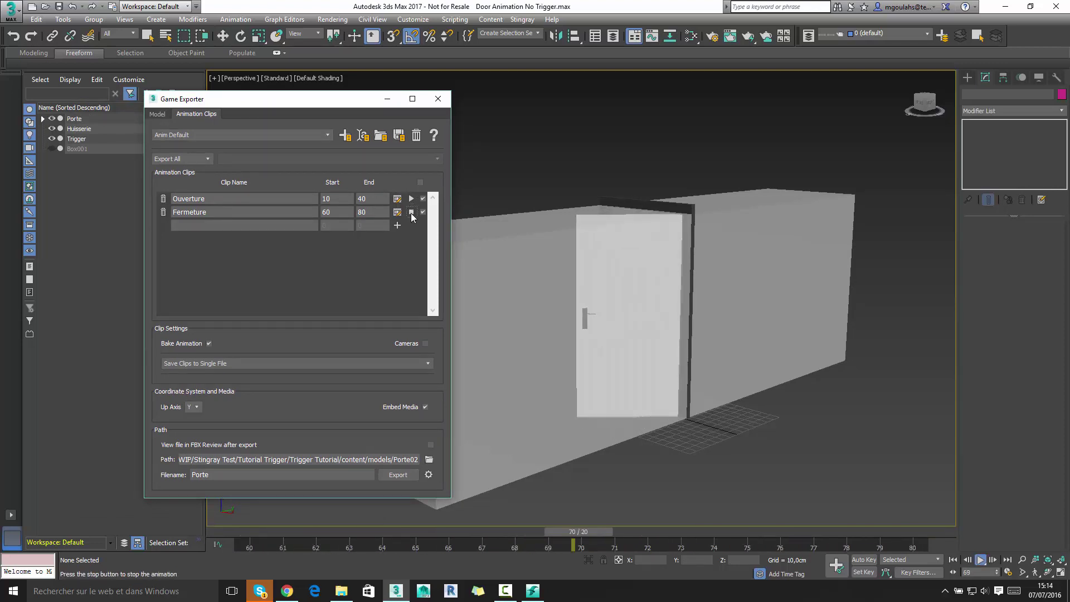
{"action": "left_click", "coordinate": [412, 213]}
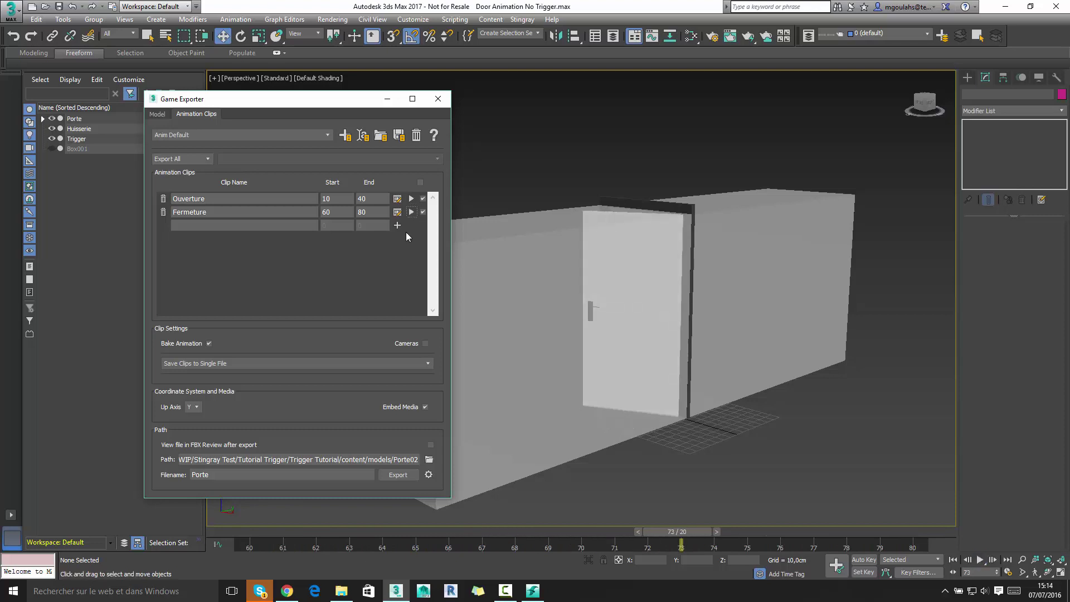
- Set the export destination to a new models/Porte03 folder
{"action": "left_click", "coordinate": [430, 460]}
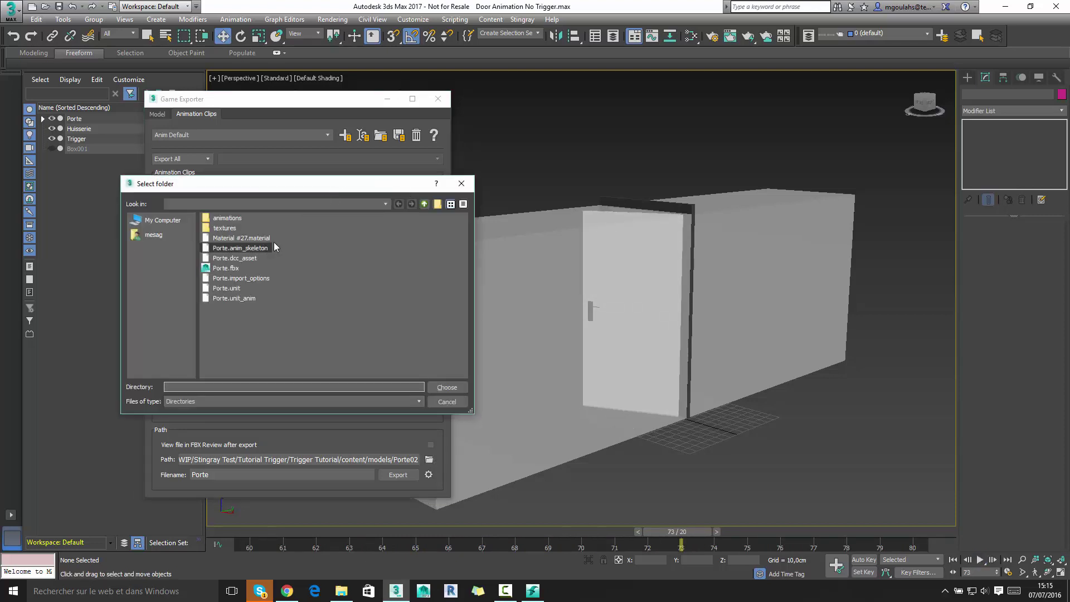
{"action": "left_click", "coordinate": [425, 204]}
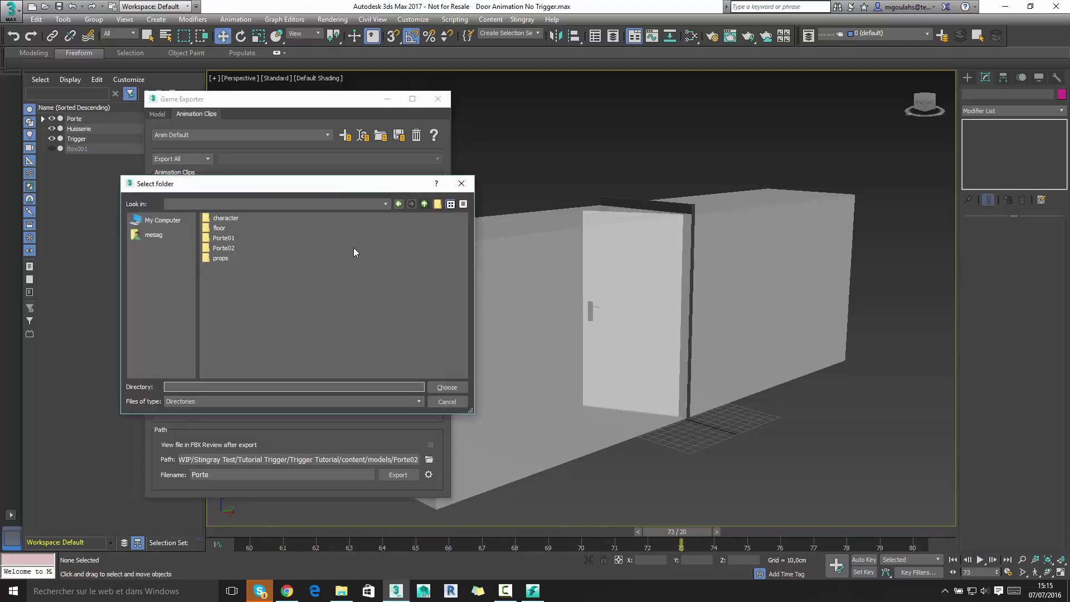
{"action": "left_click", "coordinate": [437, 204]}
{"action": "type", "text": "Porte03"}
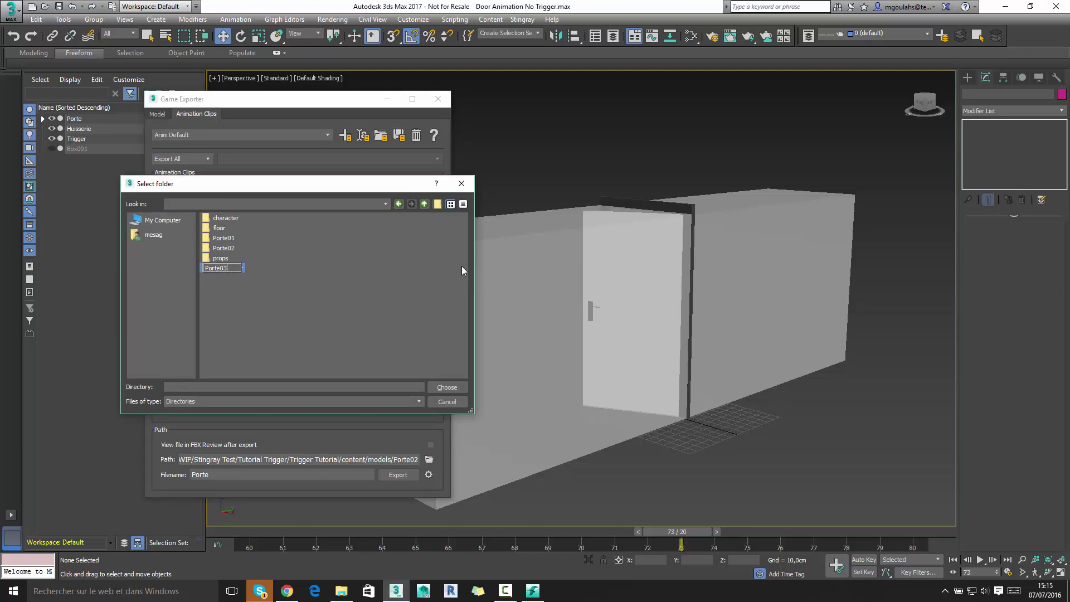
{"action": "key", "text": "Return"}
{"action": "key", "text": "Return"}
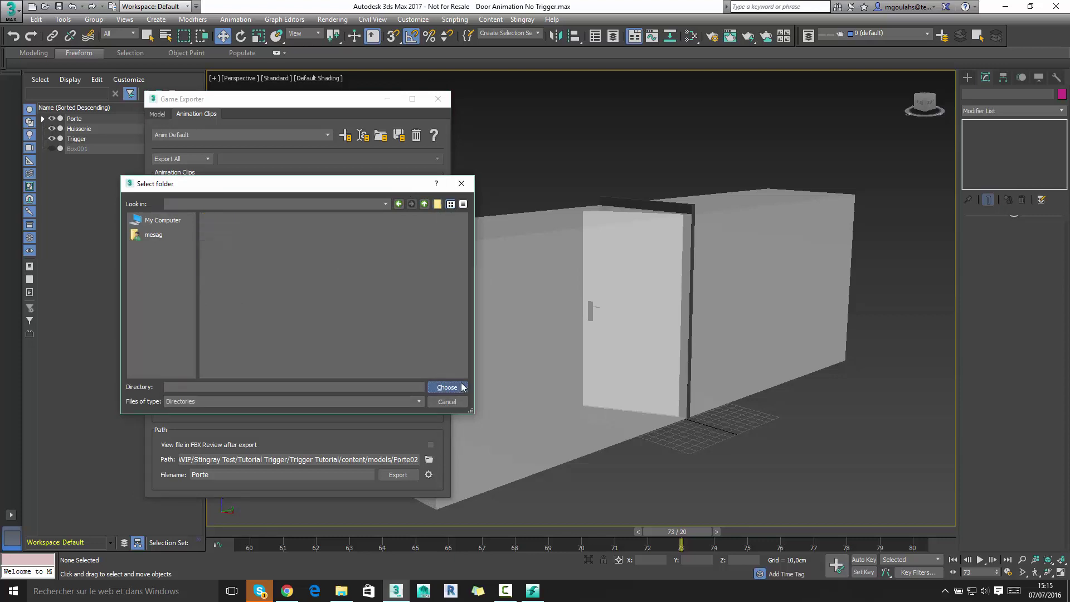
{"action": "left_click", "coordinate": [462, 387]}
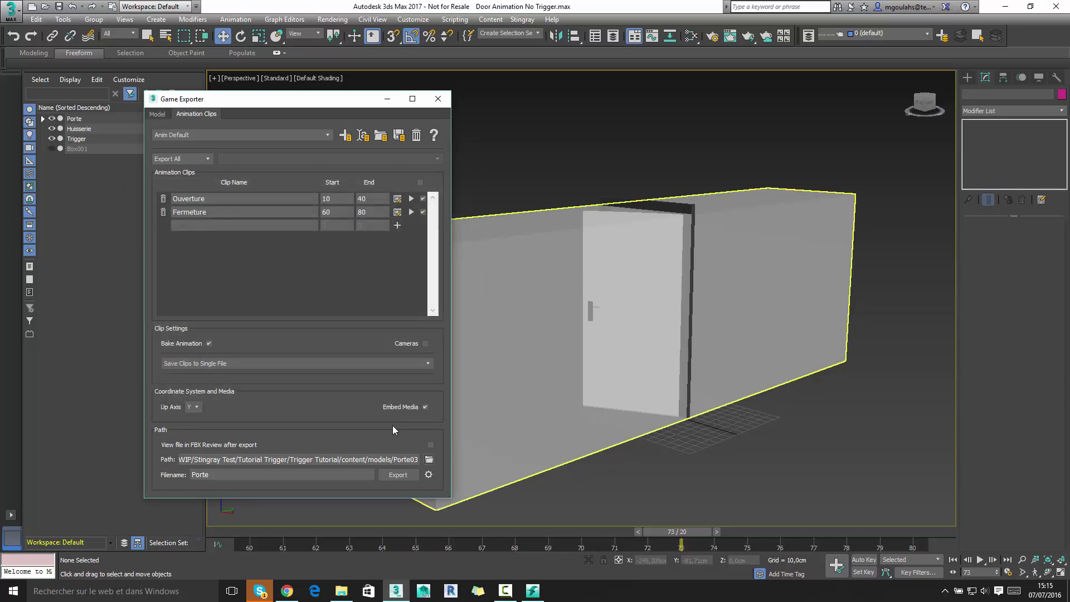
- Export the door with its clips and switch back to Stingray
{"action": "left_click", "coordinate": [400, 475]}
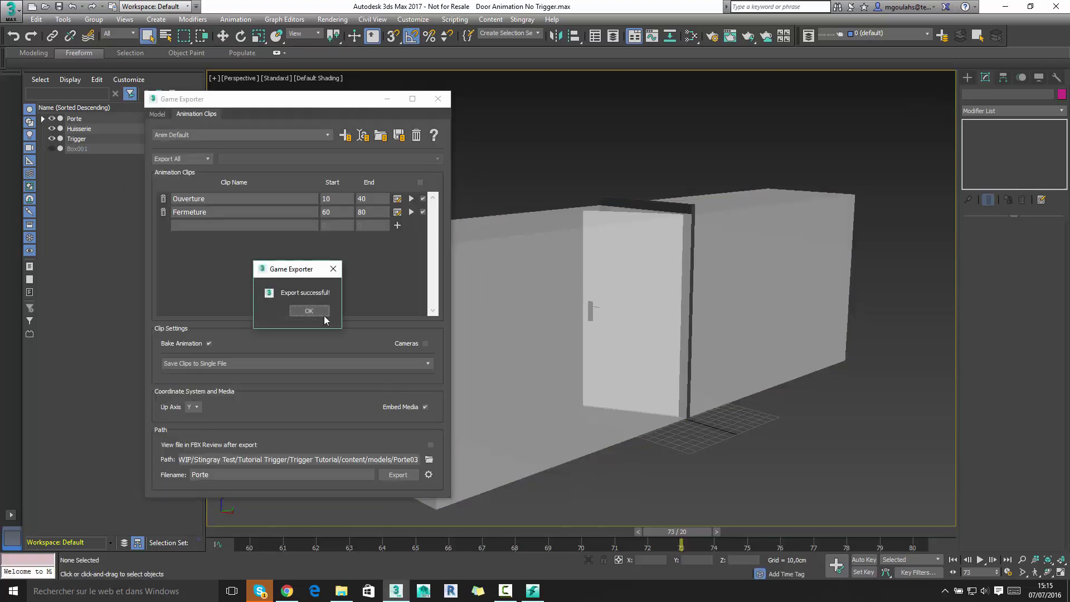
{"action": "left_click", "coordinate": [308, 311]}
{"action": "left_click", "coordinate": [533, 591]}
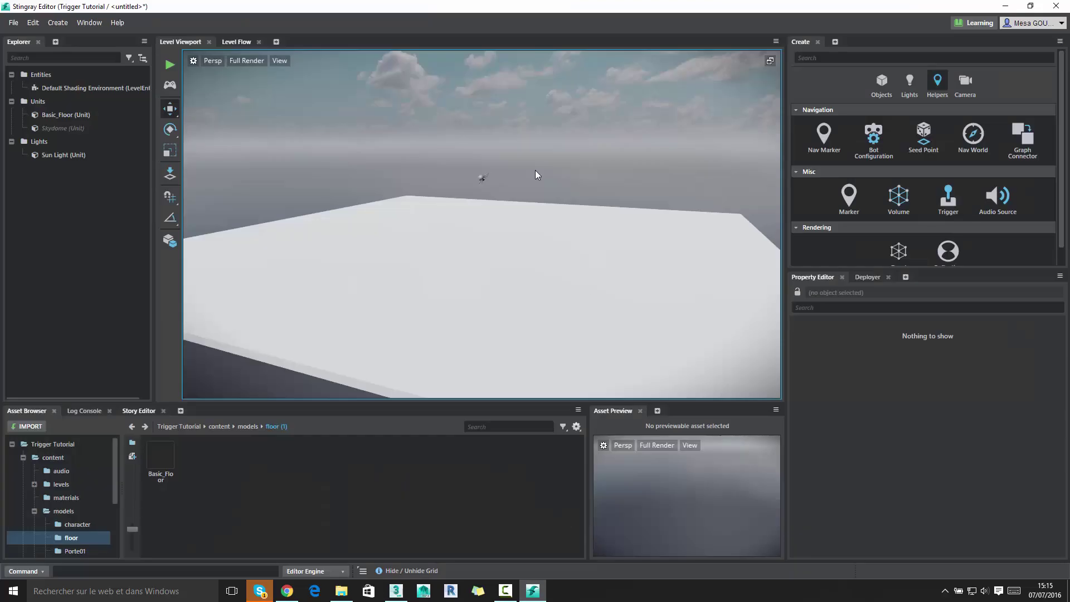
- Import Porte03/Porte.fbx into the Porte03 asset folder and select the Porte unit
{"action": "left_click", "coordinate": [247, 427]}
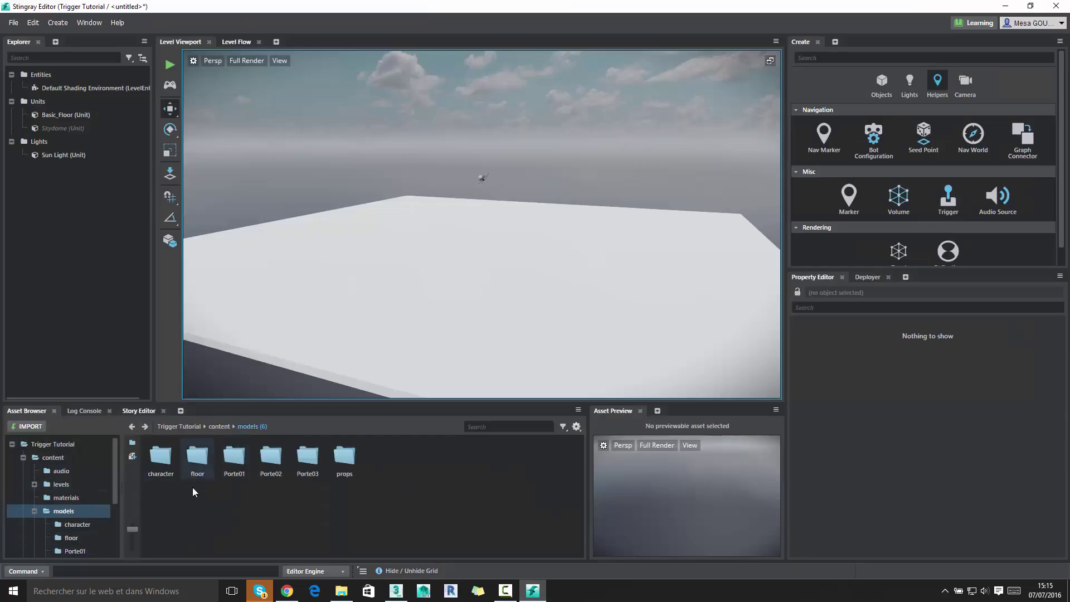
{"action": "double_click", "coordinate": [308, 457]}
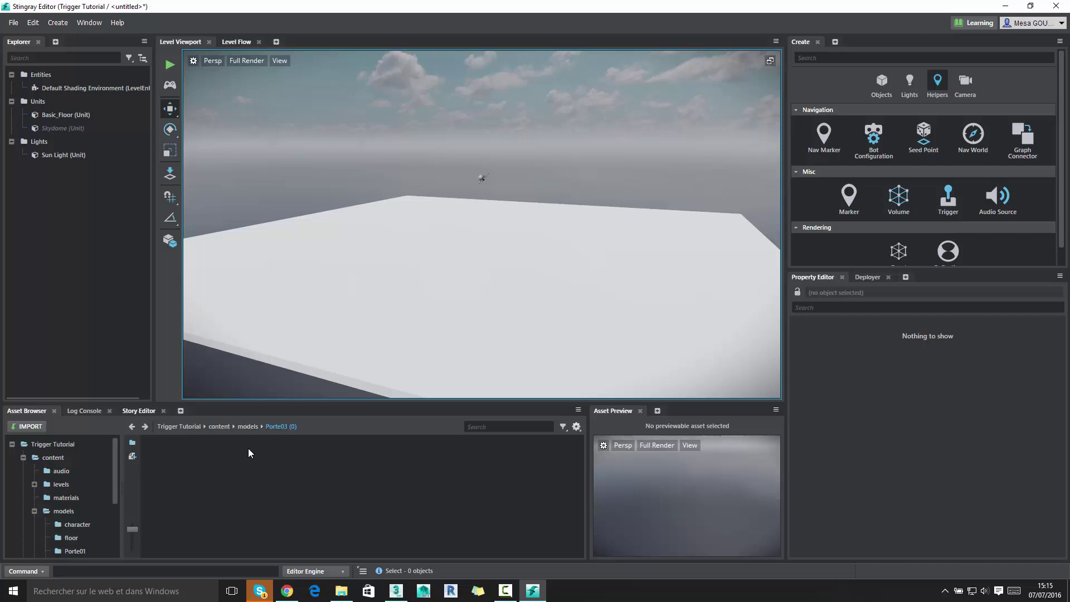
{"action": "left_click", "coordinate": [31, 427]}
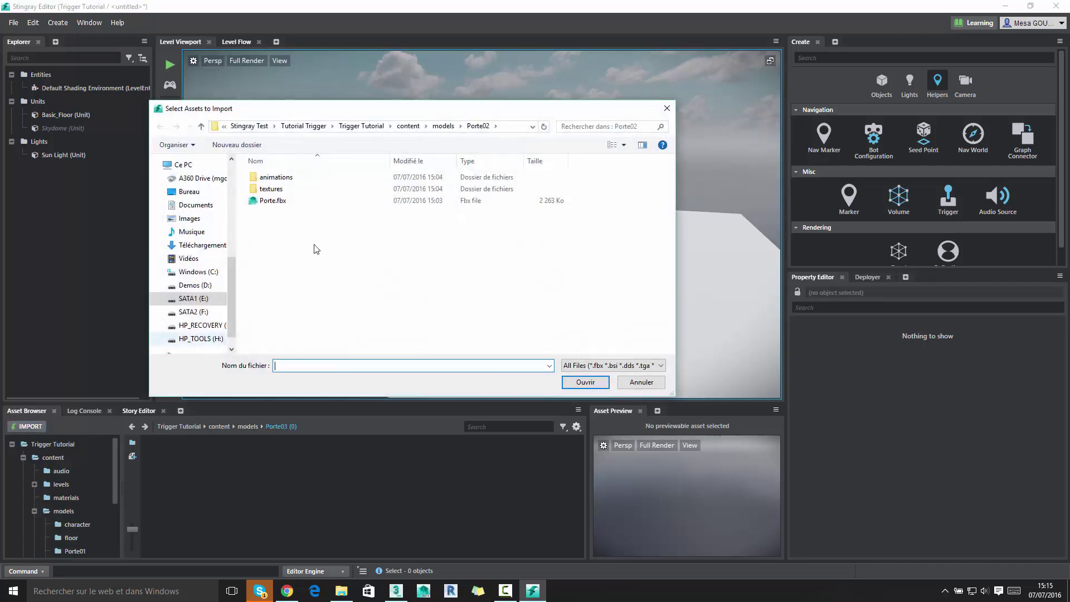
{"action": "double_click", "coordinate": [271, 224]}
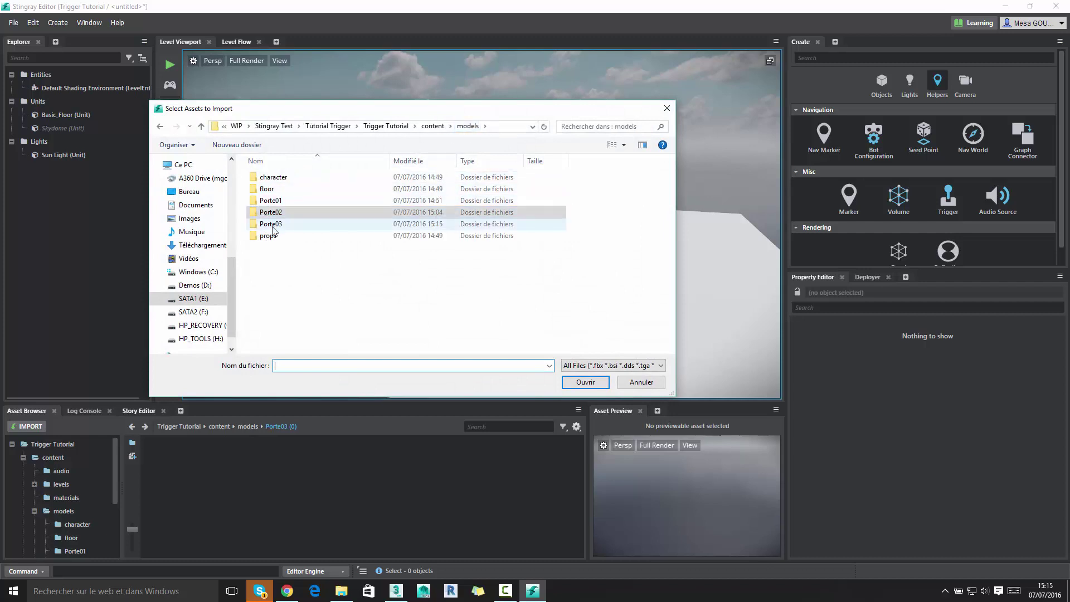
{"action": "left_click", "coordinate": [274, 178]}
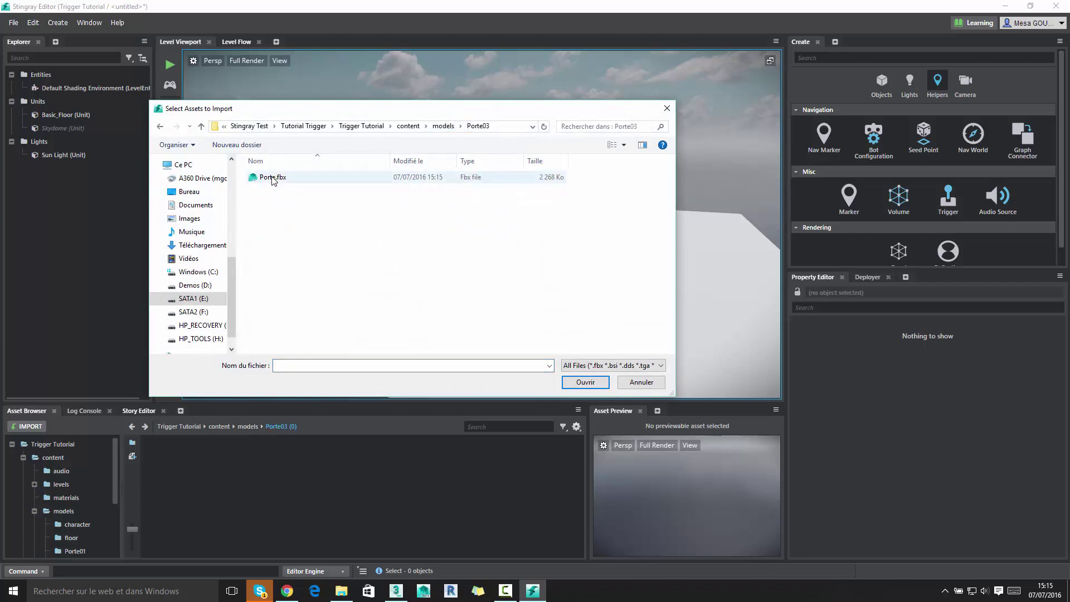
{"action": "left_click", "coordinate": [602, 382]}
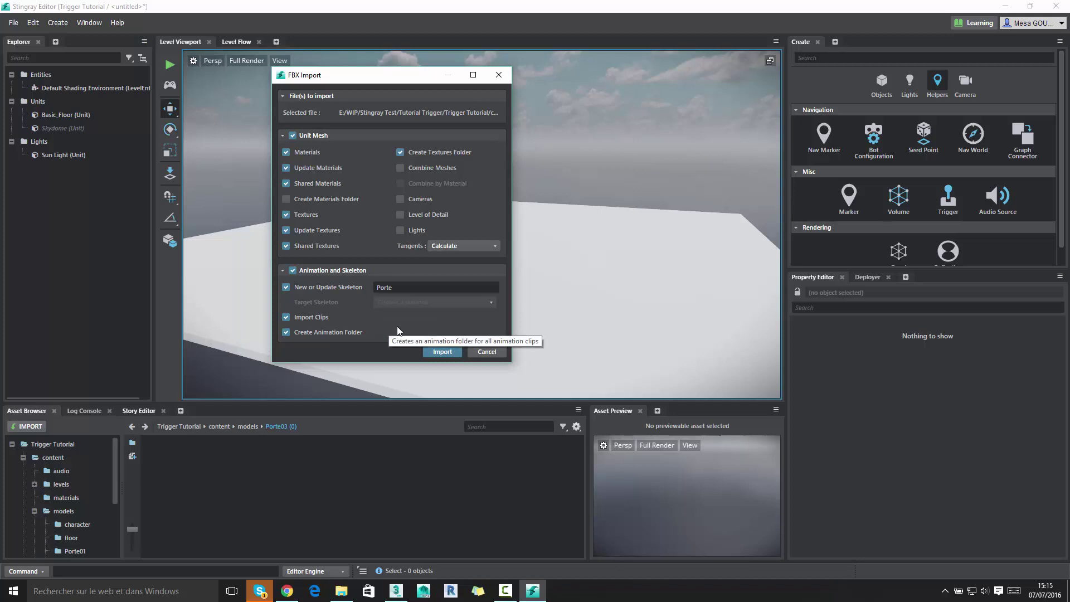
{"action": "left_click", "coordinate": [443, 353]}
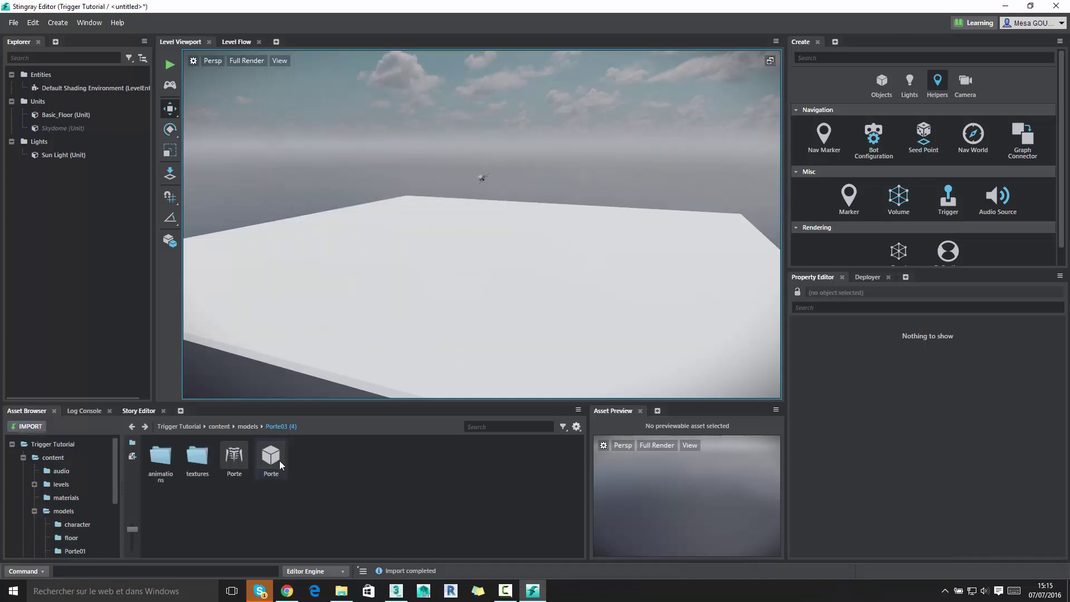
{"action": "left_click", "coordinate": [273, 458]}
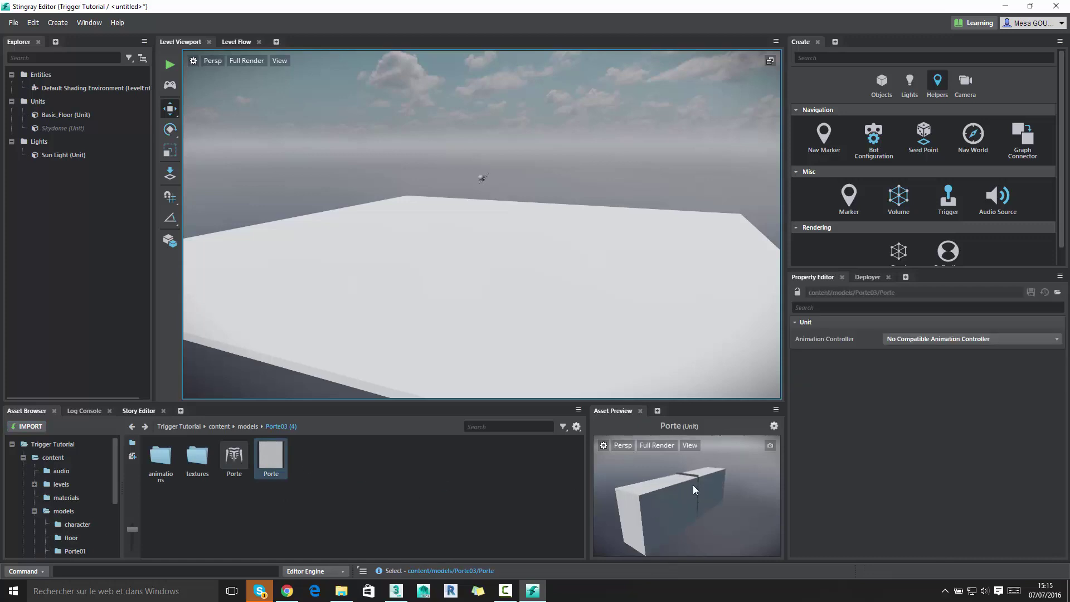
{"action": "double_click", "coordinate": [174, 463]}
{"action": "left_click", "coordinate": [170, 456]}
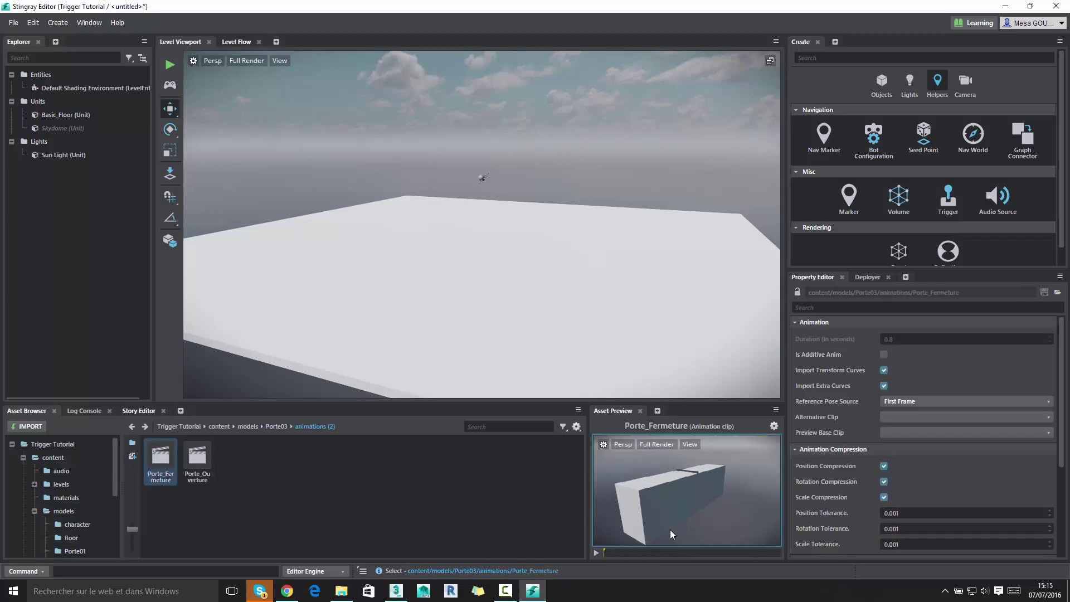
{"action": "left_click", "coordinate": [596, 553]}
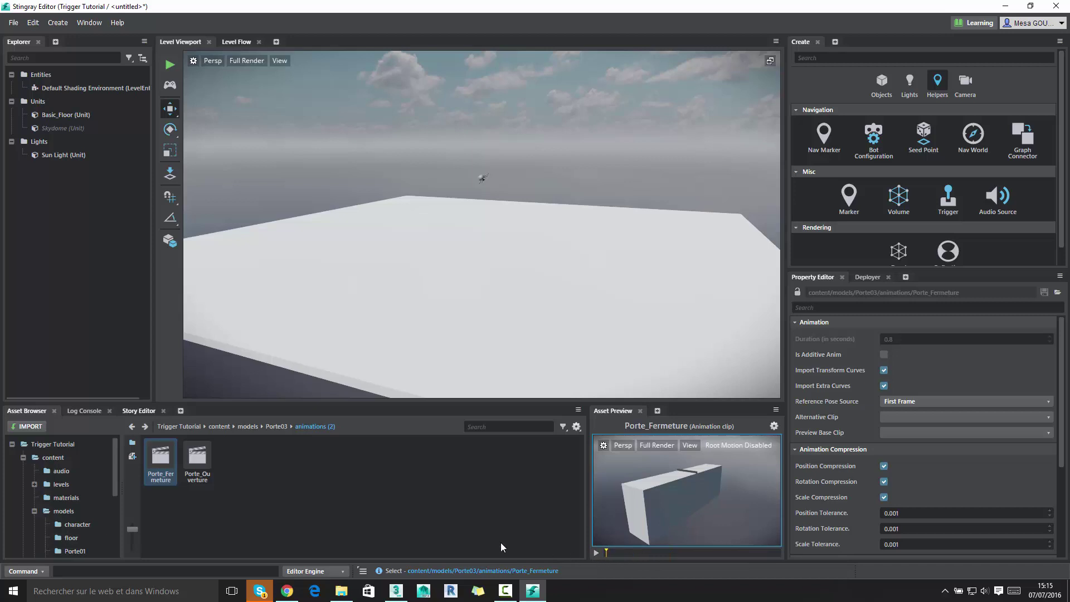
{"action": "left_click", "coordinate": [278, 427]}
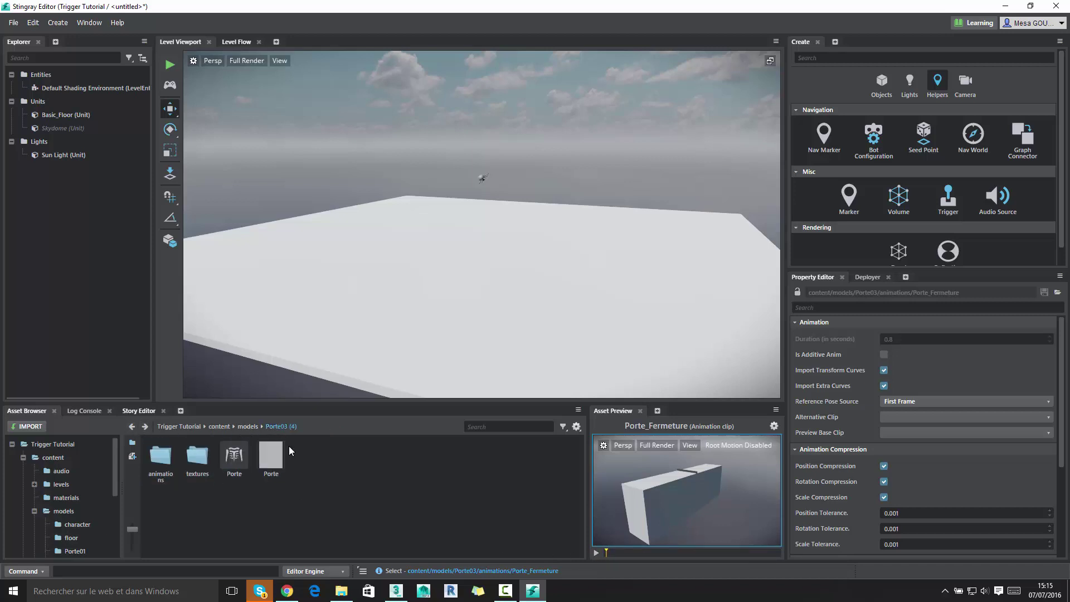
{"action": "left_click", "coordinate": [272, 457]}
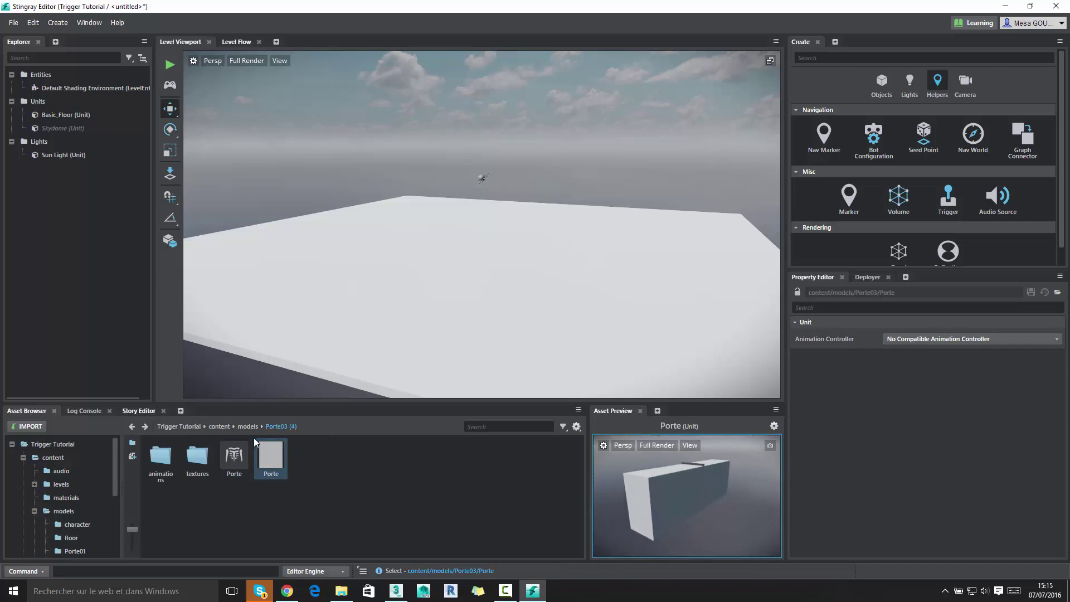
- In the Porte unit editor, uncheck Visible and Cast Shadows on the Trigger mesh
{"action": "double_click", "coordinate": [276, 452]}
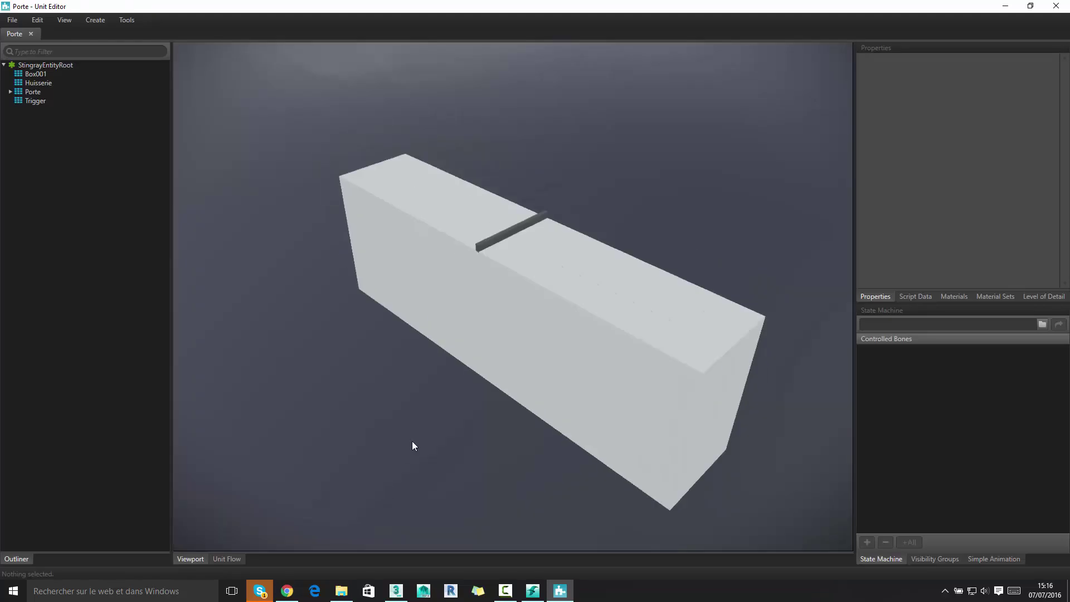
{"action": "left_click_drag", "start_coordinate": [531, 300], "coordinate": [346, 268], "text": "alt"}
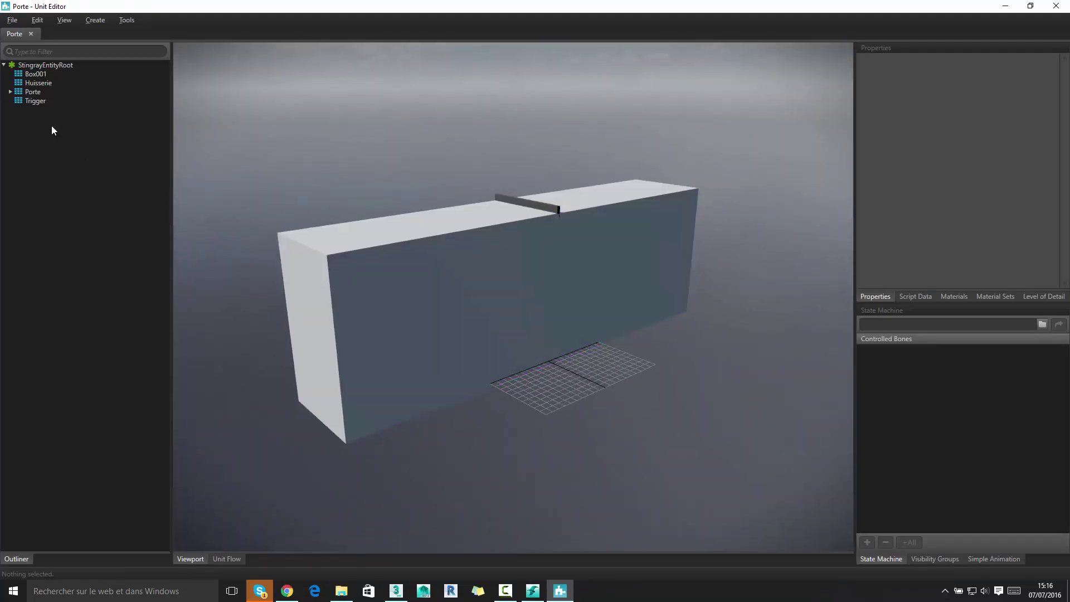
{"action": "left_click", "coordinate": [385, 246]}
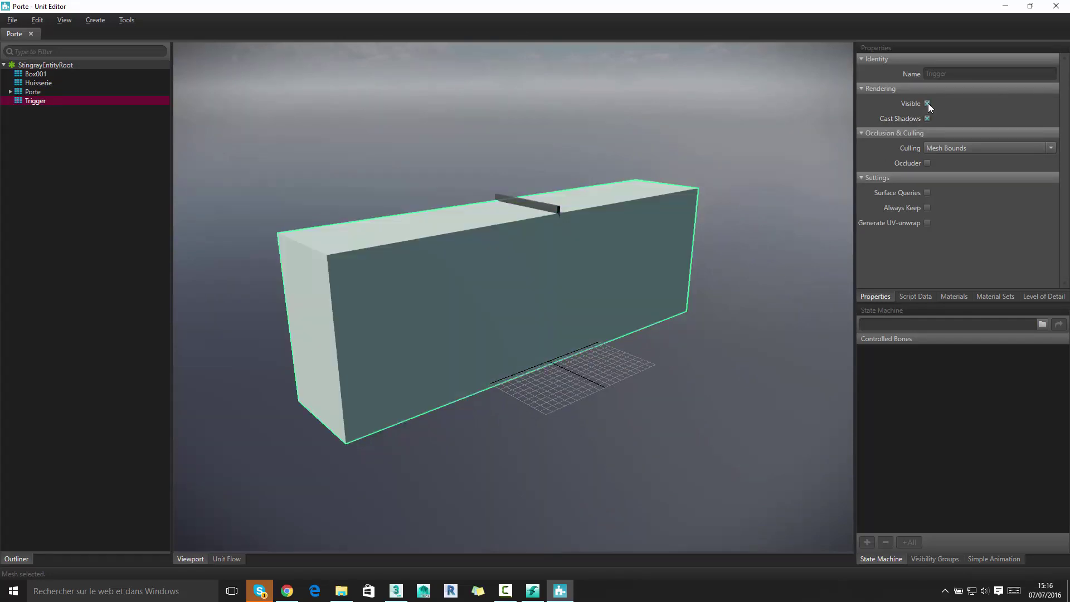
{"action": "left_click", "coordinate": [928, 104]}
{"action": "left_click", "coordinate": [927, 118]}
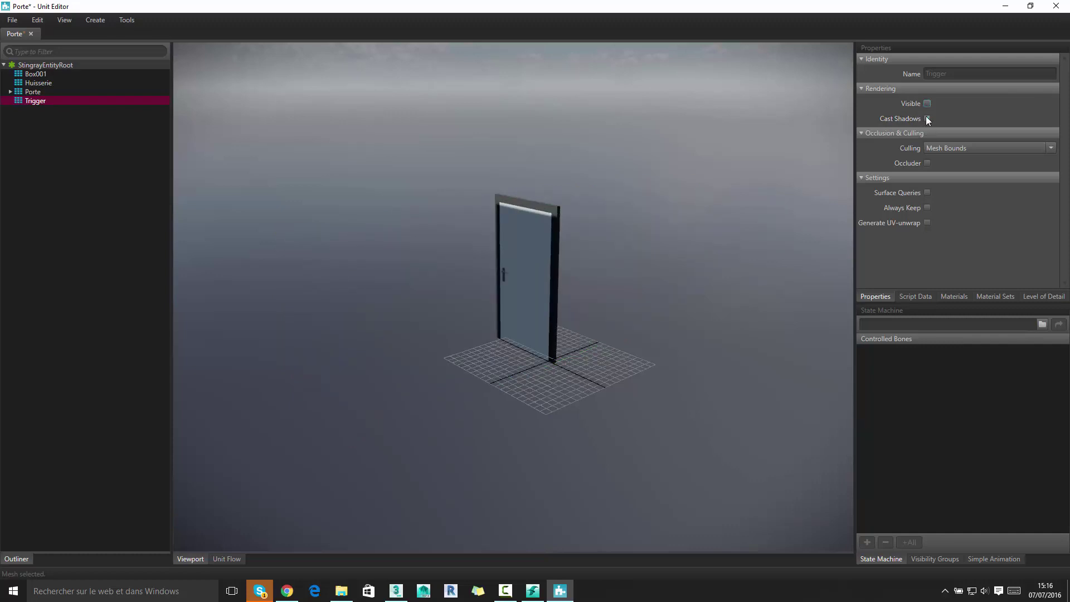
{"action": "scroll", "coordinate": [572, 330], "scroll_direction": "up", "scroll_amount": 2}
{"action": "scroll", "coordinate": [563, 328], "scroll_direction": "up", "scroll_amount": 2}
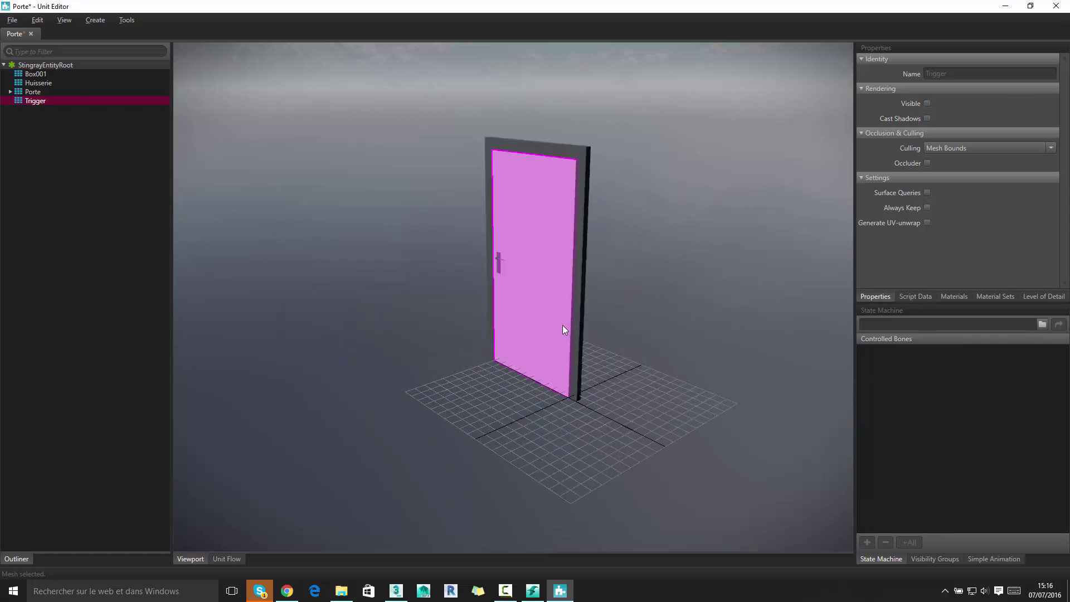
- Give Trigger a physics actor with box shape and character_trigger template
{"action": "right_click", "coordinate": [49, 100]}
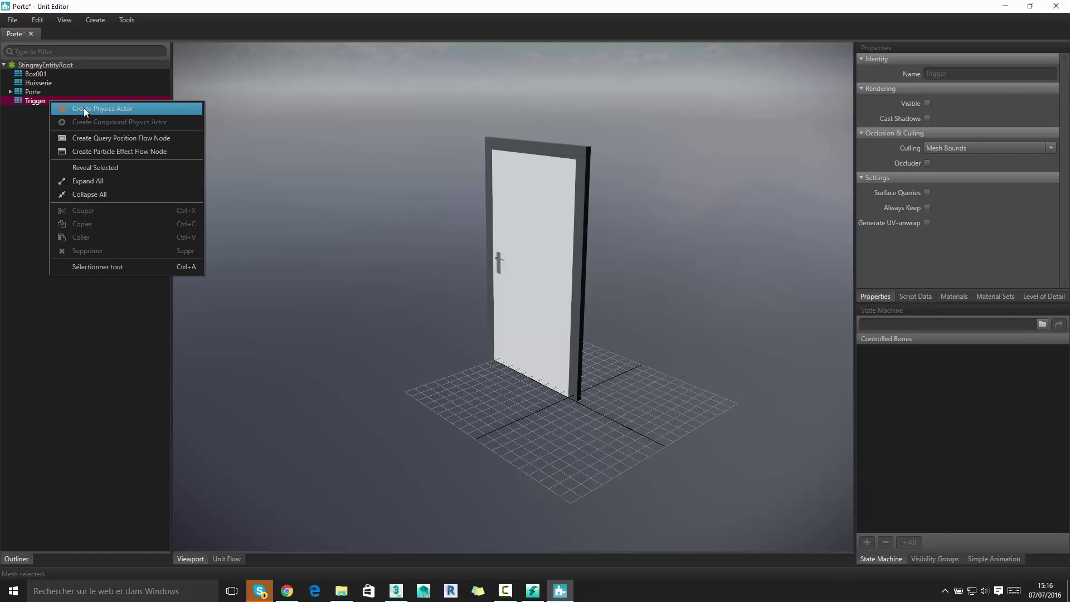
{"action": "left_click", "coordinate": [84, 109]}
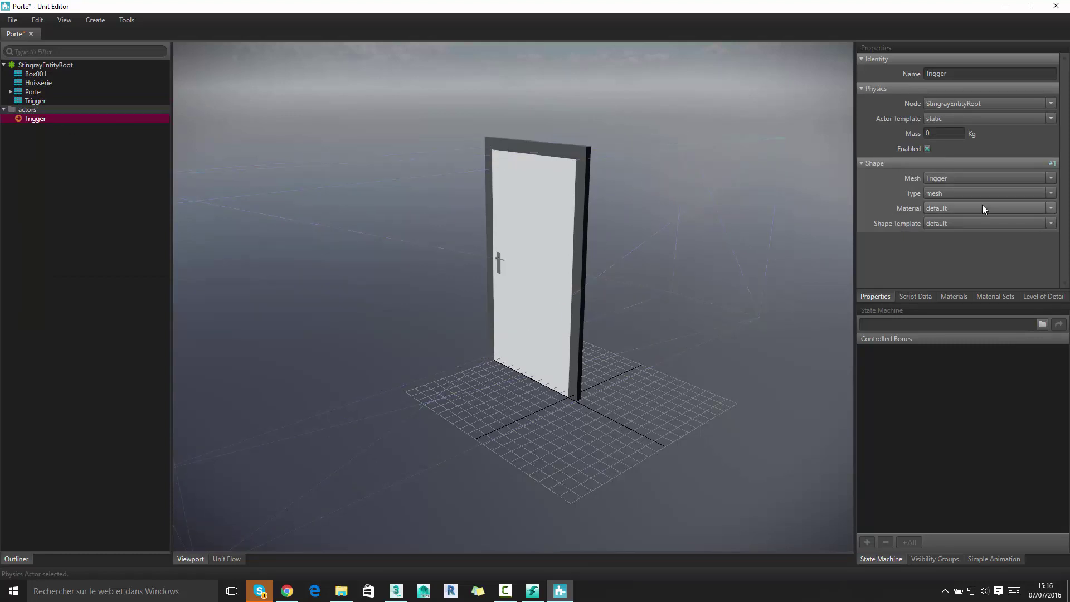
{"action": "left_click", "coordinate": [939, 193]}
{"action": "left_click", "coordinate": [944, 208]}
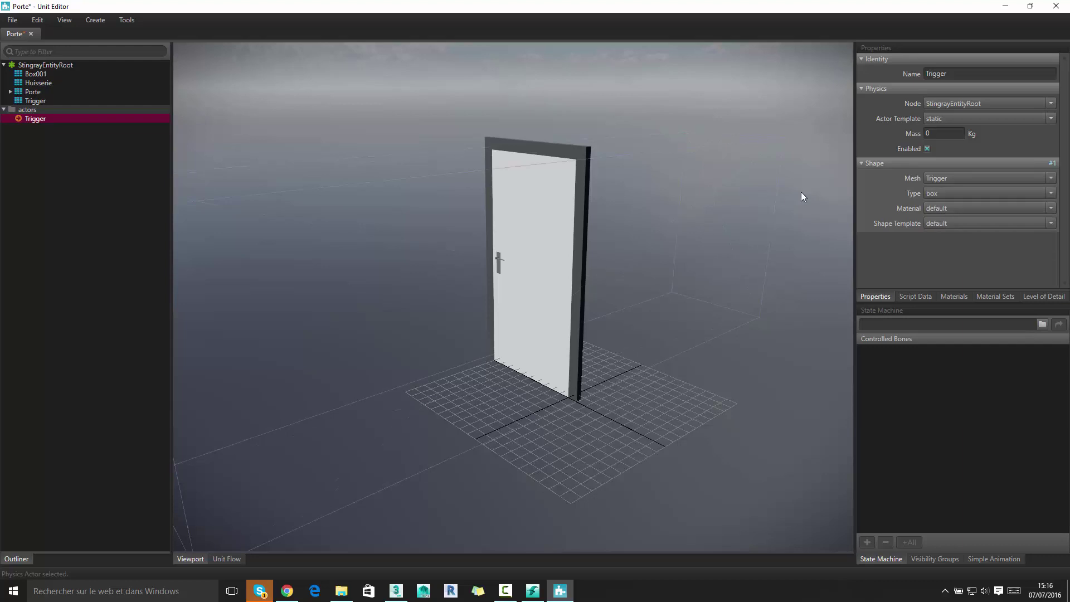
{"action": "left_click", "coordinate": [978, 223]}
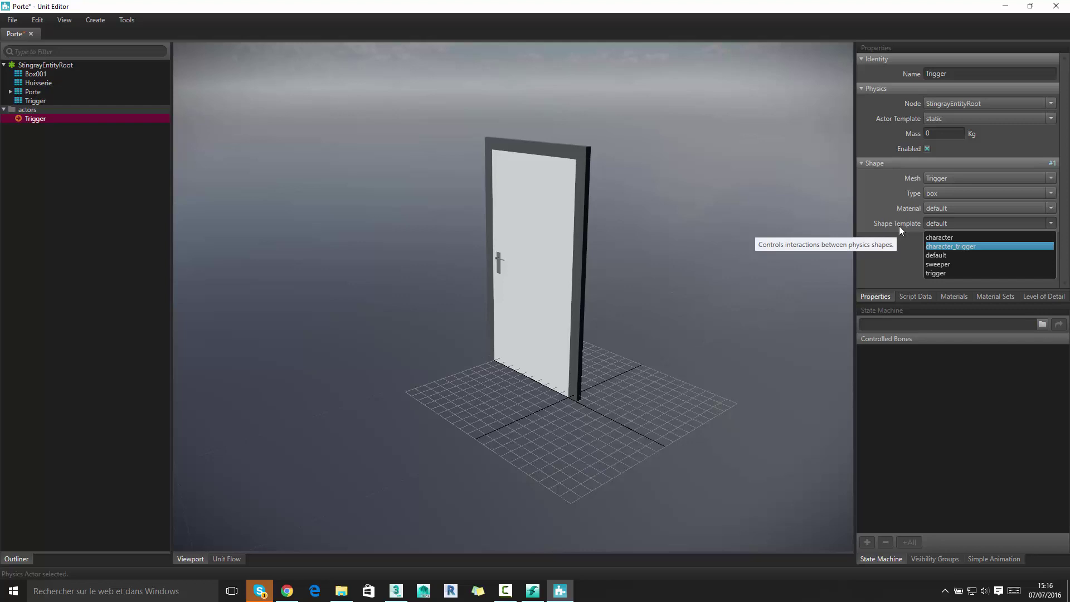
{"action": "left_click", "coordinate": [952, 246]}
{"action": "mouse_move", "coordinate": [505, 295]}
{"action": "middle_mouse_down", "text": "alt"}
{"action": "mouse_move", "coordinate": [555, 280]}
{"action": "mouse_move", "coordinate": [588, 251]}
{"action": "middle_mouse_up", "text": "alt"}
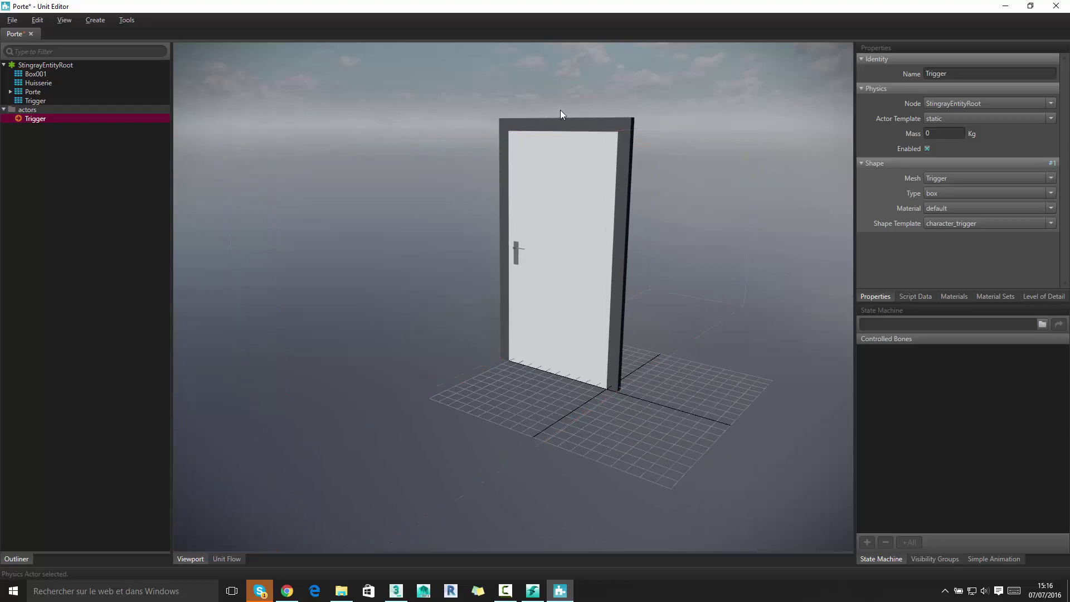
{"action": "left_click", "coordinate": [561, 120]}
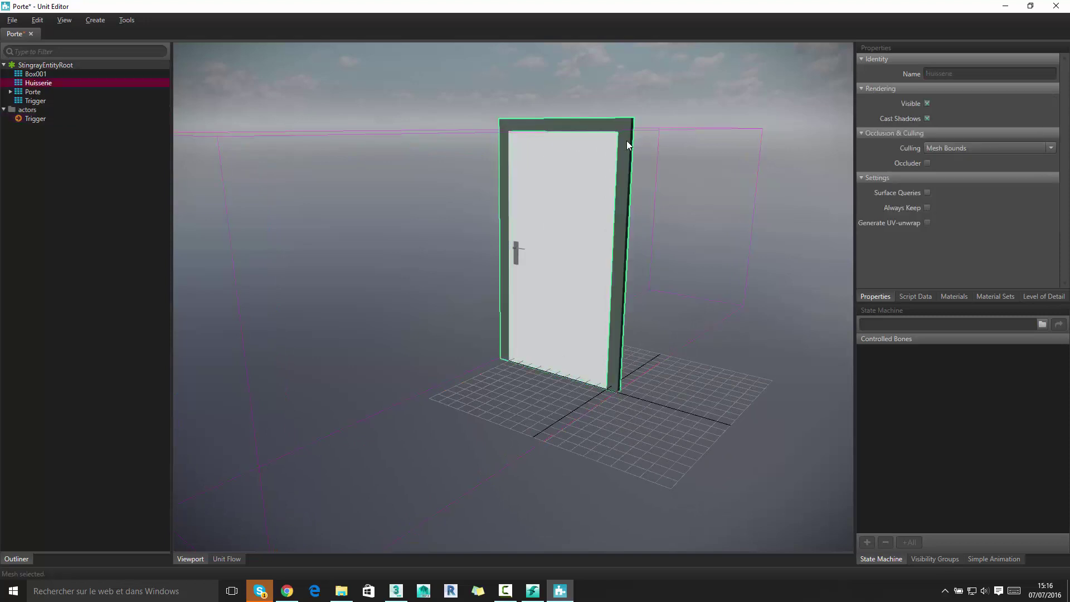
- Create physics actors for Huisserie and Porte, setting Porte's actor template to keyframed
{"action": "right_click", "coordinate": [48, 84]}
{"action": "left_click", "coordinate": [92, 91]}
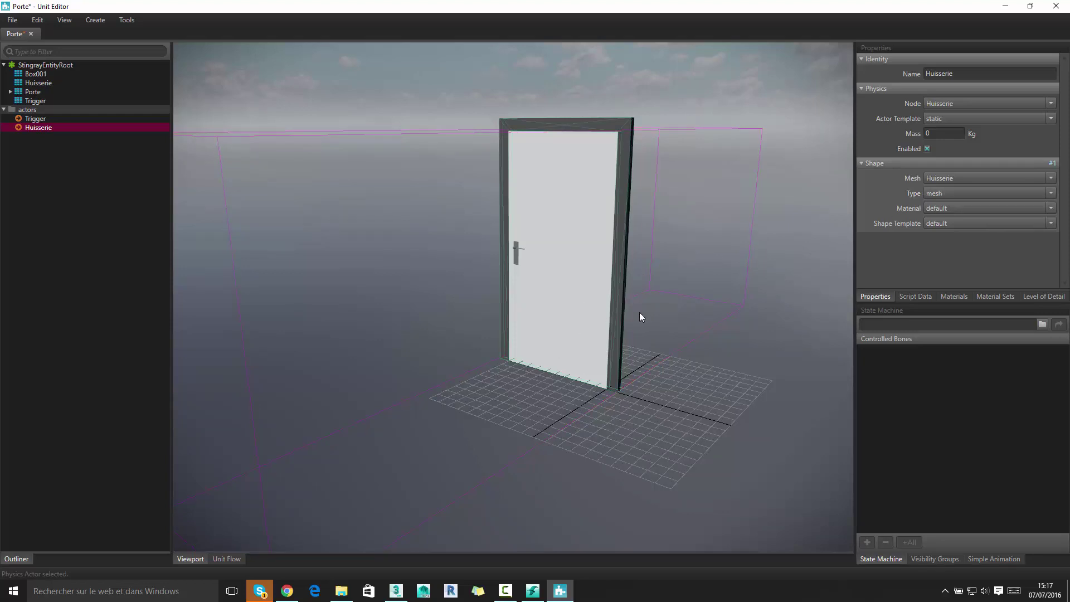
{"action": "left_click", "coordinate": [37, 94]}
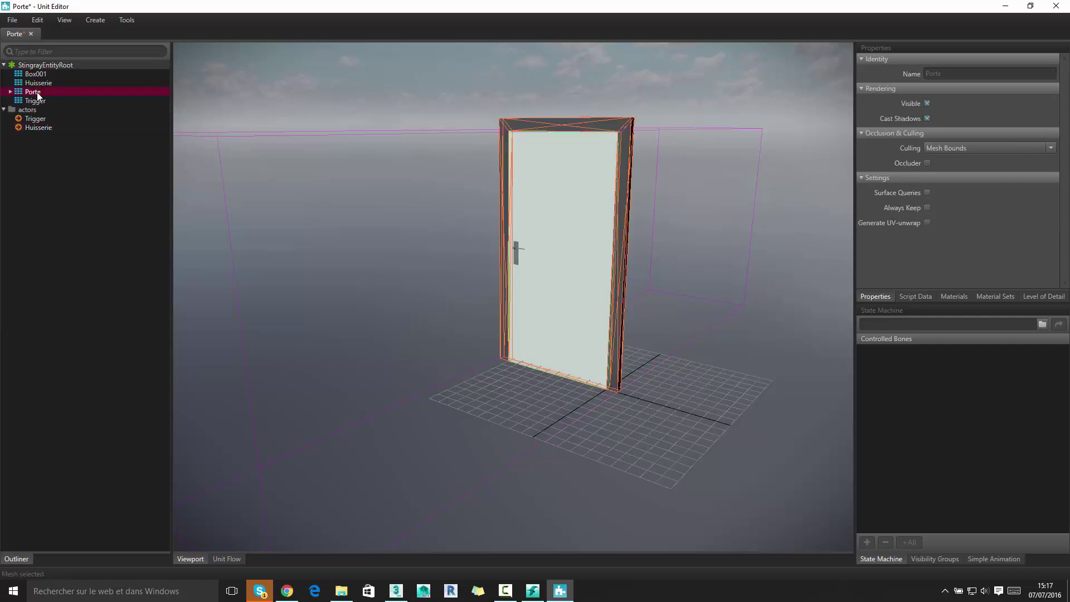
{"action": "right_click", "coordinate": [38, 93]}
{"action": "left_click", "coordinate": [62, 100]}
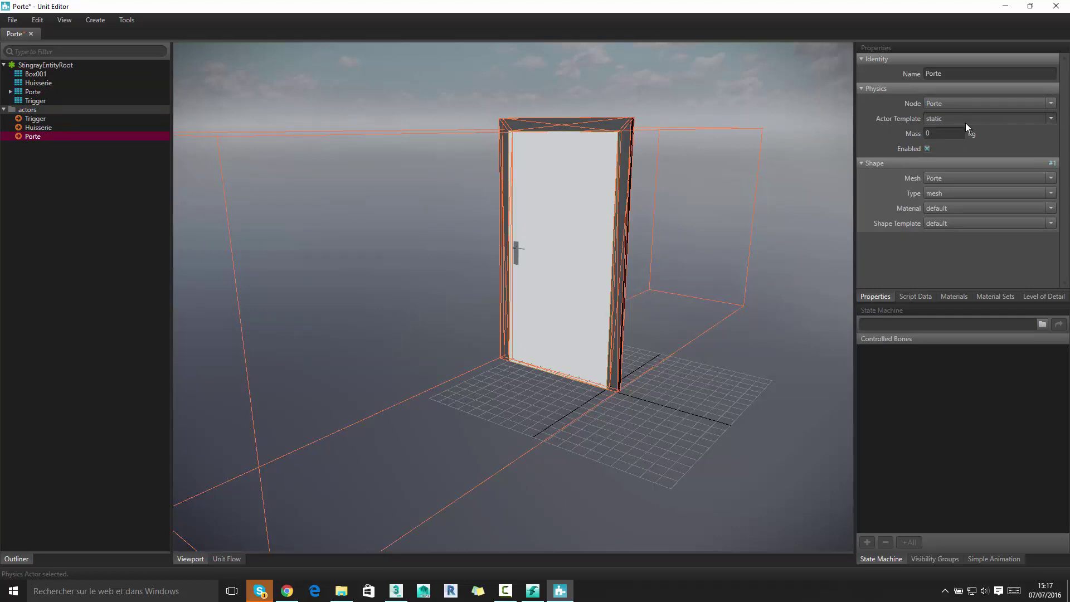
{"action": "left_click", "coordinate": [965, 122]}
{"action": "left_click", "coordinate": [933, 143]}
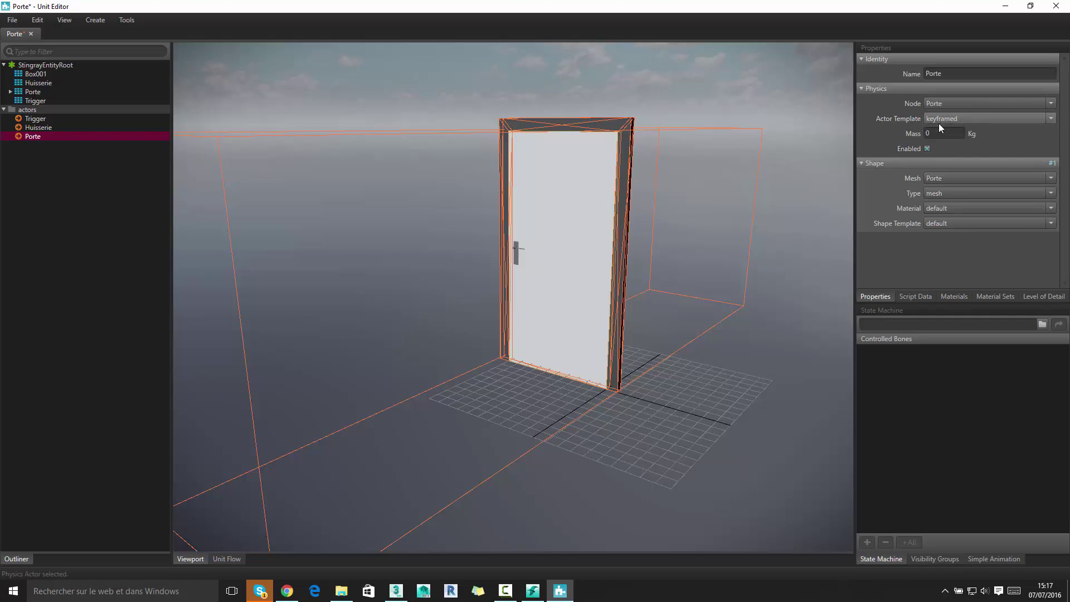
{"action": "mouse_move", "coordinate": [666, 267]}
{"action": "left_mouse_down", "text": "alt"}
{"action": "mouse_move", "coordinate": [568, 310]}
{"action": "mouse_move", "coordinate": [570, 294]}
{"action": "left_mouse_up", "text": "alt"}
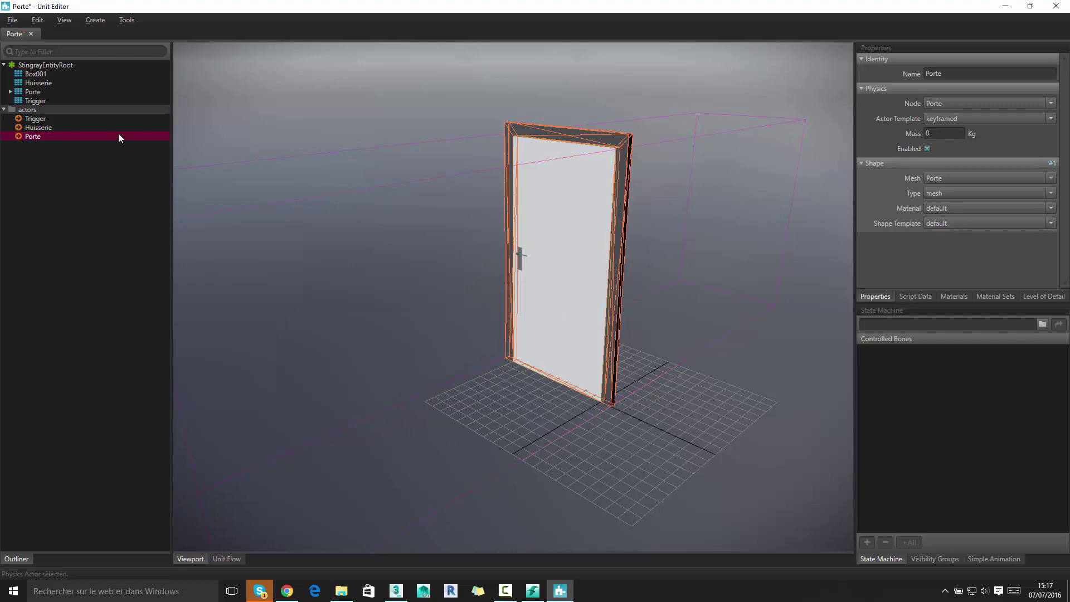
{"action": "left_click", "coordinate": [36, 119]}
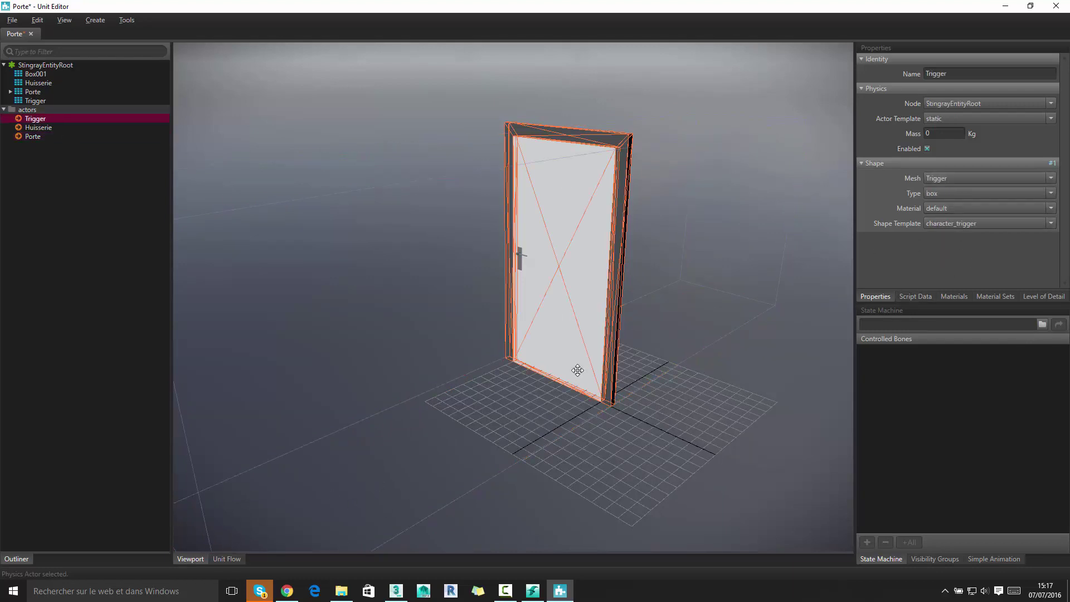
- Check the main editor's Level Flow, then switch the Porte Unit Editor to its empty Unit Flow graph
{"action": "left_click_drag", "start_coordinate": [577, 370], "coordinate": [592, 315], "text": "alt"}
{"action": "left_click", "coordinate": [727, 396]}
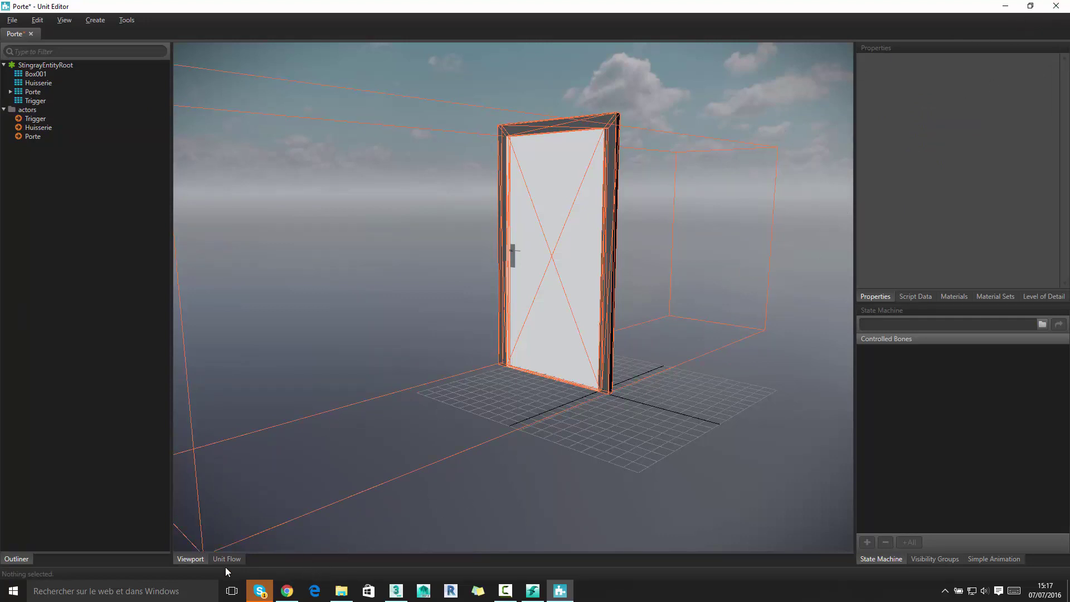
{"action": "left_click", "coordinate": [1009, 7]}
{"action": "left_click", "coordinate": [233, 44]}
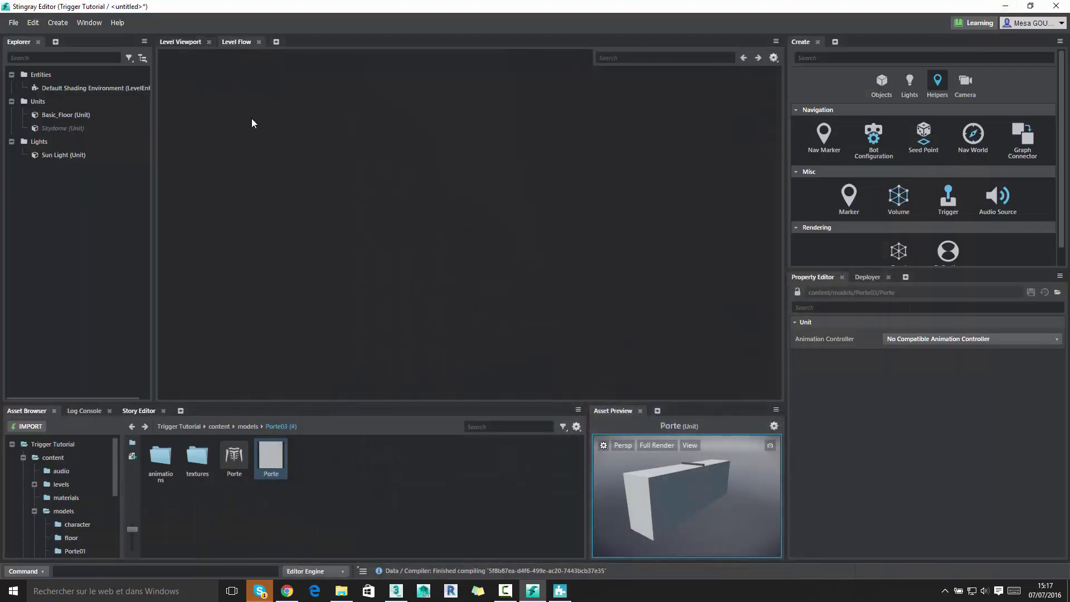
{"action": "left_click", "coordinate": [560, 591]}
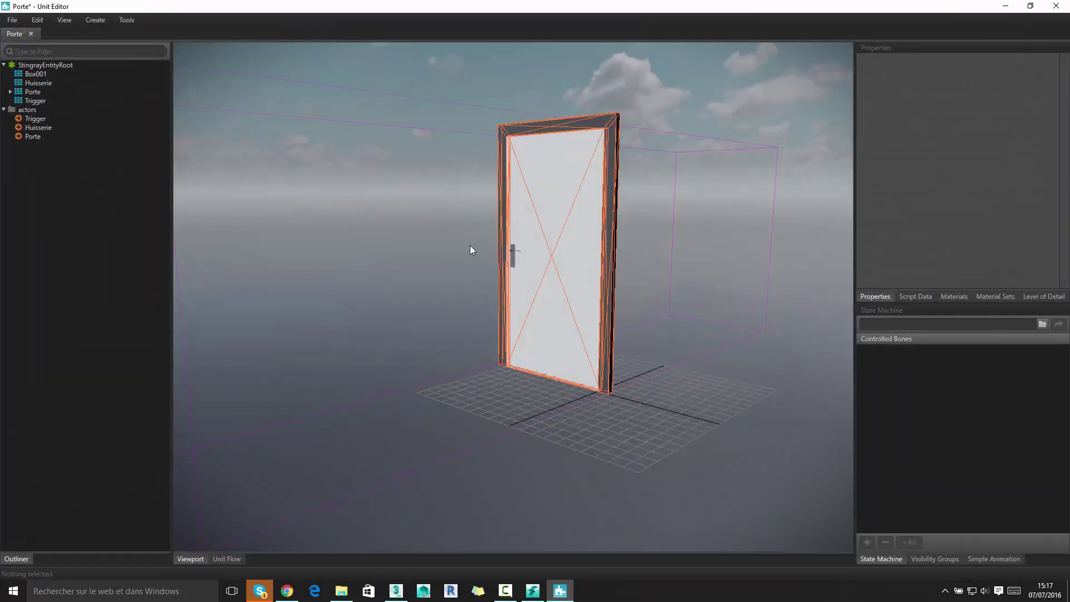
{"action": "left_click", "coordinate": [224, 560]}
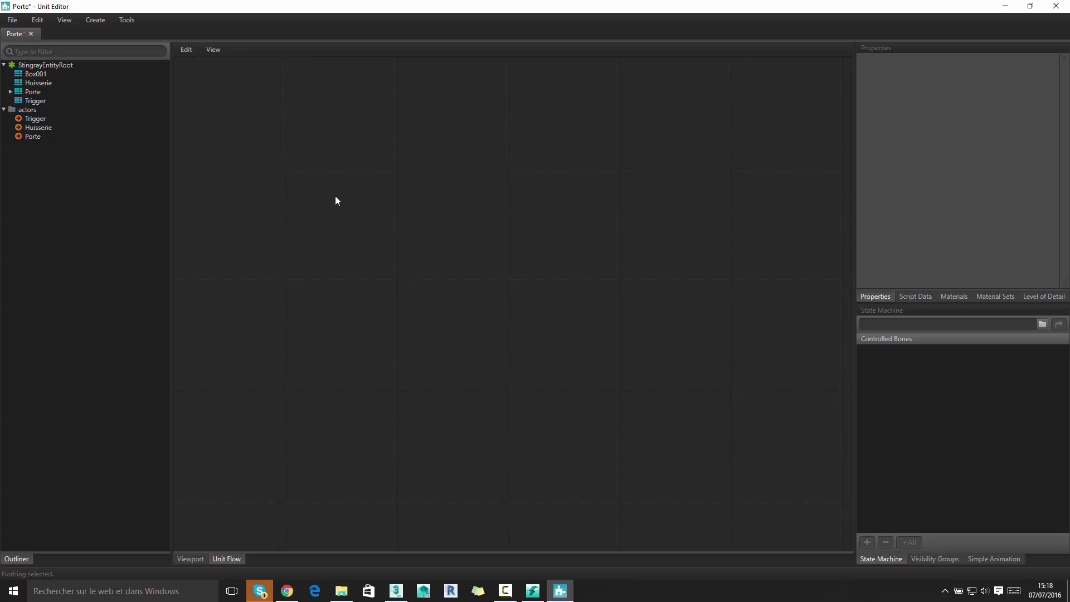
- Add a Physics Trigger node to the Porte flow graph with its Actor set to Trigger
{"action": "right_click", "coordinate": [289, 157]}
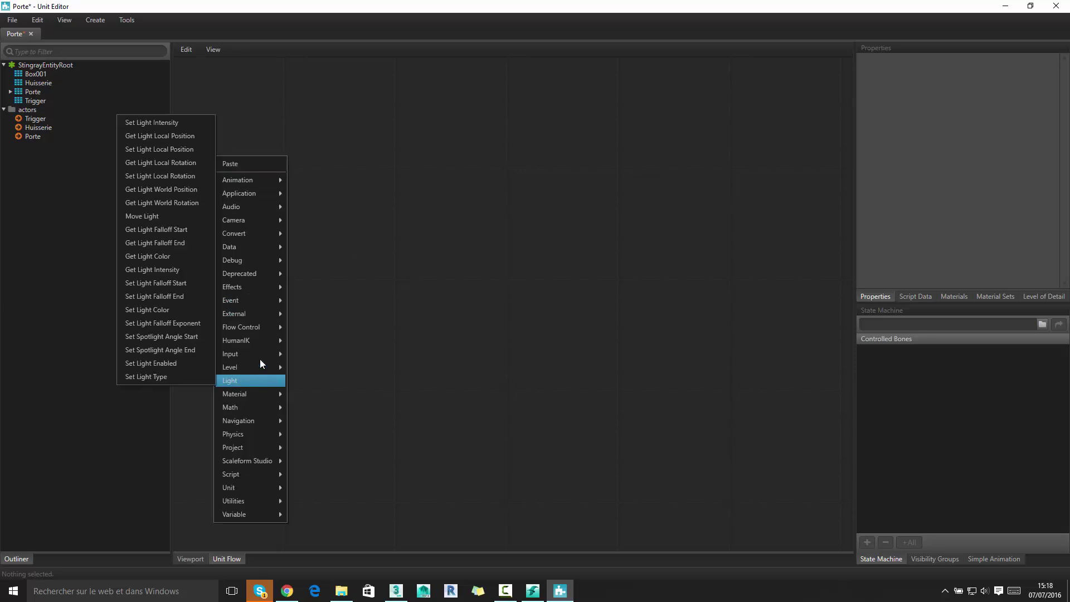
{"action": "mouse_move", "coordinate": [238, 301]}
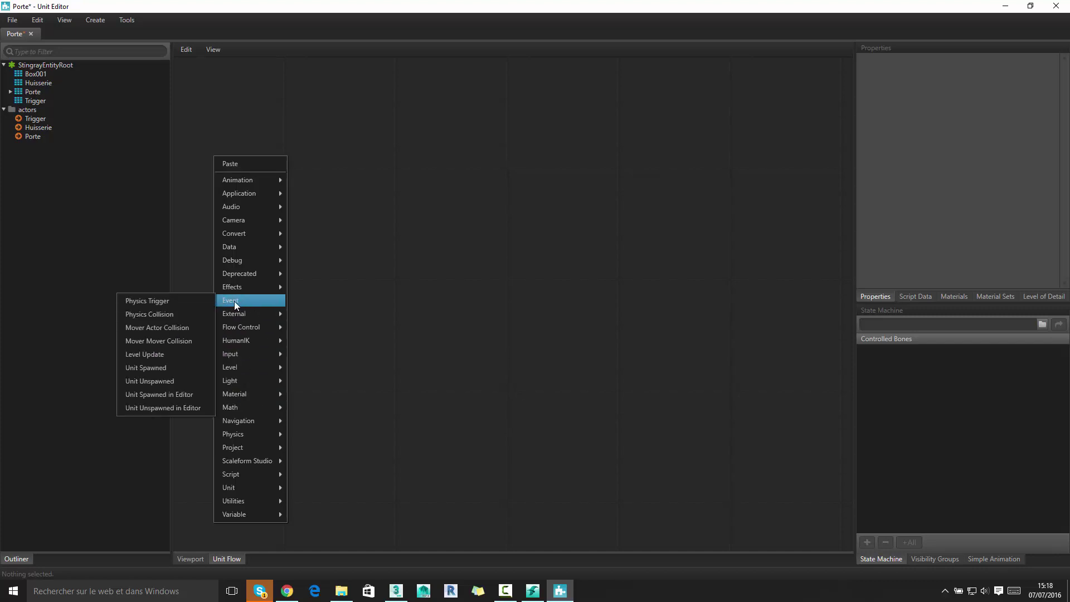
{"action": "left_click", "coordinate": [151, 302]}
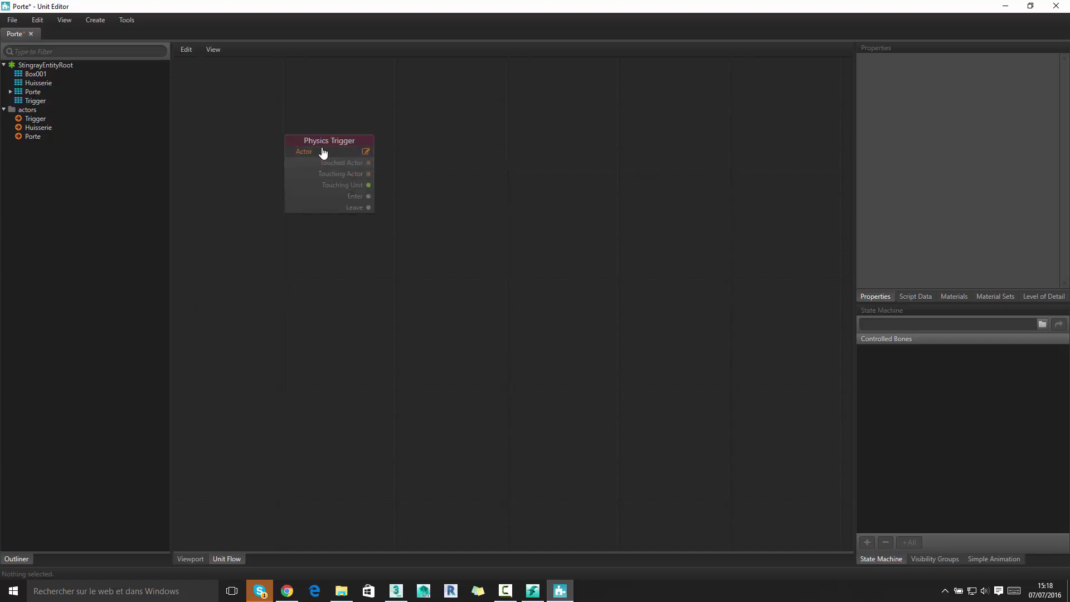
{"action": "left_click_drag", "start_coordinate": [313, 155], "coordinate": [291, 177]}
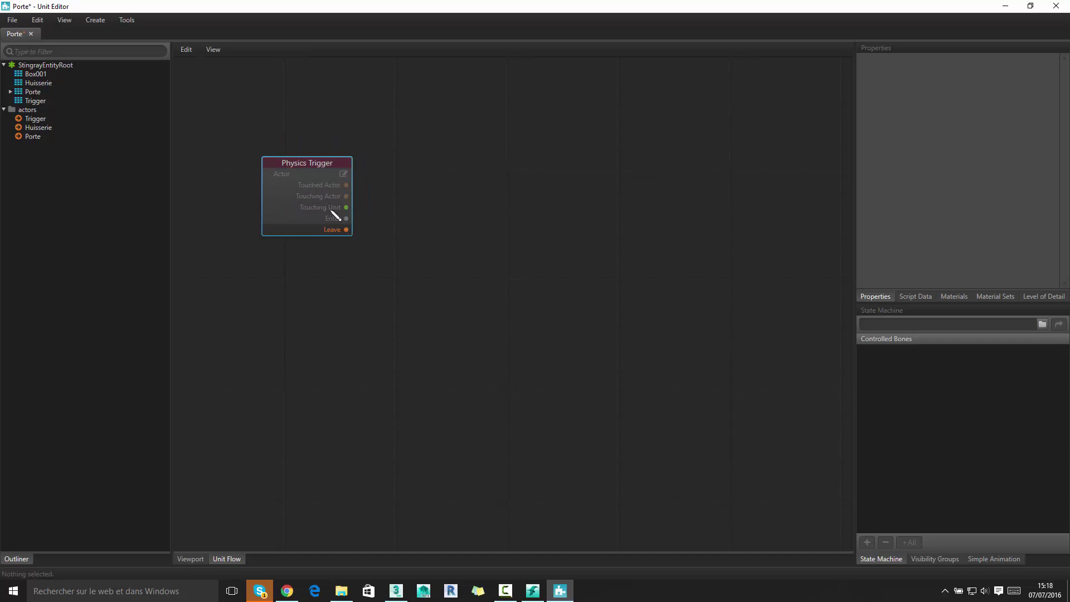
{"action": "left_click", "coordinate": [343, 174]}
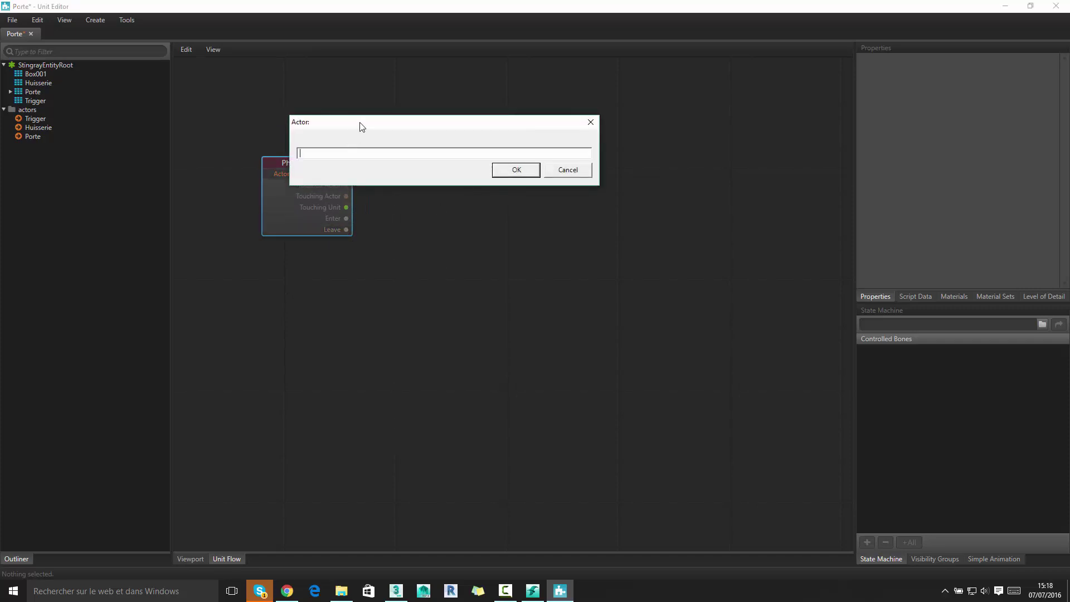
{"action": "left_click_drag", "start_coordinate": [359, 122], "coordinate": [352, 82]}
{"action": "type", "text": "Tri"}
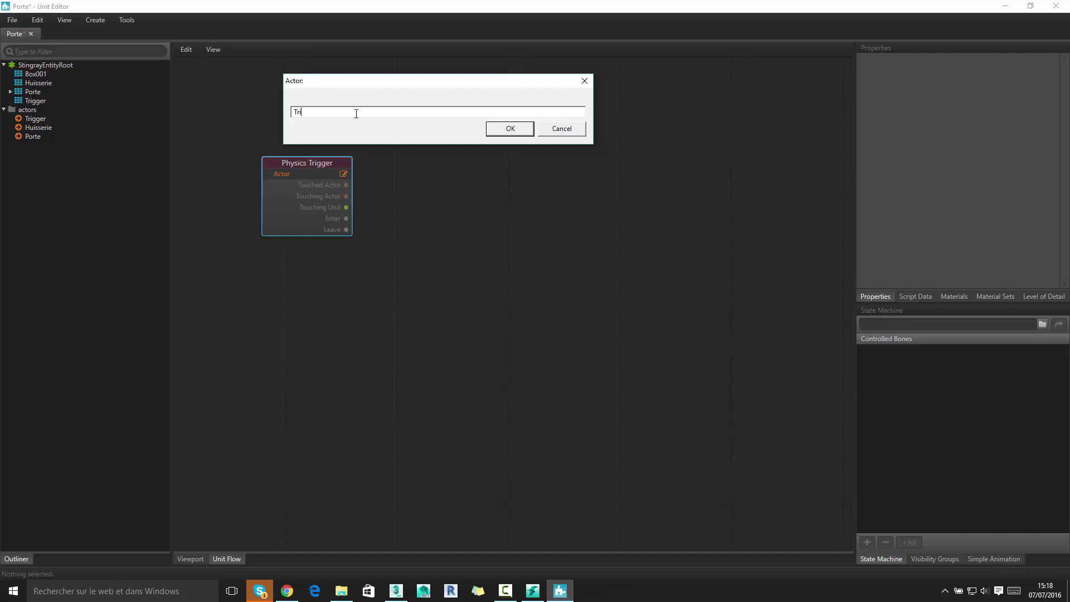
{"action": "type", "text": "gger"}
{"action": "left_click", "coordinate": [509, 129]}
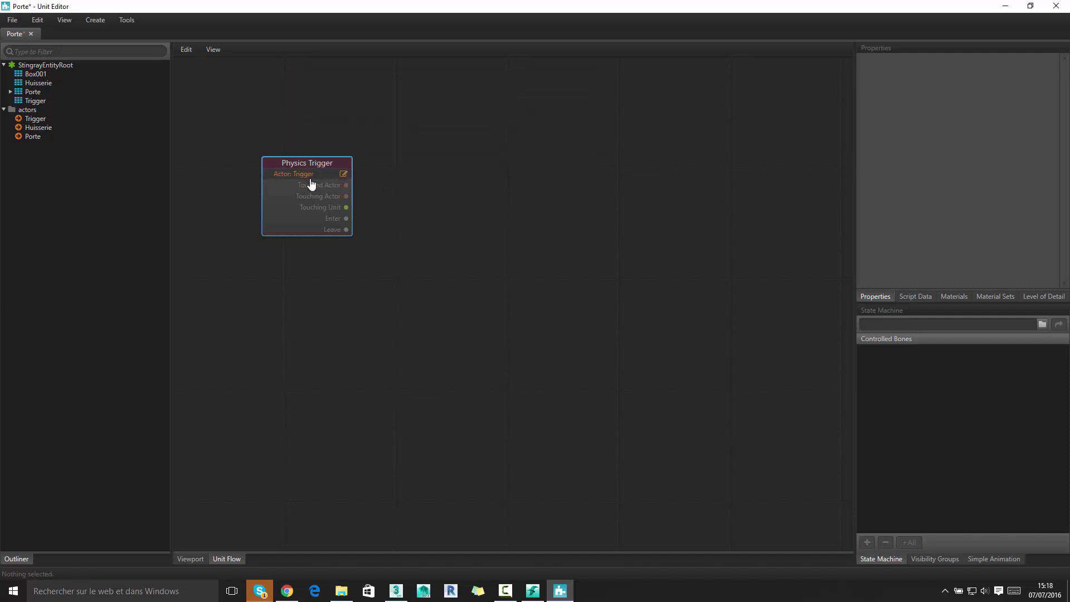
{"action": "left_click_drag", "start_coordinate": [313, 162], "coordinate": [290, 184]}
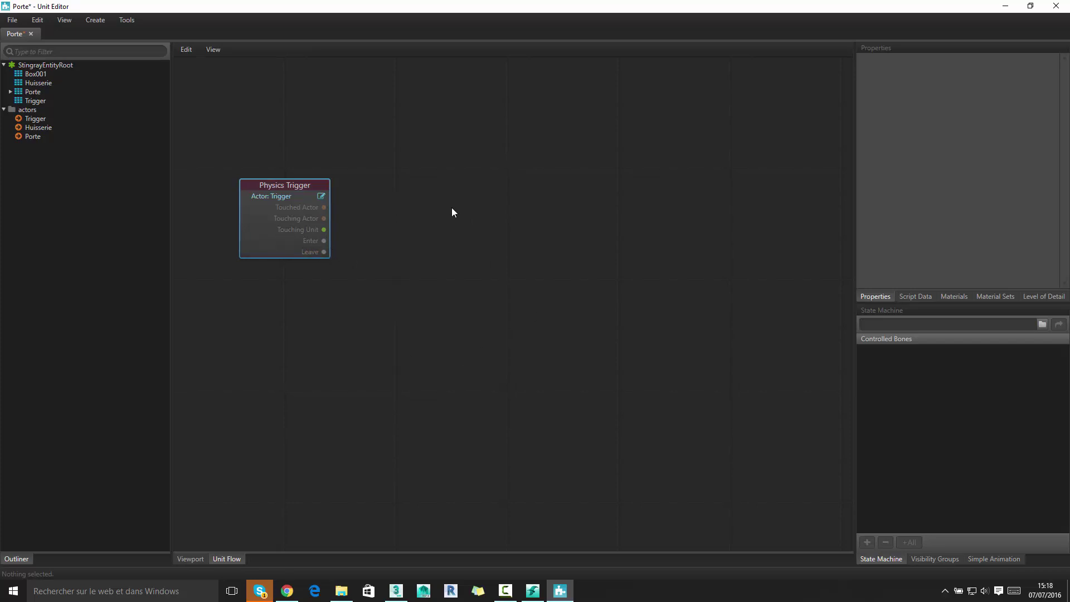
- Add a Play Animation Clip node and wire the trigger's Enter output to its Play input
{"action": "right_click", "coordinate": [449, 174]}
{"action": "mouse_move", "coordinate": [415, 207]}
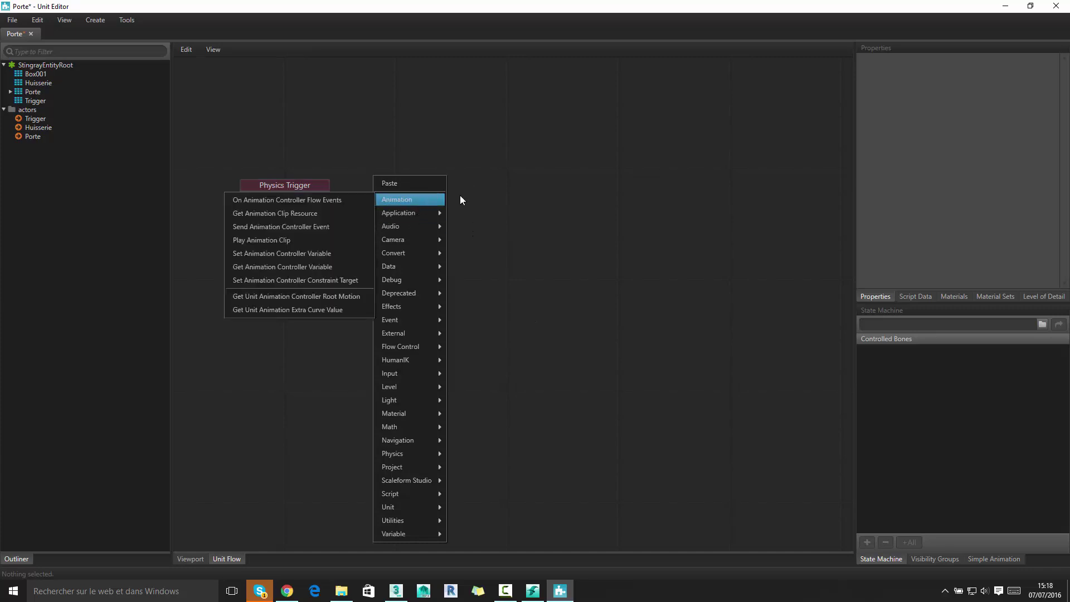
{"action": "left_click", "coordinate": [303, 241]}
{"action": "mouse_move", "coordinate": [488, 78]}
{"action": "left_mouse_down"}
{"action": "mouse_move", "coordinate": [466, 101]}
{"action": "mouse_move", "coordinate": [480, 78]}
{"action": "left_mouse_up"}
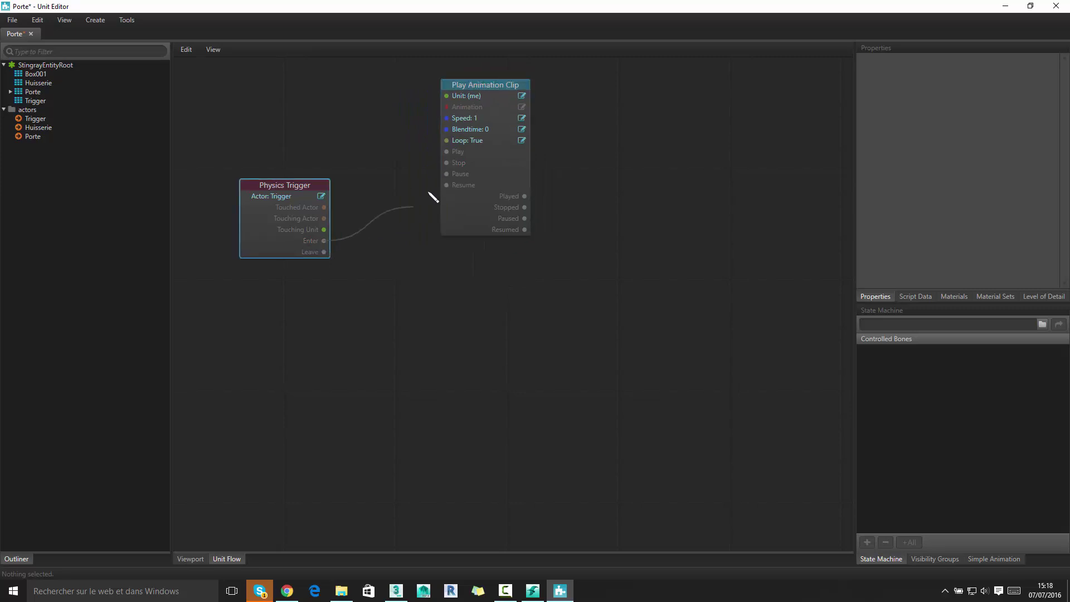
{"action": "left_click_drag", "start_coordinate": [324, 241], "coordinate": [447, 151]}
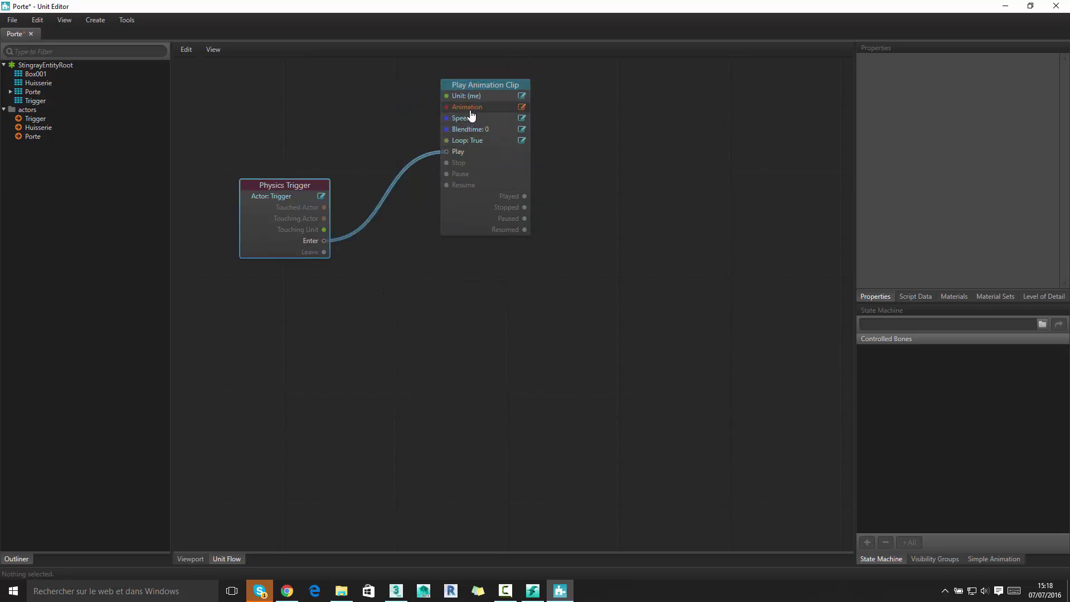
- Set the clip node's Animation to Porte03 Porte_Ouverture
{"action": "left_click", "coordinate": [522, 108]}
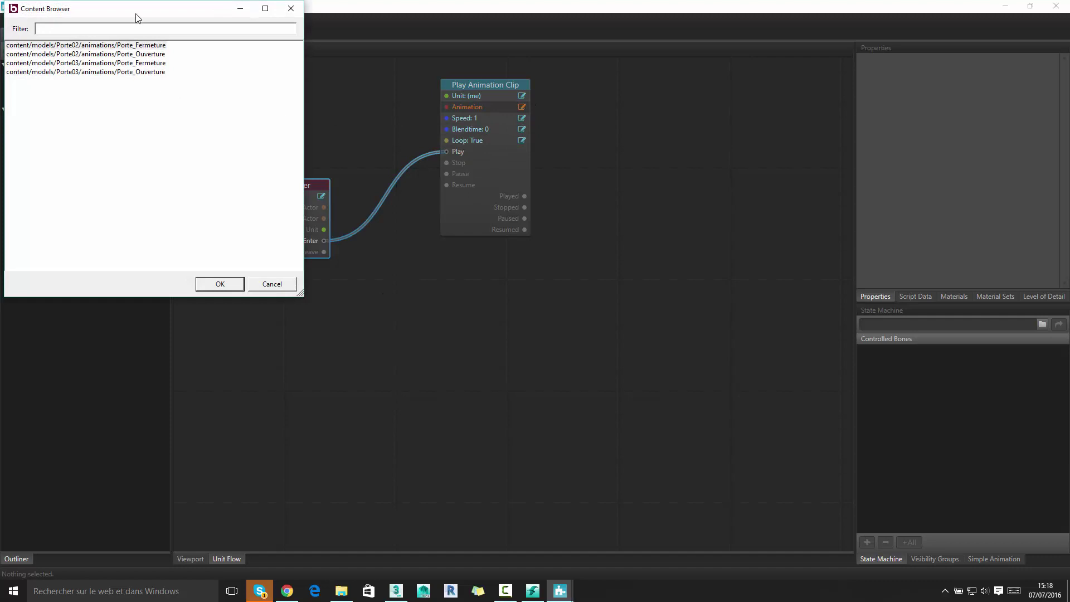
{"action": "left_click_drag", "start_coordinate": [138, 17], "coordinate": [222, 79]}
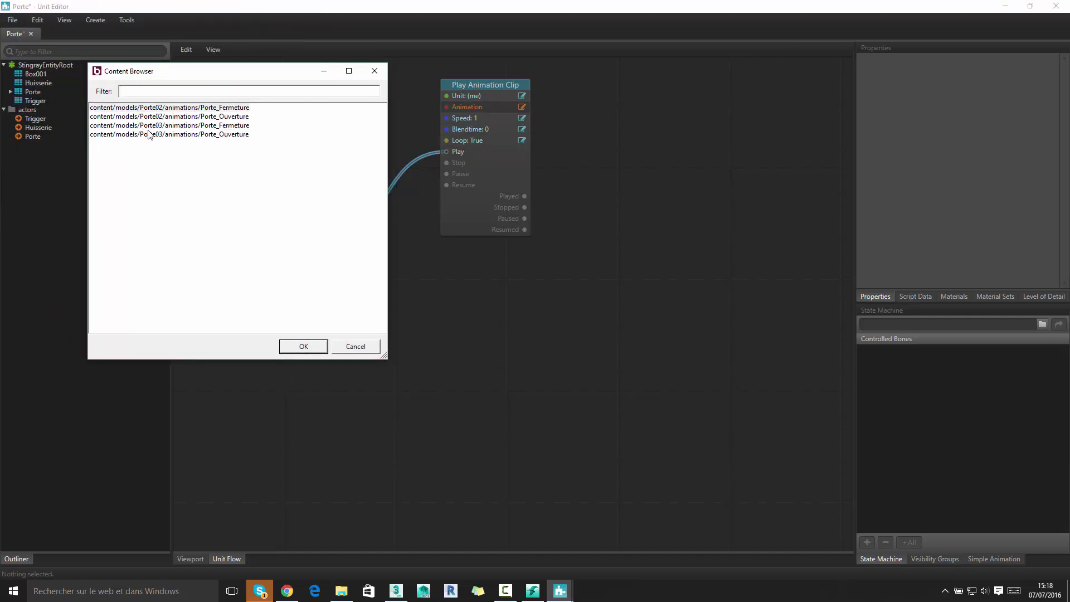
{"action": "left_click", "coordinate": [159, 126]}
{"action": "left_click", "coordinate": [231, 135]}
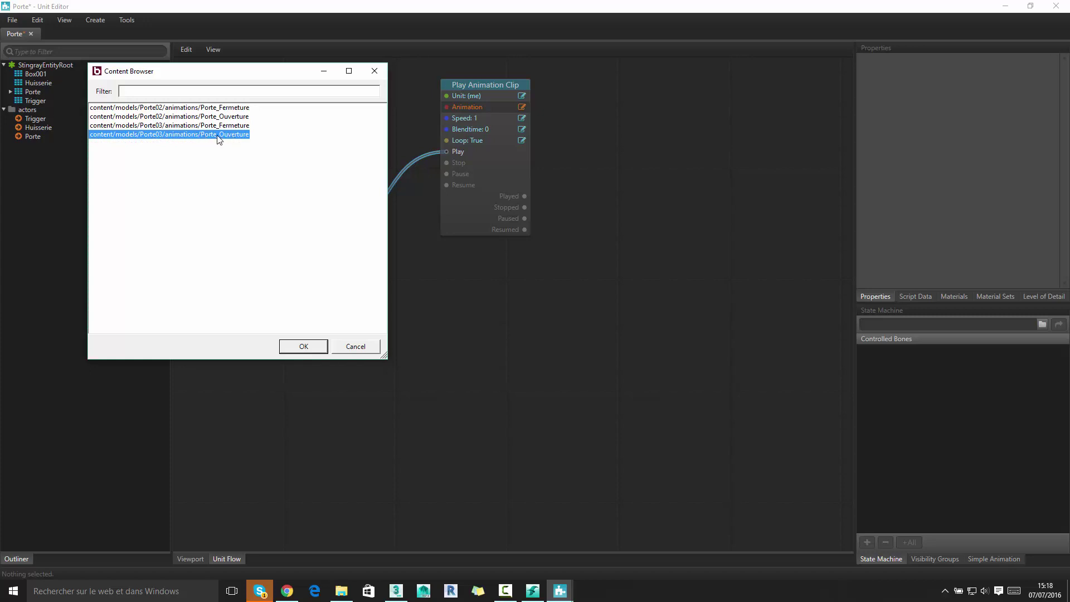
{"action": "left_click", "coordinate": [302, 347]}
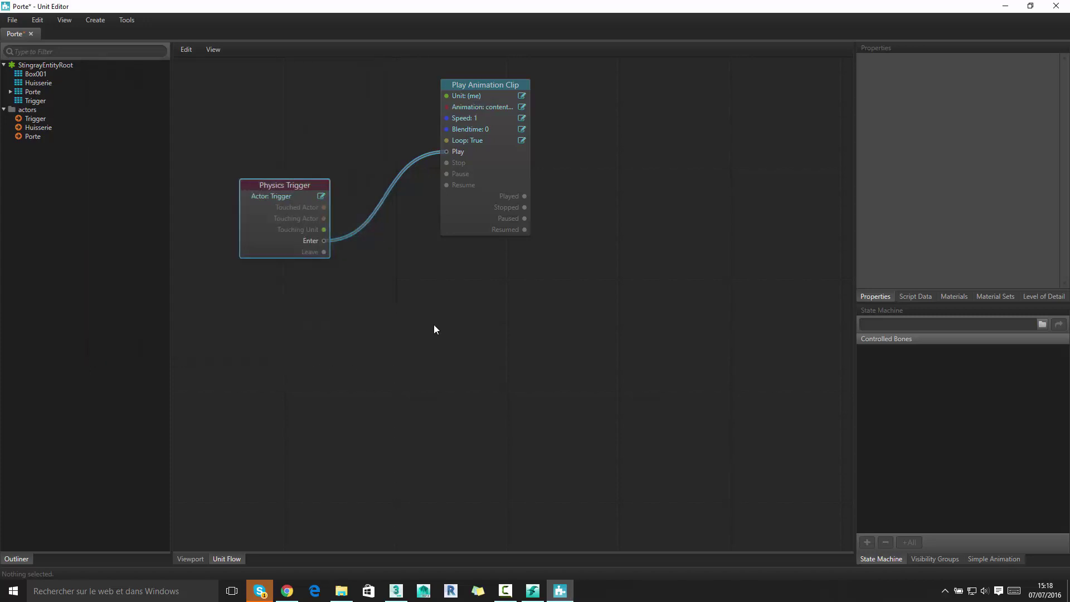
- Duplicate the Play Animation Clip node with copy and paste
{"action": "left_click", "coordinate": [484, 82]}
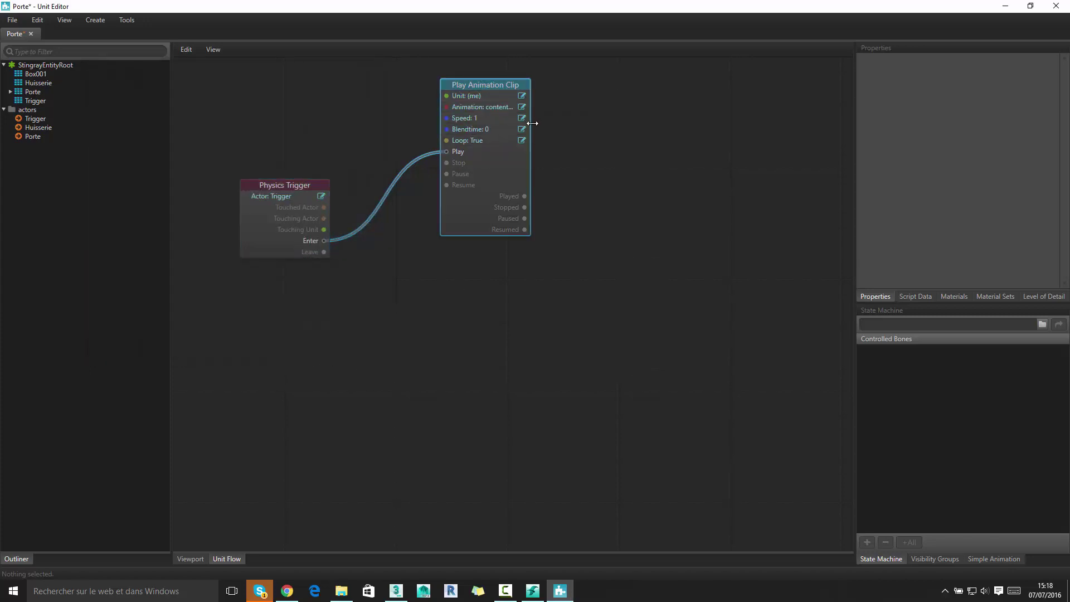
{"action": "key", "text": "ctrl+c"}
{"action": "key", "text": "ctrl+v"}
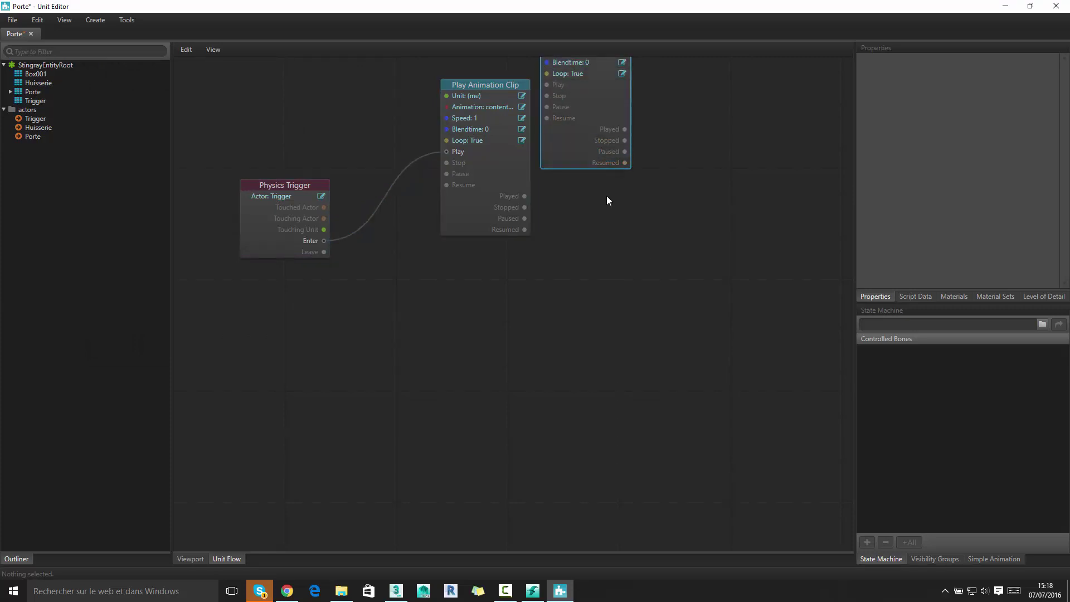
- Move the duplicate clip node below the opening-animation node
{"action": "scroll", "coordinate": [570, 140], "scroll_direction": "down", "scroll_amount": 5}
{"action": "scroll", "coordinate": [571, 140], "scroll_direction": "up", "scroll_amount": 5}
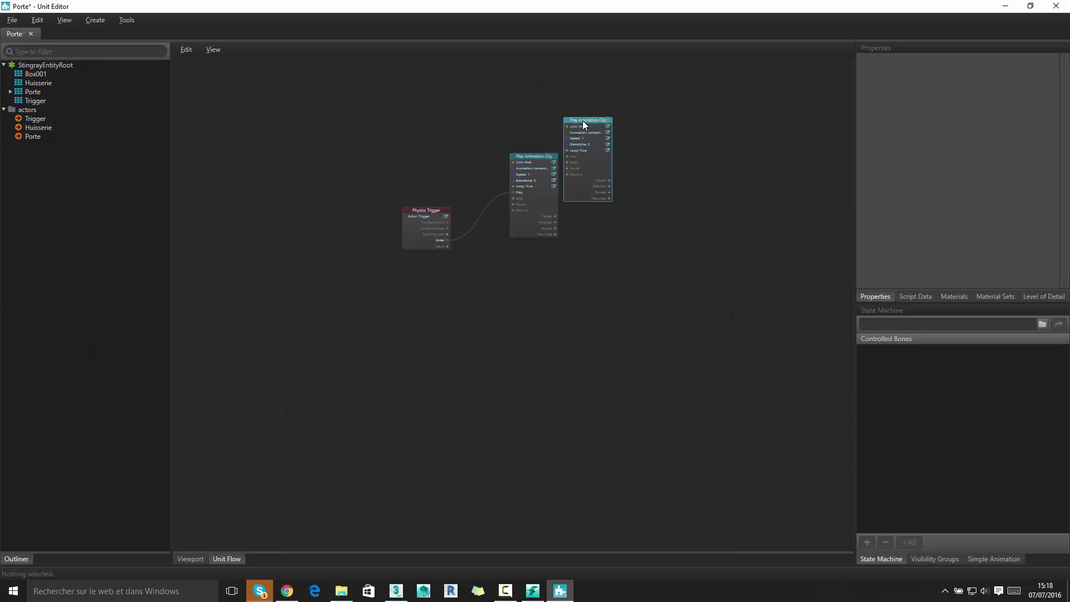
{"action": "left_click_drag", "start_coordinate": [568, 123], "coordinate": [531, 251]}
{"action": "scroll", "coordinate": [566, 234], "scroll_direction": "up", "scroll_amount": 3}
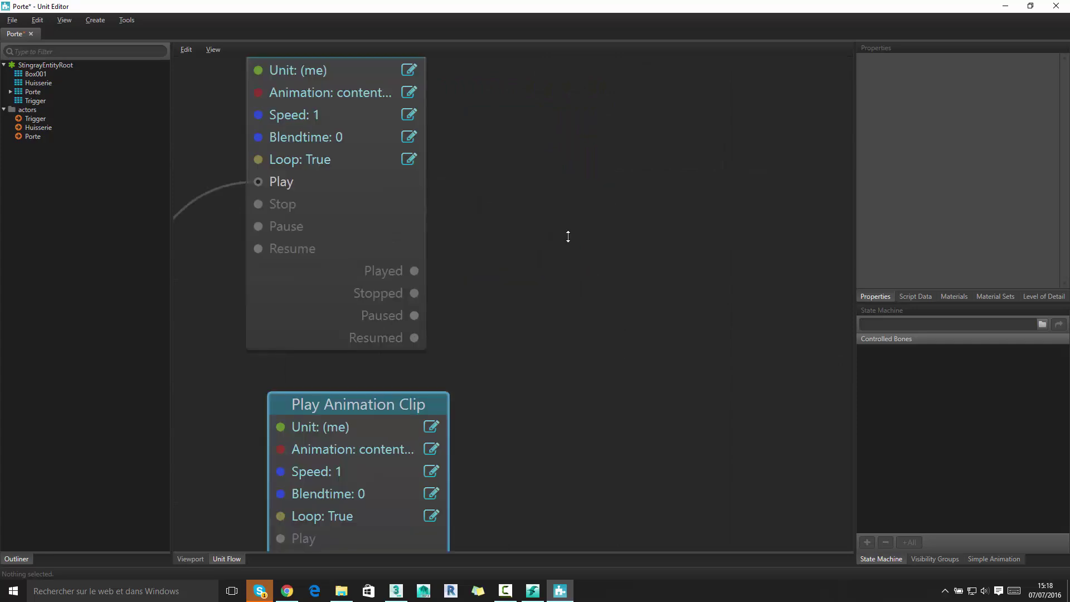
{"action": "scroll", "coordinate": [538, 145], "scroll_direction": "down", "scroll_amount": 5}
{"action": "scroll", "coordinate": [554, 226], "scroll_direction": "up", "scroll_amount": 5}
{"action": "scroll", "coordinate": [547, 198], "scroll_direction": "down", "scroll_amount": 3}
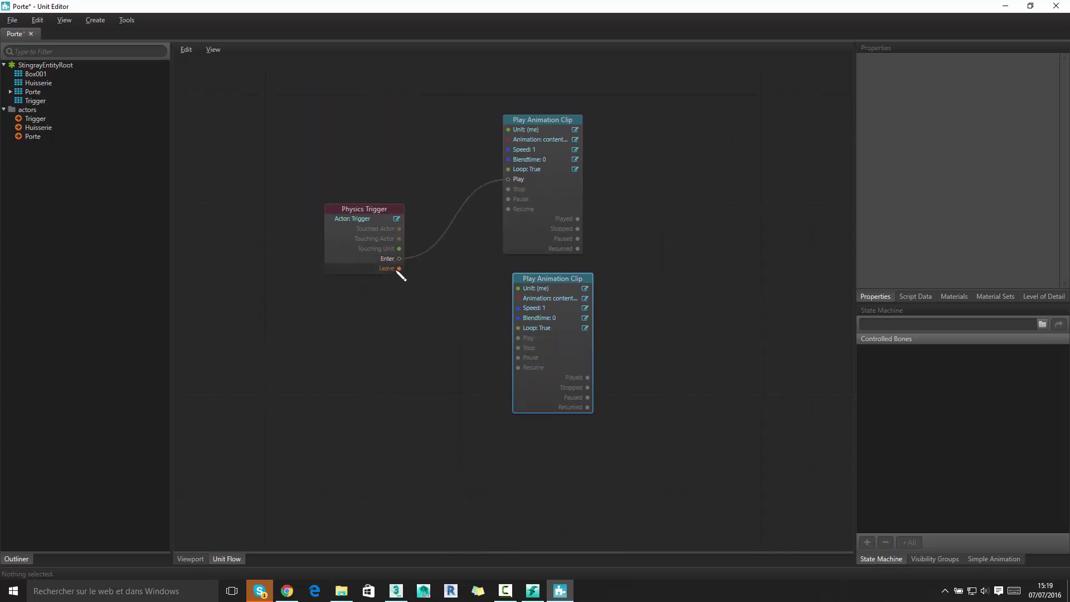
- Wire the trigger's Leave output to the second clip's Play and set it to Porte03 Porte_Fermeture
{"action": "mouse_move", "coordinate": [399, 268]}
{"action": "left_mouse_down"}
{"action": "mouse_move", "coordinate": [518, 360]}
{"action": "mouse_move", "coordinate": [518, 337]}
{"action": "left_mouse_up"}
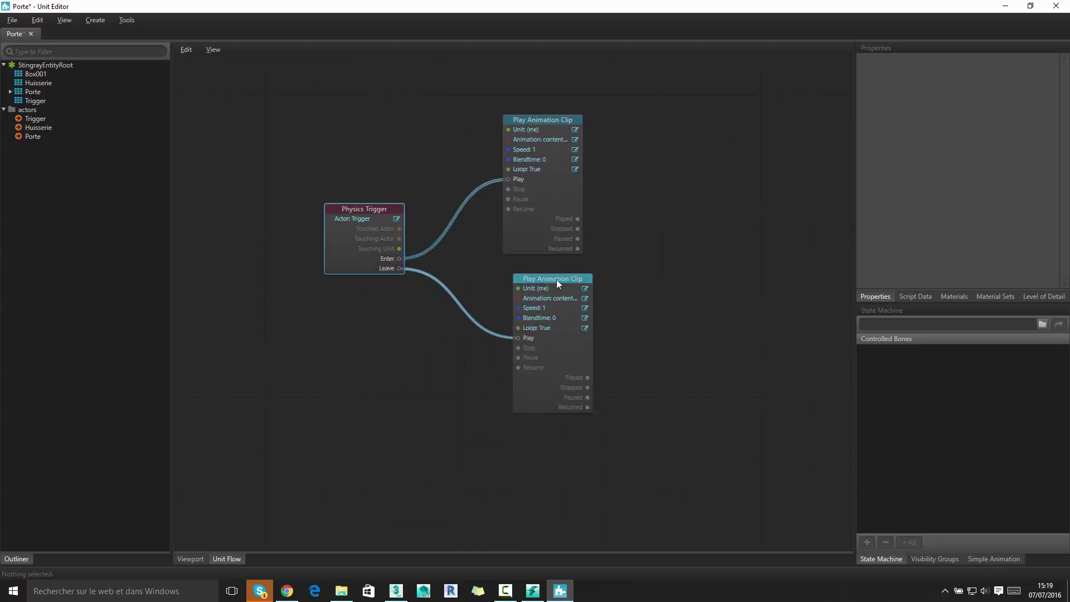
{"action": "left_click", "coordinate": [557, 279]}
{"action": "left_click", "coordinate": [585, 299]}
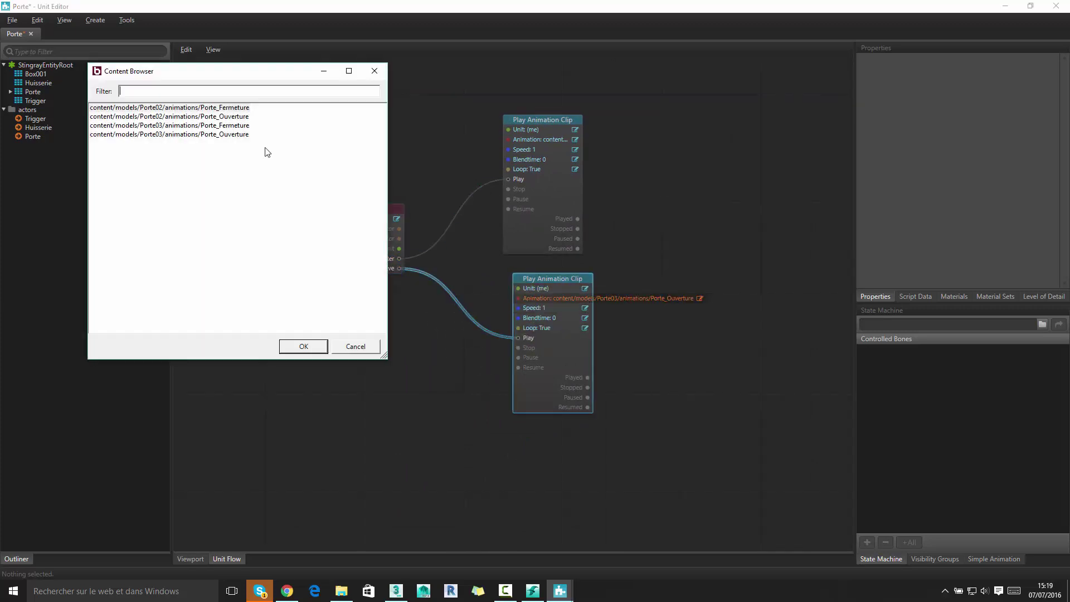
{"action": "left_click", "coordinate": [233, 126]}
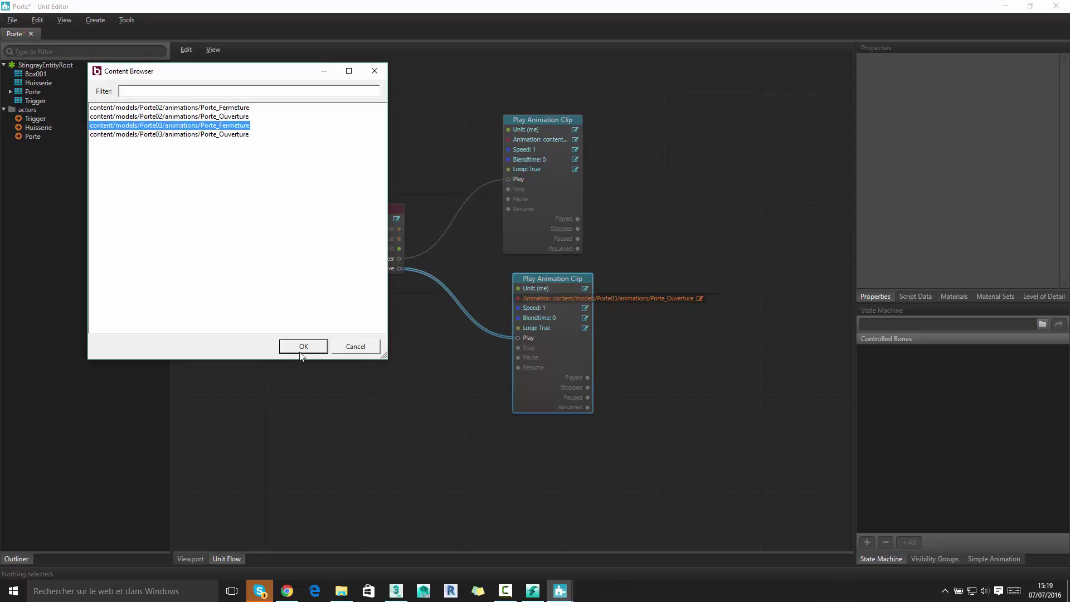
{"action": "left_click", "coordinate": [283, 347]}
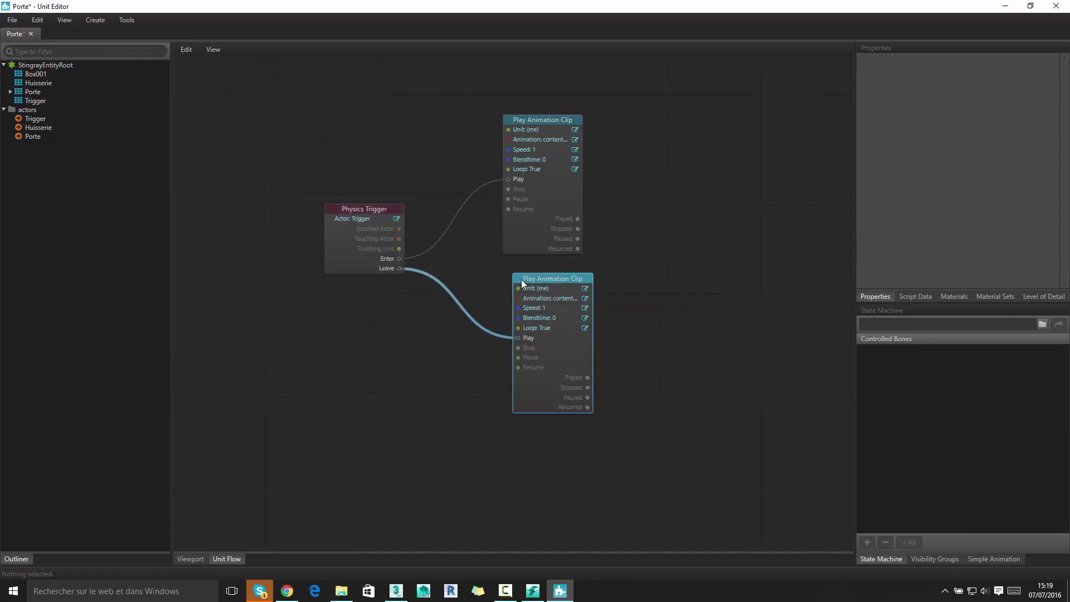
- Widen both clip nodes to show their full animation paths and align them vertically
{"action": "left_click_drag", "start_coordinate": [536, 279], "coordinate": [527, 279]}
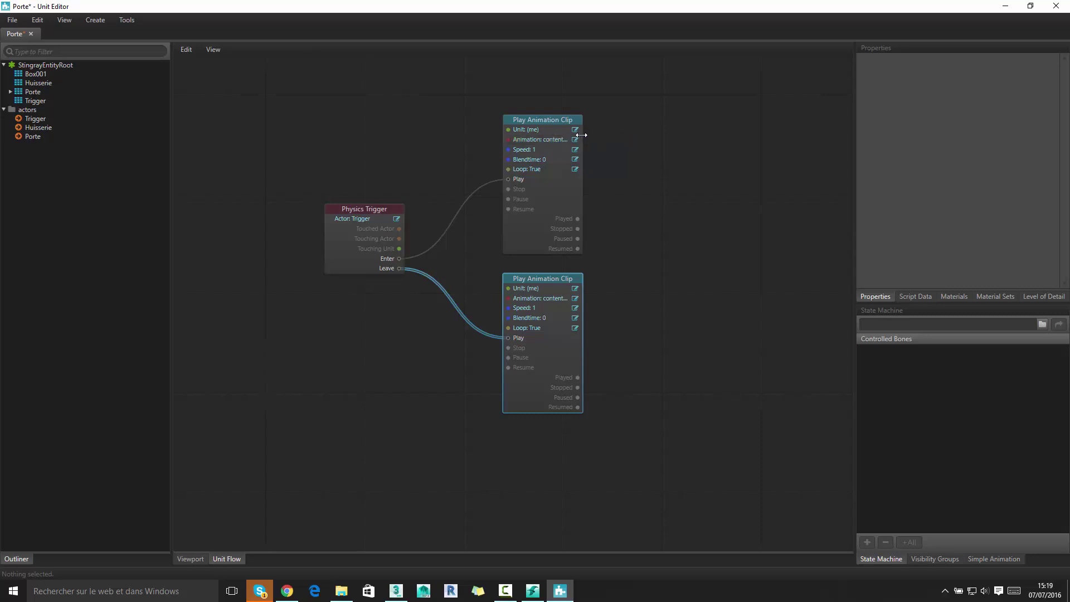
{"action": "left_click", "coordinate": [582, 130]}
{"action": "left_click_drag", "start_coordinate": [595, 130], "coordinate": [724, 130]}
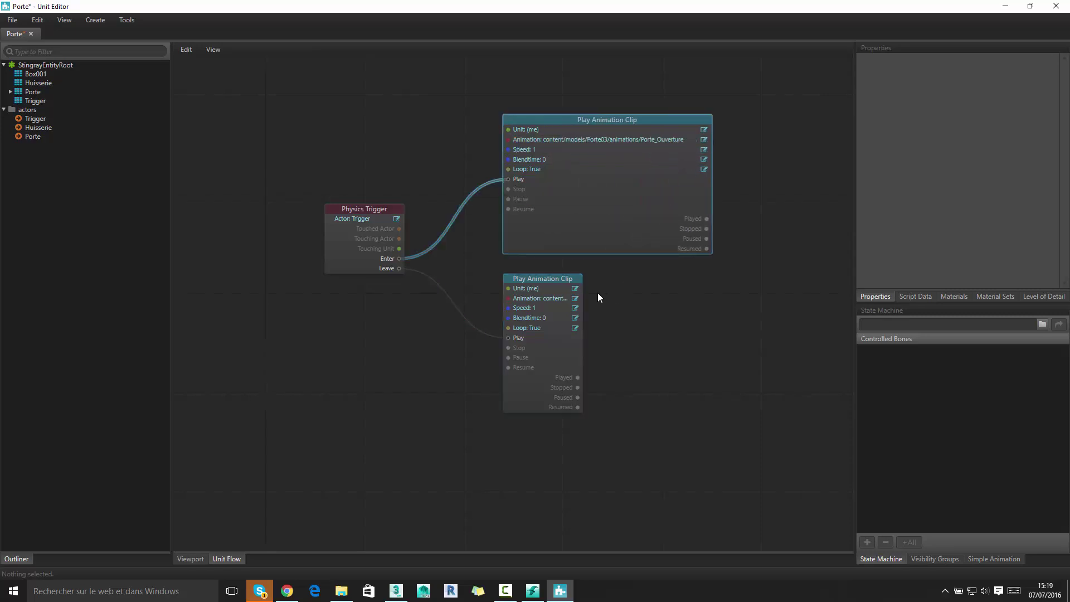
{"action": "left_click_drag", "start_coordinate": [583, 289], "coordinate": [705, 288]}
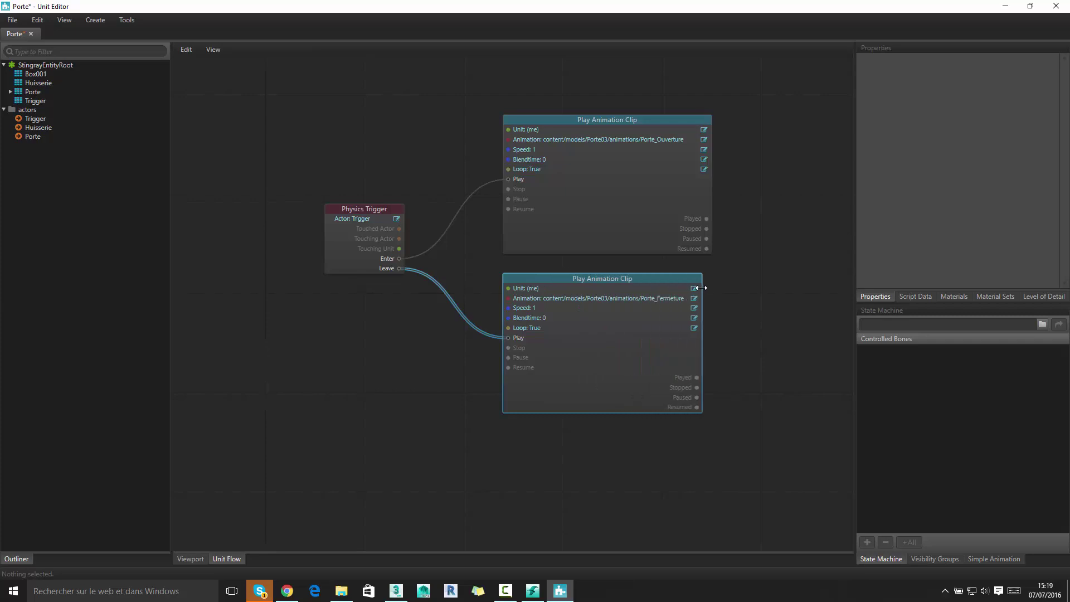
{"action": "left_click_drag", "start_coordinate": [603, 280], "coordinate": [608, 280]}
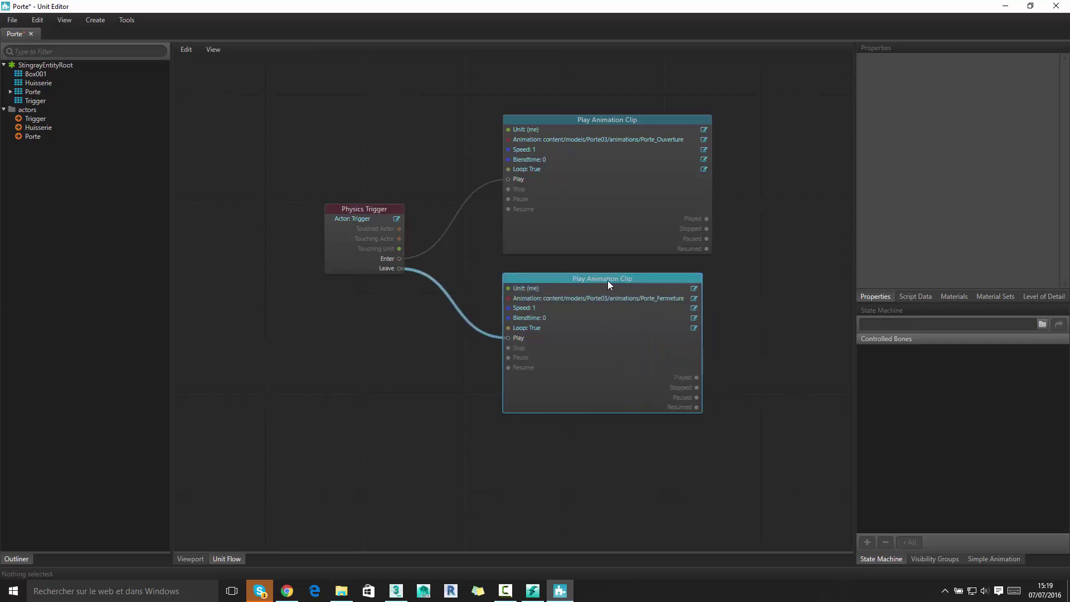
{"action": "left_click", "coordinate": [447, 156]}
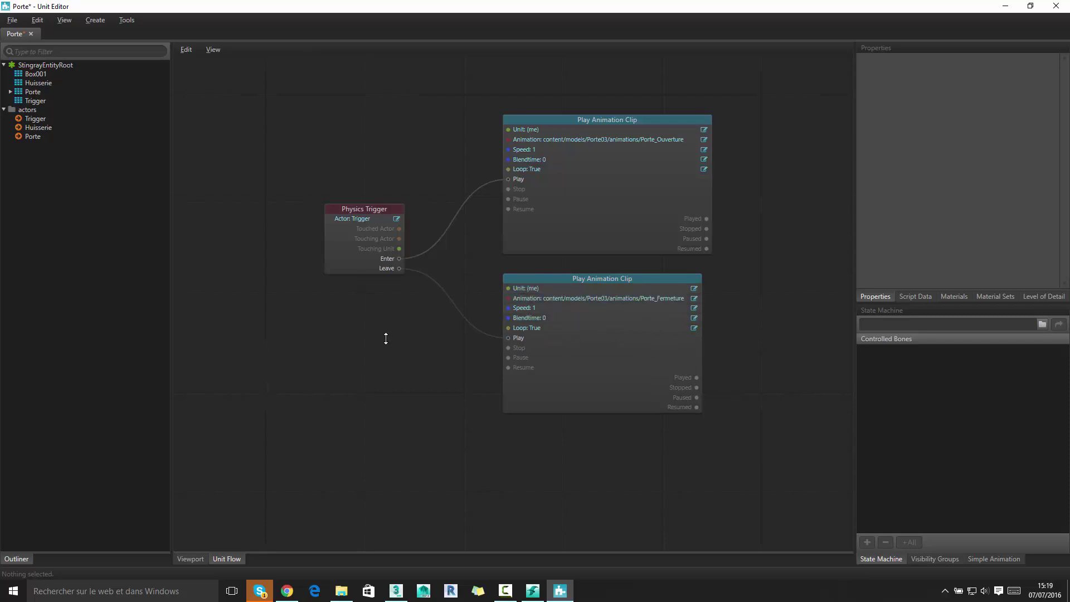
{"action": "scroll", "coordinate": [388, 337], "scroll_direction": "up", "scroll_amount": 5}
{"action": "scroll", "coordinate": [390, 334], "scroll_direction": "down", "scroll_amount": 6}
{"action": "scroll", "coordinate": [641, 346], "scroll_direction": "up", "scroll_amount": 3}
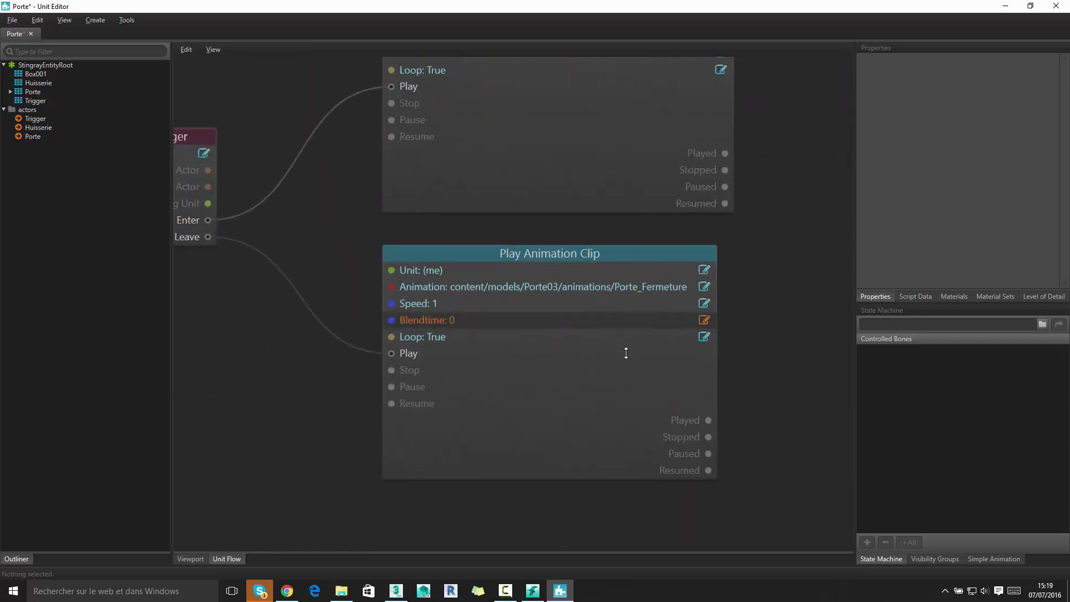
{"action": "scroll", "coordinate": [619, 332], "scroll_direction": "down", "scroll_amount": 2}
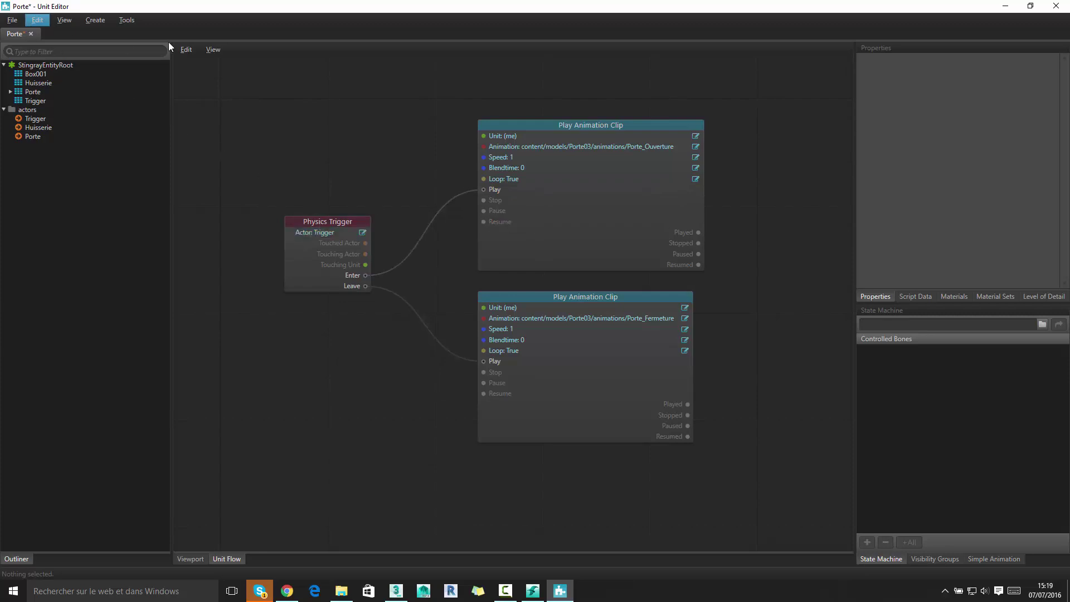
- Close the Porte Unit Editor saving changes, and save the Porte asset
{"action": "left_click", "coordinate": [1056, 6]}
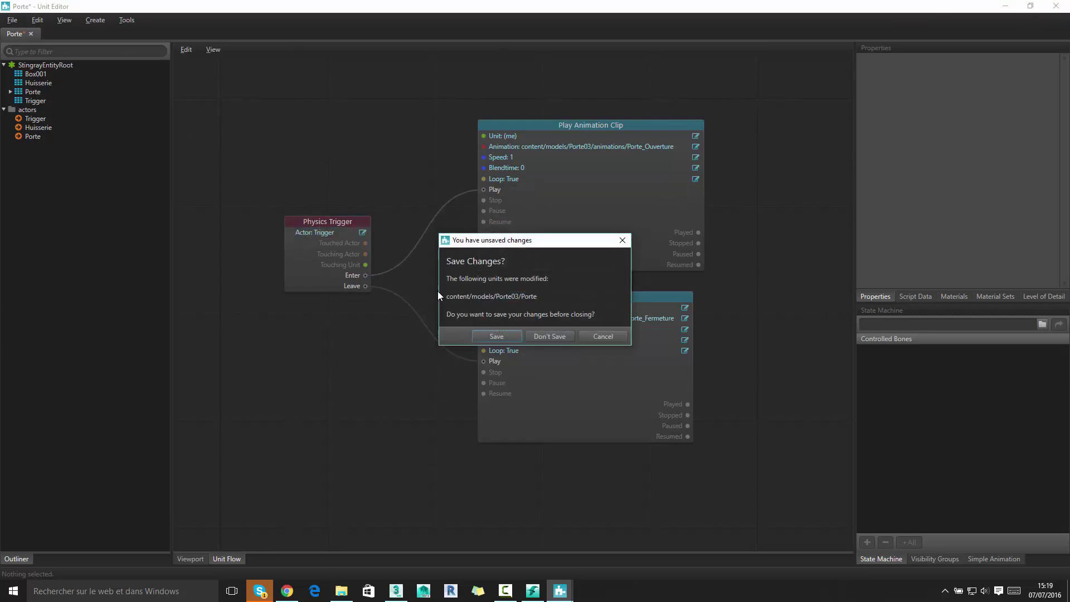
{"action": "left_click", "coordinate": [496, 336]}
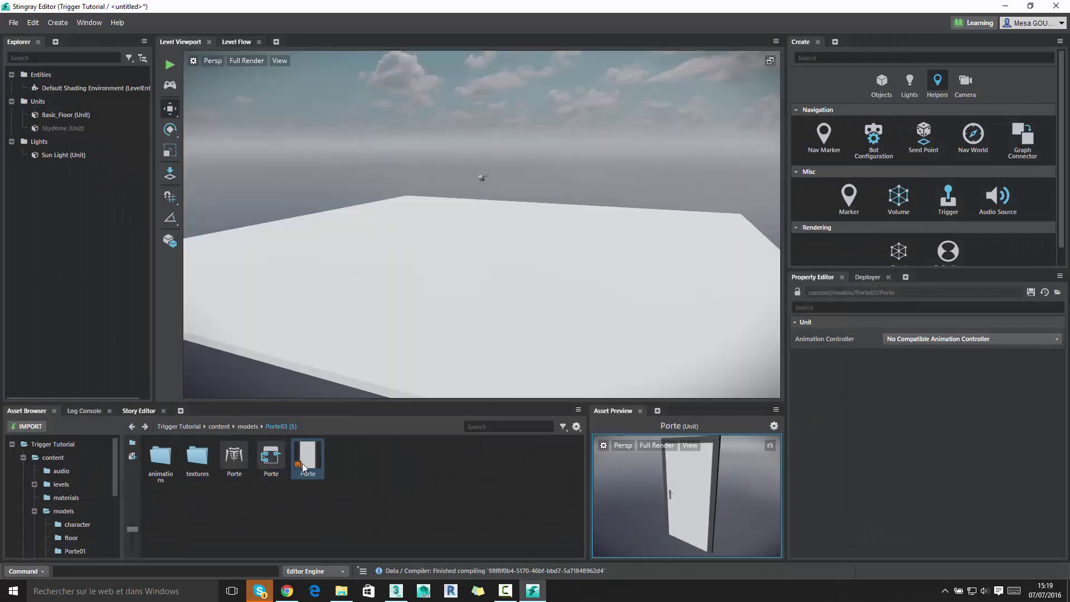
{"action": "right_click", "coordinate": [303, 463]}
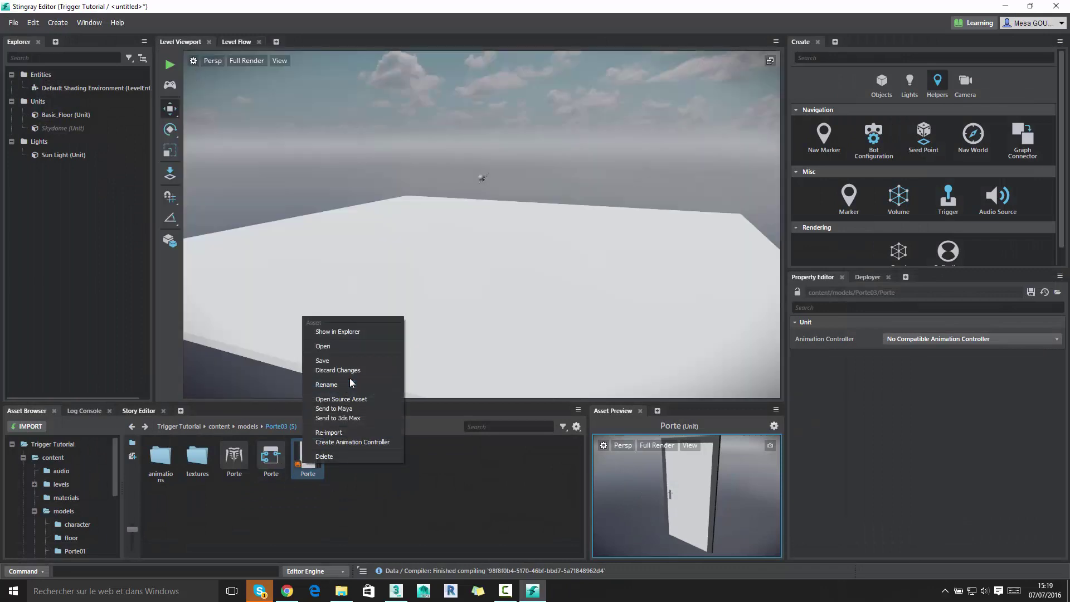
{"action": "left_click", "coordinate": [358, 361]}
- Place five Porte doors, Porte through Porte4, across the level floor and clear the selection
{"action": "left_click_drag", "start_coordinate": [307, 460], "coordinate": [462, 256]}
{"action": "scroll", "coordinate": [490, 315], "scroll_direction": "up", "scroll_amount": 3}
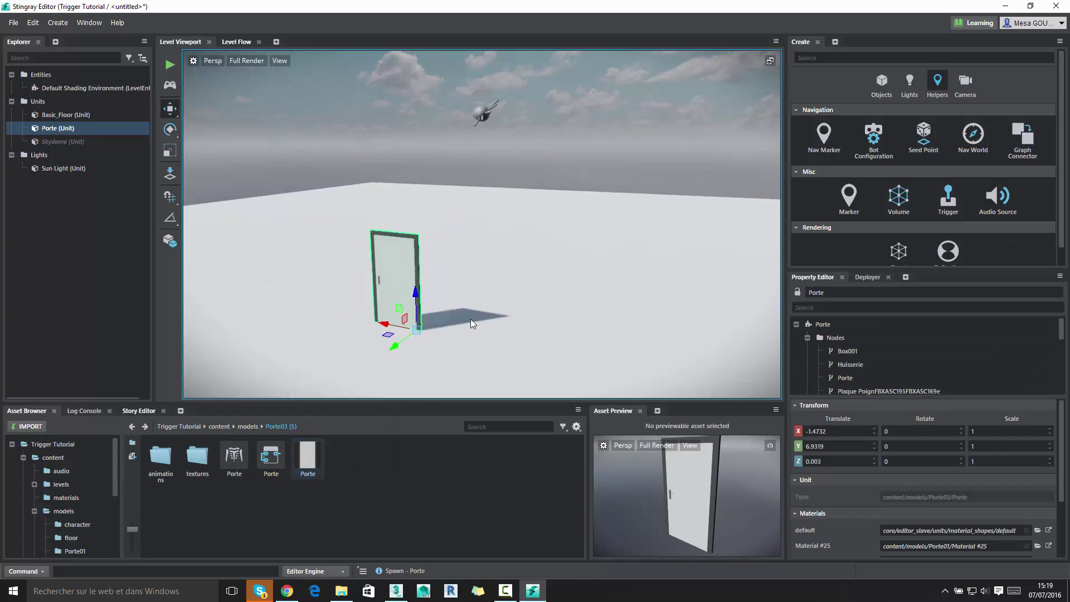
{"action": "middle_click_drag", "start_coordinate": [430, 289], "coordinate": [440, 261]}
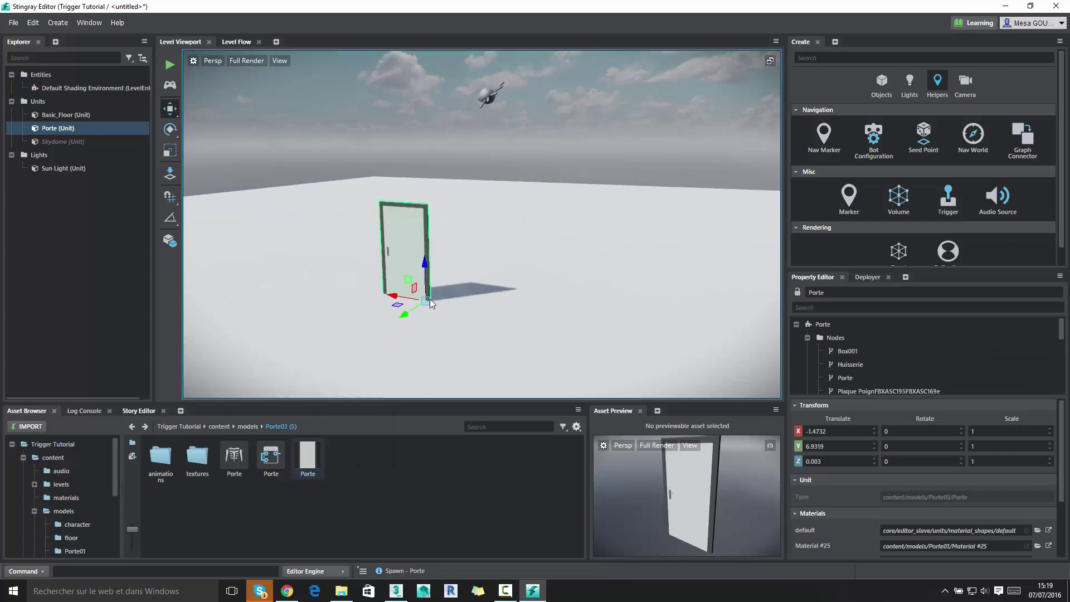
{"action": "left_click", "coordinate": [307, 458]}
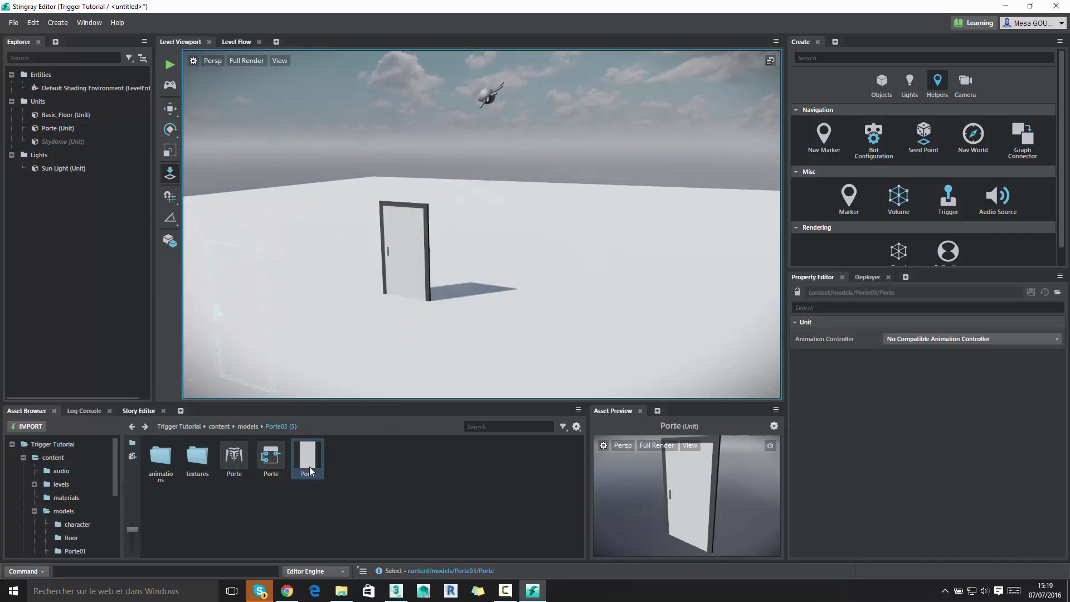
{"action": "left_click_drag", "start_coordinate": [310, 471], "coordinate": [518, 269]}
{"action": "left_click", "coordinate": [645, 266]}
{"action": "left_click", "coordinate": [447, 209]}
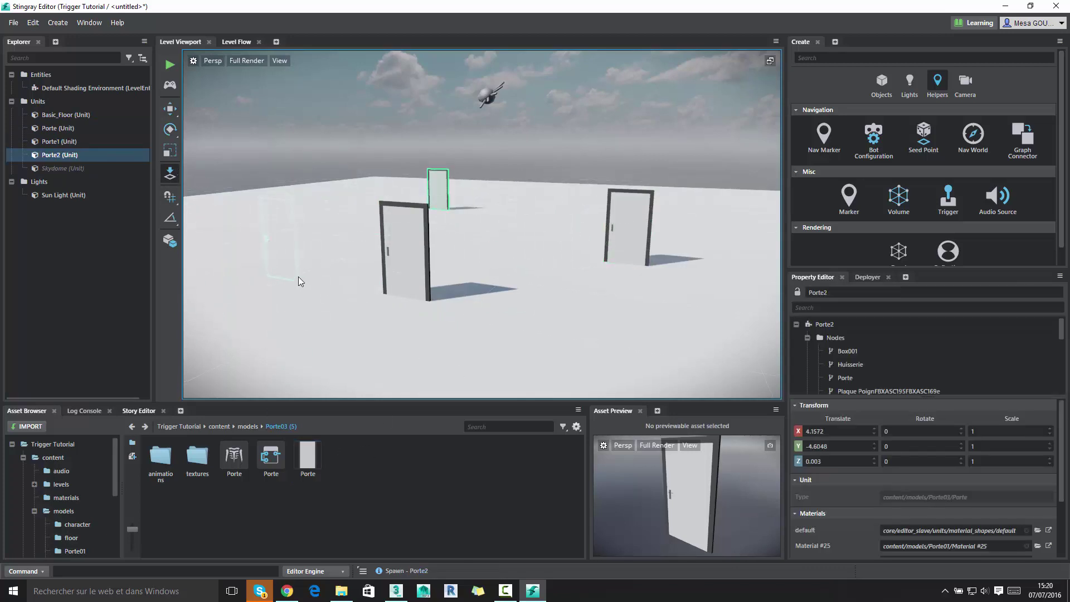
{"action": "left_click", "coordinate": [299, 275]}
{"action": "left_click", "coordinate": [555, 229]}
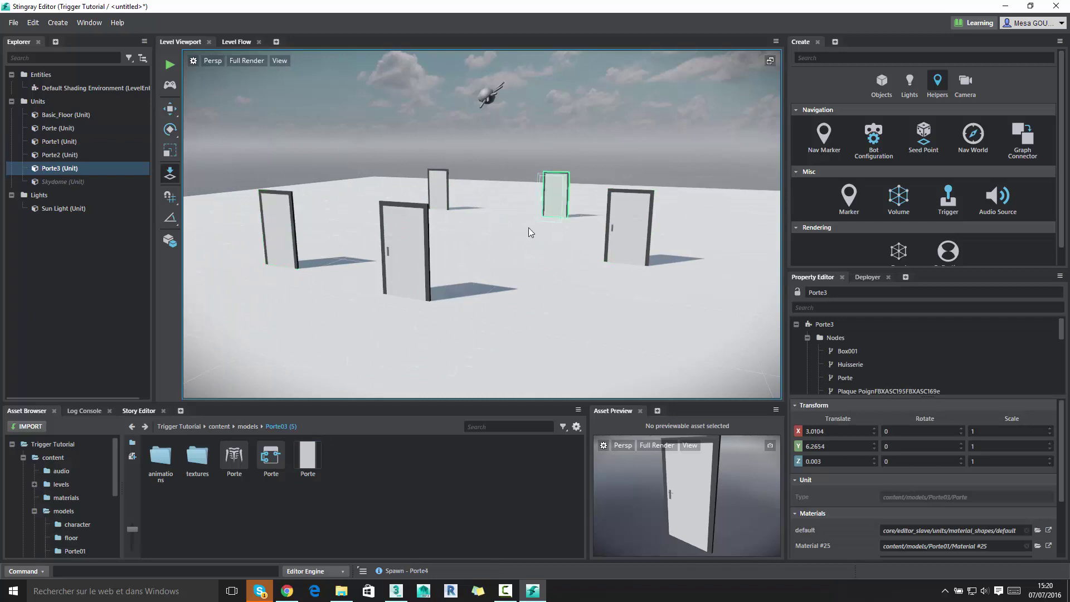
{"action": "left_click_drag", "start_coordinate": [454, 286], "coordinate": [412, 159], "text": "alt"}
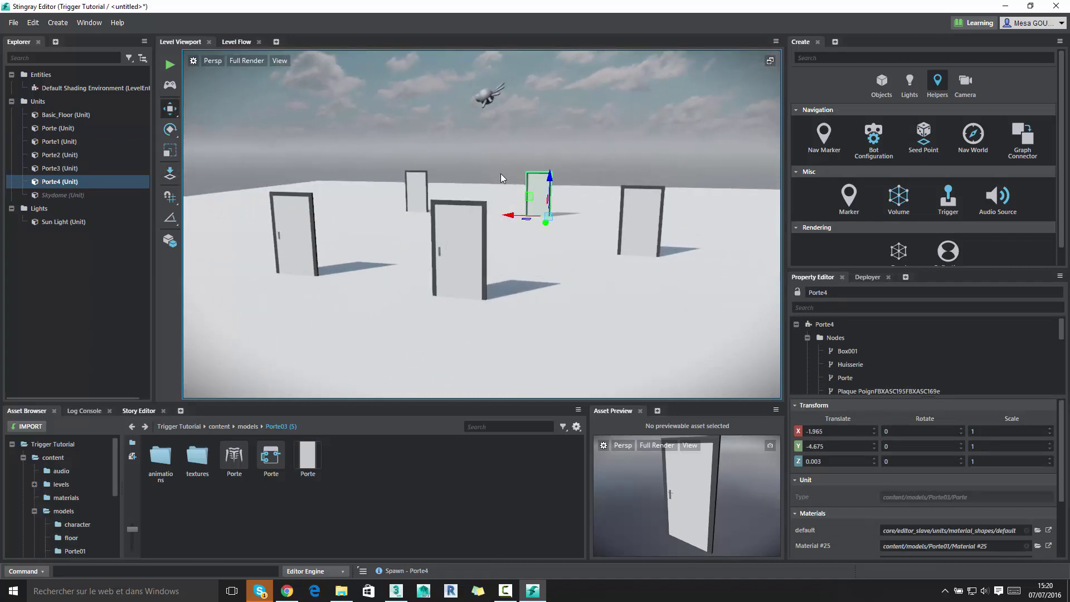
{"action": "left_click", "coordinate": [411, 157]}
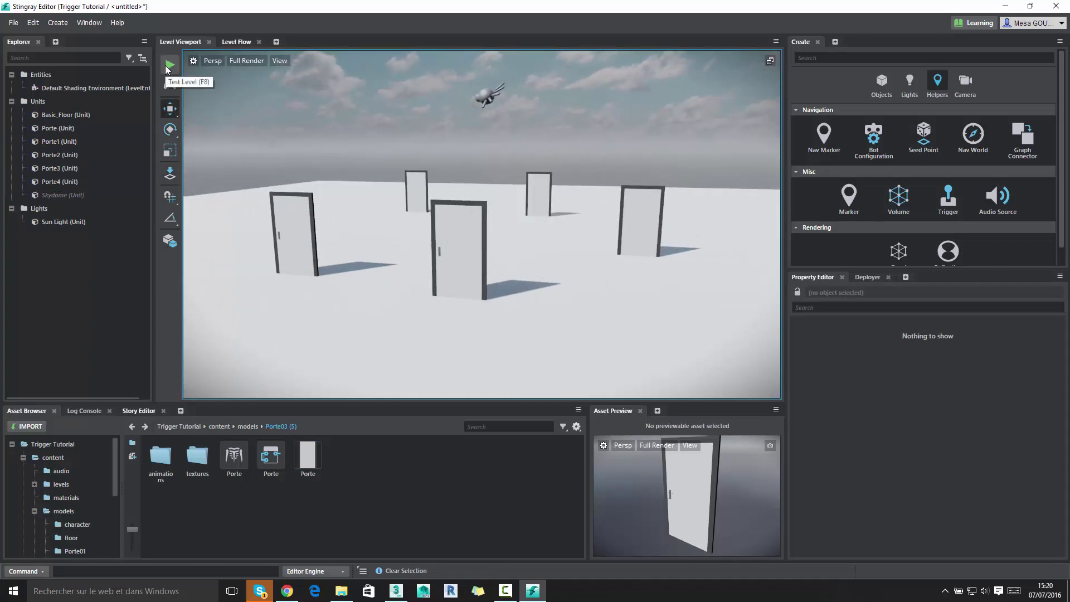
- Play-test the level walking toward the doors, then reopen the Porte unit for editing
{"action": "left_click", "coordinate": [167, 67]}
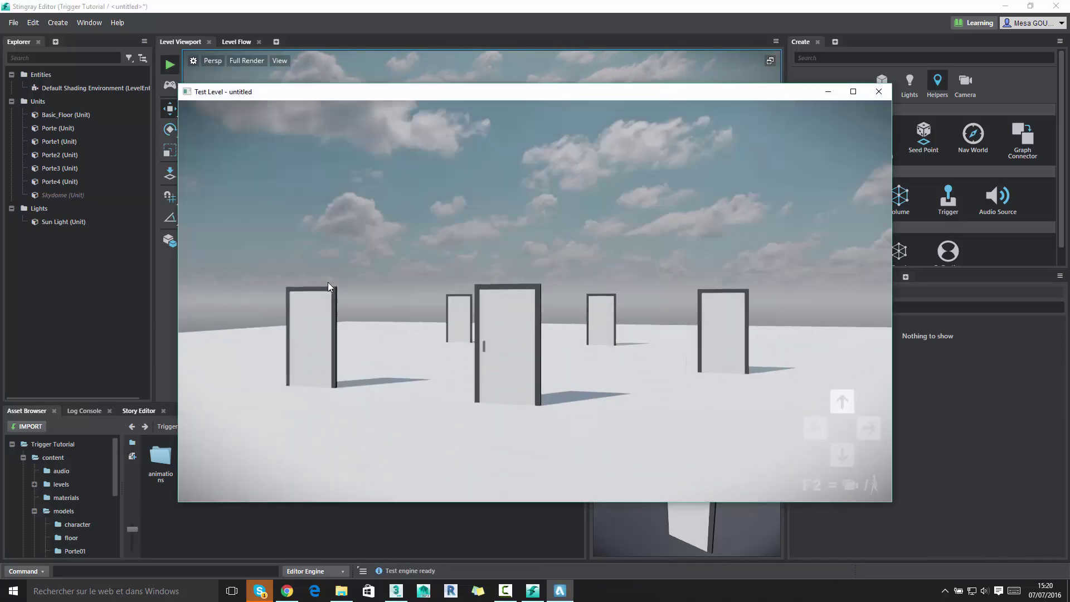
{"action": "key", "text": "w"}
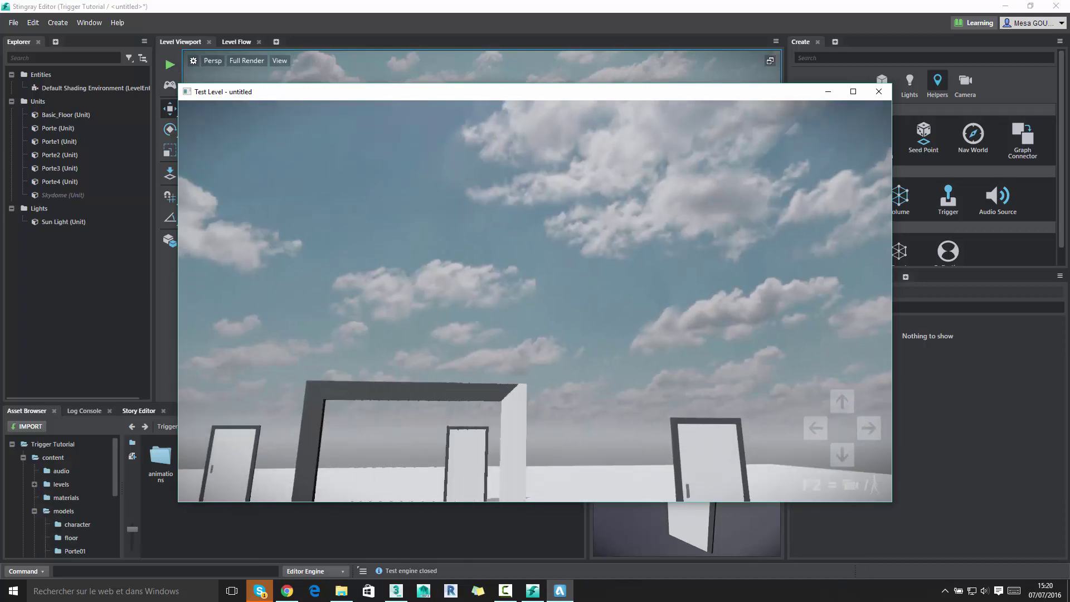
{"action": "key", "text": "Escape"}
{"action": "double_click", "coordinate": [310, 457]}
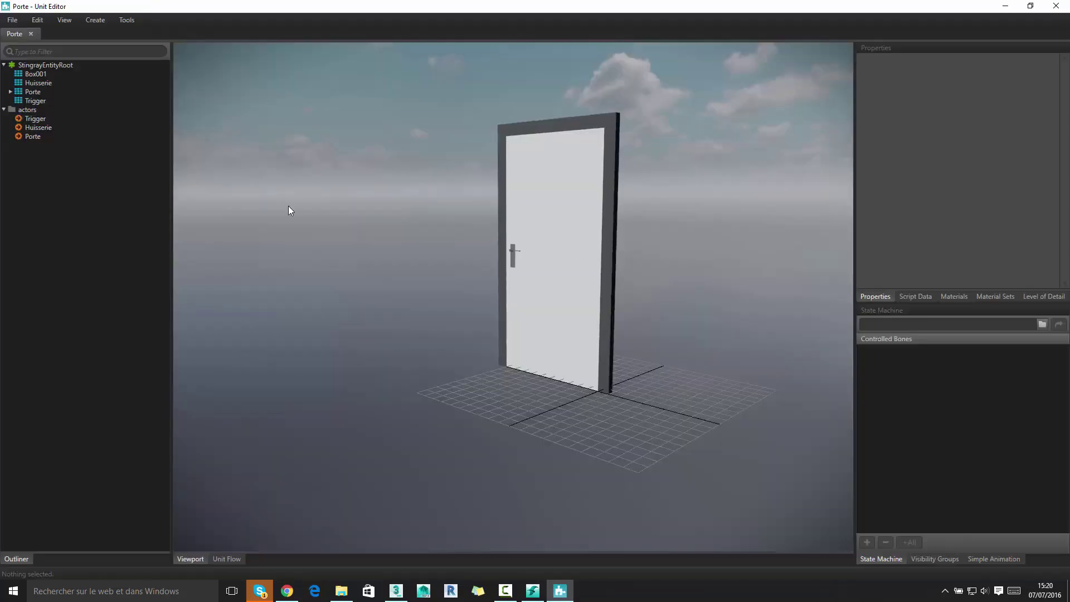
- In the Porte Unit Flow, set Loop to False on both opening and closing clip nodes
{"action": "left_click", "coordinate": [237, 560]}
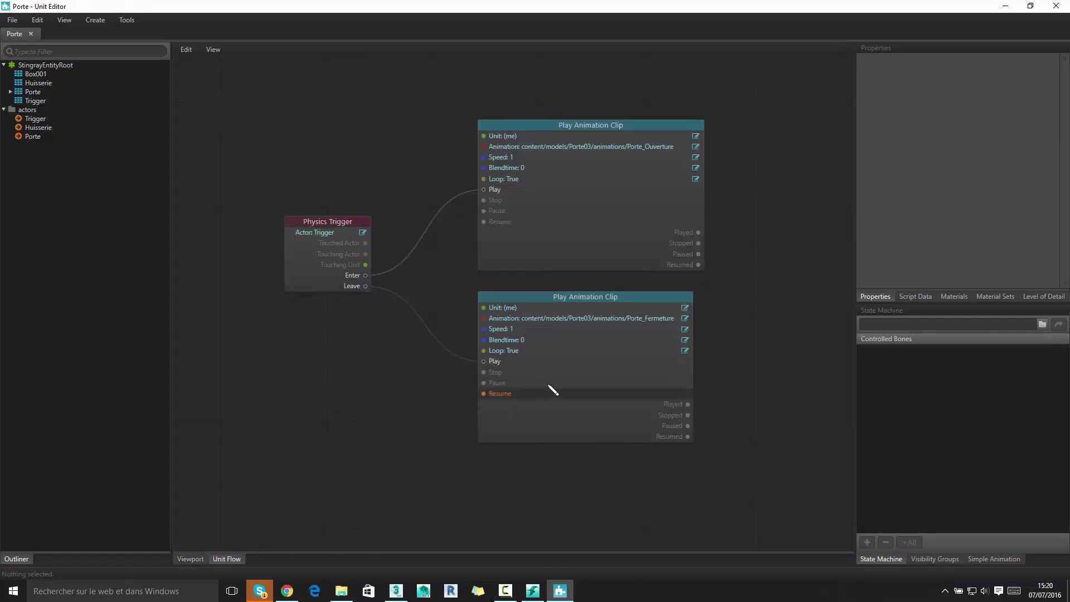
{"action": "left_click", "coordinate": [685, 350]}
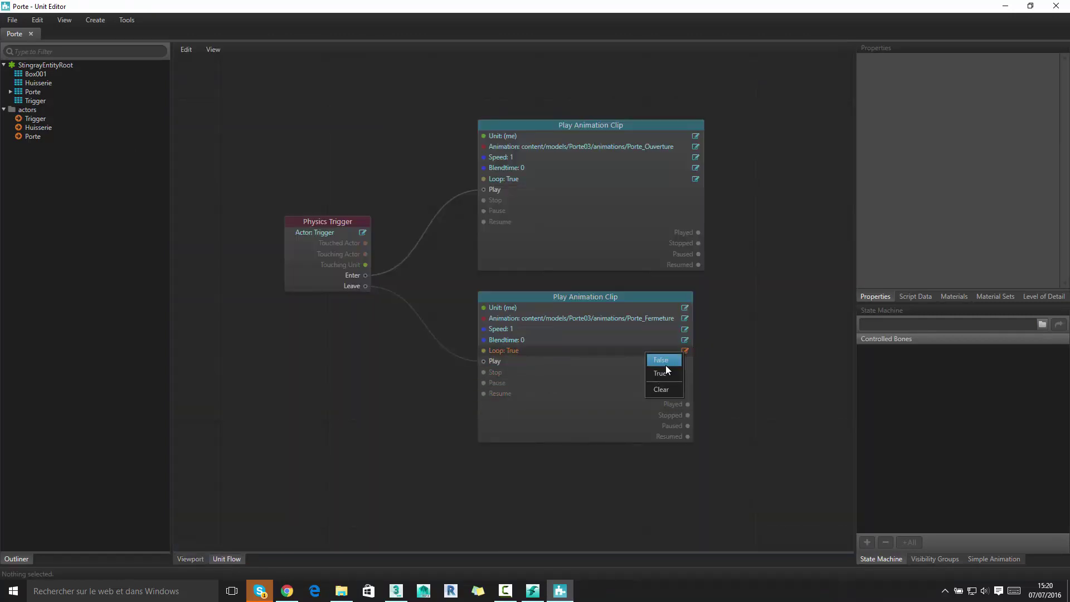
{"action": "left_click", "coordinate": [666, 364]}
{"action": "left_click", "coordinate": [697, 179]}
{"action": "left_click", "coordinate": [684, 188]}
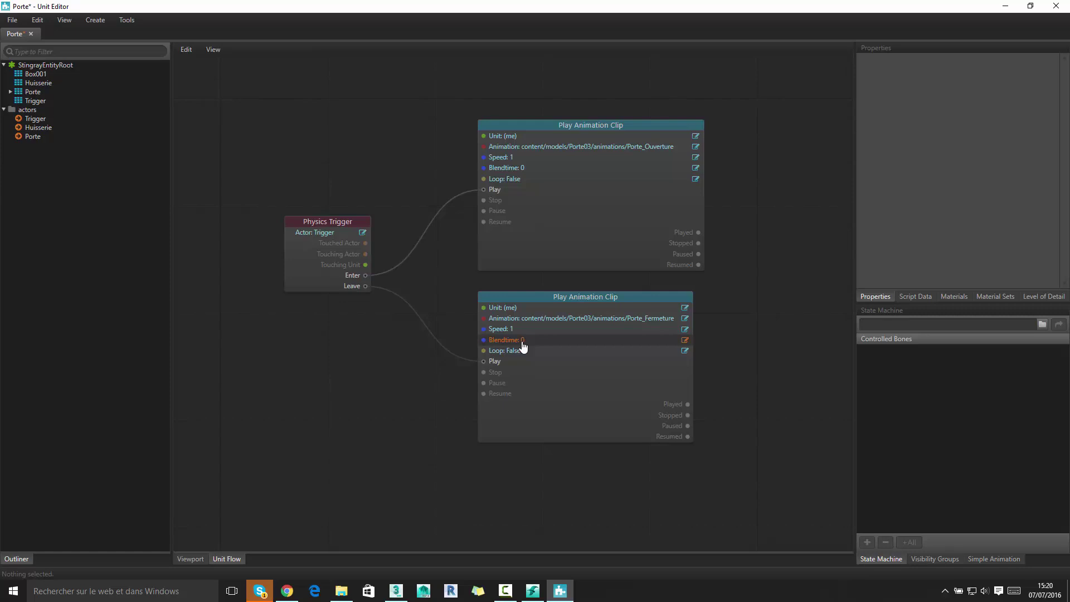
- Set Blendtime to 0.2 on both clip nodes, then close the Porte editor and save
{"action": "left_click", "coordinate": [523, 343]}
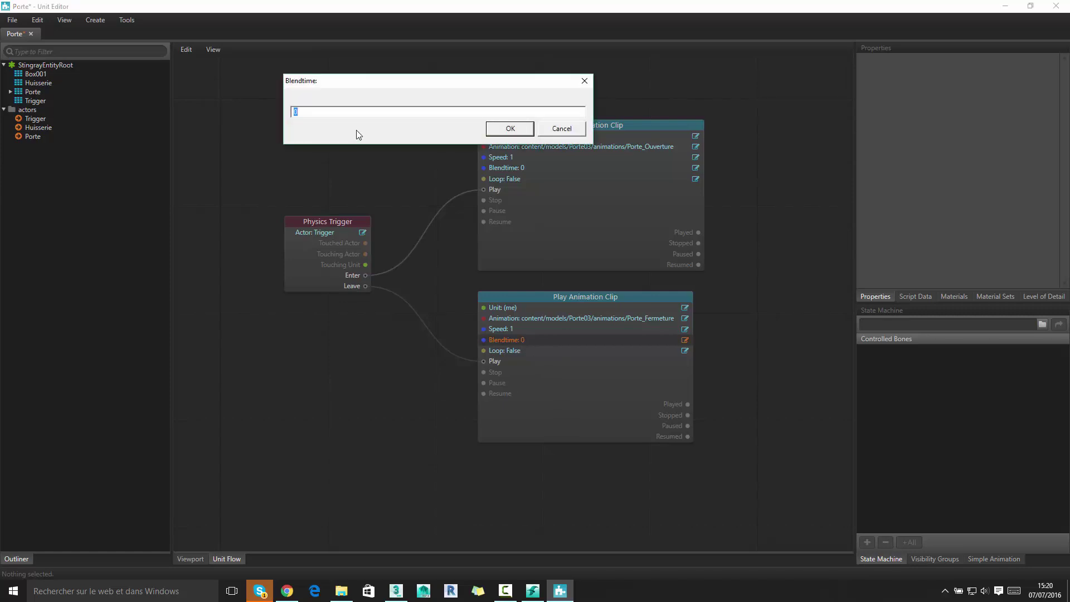
{"action": "left_click", "coordinate": [350, 110]}
{"action": "type", "text": ".2"}
{"action": "key", "text": "Return"}
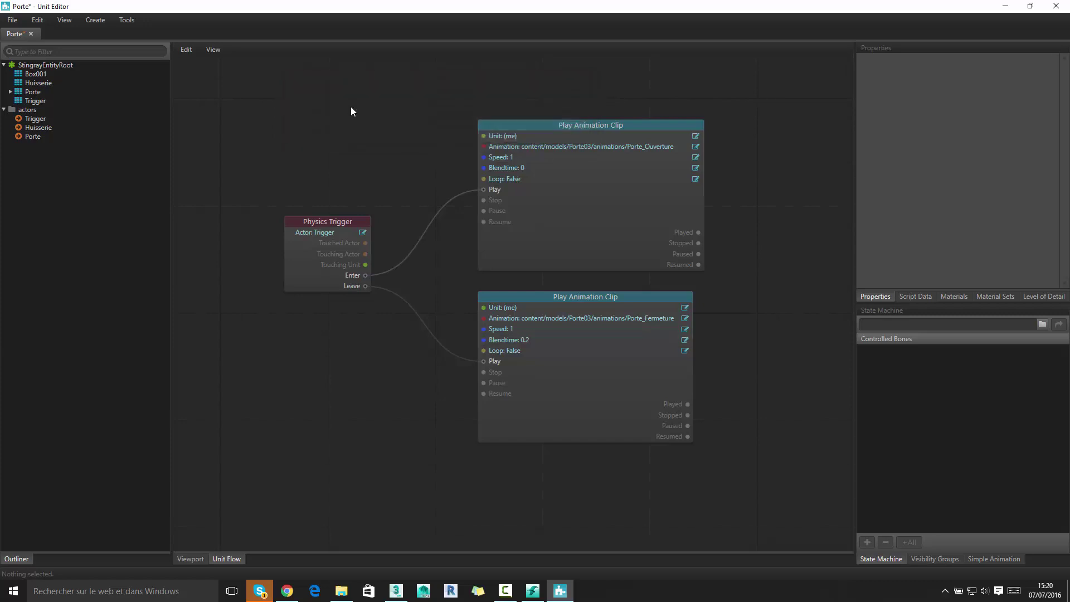
{"action": "left_click", "coordinate": [564, 168]}
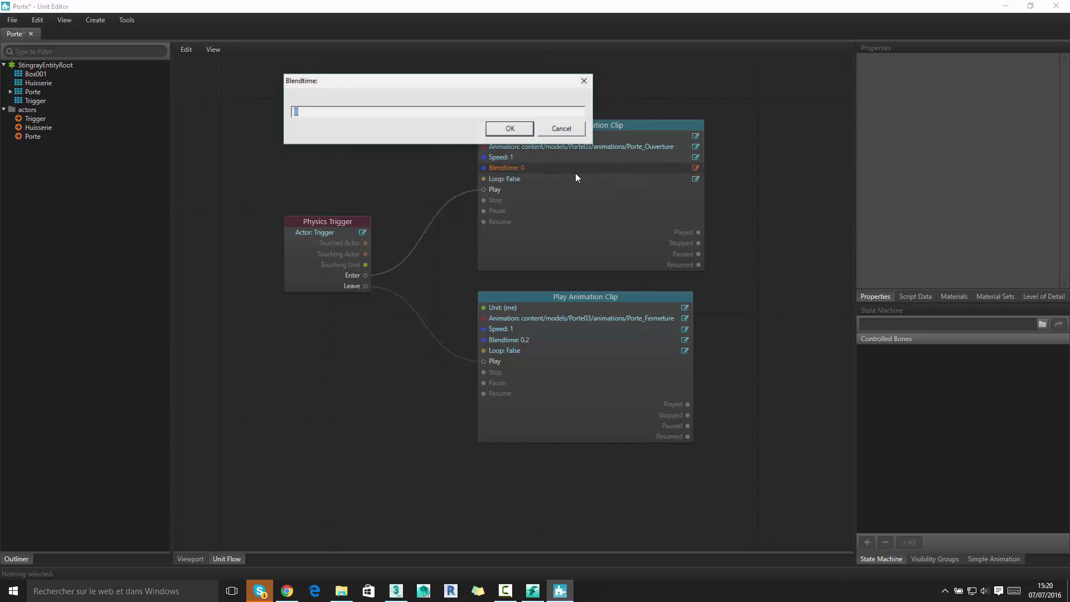
{"action": "left_click", "coordinate": [332, 112]}
{"action": "type", "text": ".2"}
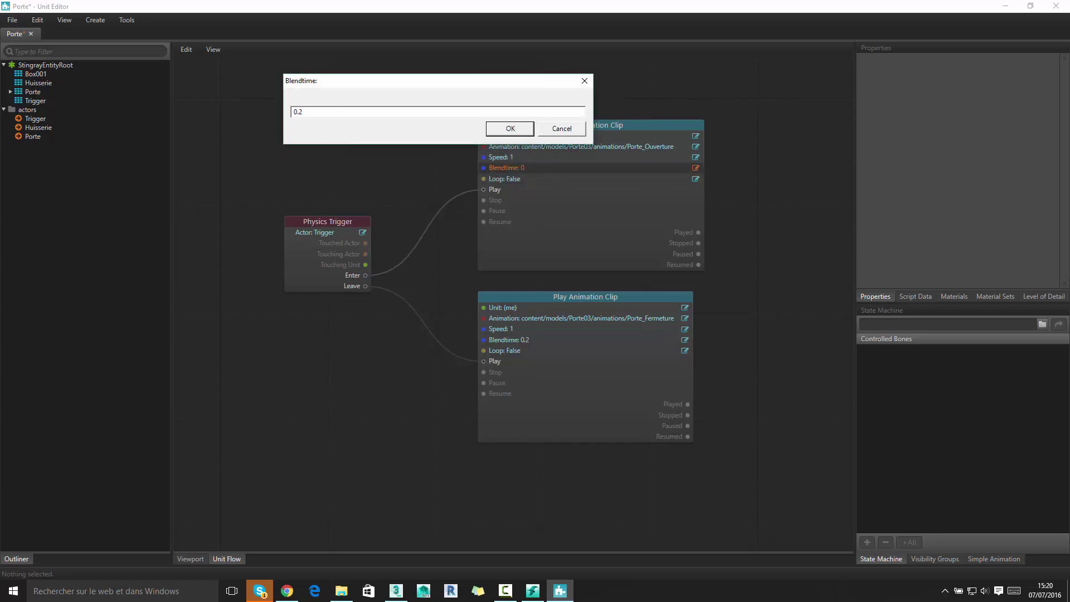
{"action": "key", "text": "Return"}
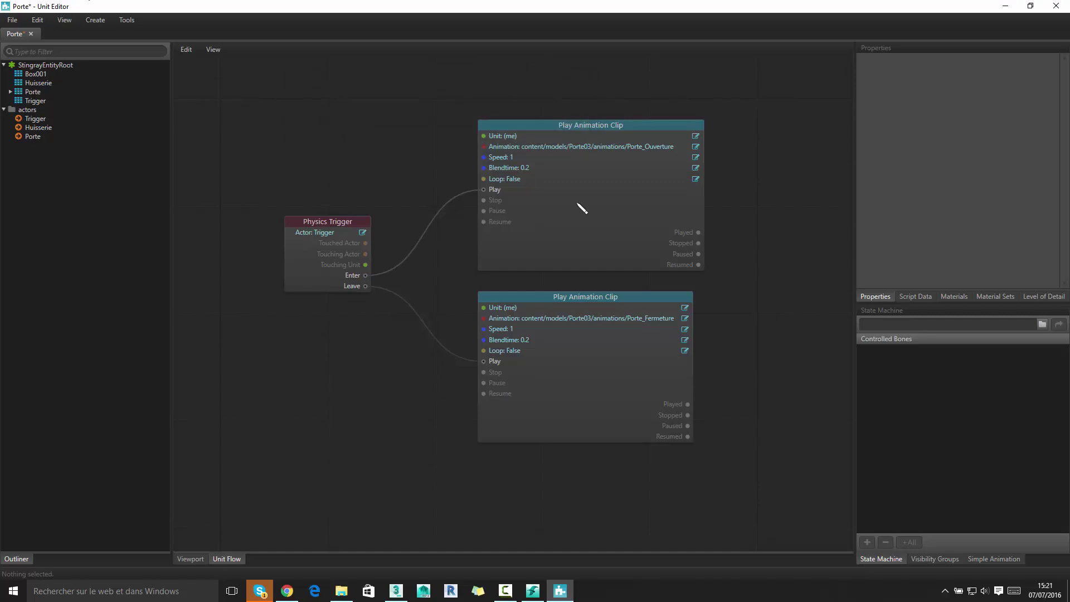
{"action": "left_click", "coordinate": [1056, 5]}
{"action": "left_click", "coordinate": [505, 334]}
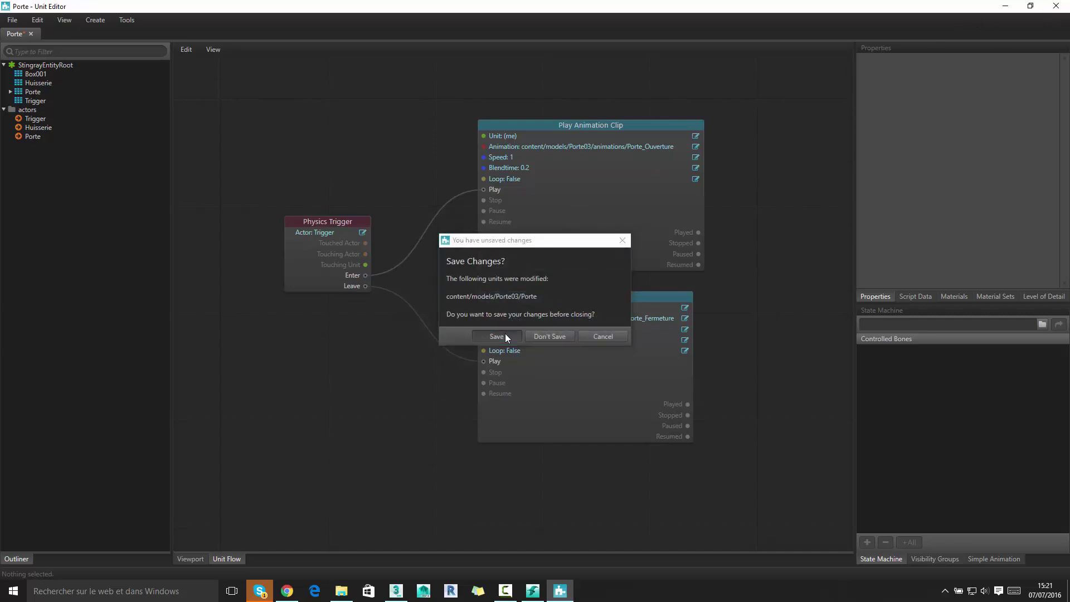
- Run Test Level and walk through the doors as they open, then back away so one closes
{"action": "left_click", "coordinate": [175, 63]}
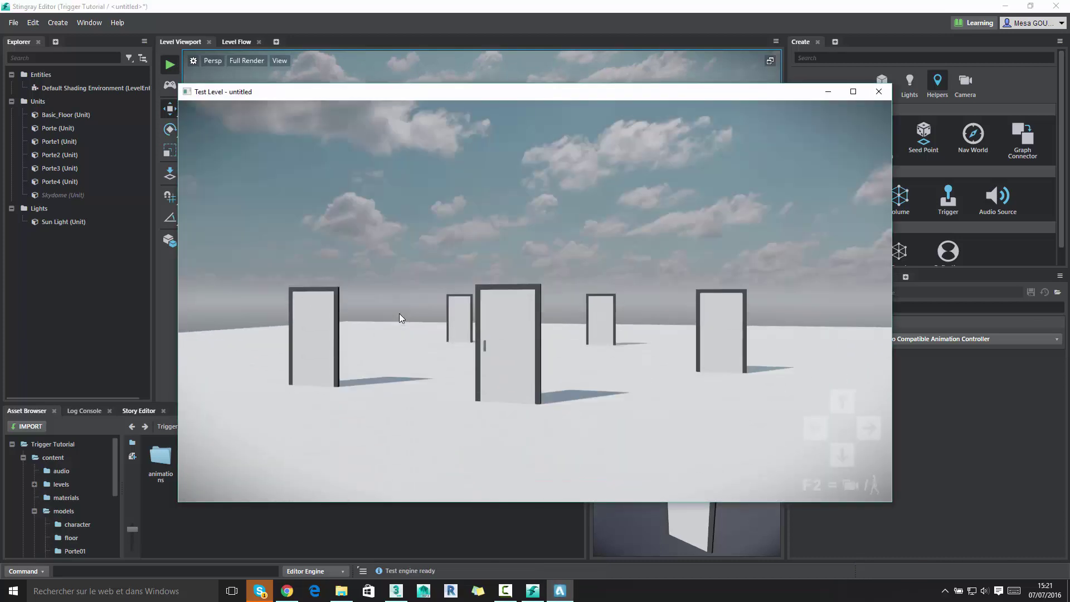
{"action": "key", "text": "w"}
{"action": "key", "text": "w"}
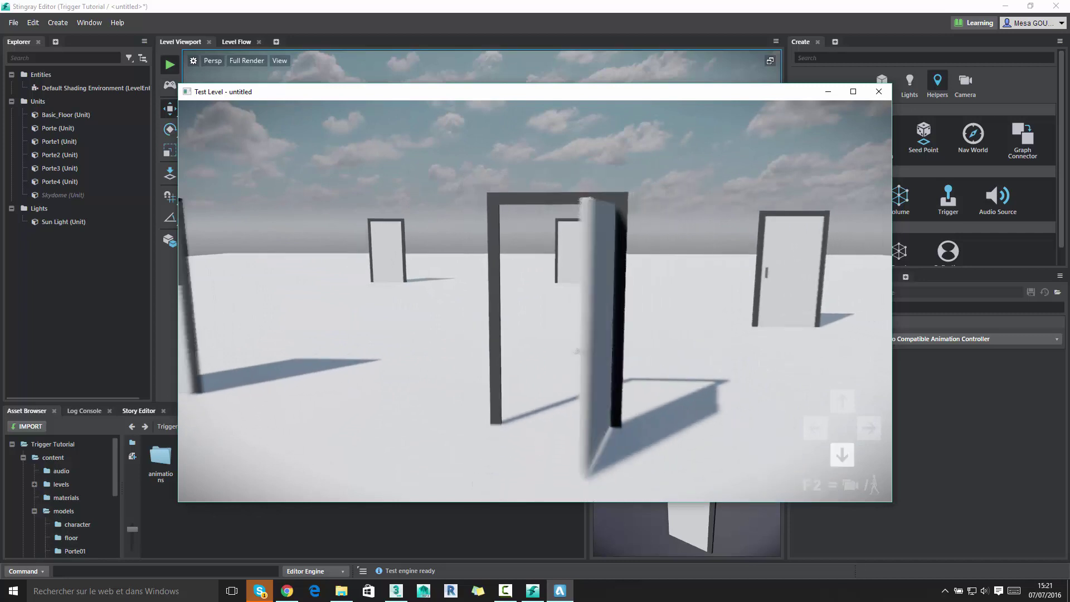
{"action": "key", "text": "w"}
{"action": "key", "text": "w"}
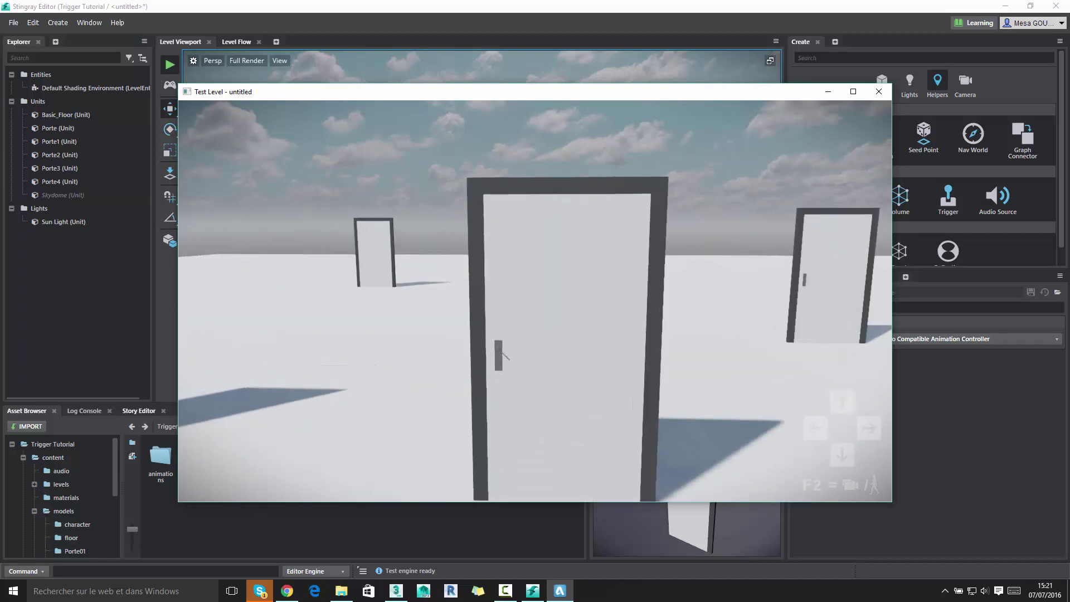
{"action": "key", "text": "w"}
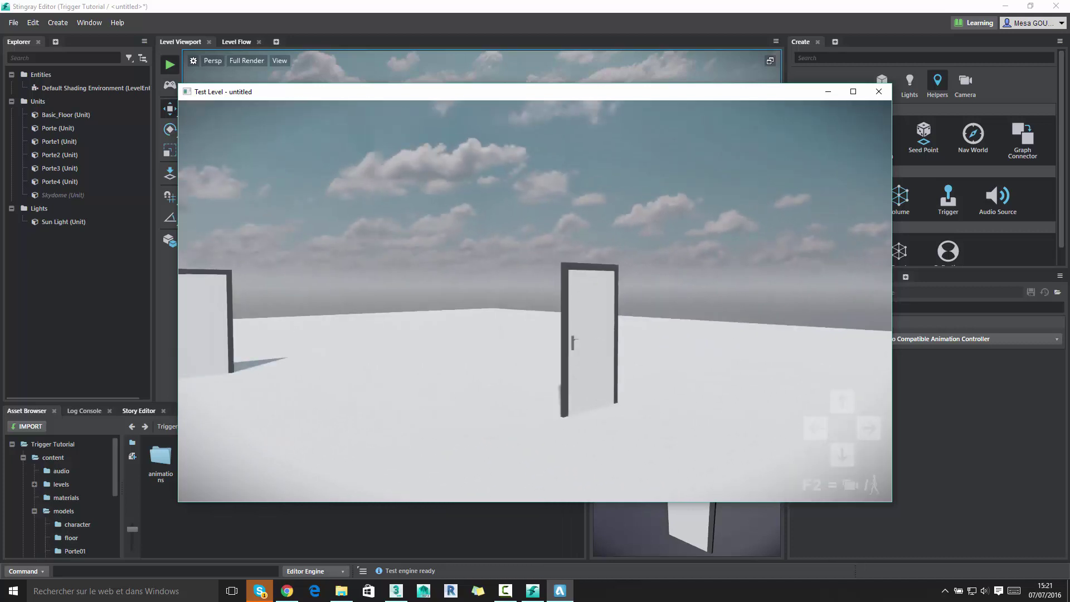
{"action": "key", "text": "w"}
{"action": "key", "text": "w"}
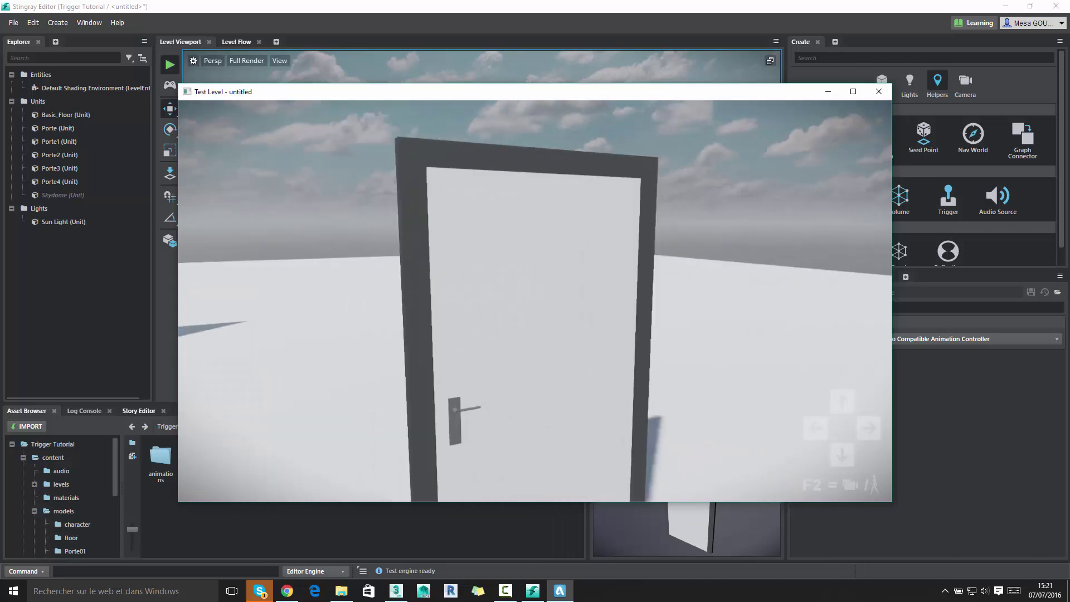
{"action": "key", "text": "w"}
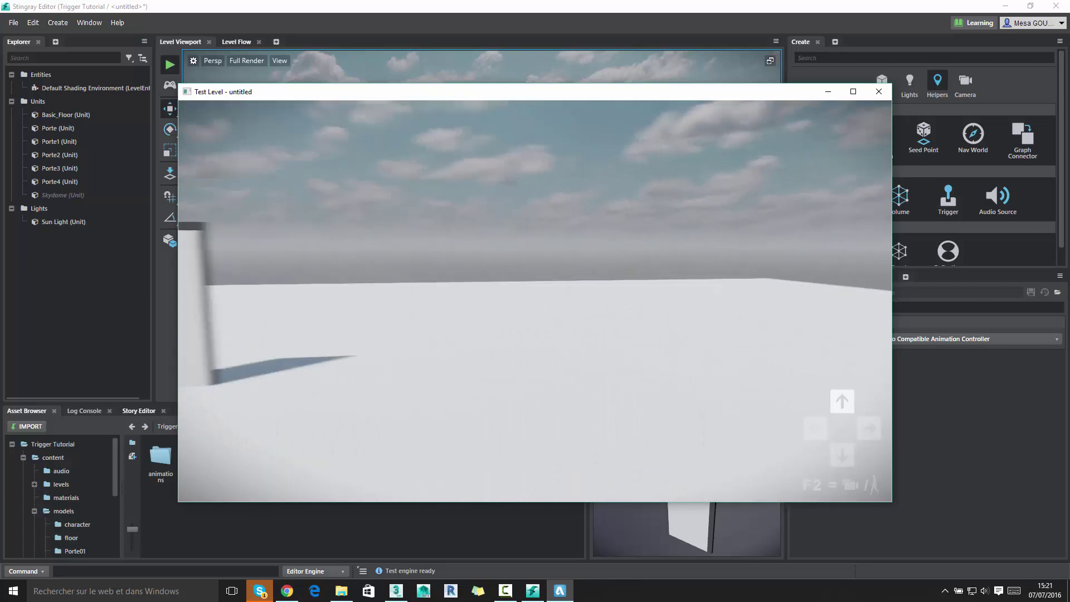
{"action": "key", "text": "w"}
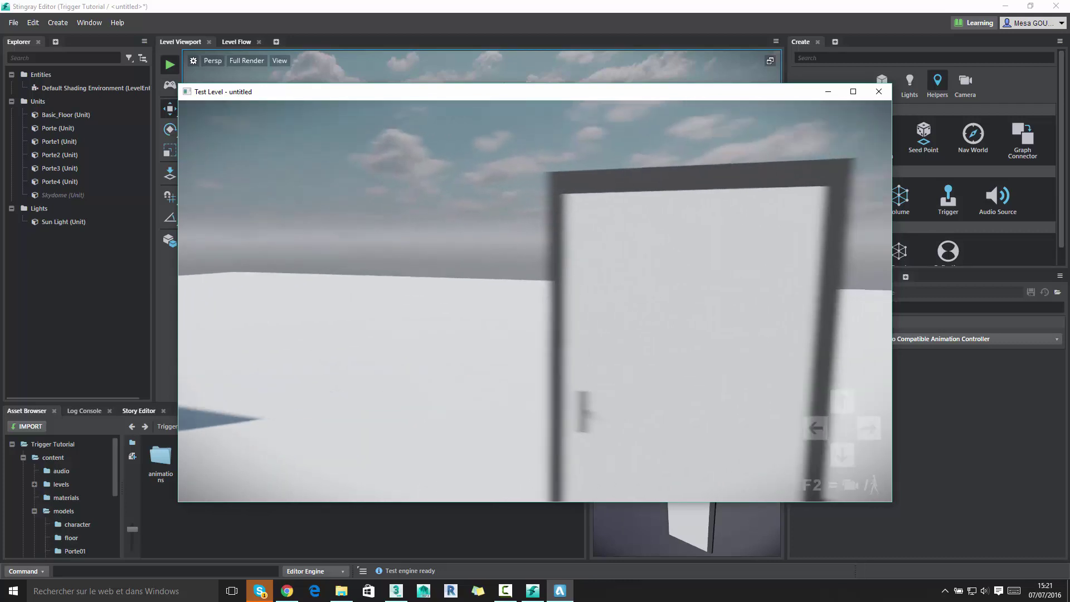
{"action": "key", "text": "w"}
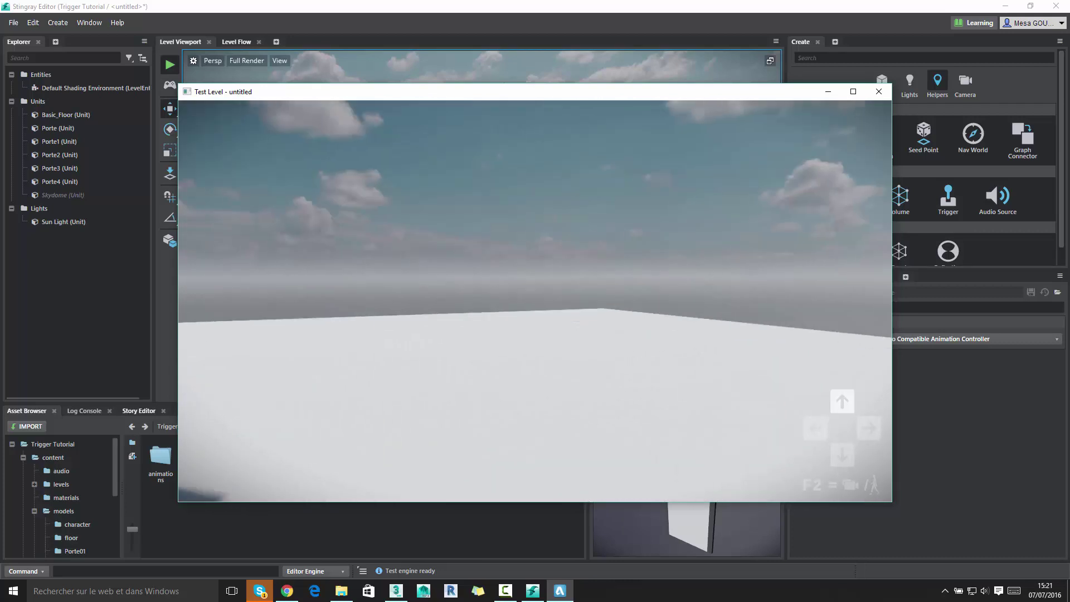
{"action": "key", "text": "w"}
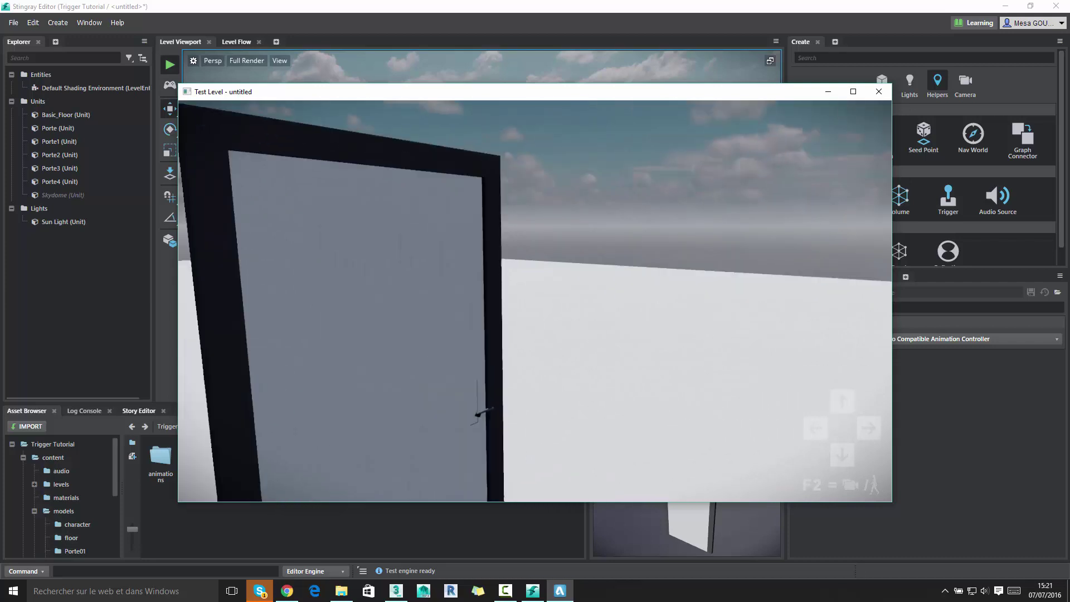
{"action": "key", "text": "w"}
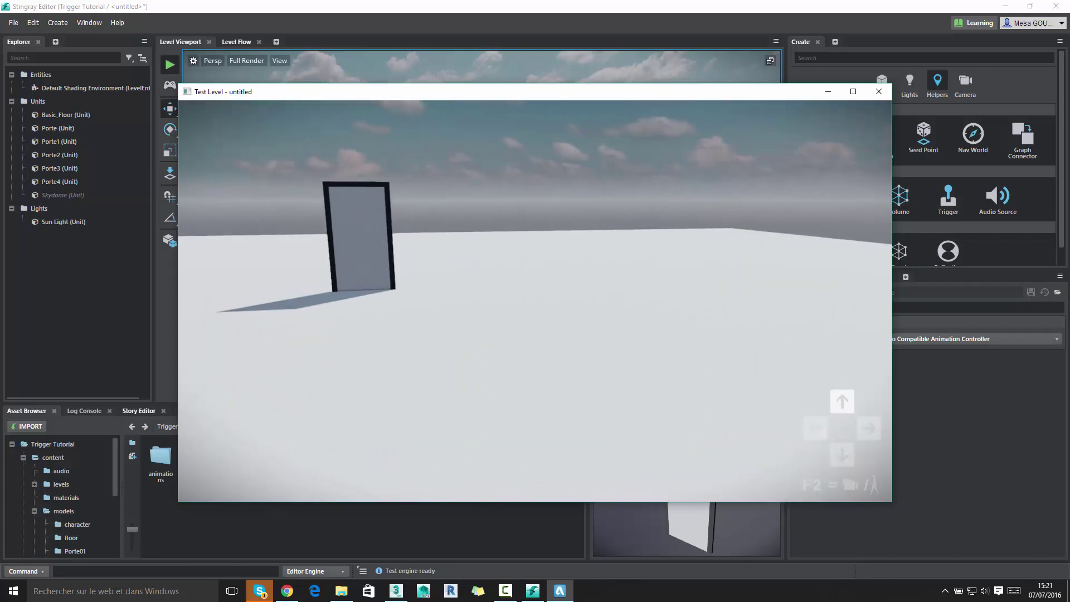
{"action": "key", "text": "w"}
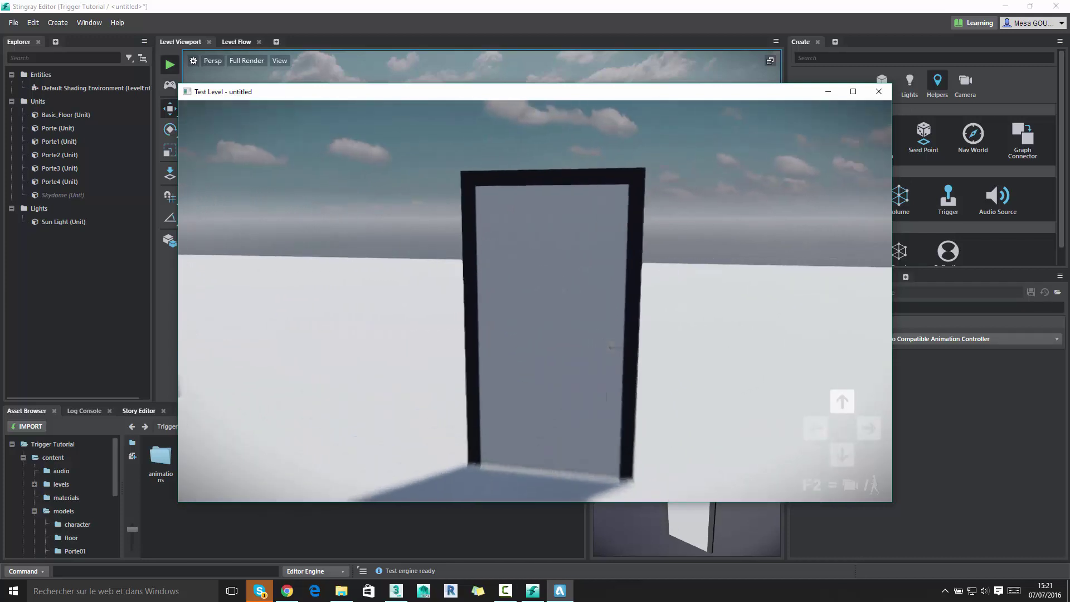
{"action": "key", "text": "w"}
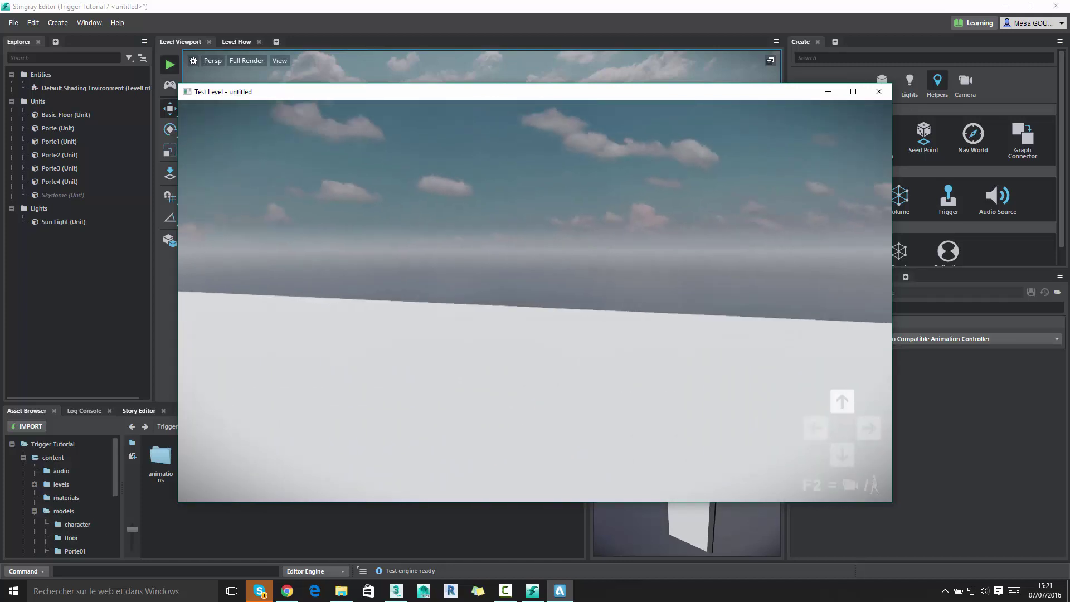
{"action": "key", "text": "w"}
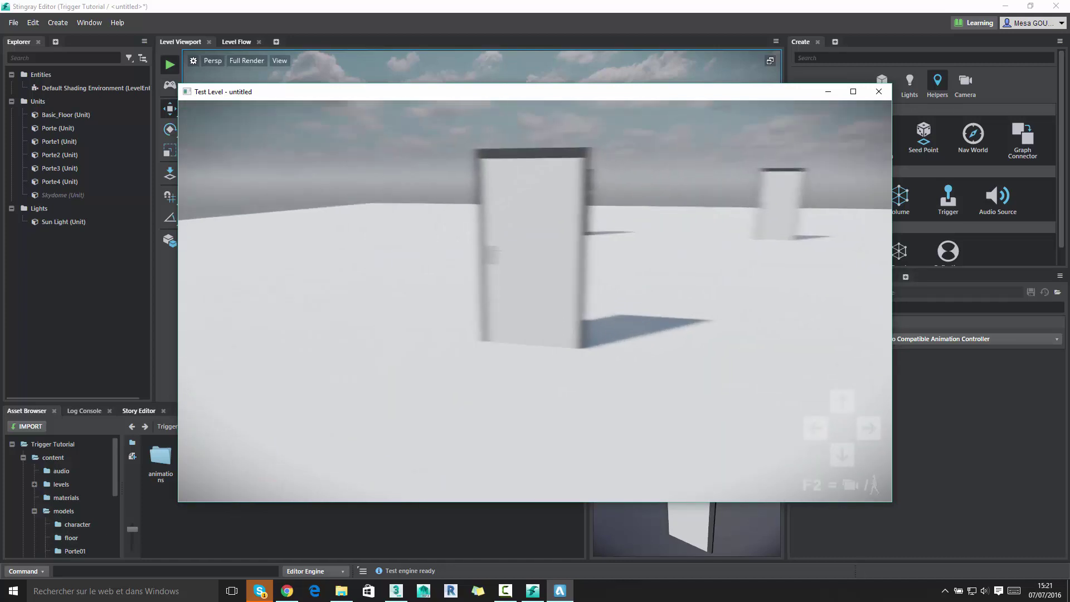
{"action": "key", "text": "w"}
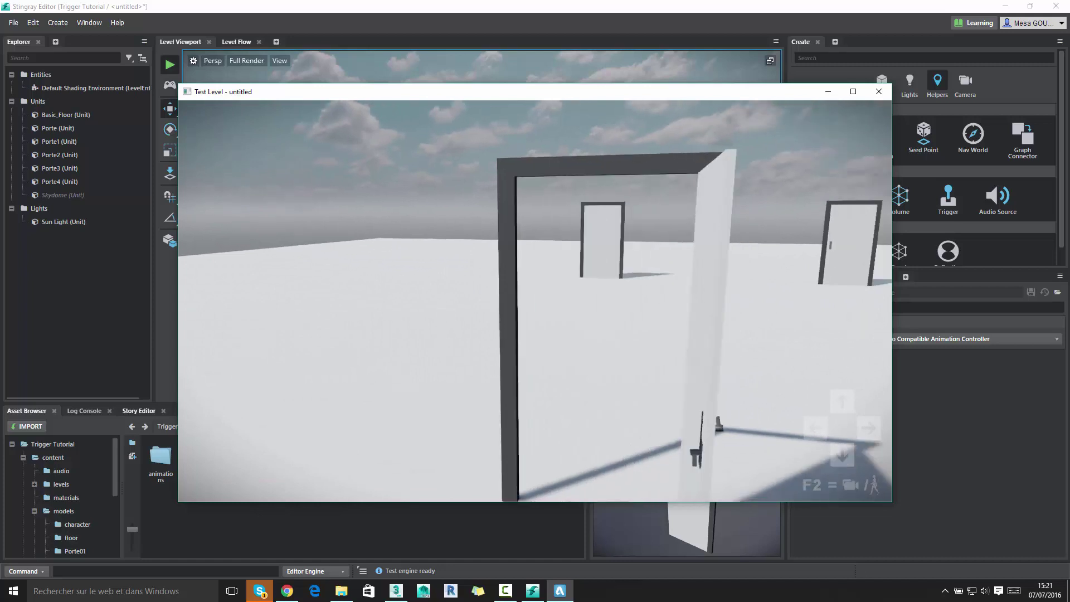
{"action": "key", "text": "s"}
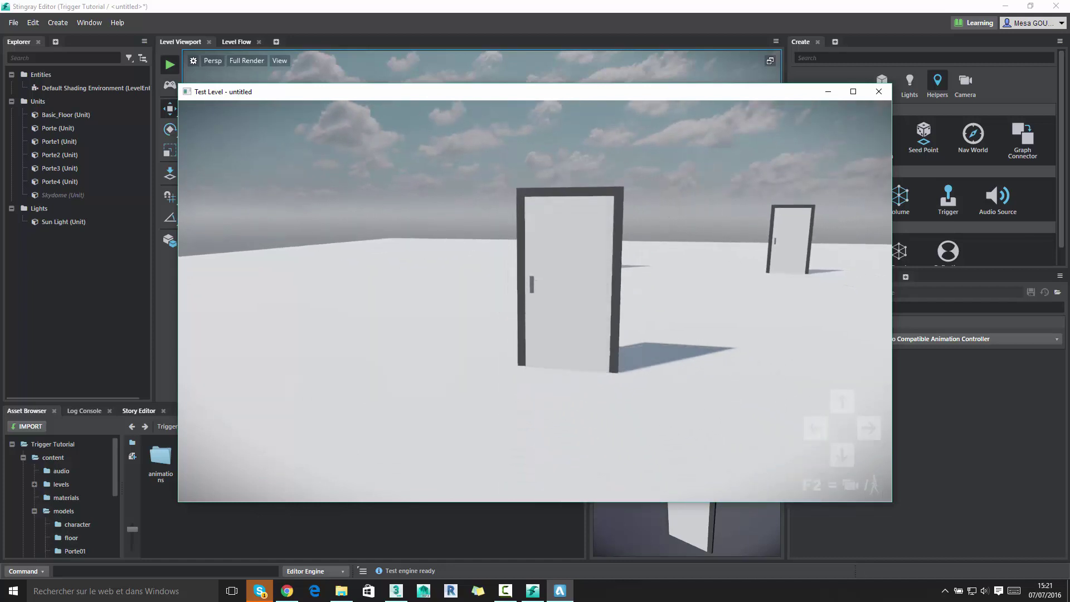